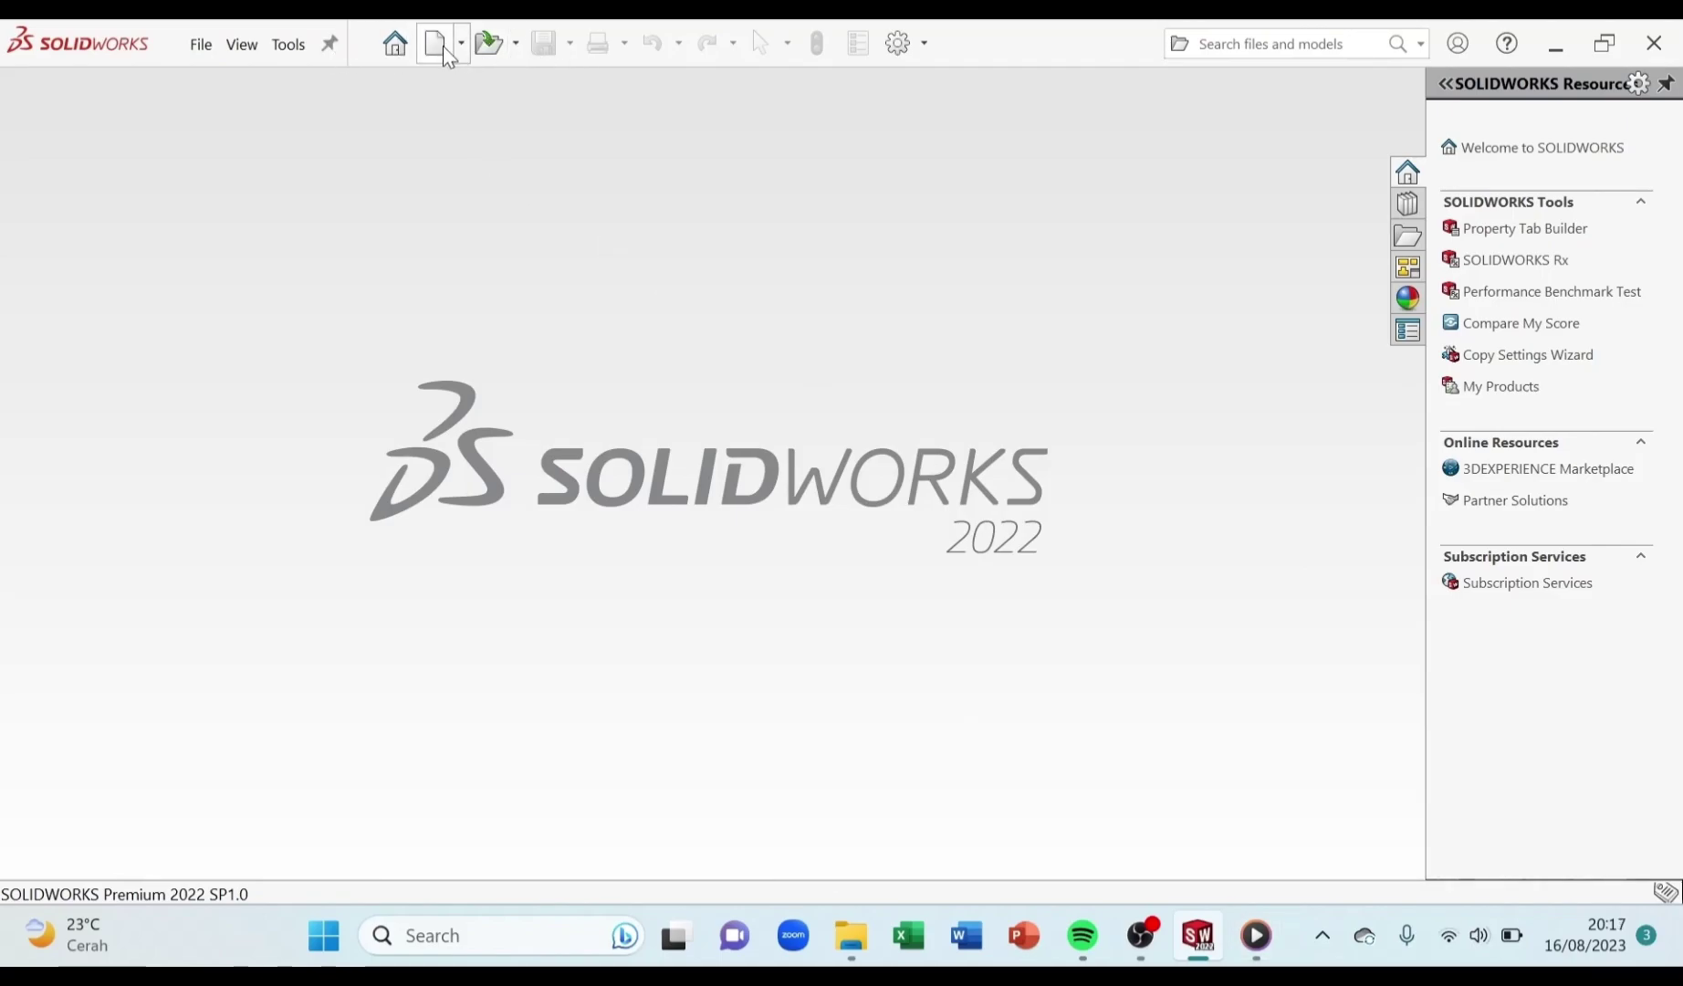
# Create a new part document, continuing with a blank template
pyautogui.click(442, 45)
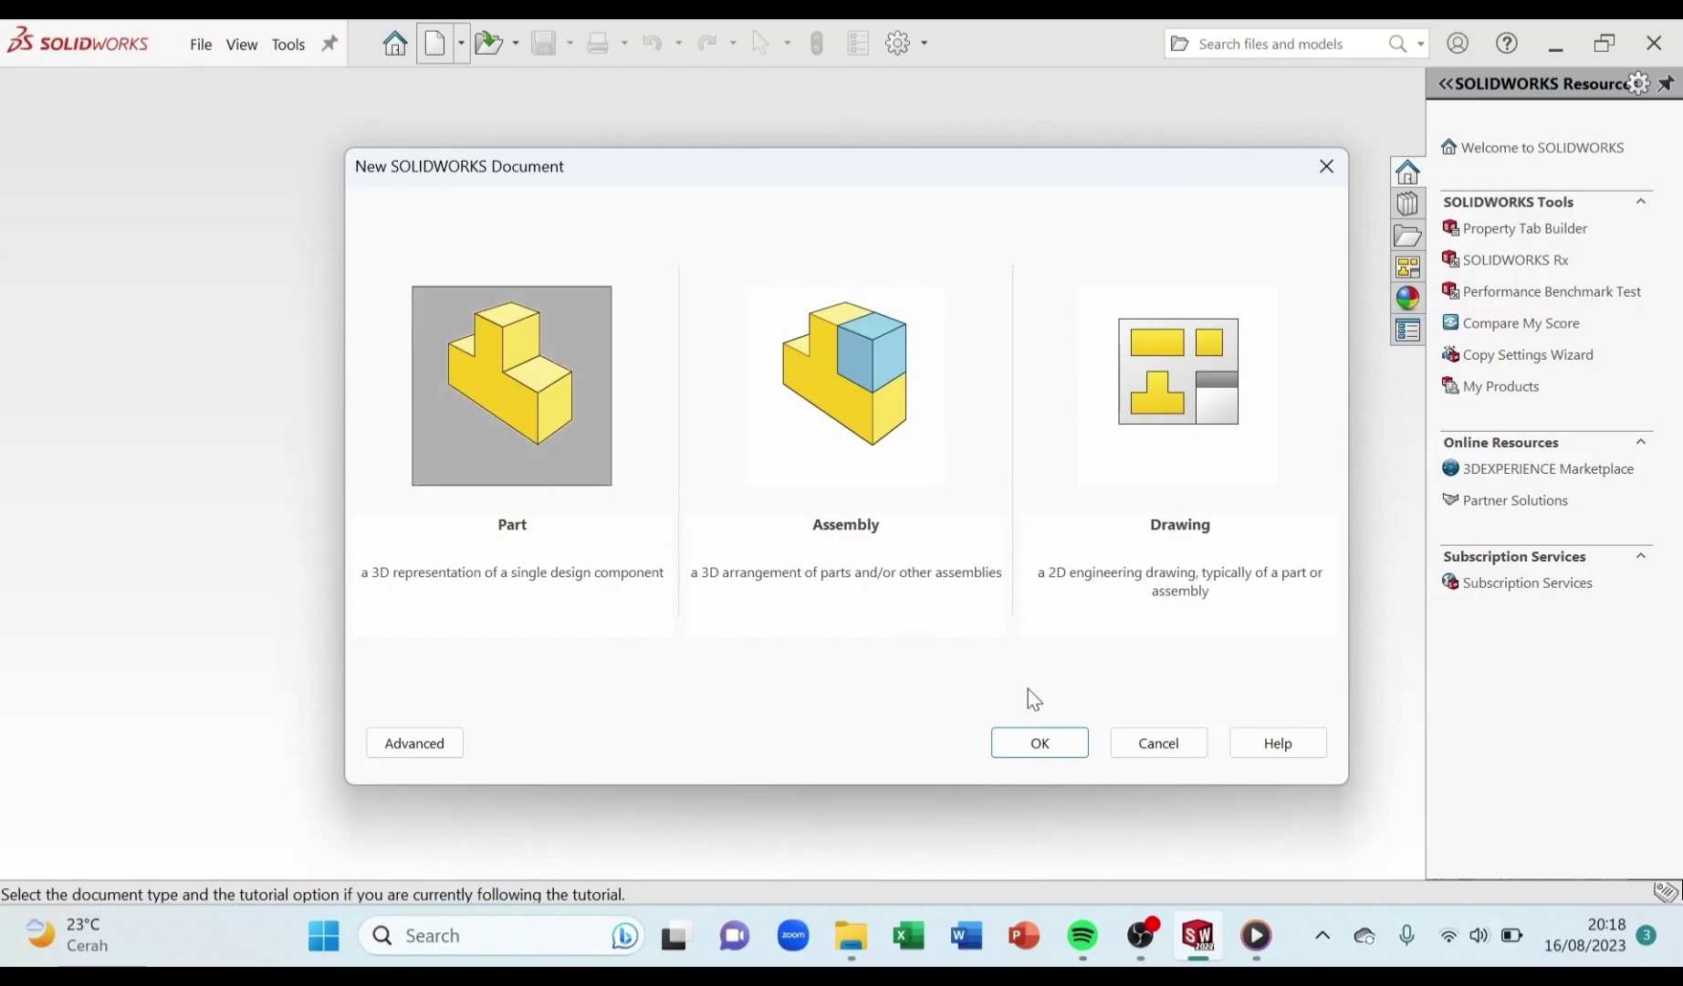
pyautogui.click(1059, 746)
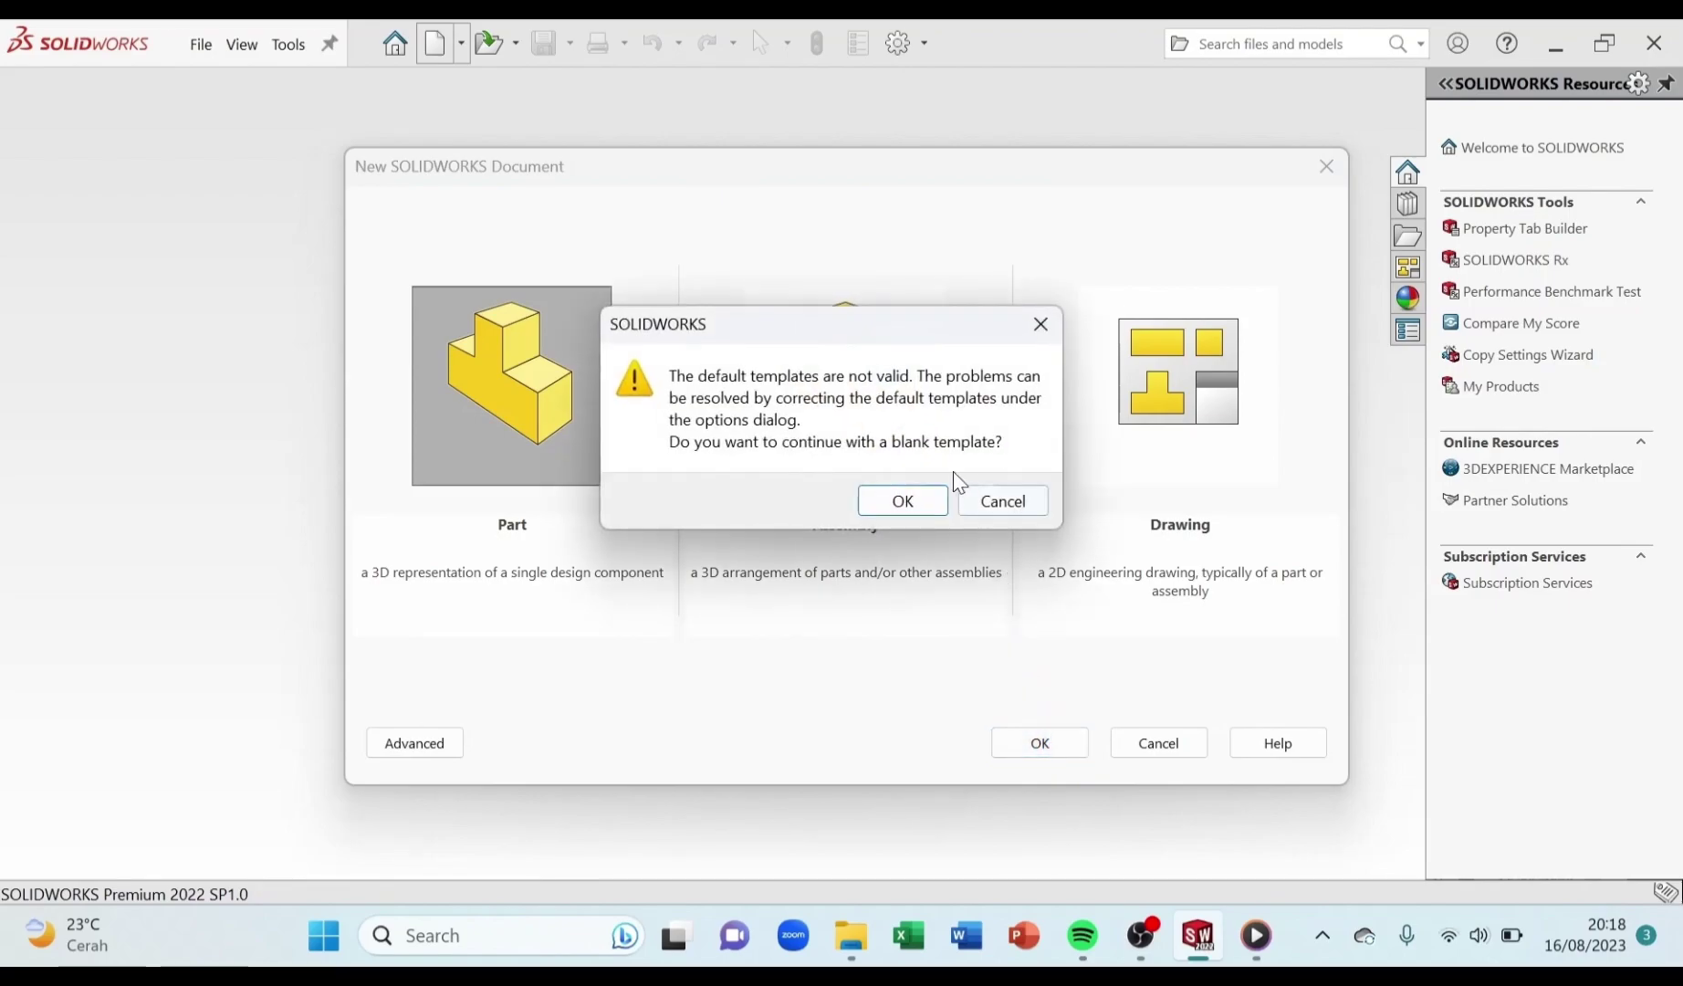
pyautogui.click(932, 500)
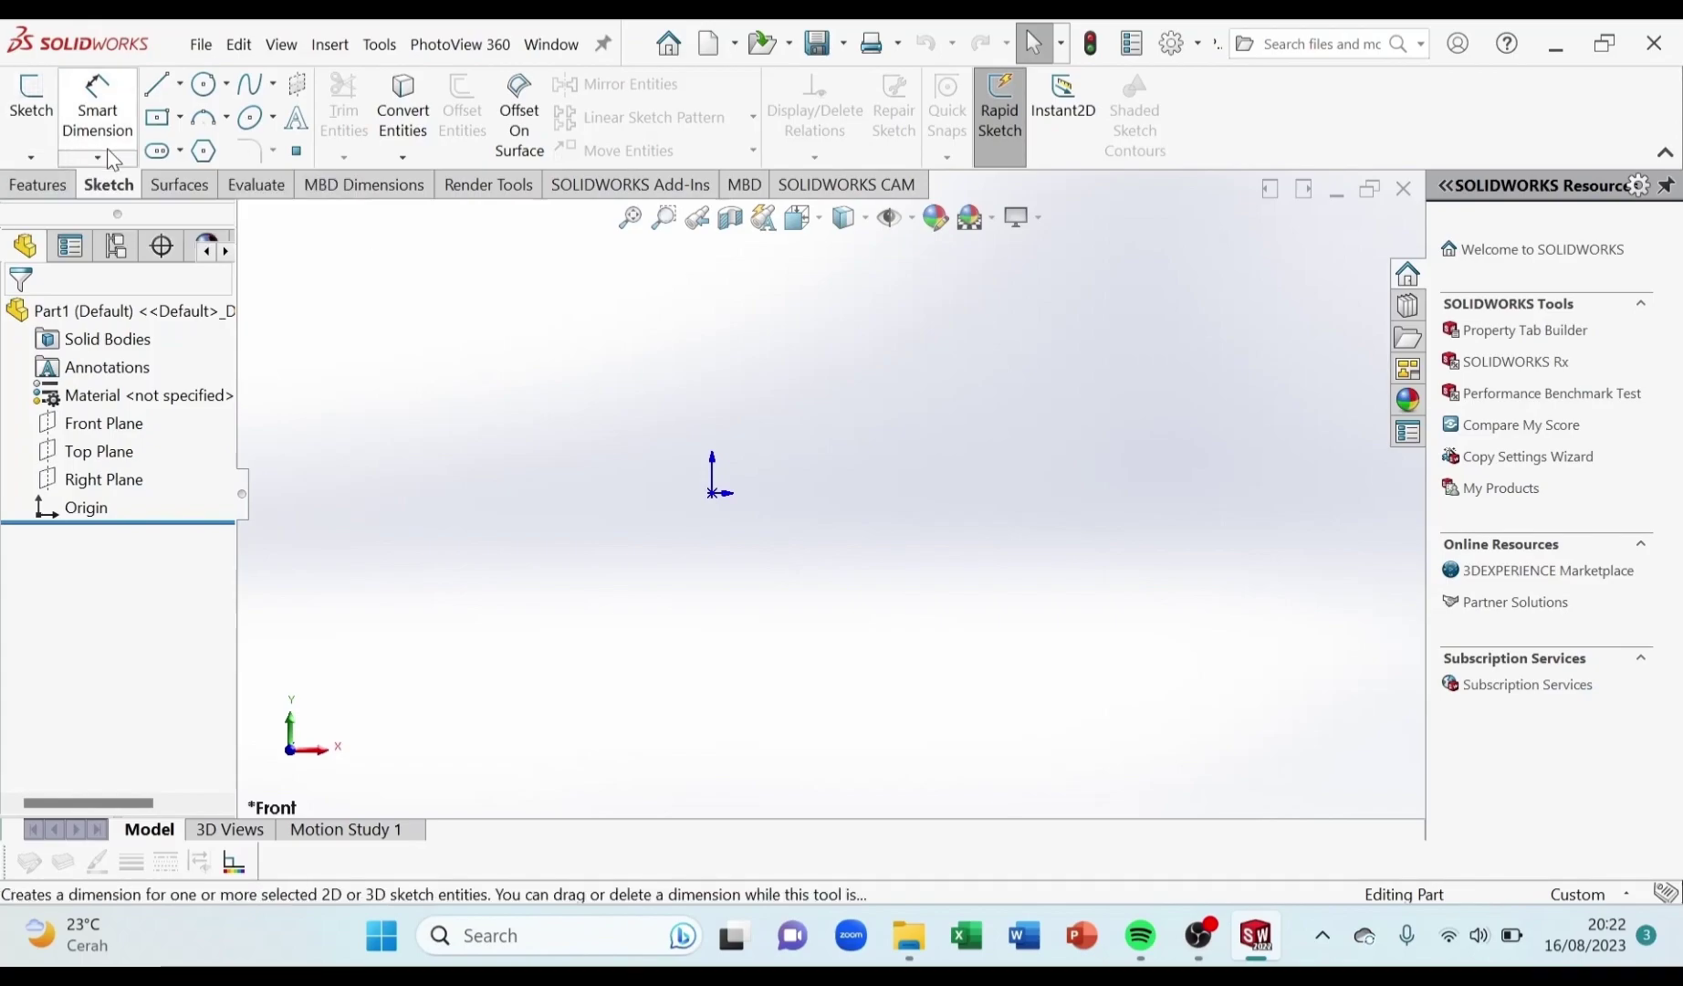
pyautogui.click(35, 159)
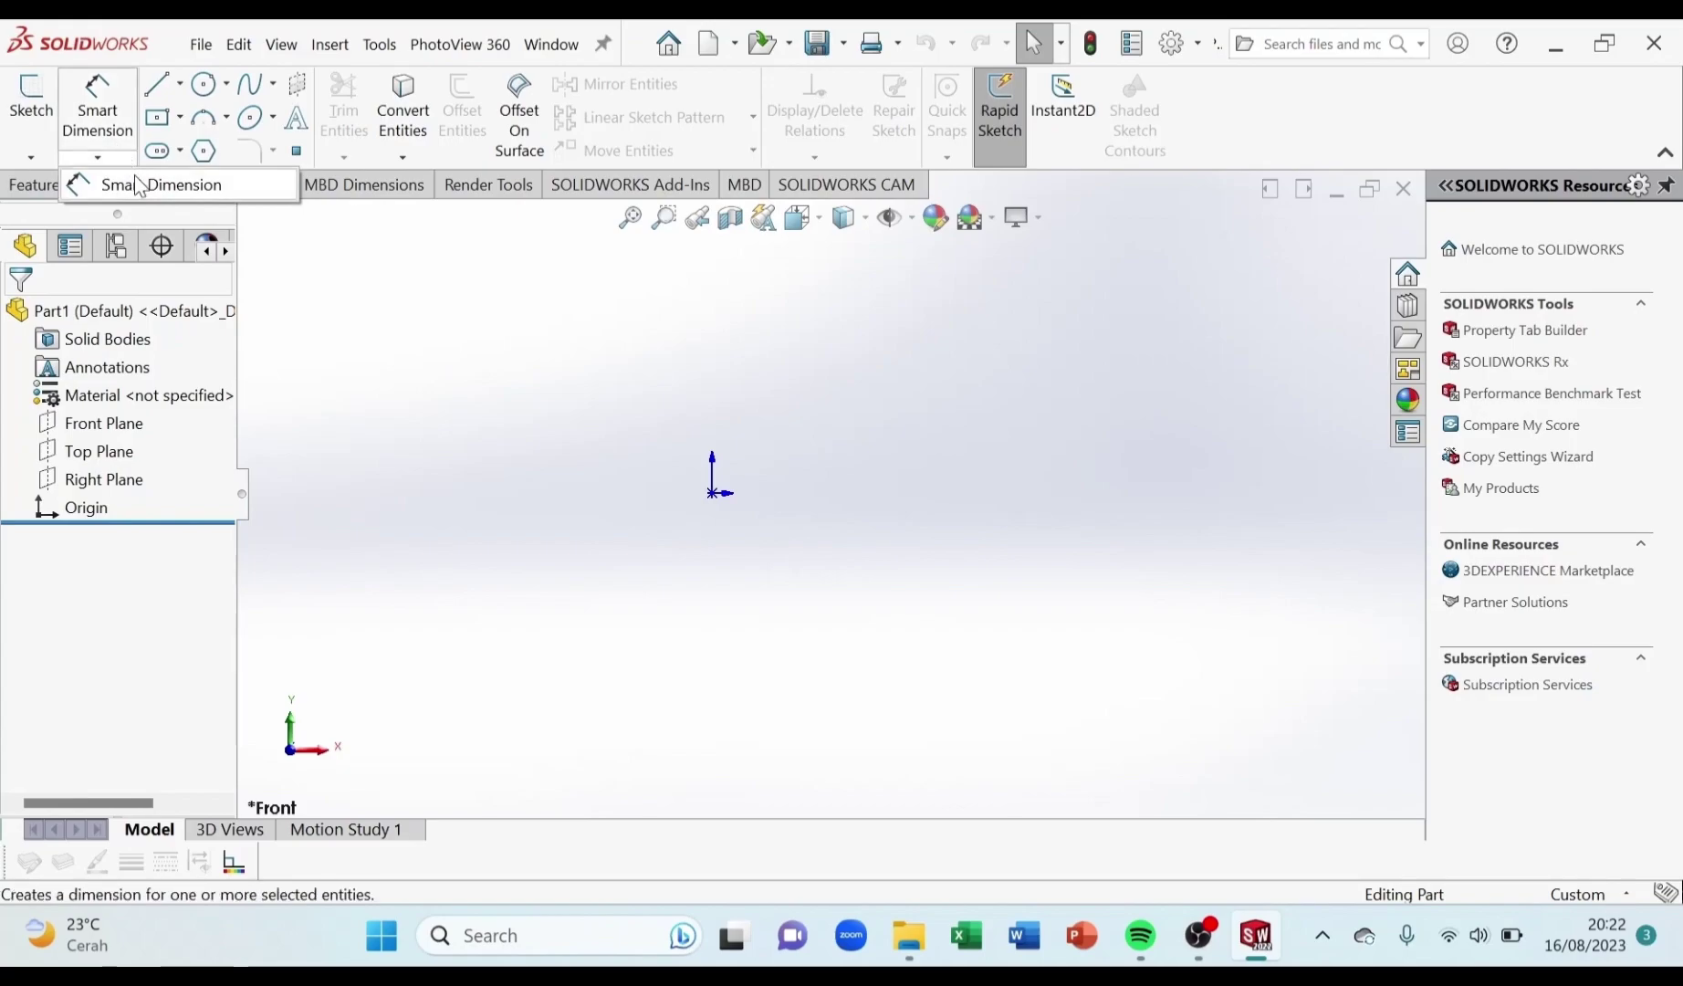
pyautogui.click(180, 83)
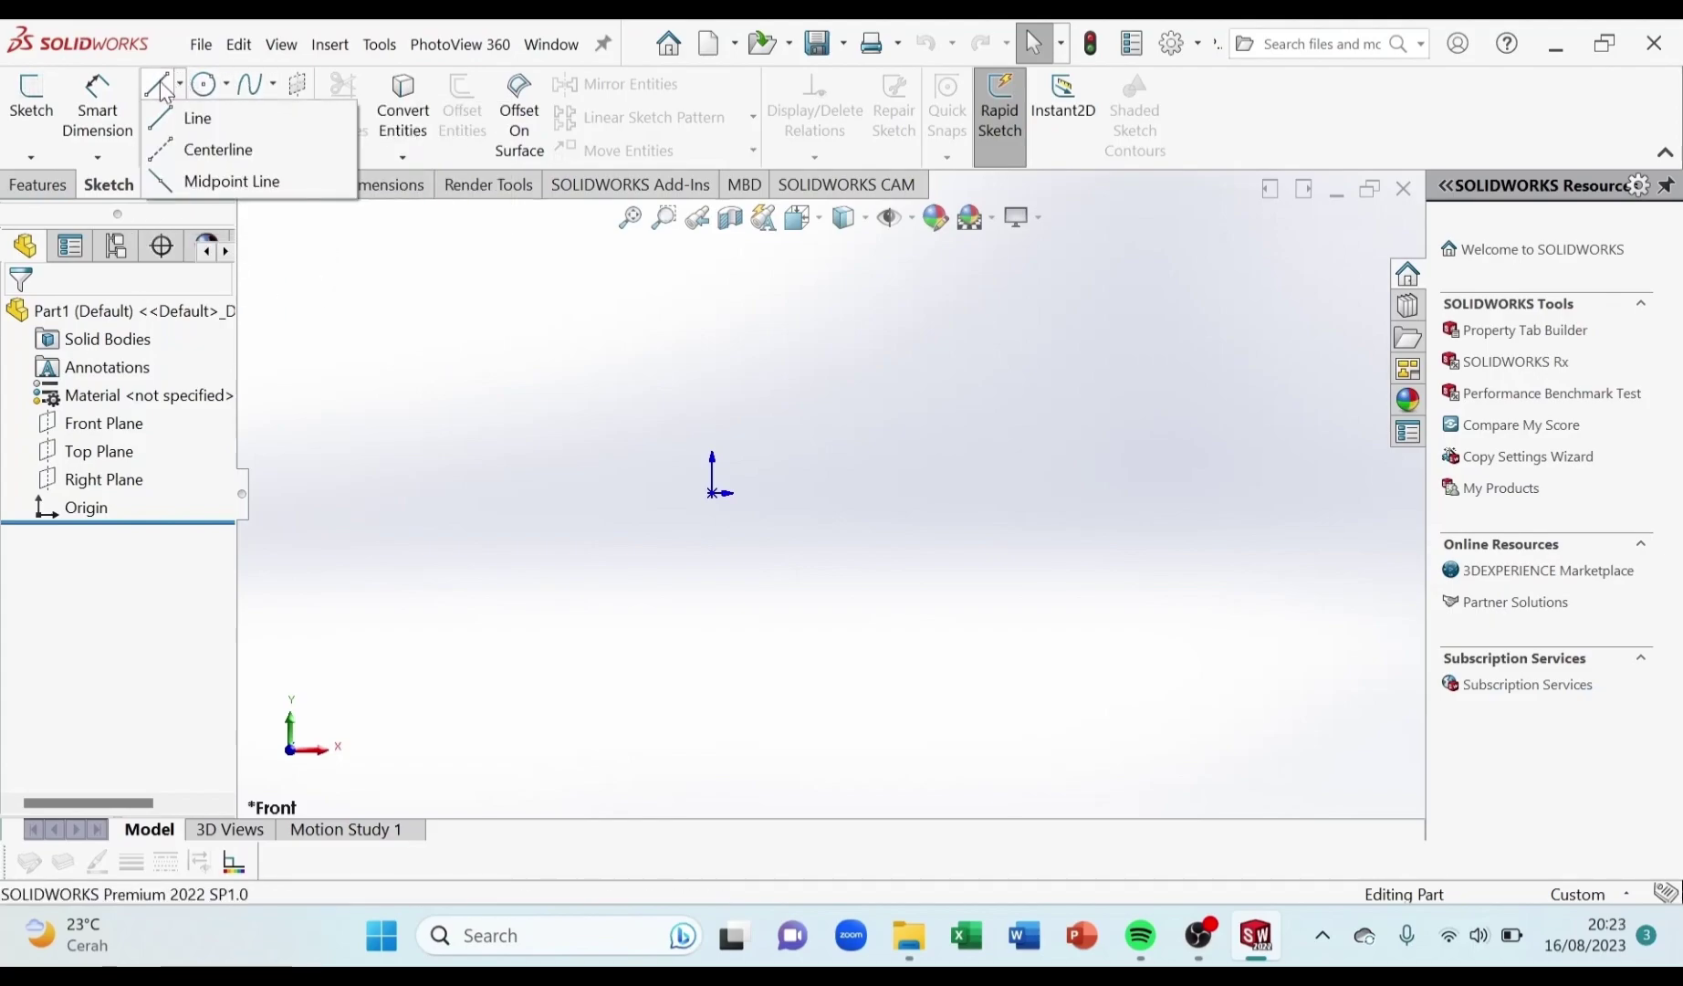
pyautogui.moveTo(213, 91)
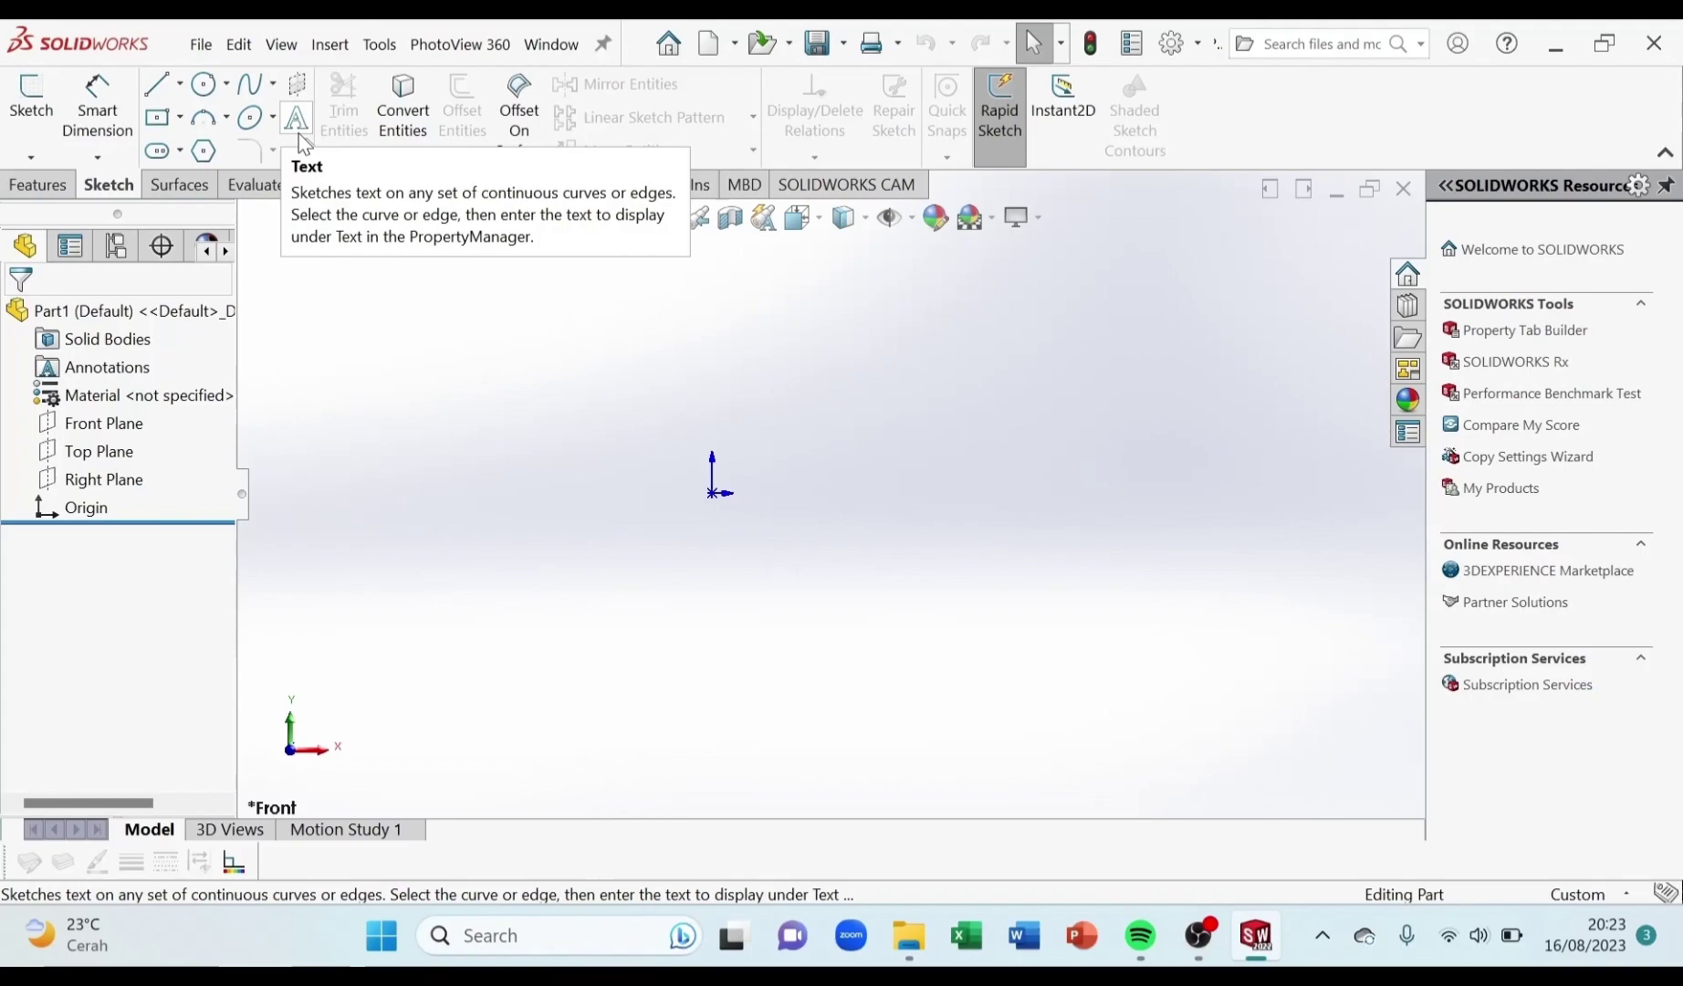
pyautogui.moveTo(384, 133)
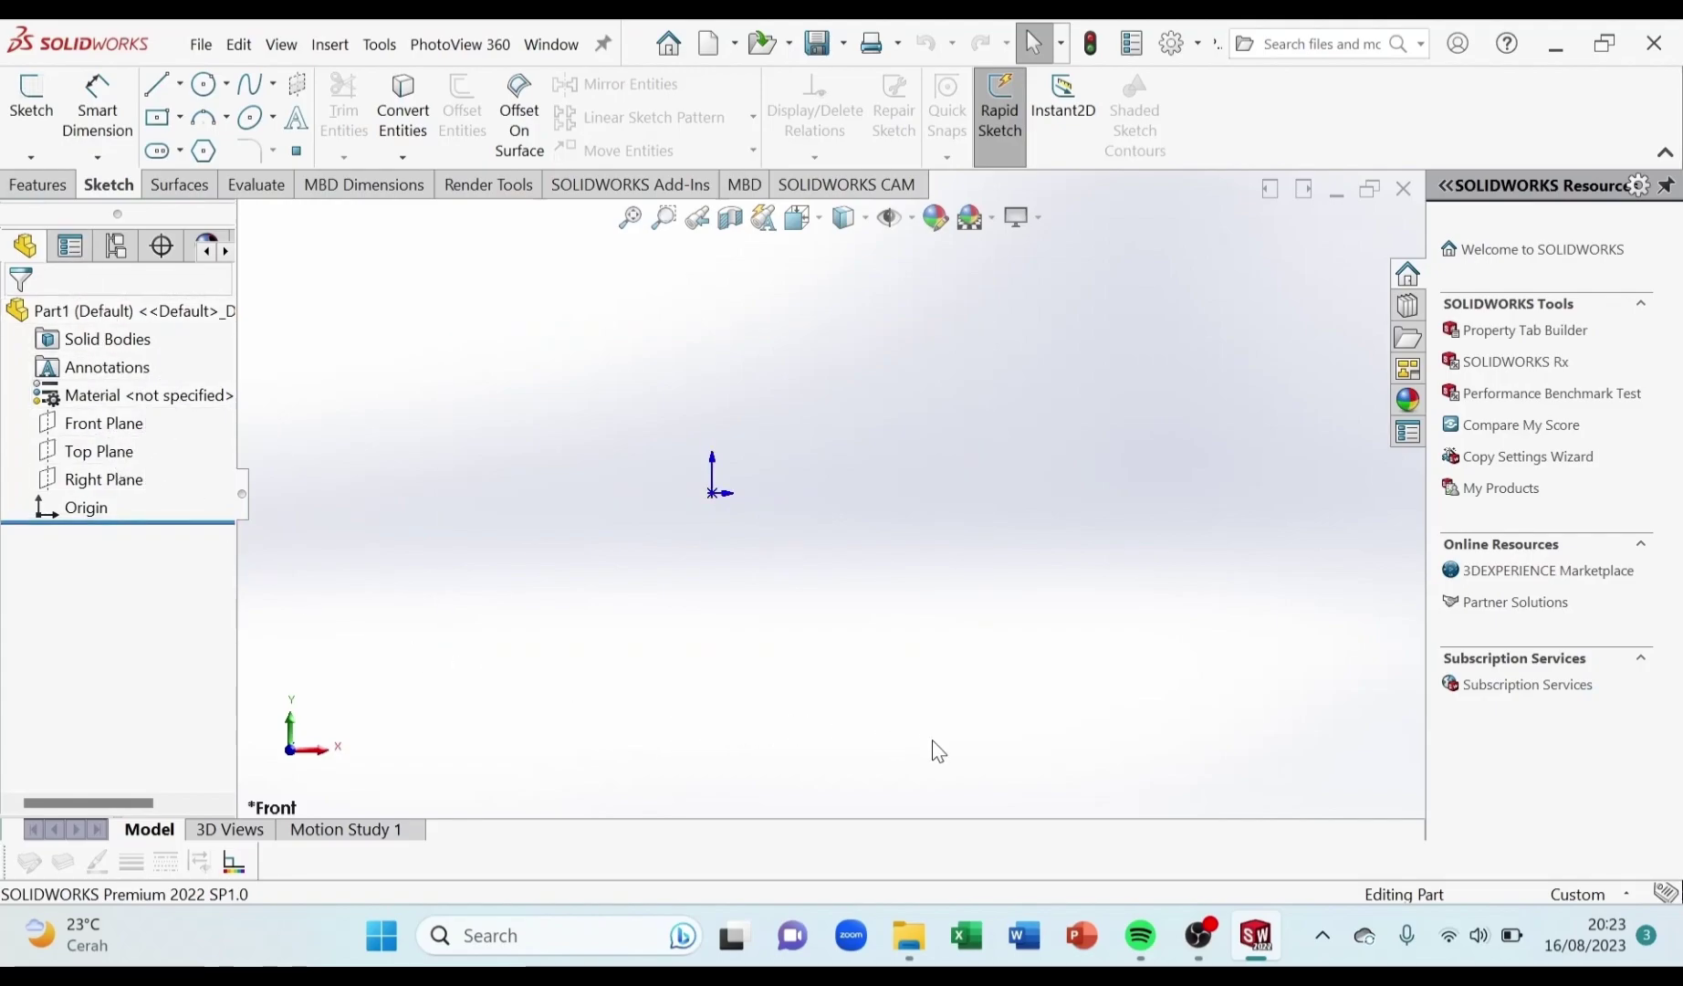
# Set the document unit system to CGS (centimeter, gram, second)
pyautogui.click(1576, 894)
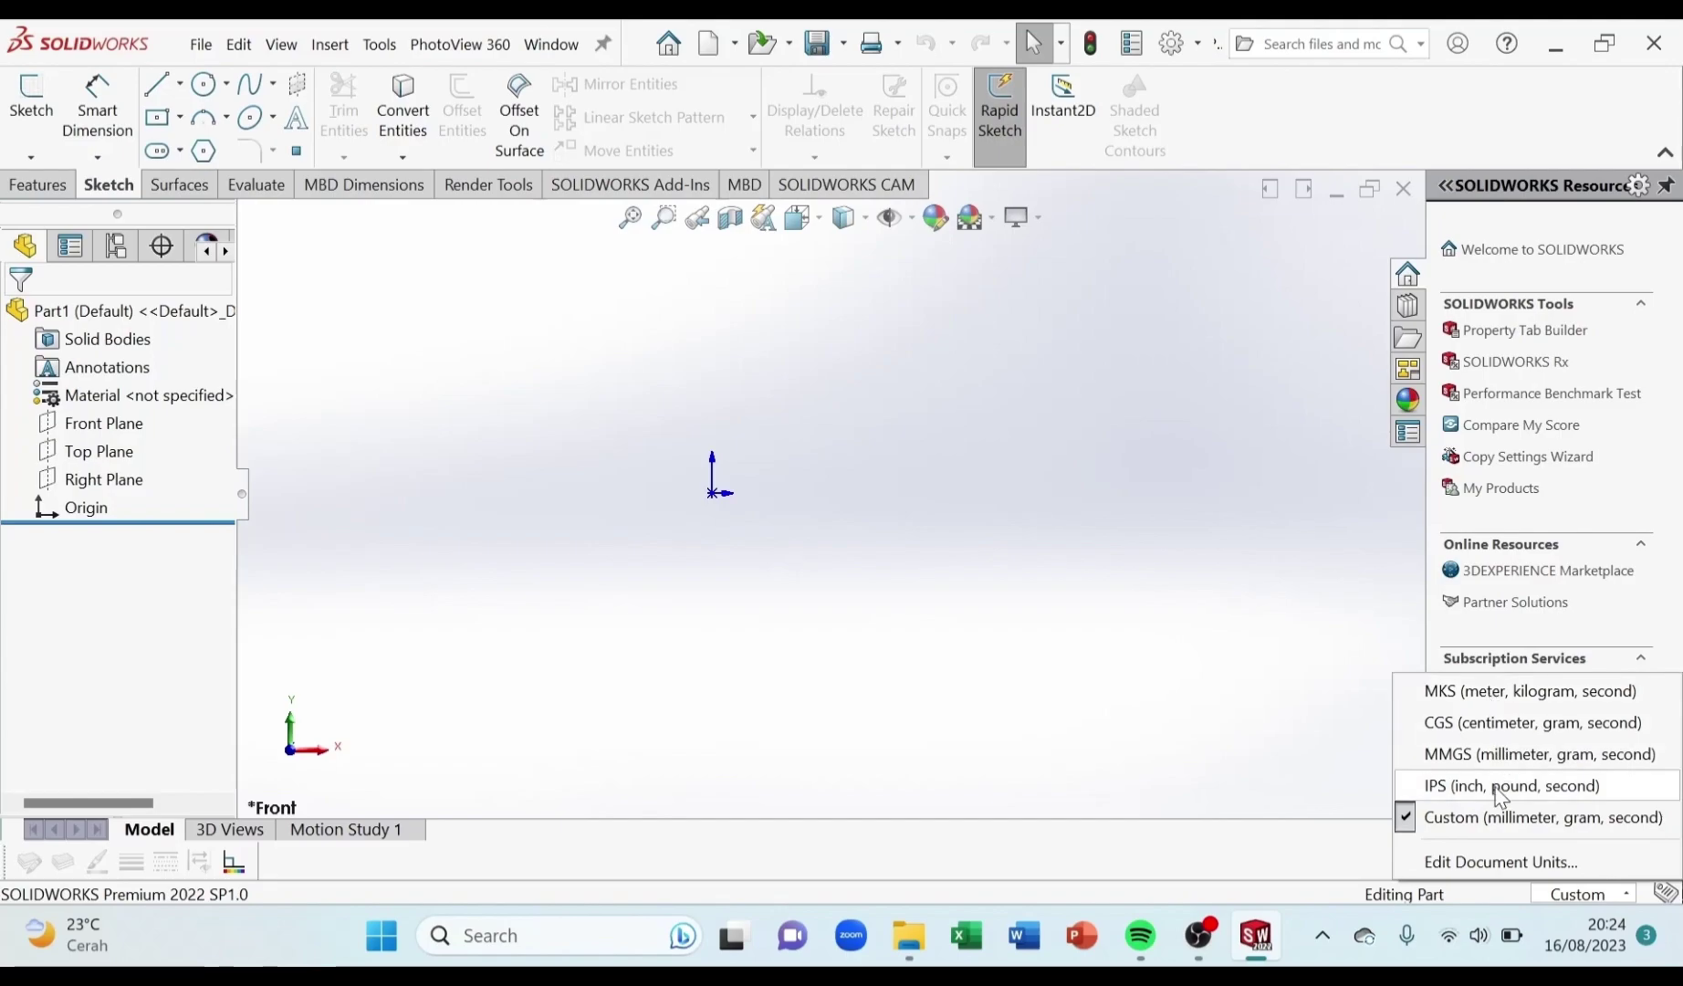
pyautogui.click(1489, 726)
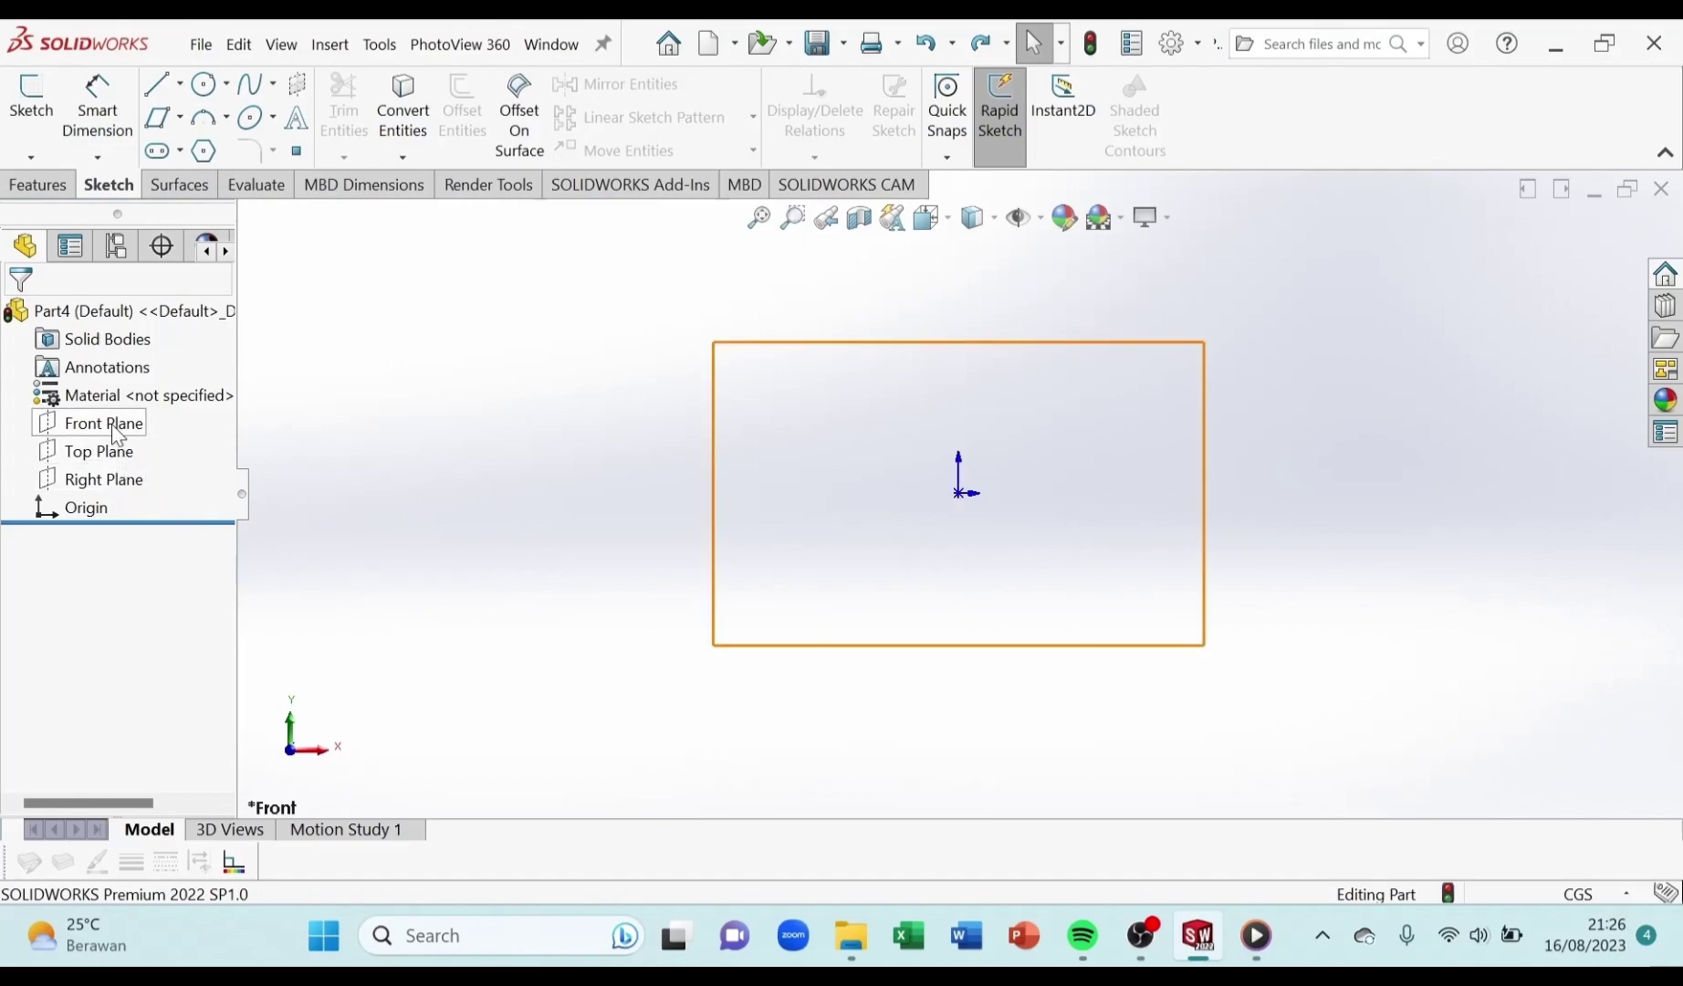
# Sketch a horizontal straight slot on the Front Plane, starting at the origin with about 15.5 cm between its arc centers
pyautogui.click(114, 426)
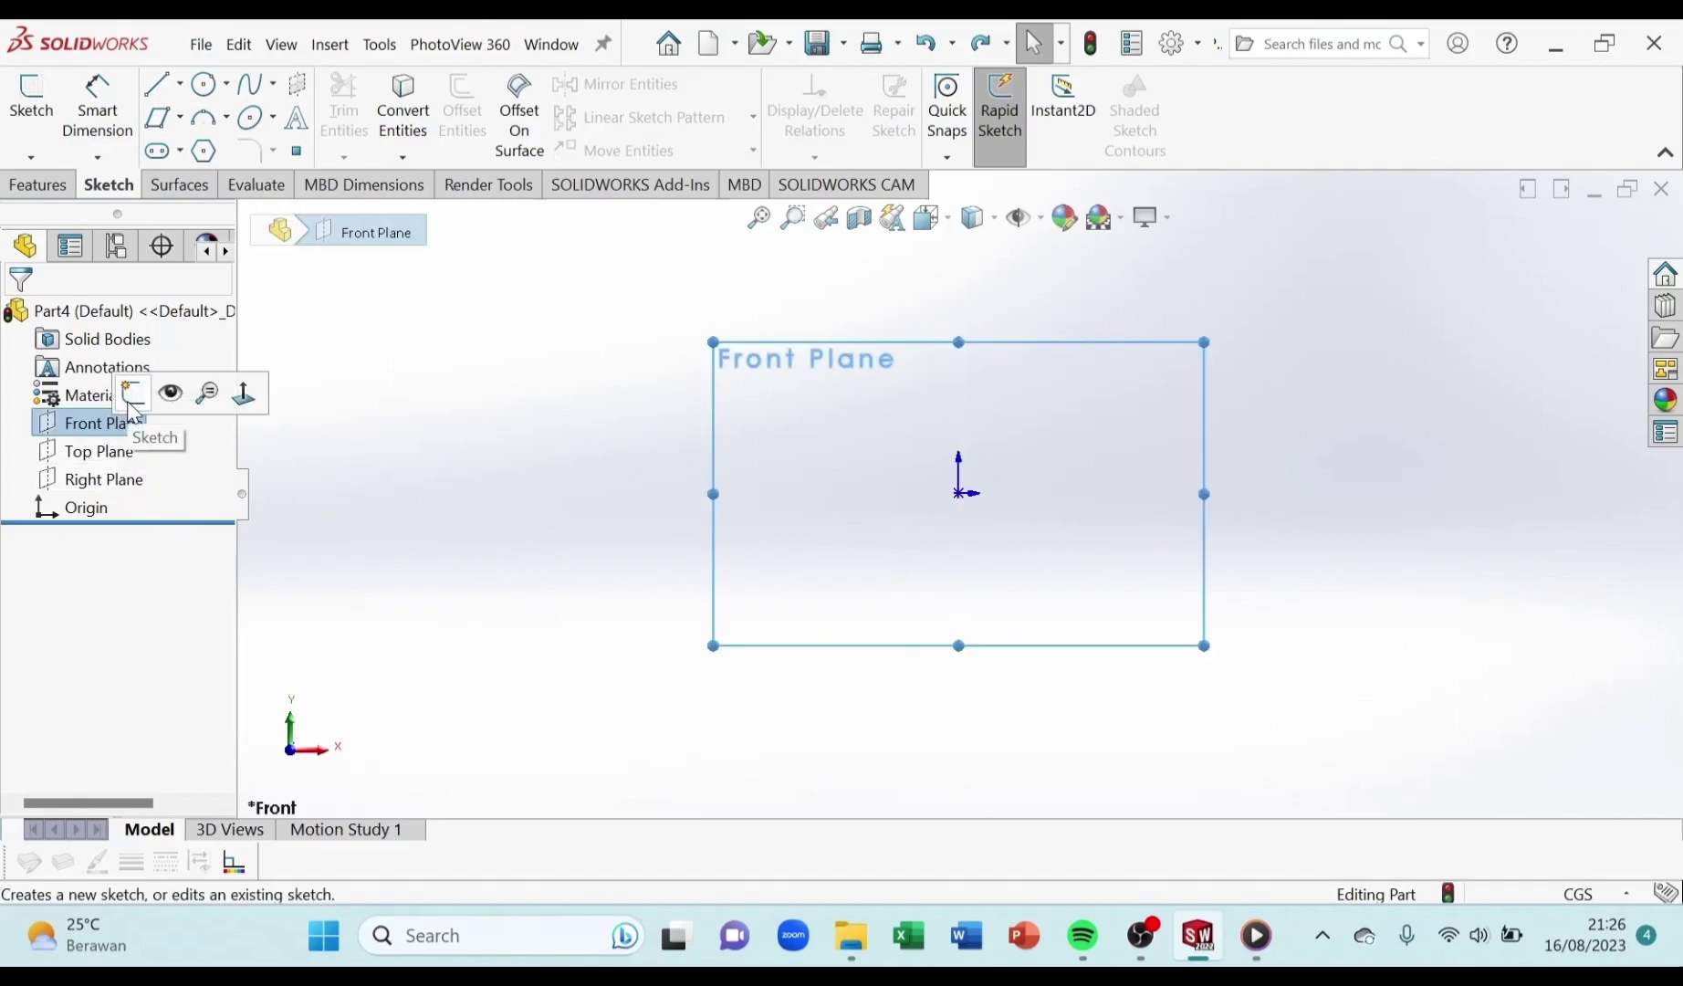
pyautogui.click(133, 394)
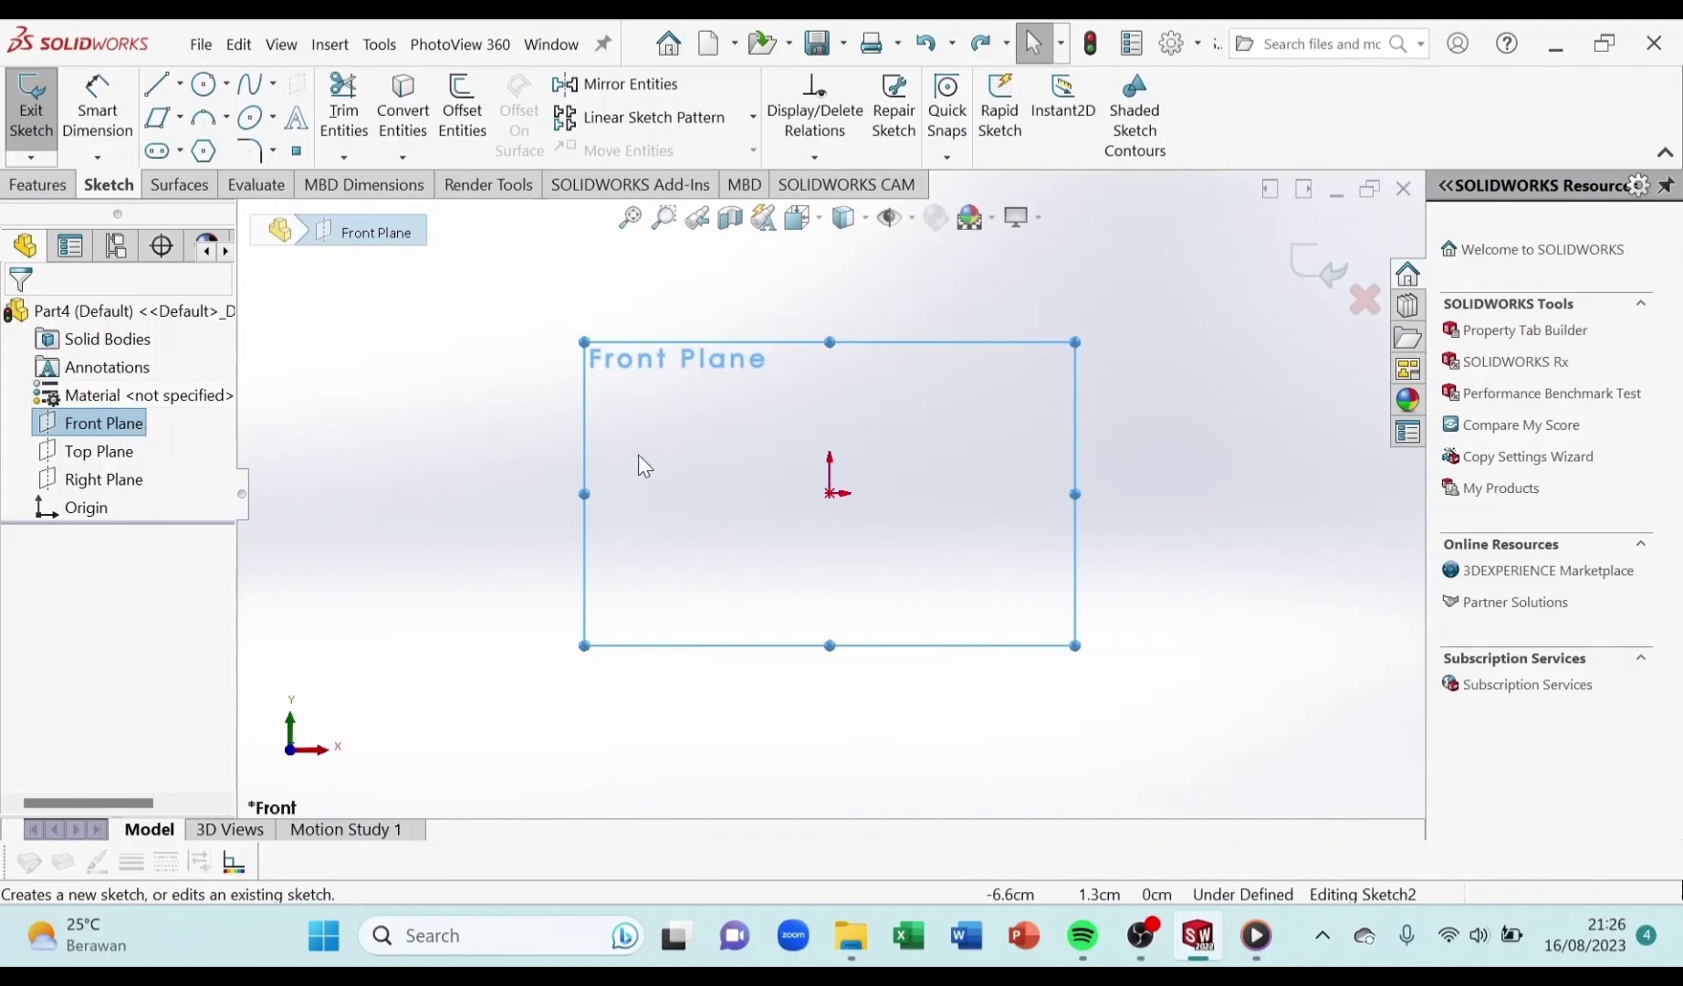
pyautogui.click(181, 152)
pyautogui.click(206, 186)
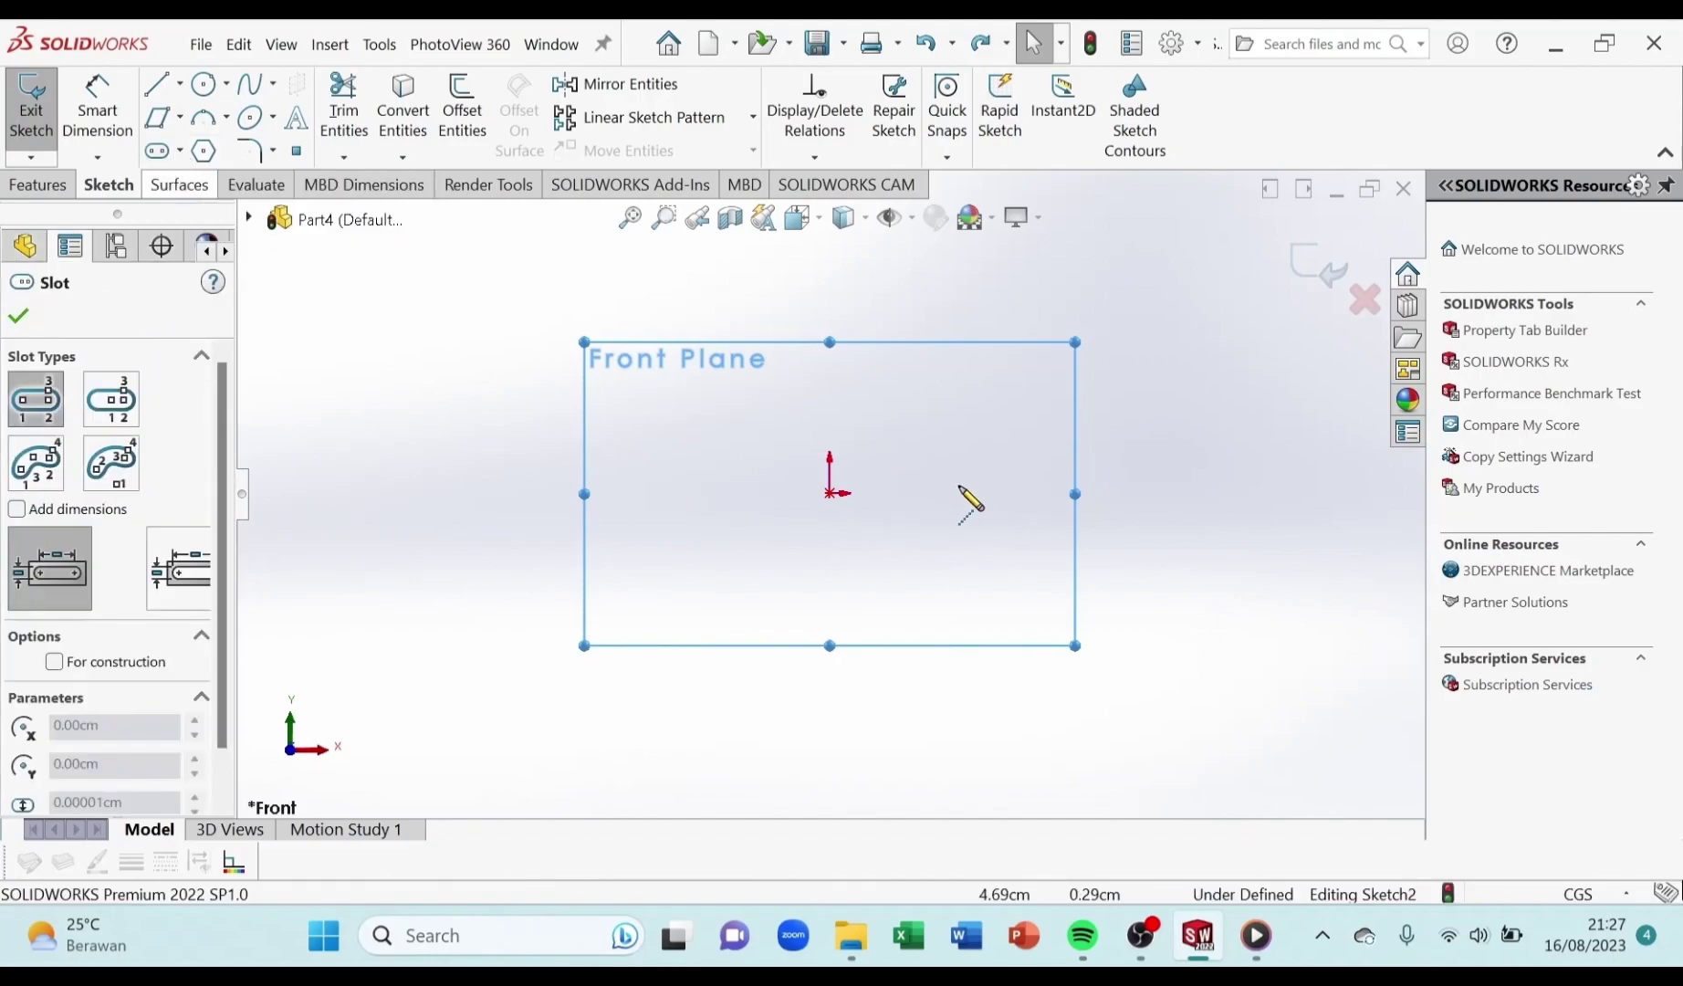
pyautogui.click(830, 493)
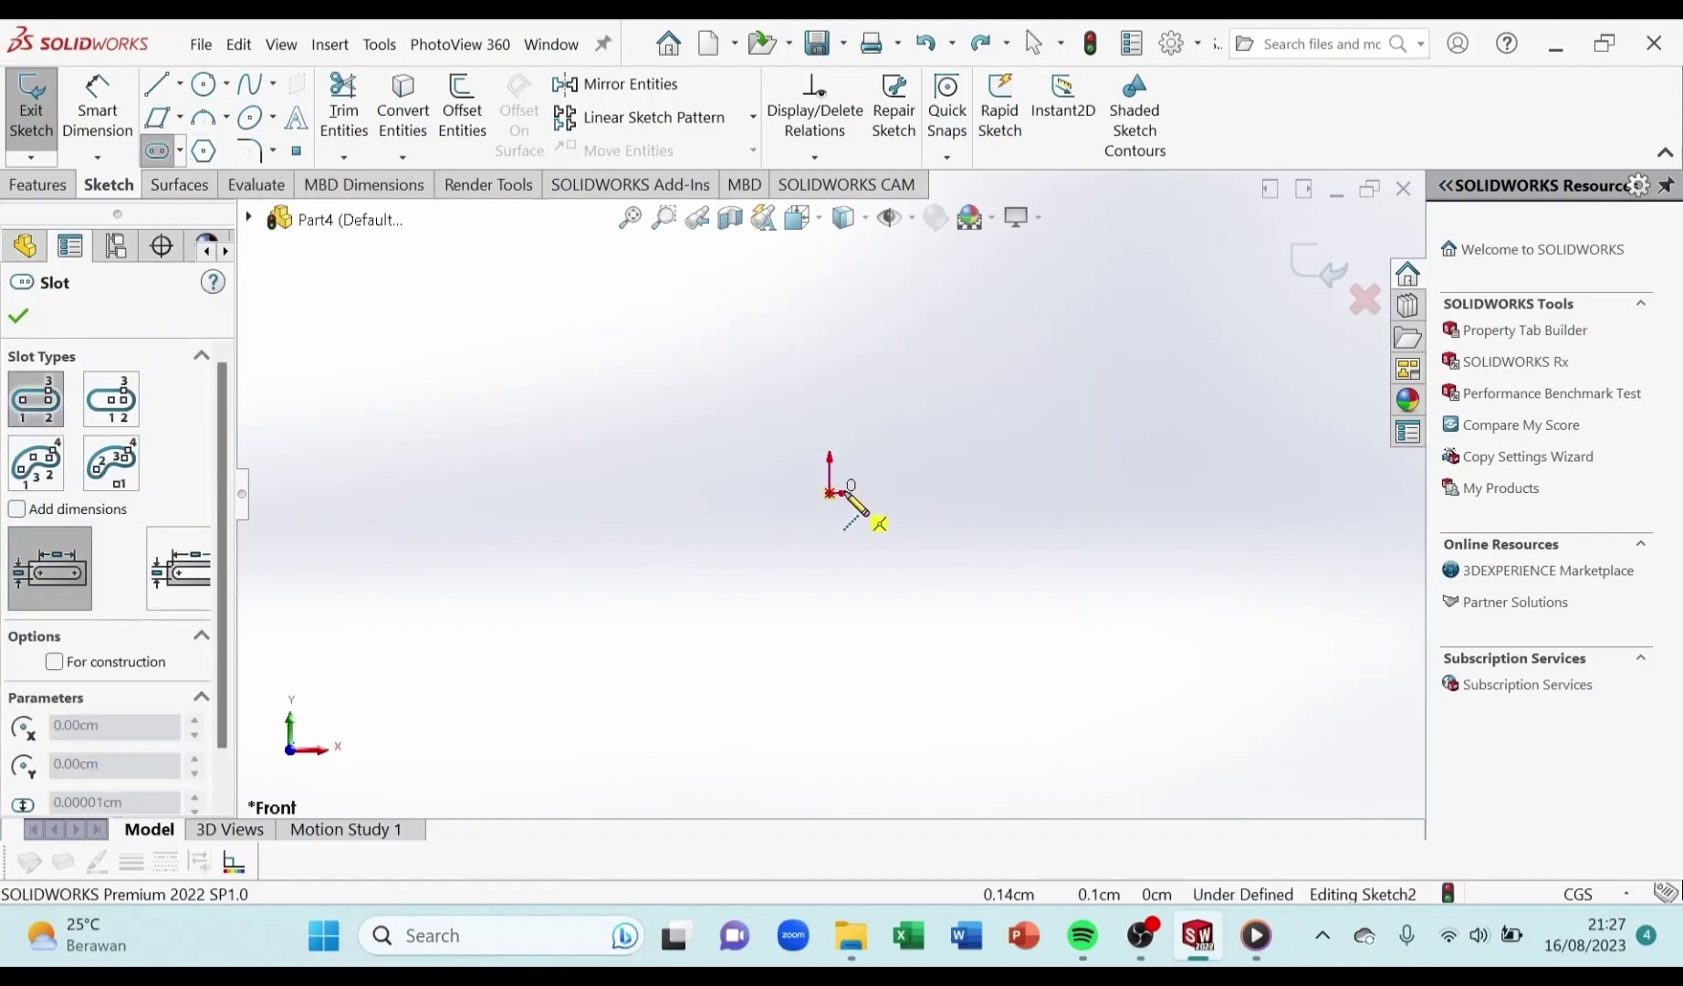
pyautogui.click(1259, 494)
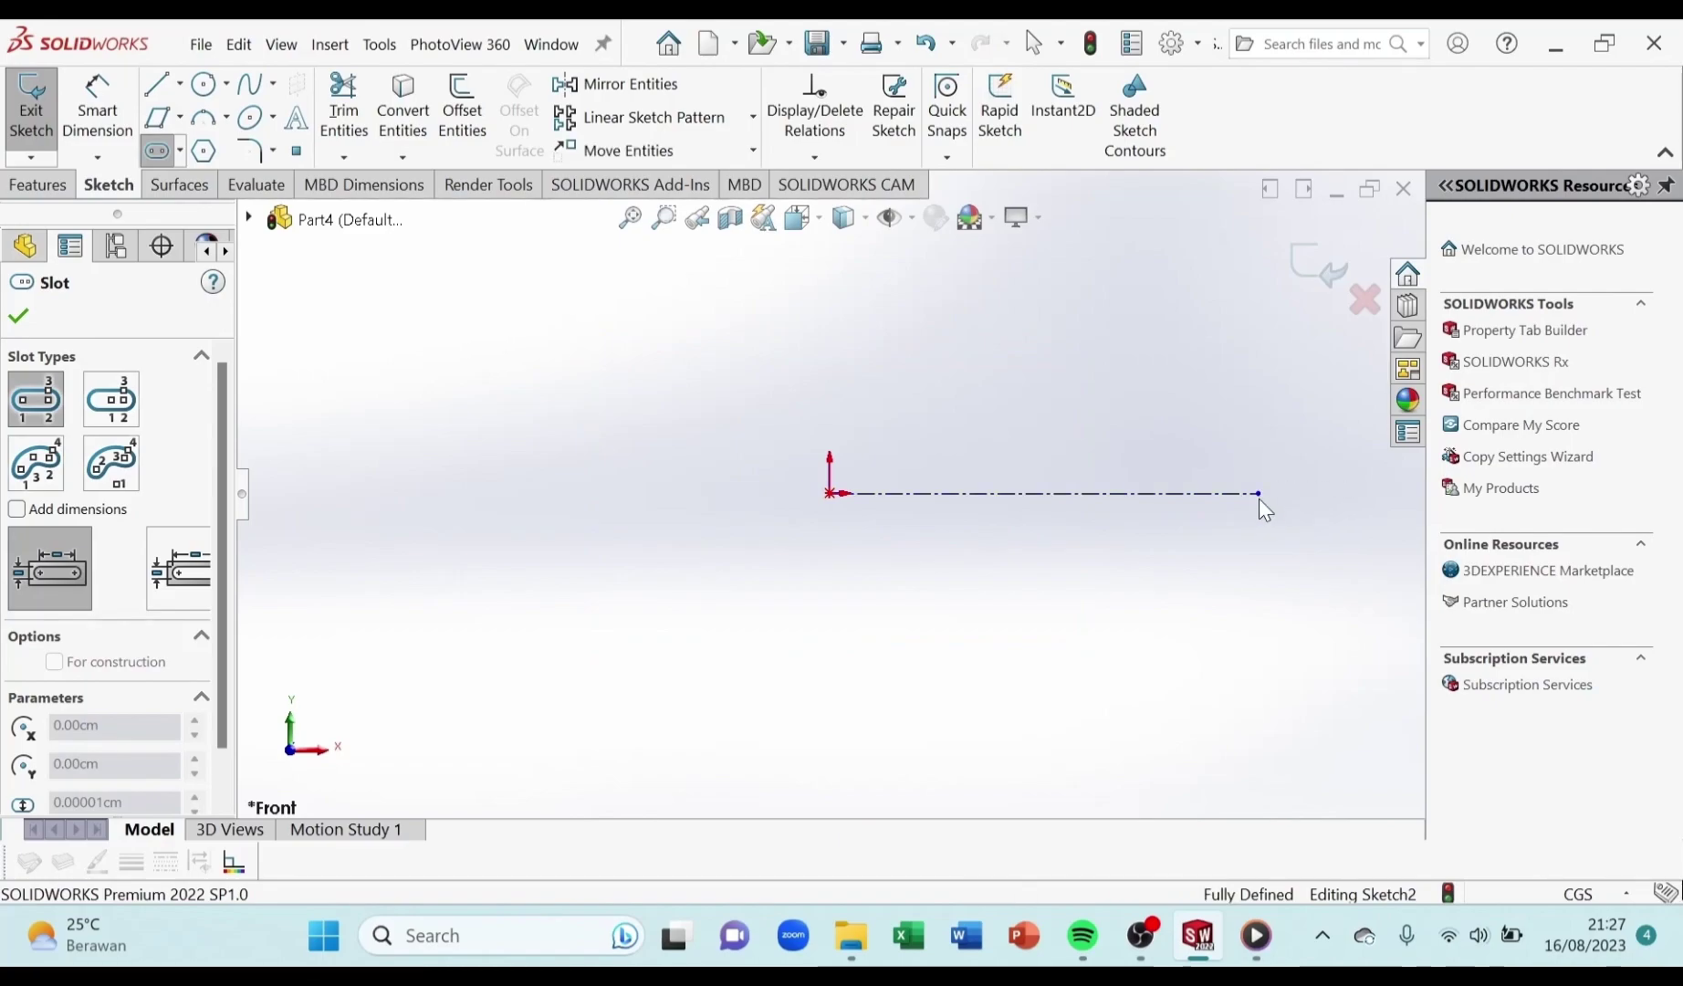
pyautogui.click(1311, 557)
pyautogui.rightClick(1311, 557)
pyautogui.click(1342, 564)
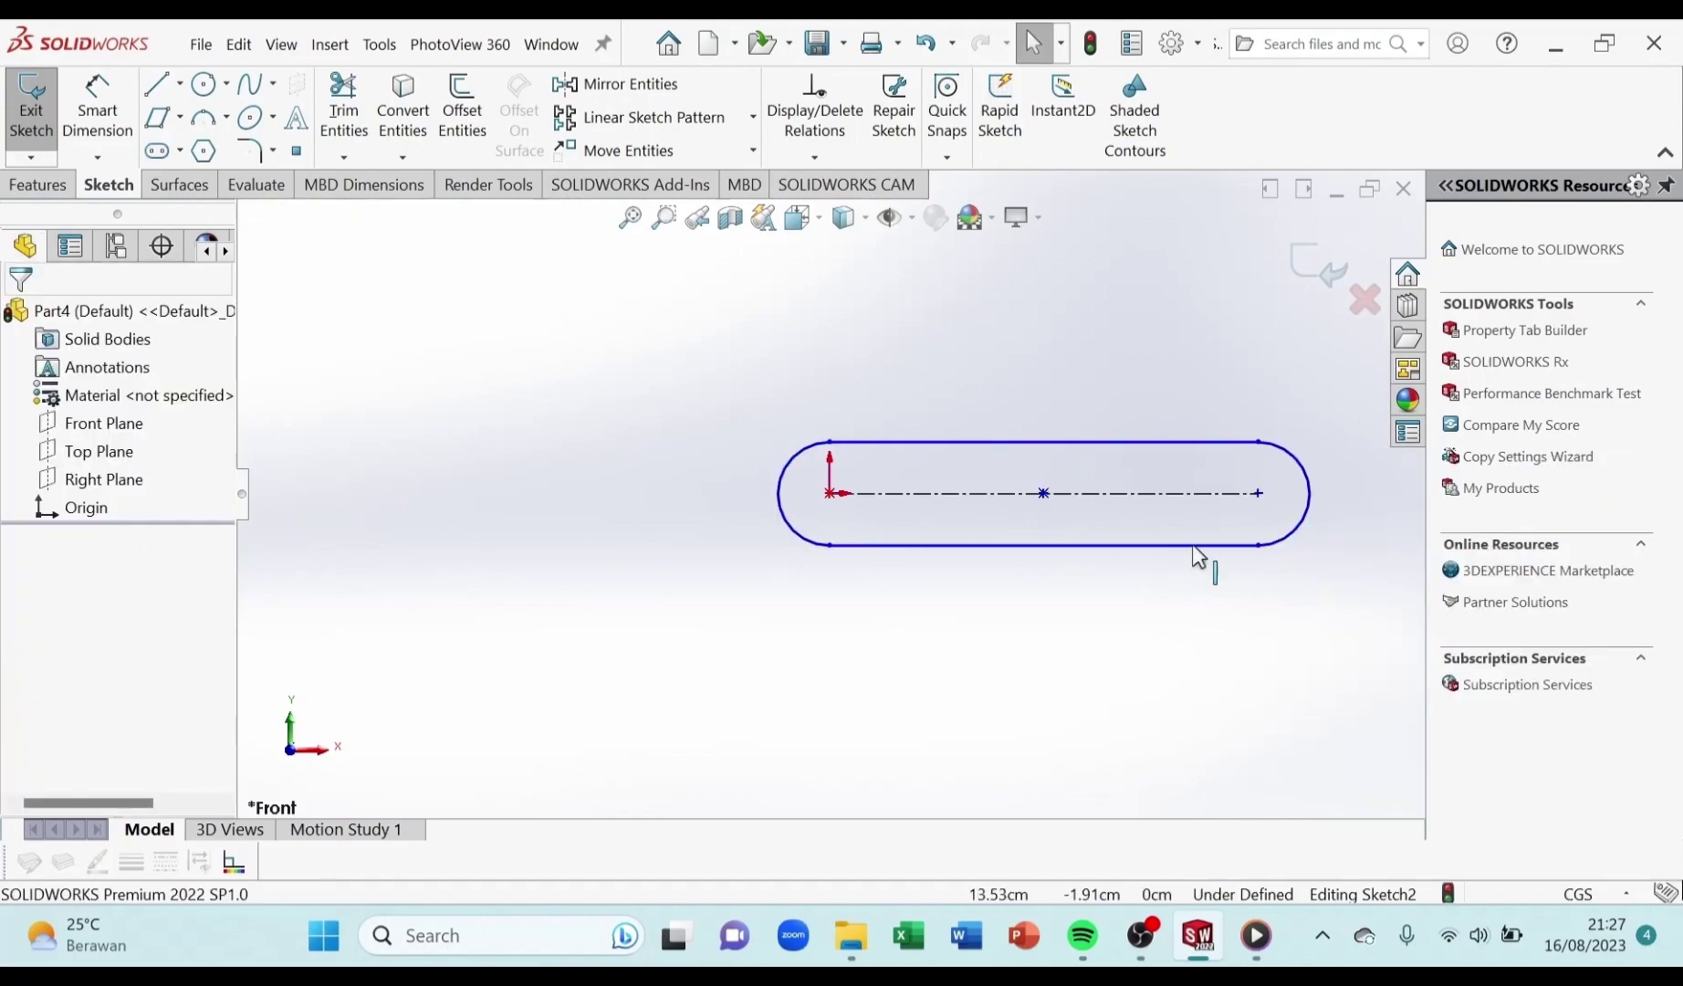
# Dimension the slot's centerline and set its length to 15 cm
pyautogui.click(96, 127)
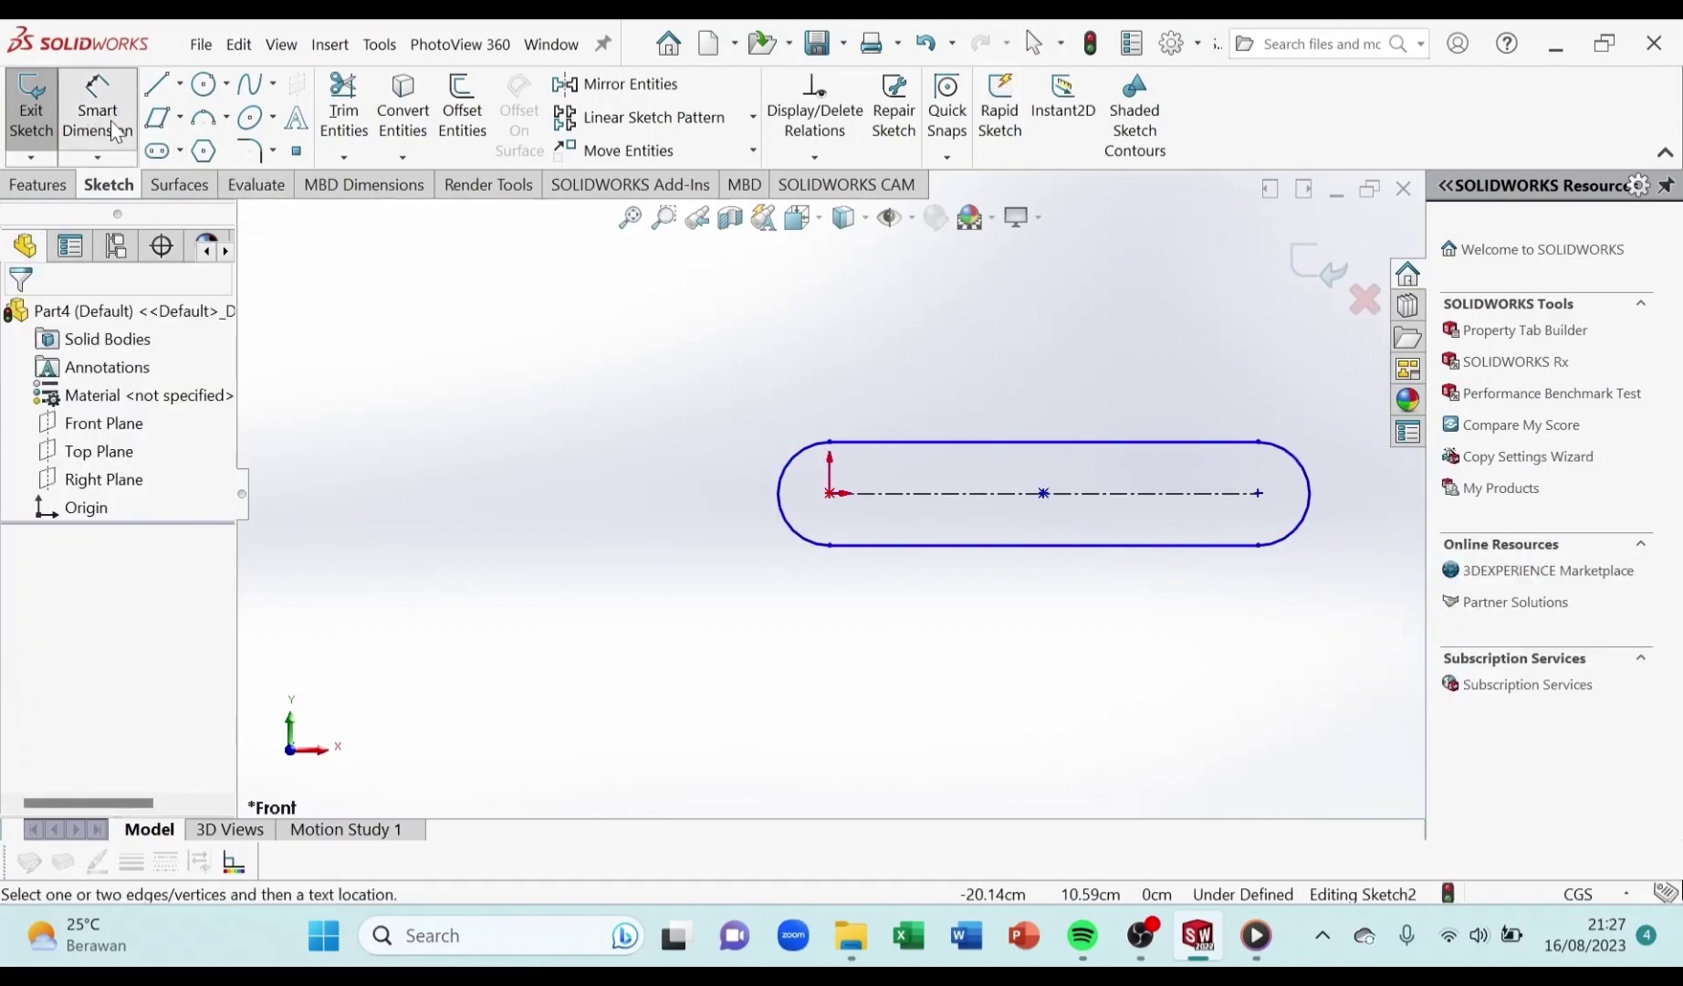
pyautogui.click(1112, 505)
pyautogui.click(1105, 380)
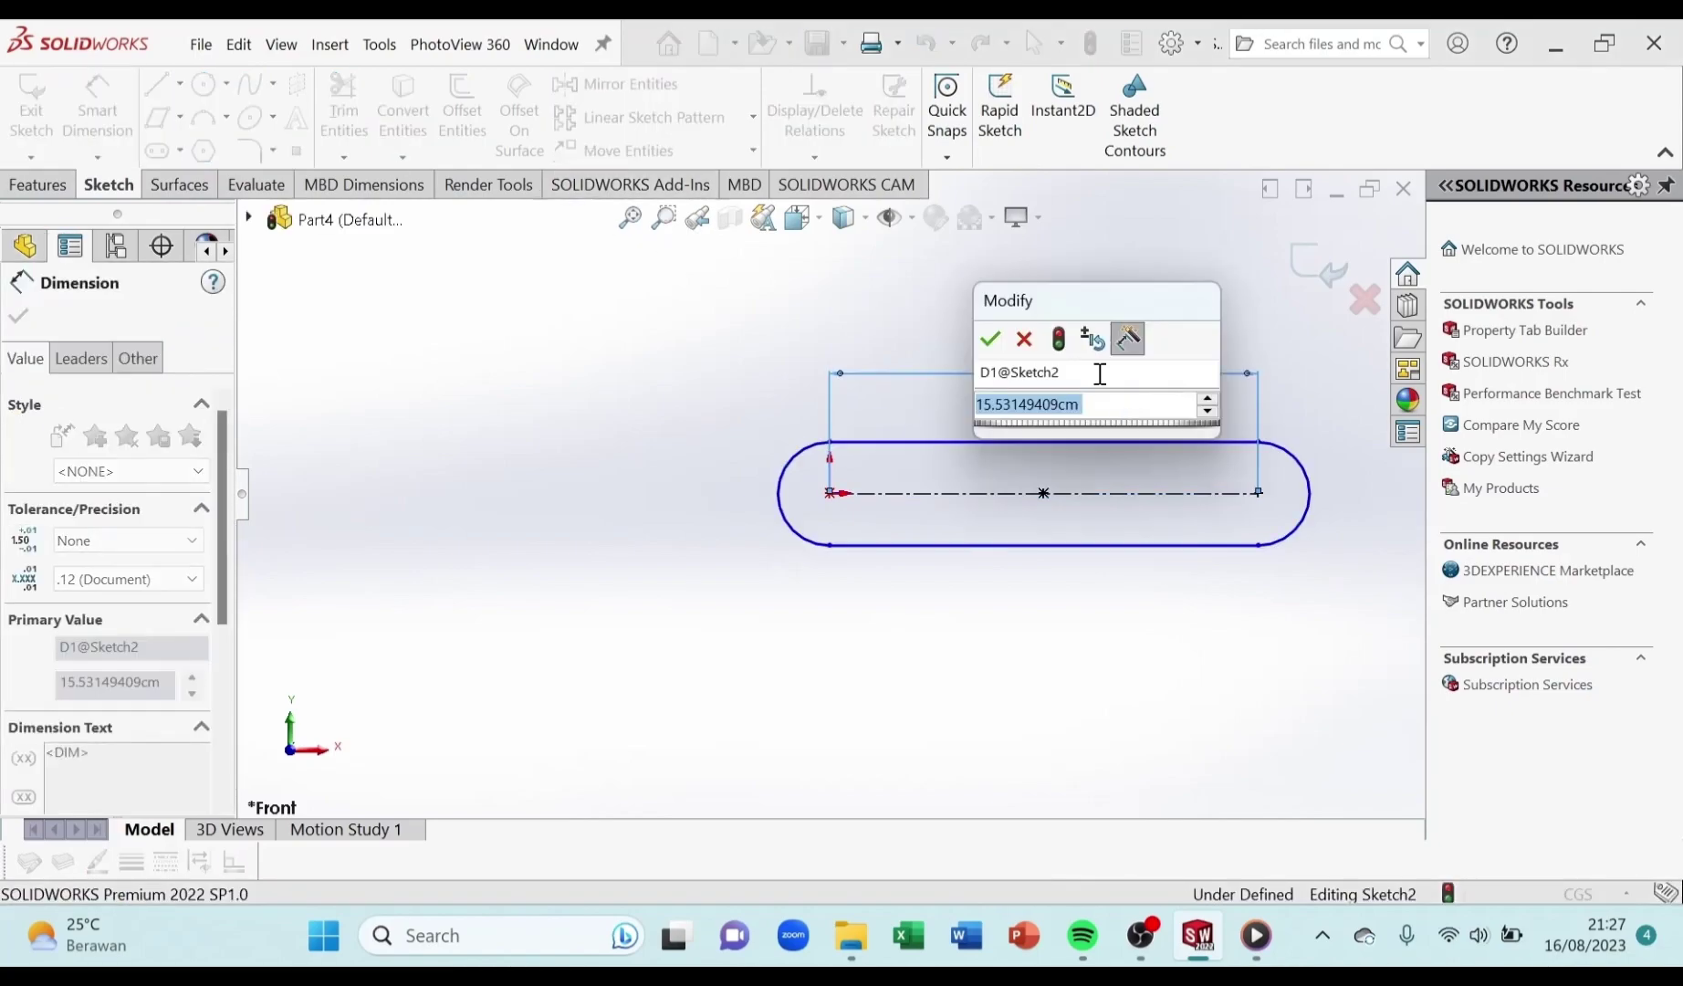
pyautogui.write('=')
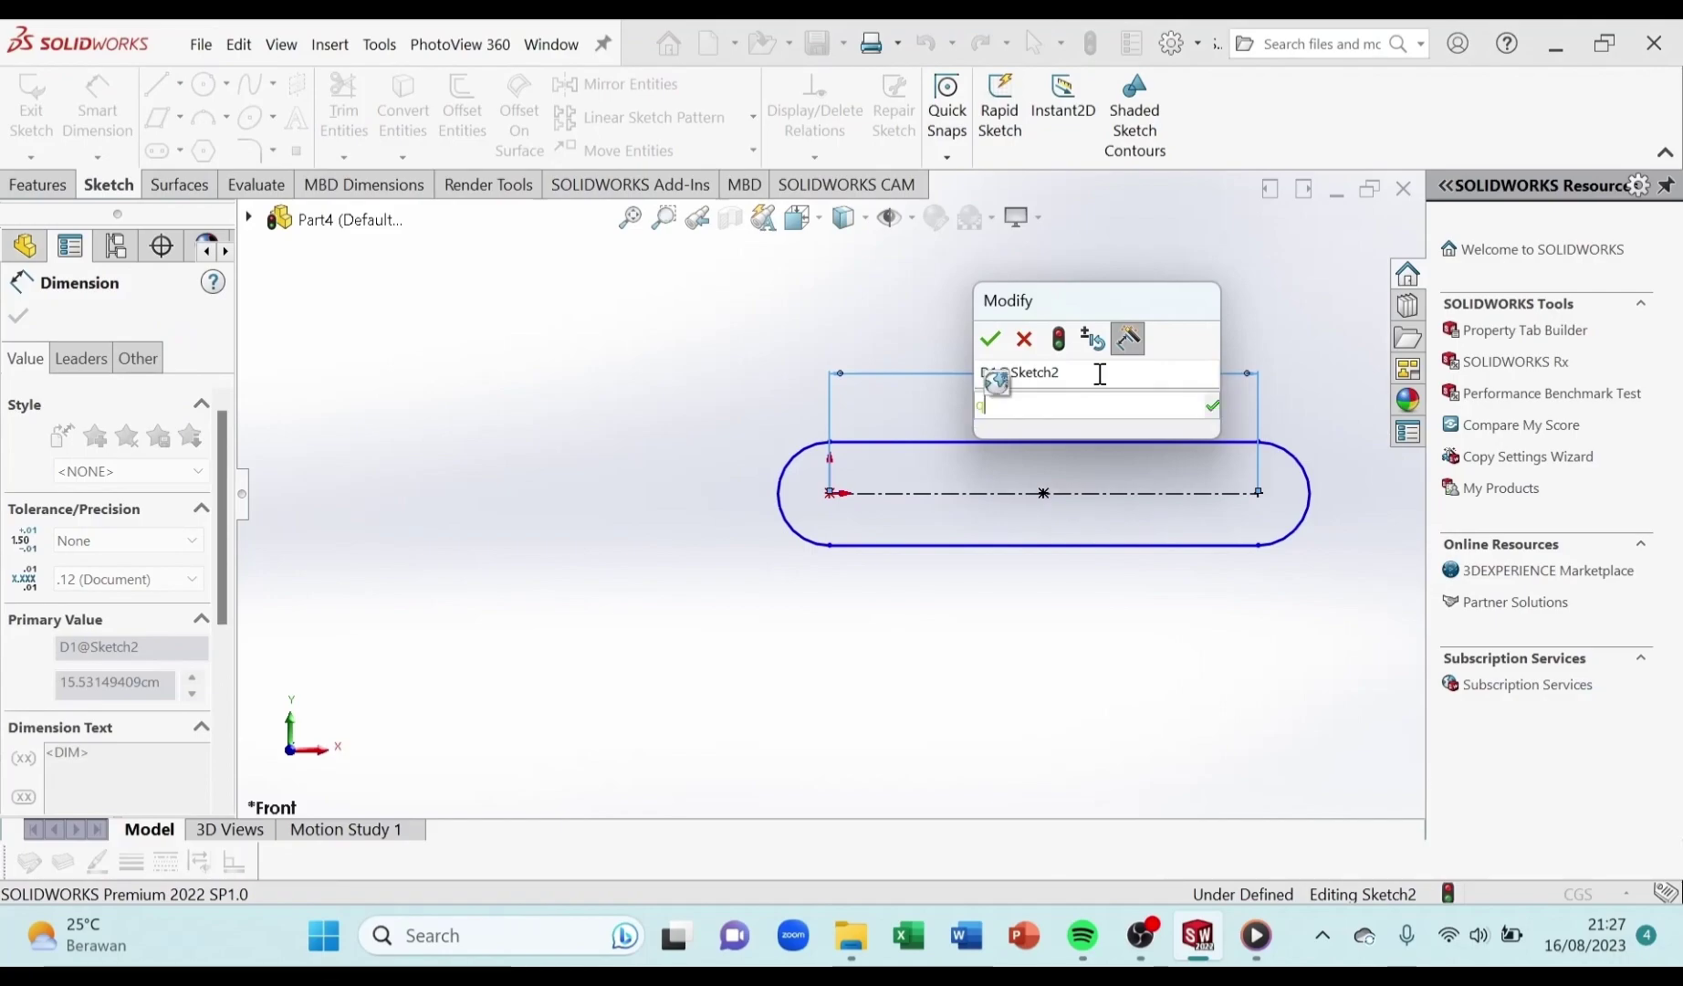
pyautogui.press('BackSpace')
pyautogui.write('15')
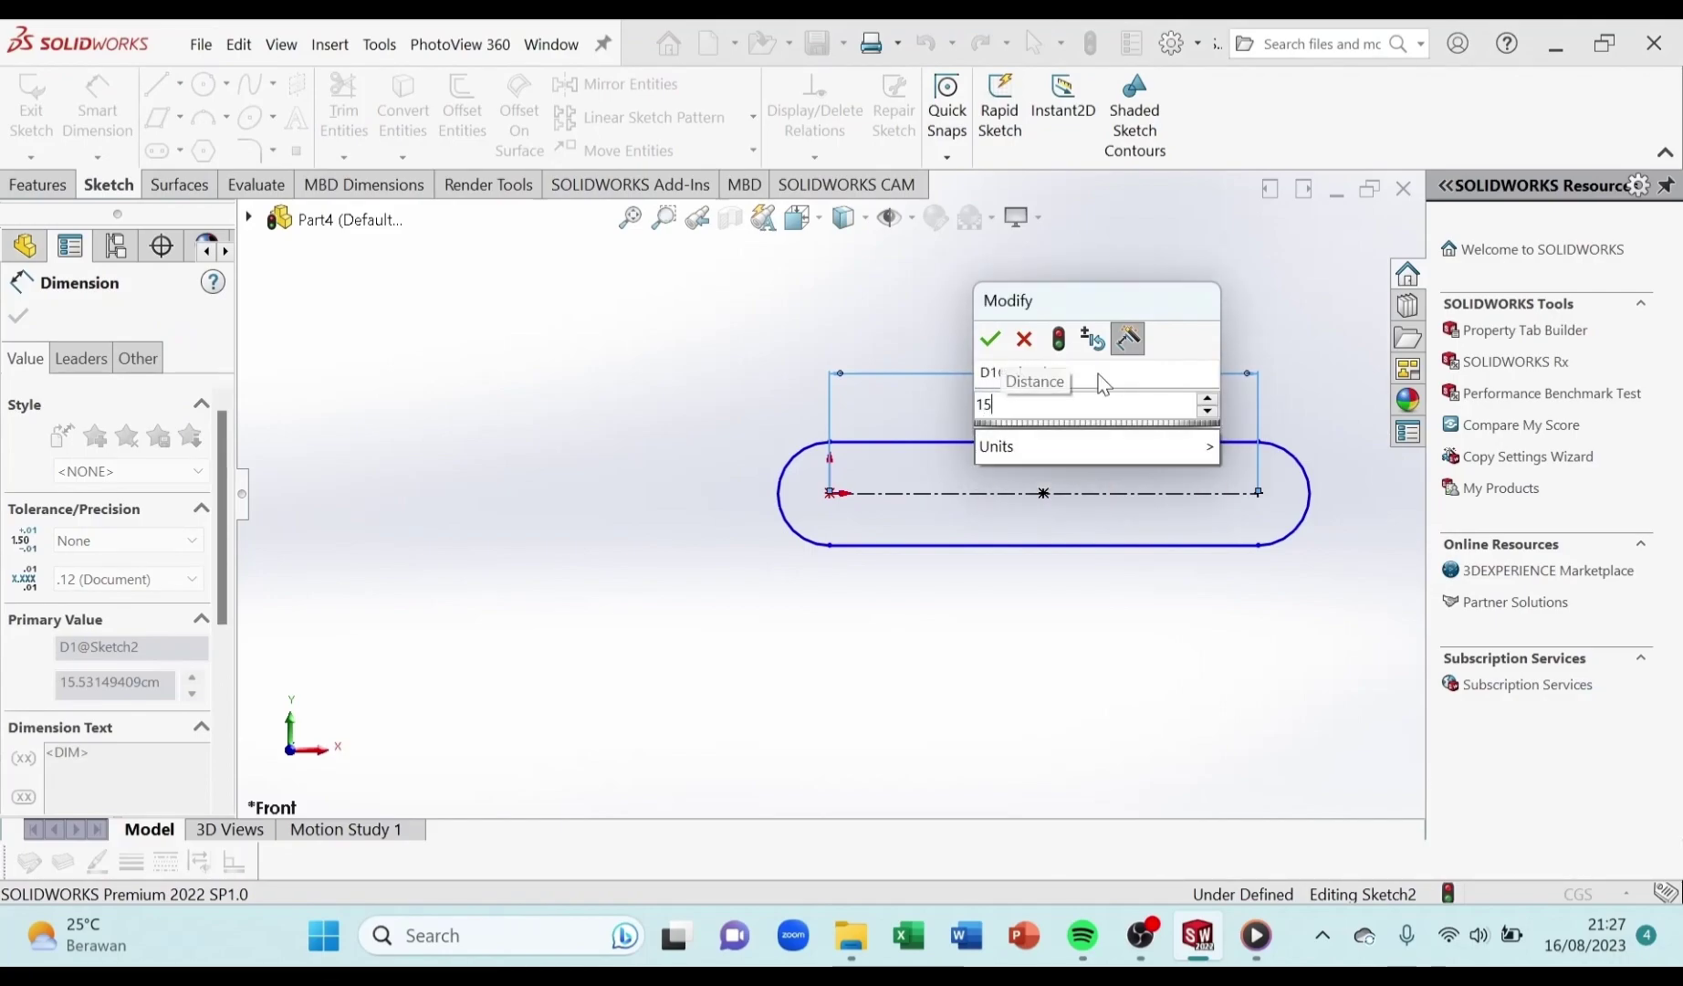
pyautogui.press('Return')
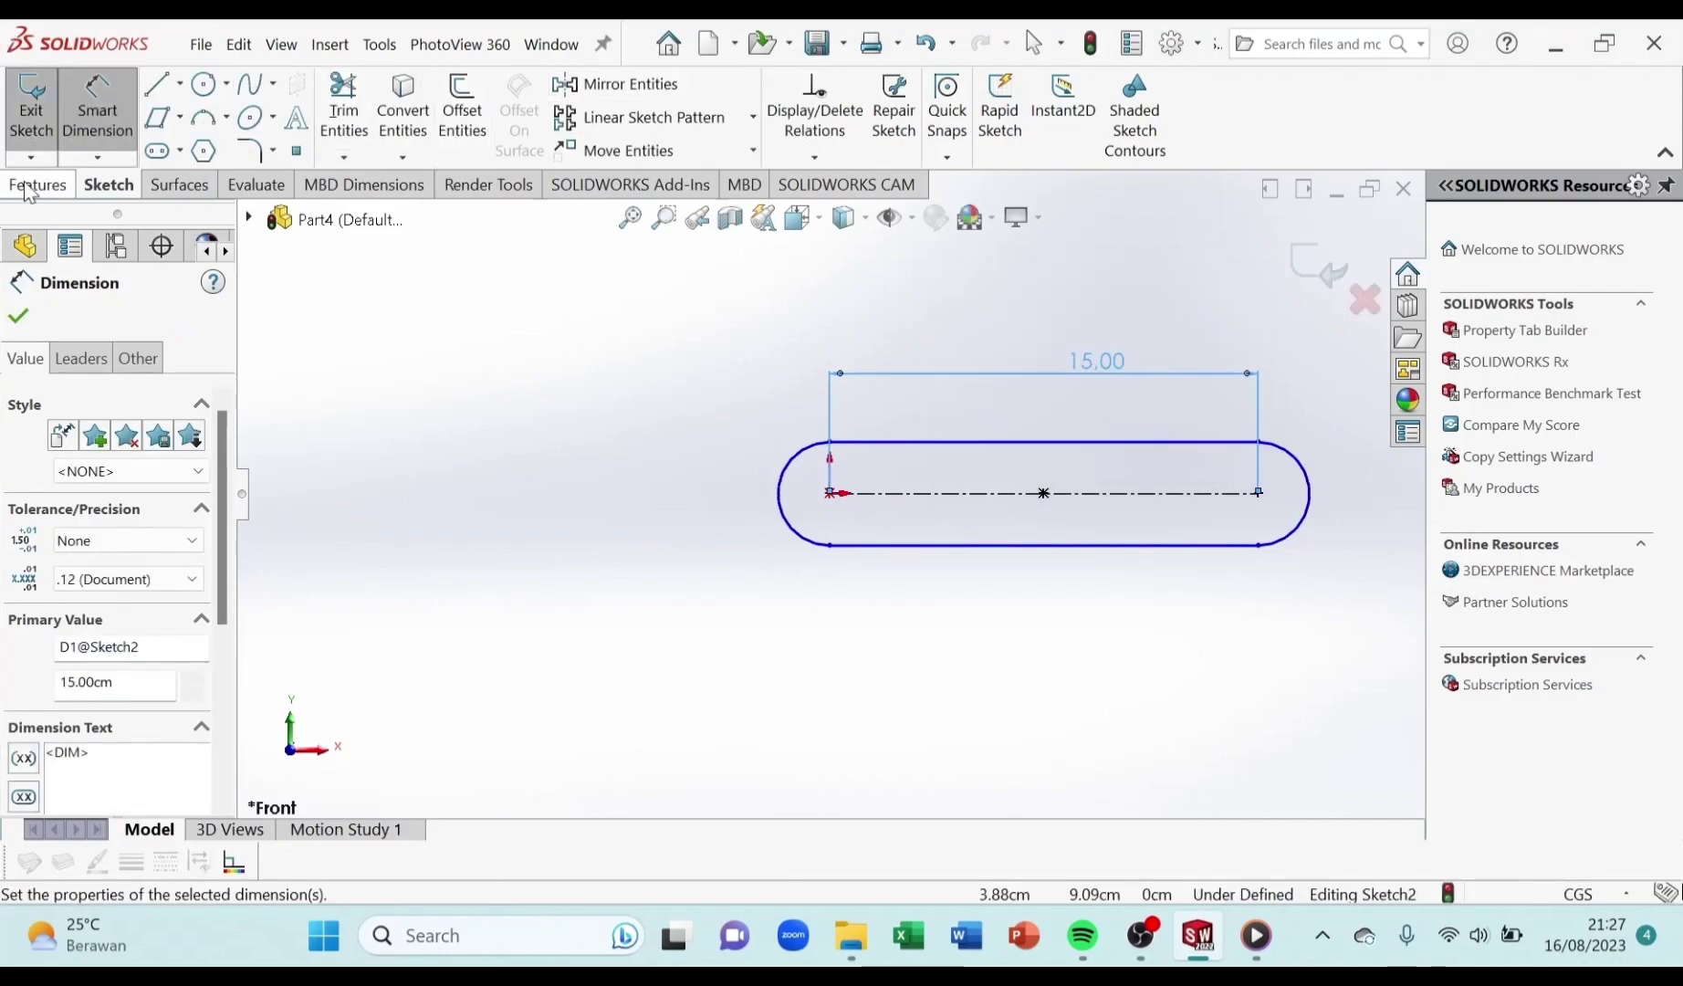
pyautogui.click(20, 317)
# Offset the whole slot outline outward by 0.5 cm with the dimension added
pyautogui.scroll(2, 1264, 499)
pyautogui.scroll(-3, 1031, 481)
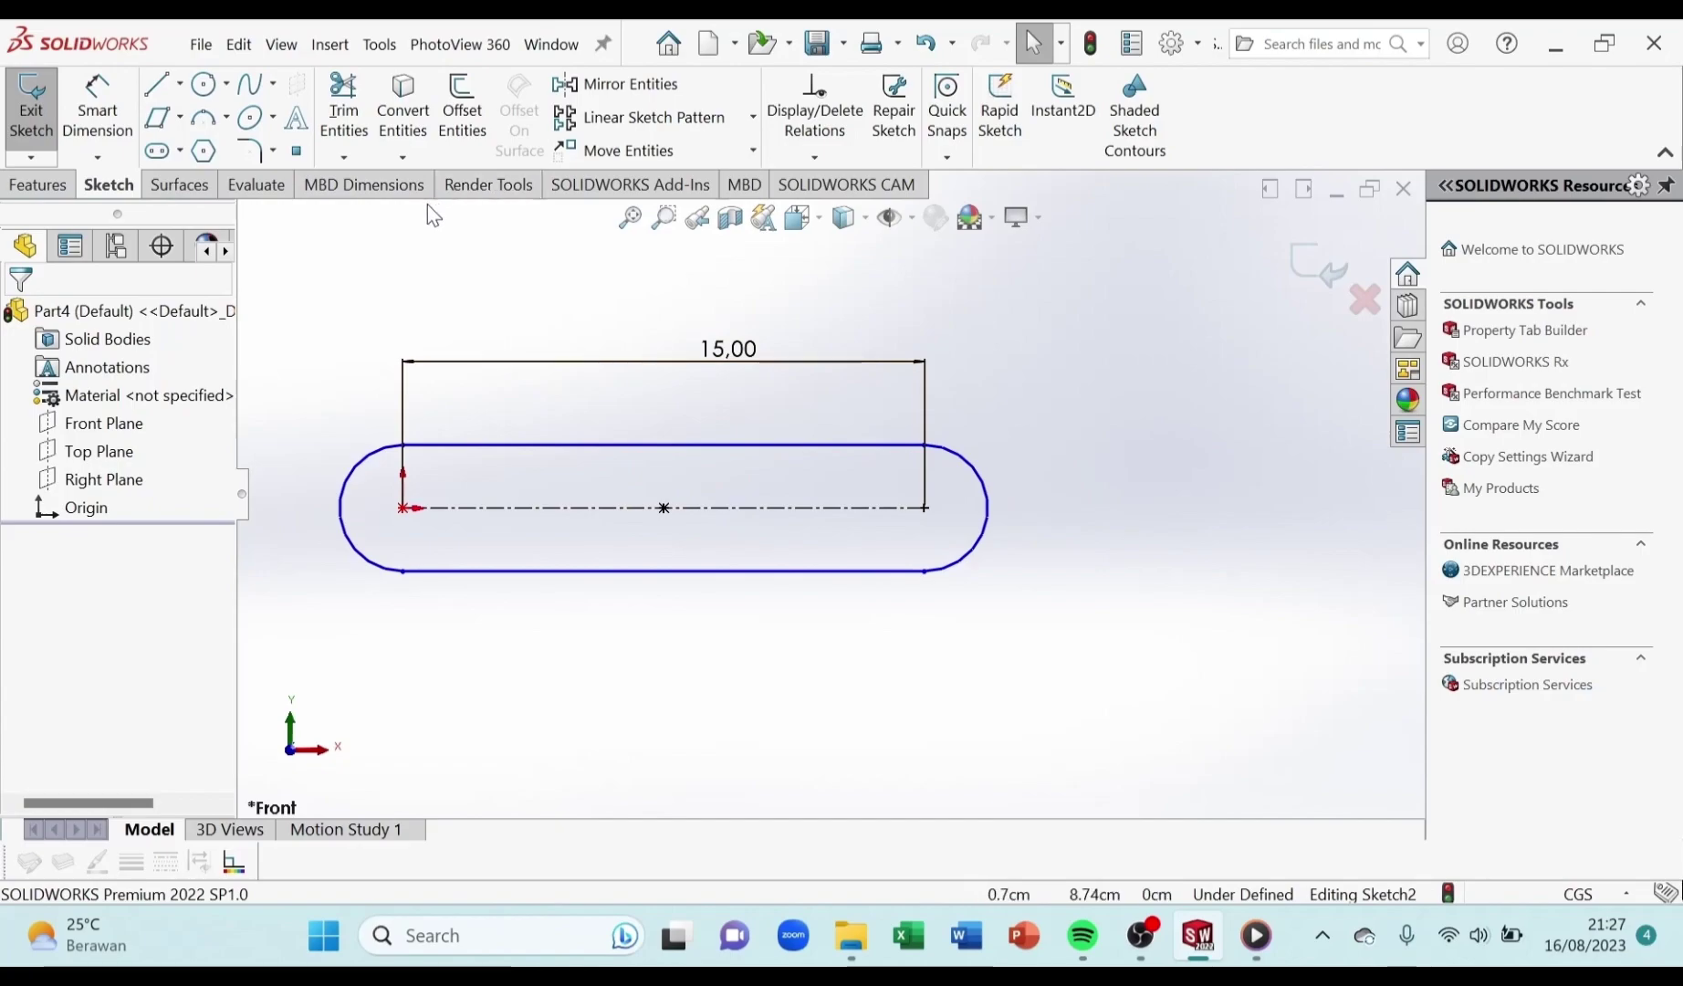
pyautogui.click(474, 119)
pyautogui.click(620, 510)
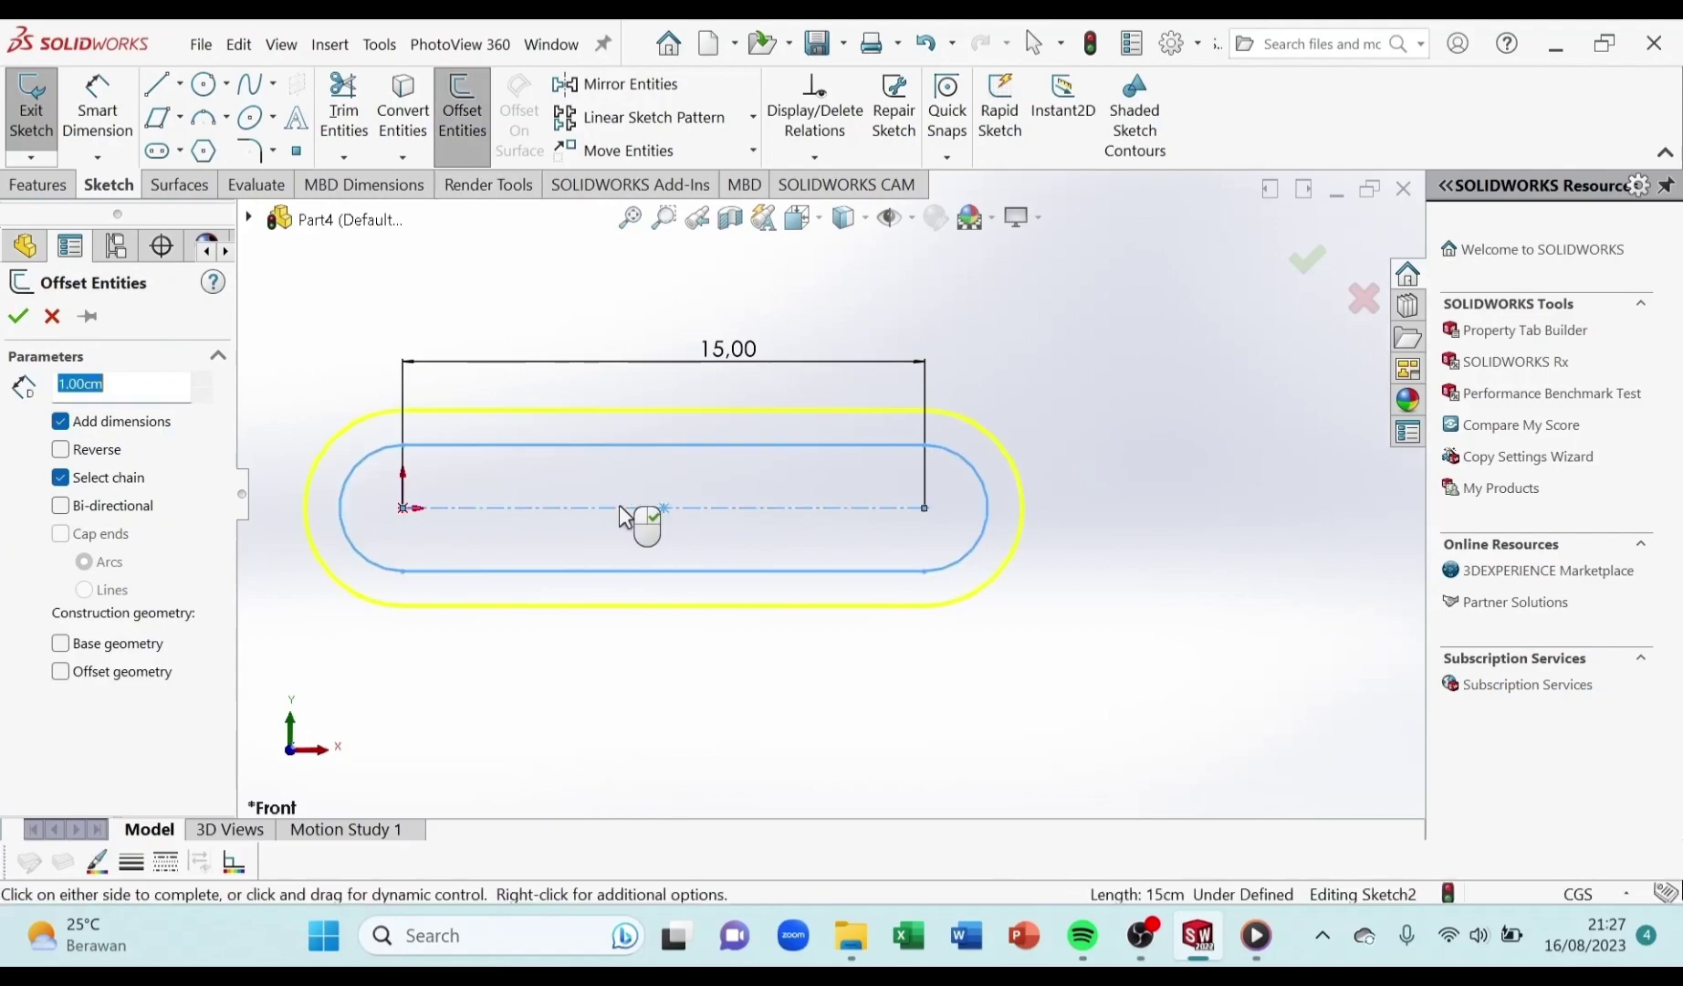
pyautogui.scroll(2, 457, 502)
pyautogui.scroll(-2, 521, 515)
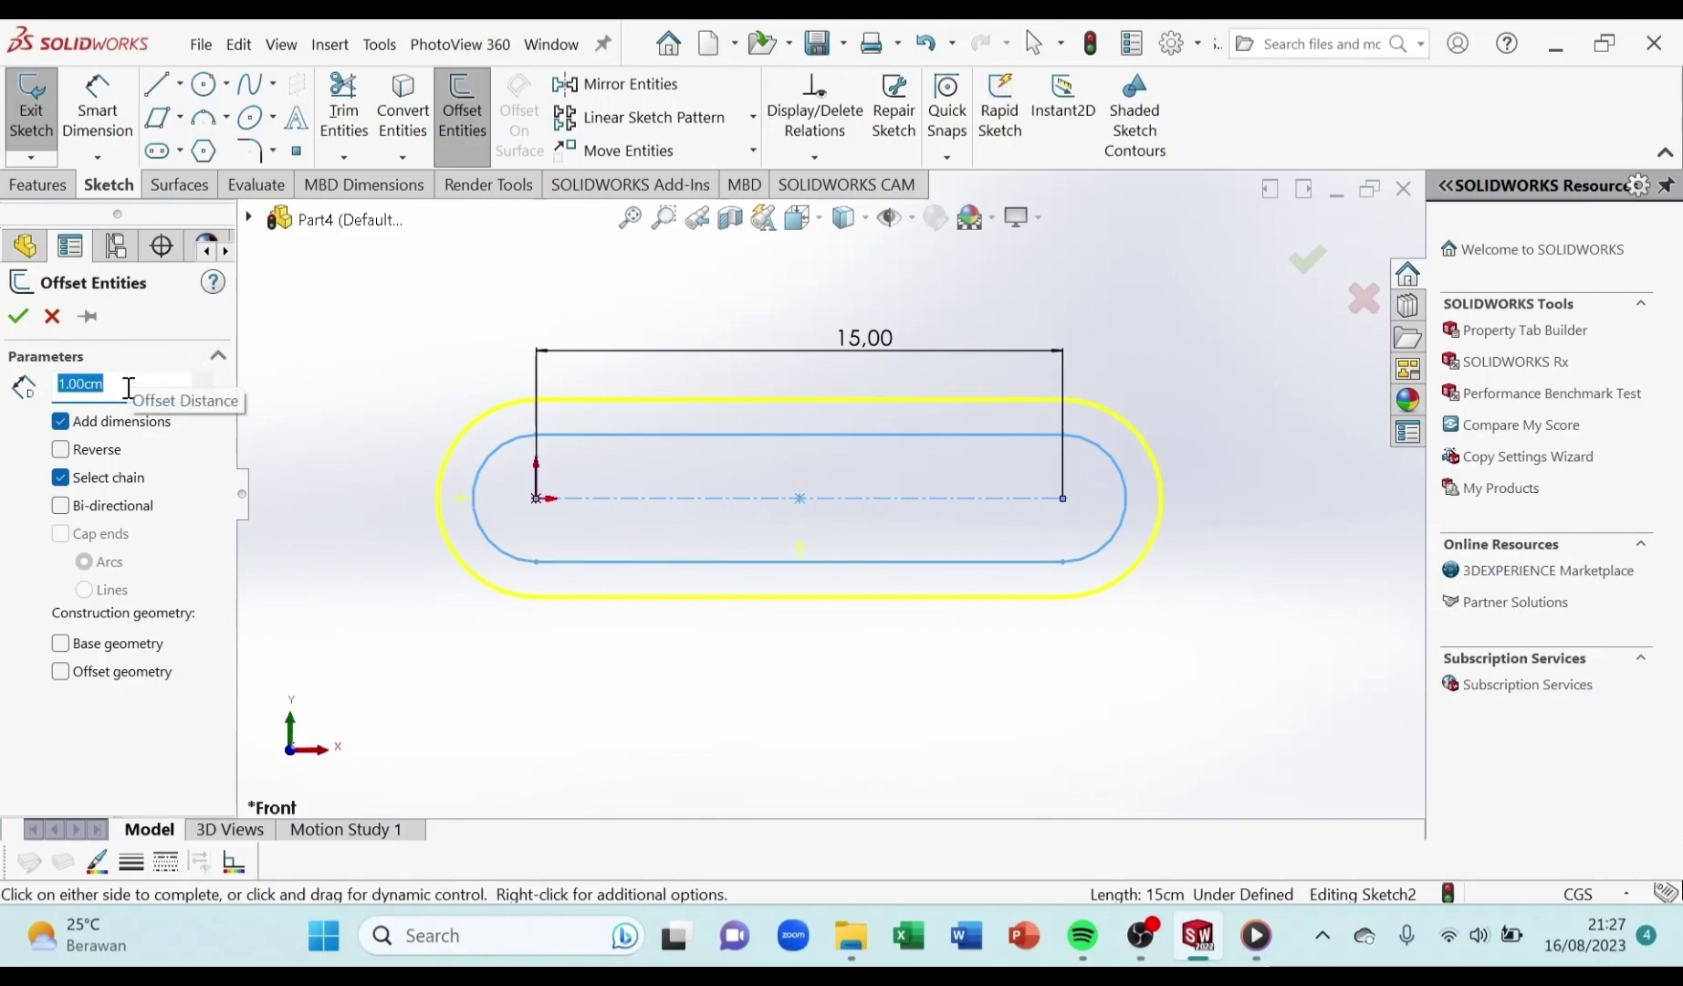
pyautogui.write('0,5')
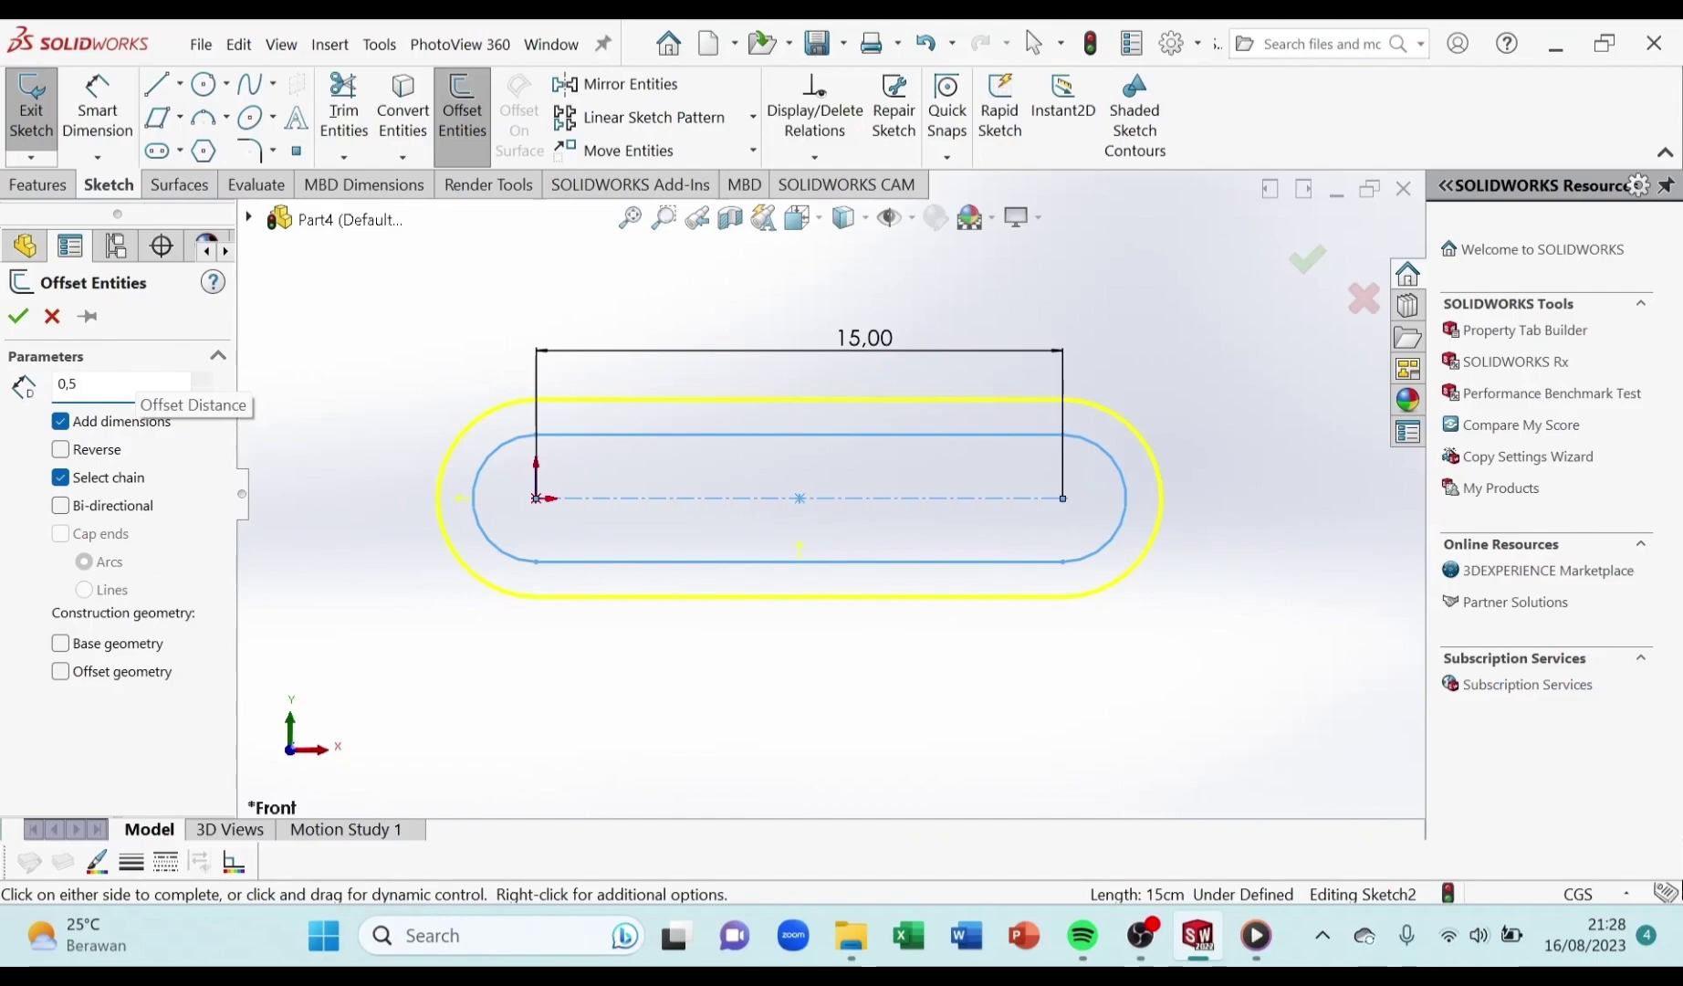
pyautogui.press('Return')
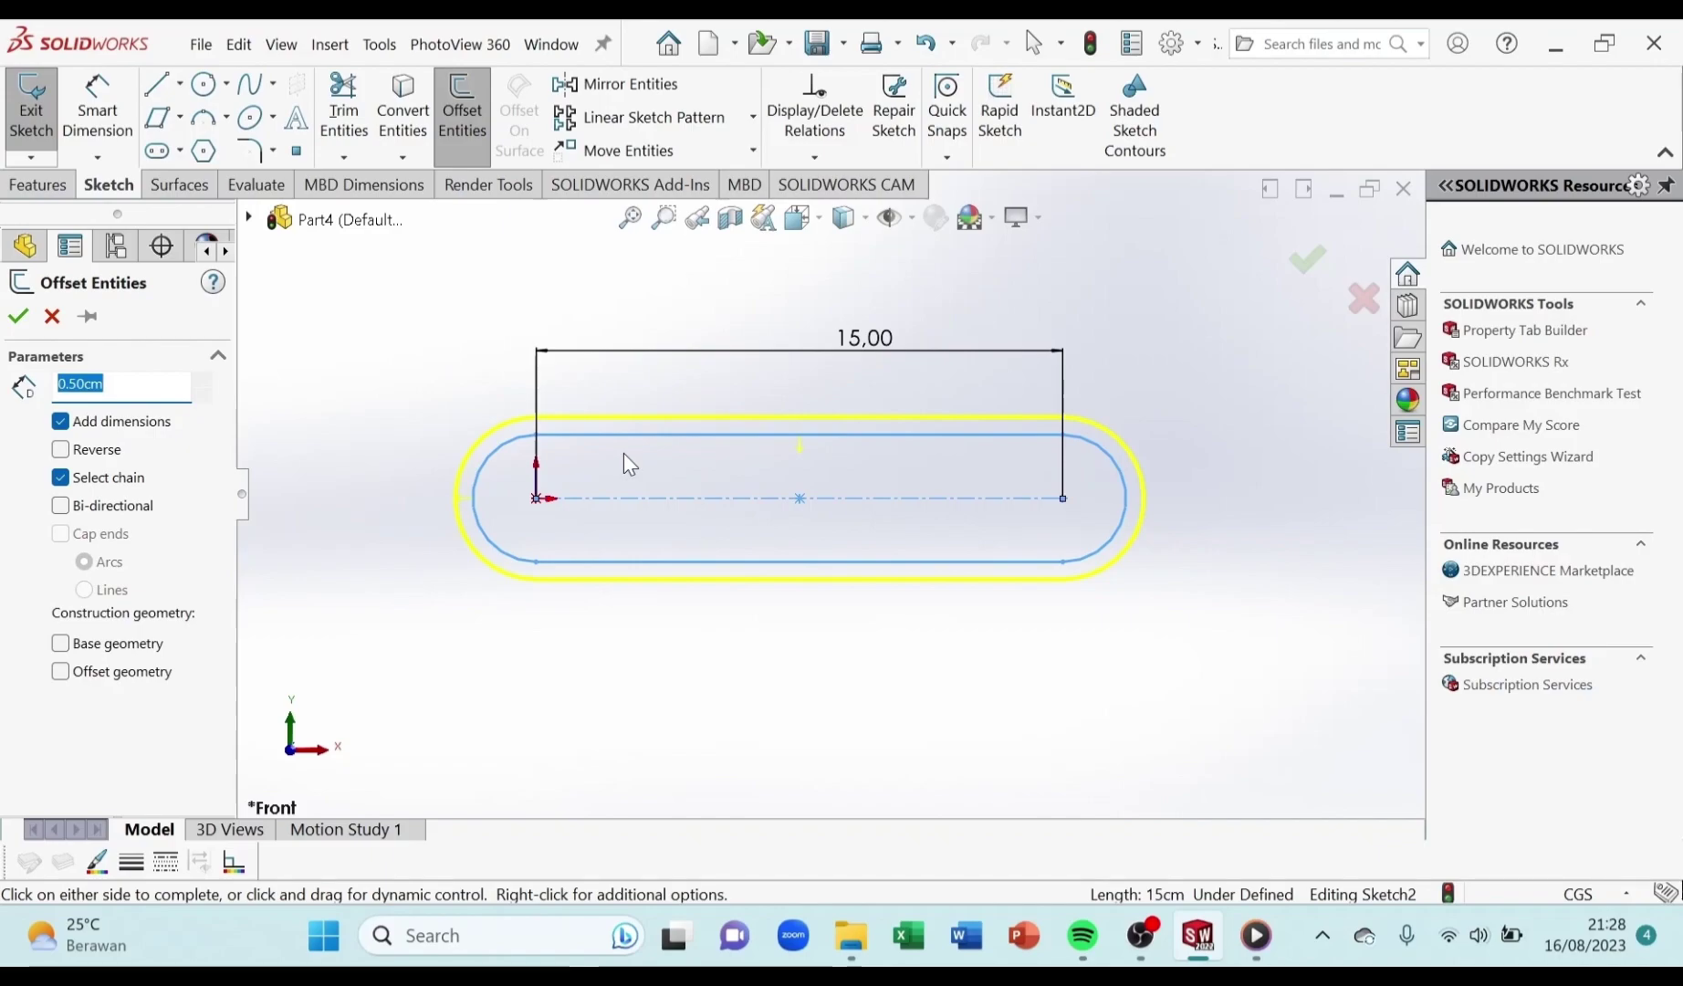
pyautogui.click(60, 449)
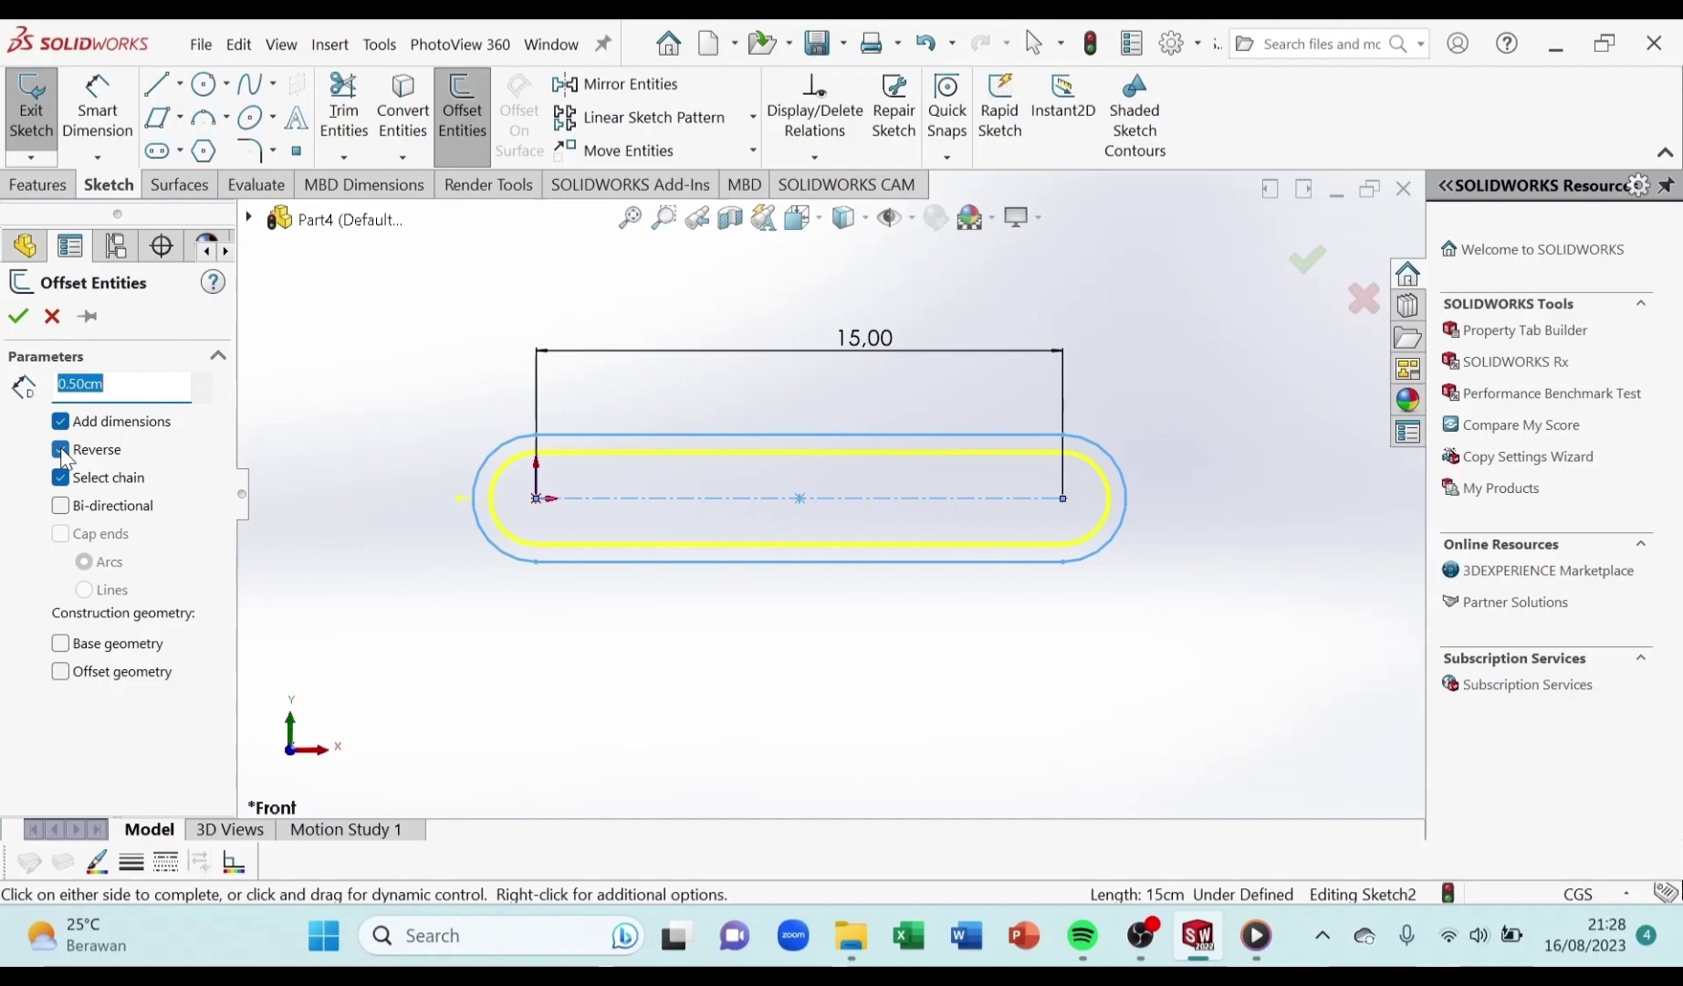
pyautogui.click(60, 448)
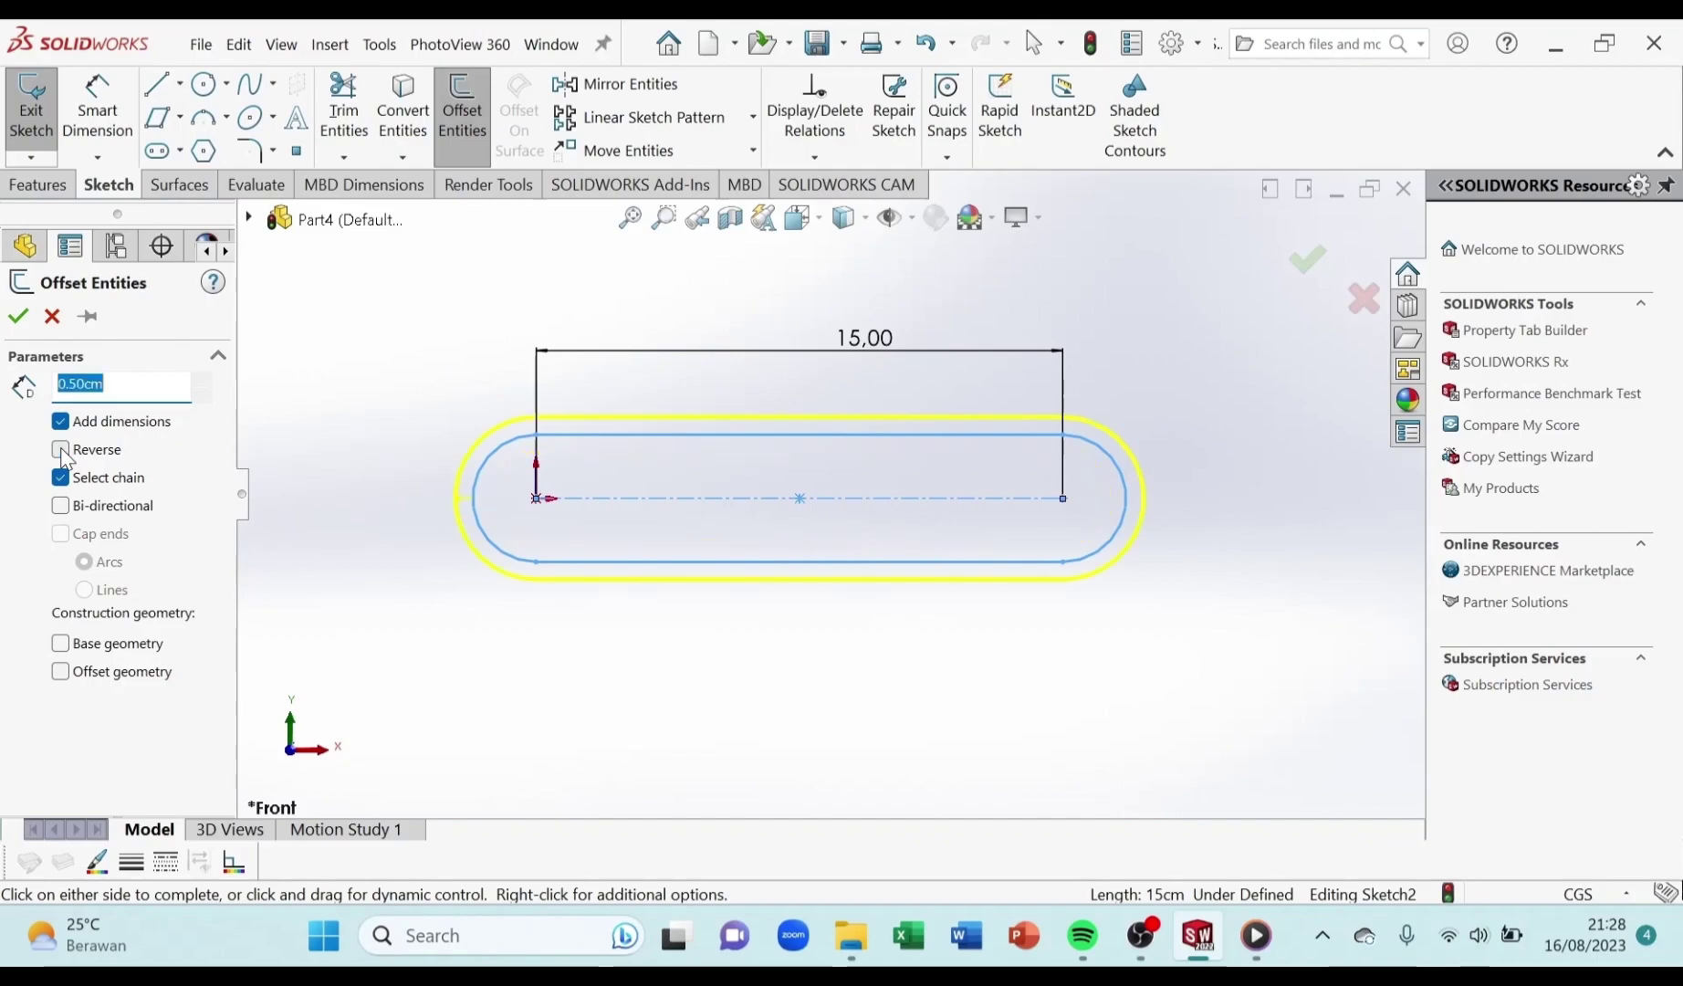
pyautogui.click(20, 321)
# Sketch a six-sided inscribed-circle polygon beyond the slot's right end and slightly above it, about 4.2 cm from center to corner
pyautogui.scroll(2, 1148, 525)
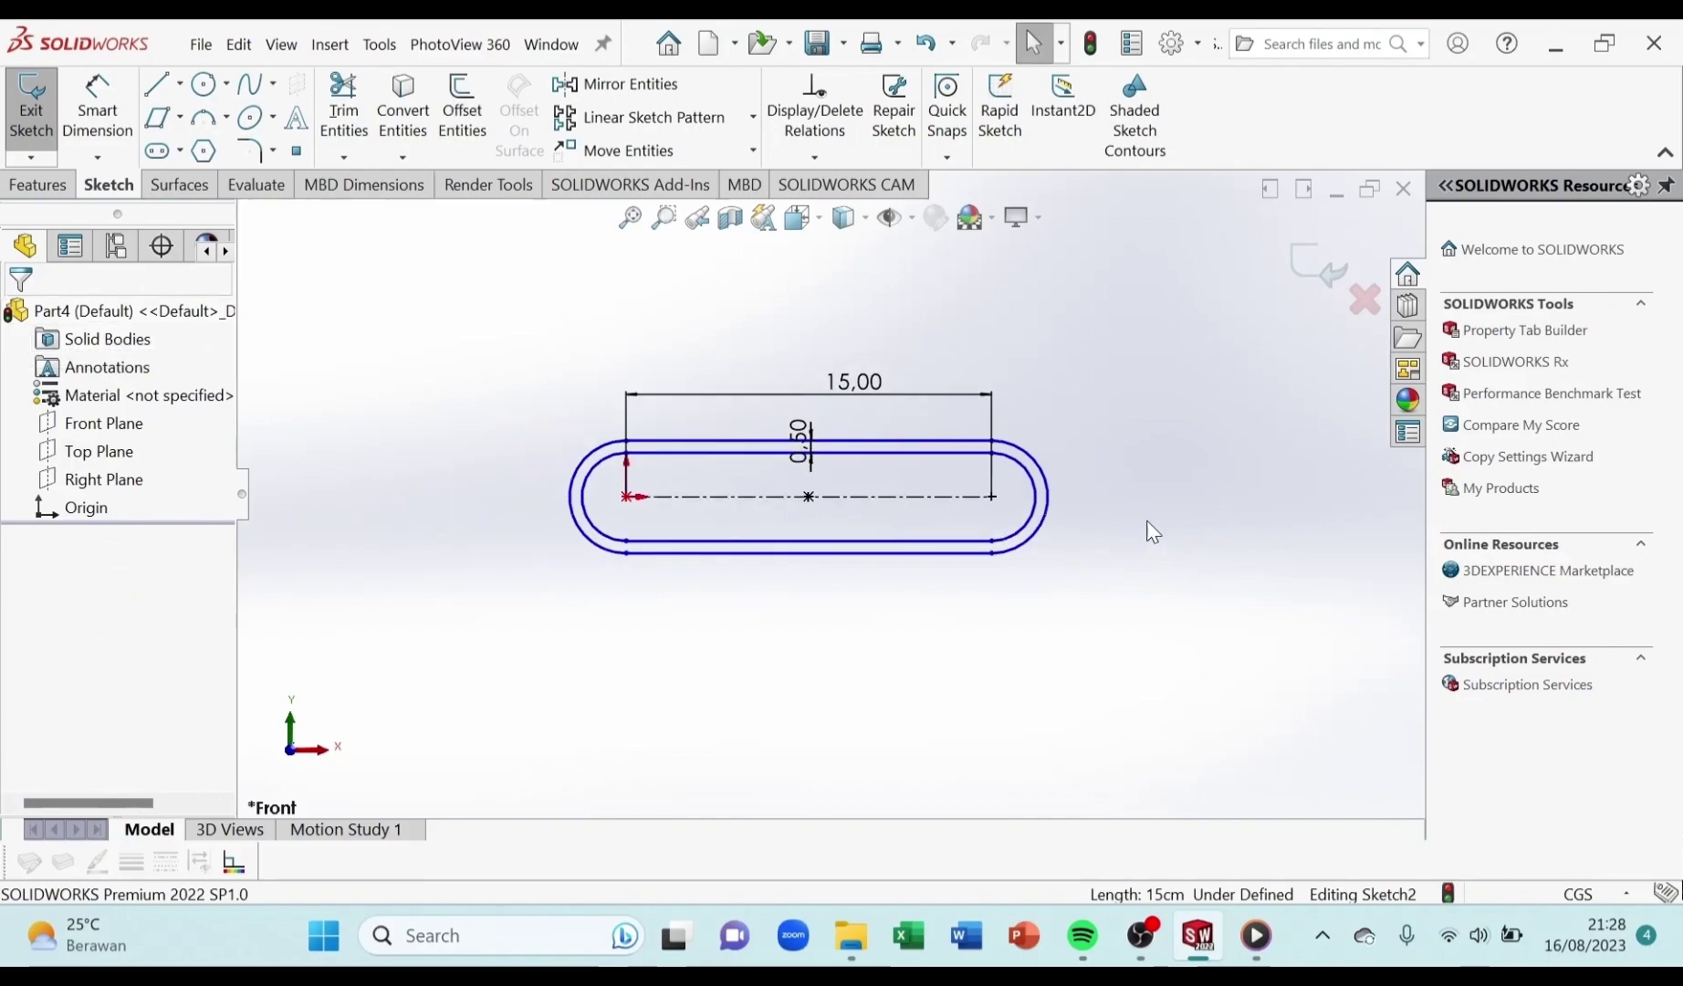
pyautogui.scroll(-2, 1148, 523)
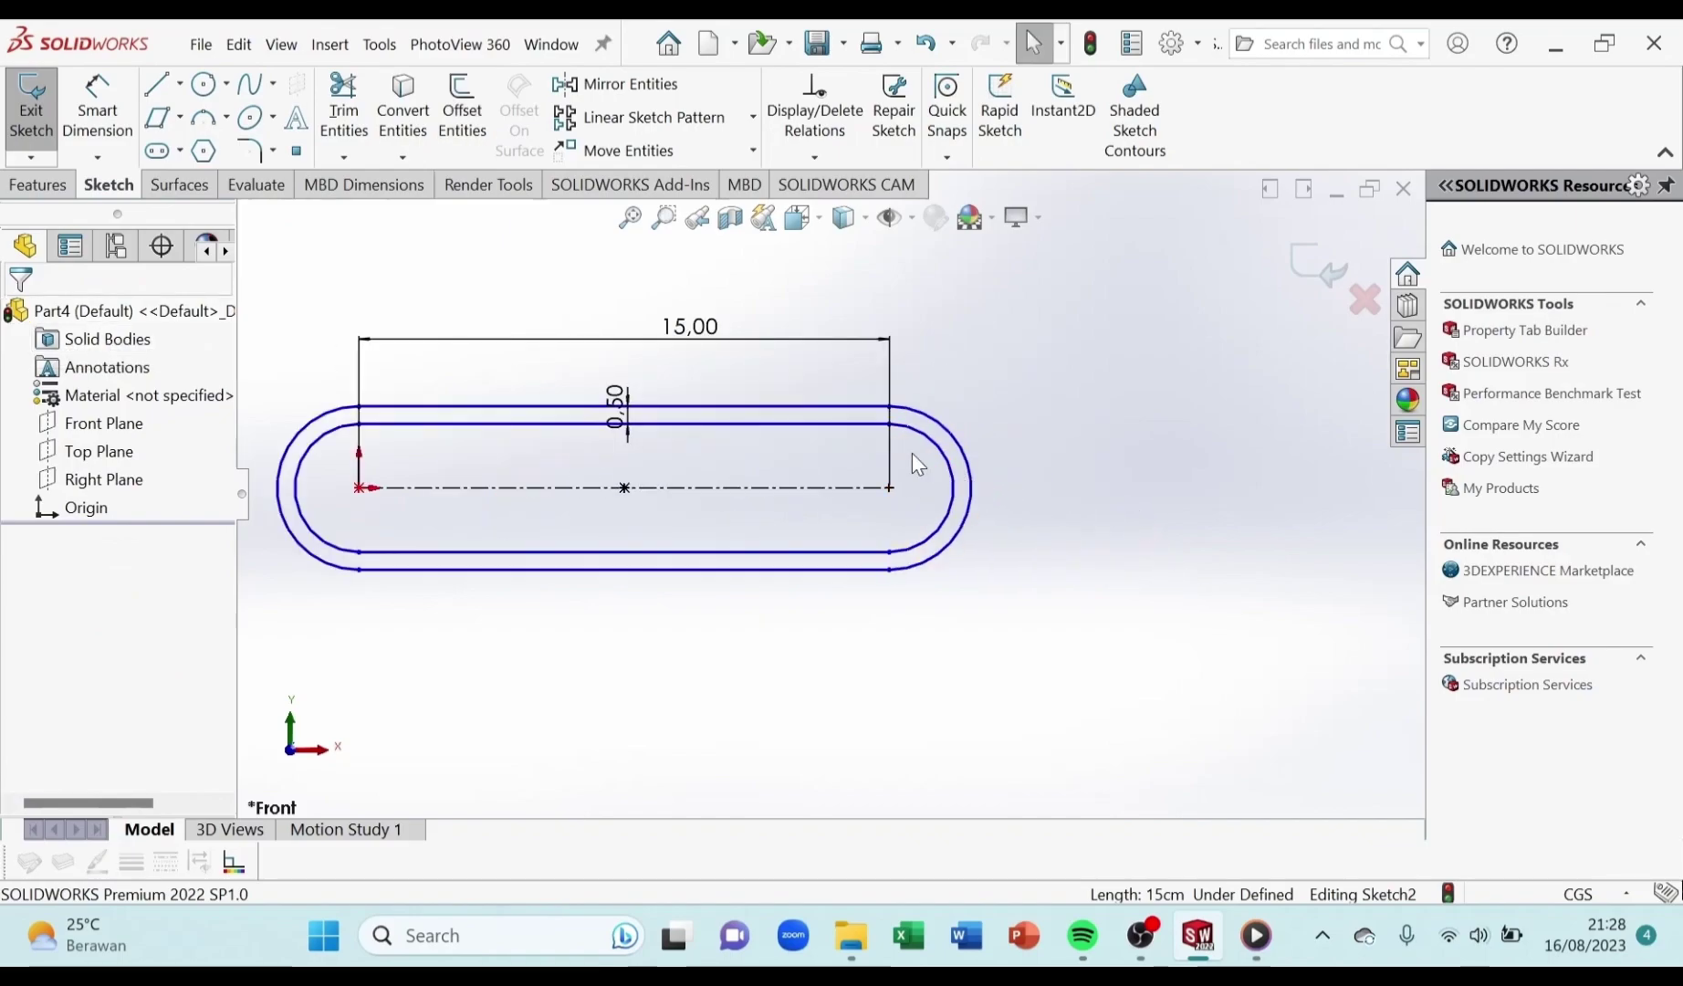
pyautogui.scroll(2, 1160, 469)
pyautogui.scroll(-2, 1144, 464)
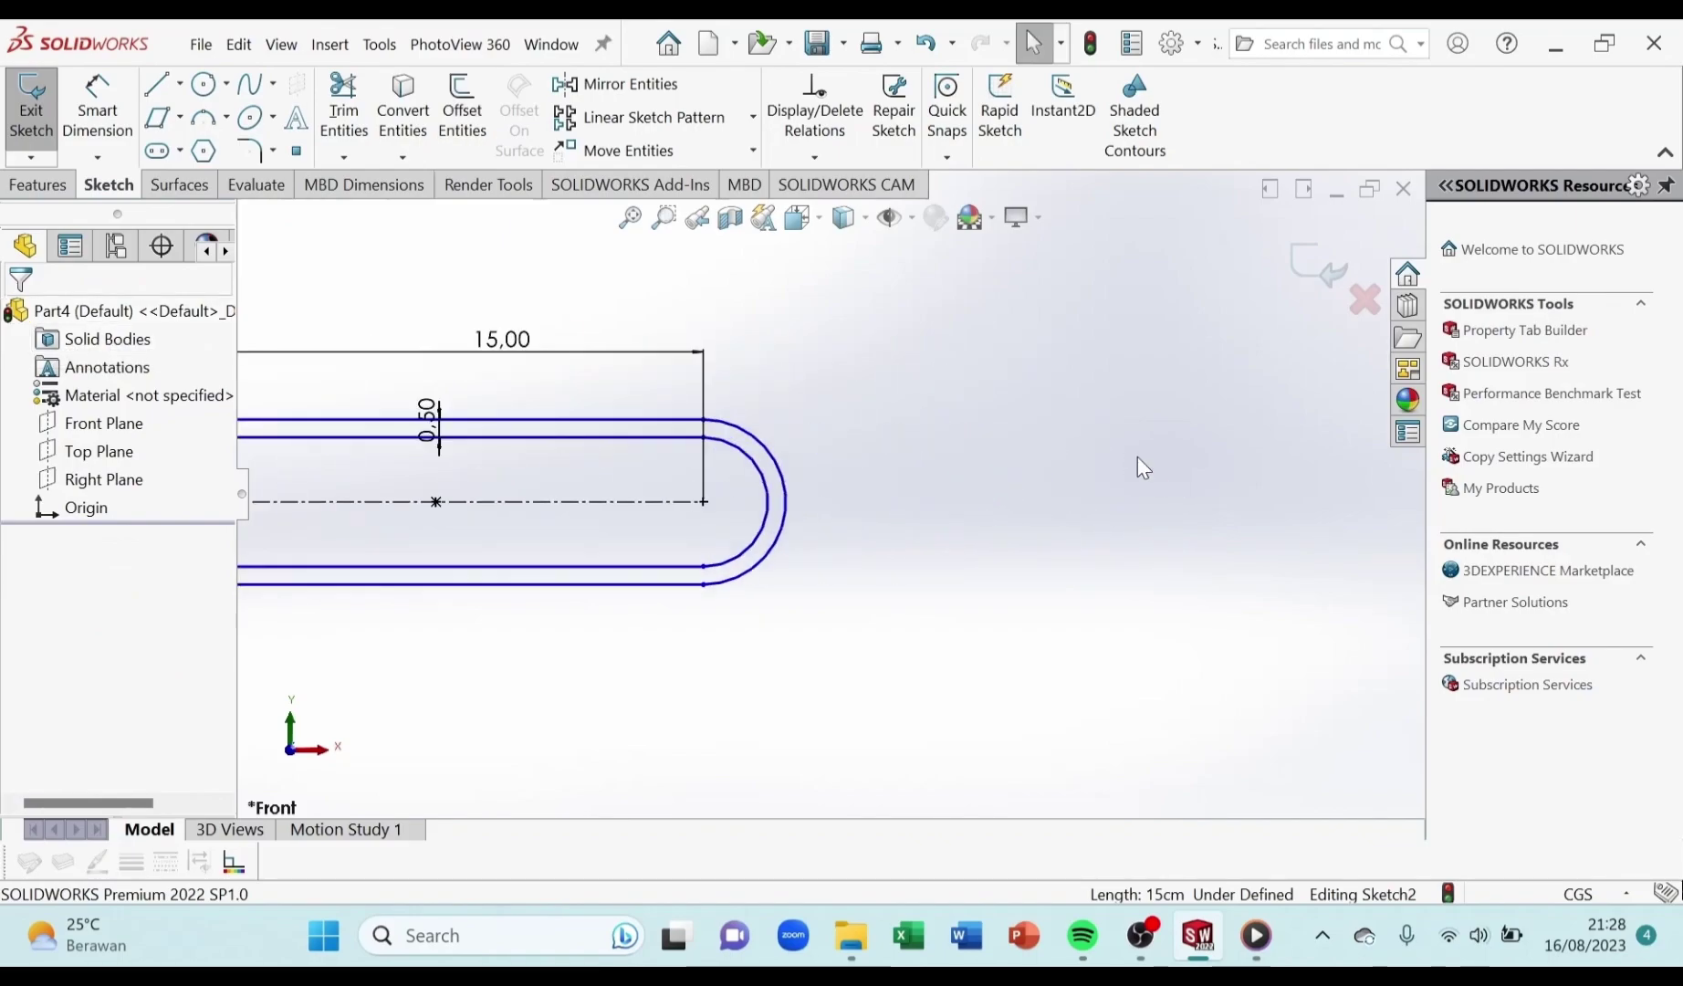
pyautogui.click(213, 155)
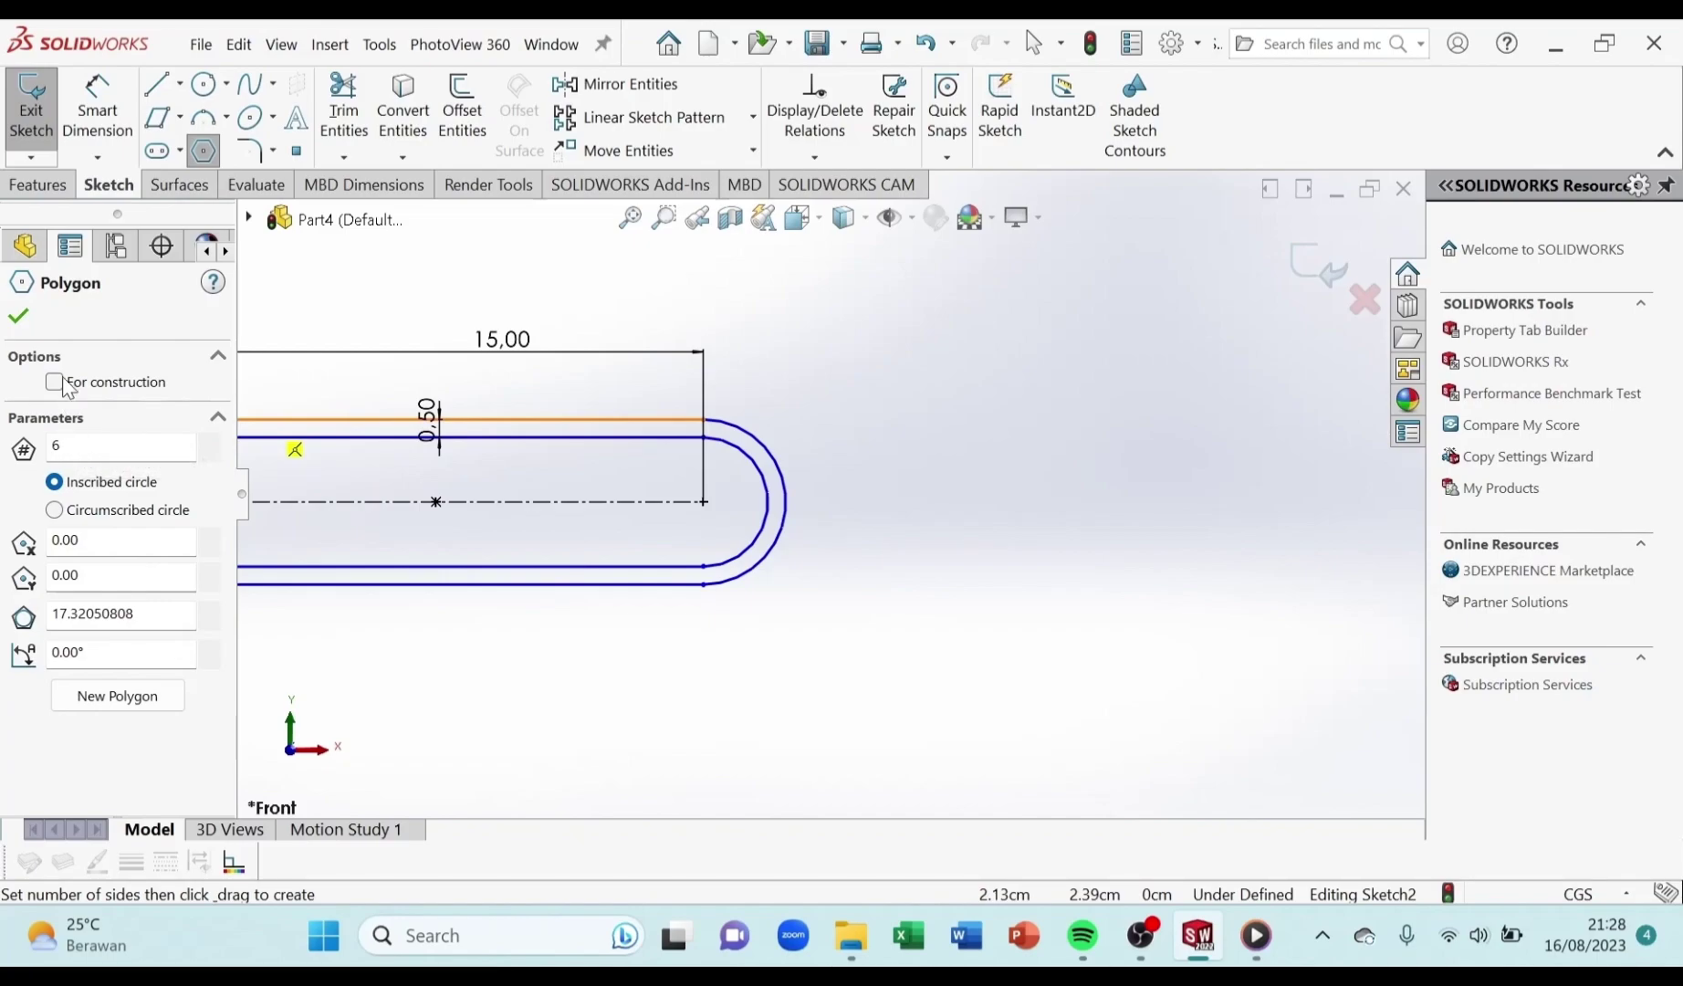
pyautogui.click(17, 316)
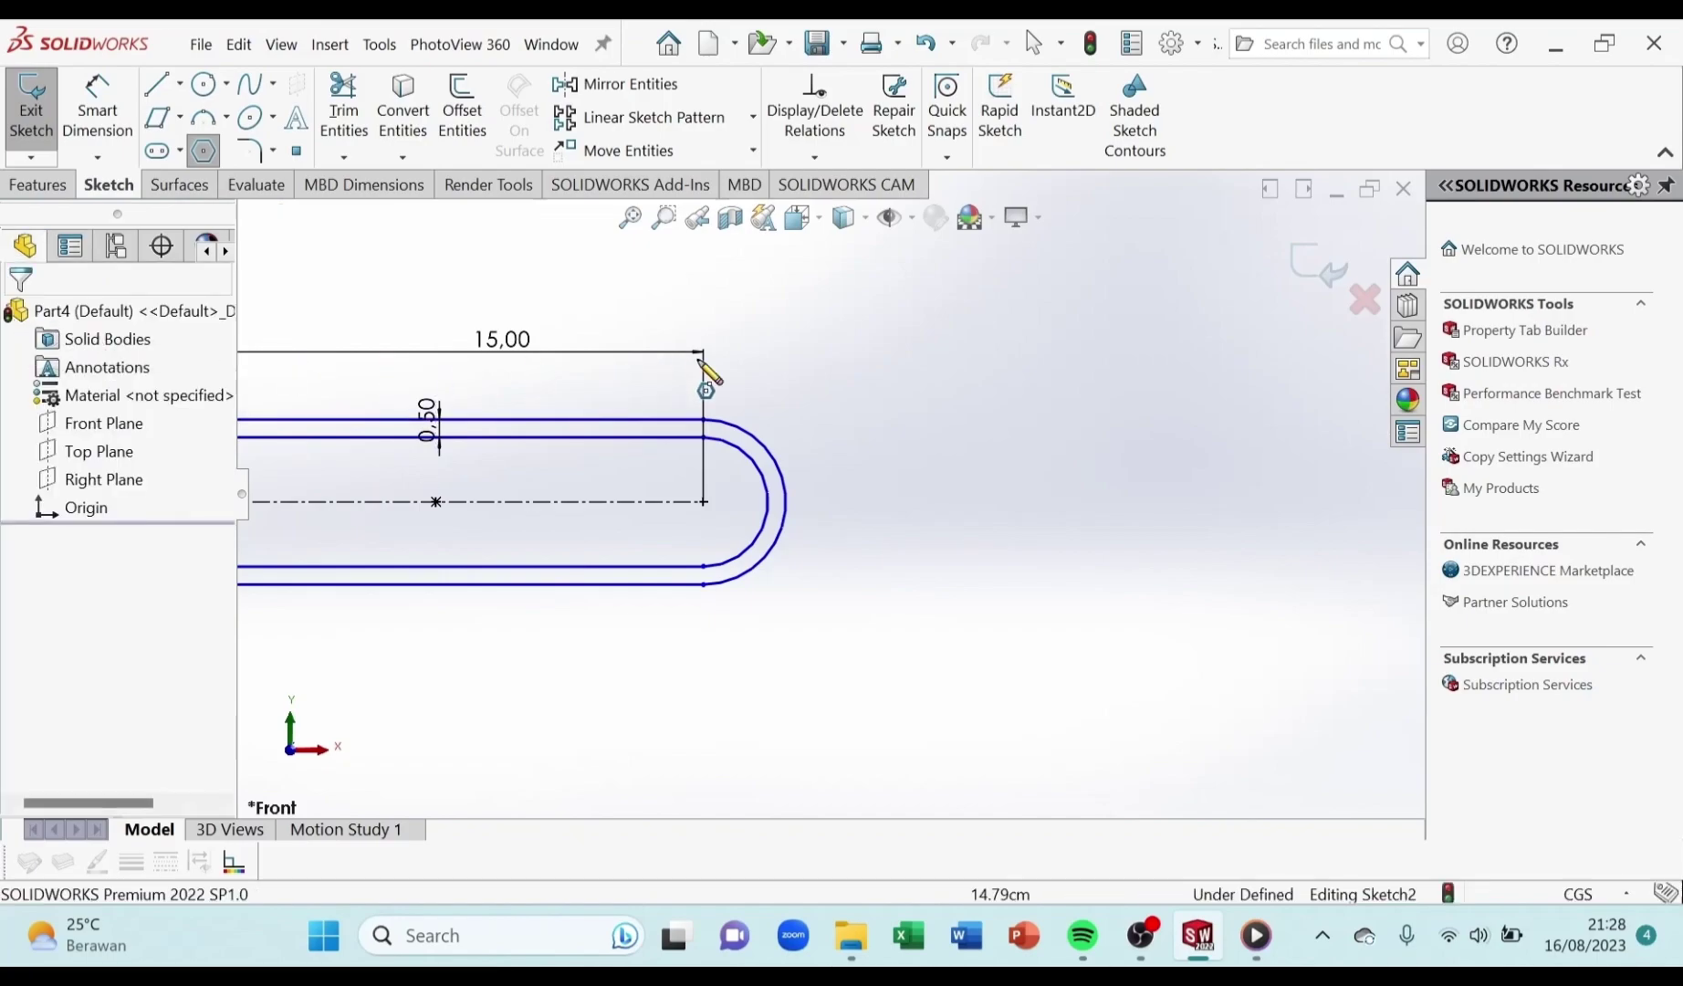
pyautogui.click(876, 355)
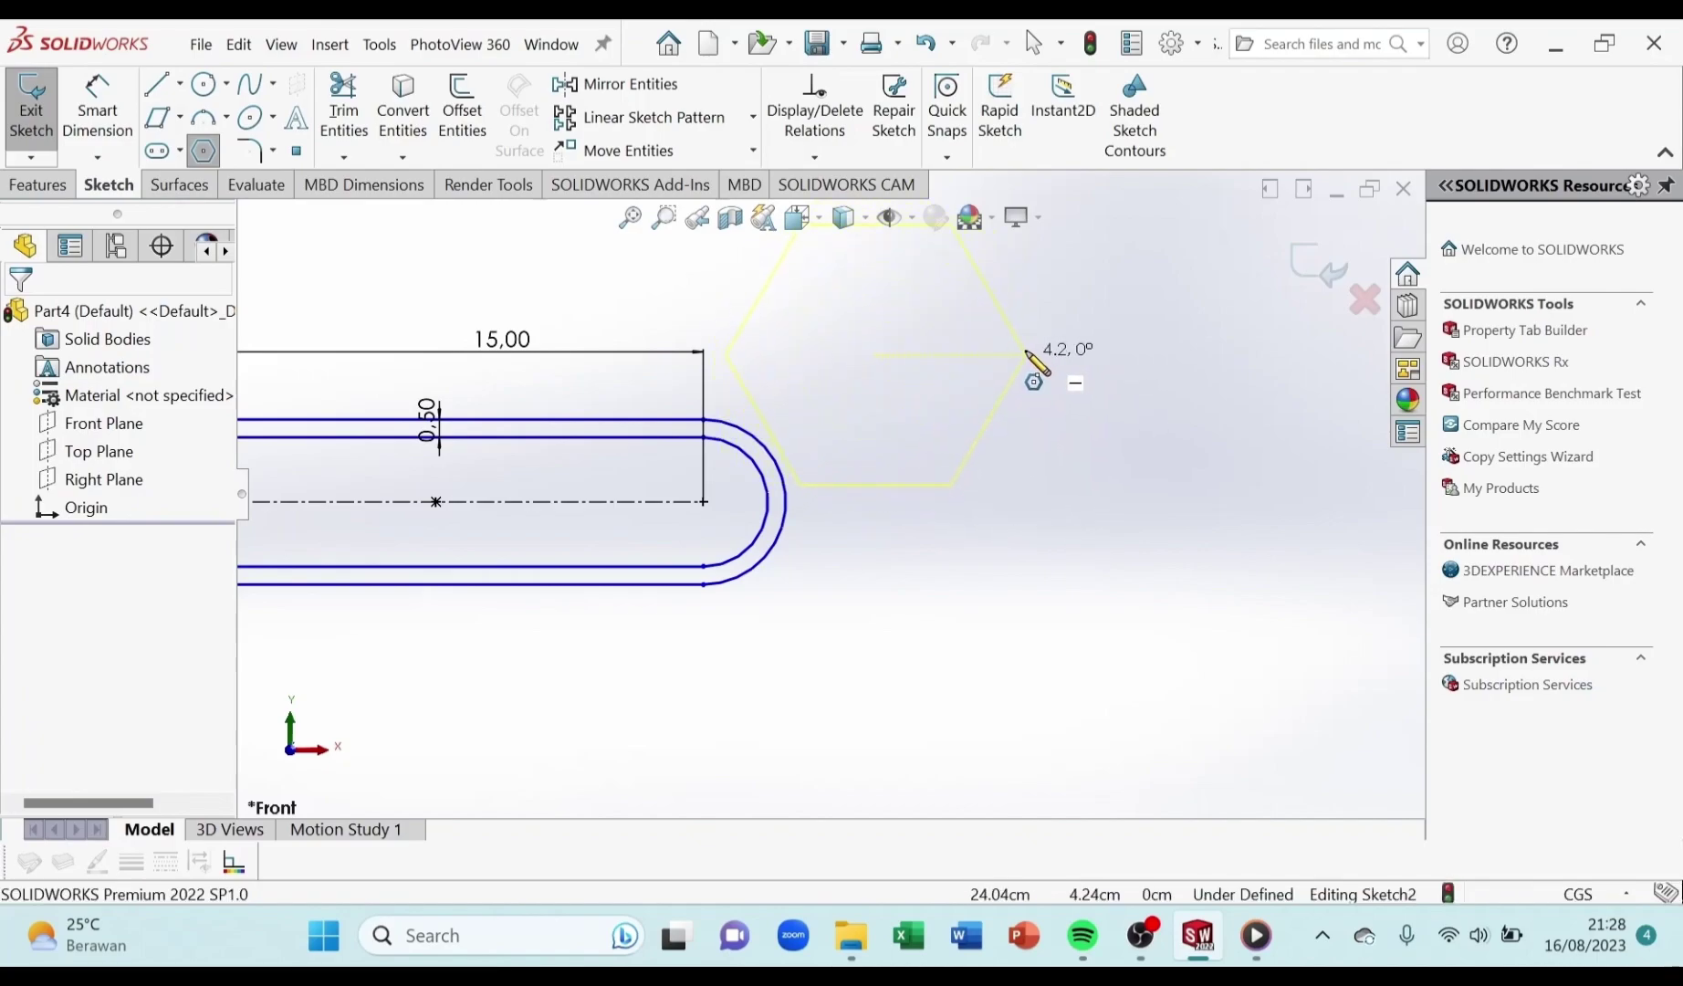
pyautogui.click(1029, 356)
pyautogui.rightClick(1029, 355)
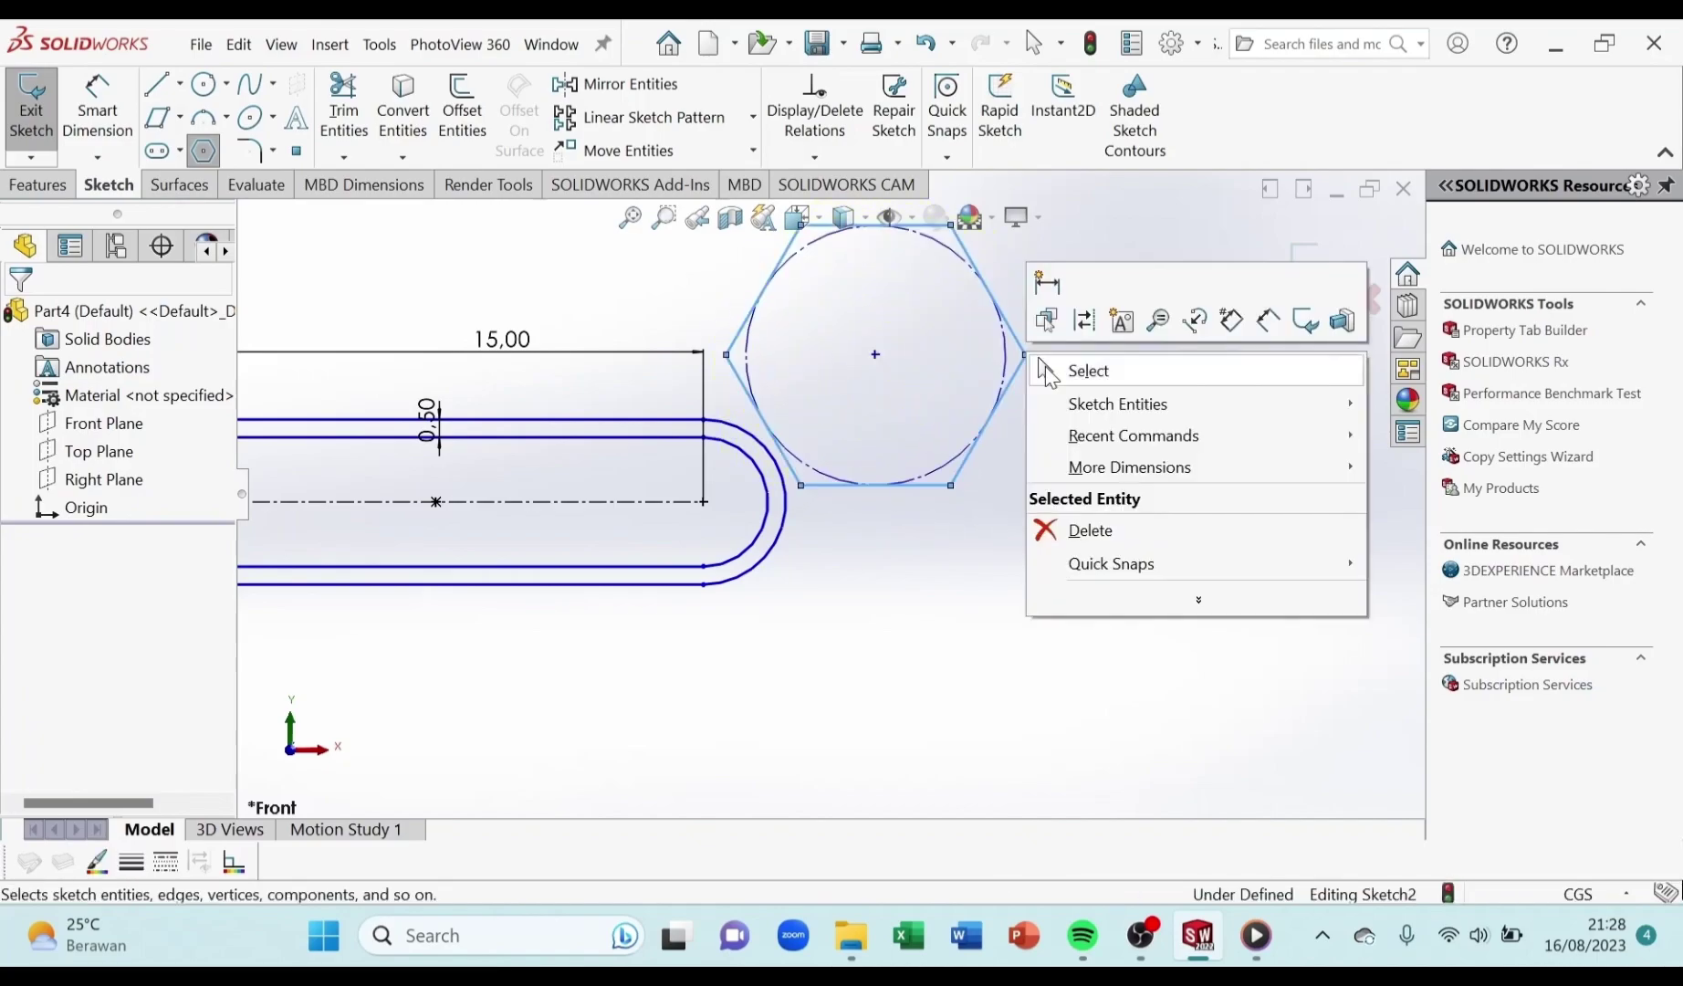
pyautogui.click(1085, 368)
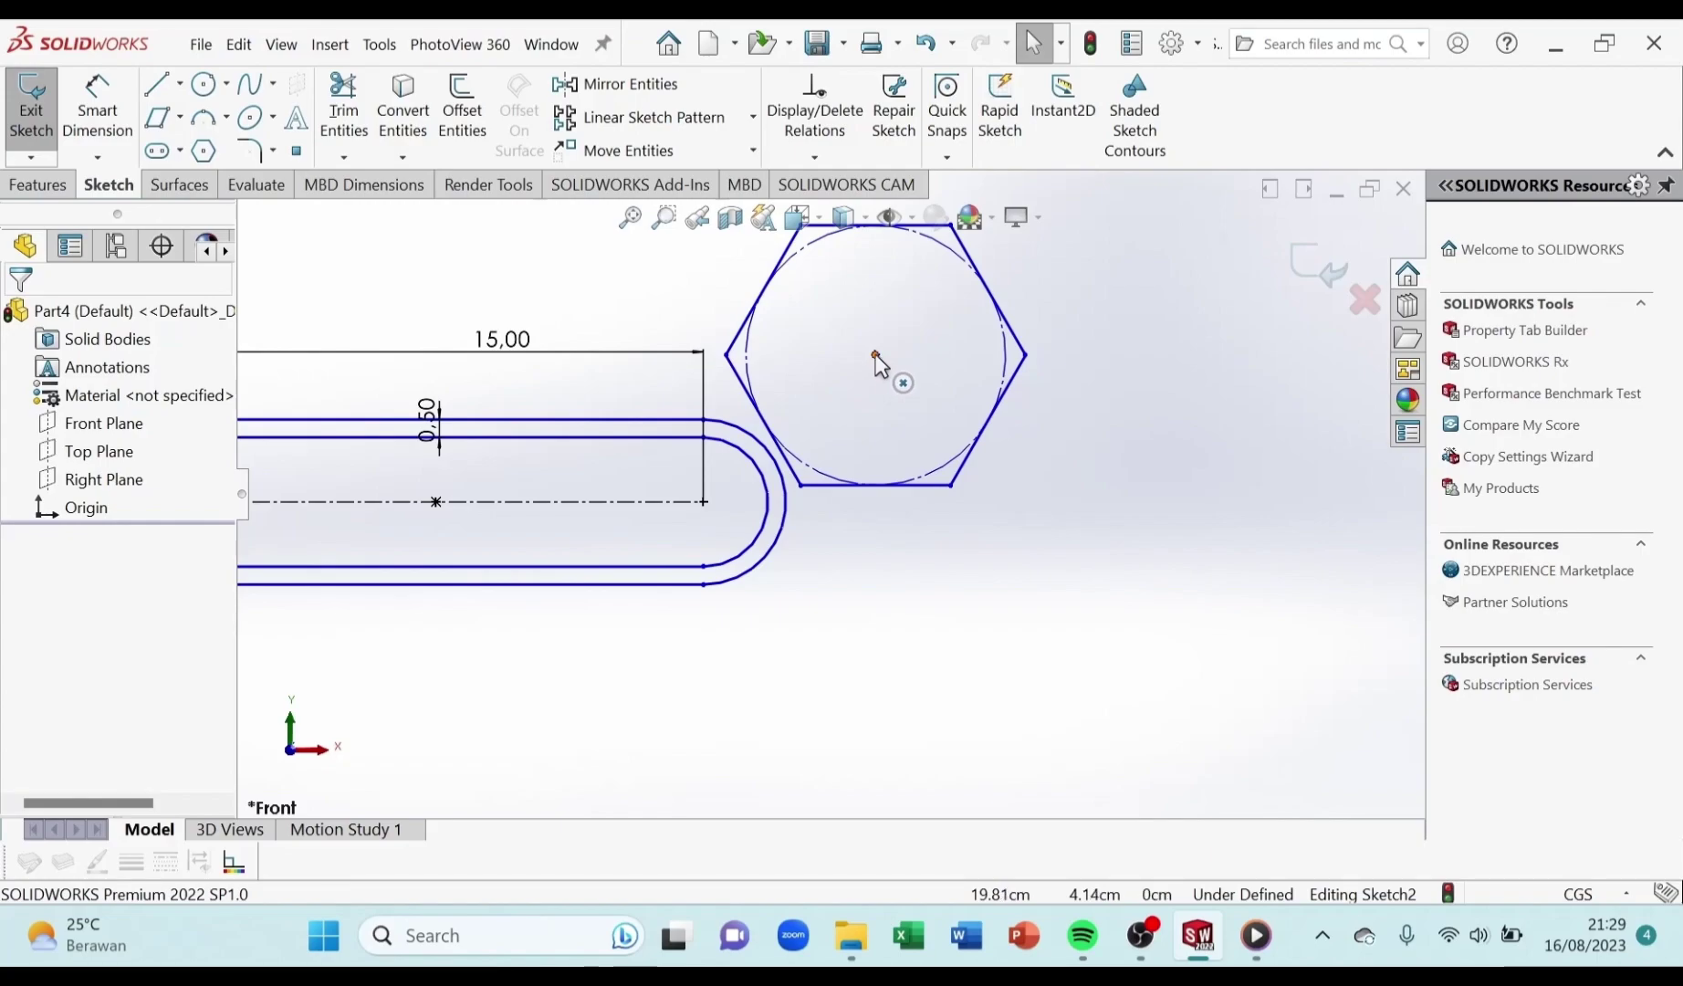
# Move the hexagon down toward the slot's right end and dimension its inscribed circle to a diameter of 7 cm
pyautogui.moveTo(875, 356); pyautogui.dragTo(856, 438)
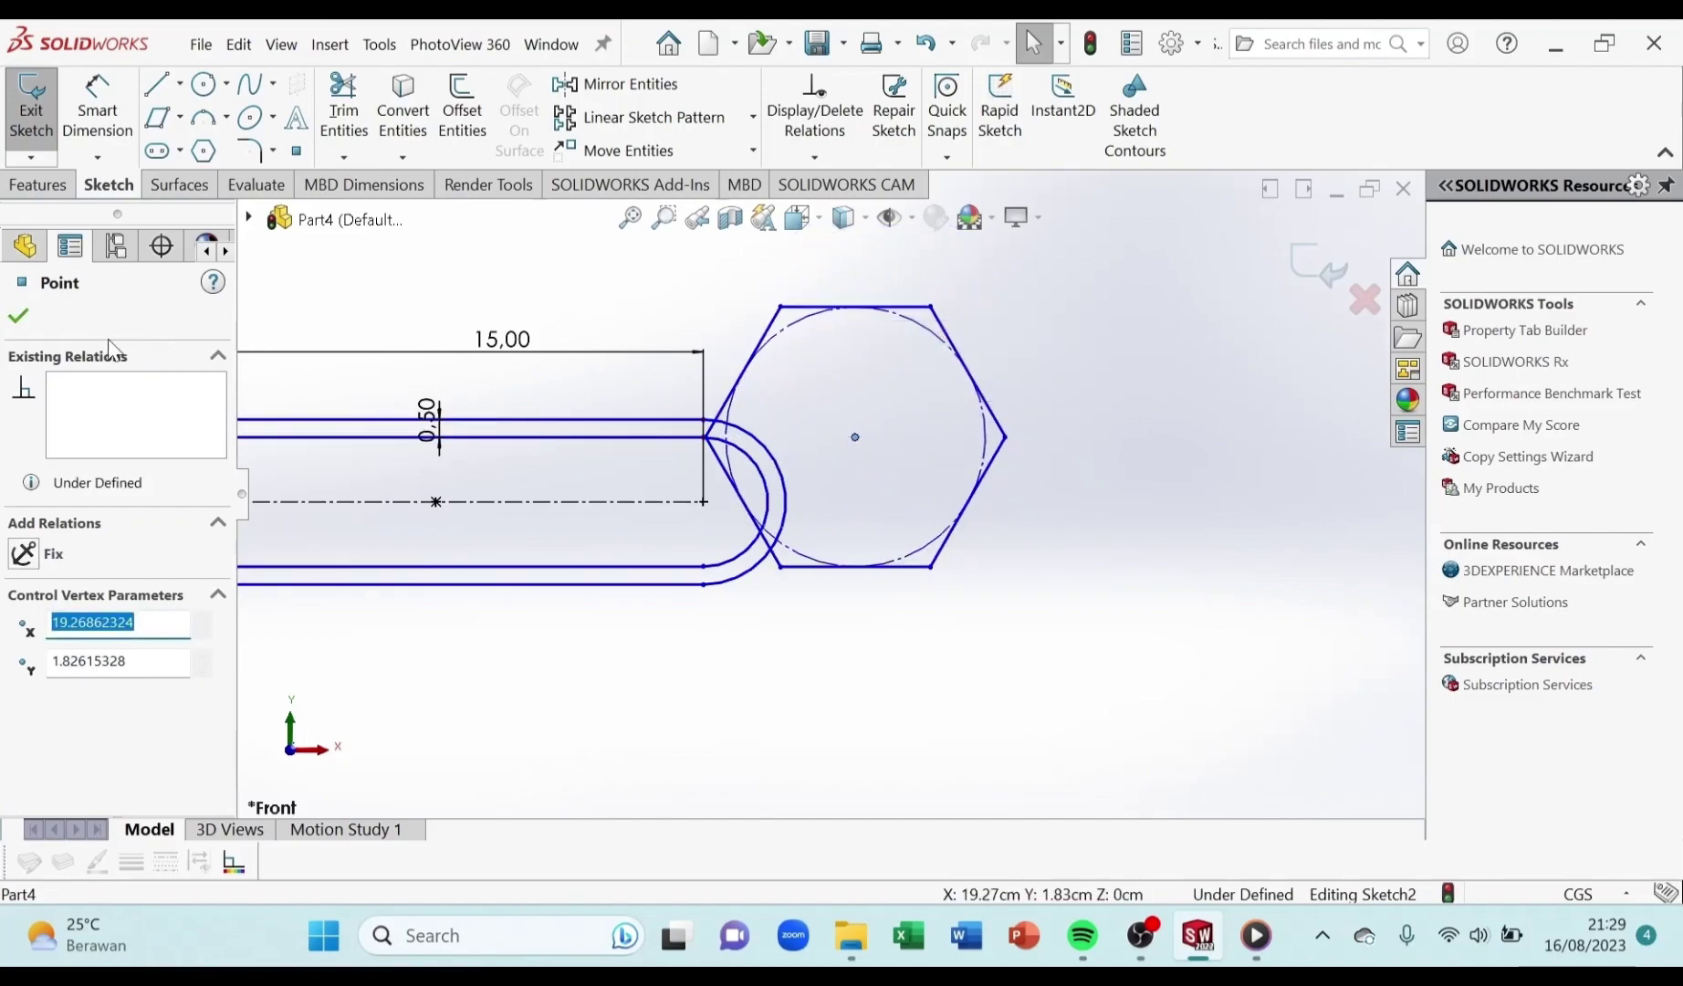
pyautogui.click(22, 319)
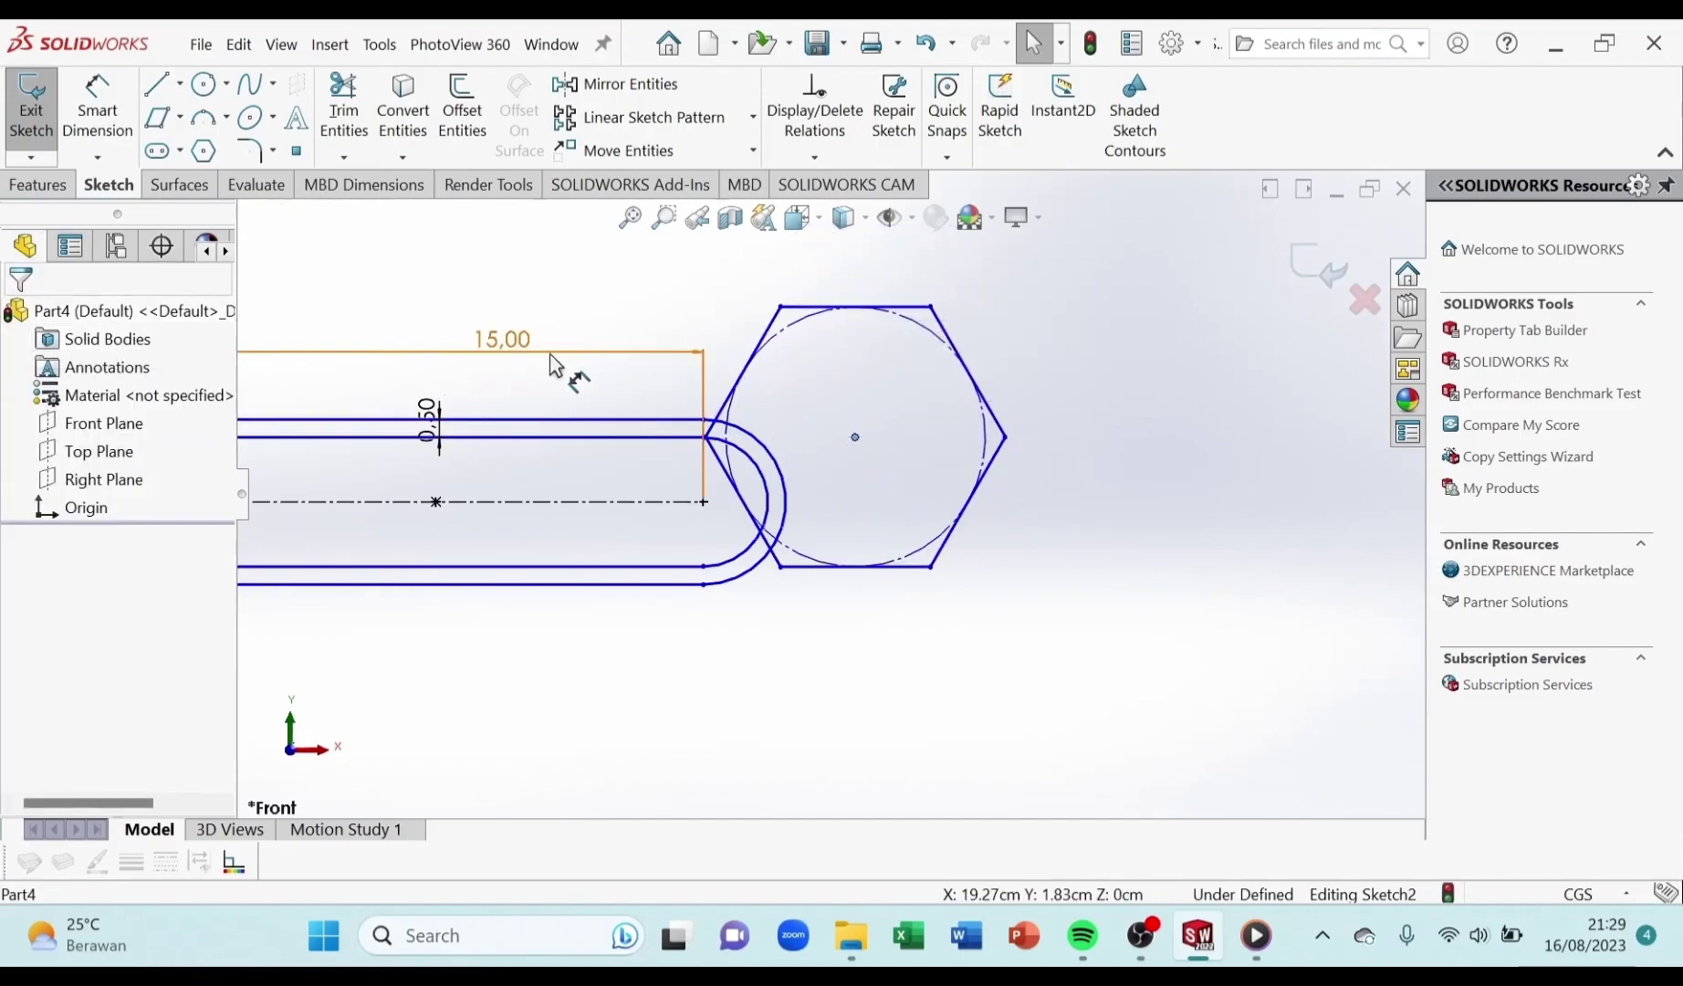
pyautogui.click(93, 125)
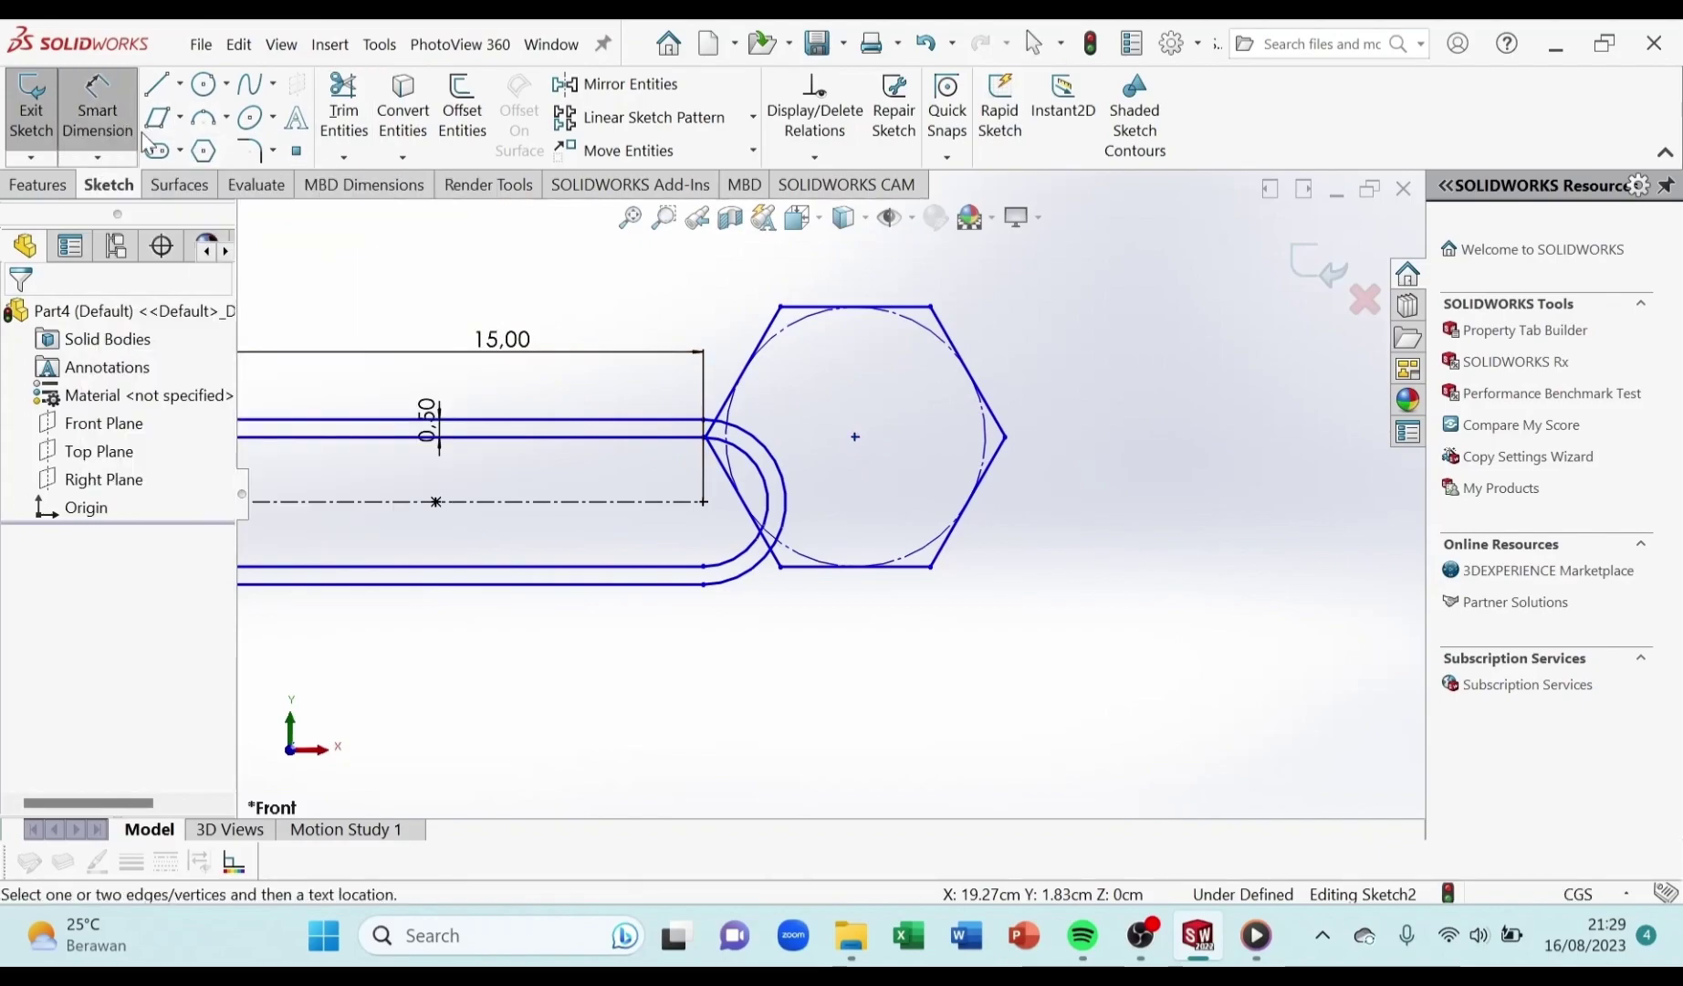
pyautogui.click(933, 344)
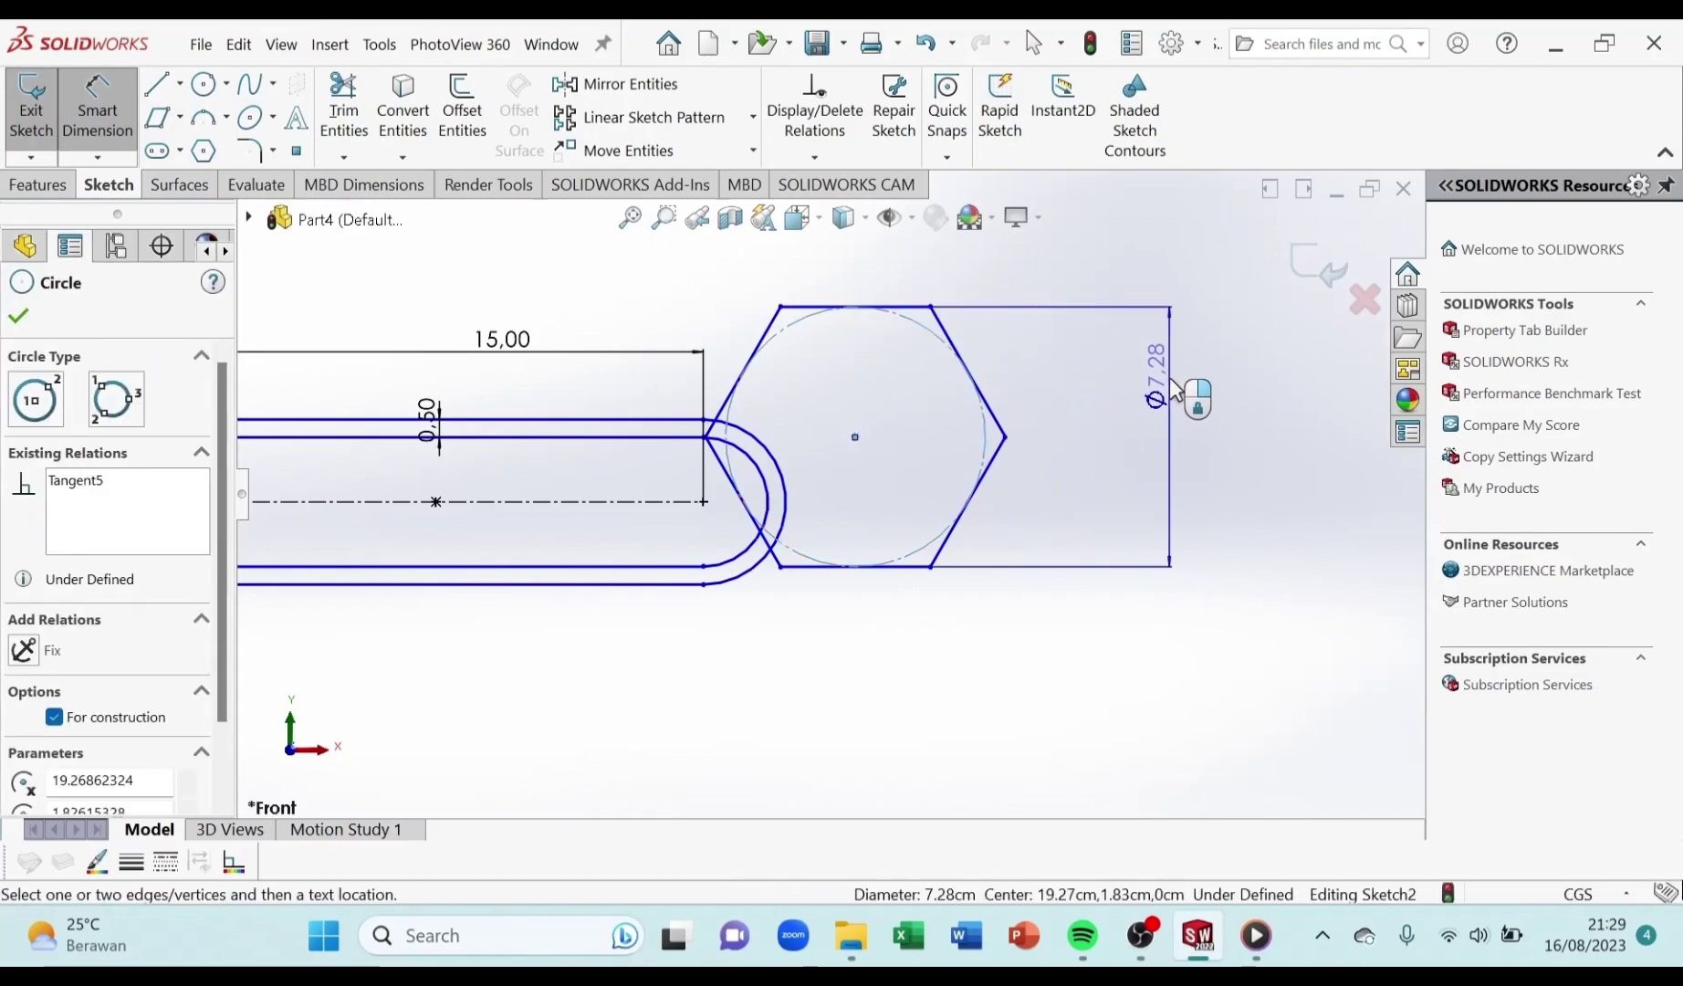
pyautogui.click(1174, 390)
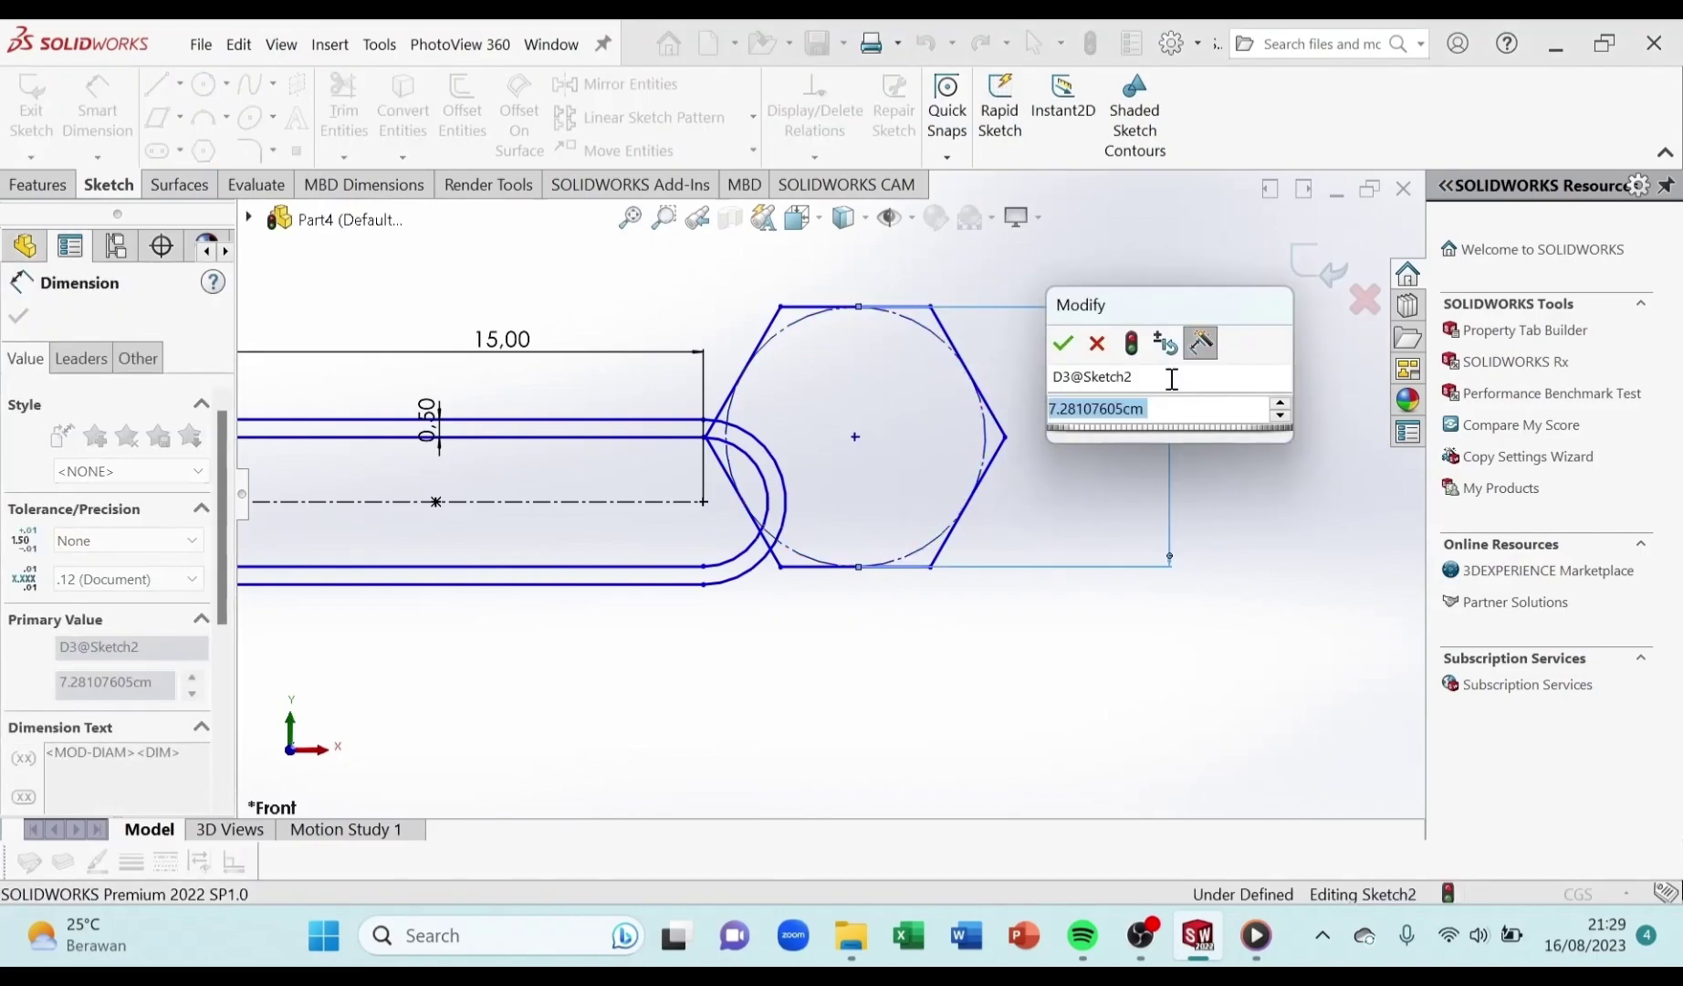
pyautogui.write('7')
pyautogui.press('Return')
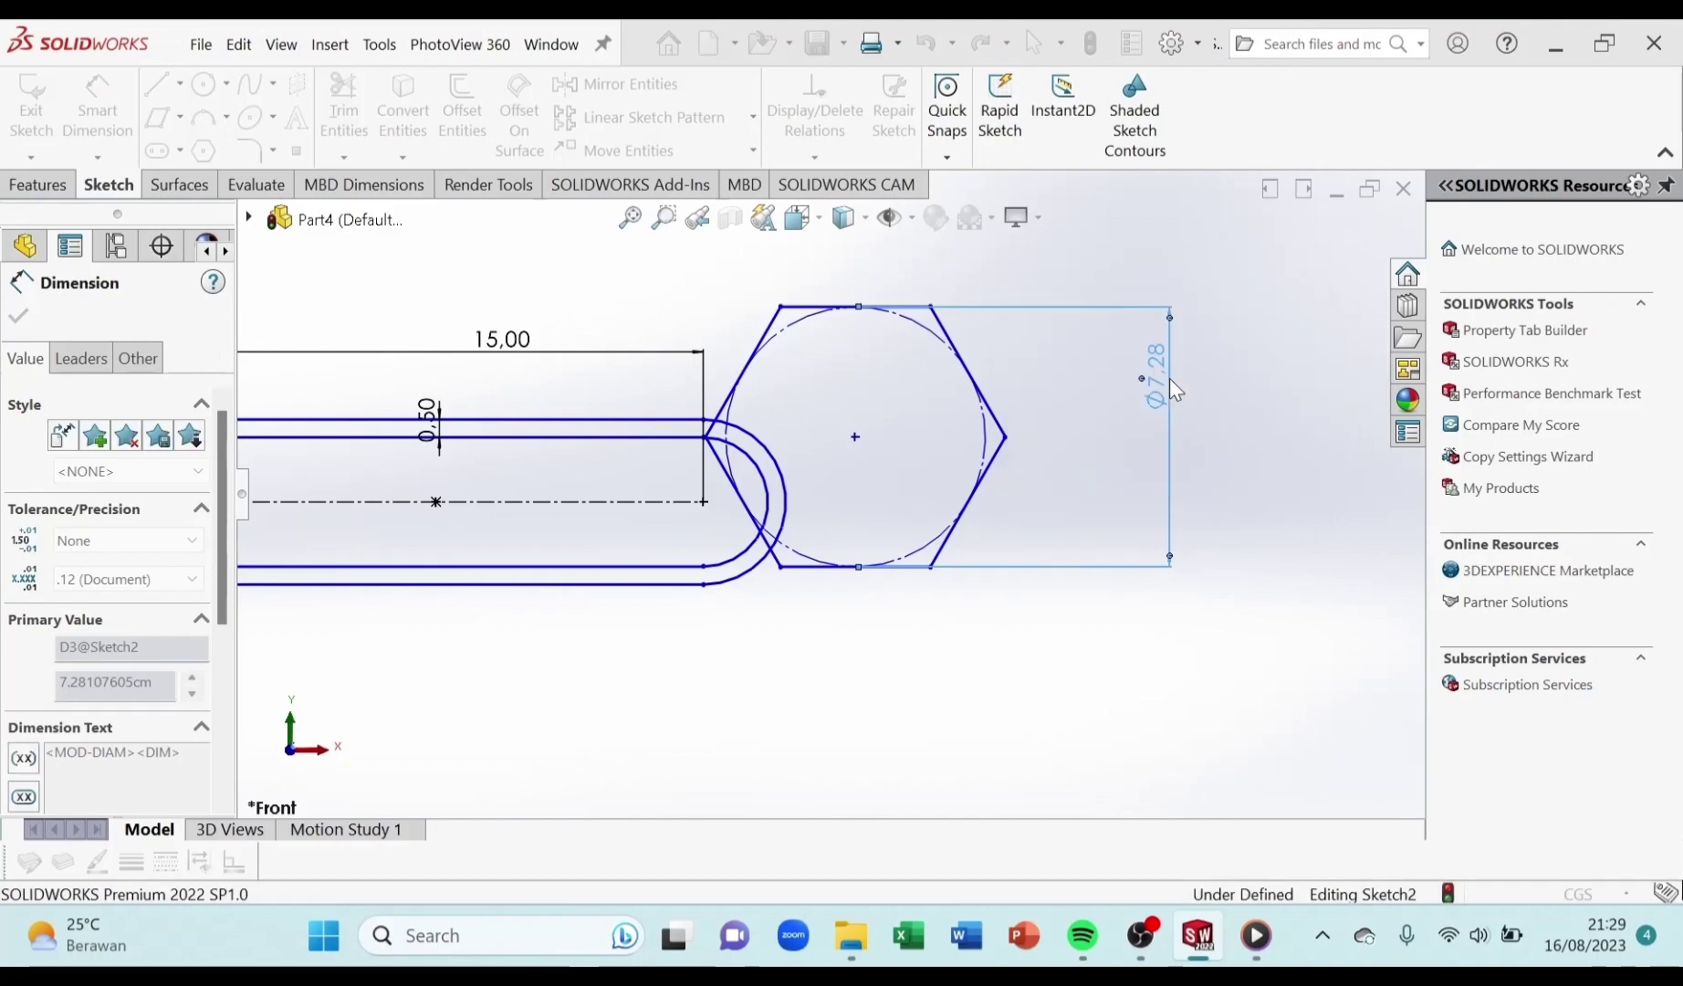
pyautogui.click(18, 316)
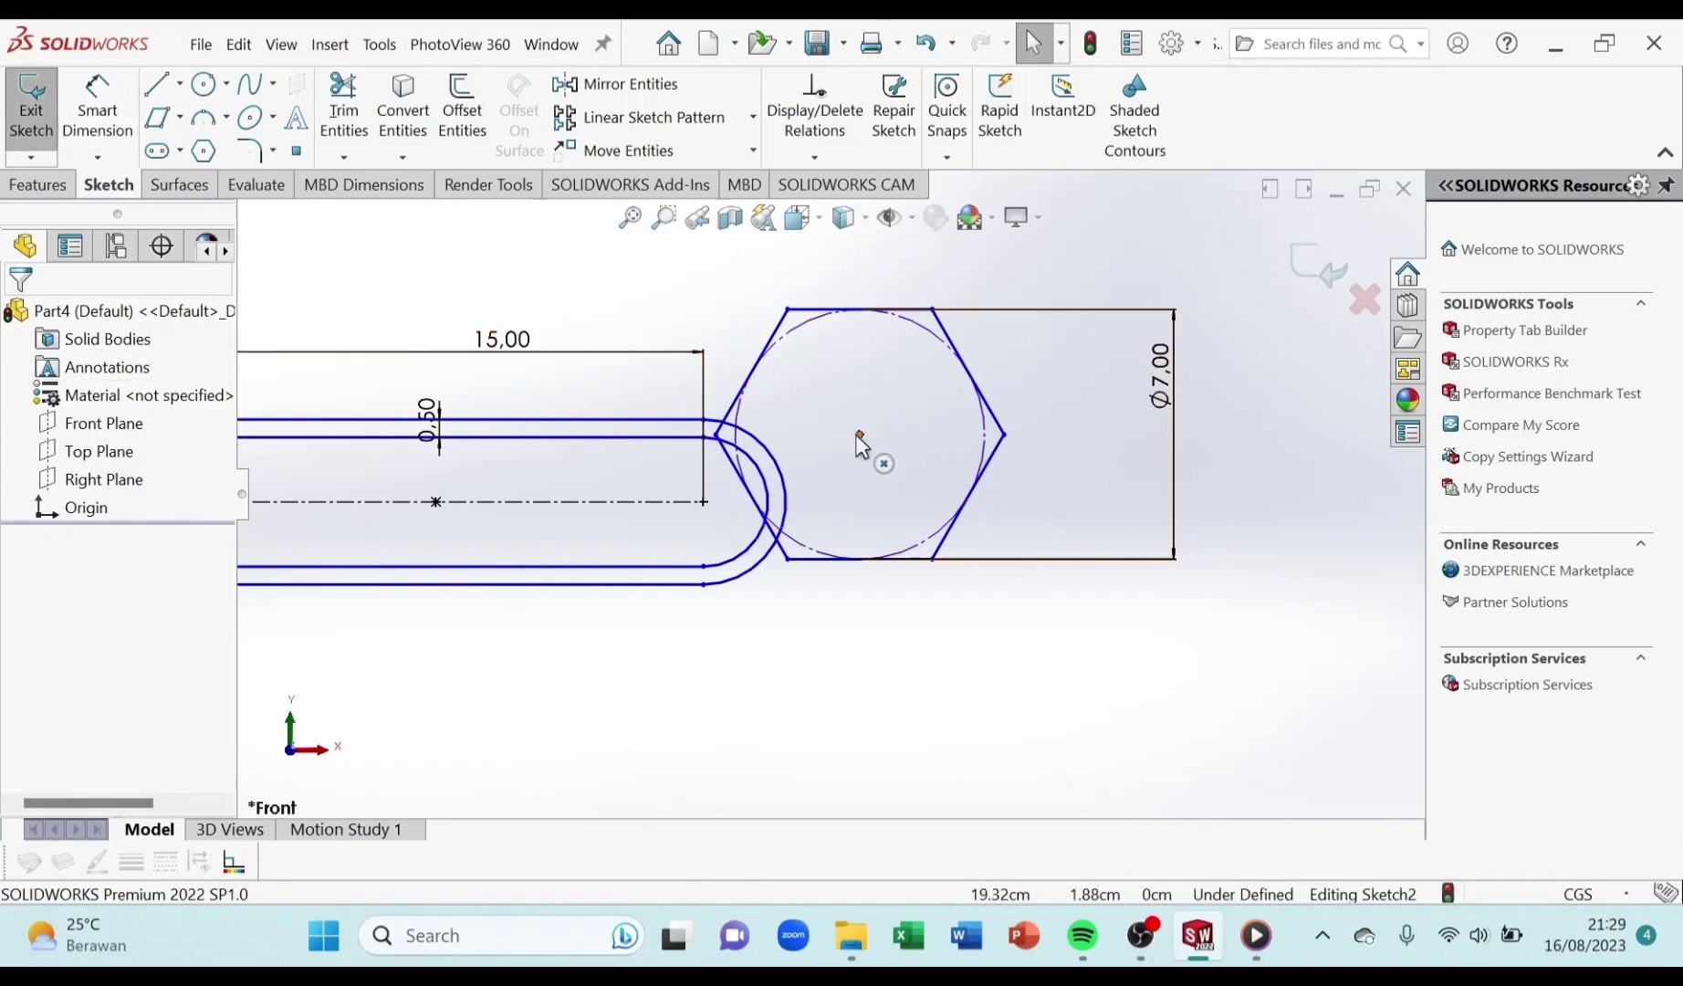
# Move the hexagon so its left corner sits at the right end of the inner slot's upper line
pyautogui.moveTo(859, 435); pyautogui.dragTo(846, 439)
pyautogui.click(846, 437)
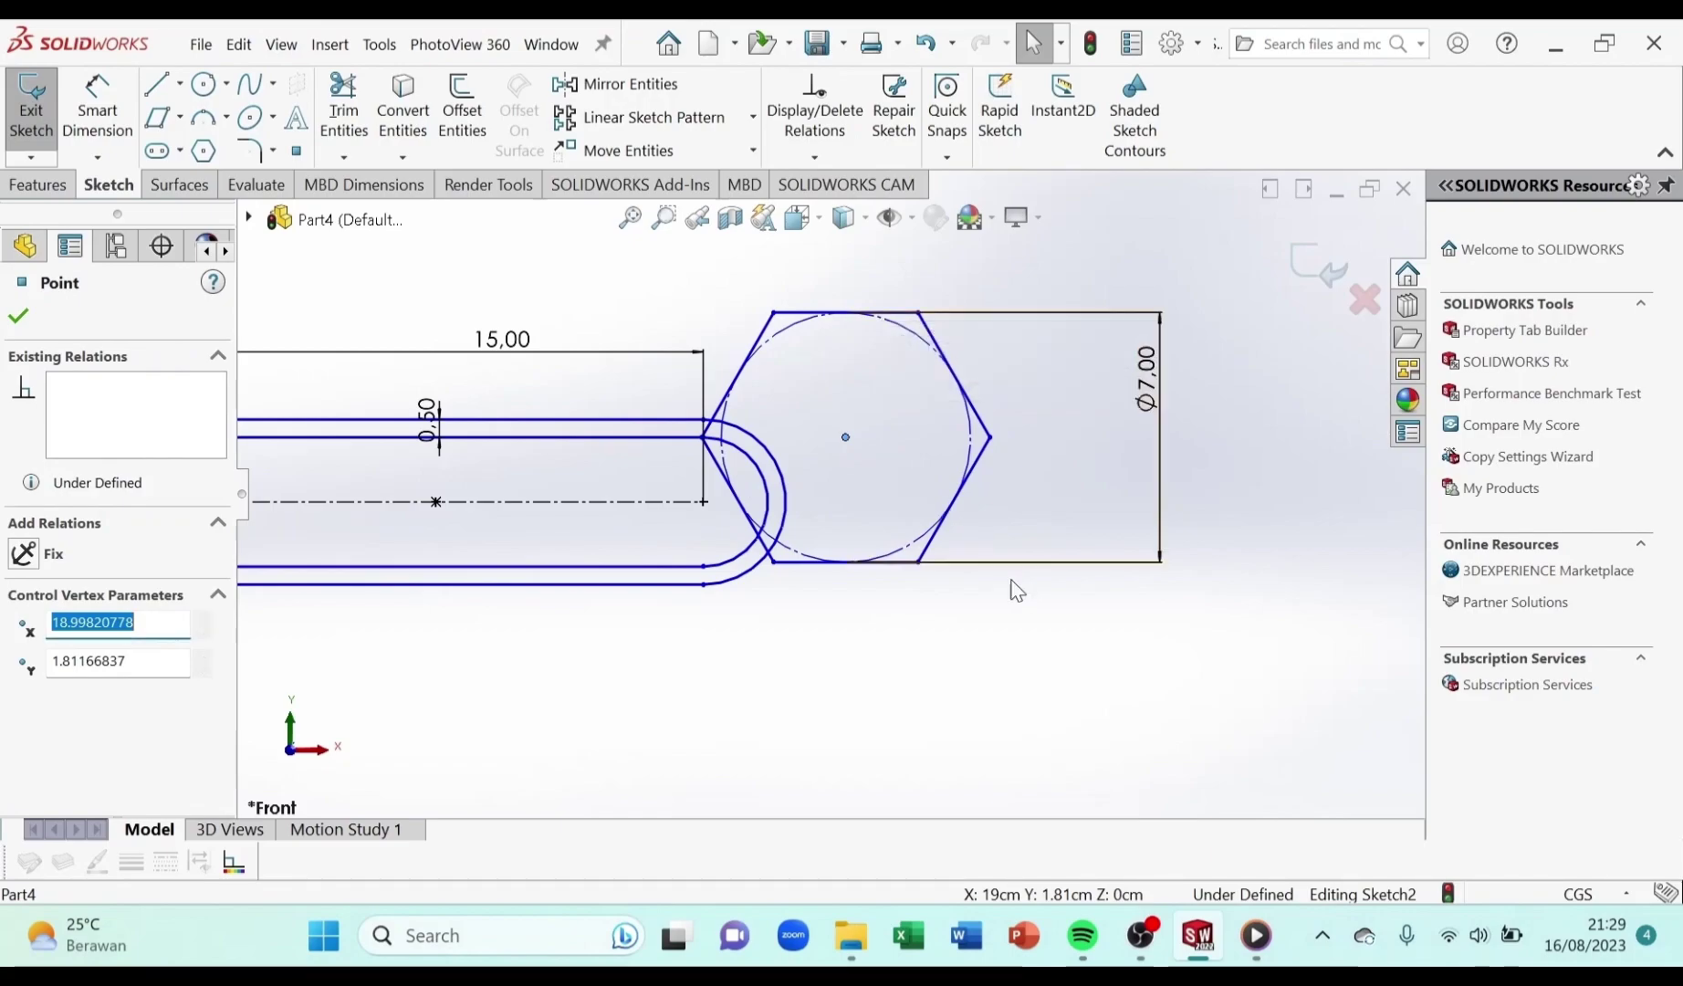
pyautogui.press('Escape')
pyautogui.scroll(1, 996, 446)
pyautogui.scroll(-1, 965, 456)
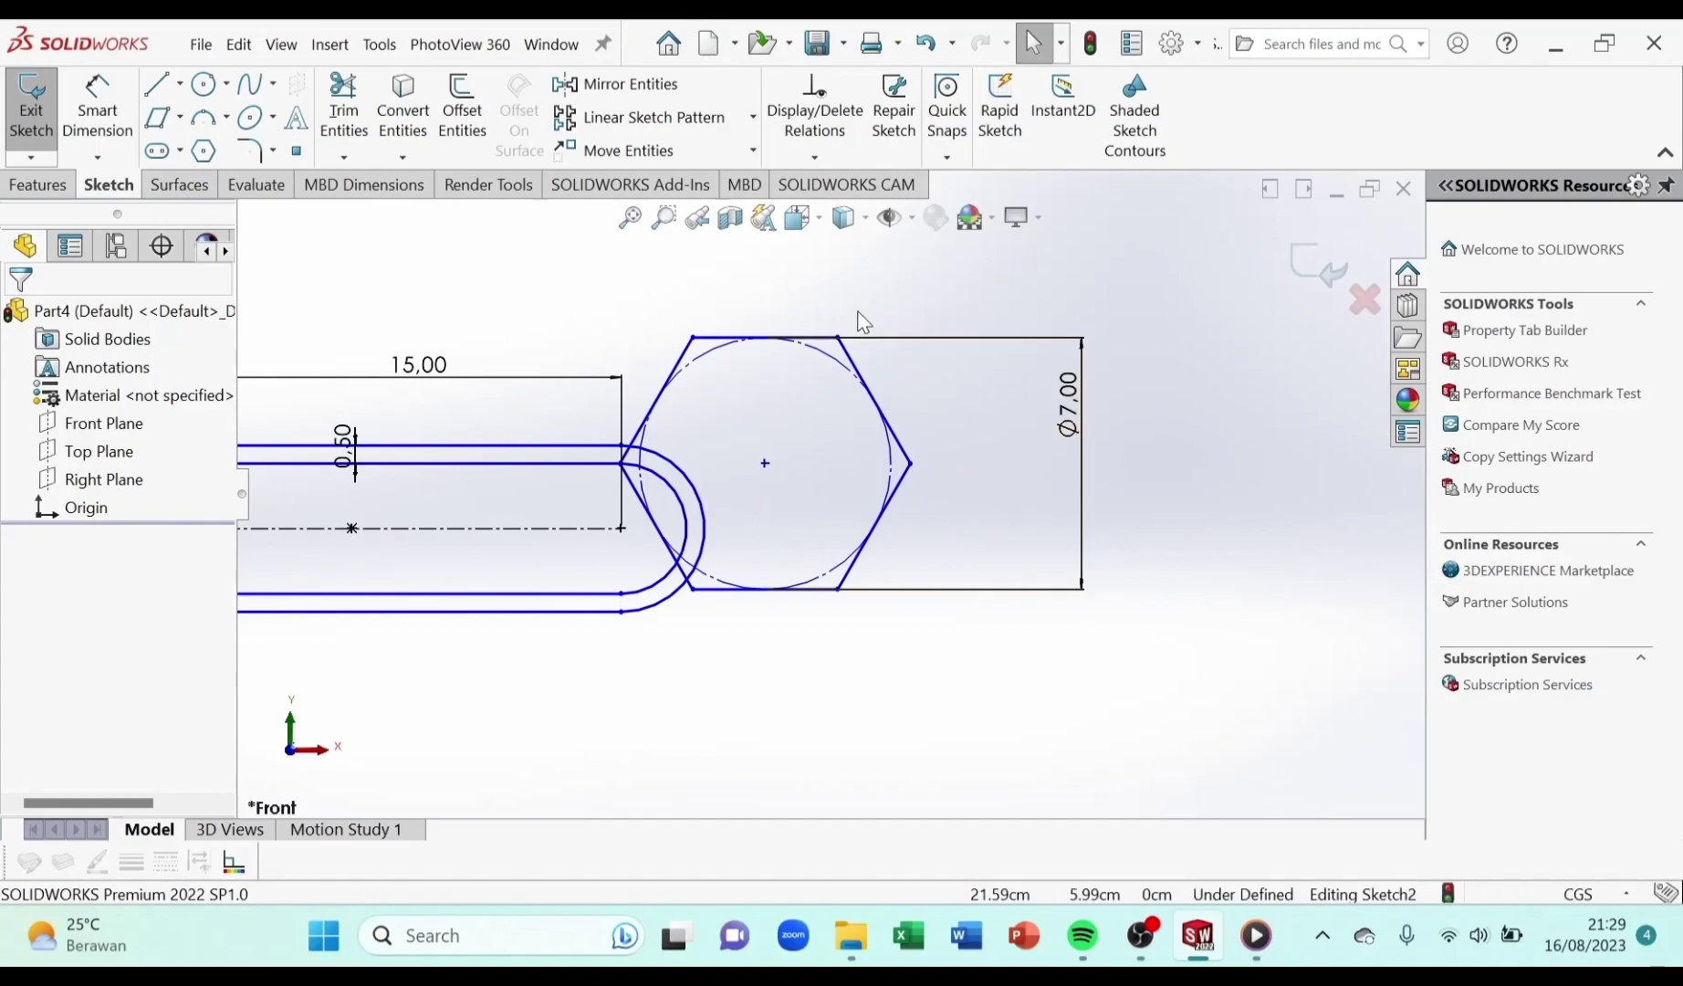
# Sketch a line about 7 cm long from the hexagon's upper-right side midpoint, a perpendicular about 4.3 cm down, and a horizontal to the outer slot's lower-right endpoint
pyautogui.click(162, 87)
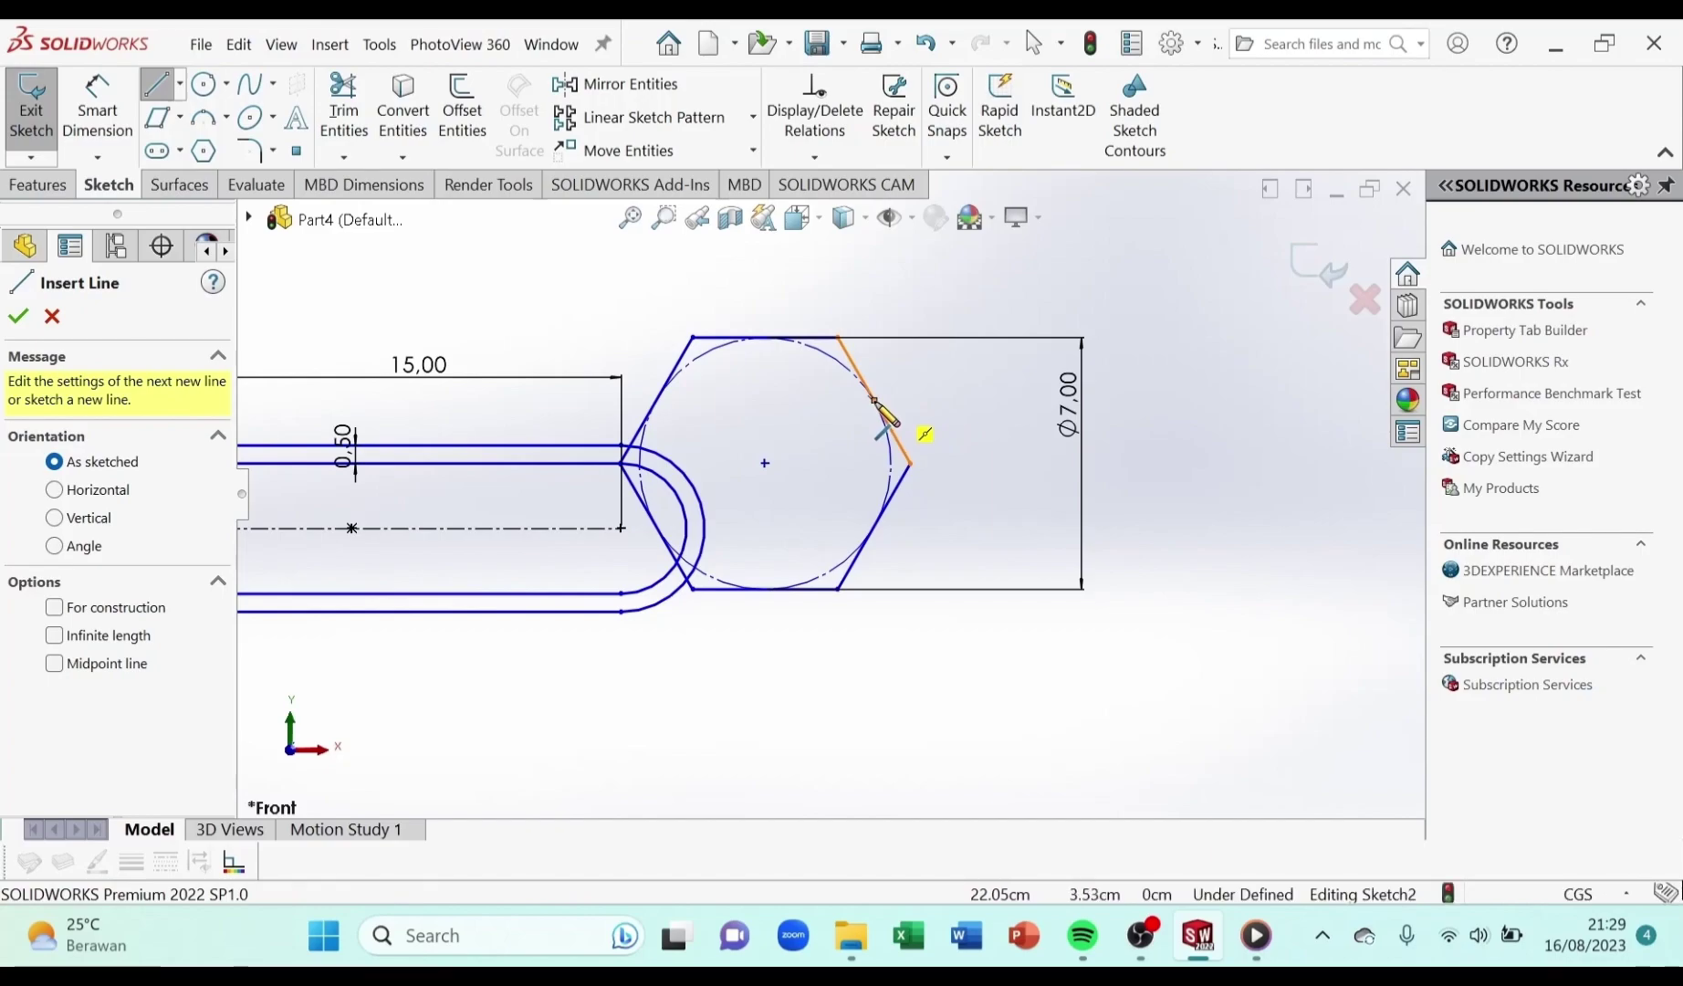
pyautogui.click(875, 400)
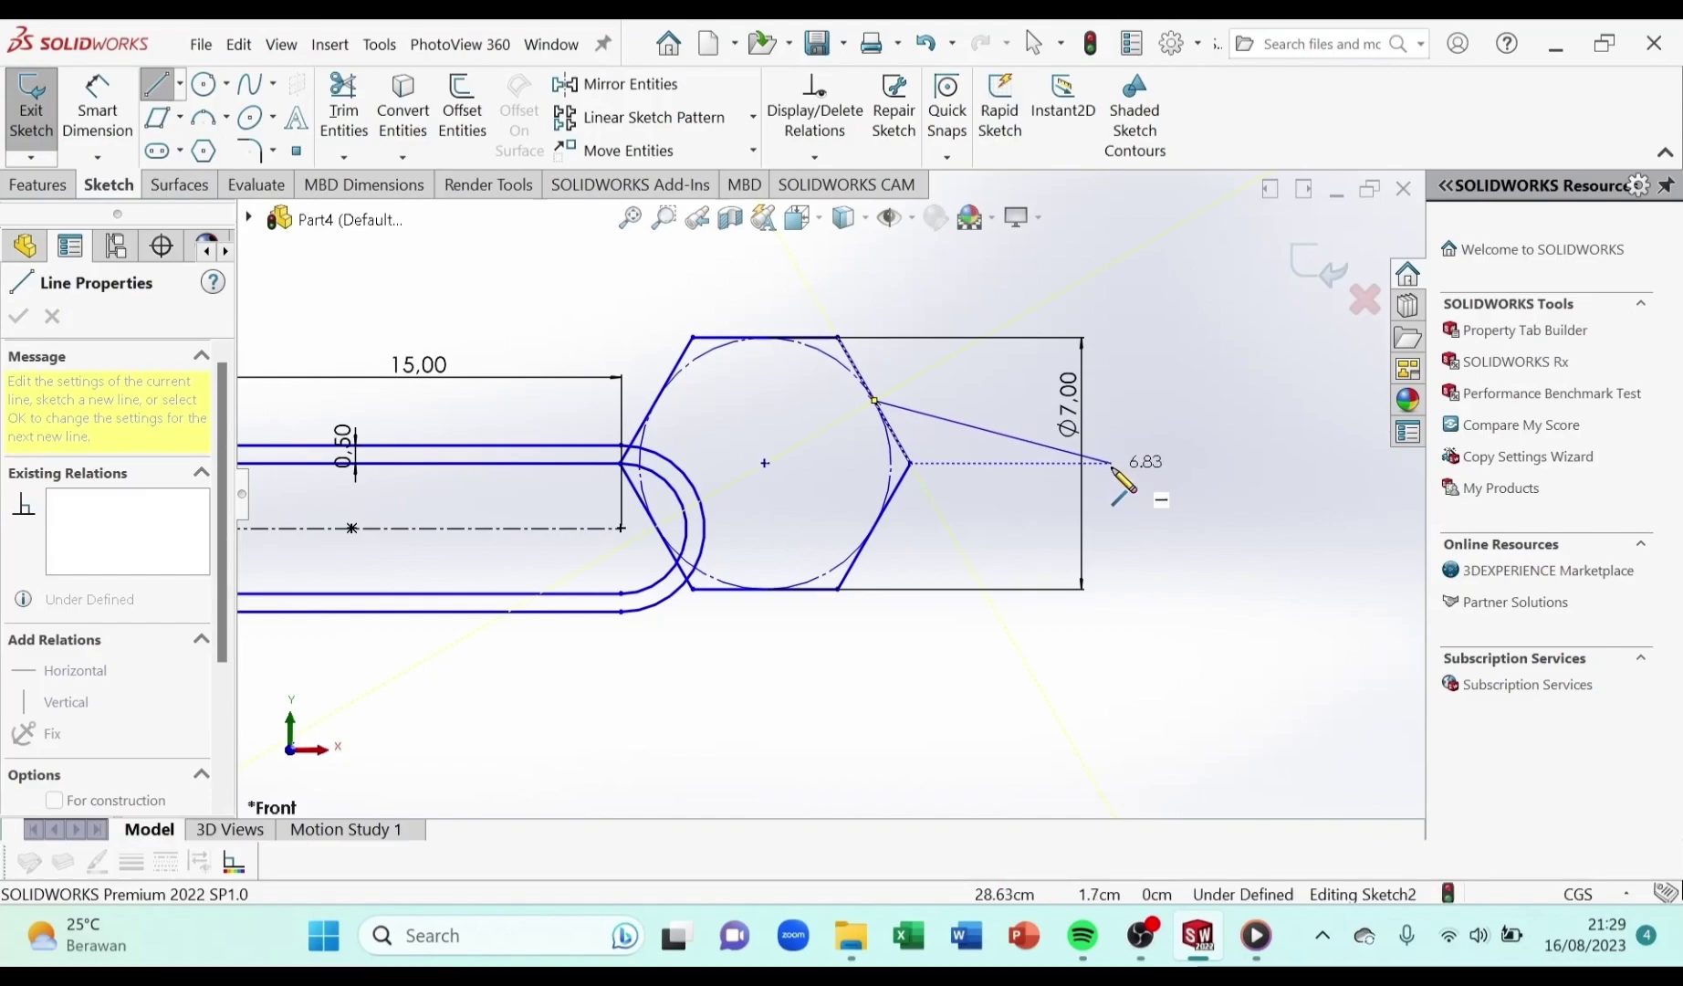
pyautogui.click(1118, 464)
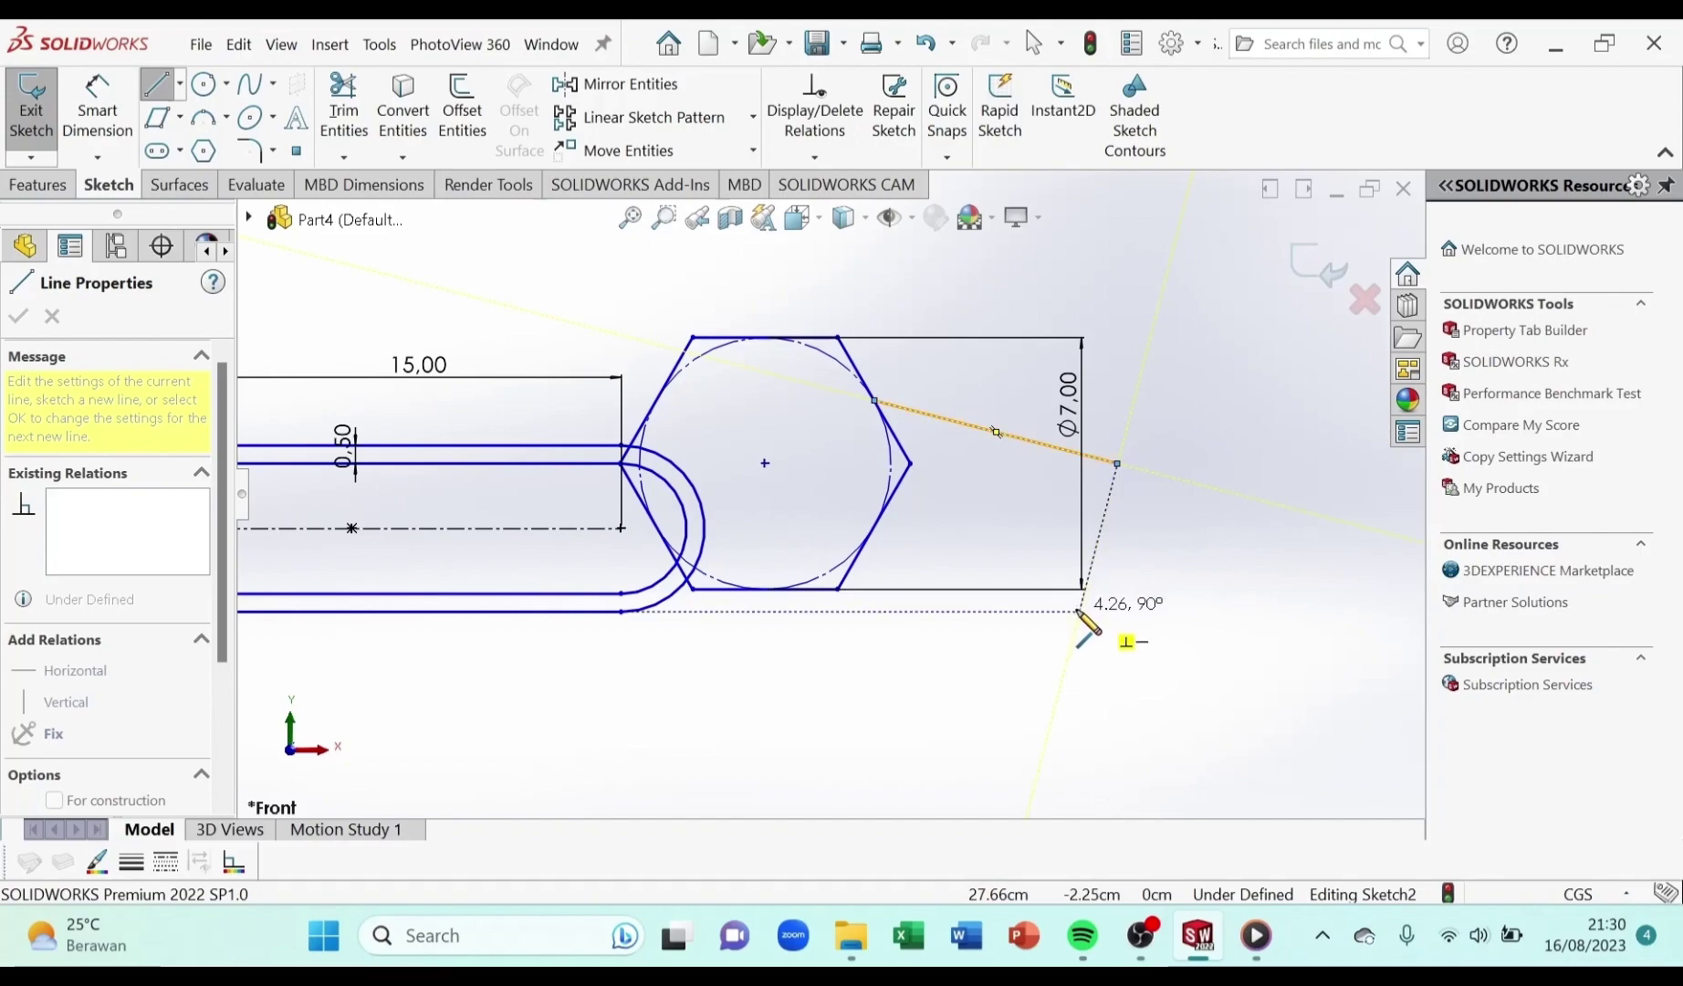
pyautogui.click(1080, 611)
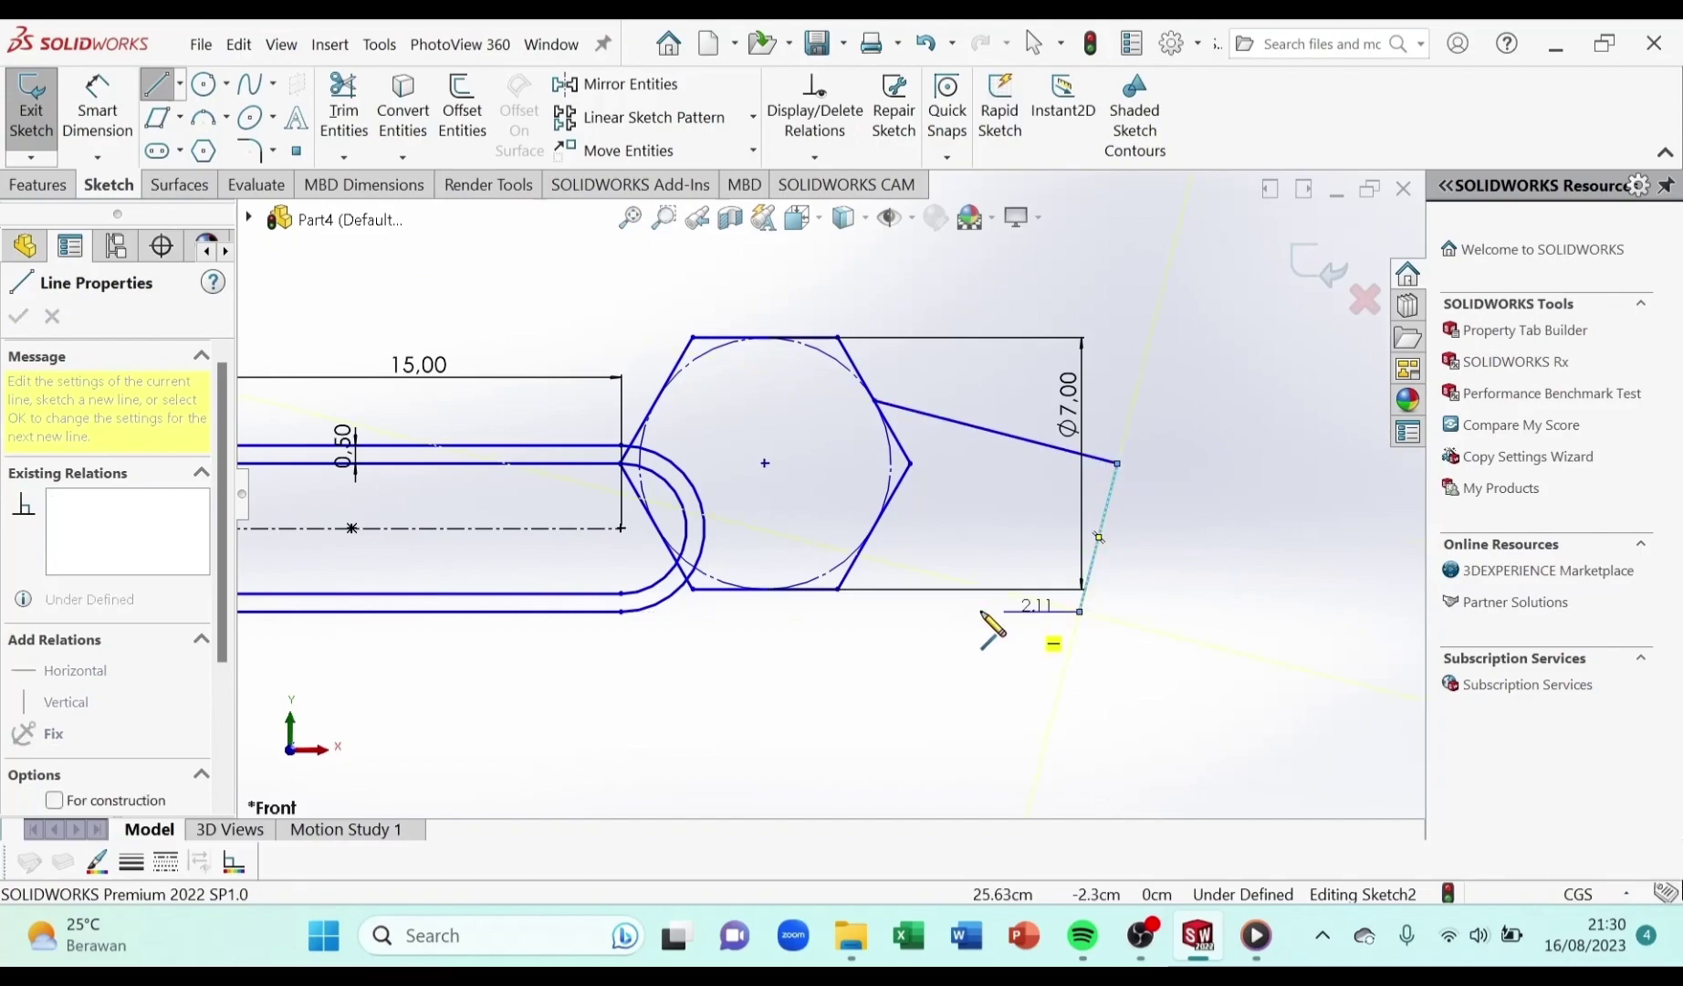
pyautogui.rightClick(621, 612)
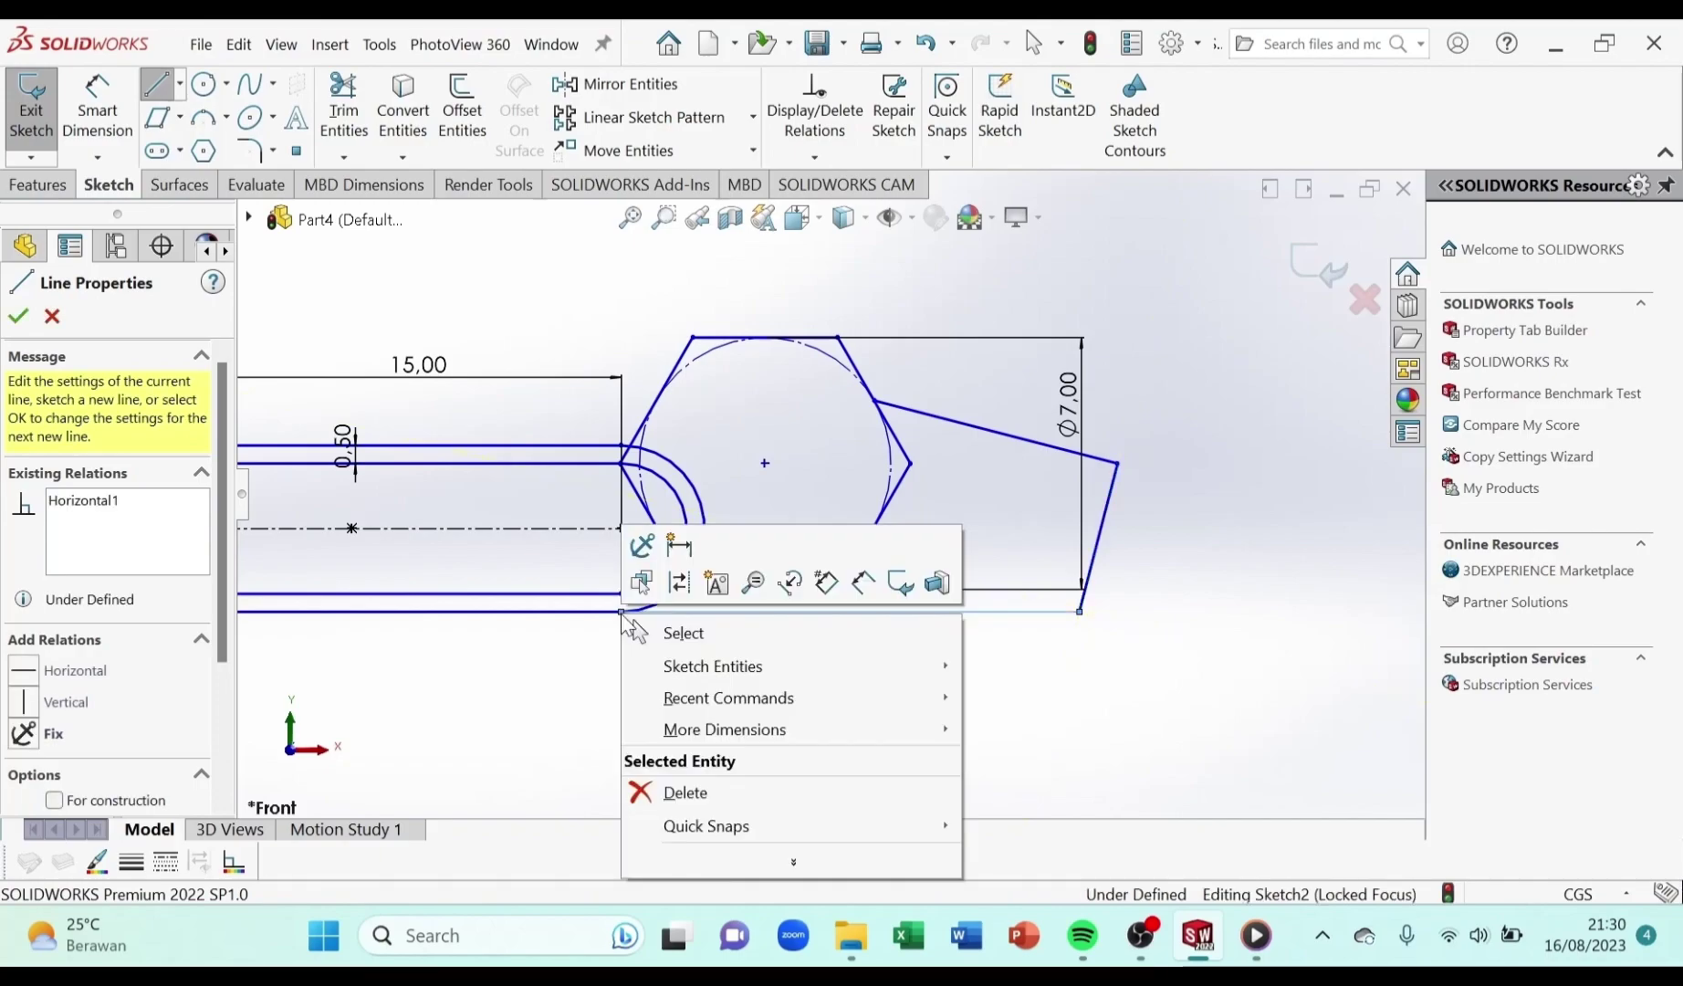
pyautogui.click(737, 632)
pyautogui.scroll(-2, 995, 566)
pyautogui.scroll(2, 988, 556)
pyautogui.scroll(-2, 913, 525)
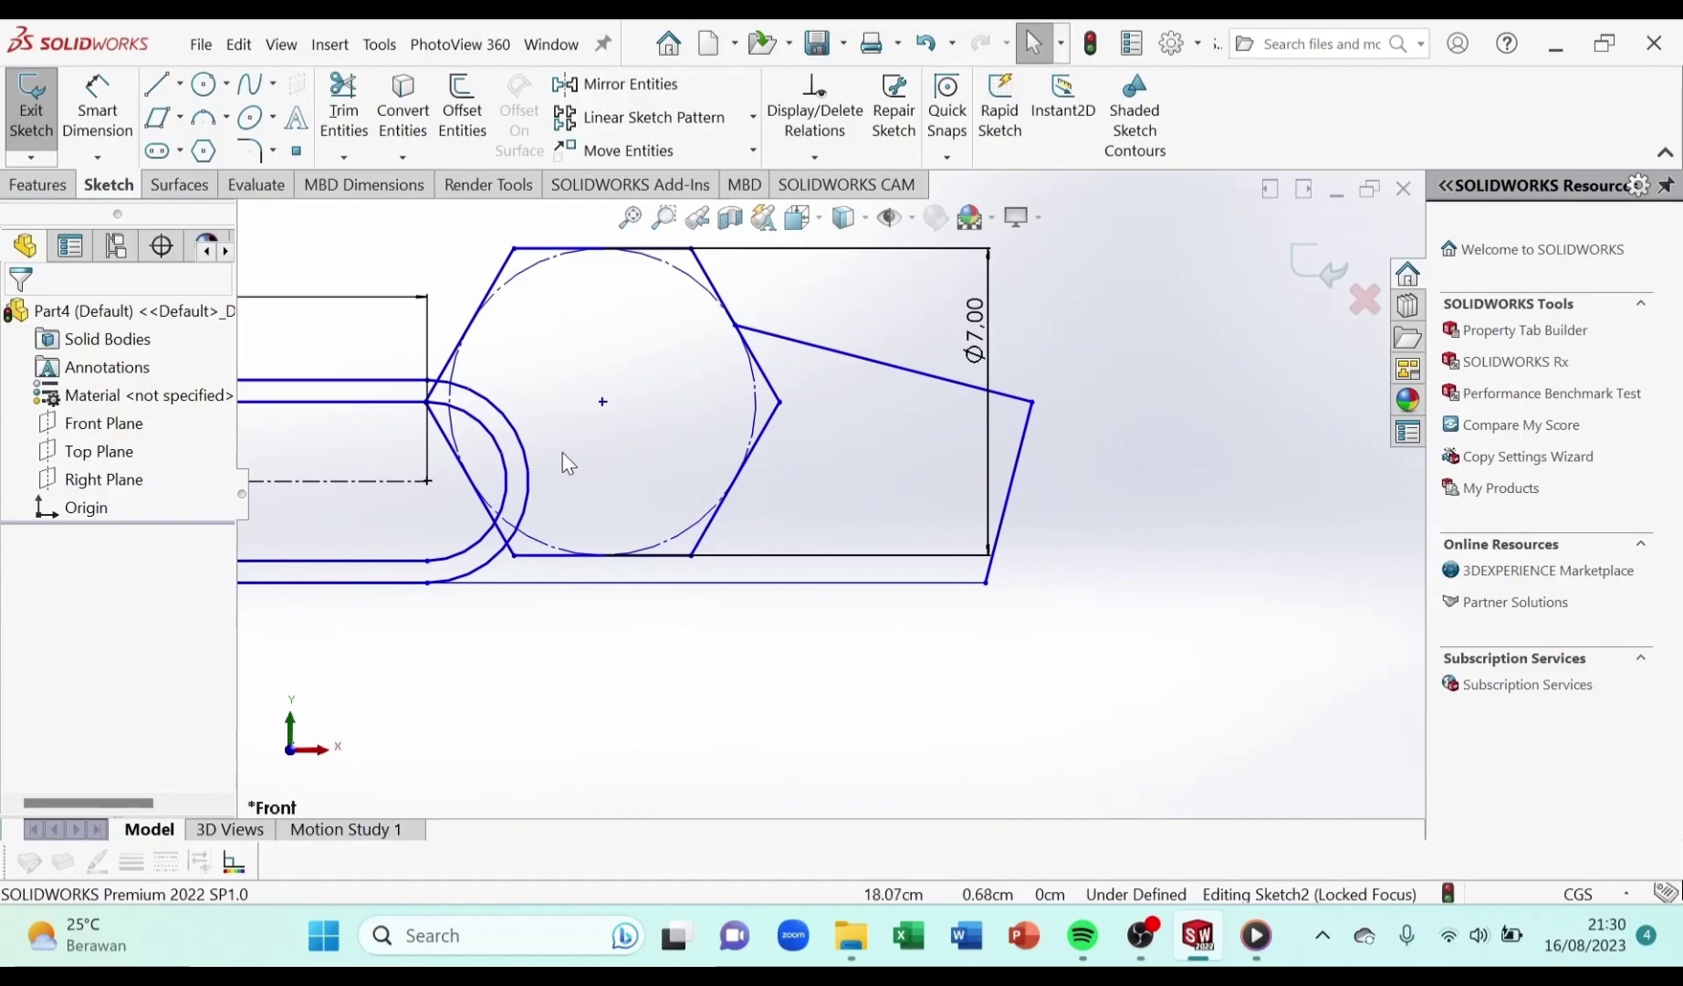
pyautogui.scroll(2, 639, 423)
pyautogui.scroll(-2, 680, 423)
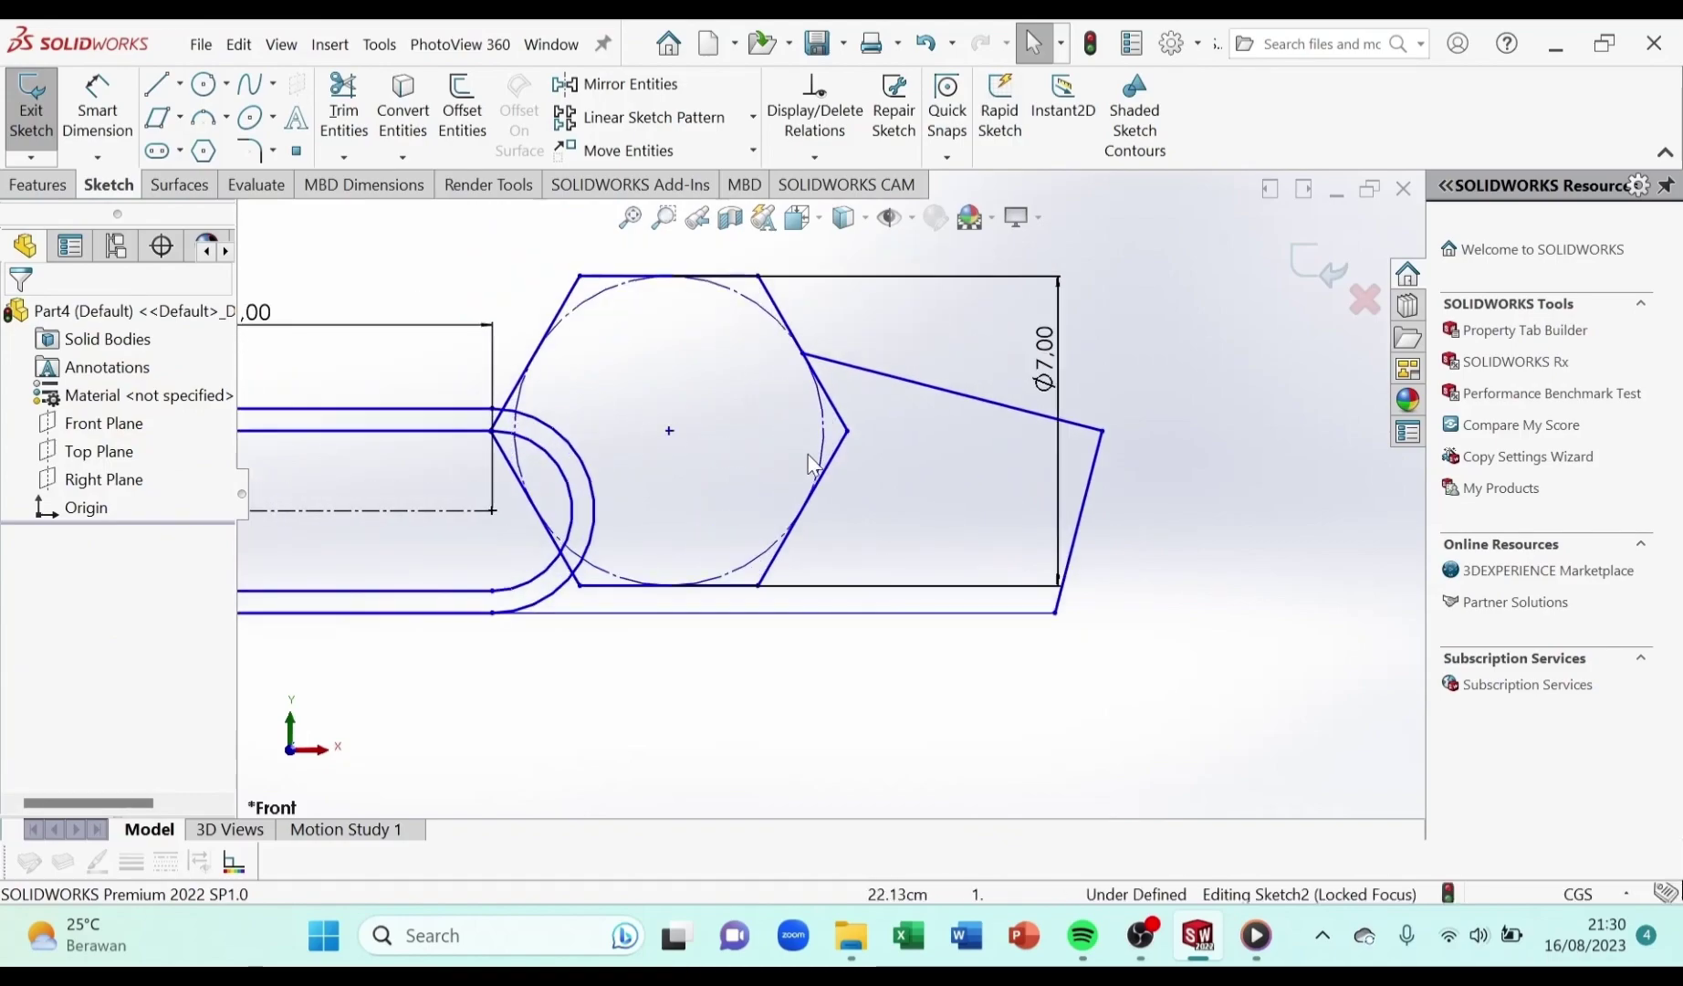
pyautogui.scroll(1, 803, 430)
pyautogui.scroll(-2, 805, 432)
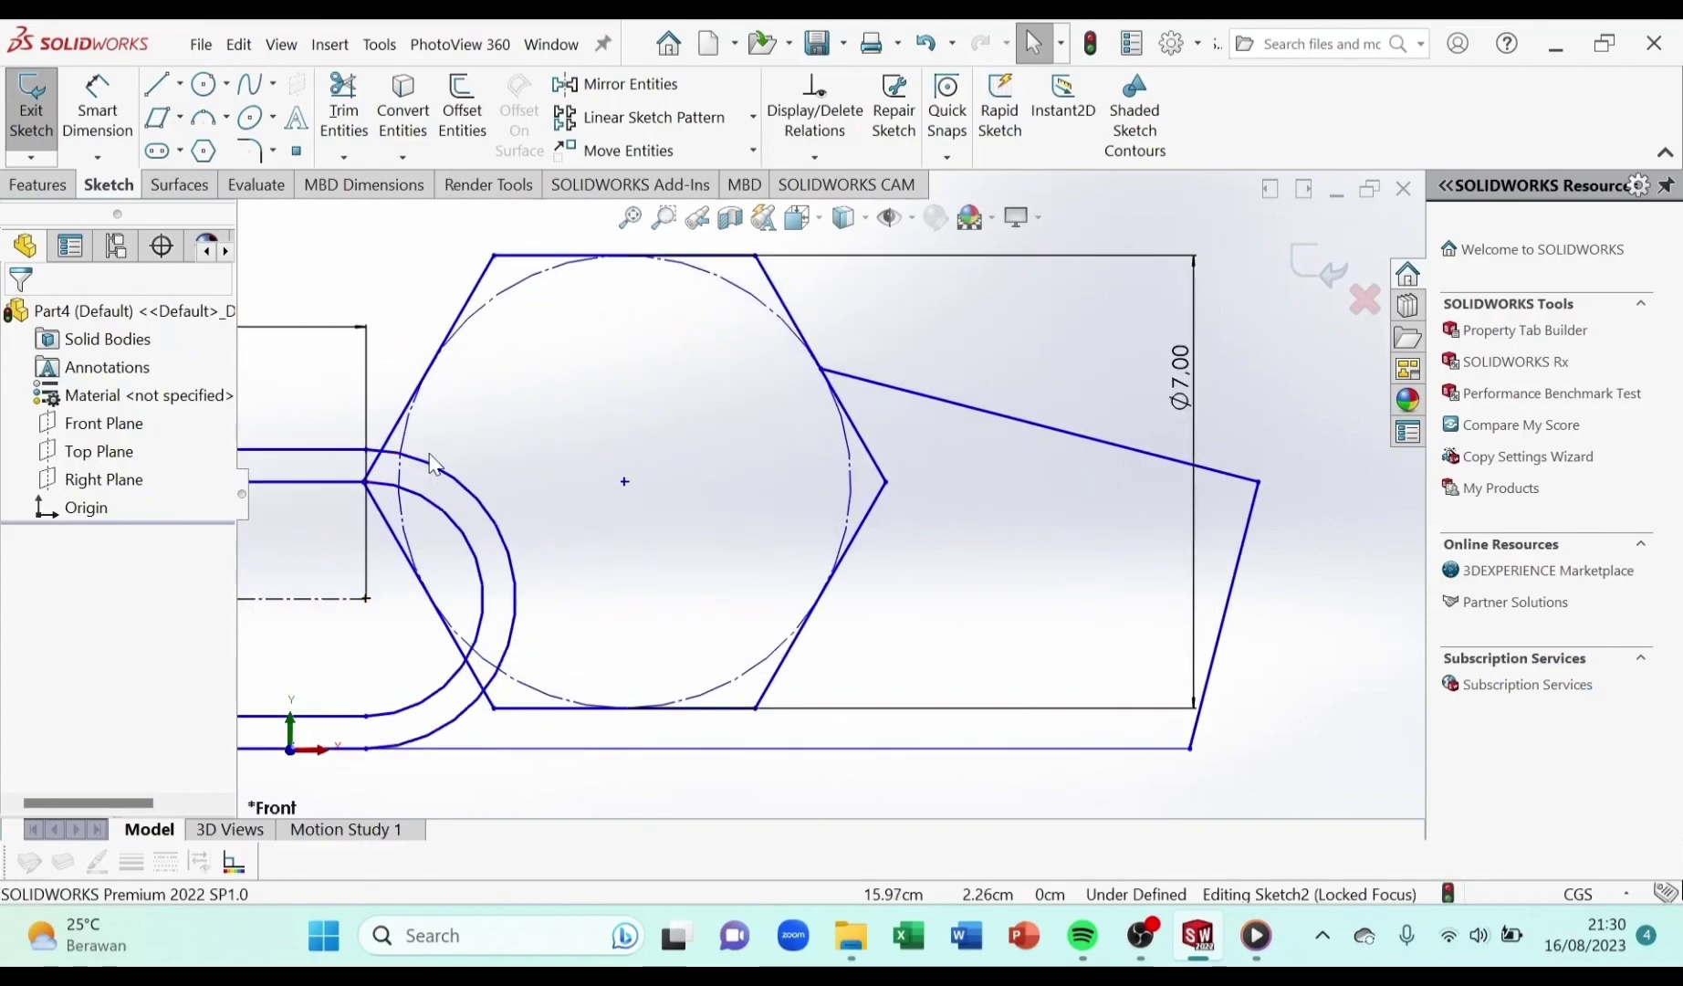
pyautogui.scroll(3, 506, 475)
pyautogui.scroll(-2, 929, 537)
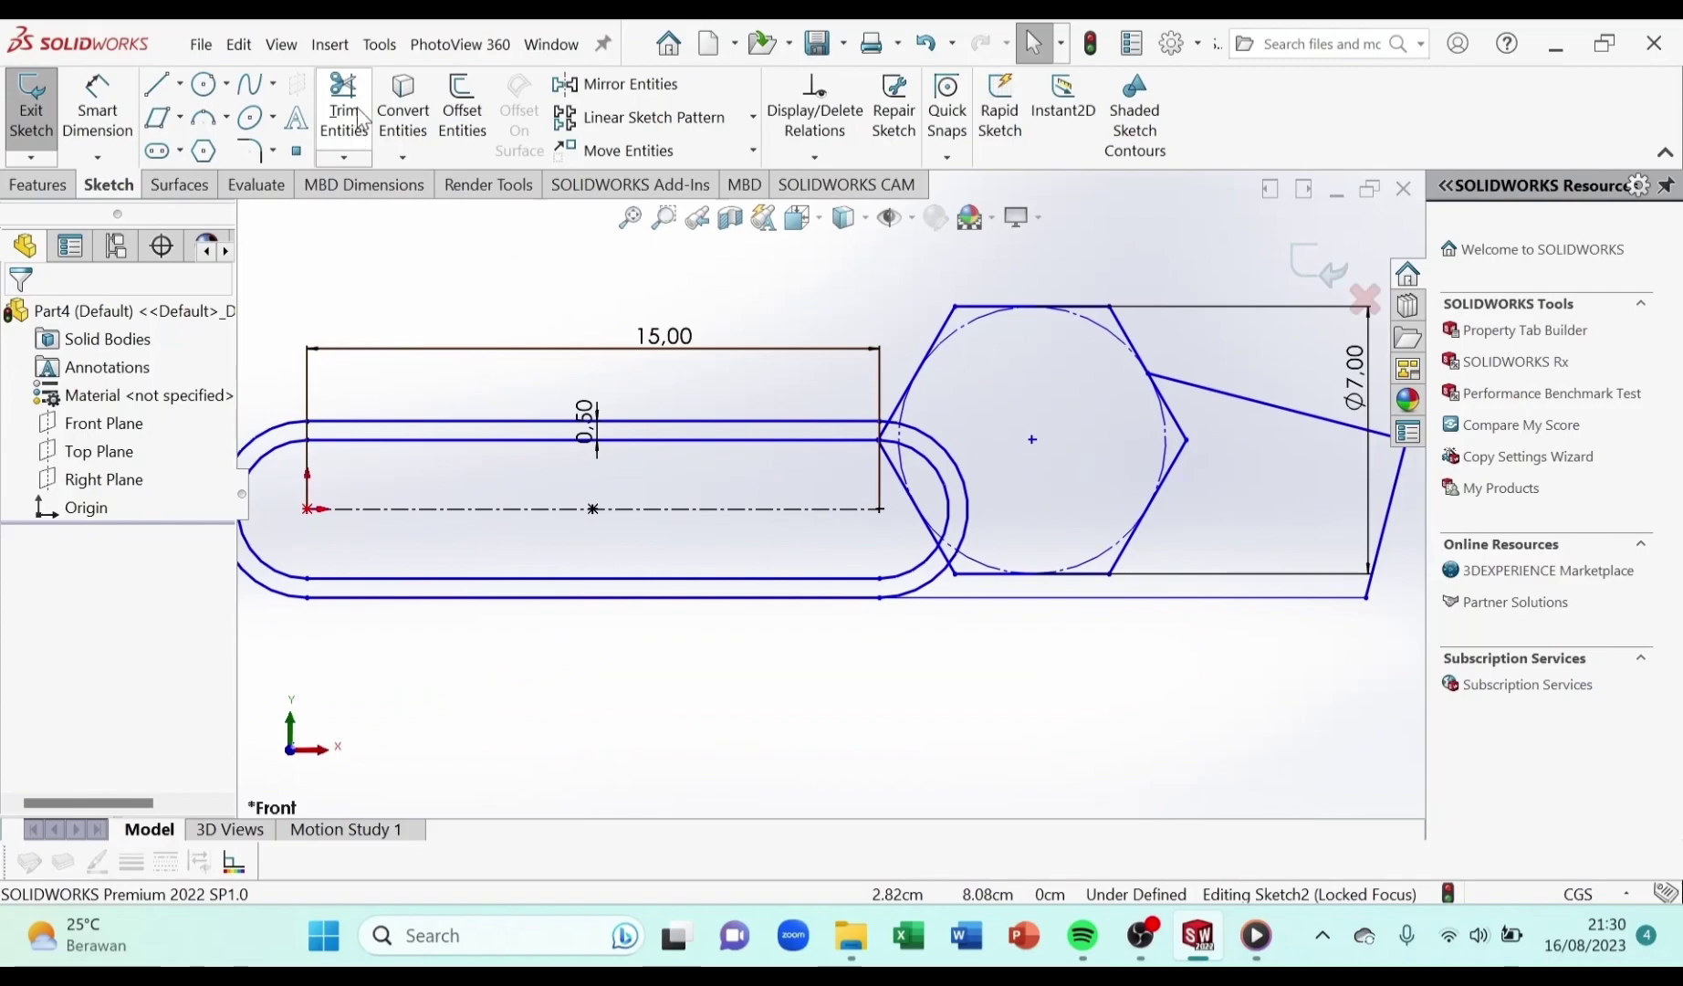
# Trim away the hexagon's lower-right side and the part of its upper-right side below the slanted line
pyautogui.click(363, 116)
pyautogui.scroll(1, 1116, 470)
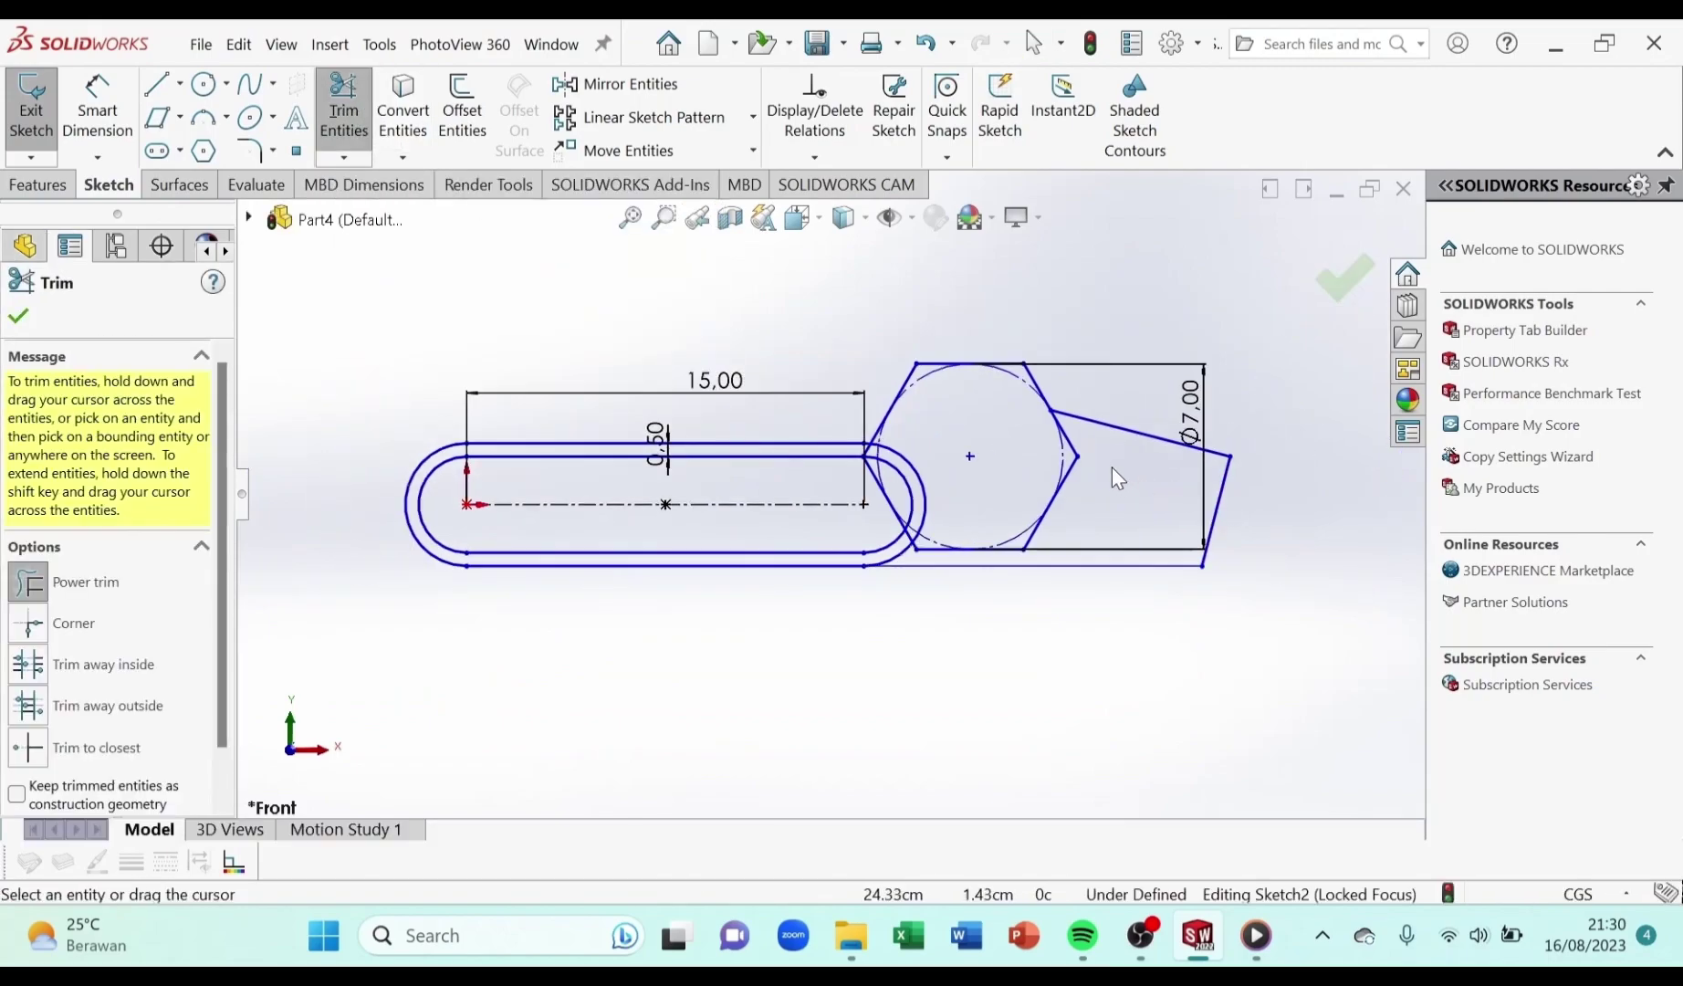
pyautogui.scroll(-2, 998, 439)
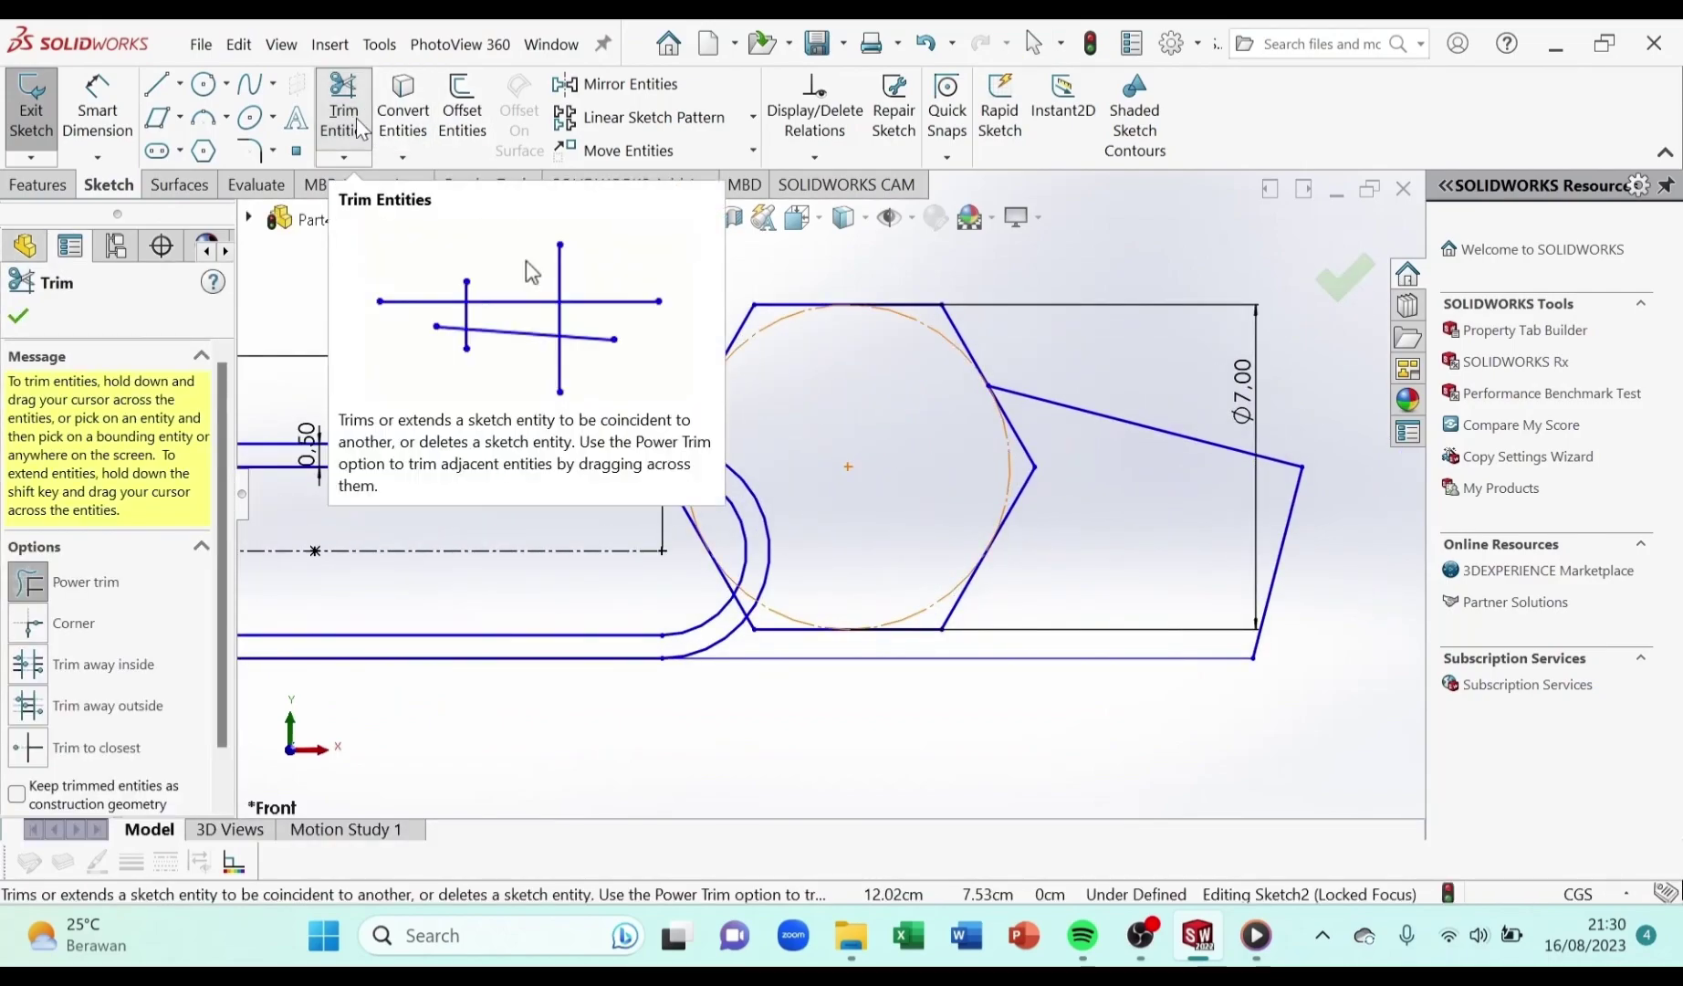
pyautogui.scroll(-3, 877, 461)
pyautogui.scroll(3, 1007, 466)
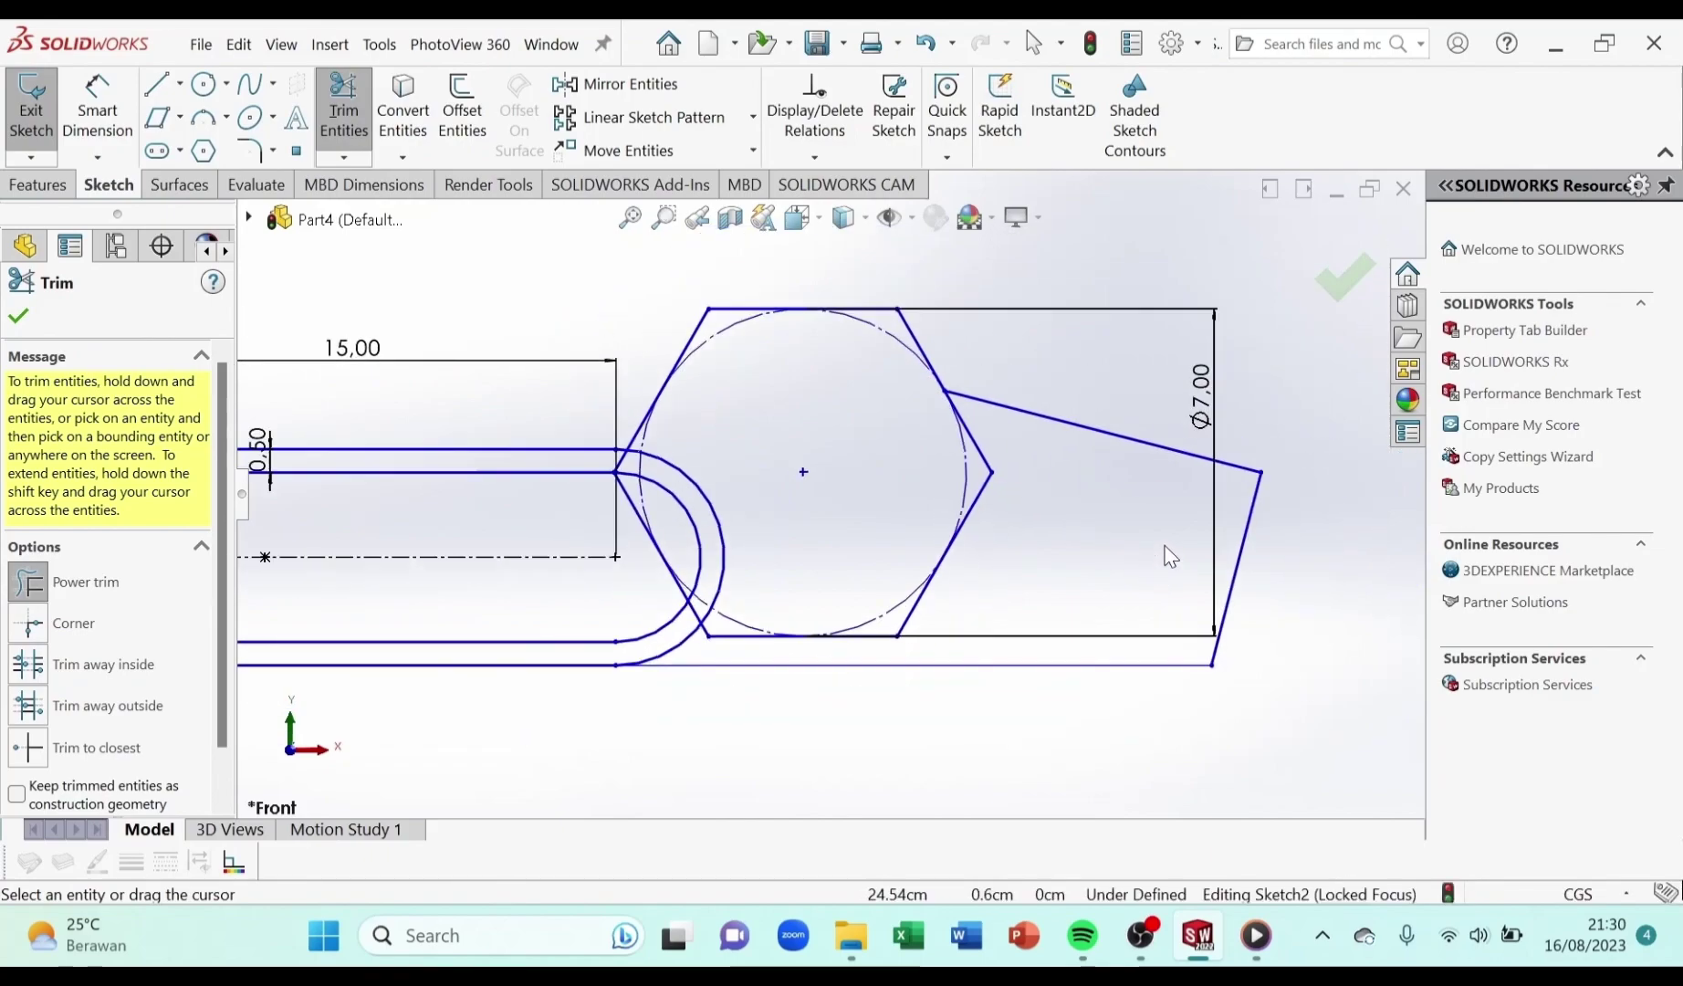
pyautogui.moveTo(982, 535); pyautogui.dragTo(935, 523)
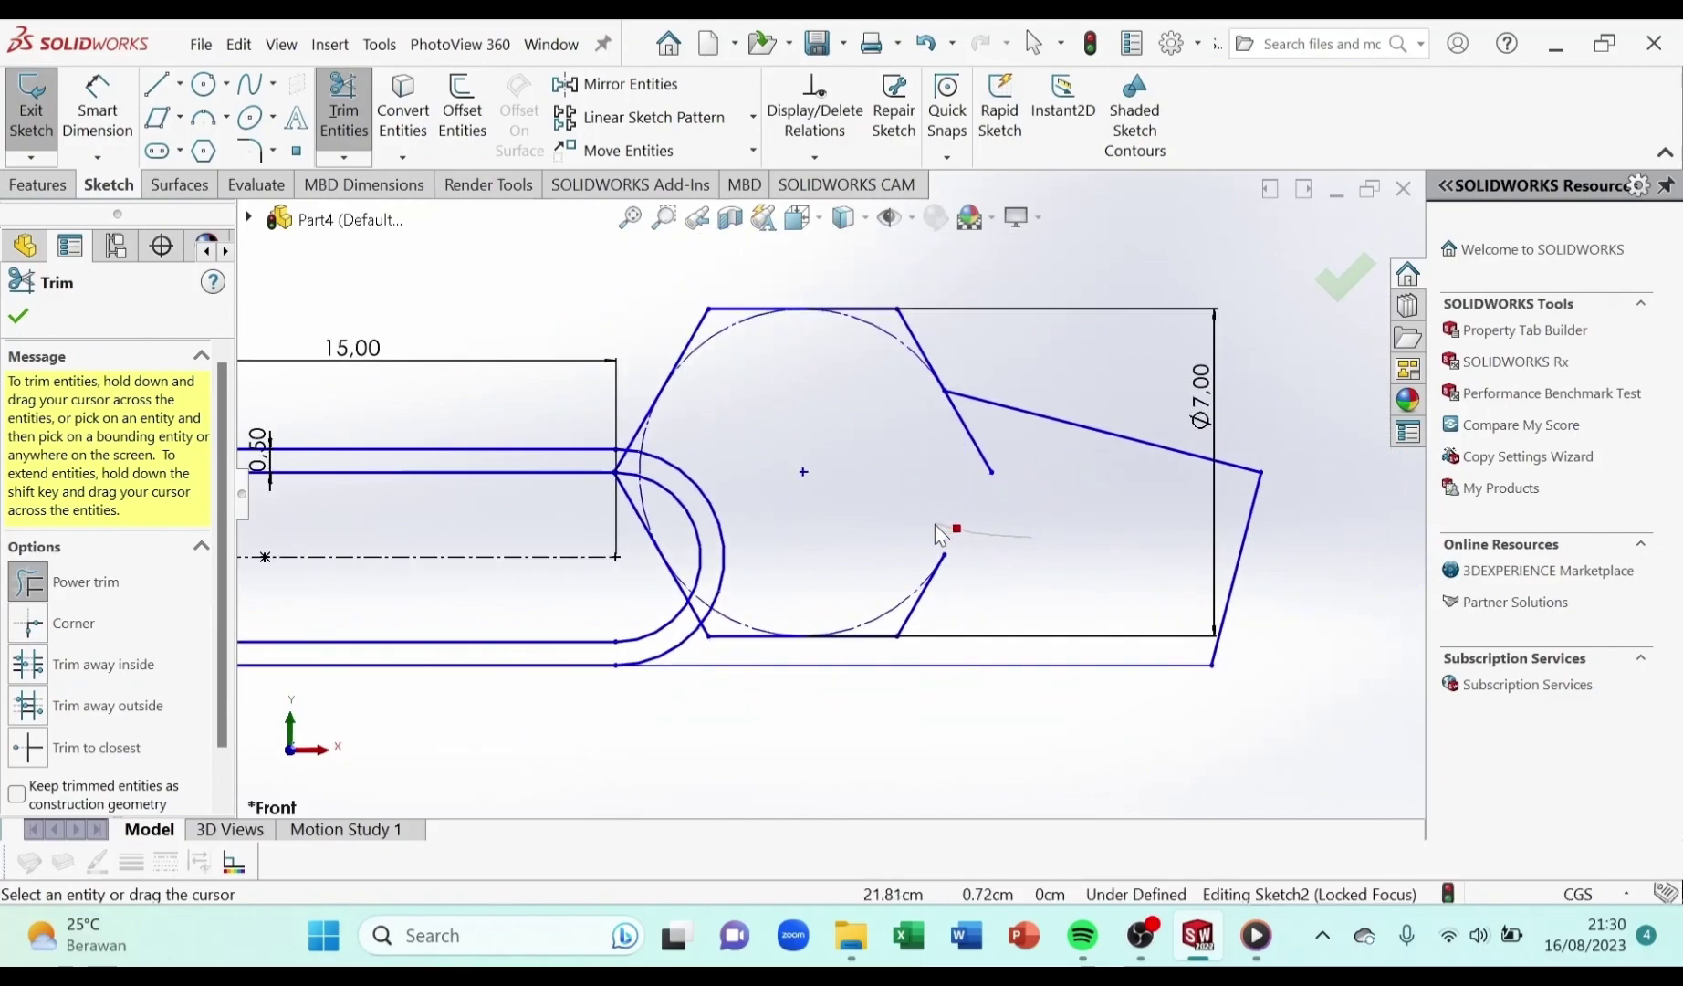
pyautogui.moveTo(1043, 459); pyautogui.dragTo(958, 456)
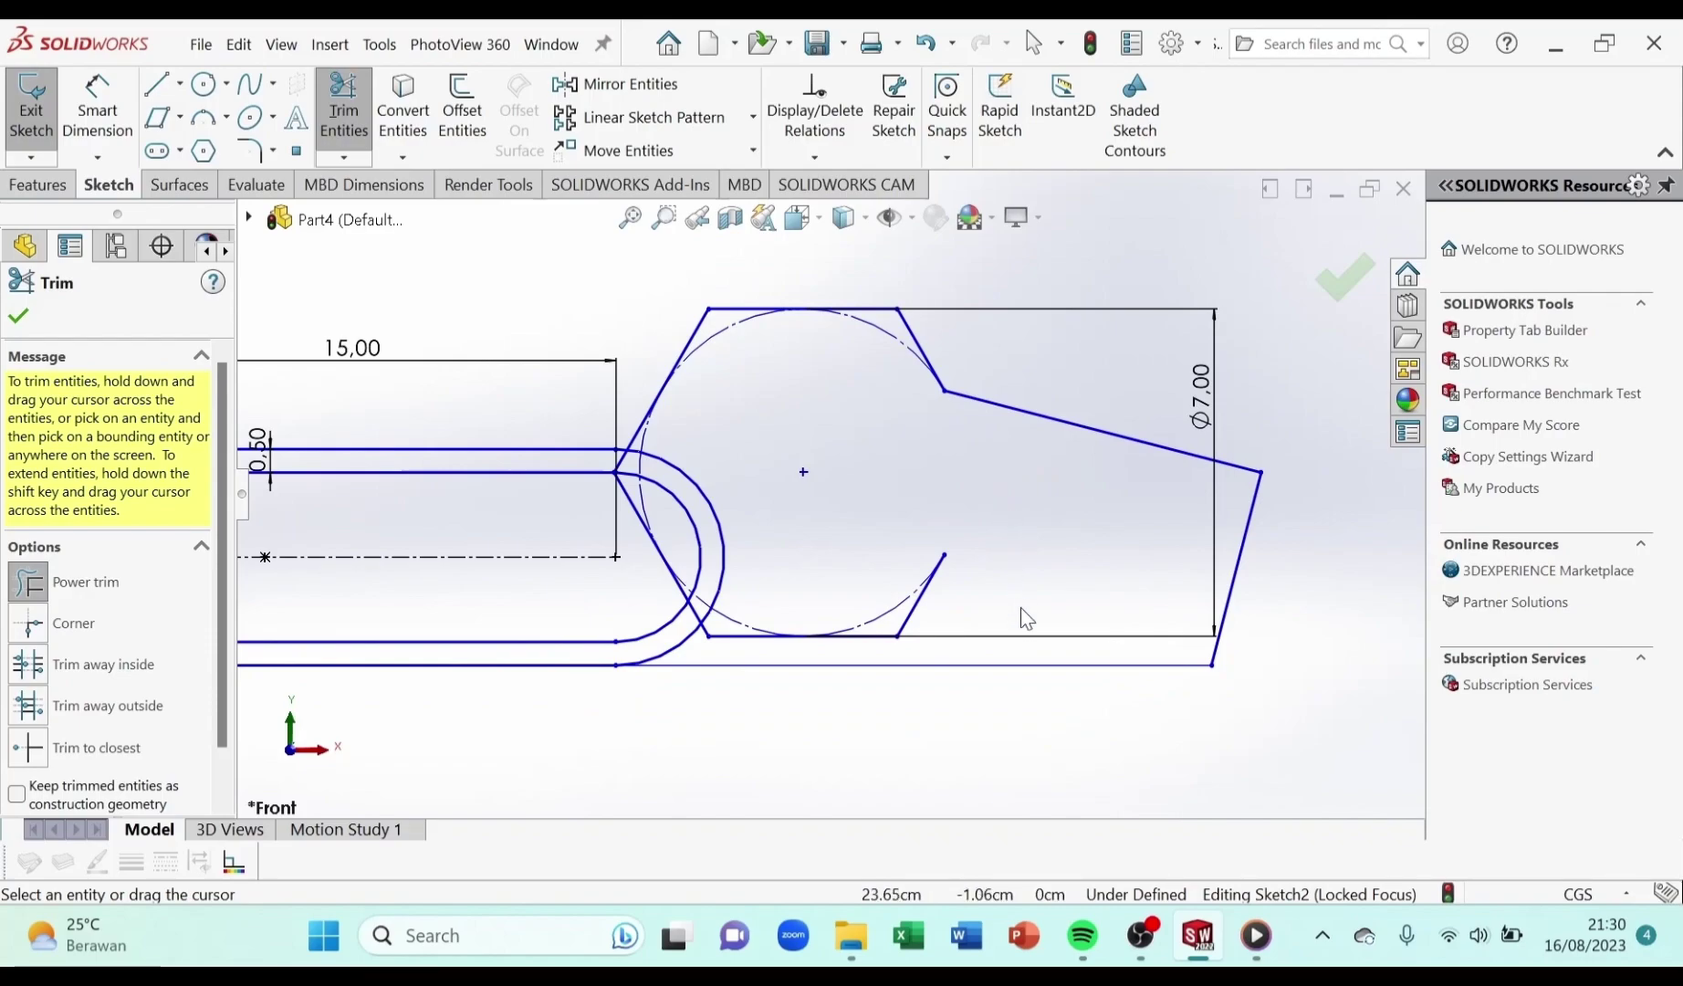
pyautogui.scroll(-2, 849, 571)
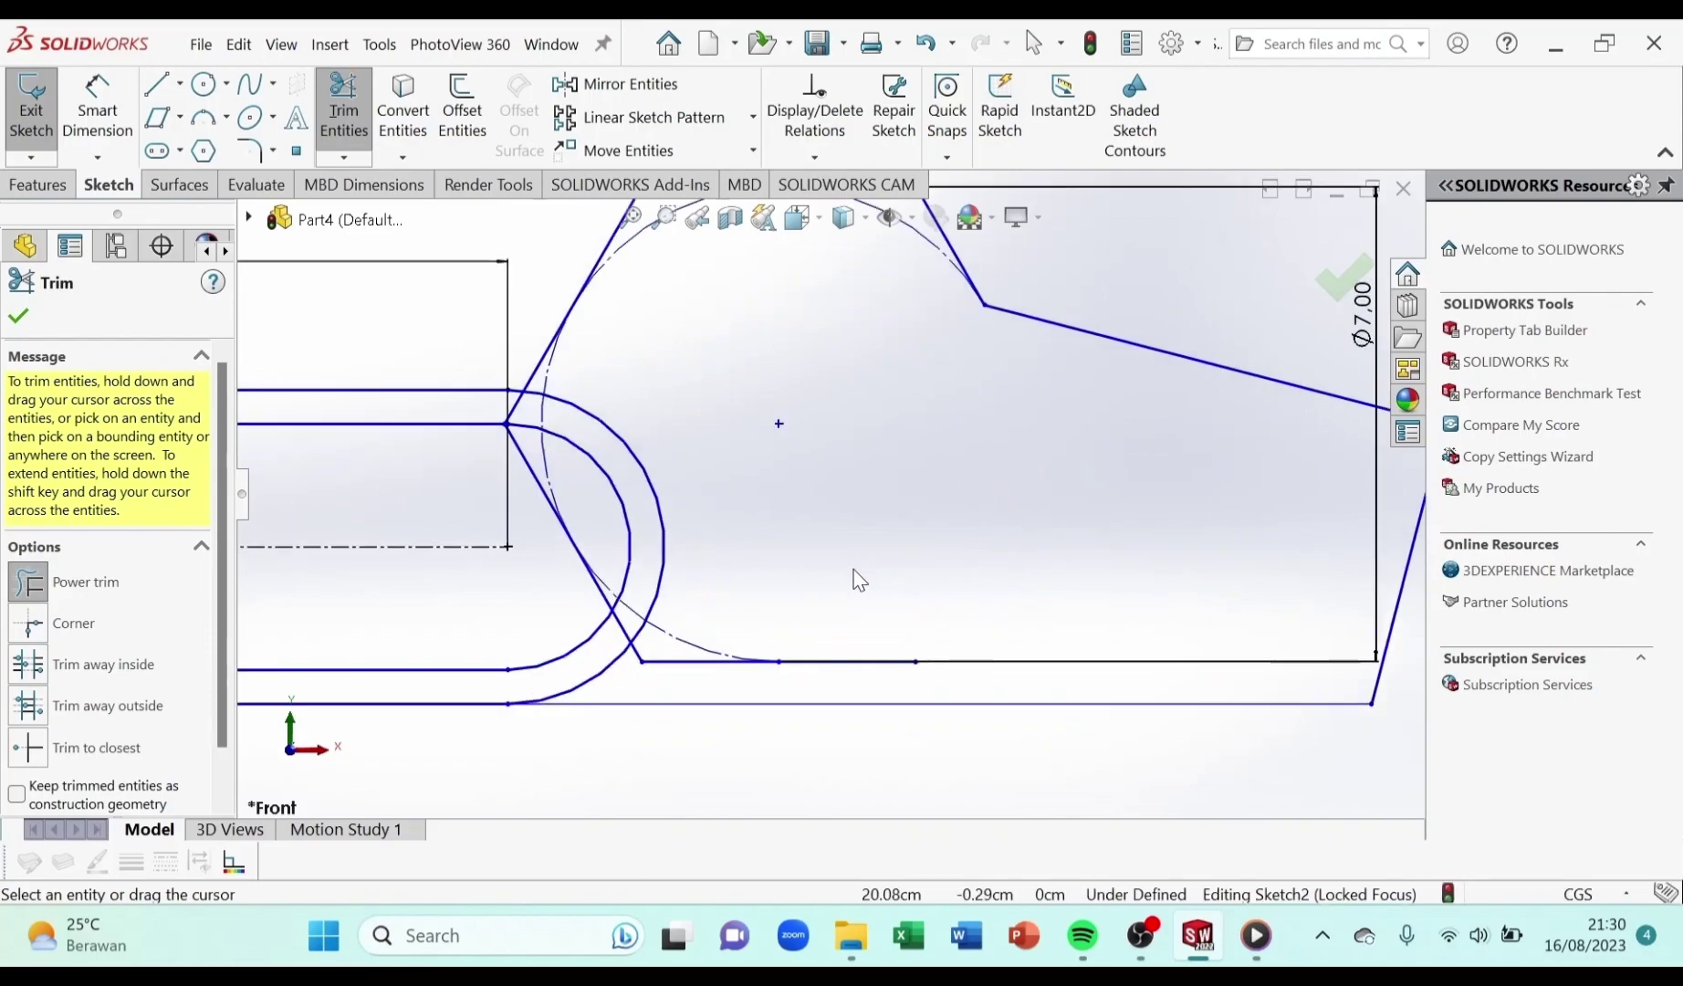
# Trim the outer and inner right-end arcs of the slot where they run inside the hexagon's circle
pyautogui.scroll(-2, 807, 572)
pyautogui.scroll(3, 802, 564)
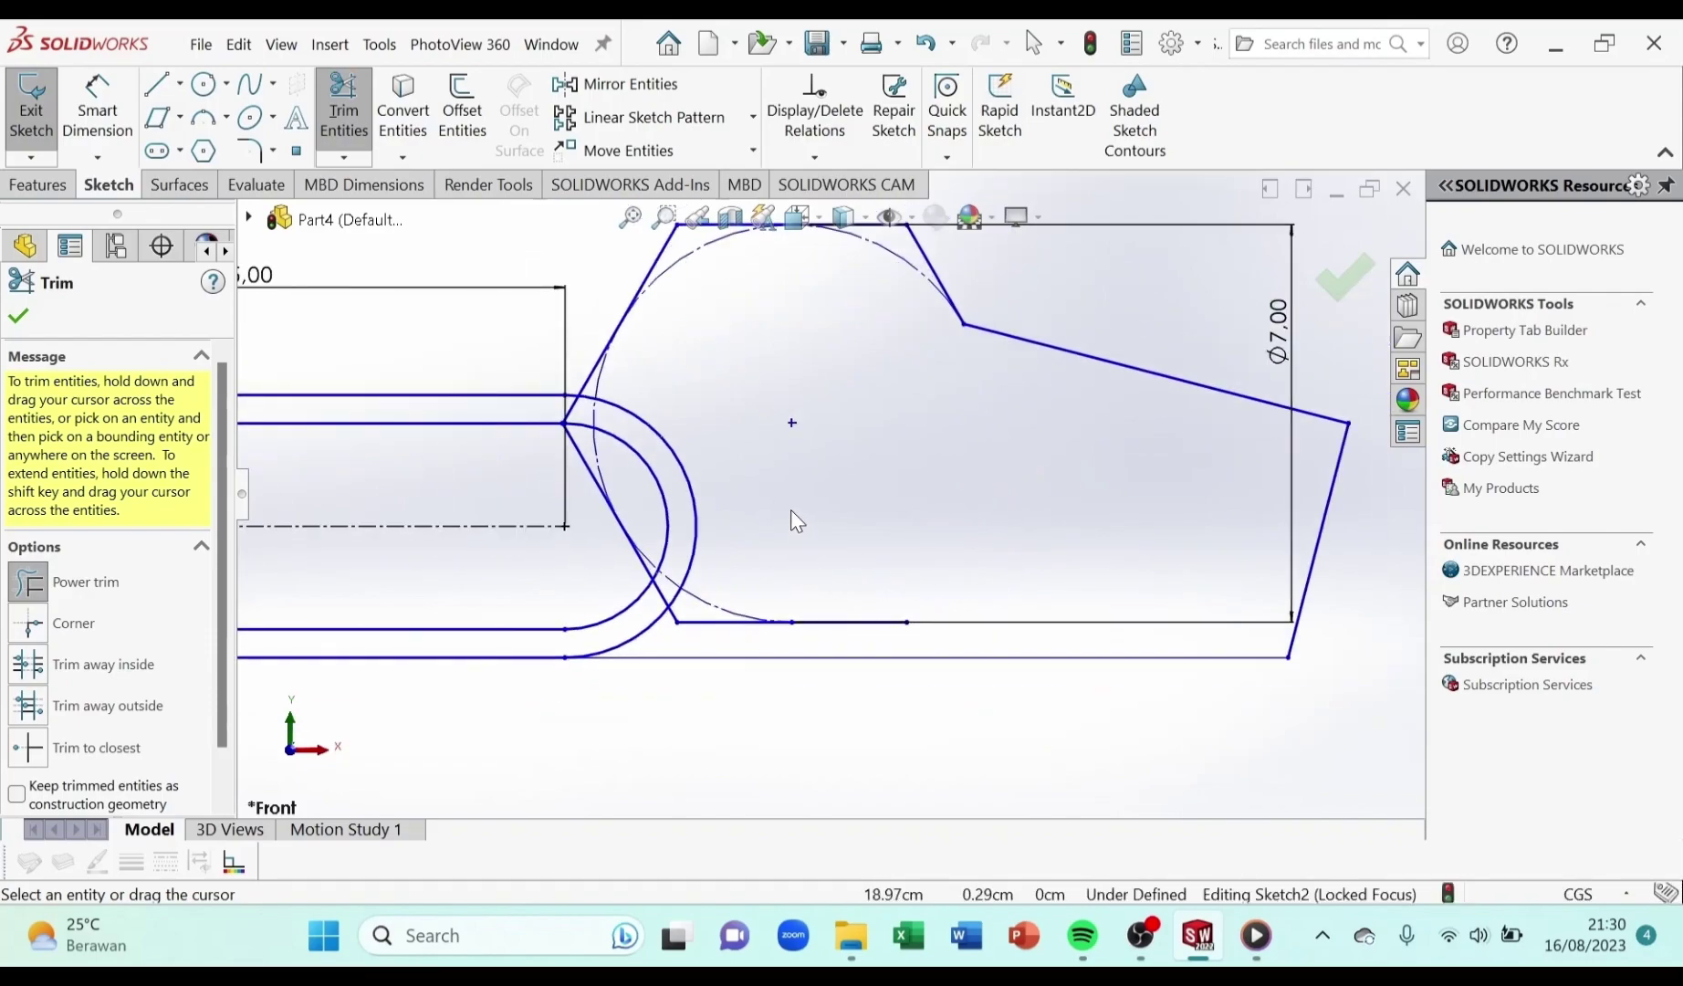
pyautogui.moveTo(704, 497); pyautogui.dragTo(673, 500)
pyautogui.moveTo(890, 574); pyautogui.dragTo(890, 618)
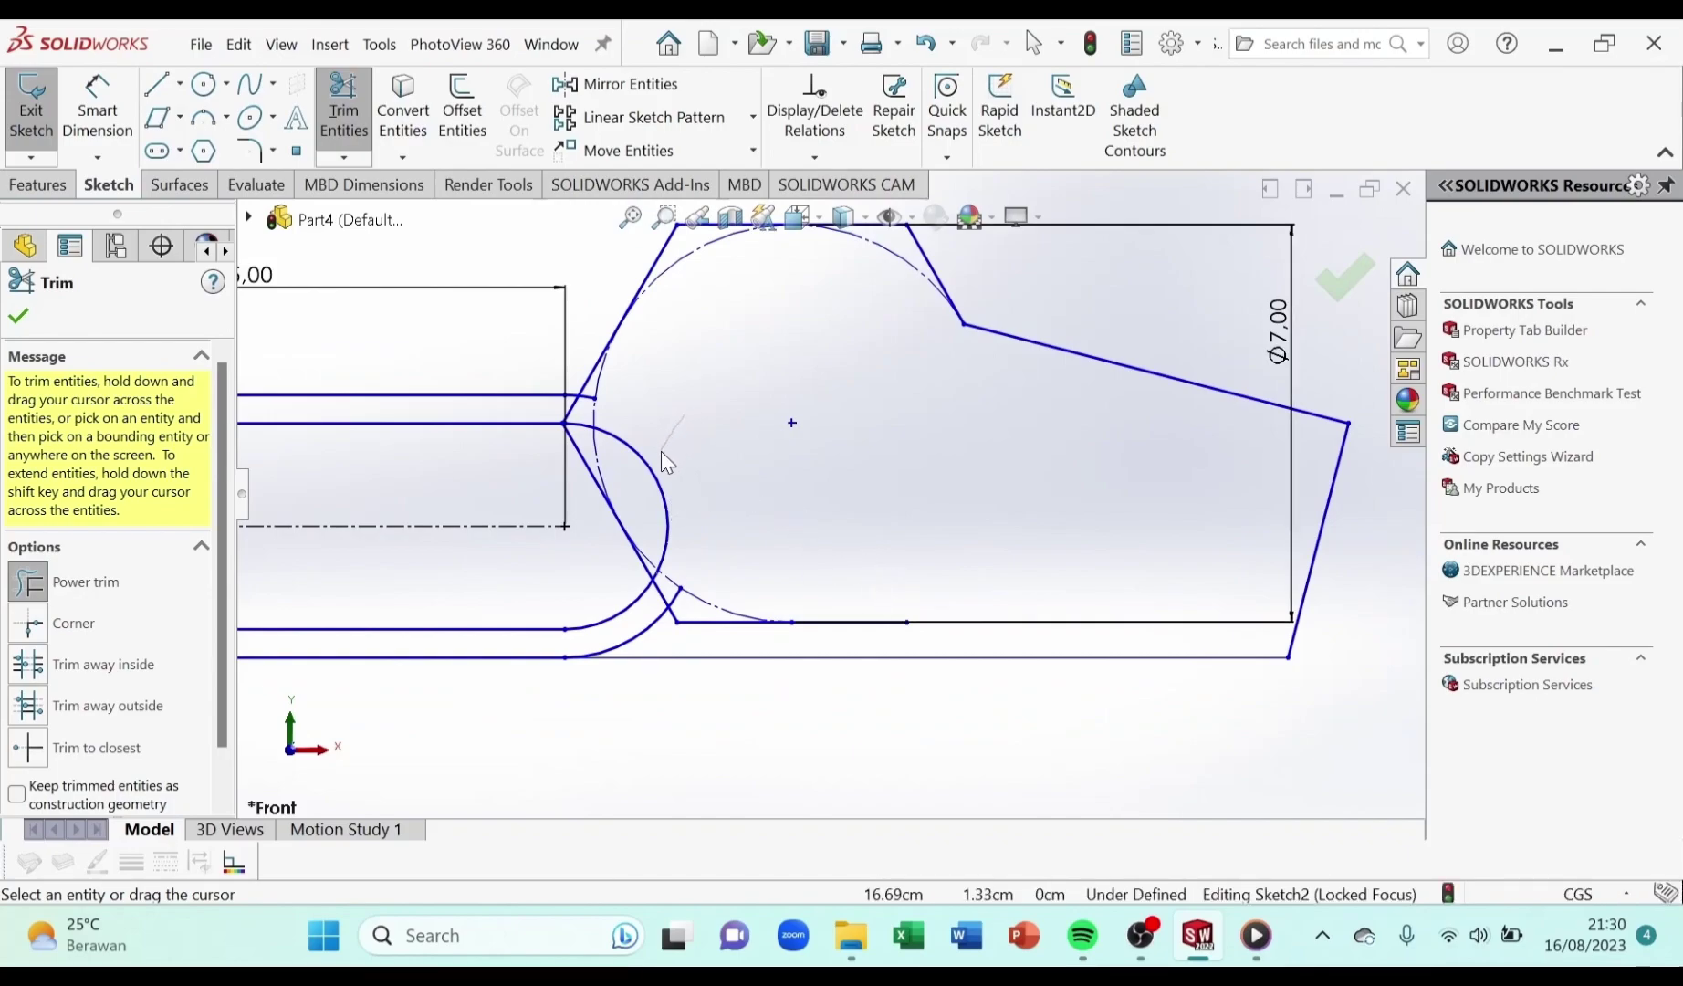
pyautogui.moveTo(662, 450); pyautogui.dragTo(641, 459)
pyautogui.click(905, 482)
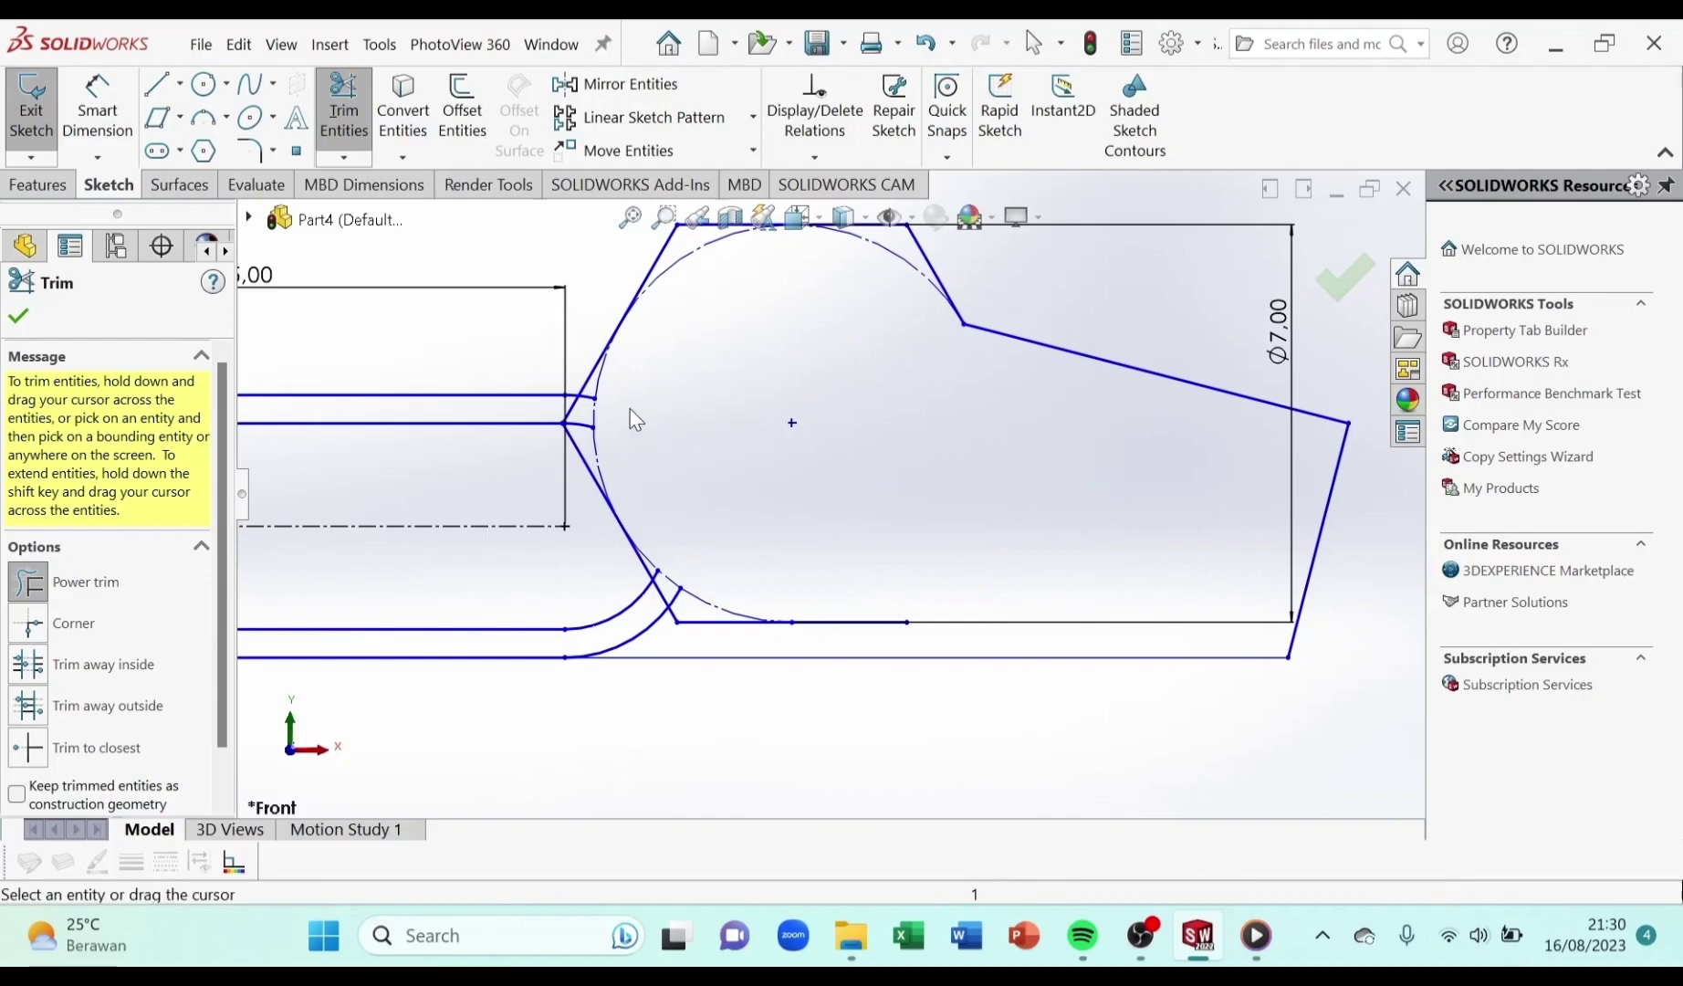
# Trim the leftover stubs of both slot arcs back to the hexagon's left sides and finish trimming
pyautogui.scroll(-8, 696, 410)
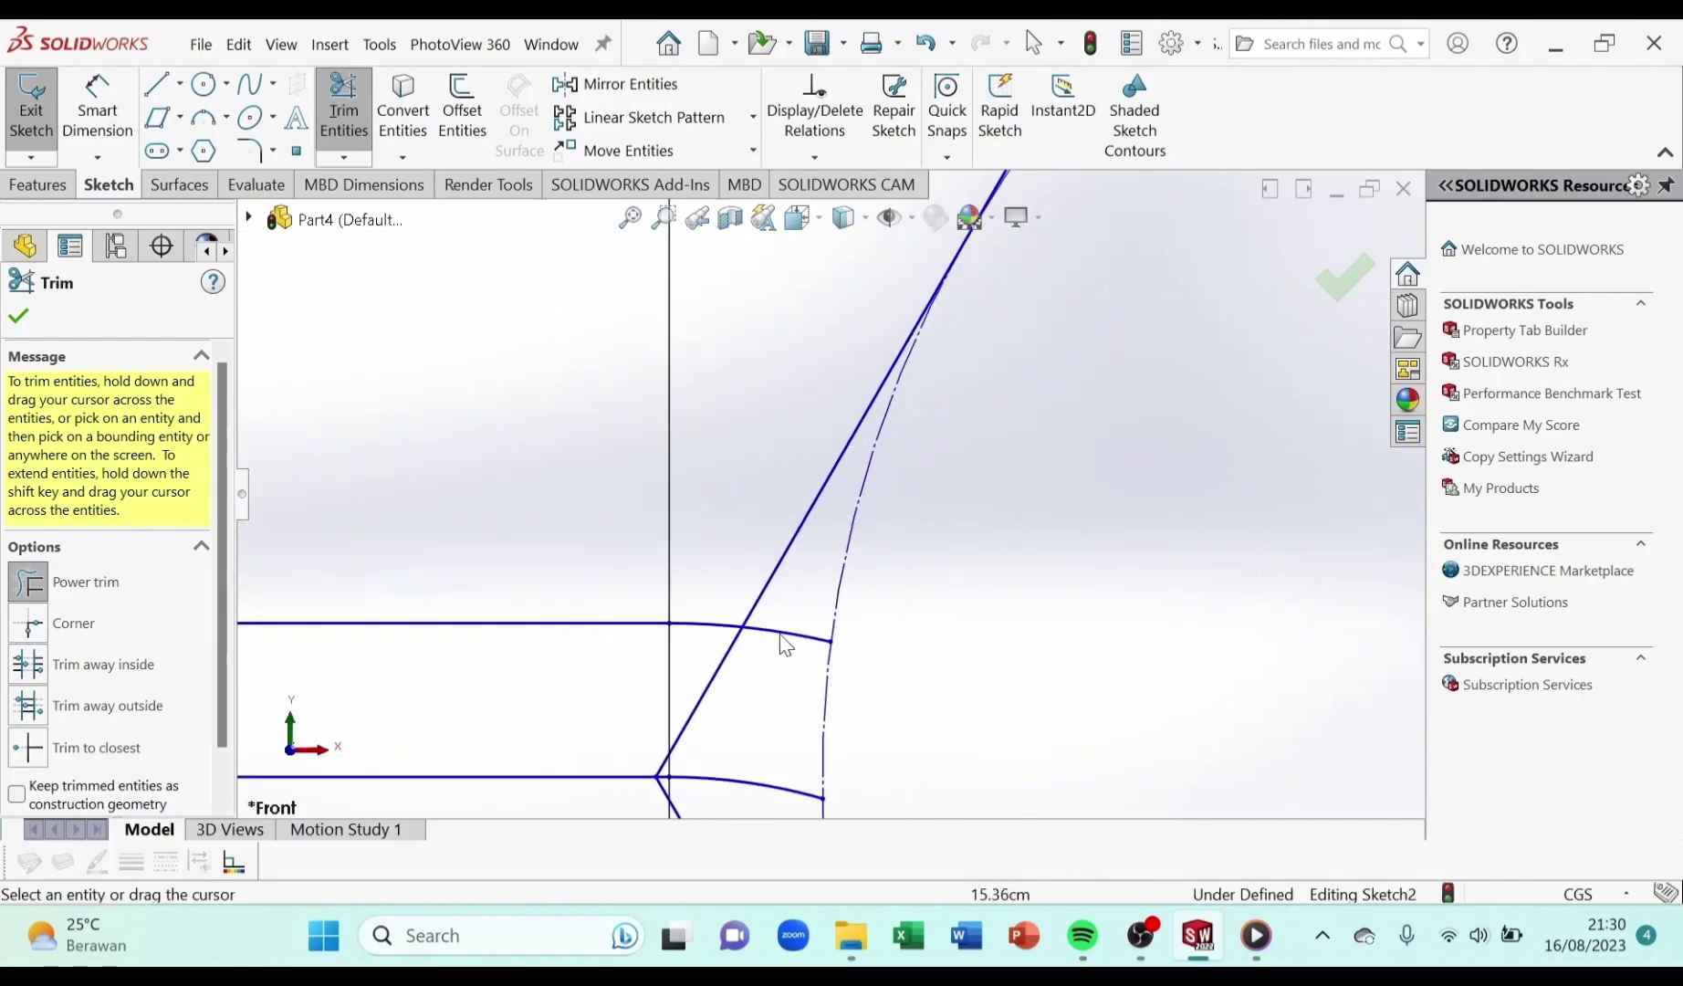
pyautogui.moveTo(794, 600); pyautogui.dragTo(782, 667)
pyautogui.moveTo(765, 777); pyautogui.dragTo(765, 801)
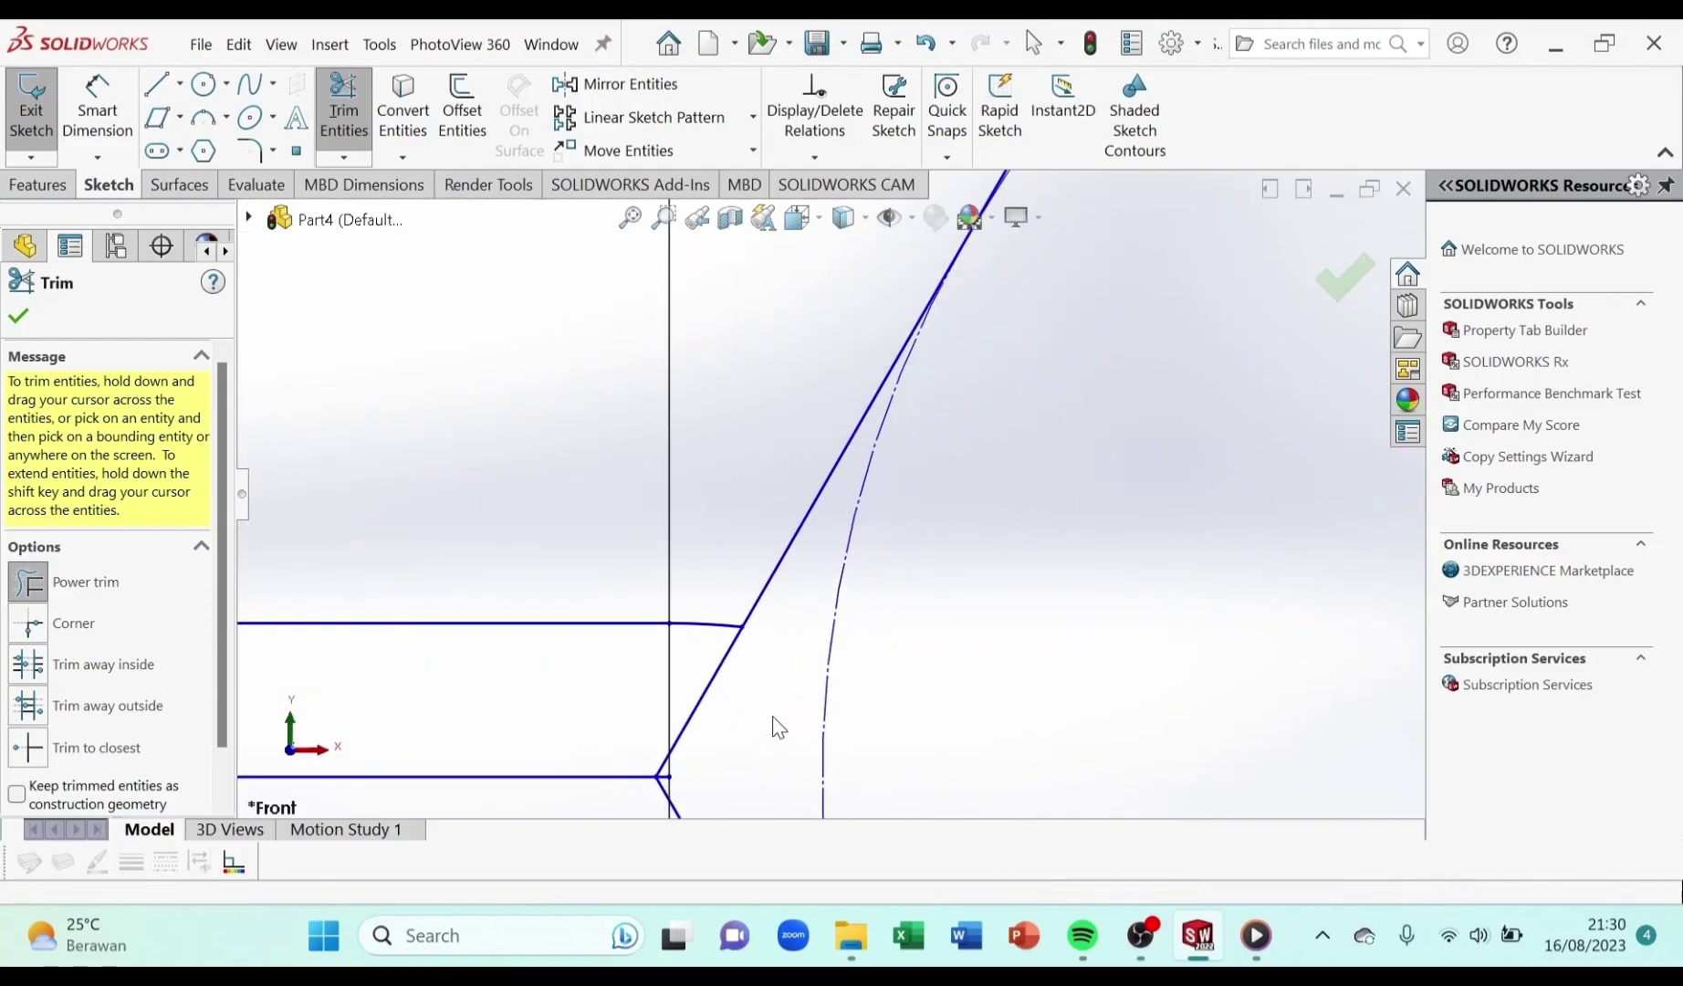
pyautogui.scroll(8, 775, 732)
pyautogui.scroll(-5, 904, 703)
pyautogui.moveTo(927, 744); pyautogui.dragTo(845, 658)
pyautogui.scroll(6, 956, 707)
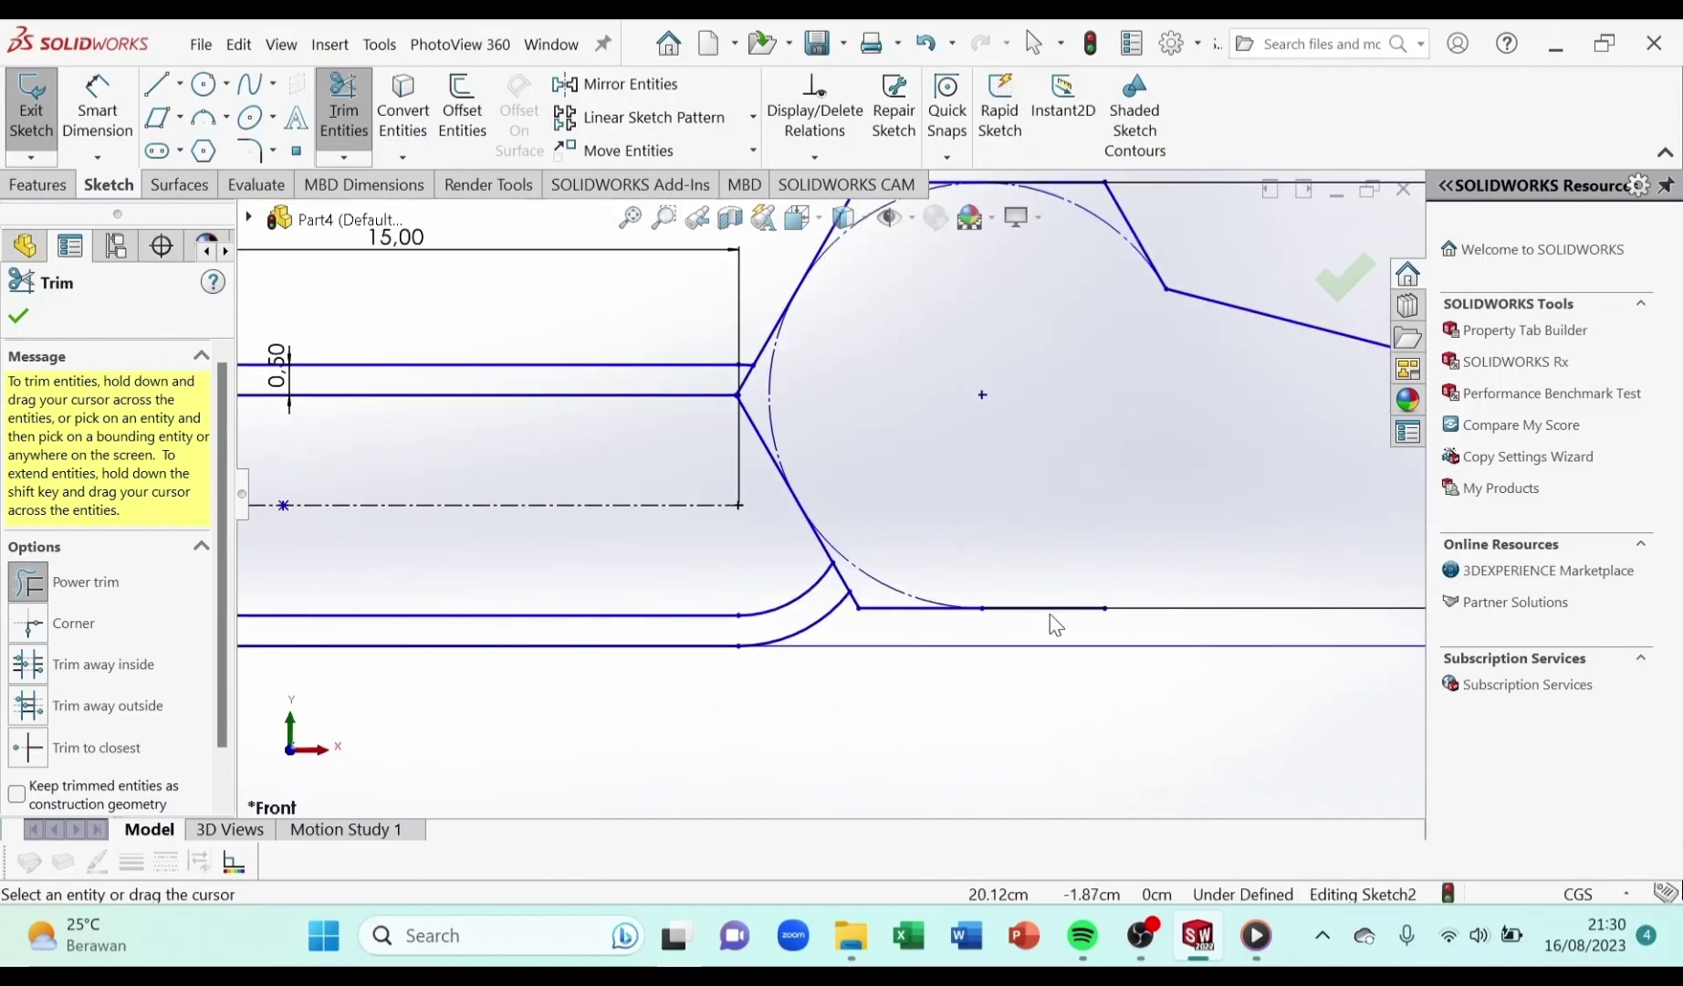
pyautogui.scroll(-4, 1041, 456)
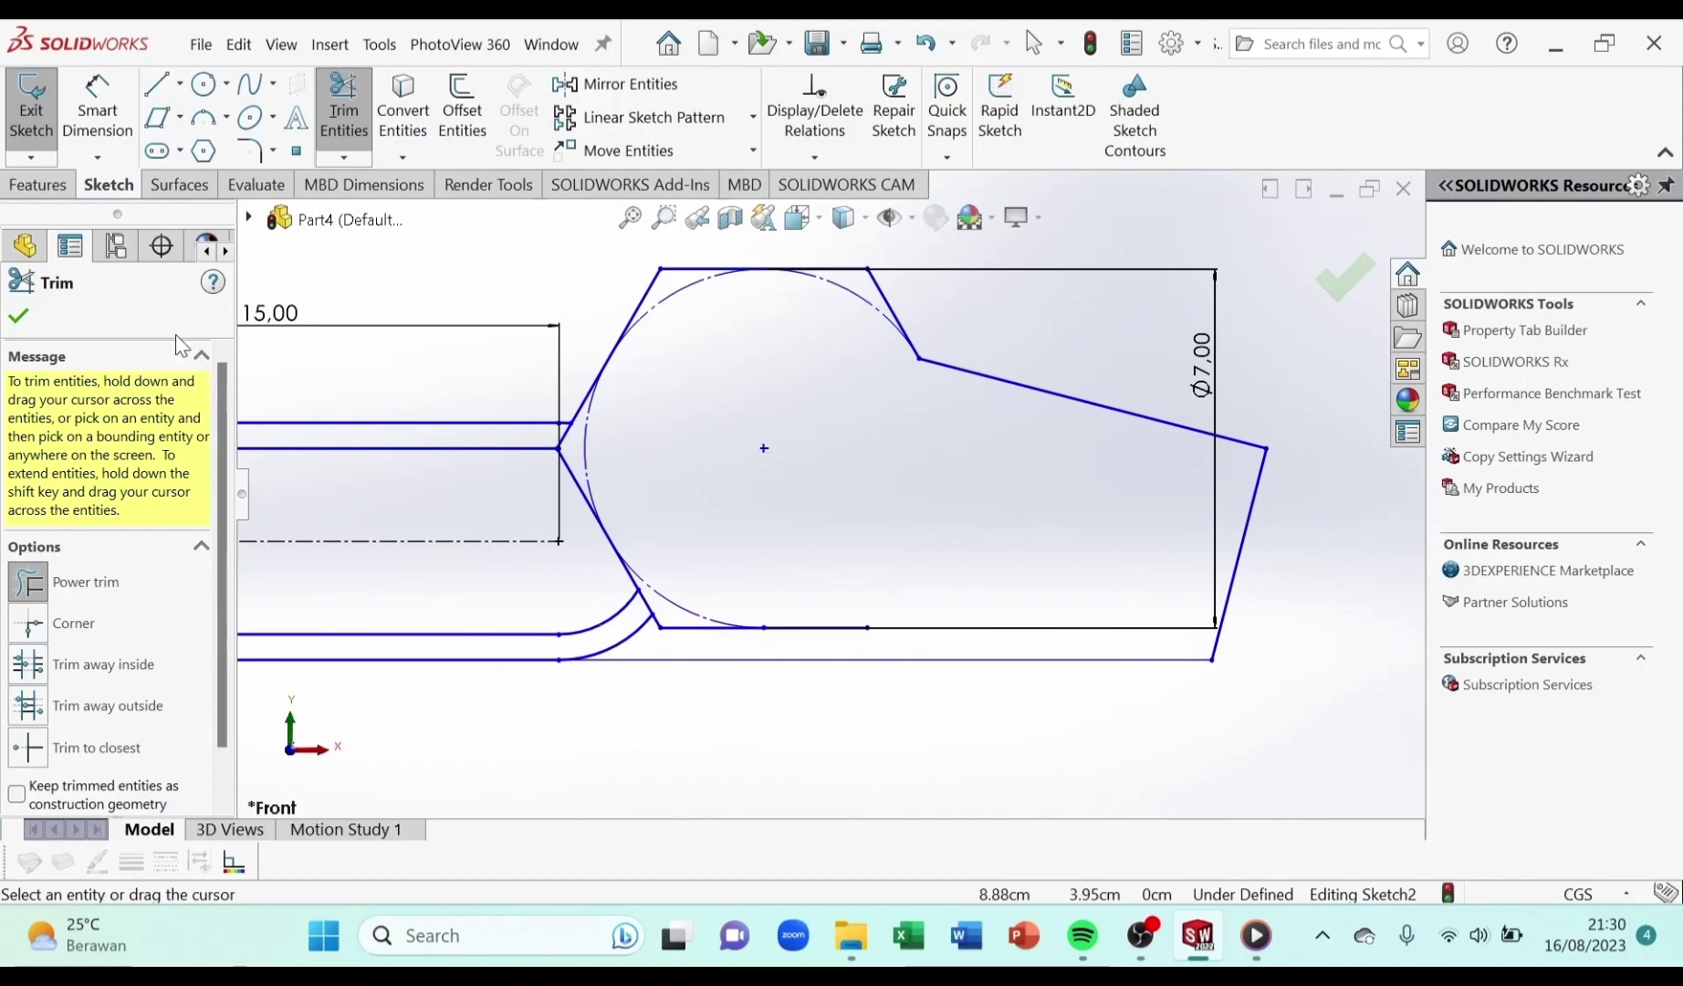
pyautogui.click(19, 317)
pyautogui.scroll(1, 730, 362)
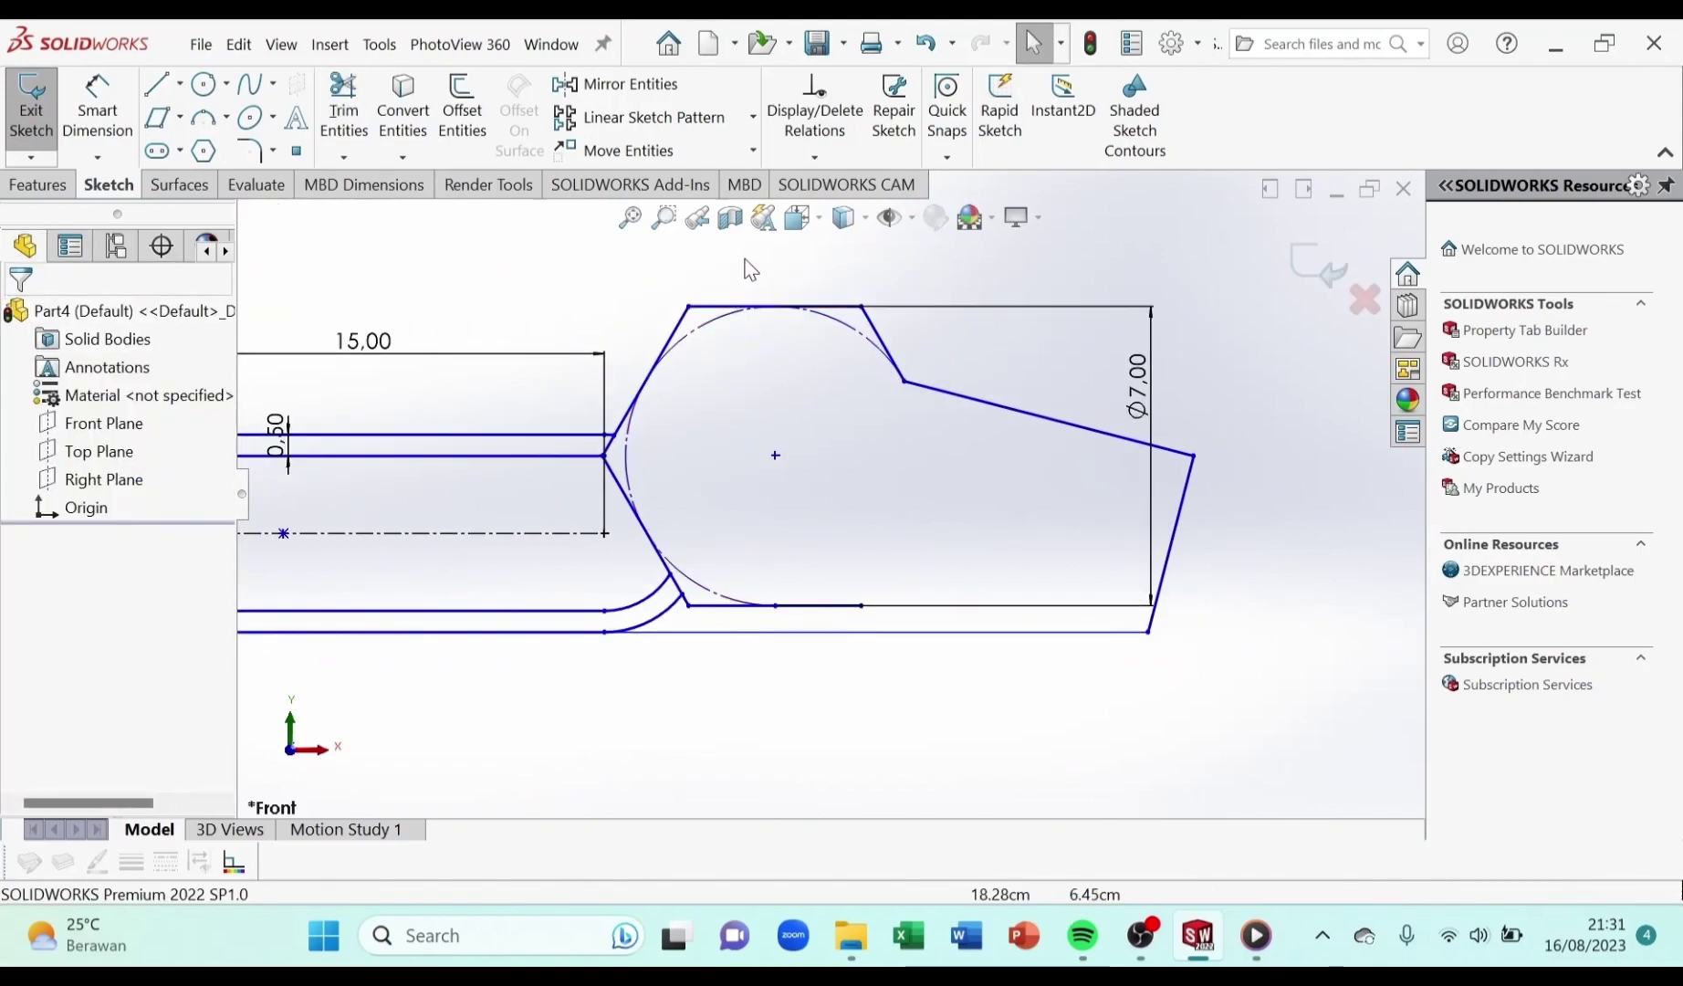
# Fillet the two right-end corners of the head profile, at the slanted line and at the bottom line, with a 0.8 cm radius
pyautogui.scroll(2, 911, 389)
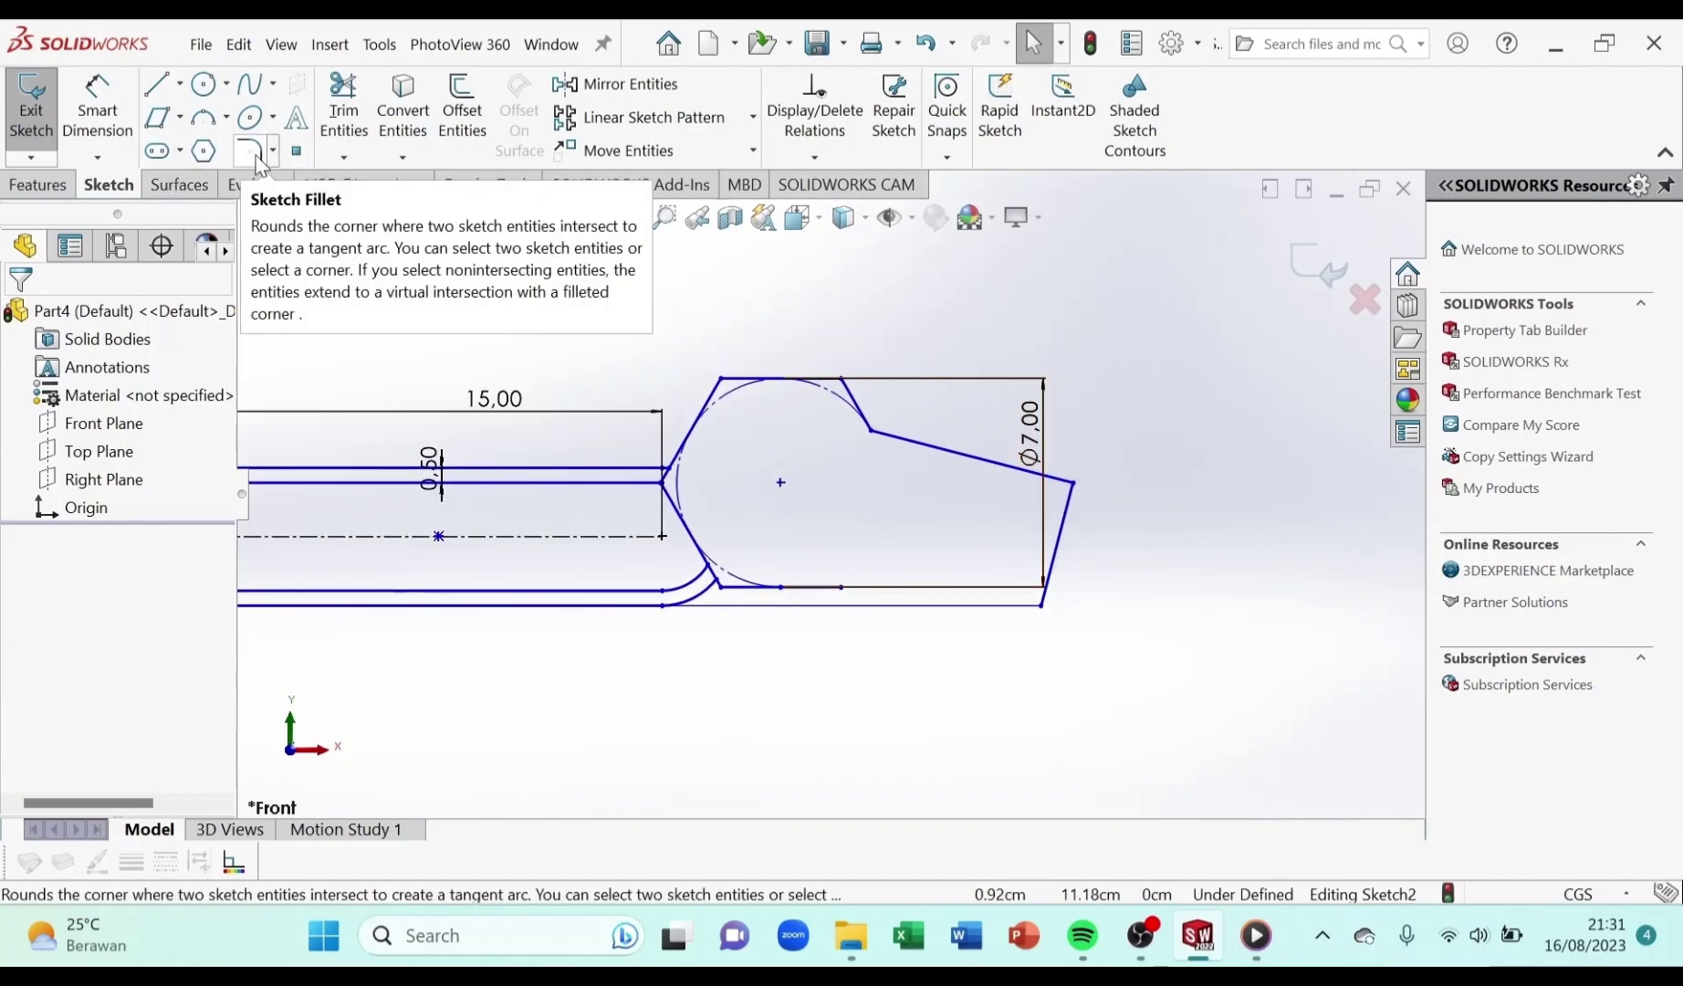
pyautogui.scroll(-5, 1242, 505)
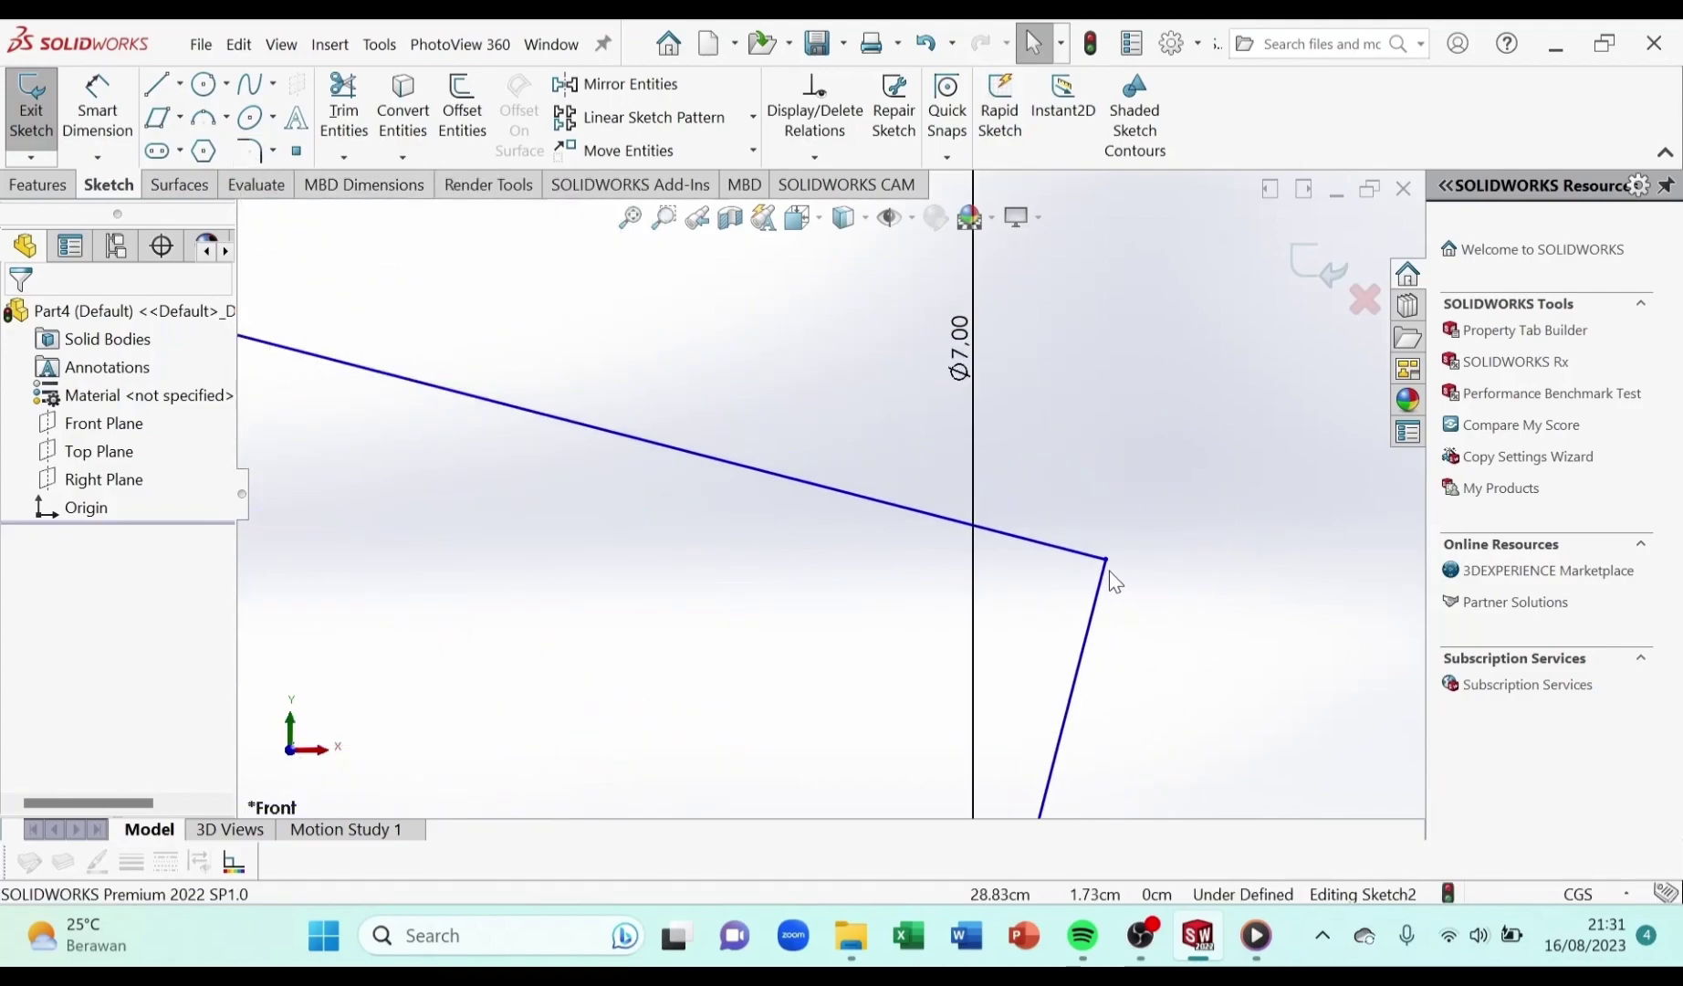
pyautogui.click(243, 152)
pyautogui.scroll(-3, 1152, 530)
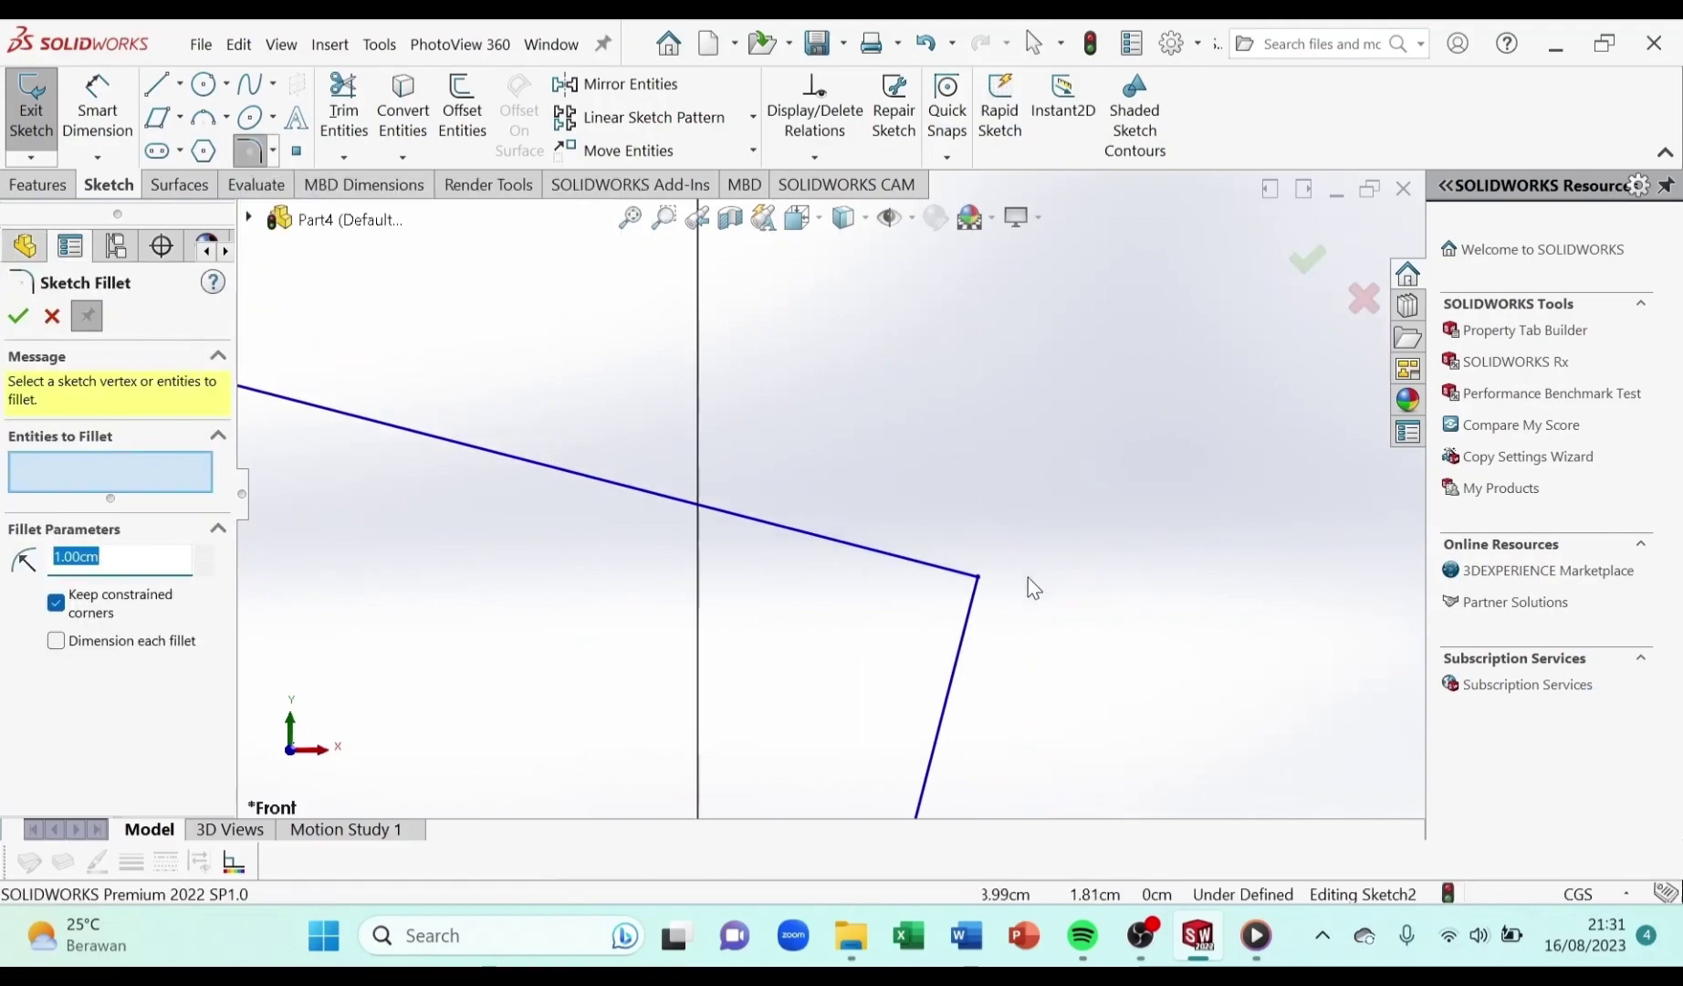
pyautogui.click(980, 580)
pyautogui.scroll(5, 954, 605)
pyautogui.scroll(3, 876, 630)
pyautogui.scroll(-3, 834, 705)
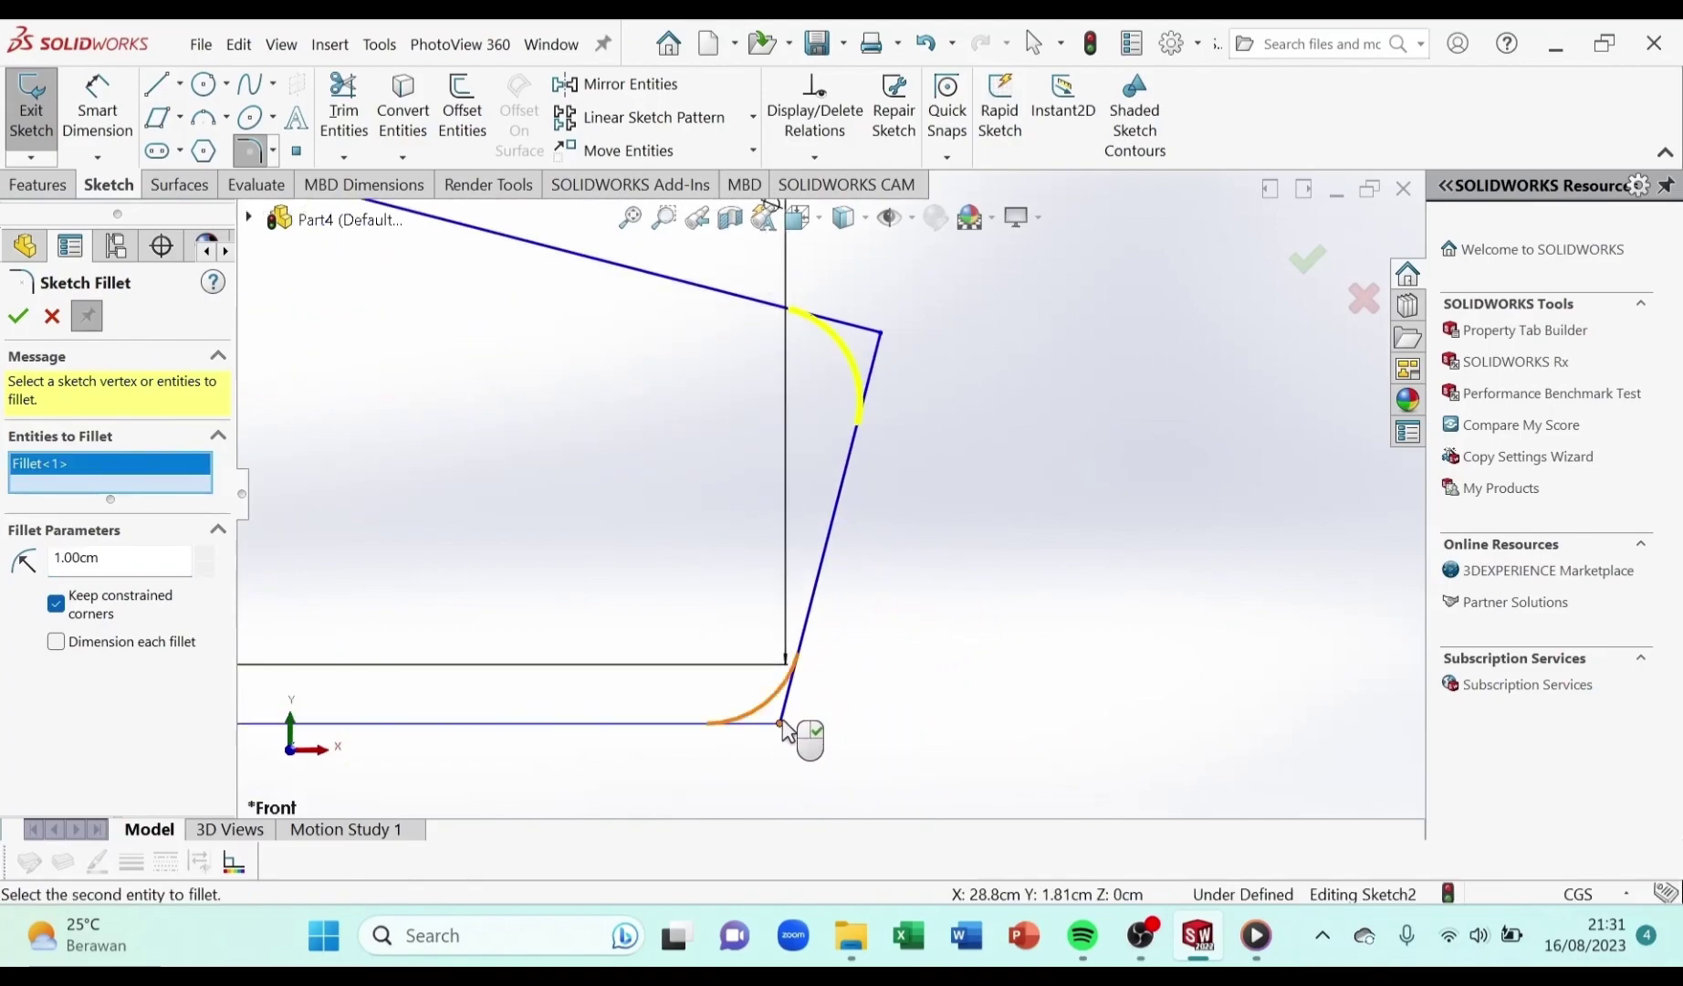
pyautogui.click(782, 724)
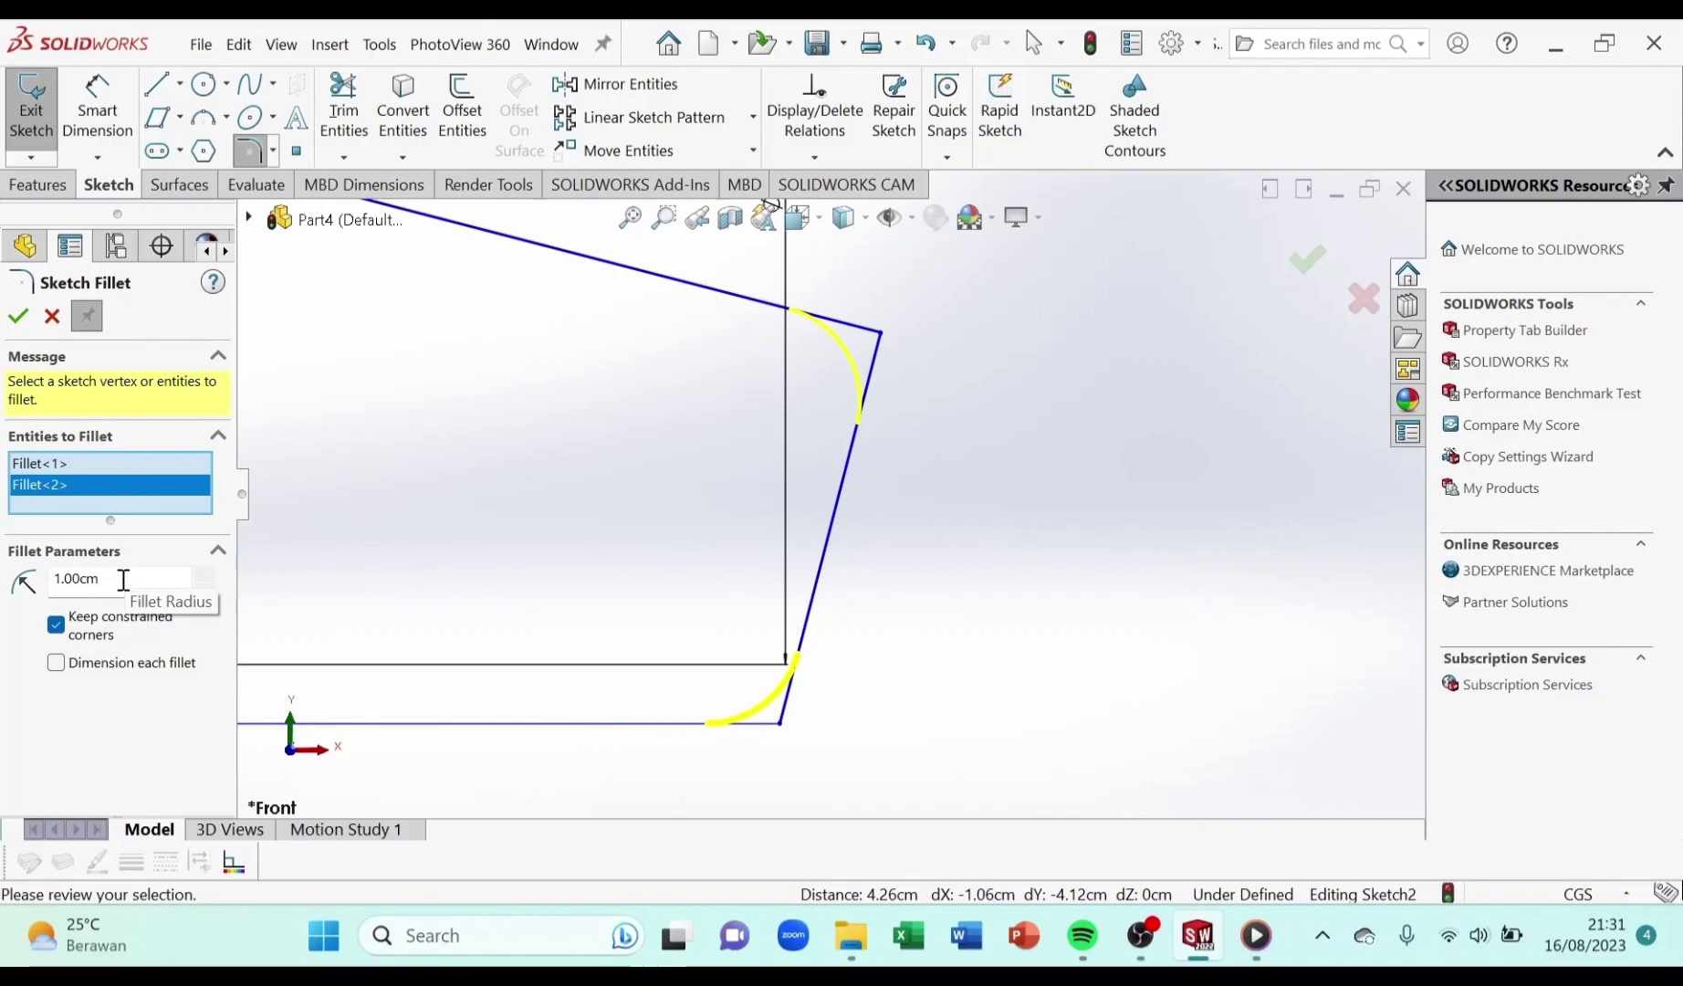
pyautogui.moveTo(123, 579); pyautogui.dragTo(93, 581)
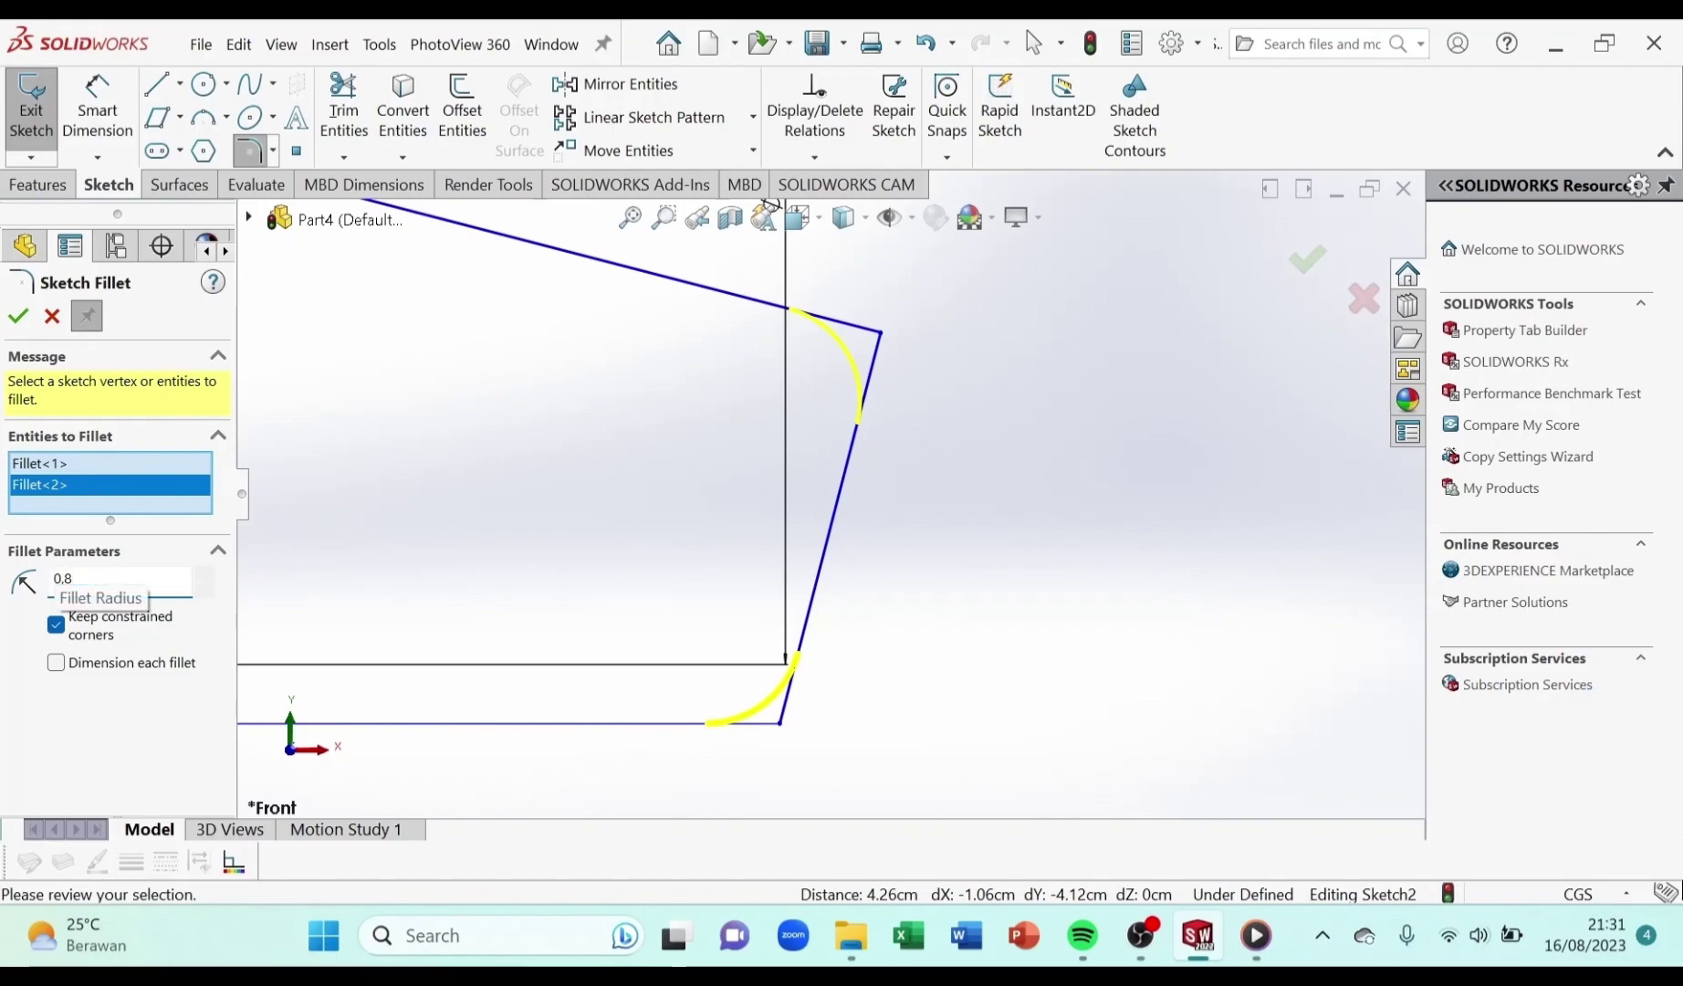
pyautogui.write('0,8')
pyautogui.press('Return')
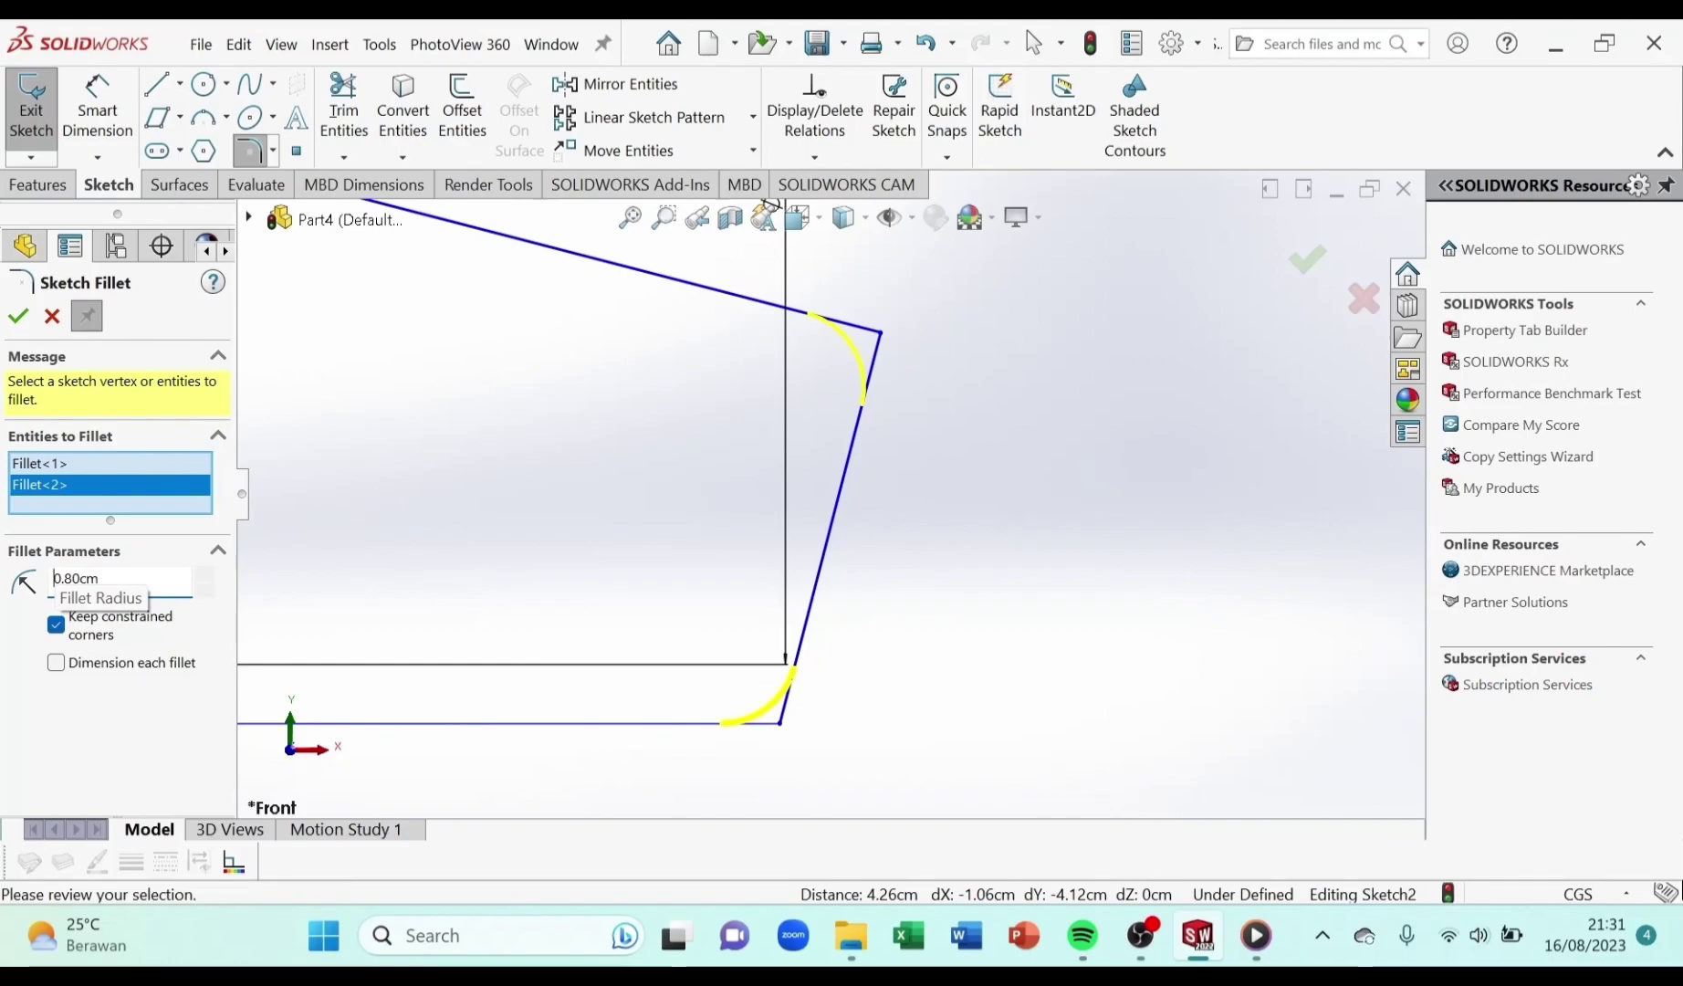
pyautogui.scroll(3, 714, 549)
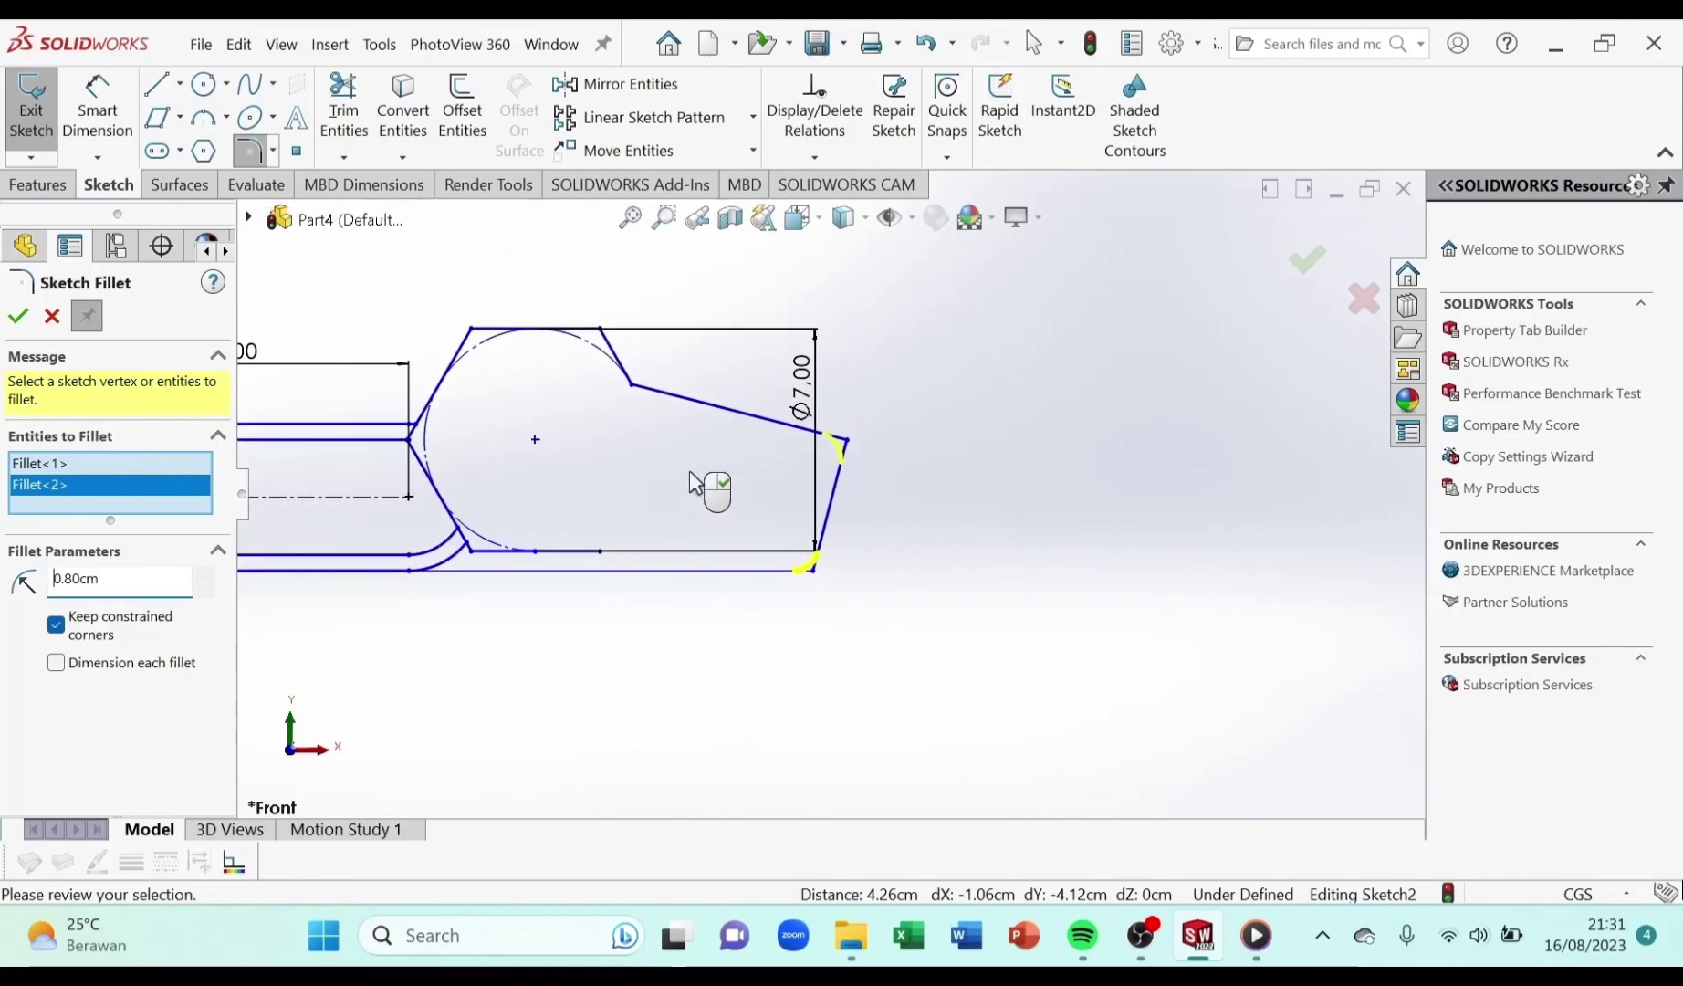
pyautogui.scroll(-2, 694, 482)
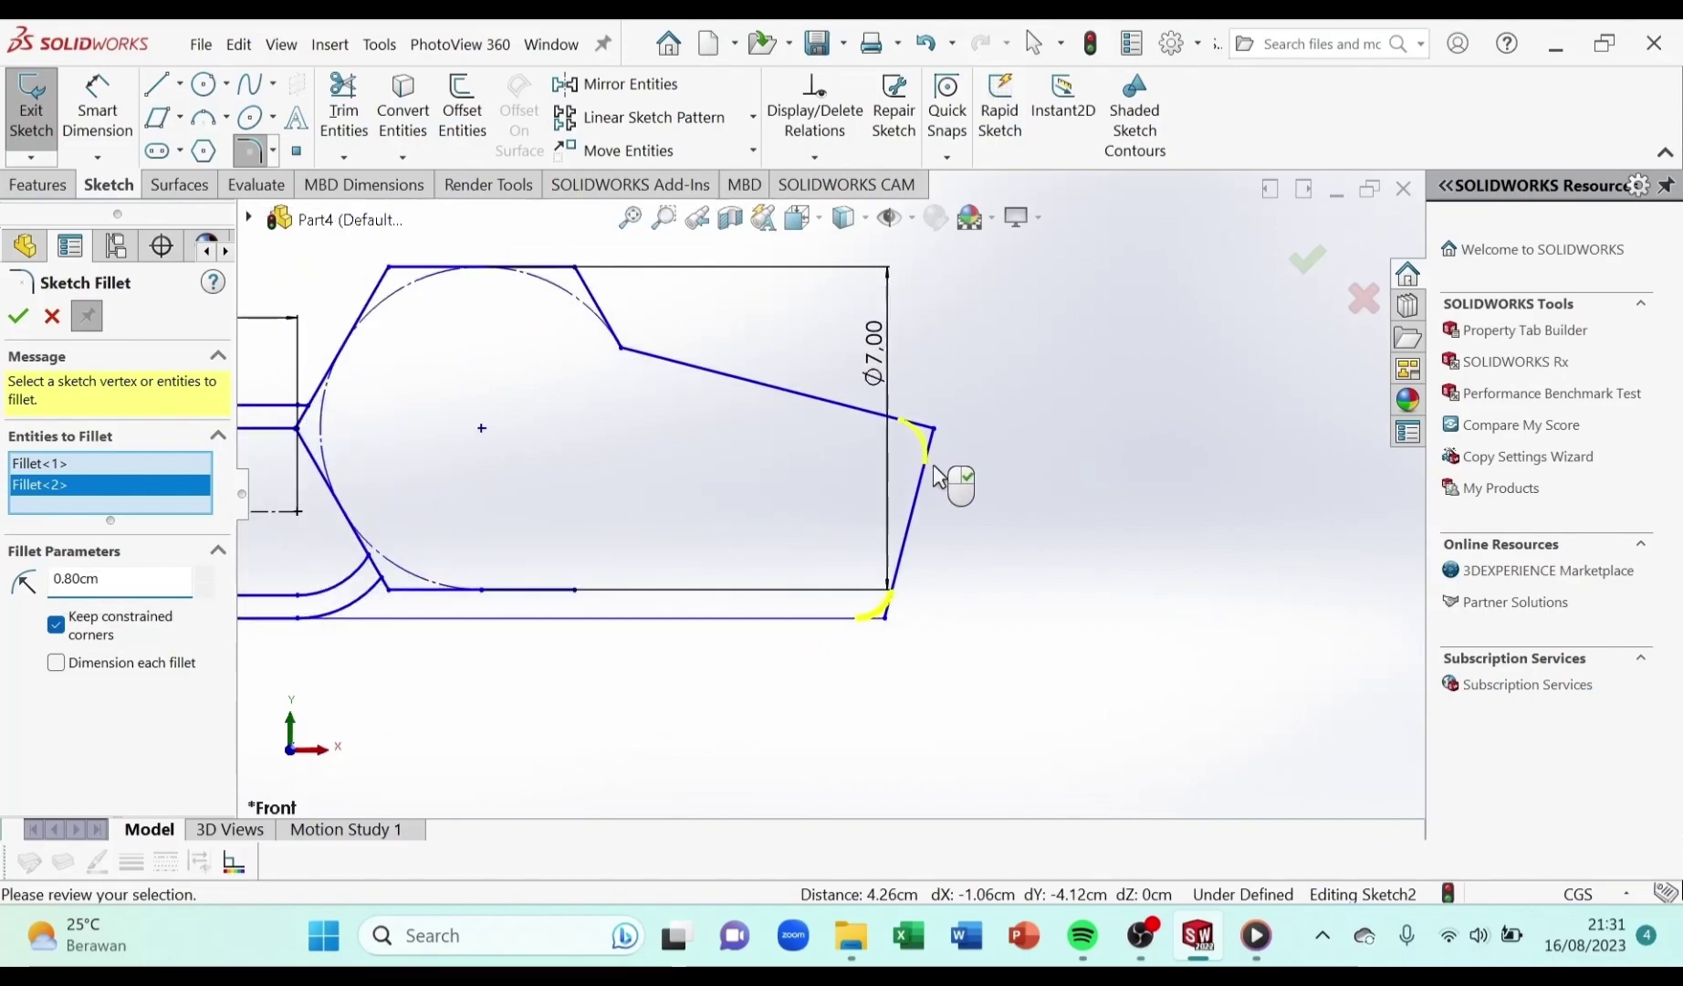
pyautogui.scroll(-3, 886, 479)
pyautogui.click(81, 321)
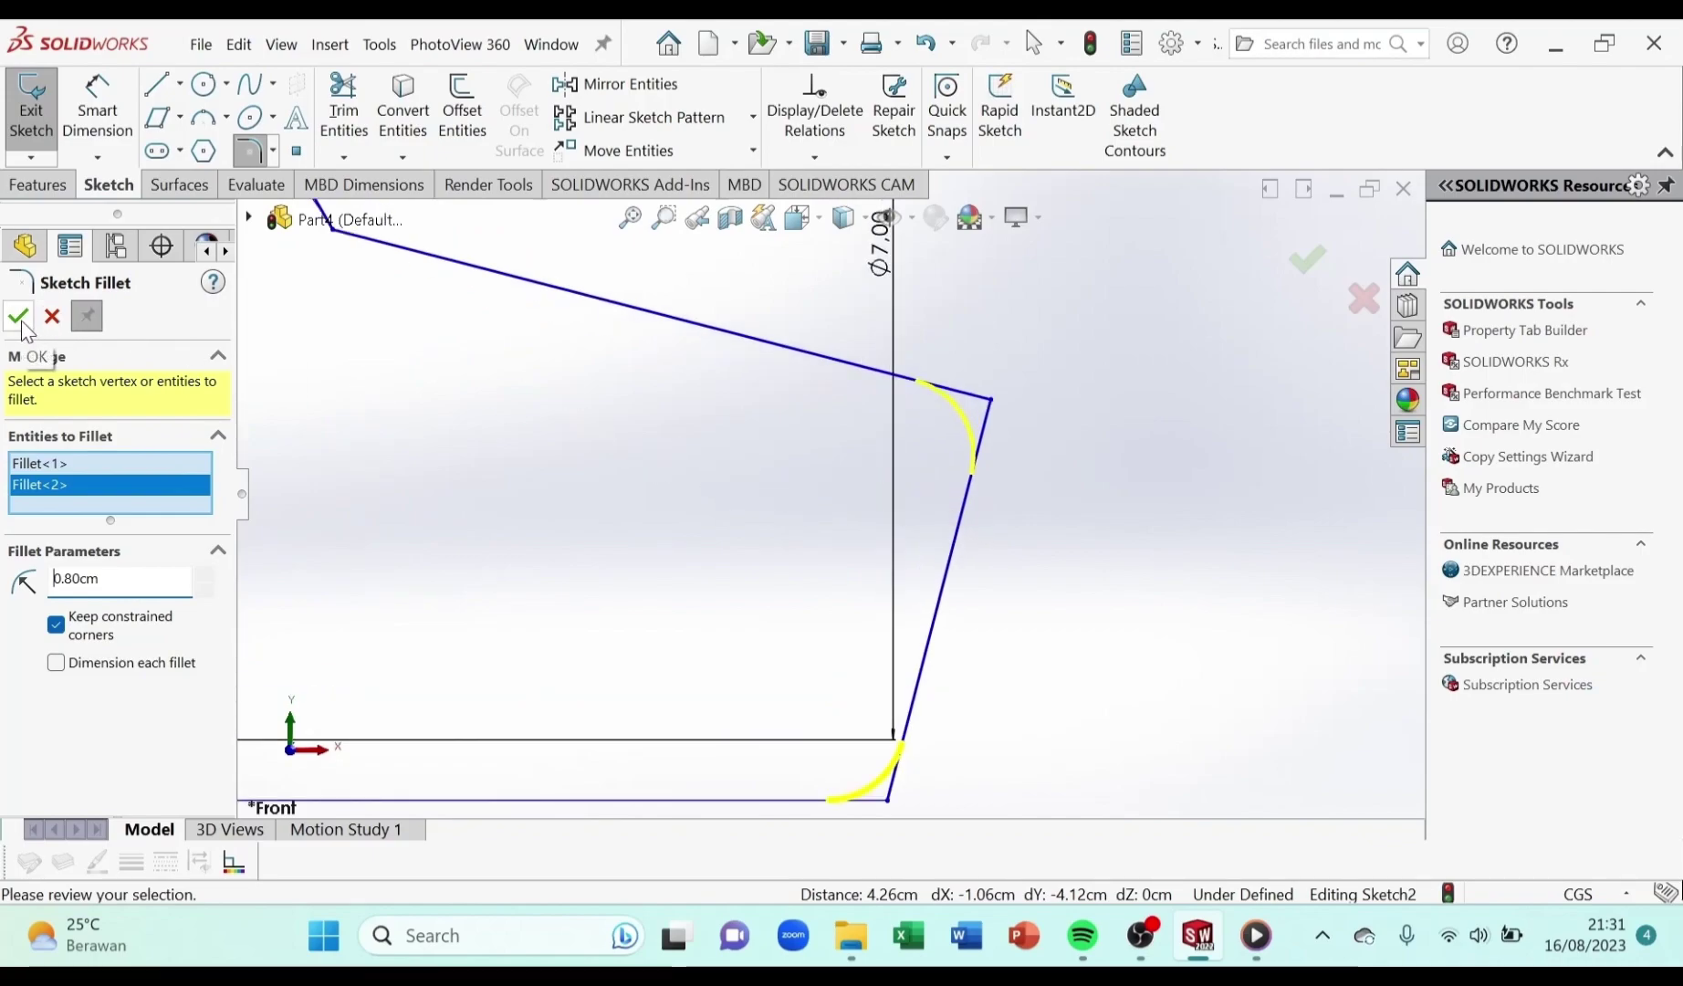
pyautogui.click(19, 320)
pyautogui.scroll(5, 912, 519)
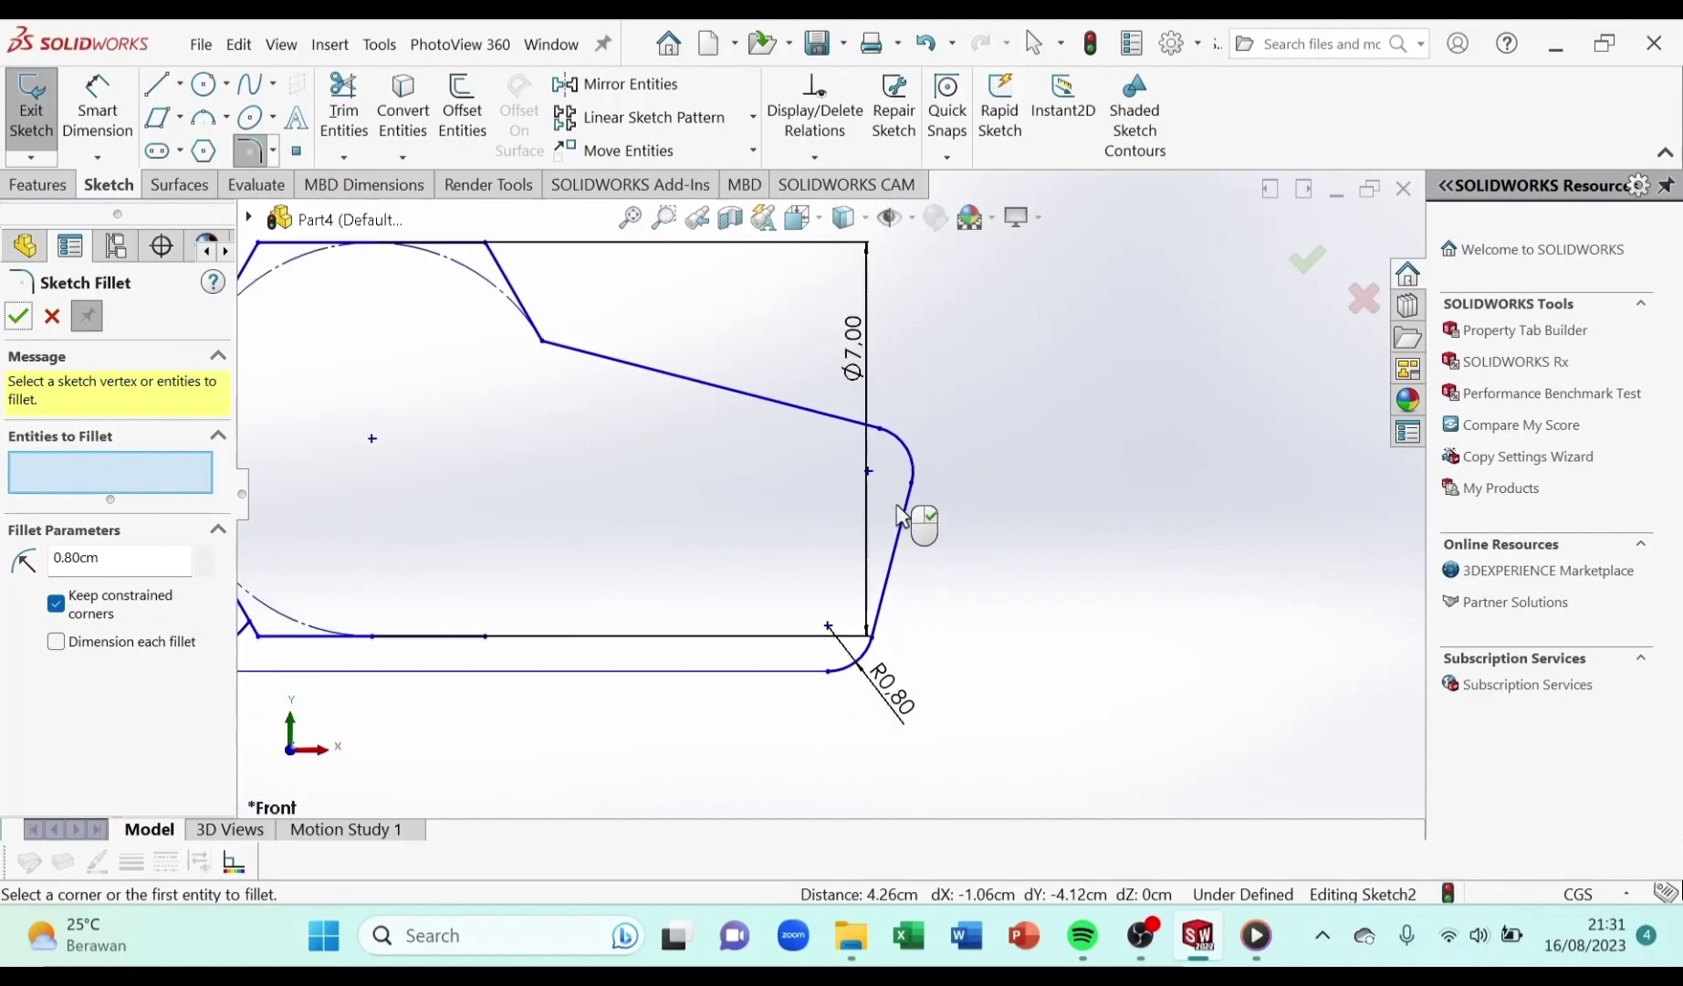
pyautogui.click(18, 318)
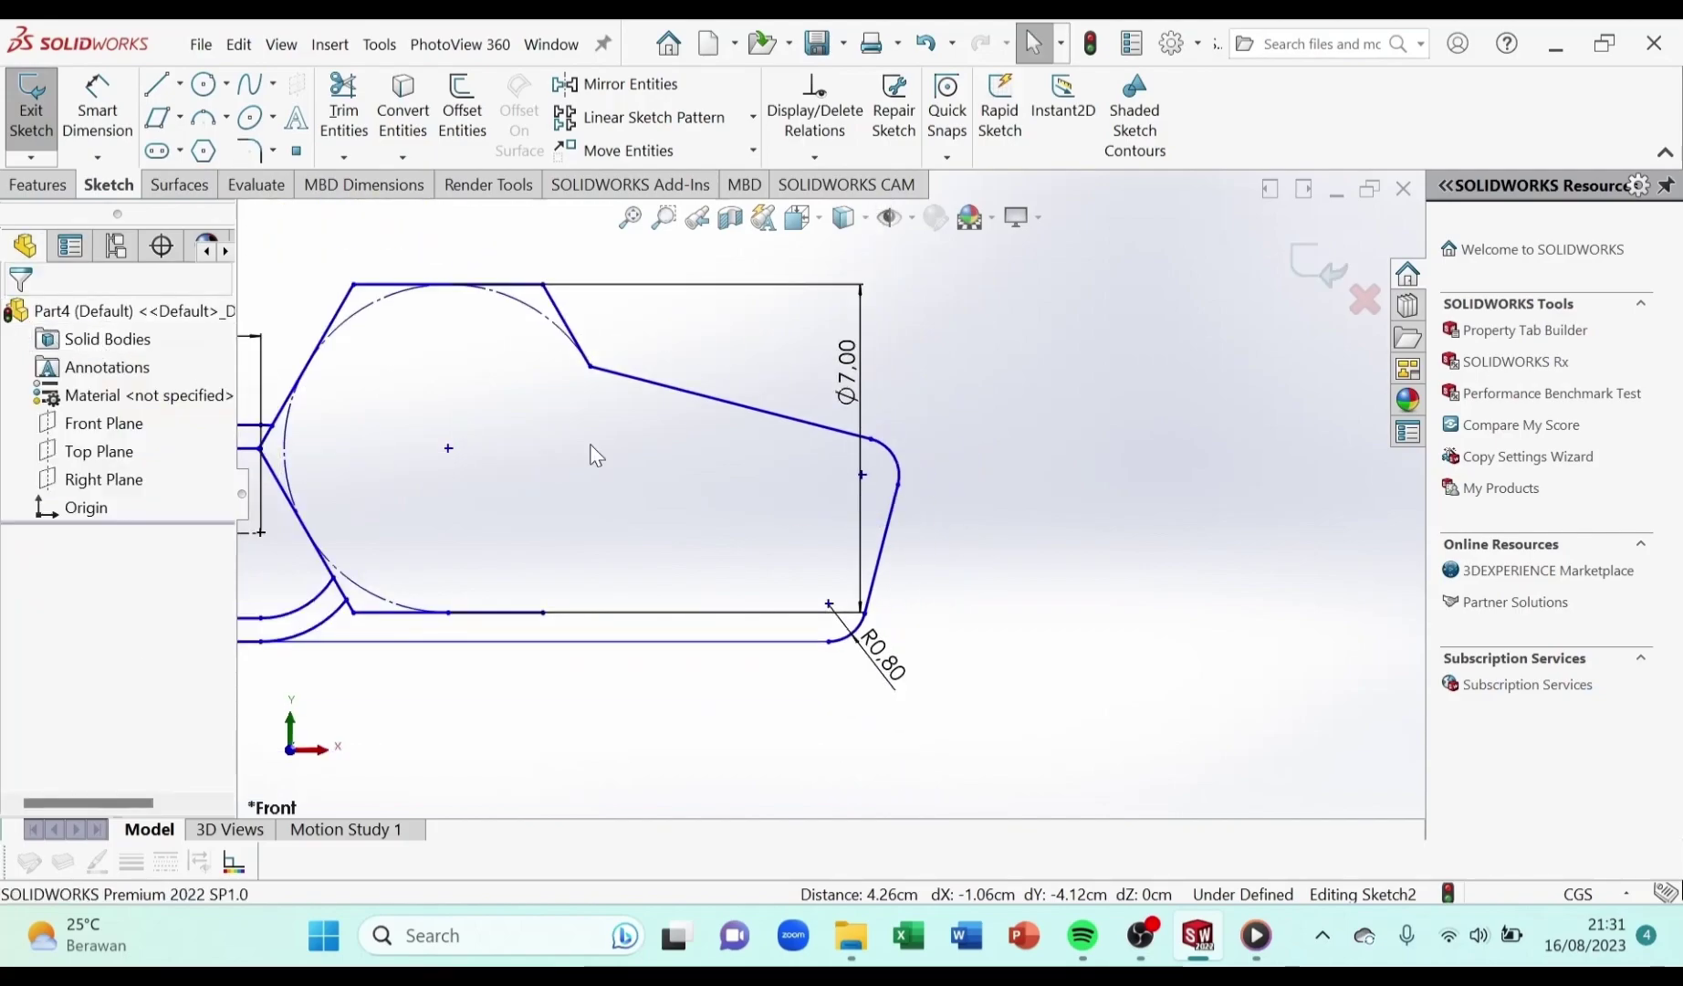
# Sketch a parallelogram about 6 cm by 3.5 cm inside the head, starting just below the notch vertex and following the slanted line
pyautogui.scroll(3, 699, 474)
pyautogui.scroll(-3, 826, 518)
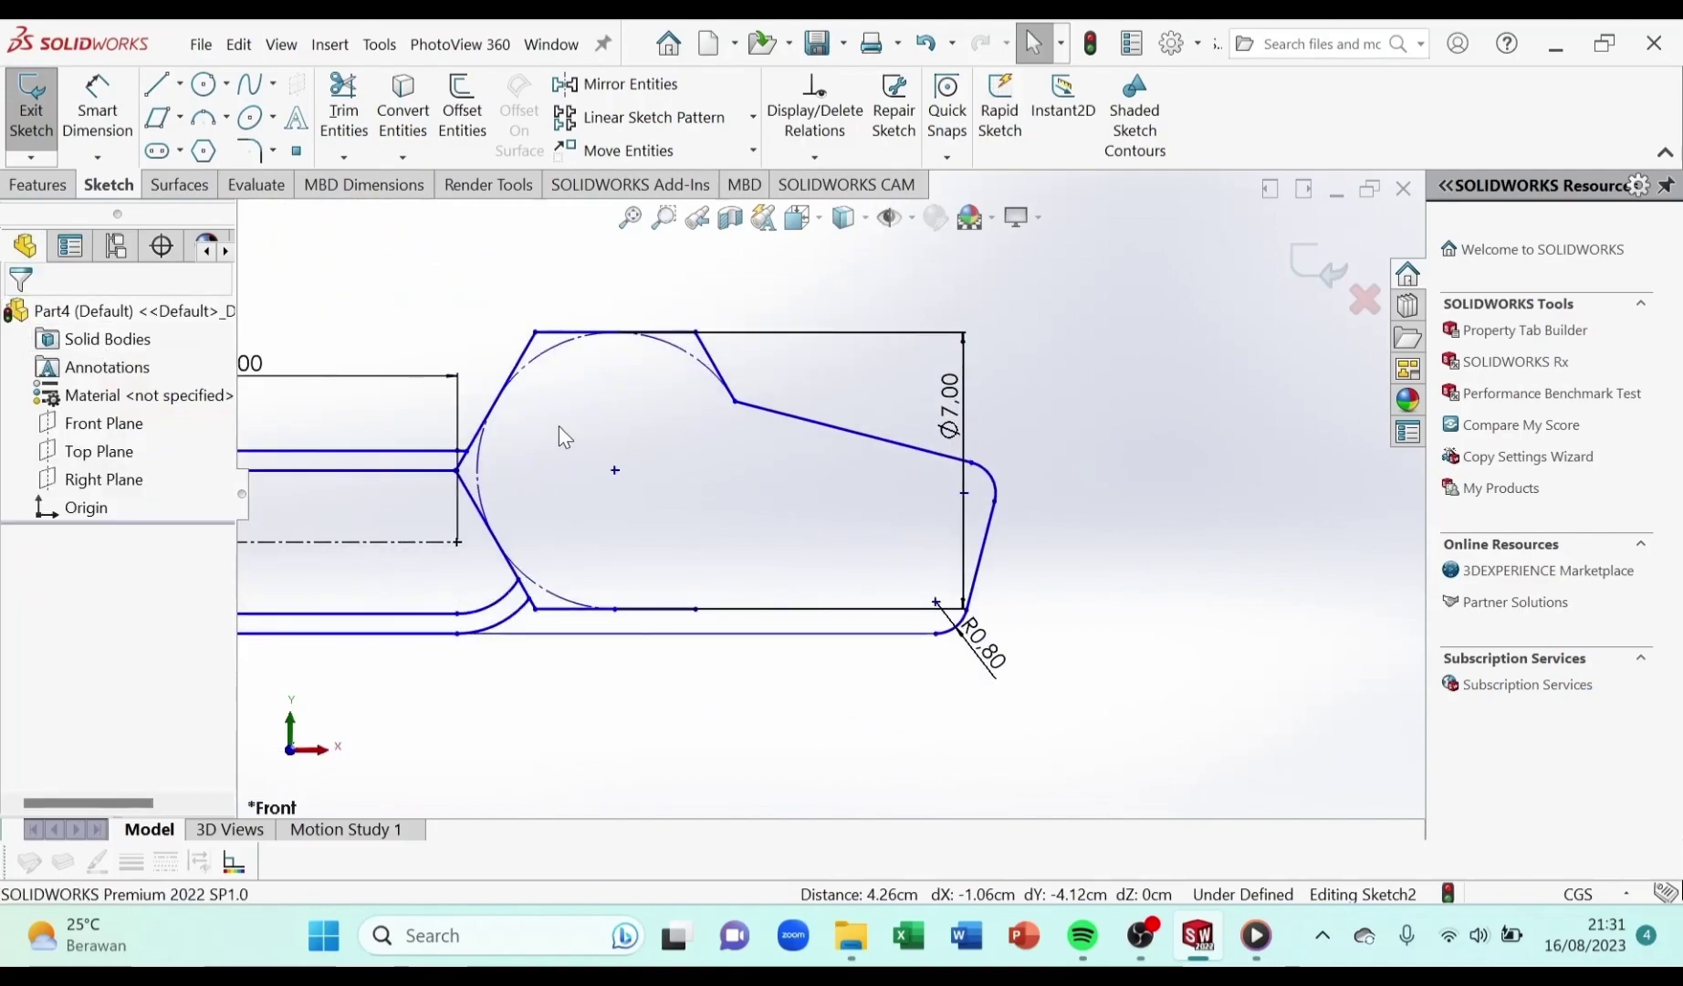
pyautogui.click(179, 121)
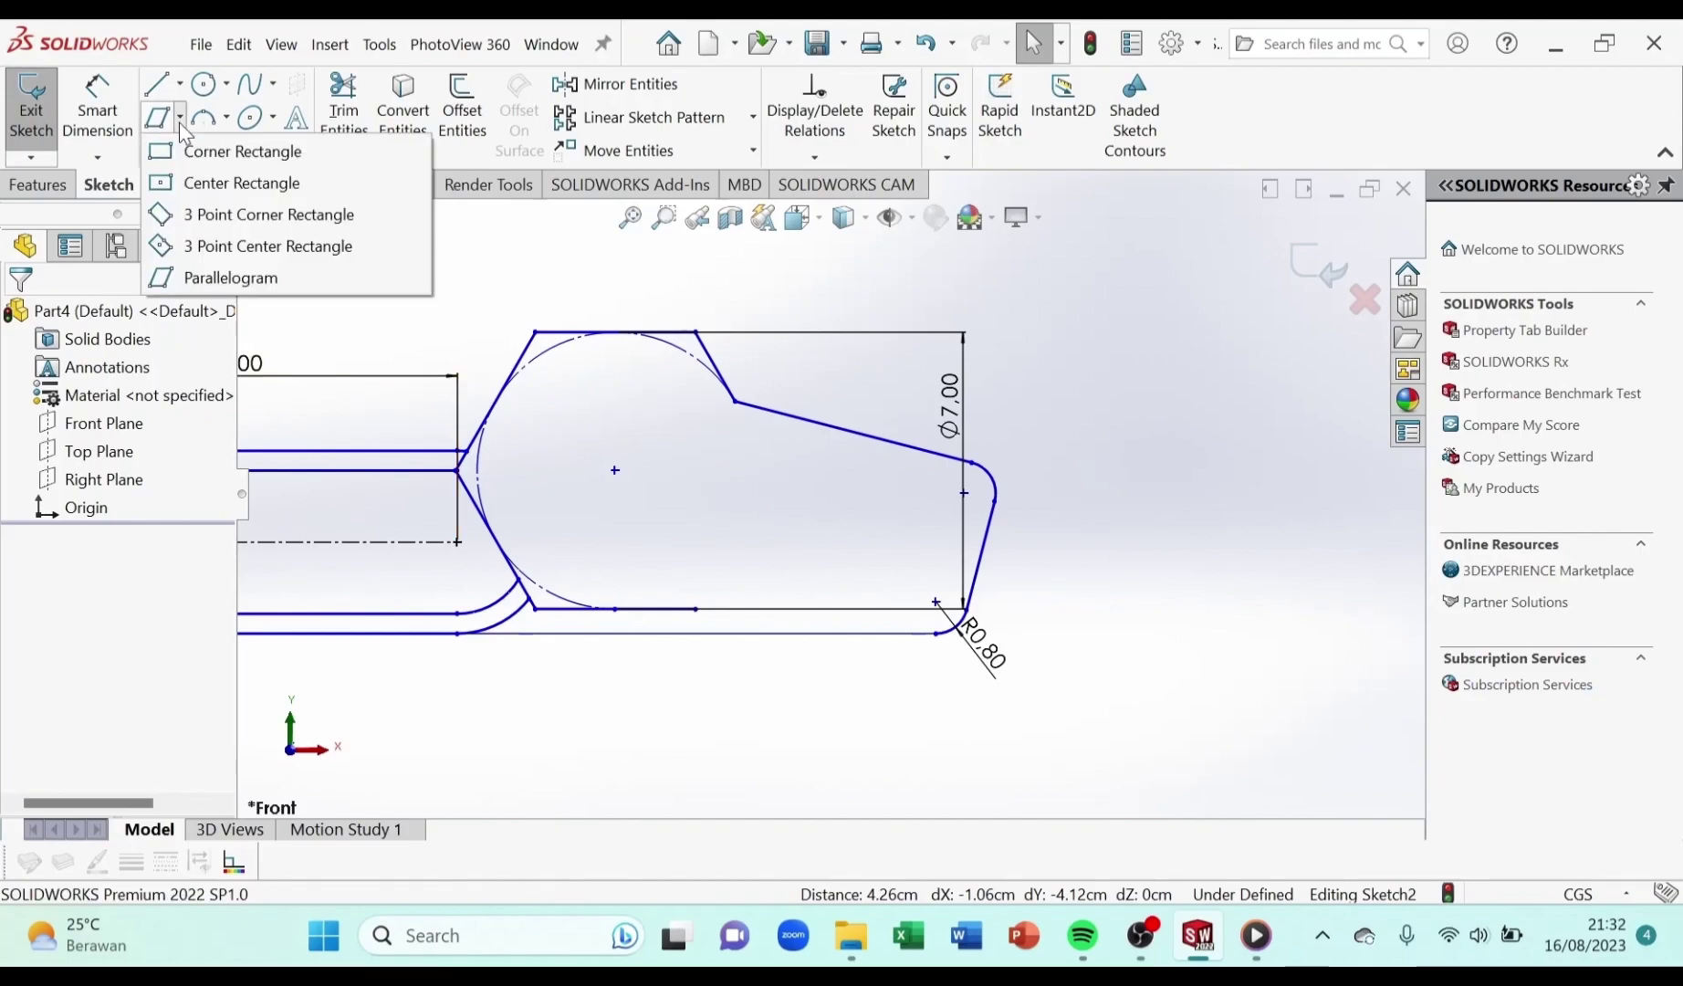
pyautogui.click(228, 279)
pyautogui.scroll(-4, 733, 449)
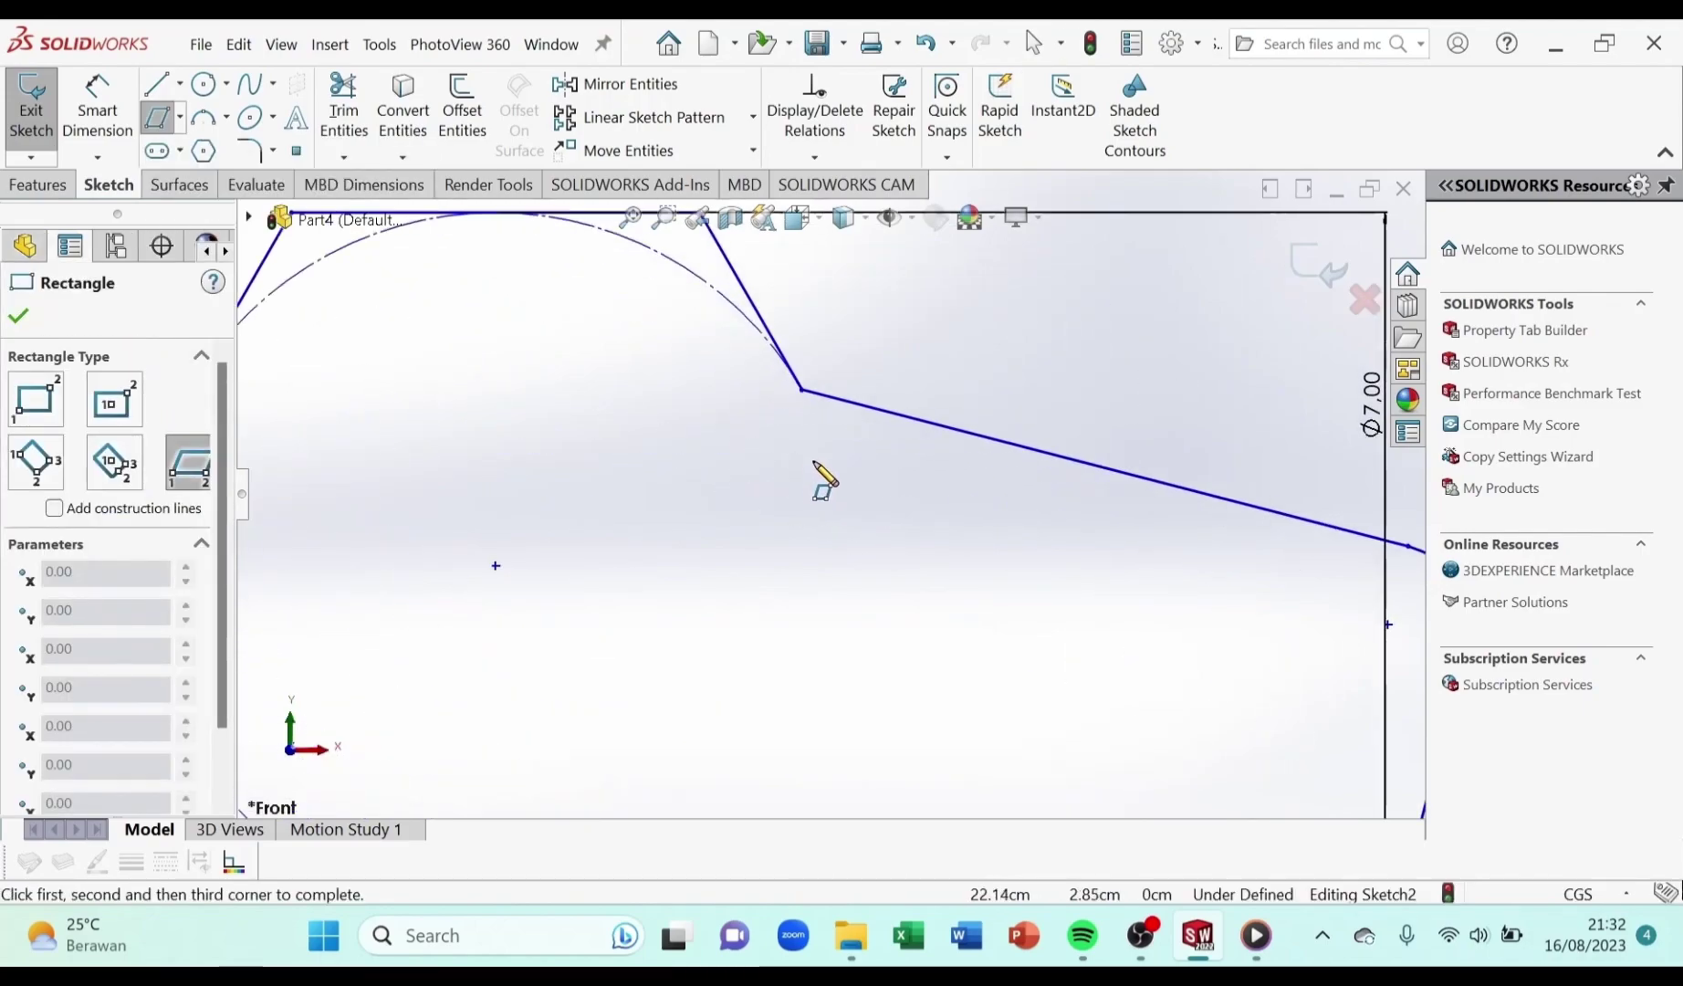
pyautogui.scroll(3, 818, 478)
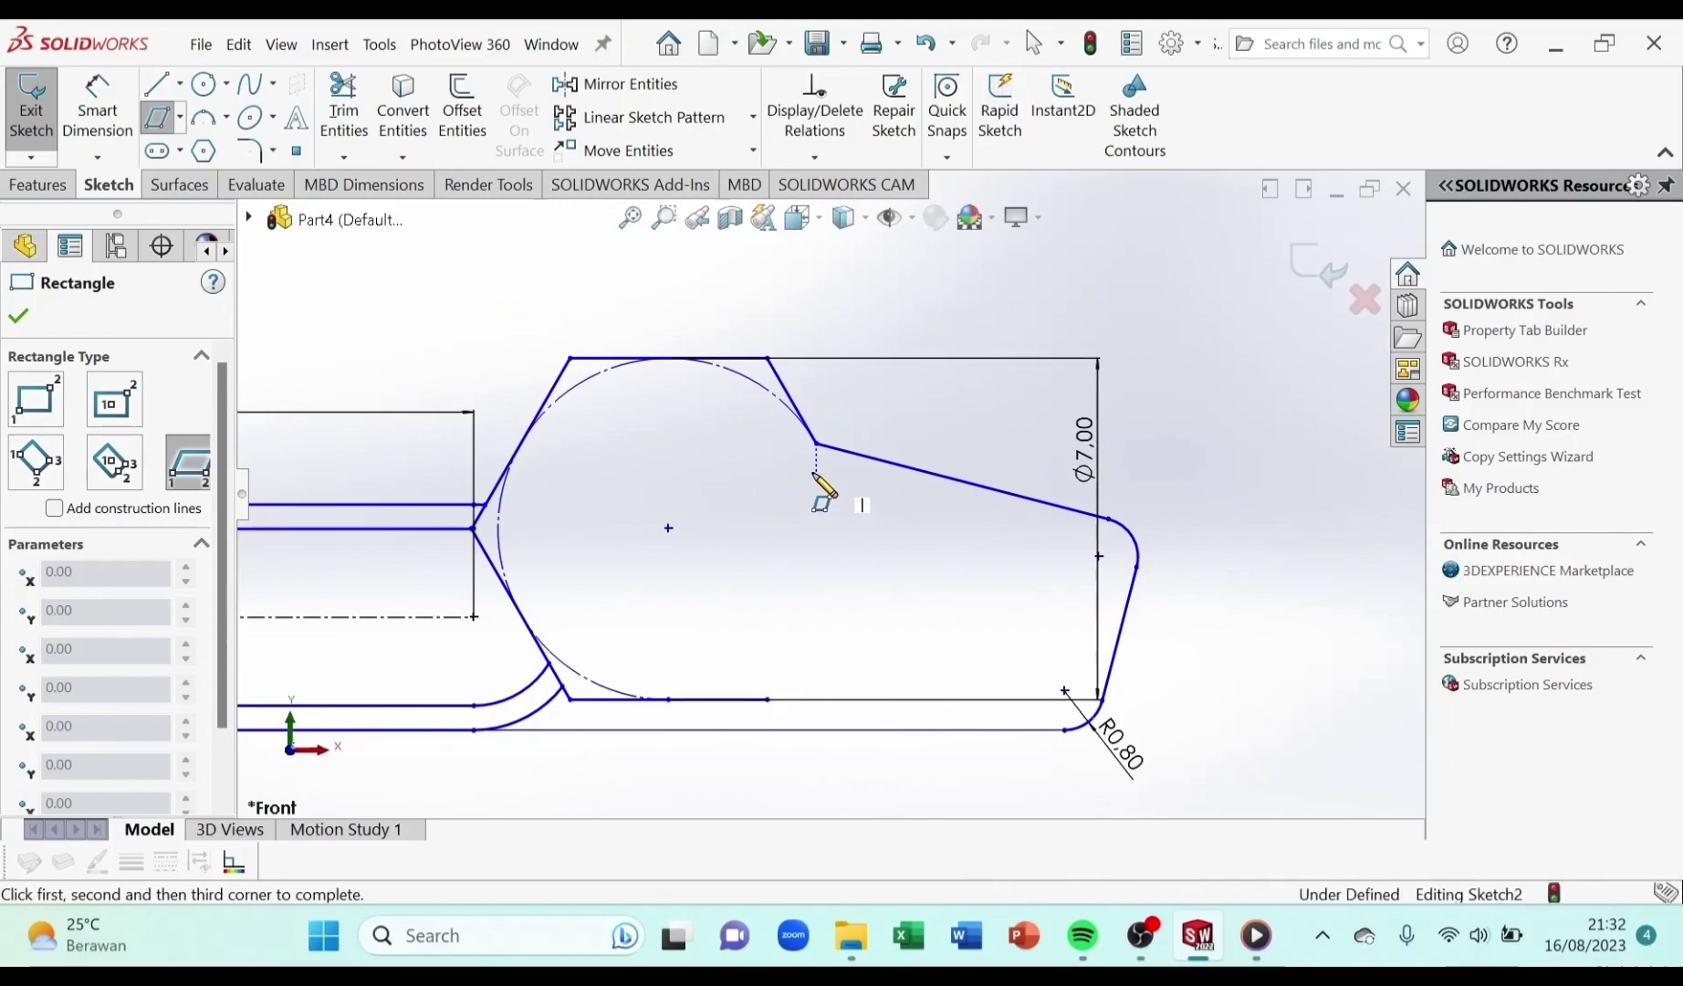
pyautogui.click(817, 474)
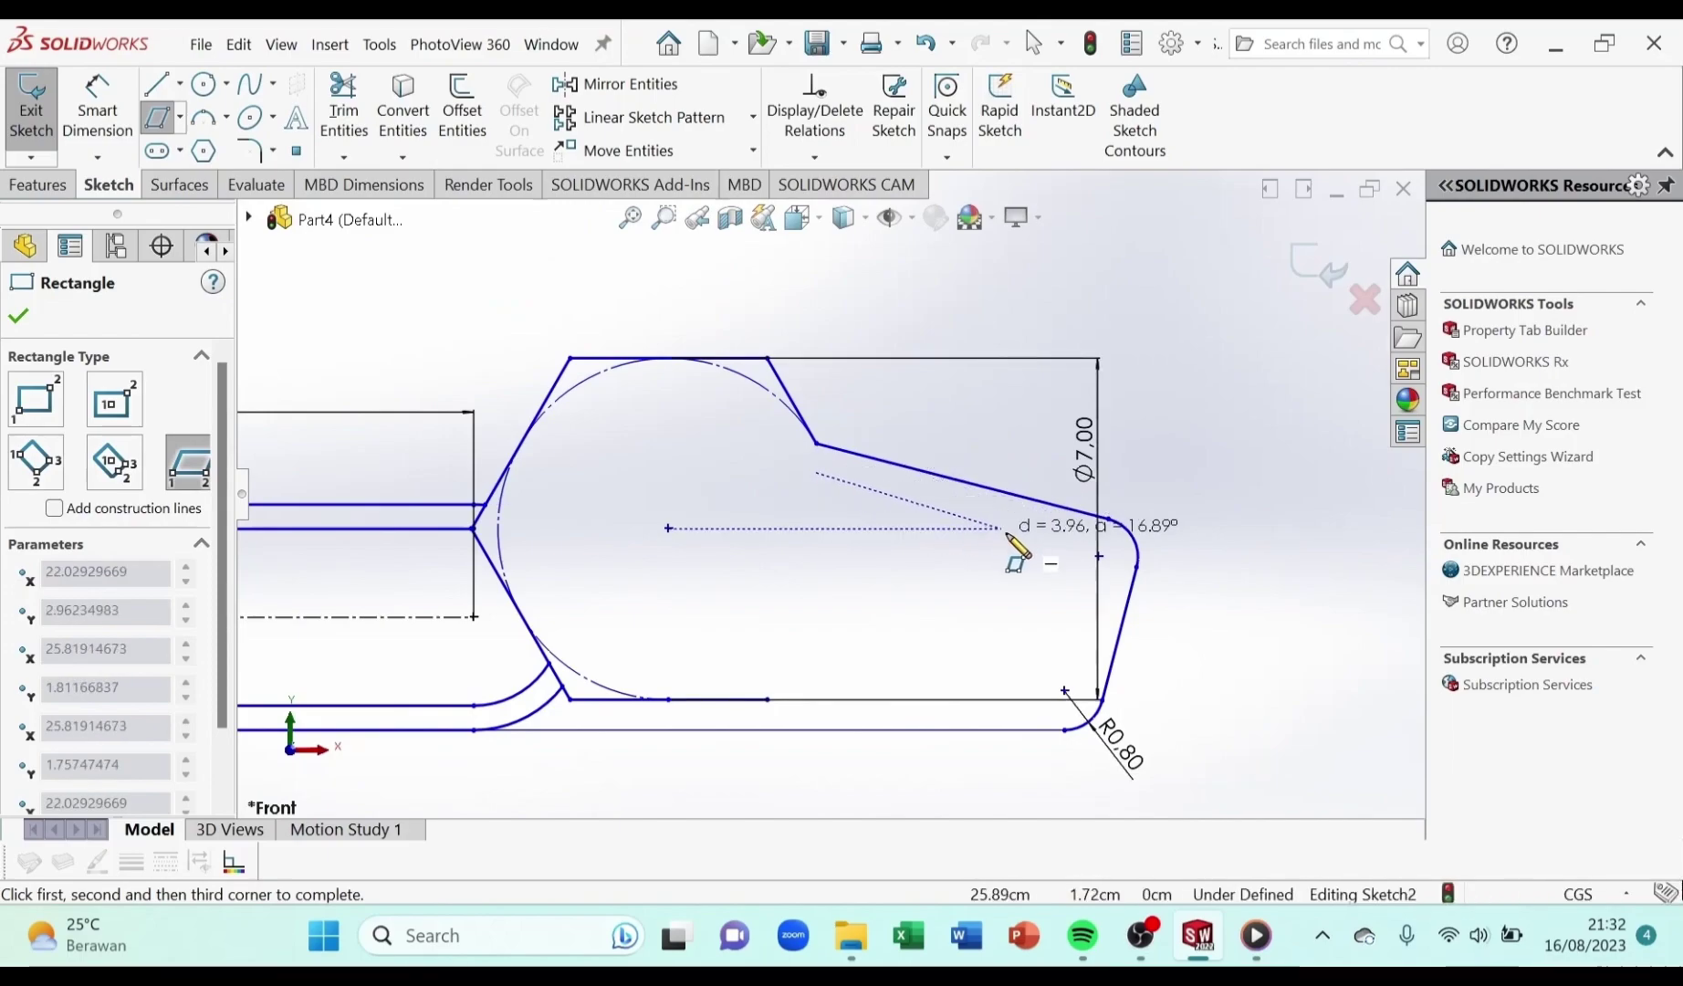
pyautogui.click(1099, 554)
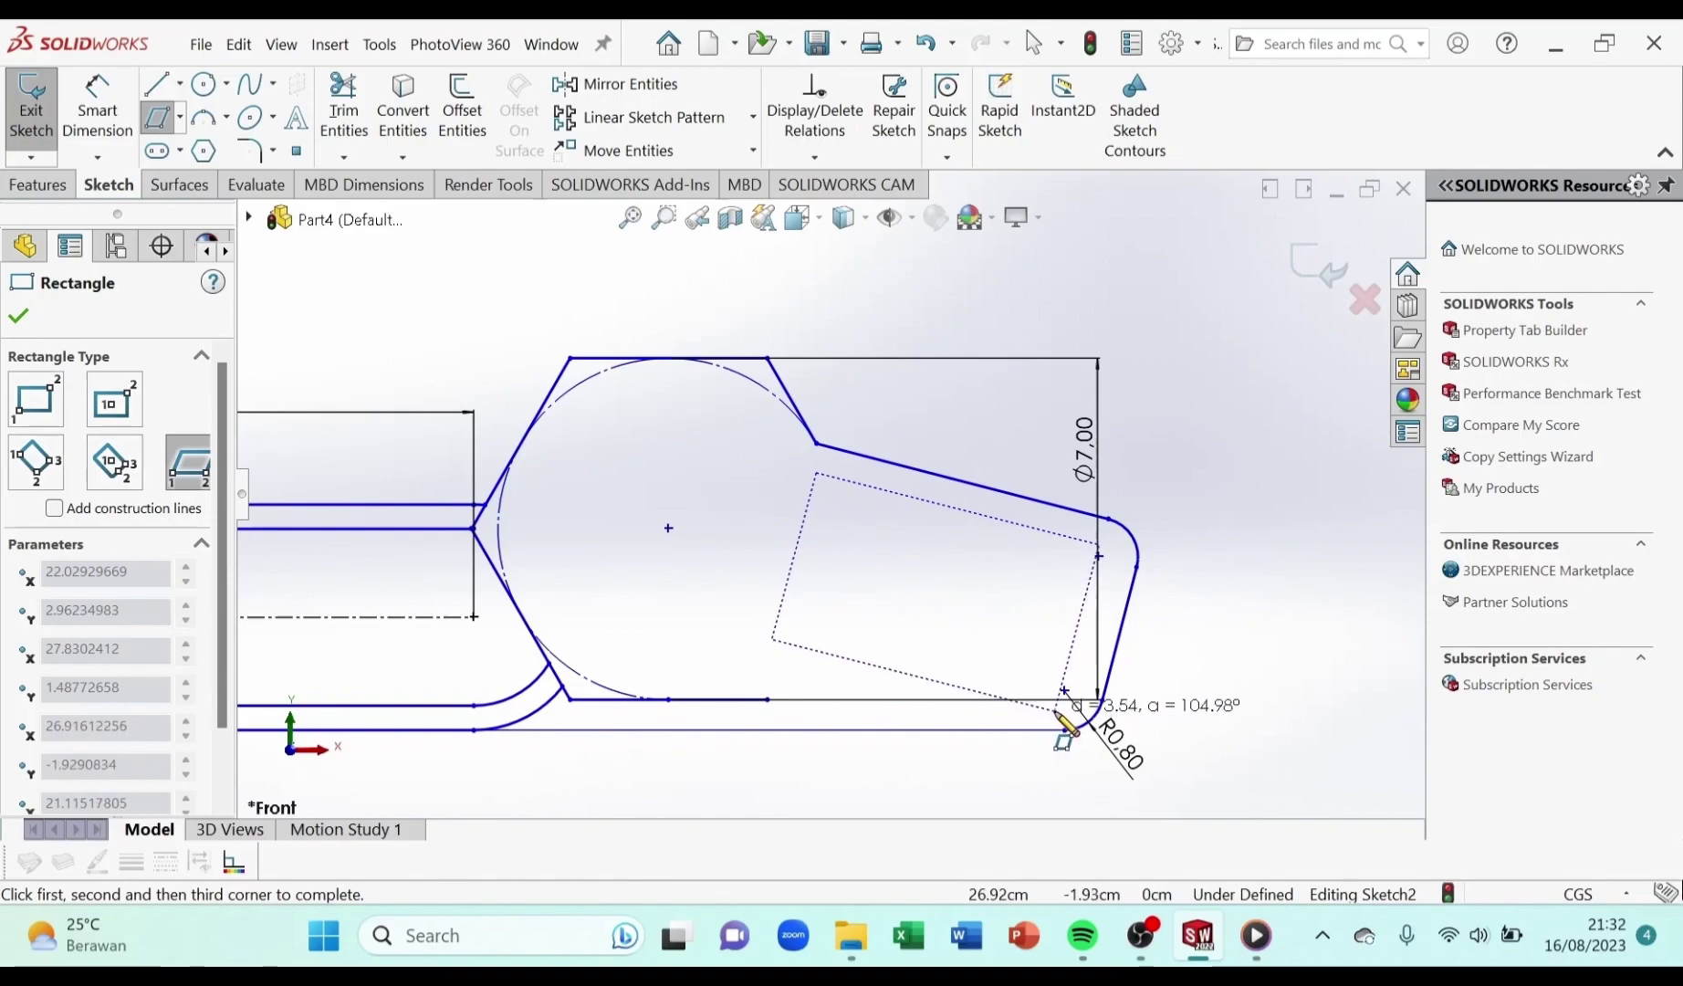
pyautogui.click(1057, 710)
pyautogui.rightClick(1059, 710)
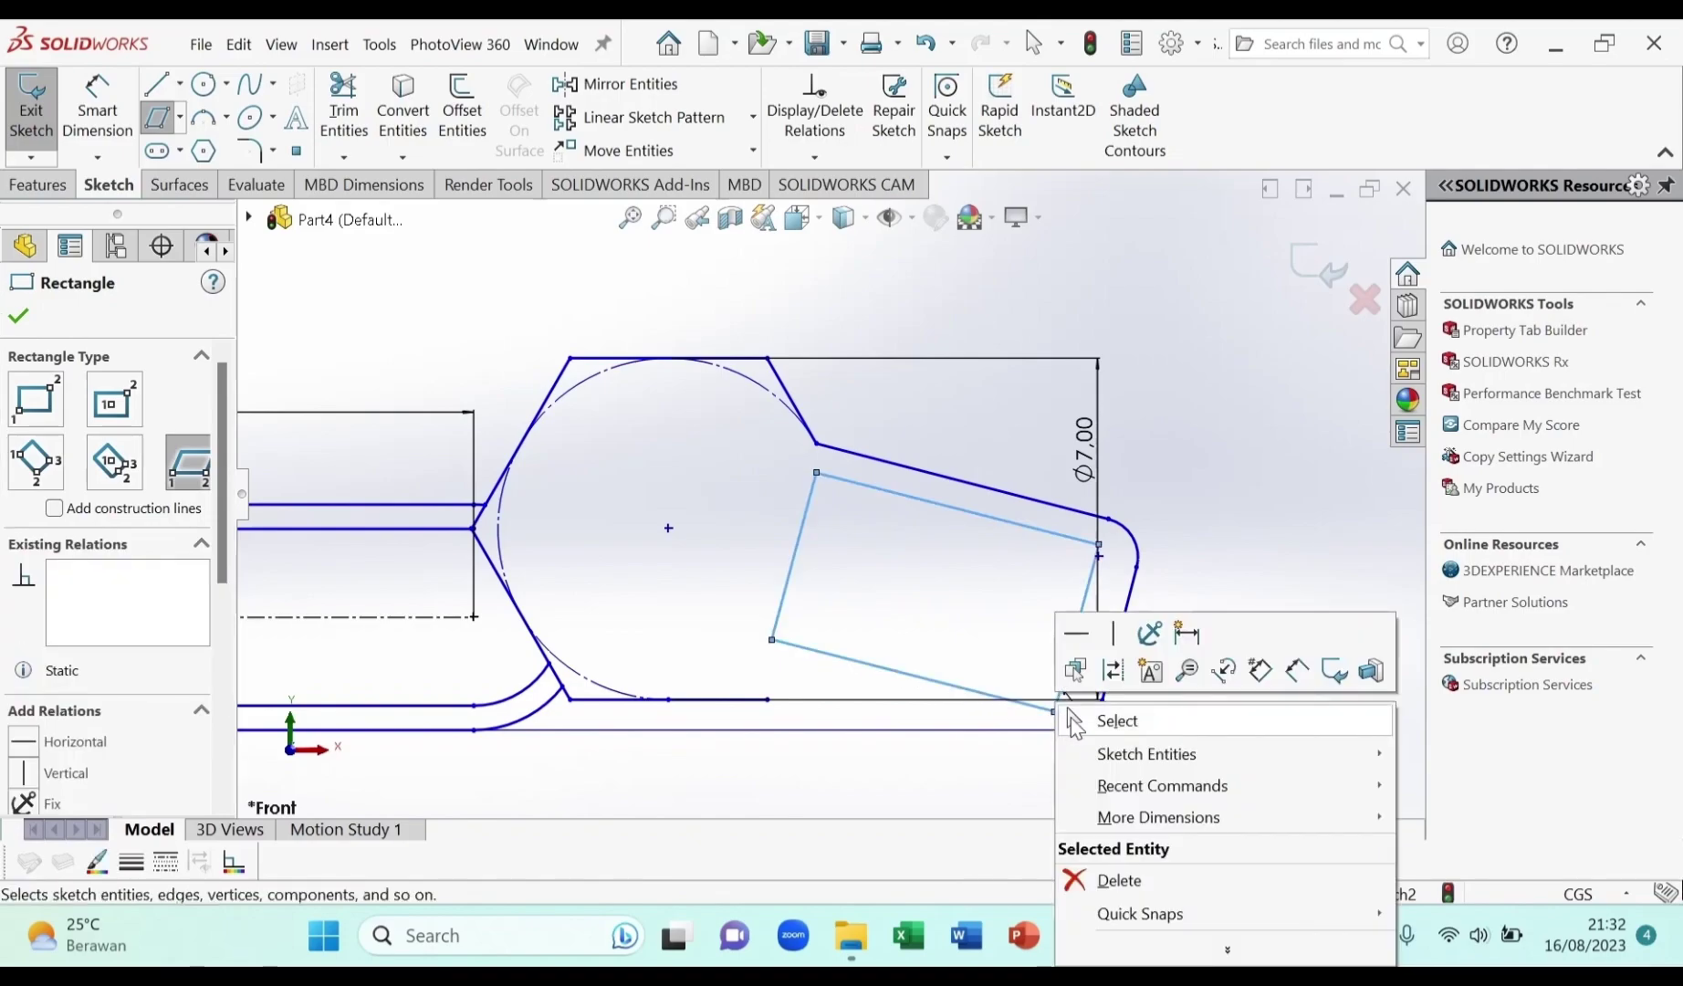
pyautogui.click(1080, 721)
# Dimension the vertical distance between the parallelogram's upper-left corner and the notch vertex above it as 0.5 cm
pyautogui.scroll(2, 847, 556)
pyautogui.scroll(-2, 847, 556)
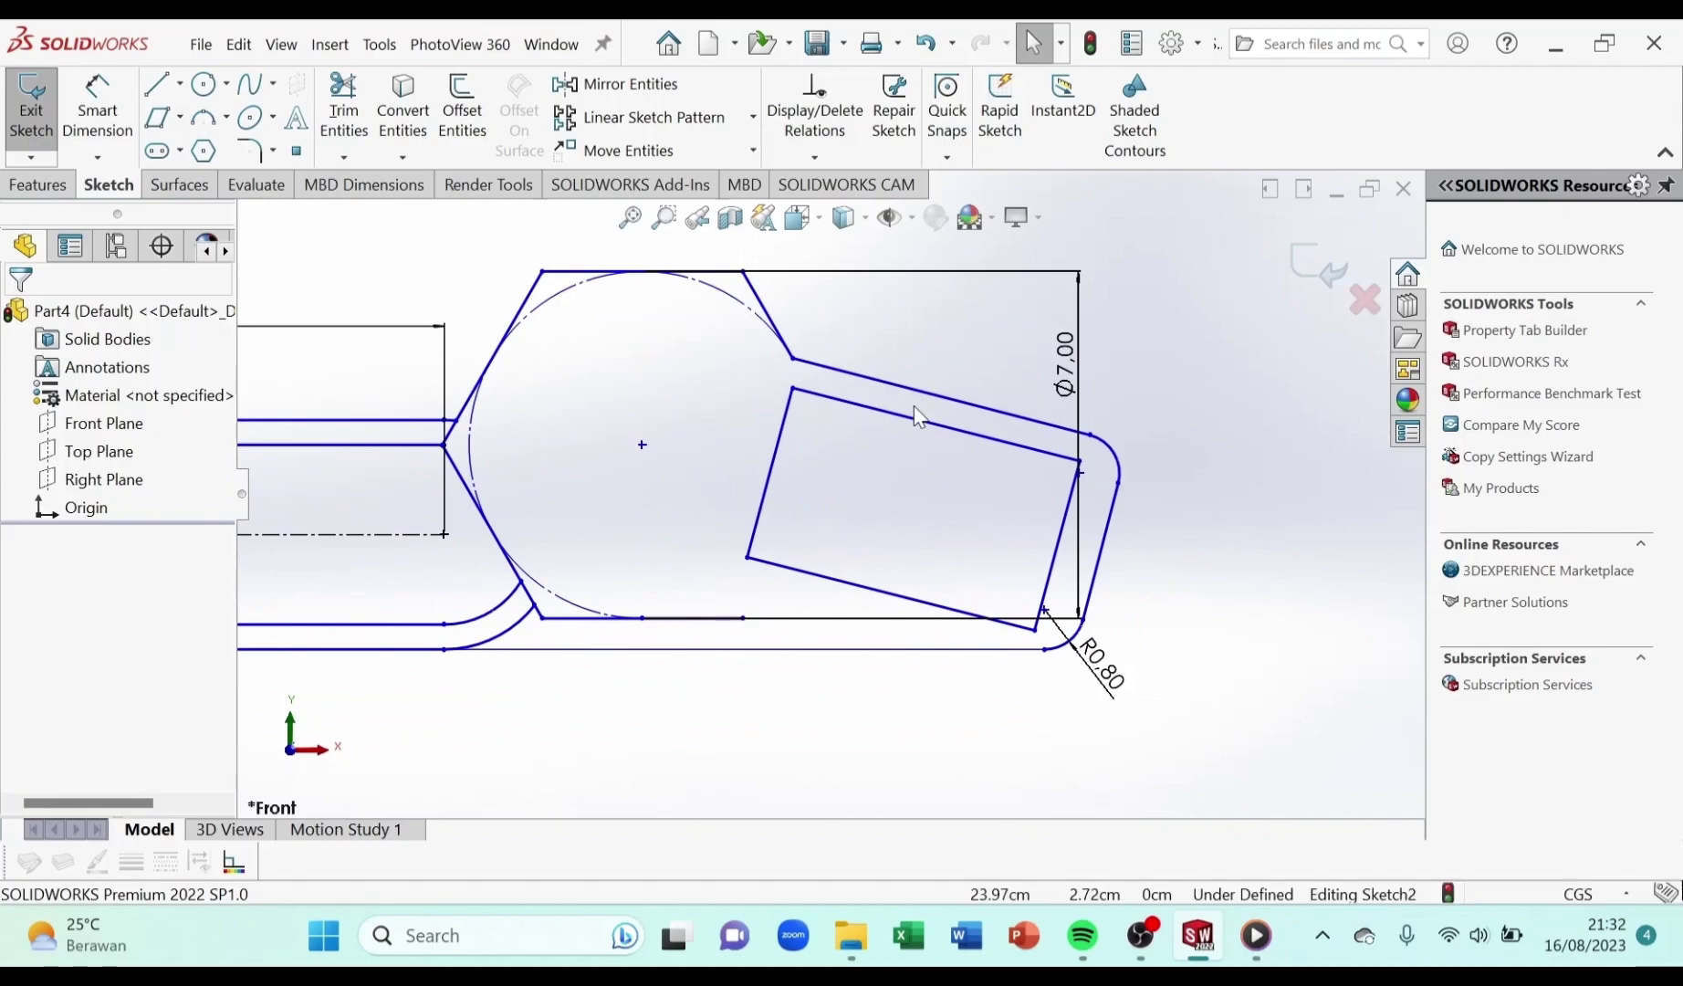
pyautogui.scroll(-1, 993, 436)
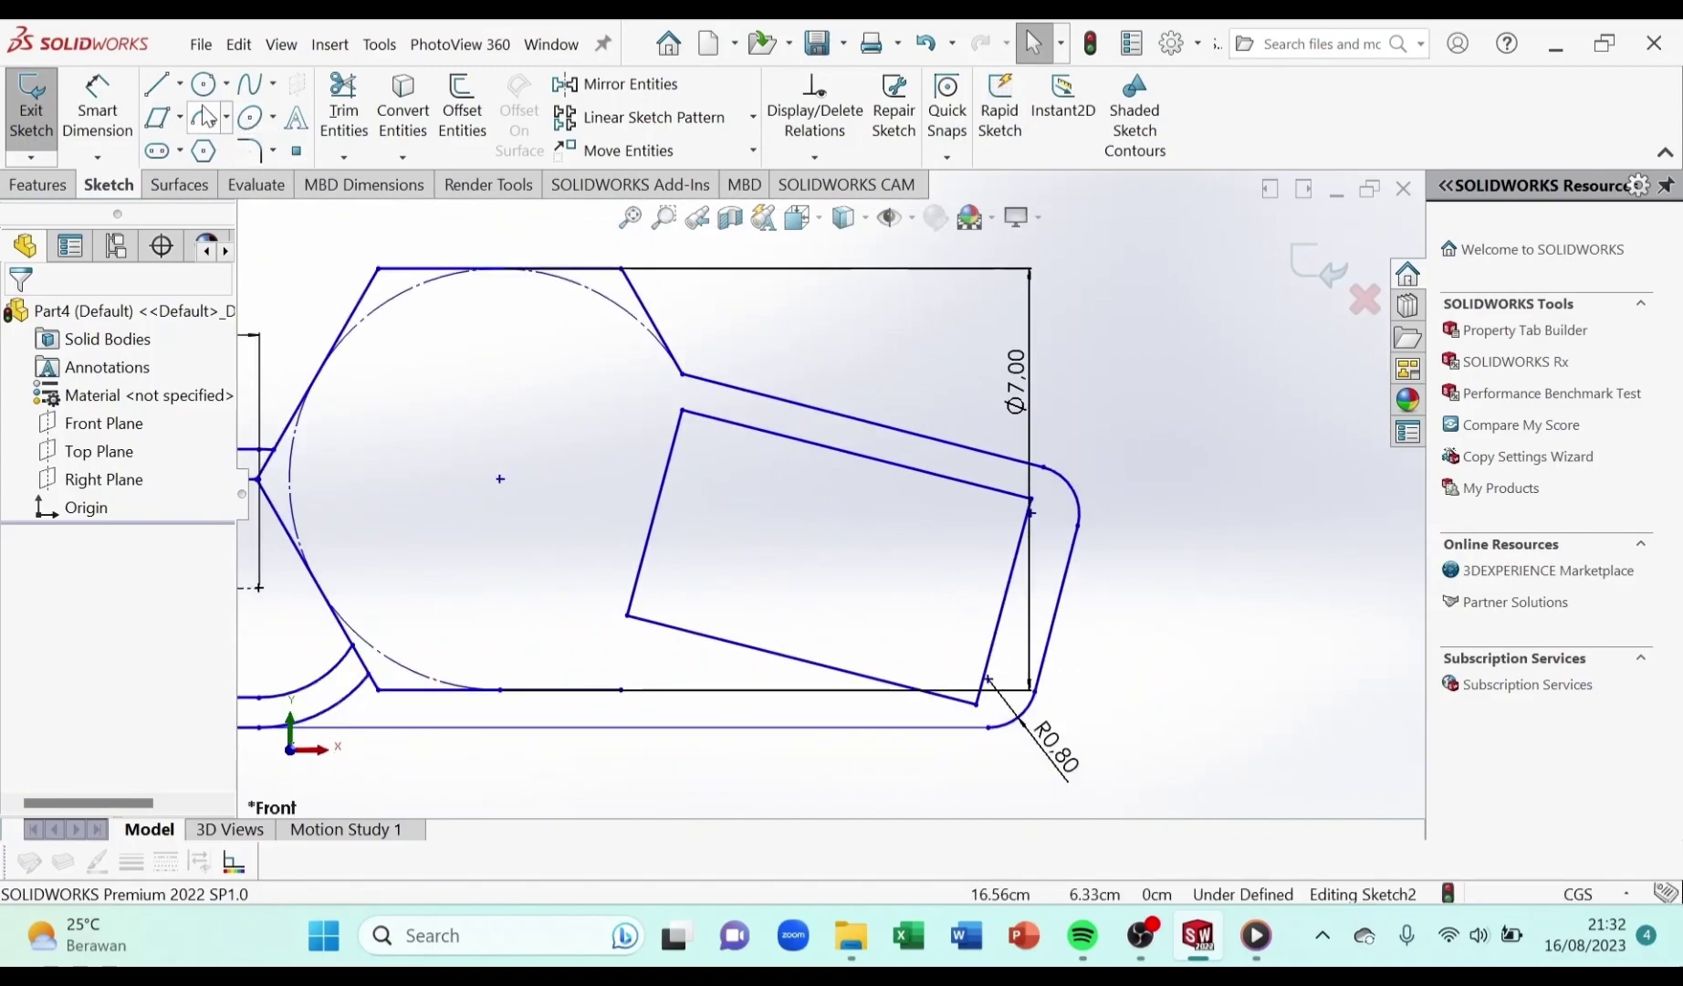
pyautogui.click(96, 114)
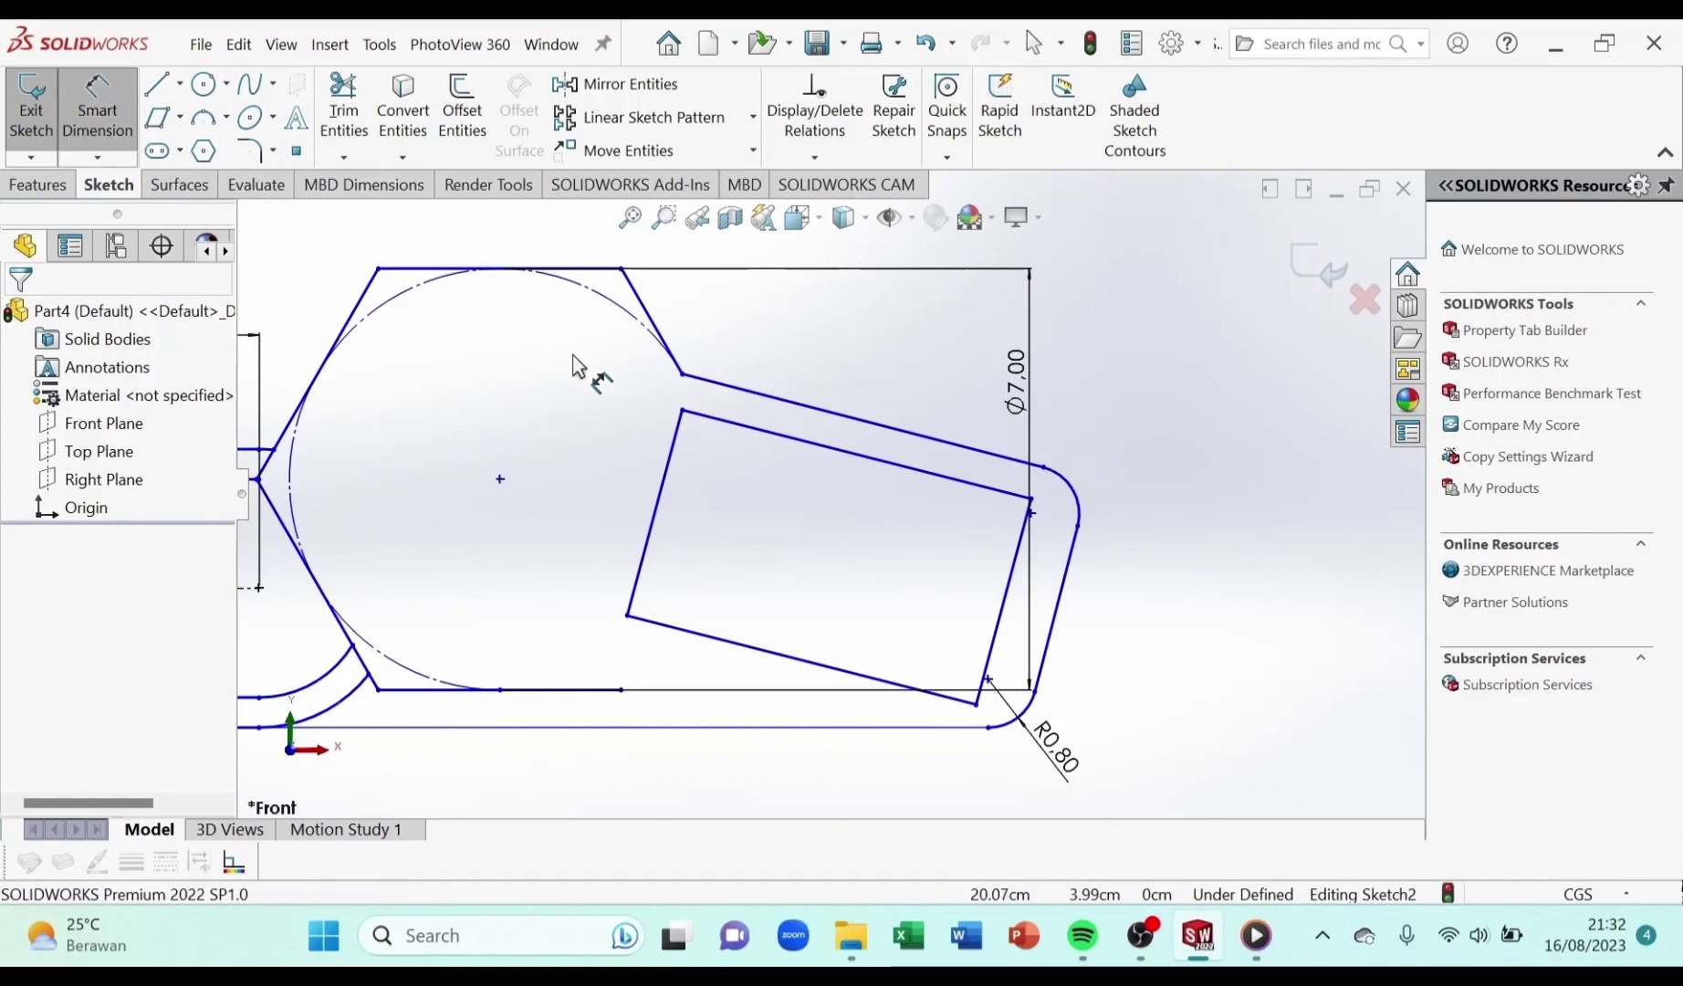
pyautogui.click(682, 412)
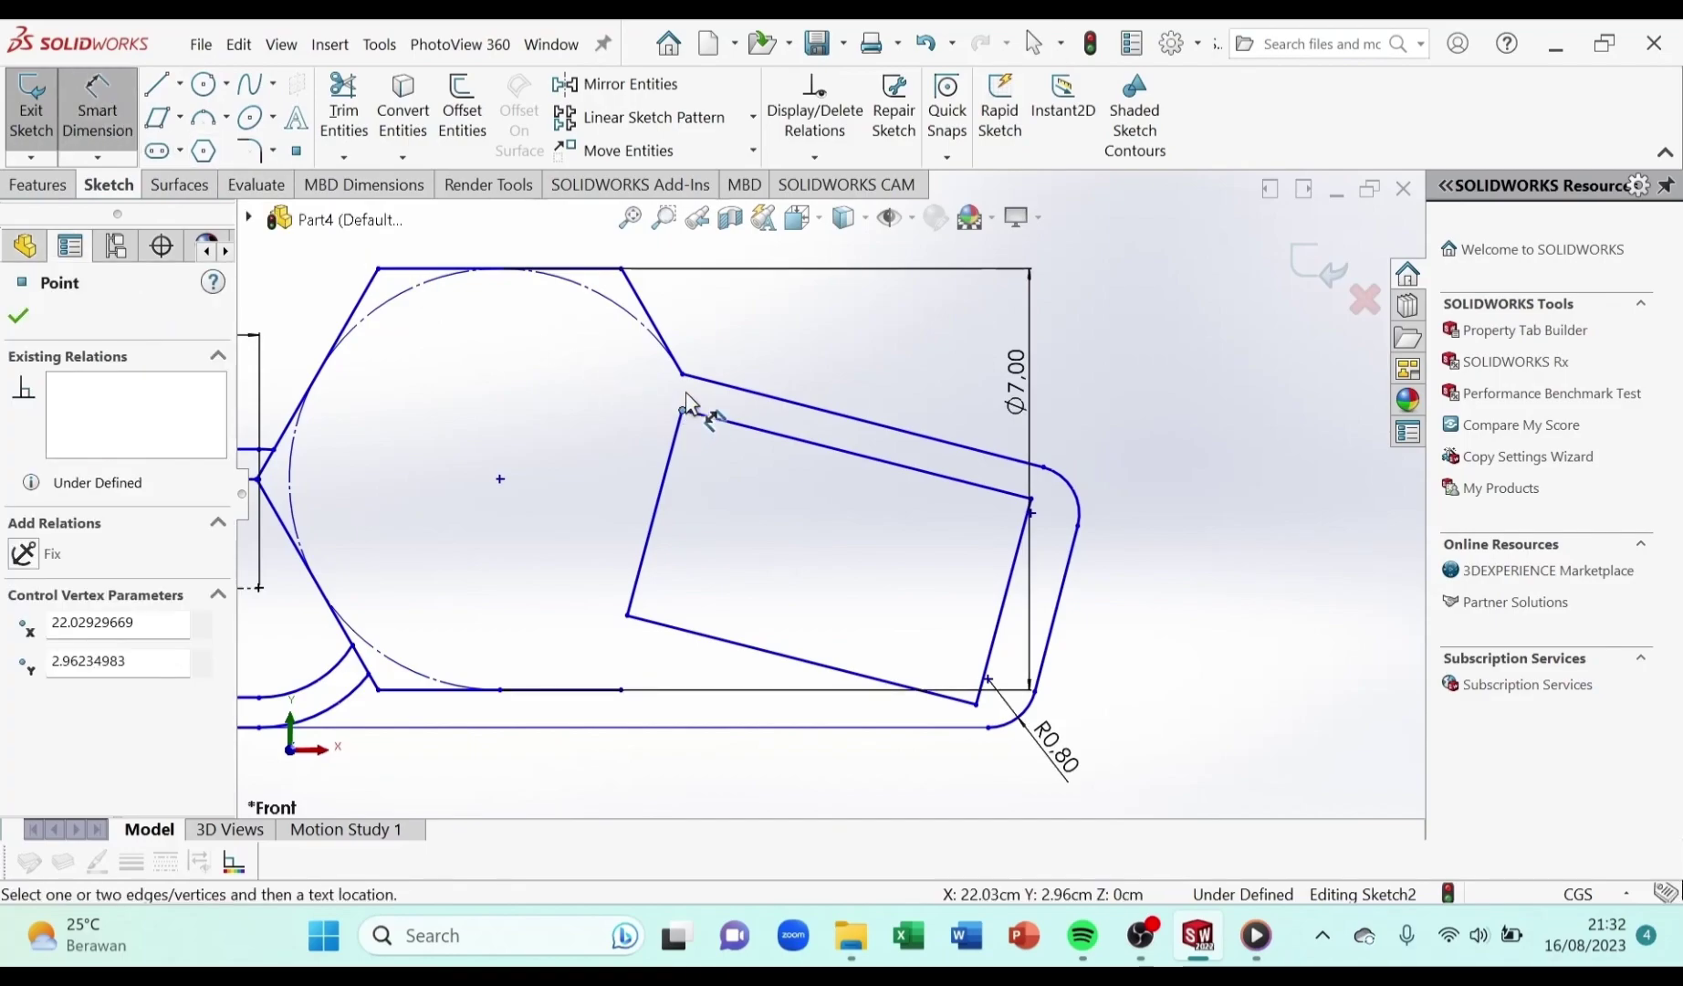
pyautogui.click(683, 375)
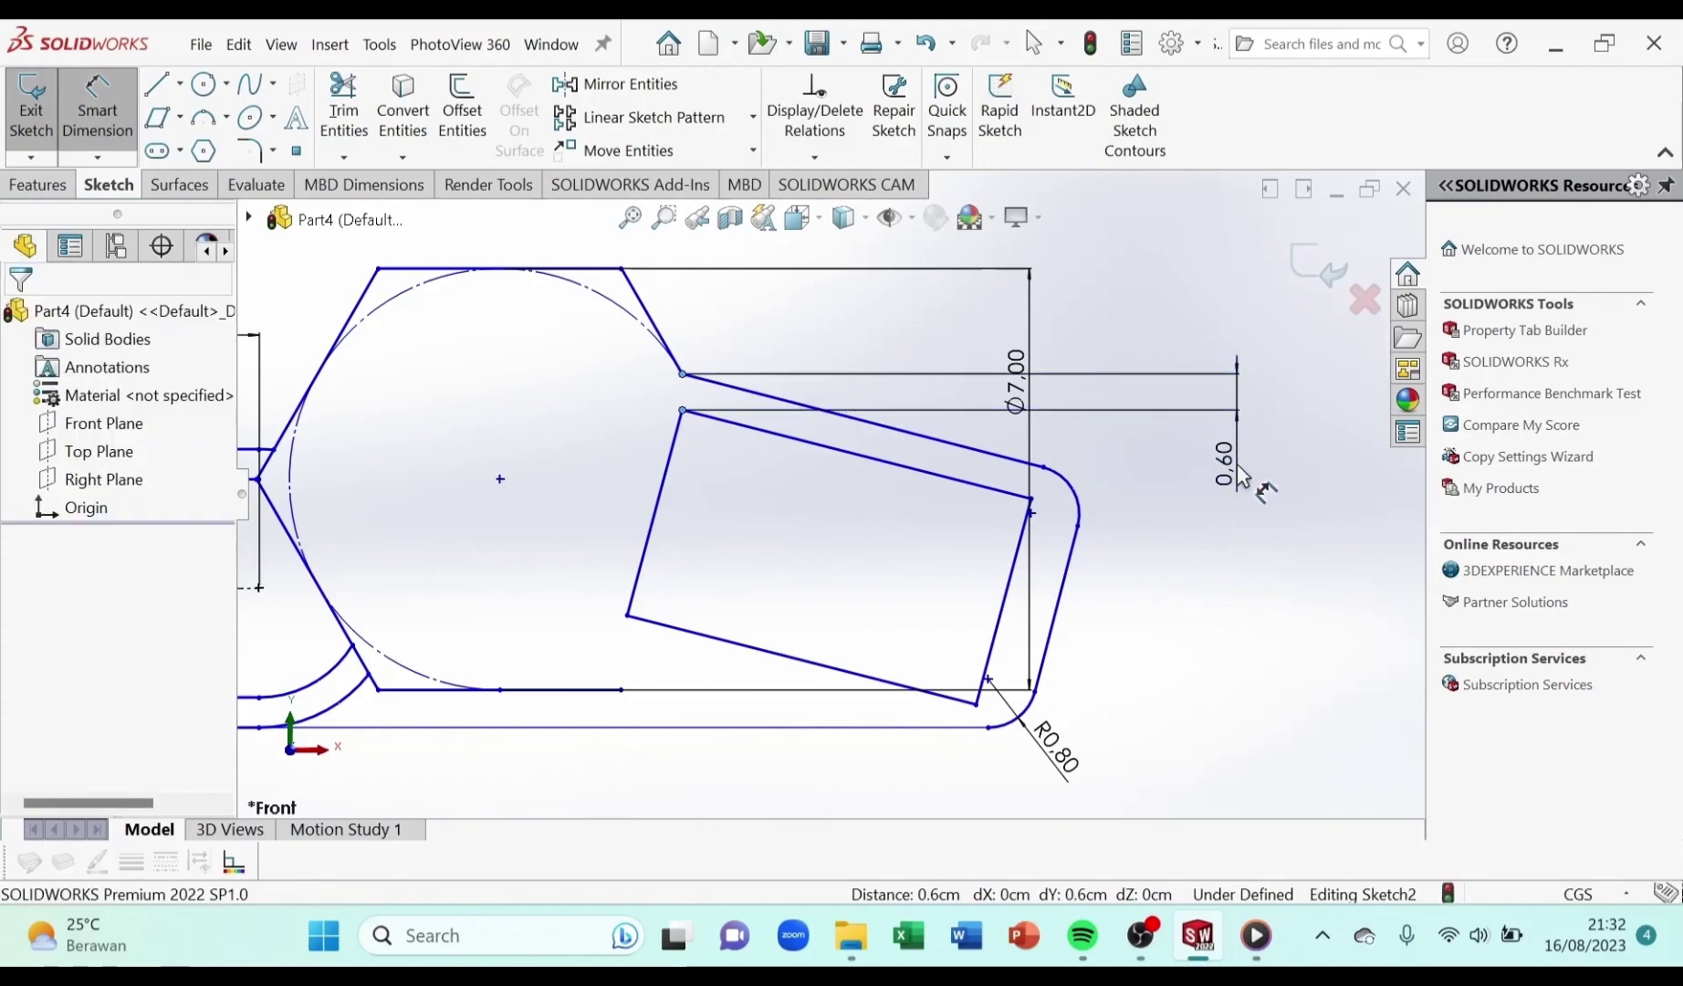
pyautogui.click(1240, 473)
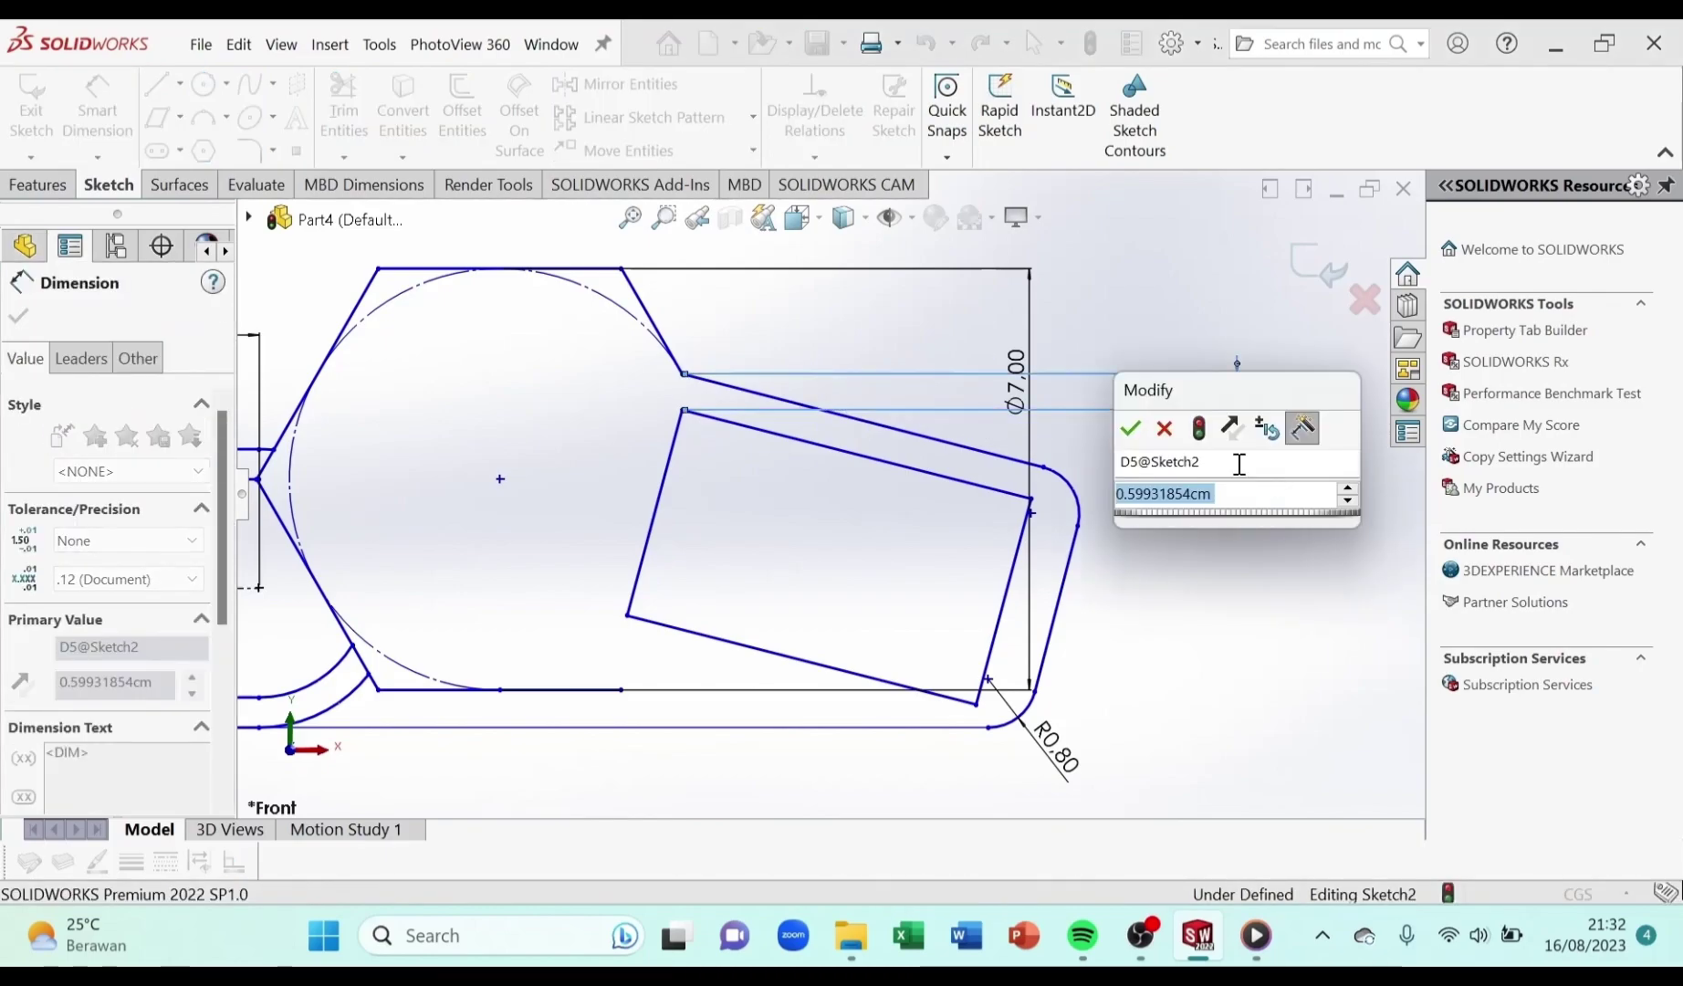
pyautogui.write('0.5')
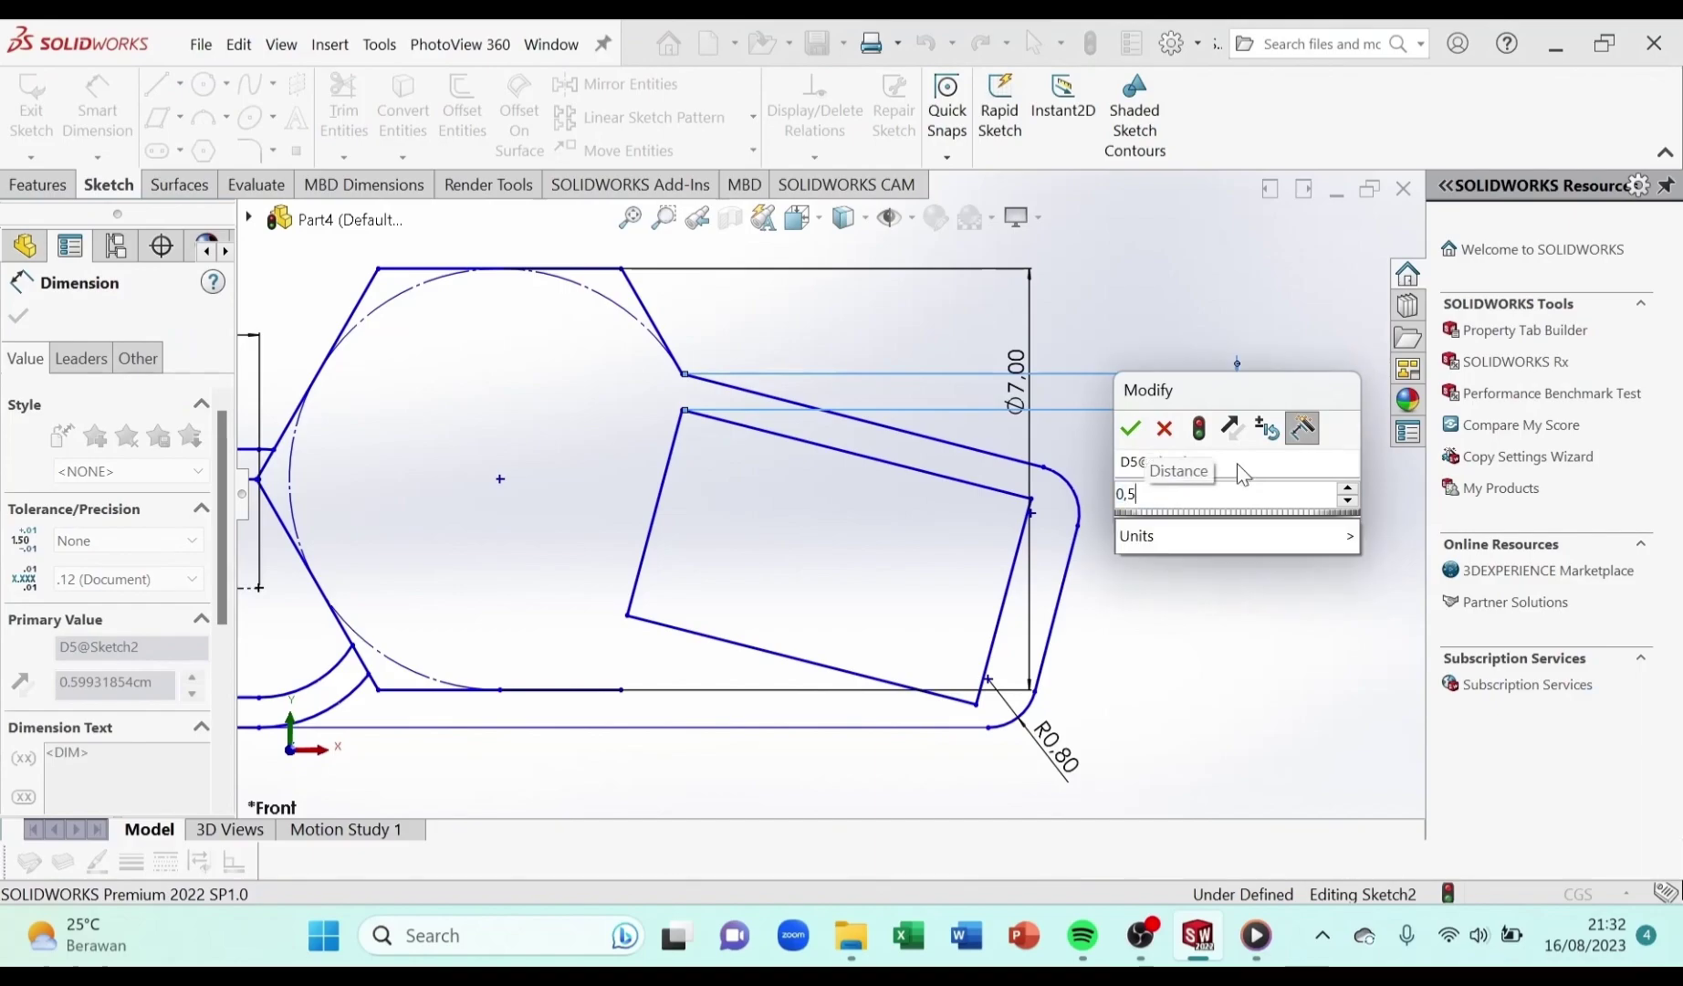
pyautogui.press('Return')
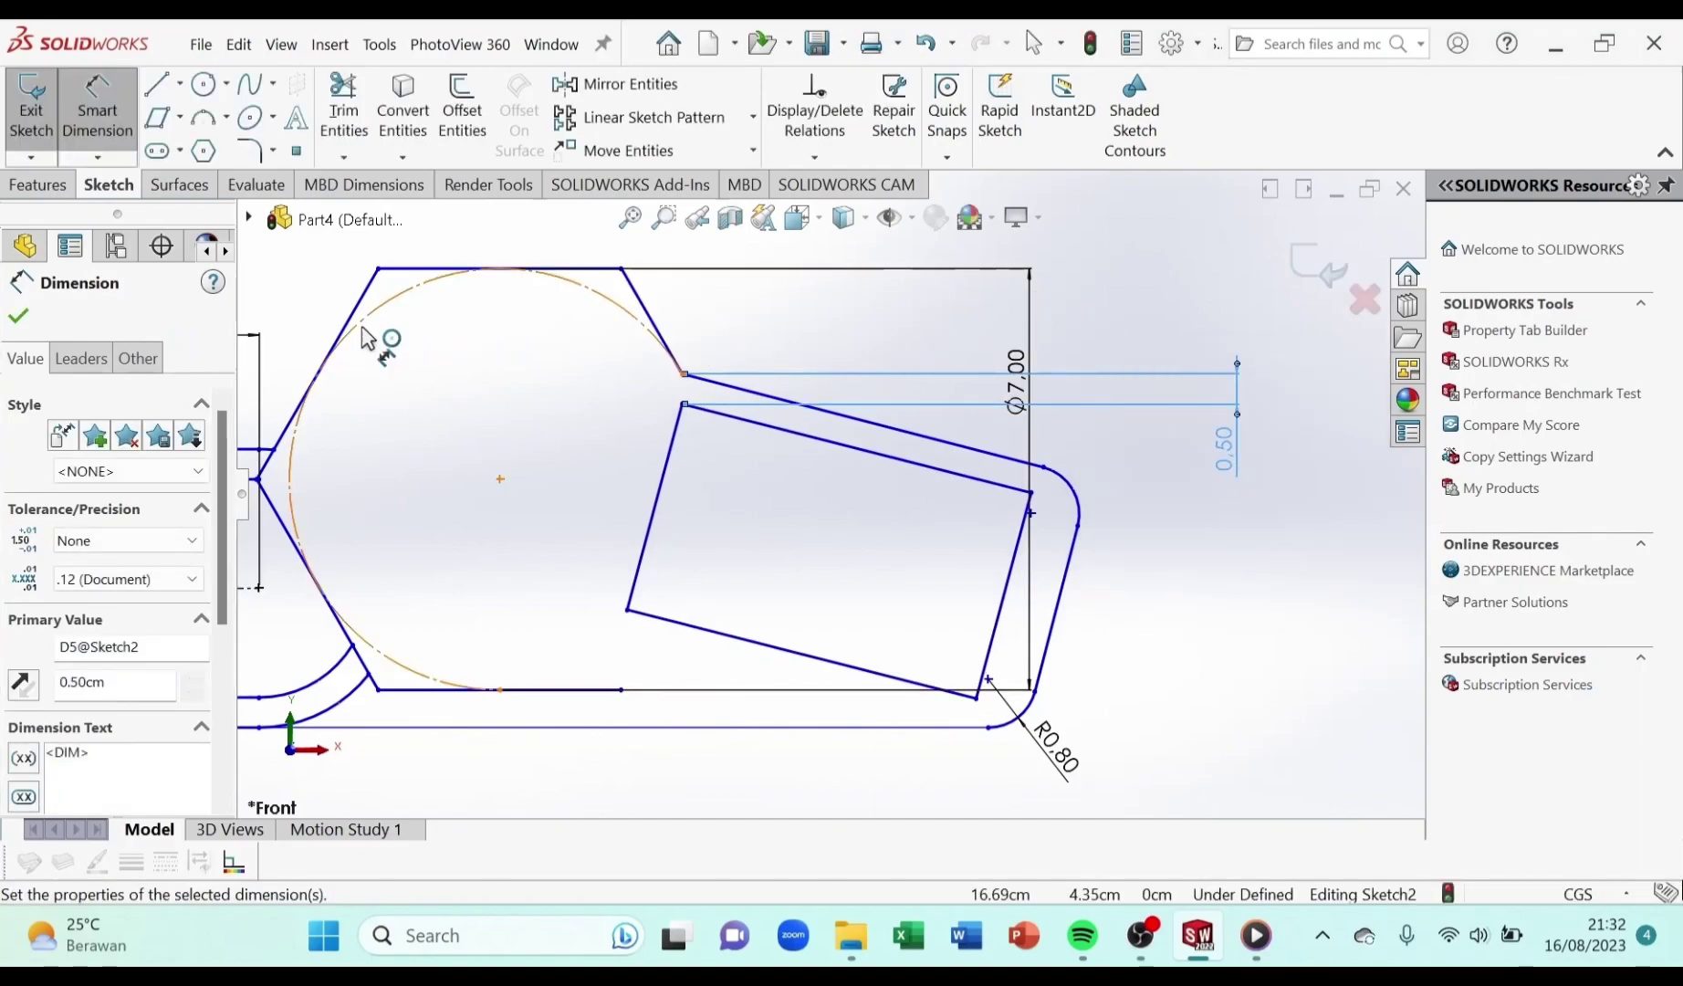
pyautogui.click(20, 317)
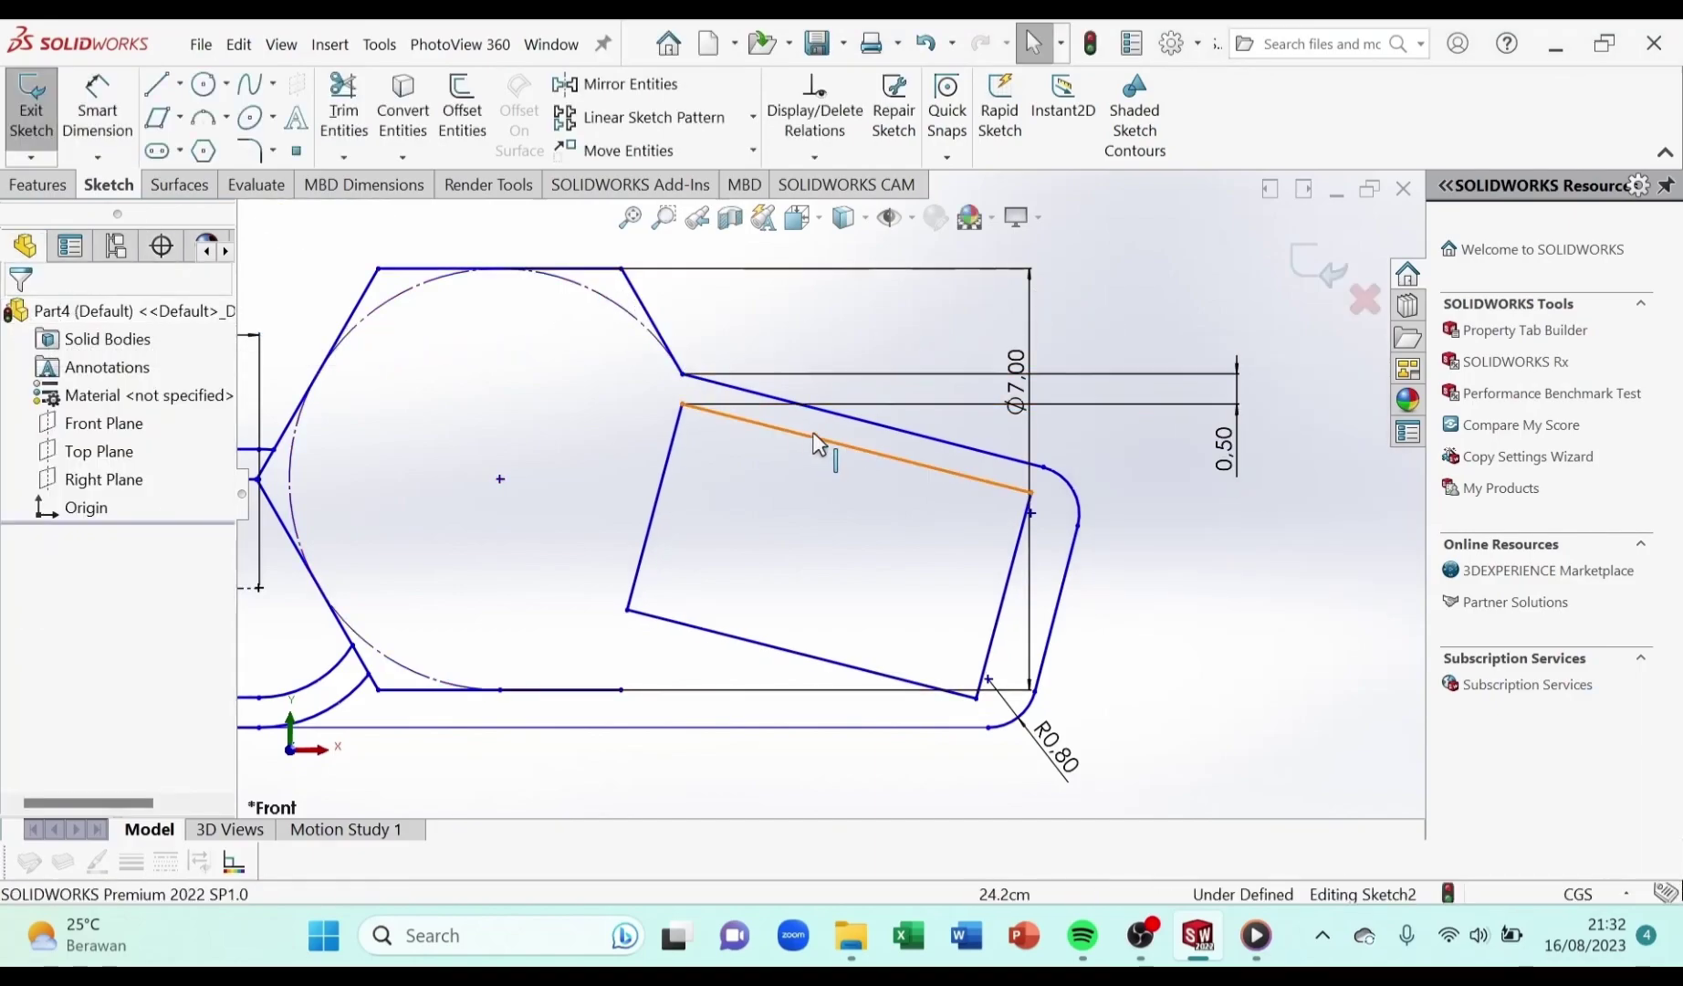
# Examine the gap between the parallelogram's upper side and the slanted outer line, and inspect the upper side's properties and relations
pyautogui.scroll(-5, 771, 402)
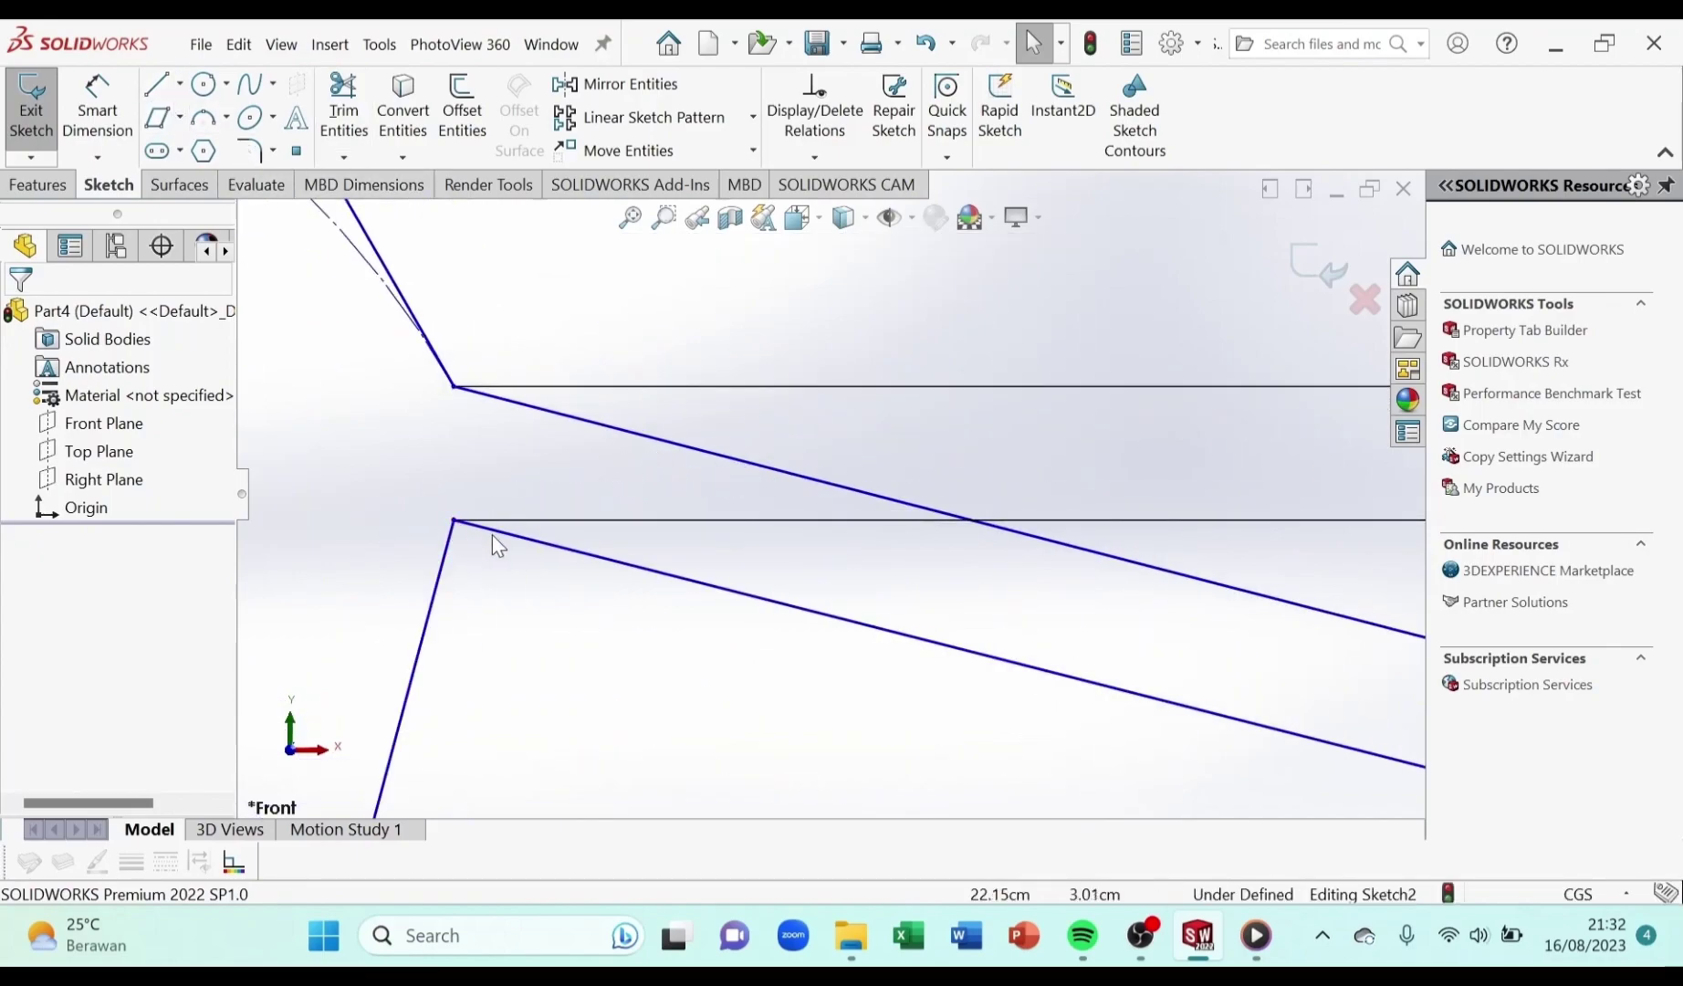
pyautogui.scroll(5, 703, 573)
pyautogui.scroll(-6, 781, 519)
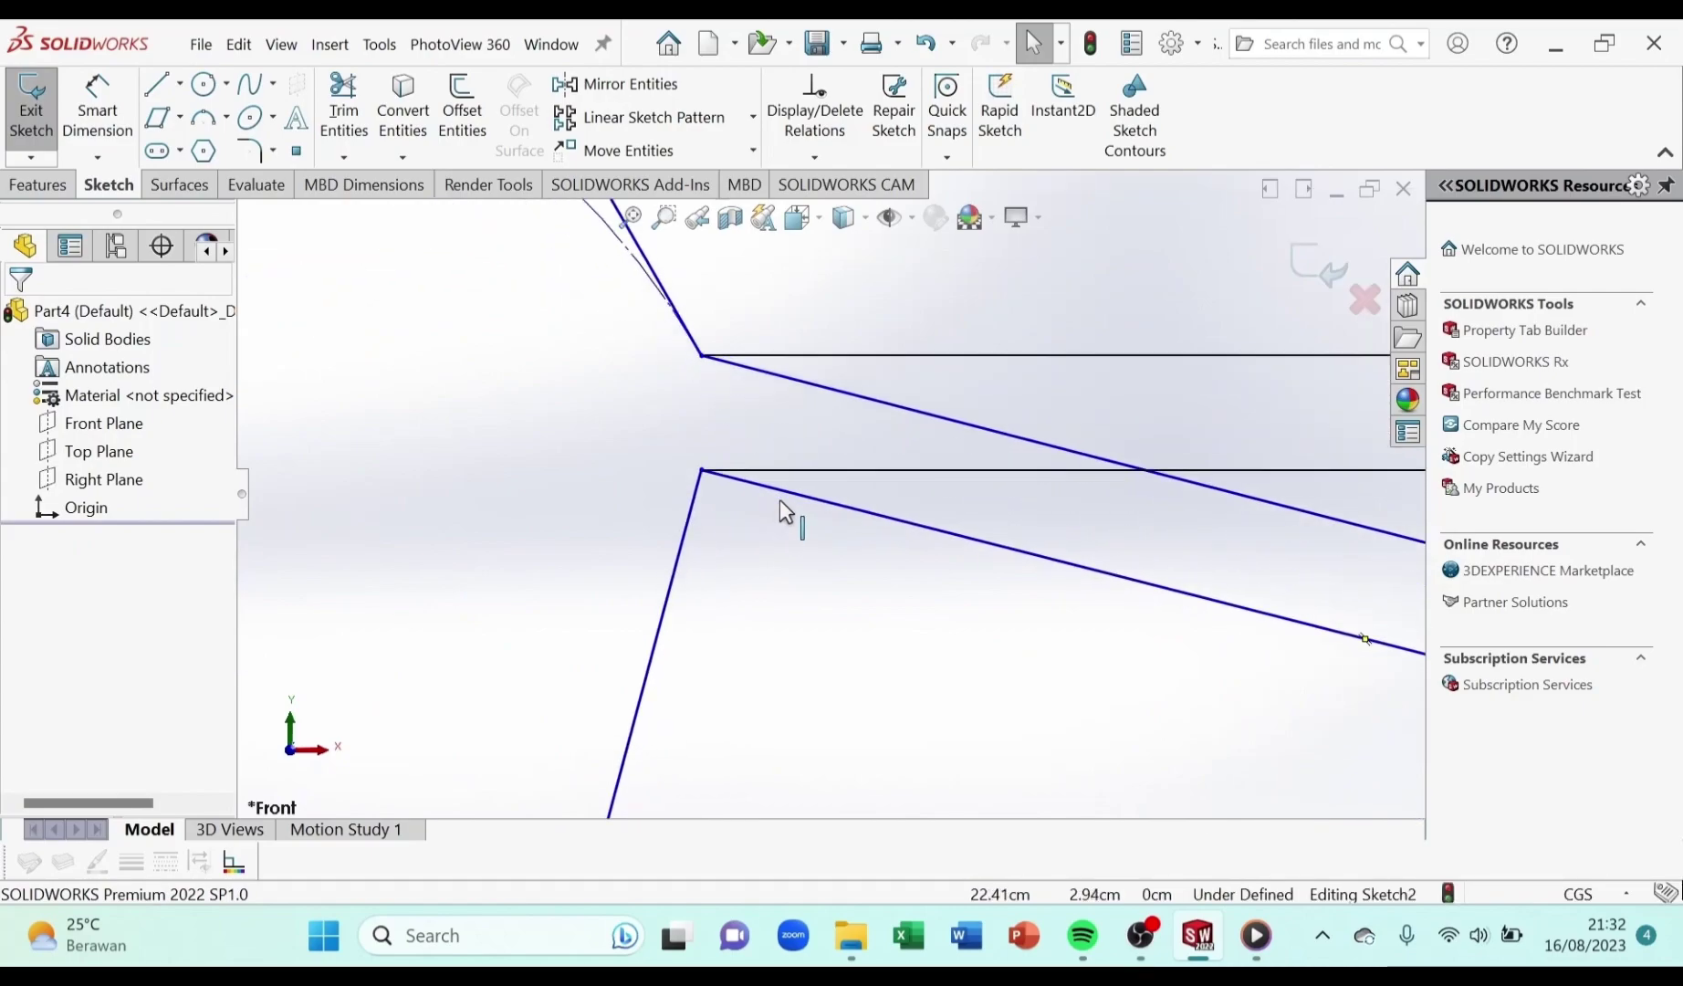
pyautogui.scroll(5, 740, 465)
pyautogui.scroll(-6, 776, 470)
pyautogui.scroll(5, 790, 476)
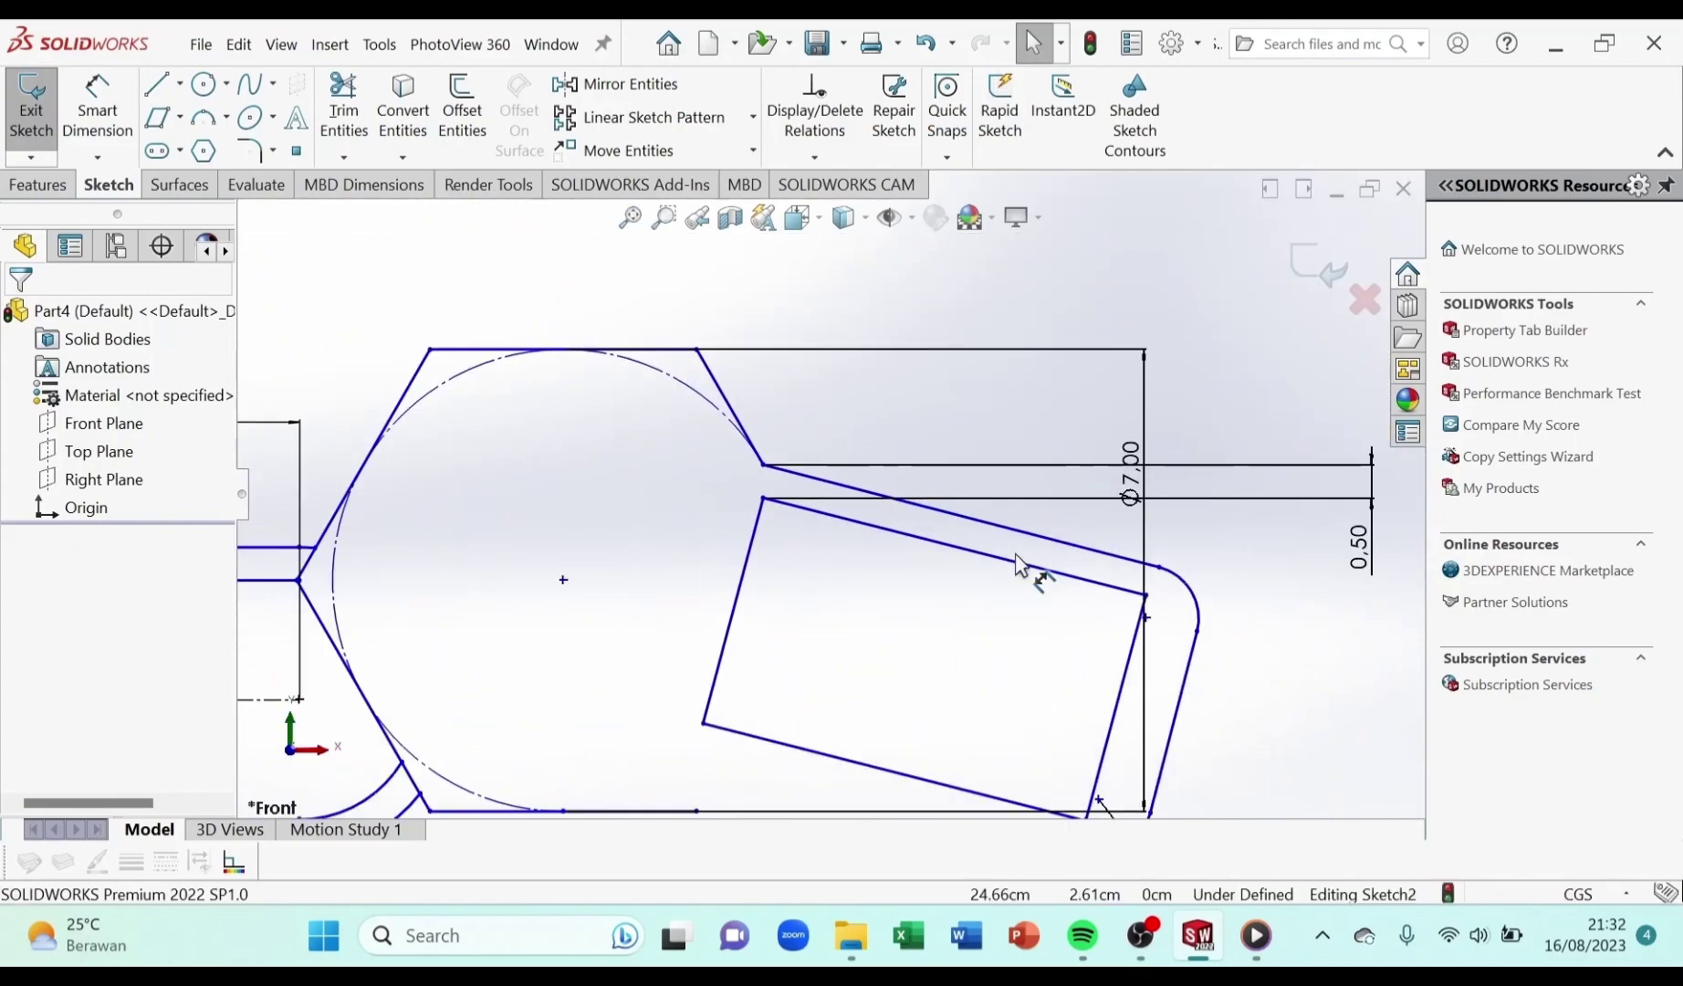
pyautogui.scroll(-5, 1022, 563)
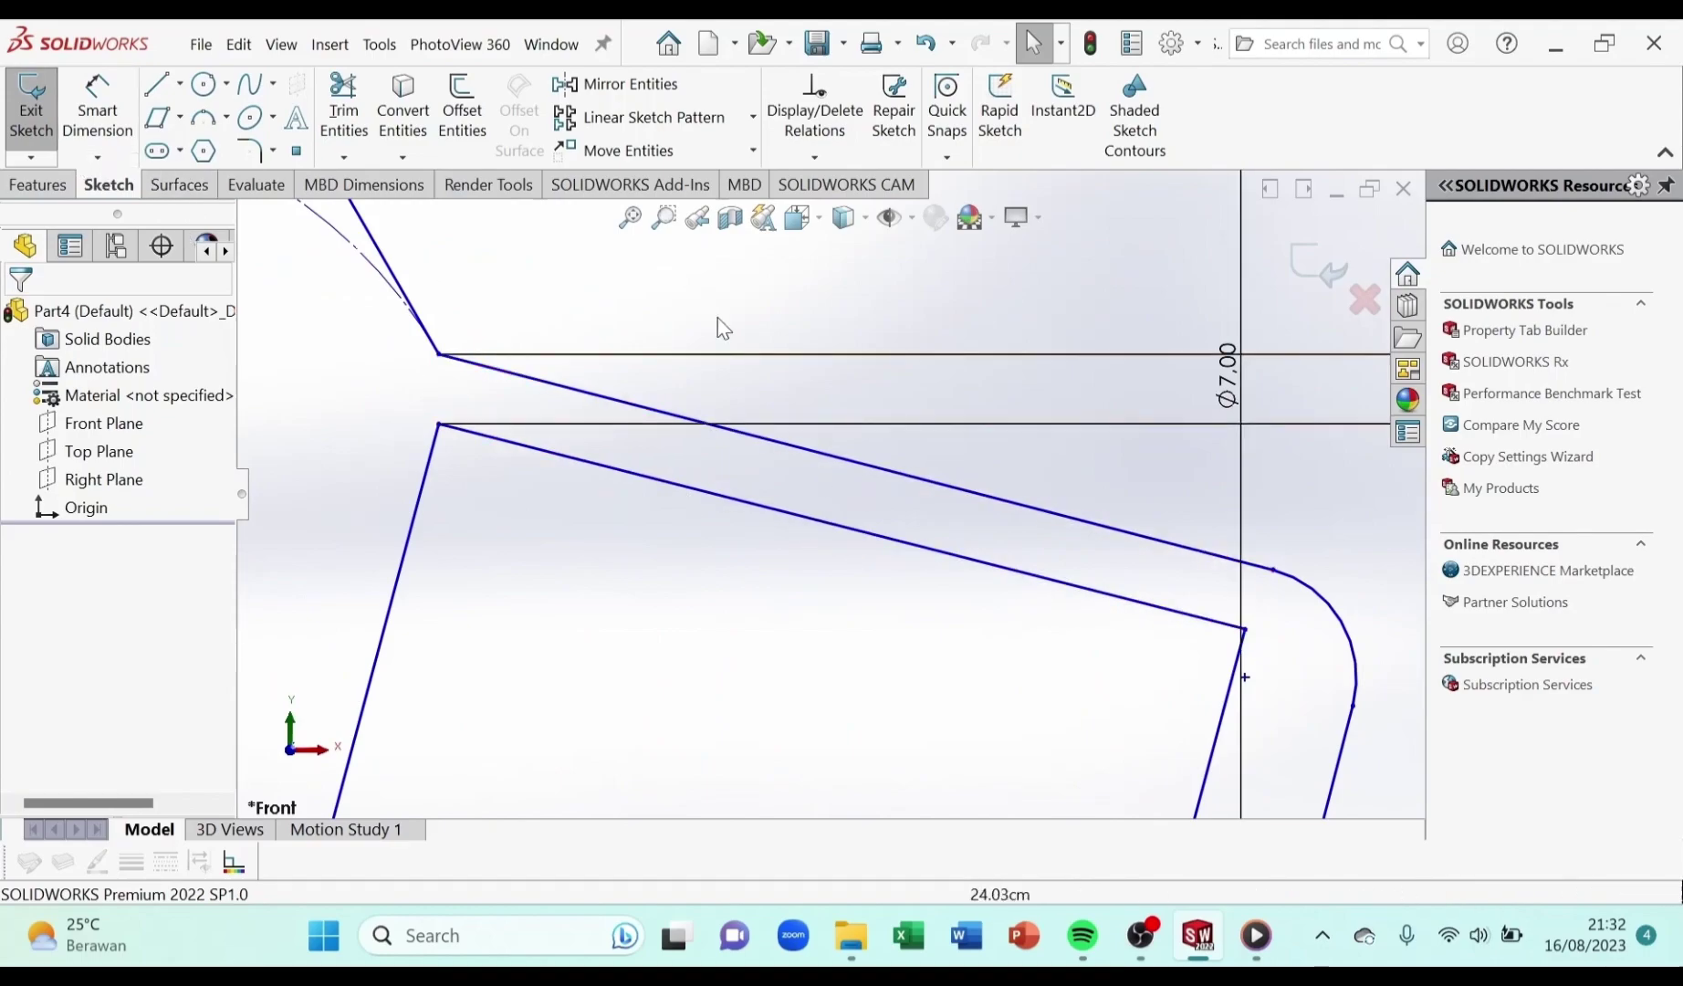
pyautogui.scroll(3, 1101, 553)
pyautogui.scroll(1, 832, 490)
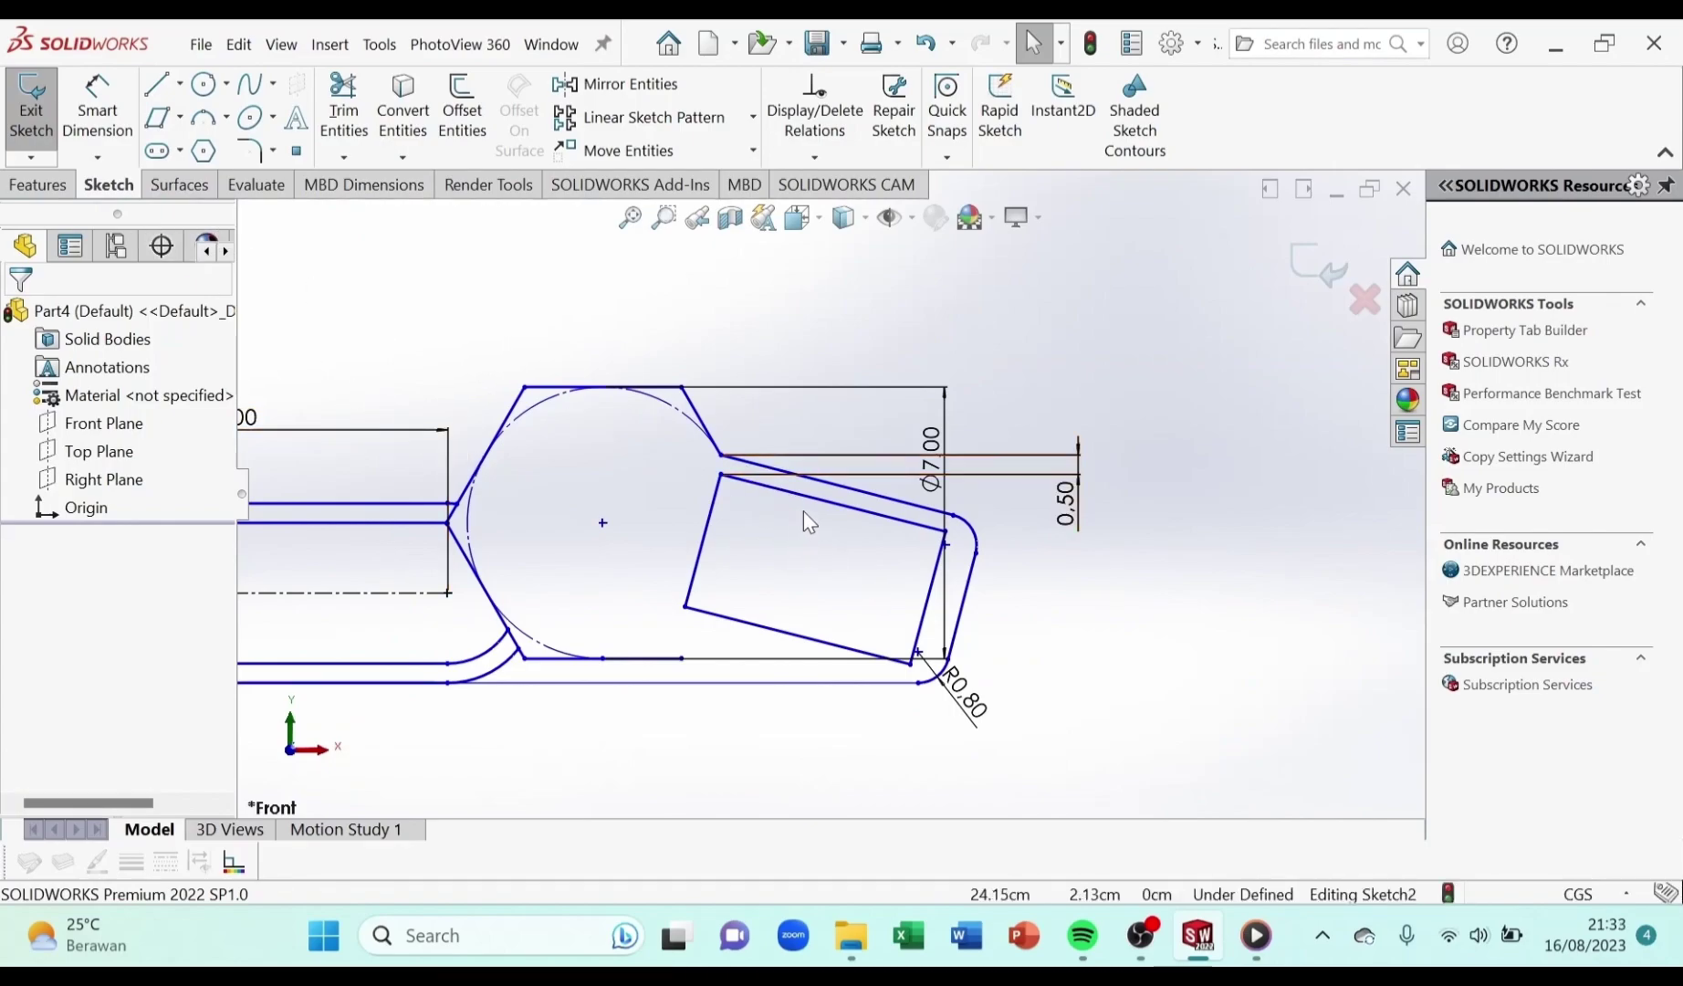
pyautogui.scroll(-5, 803, 513)
pyautogui.scroll(2, 861, 472)
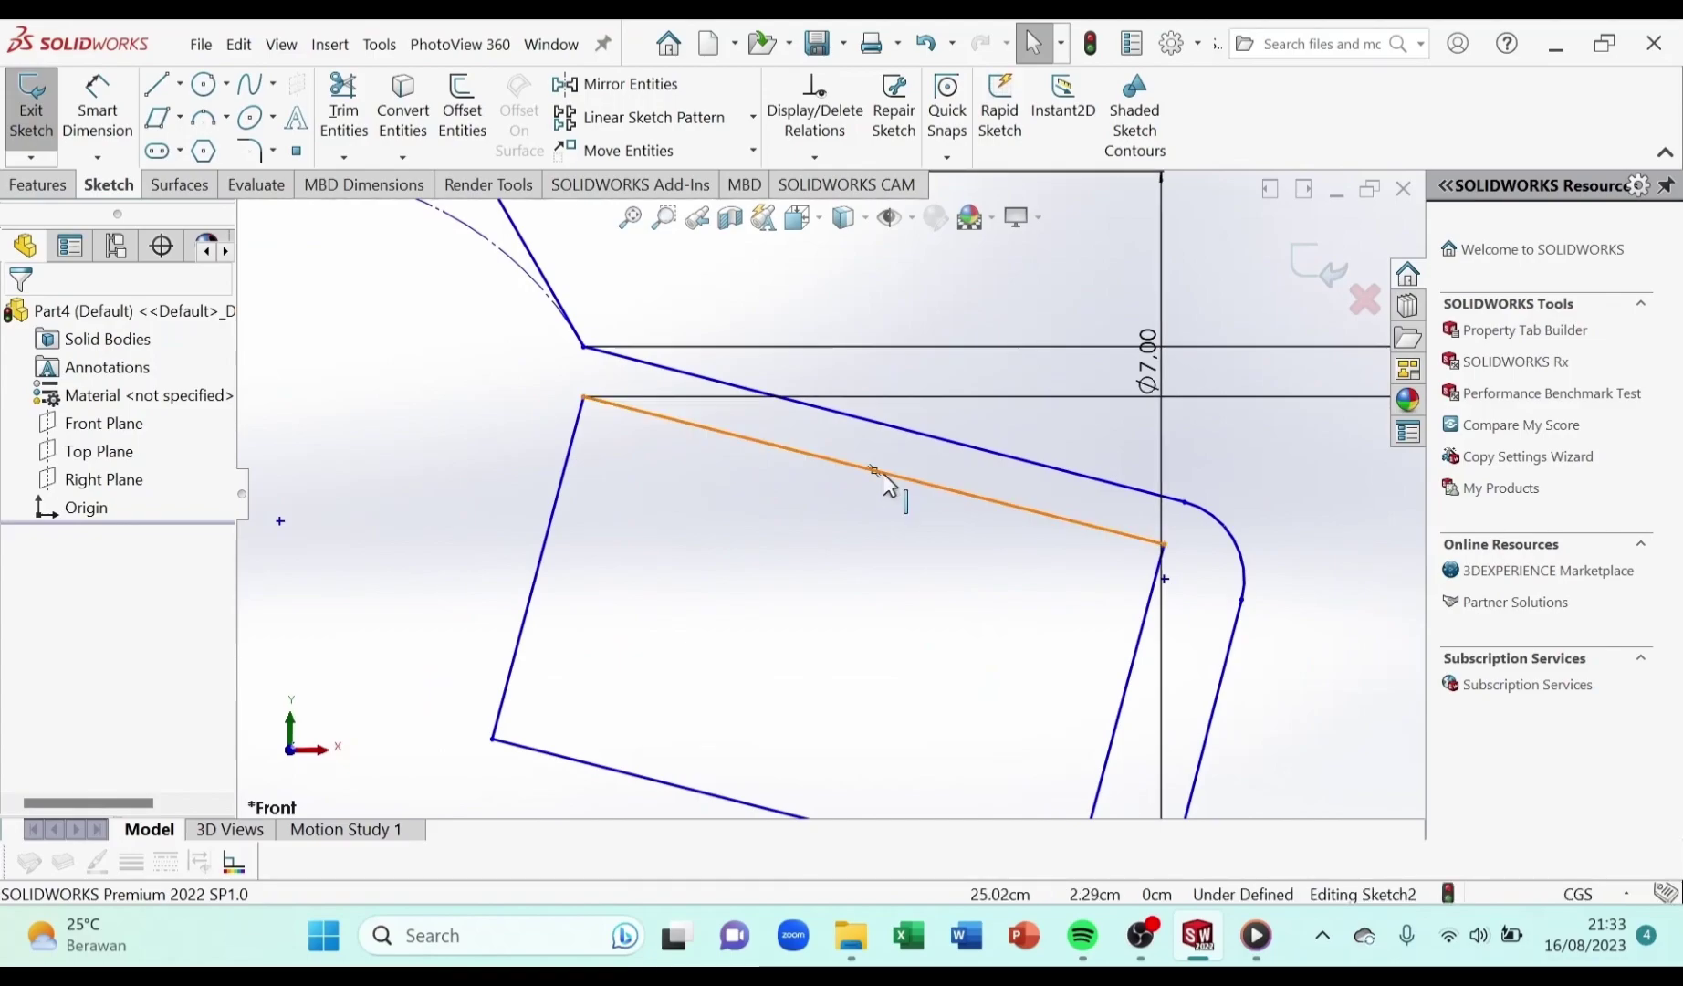
pyautogui.click(896, 479)
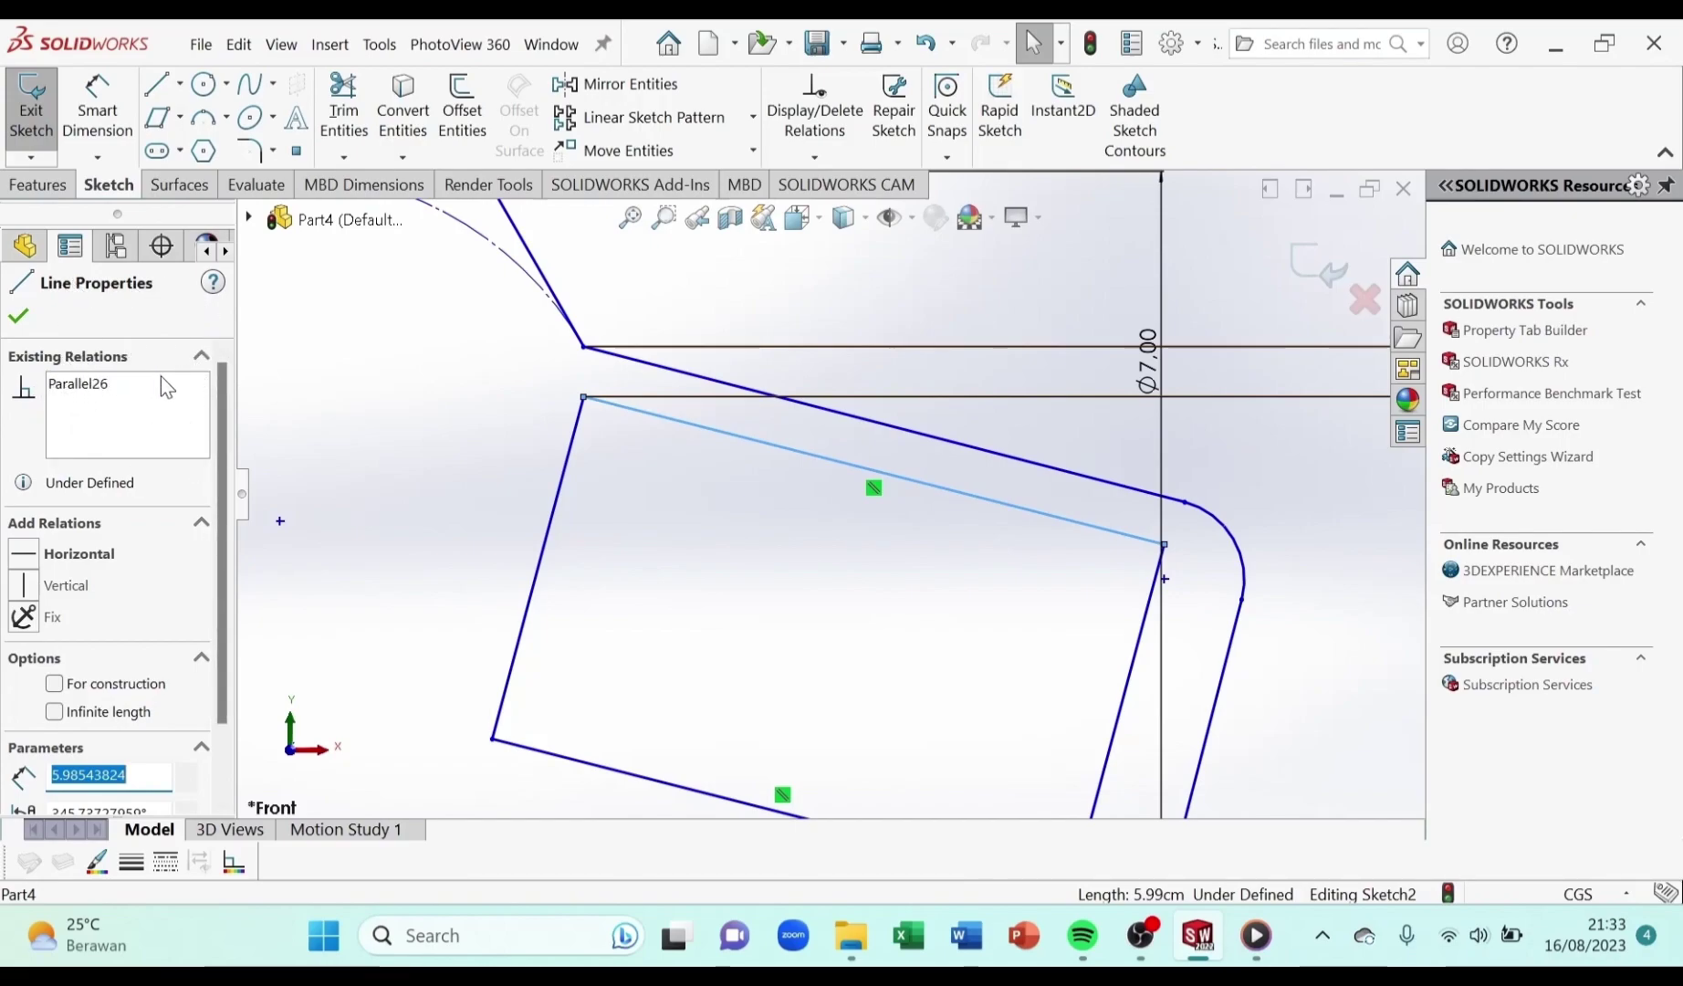
# Delete all existing relations from the upper side of the parallelogram inside the head
pyautogui.rightClick(125, 399)
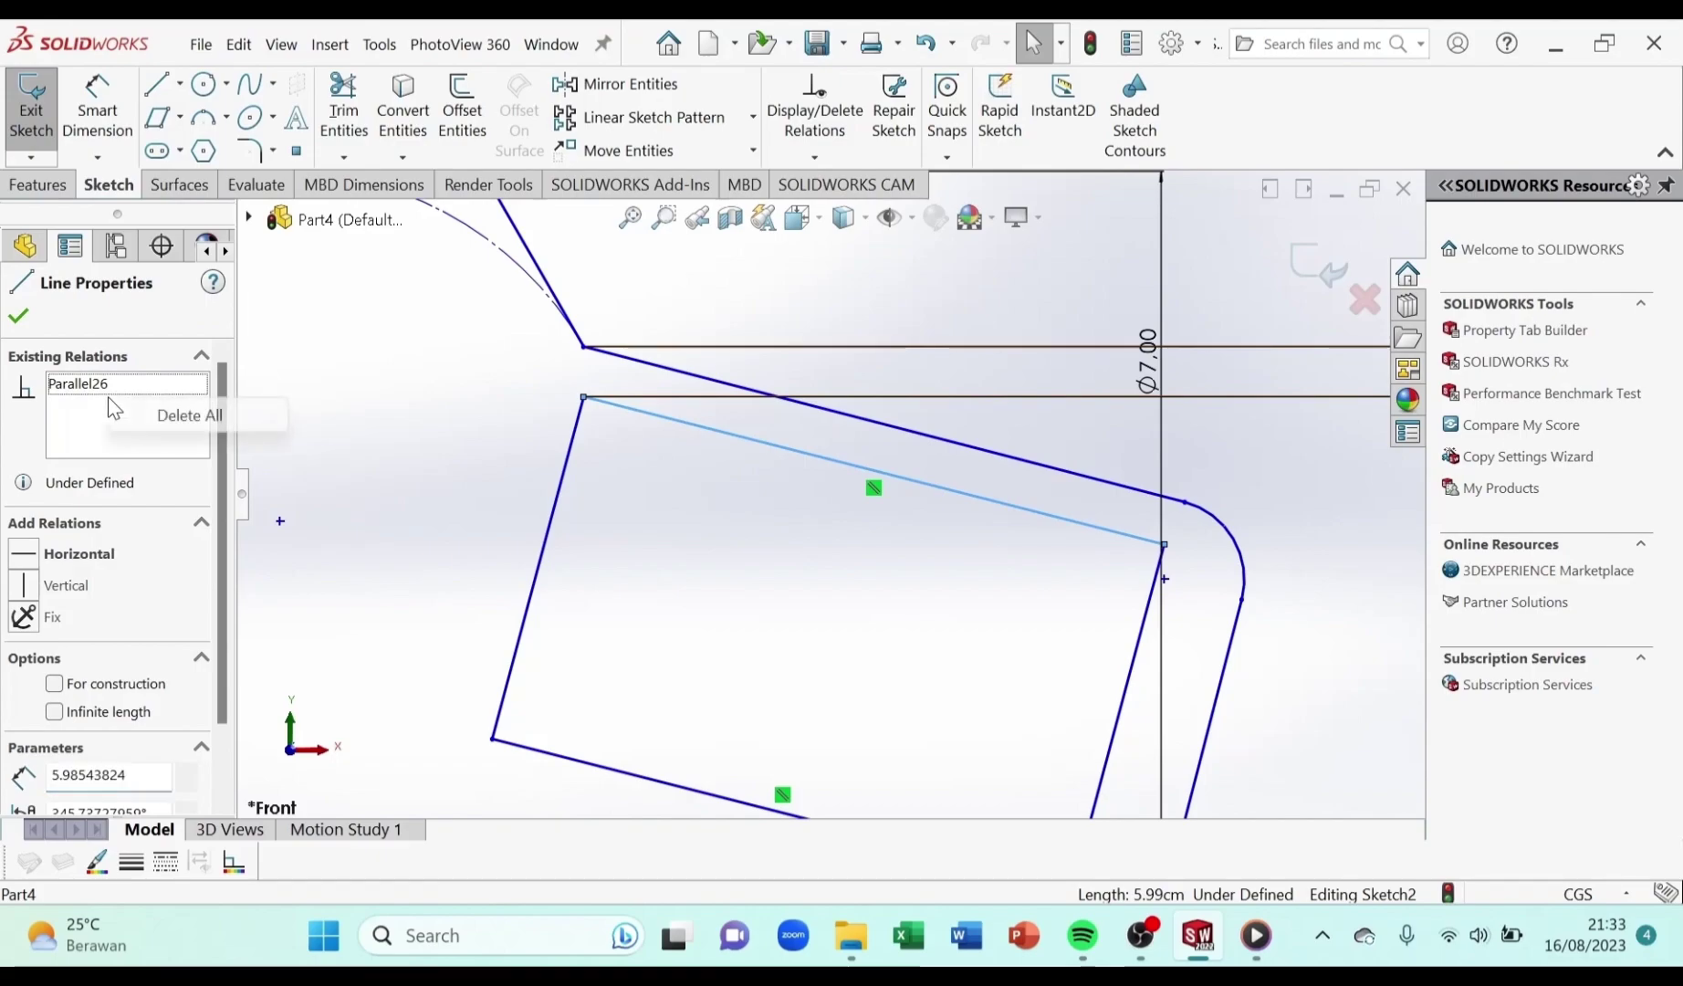
pyautogui.click(169, 416)
pyautogui.scroll(3, 742, 568)
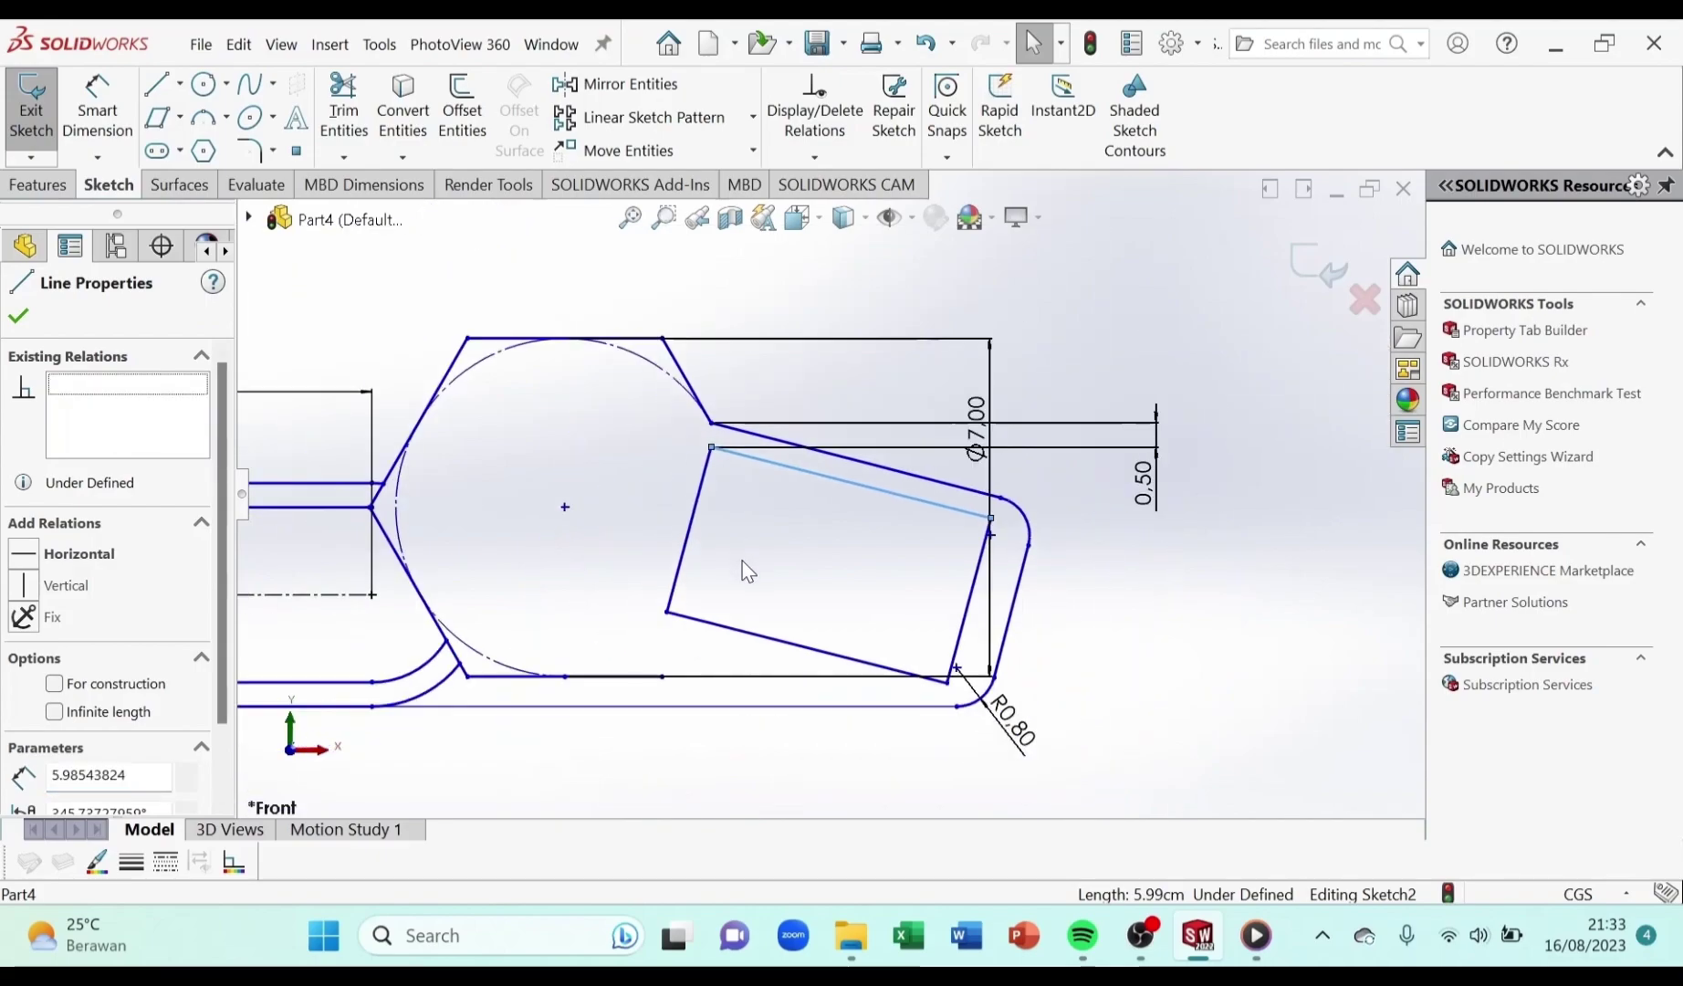
# Move the parallelogram's lower-left corner down to just below the hexagon's bottom line, making the shape's bottom side horizontal
pyautogui.scroll(-2, 749, 572)
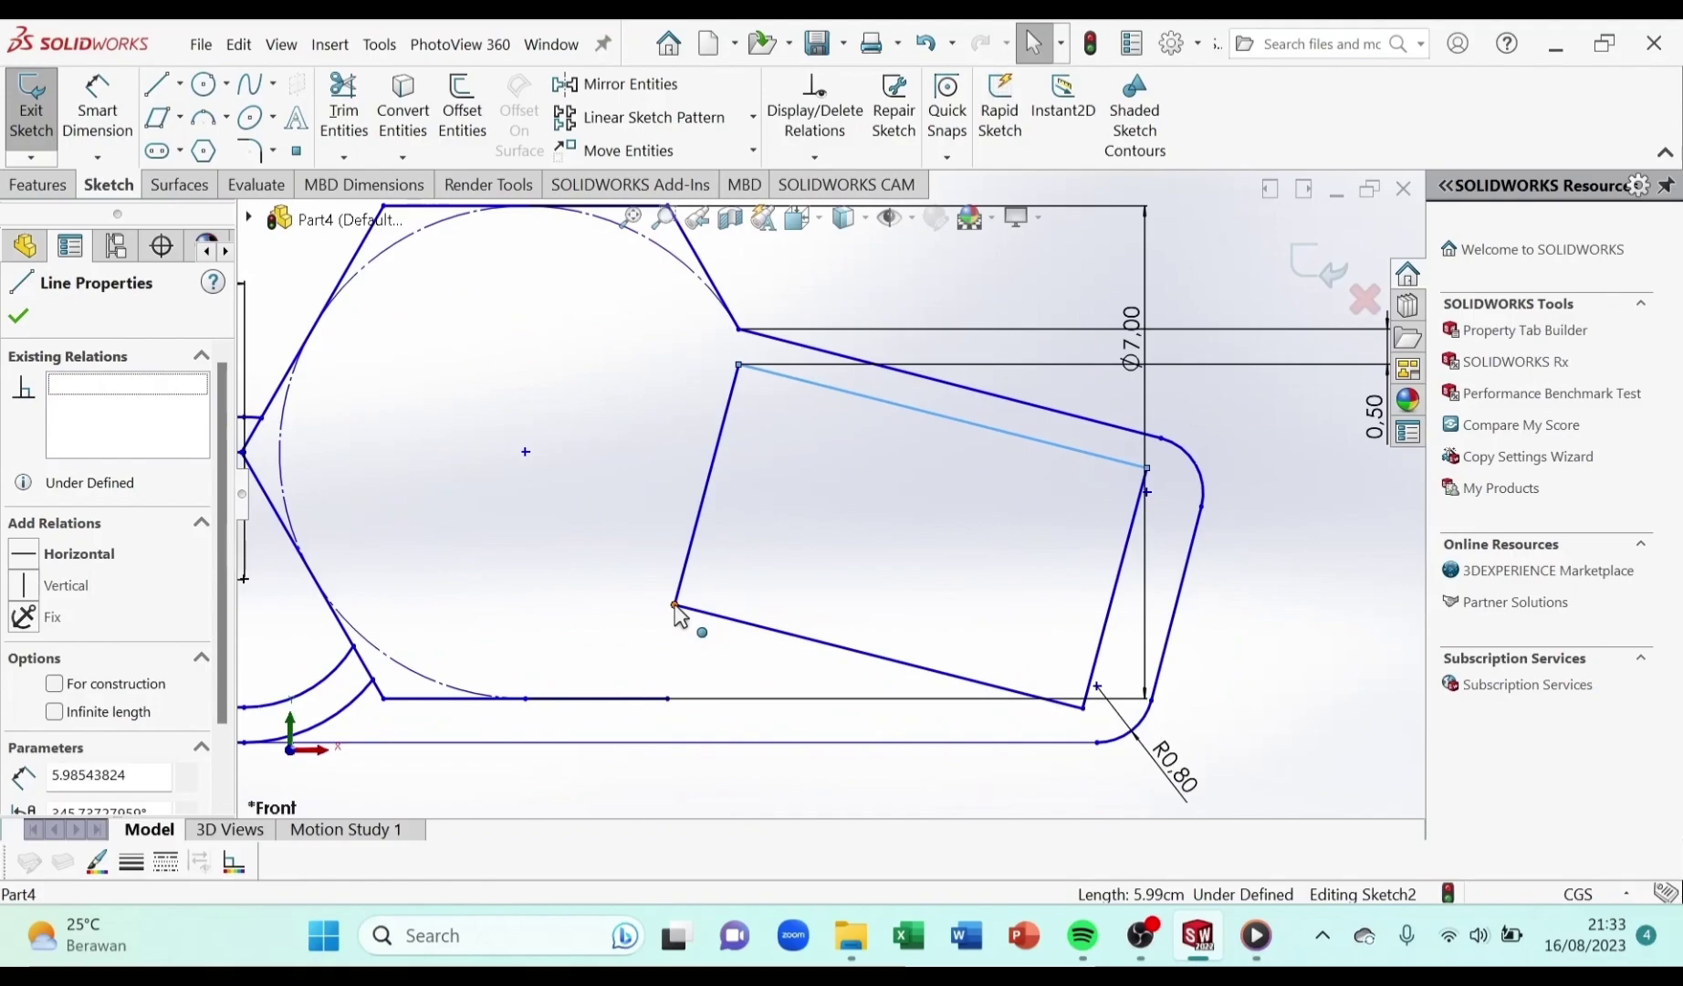
pyautogui.moveTo(677, 610); pyautogui.dragTo(658, 712)
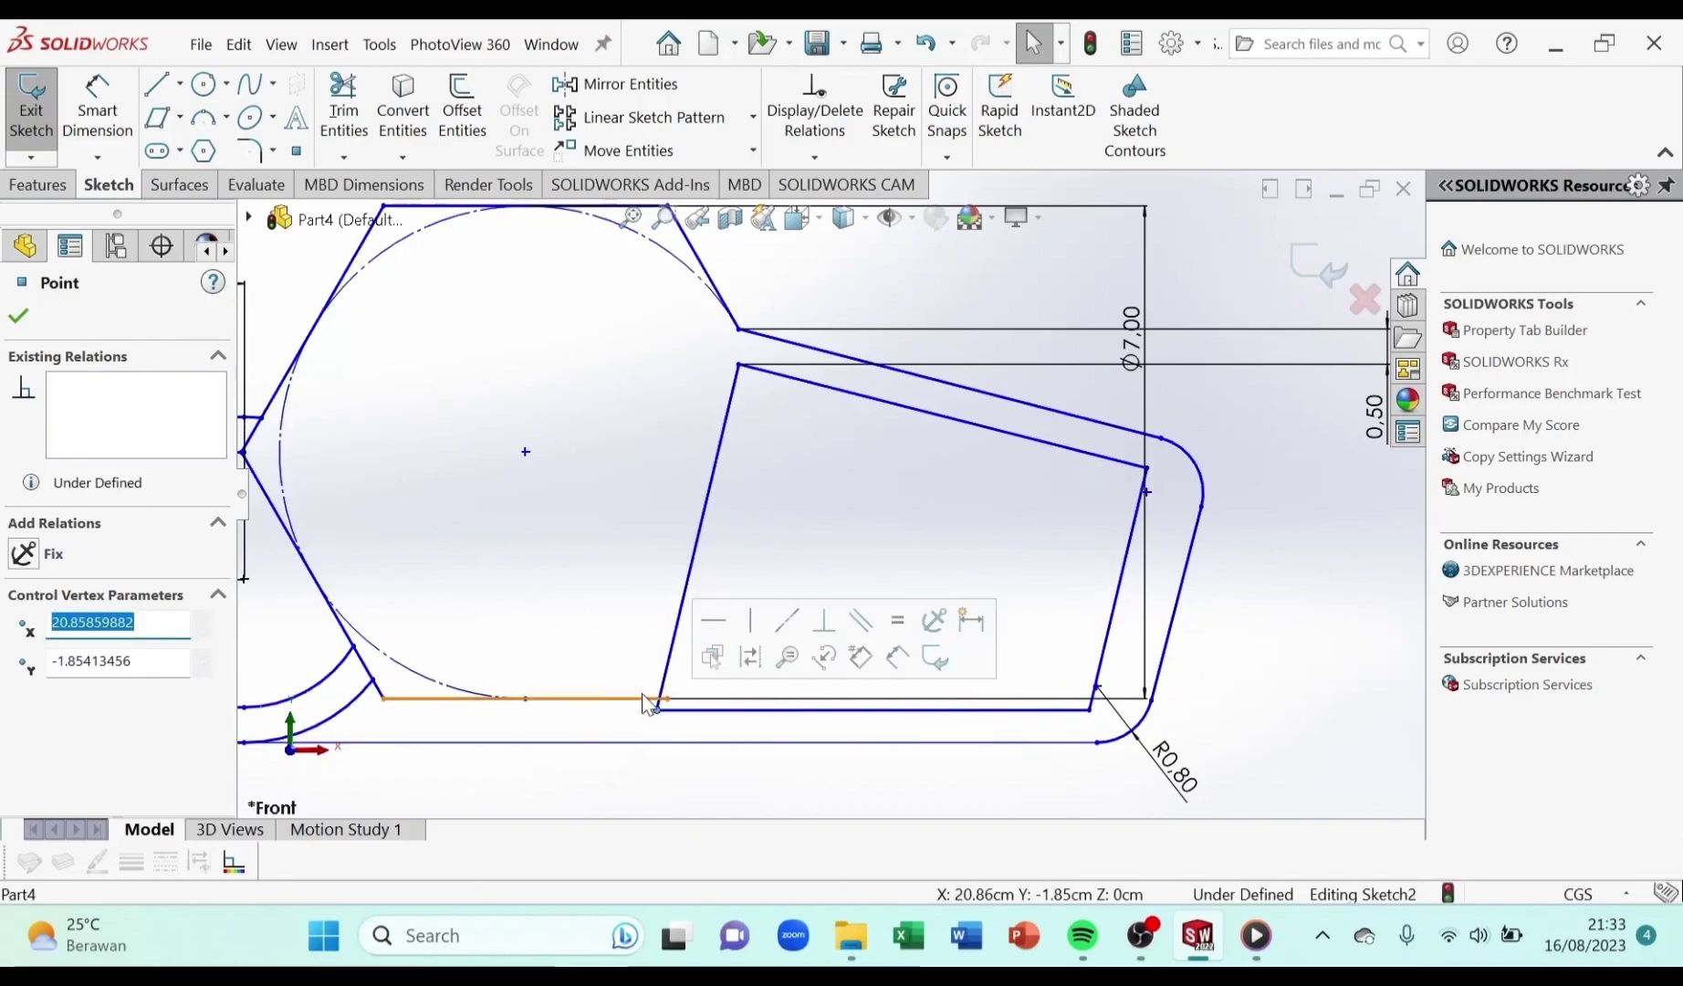
pyautogui.click(1351, 542)
pyautogui.scroll(3, 1089, 531)
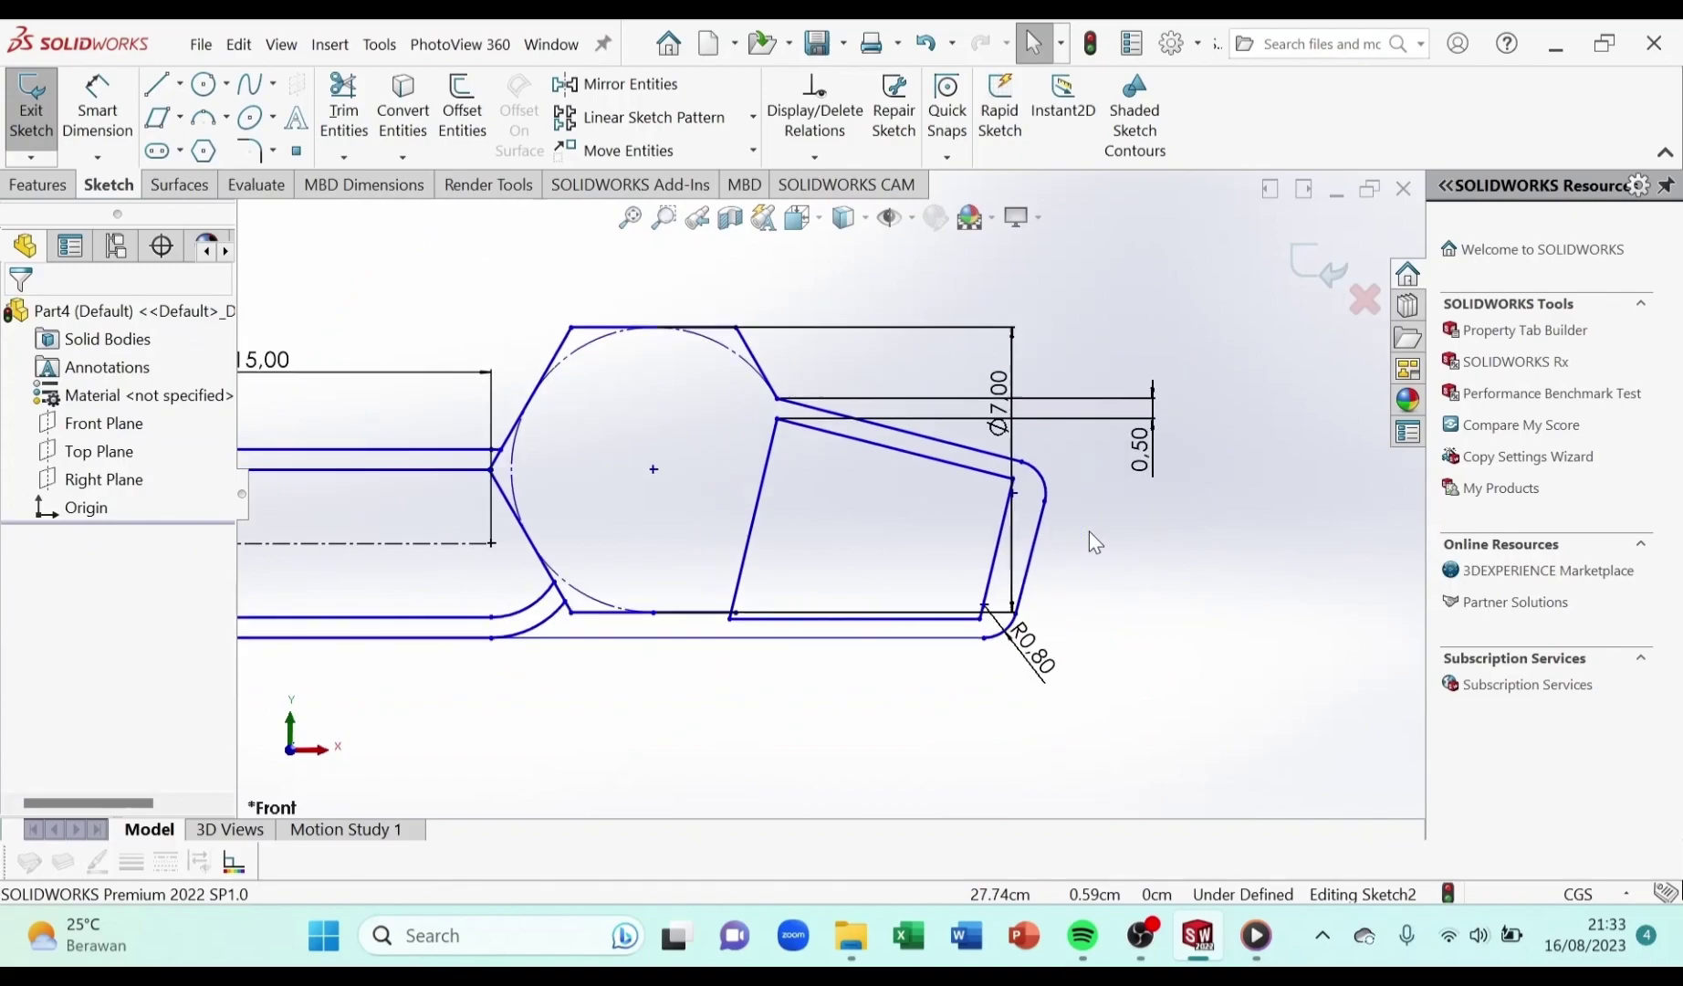
pyautogui.scroll(-3, 1050, 502)
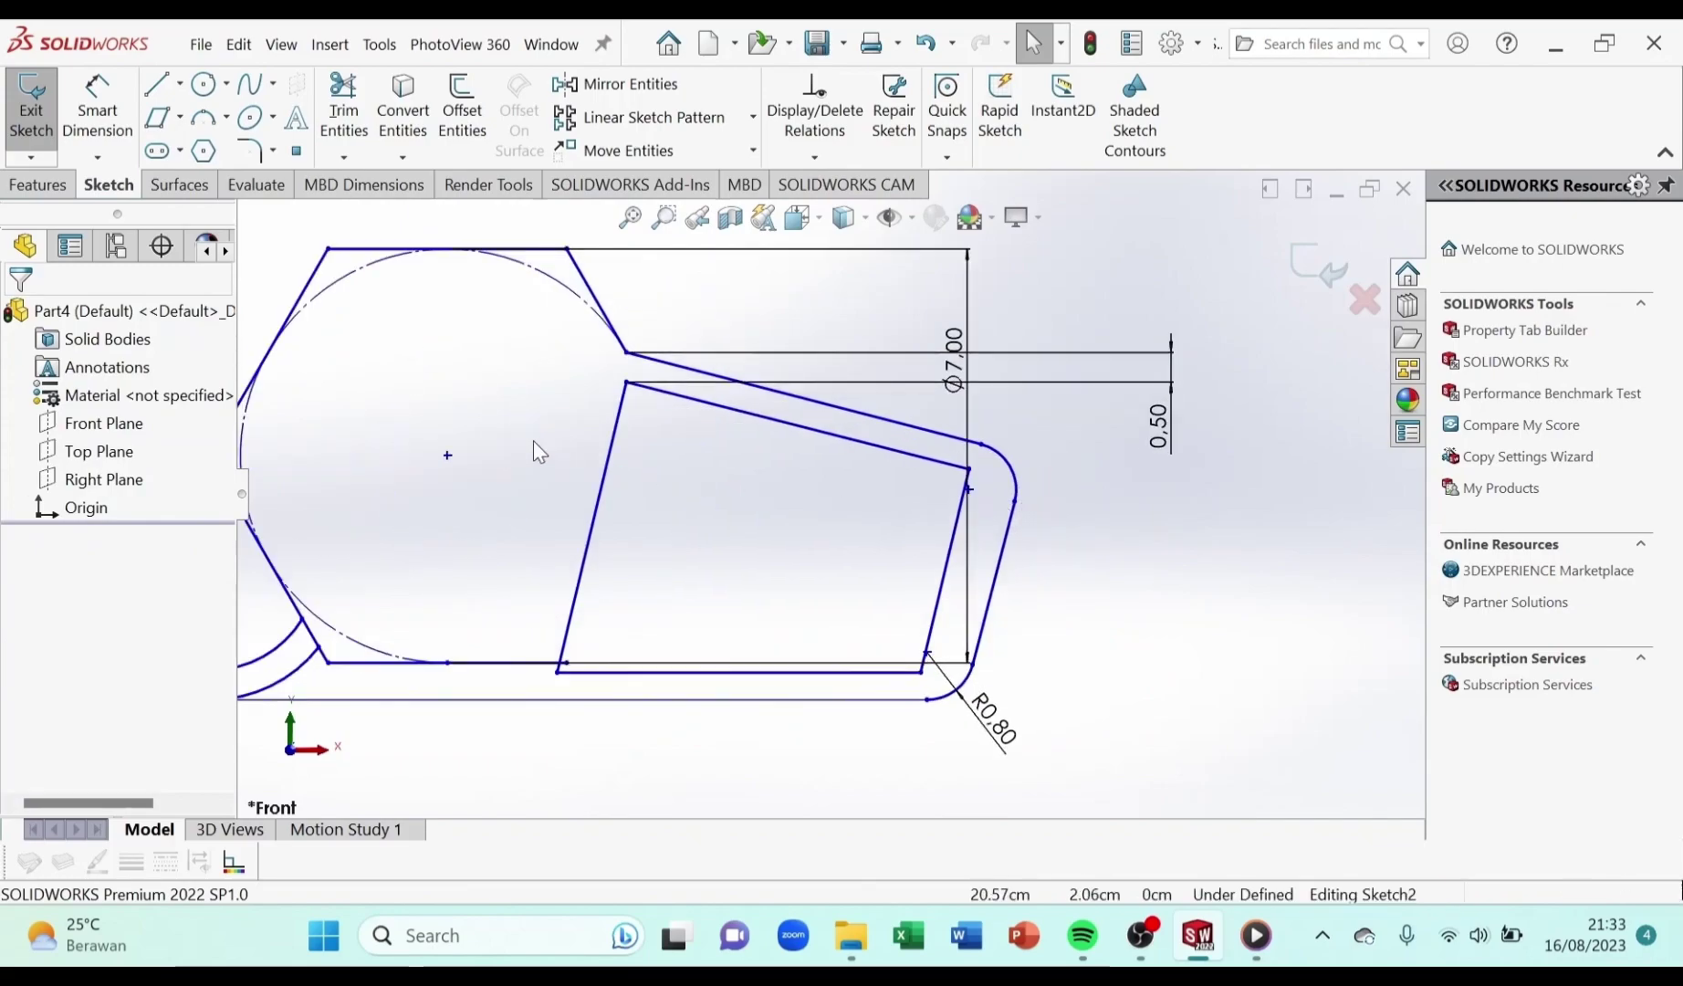
pyautogui.scroll(1, 378, 280)
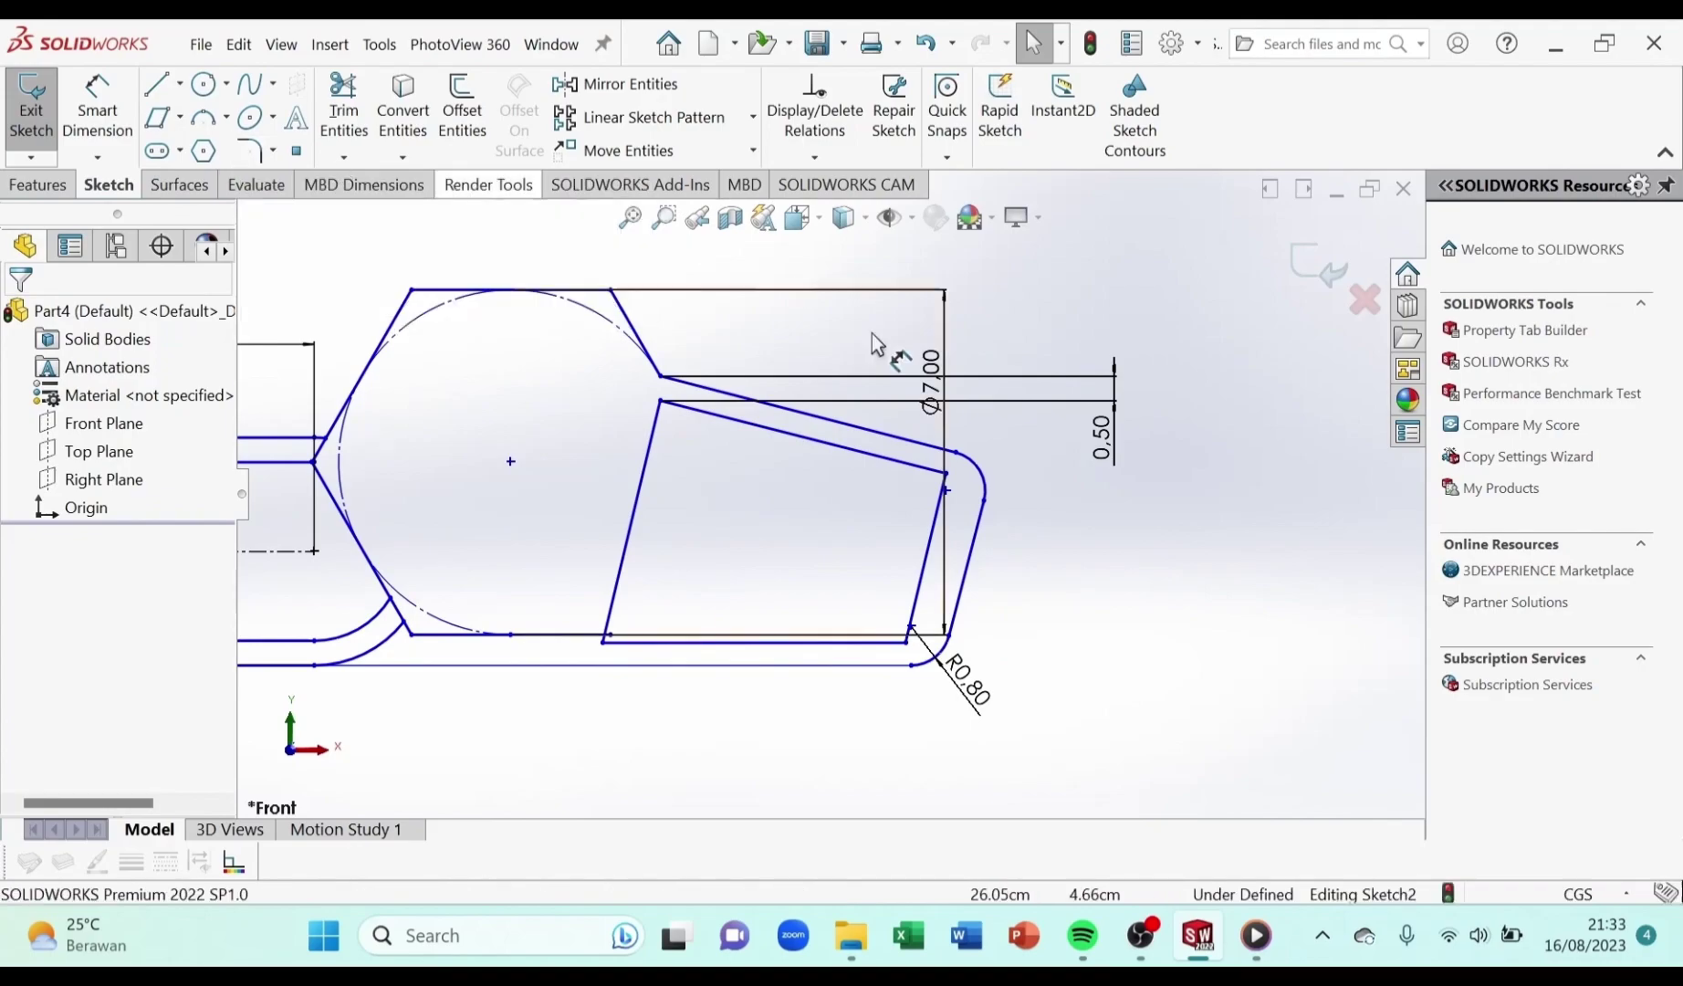
# Fillet all four corners of the inner quadrilateral with a 0.7 cm radius
pyautogui.click(260, 153)
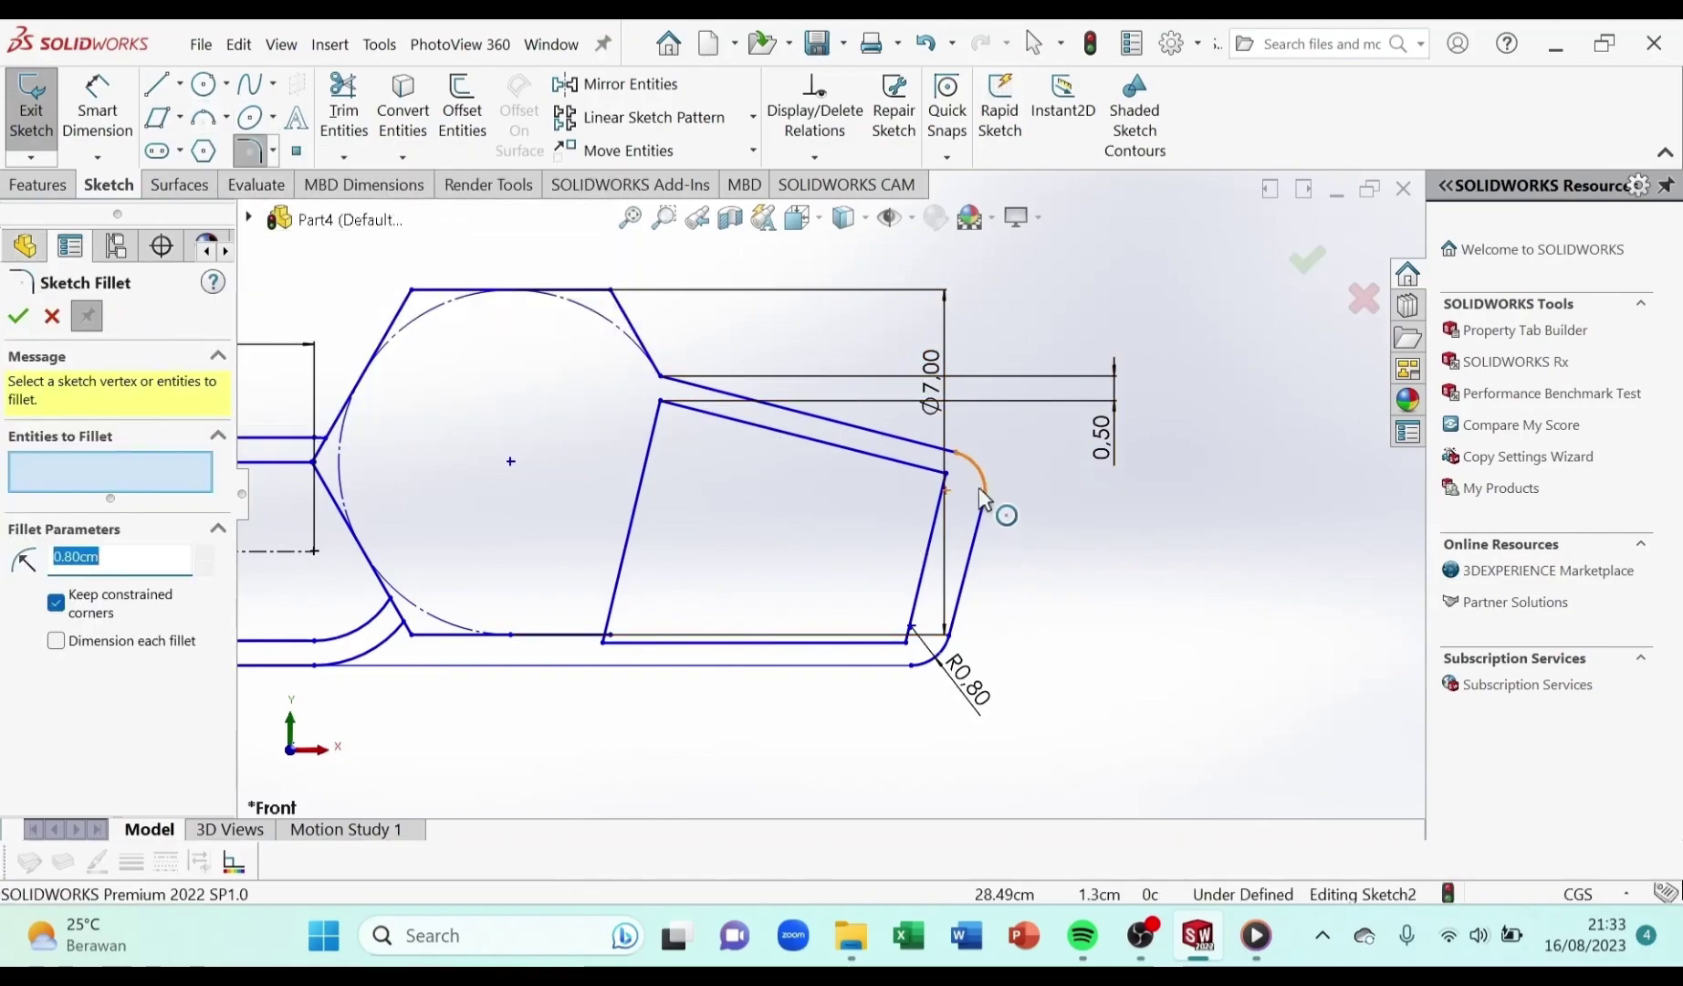
pyautogui.click(947, 475)
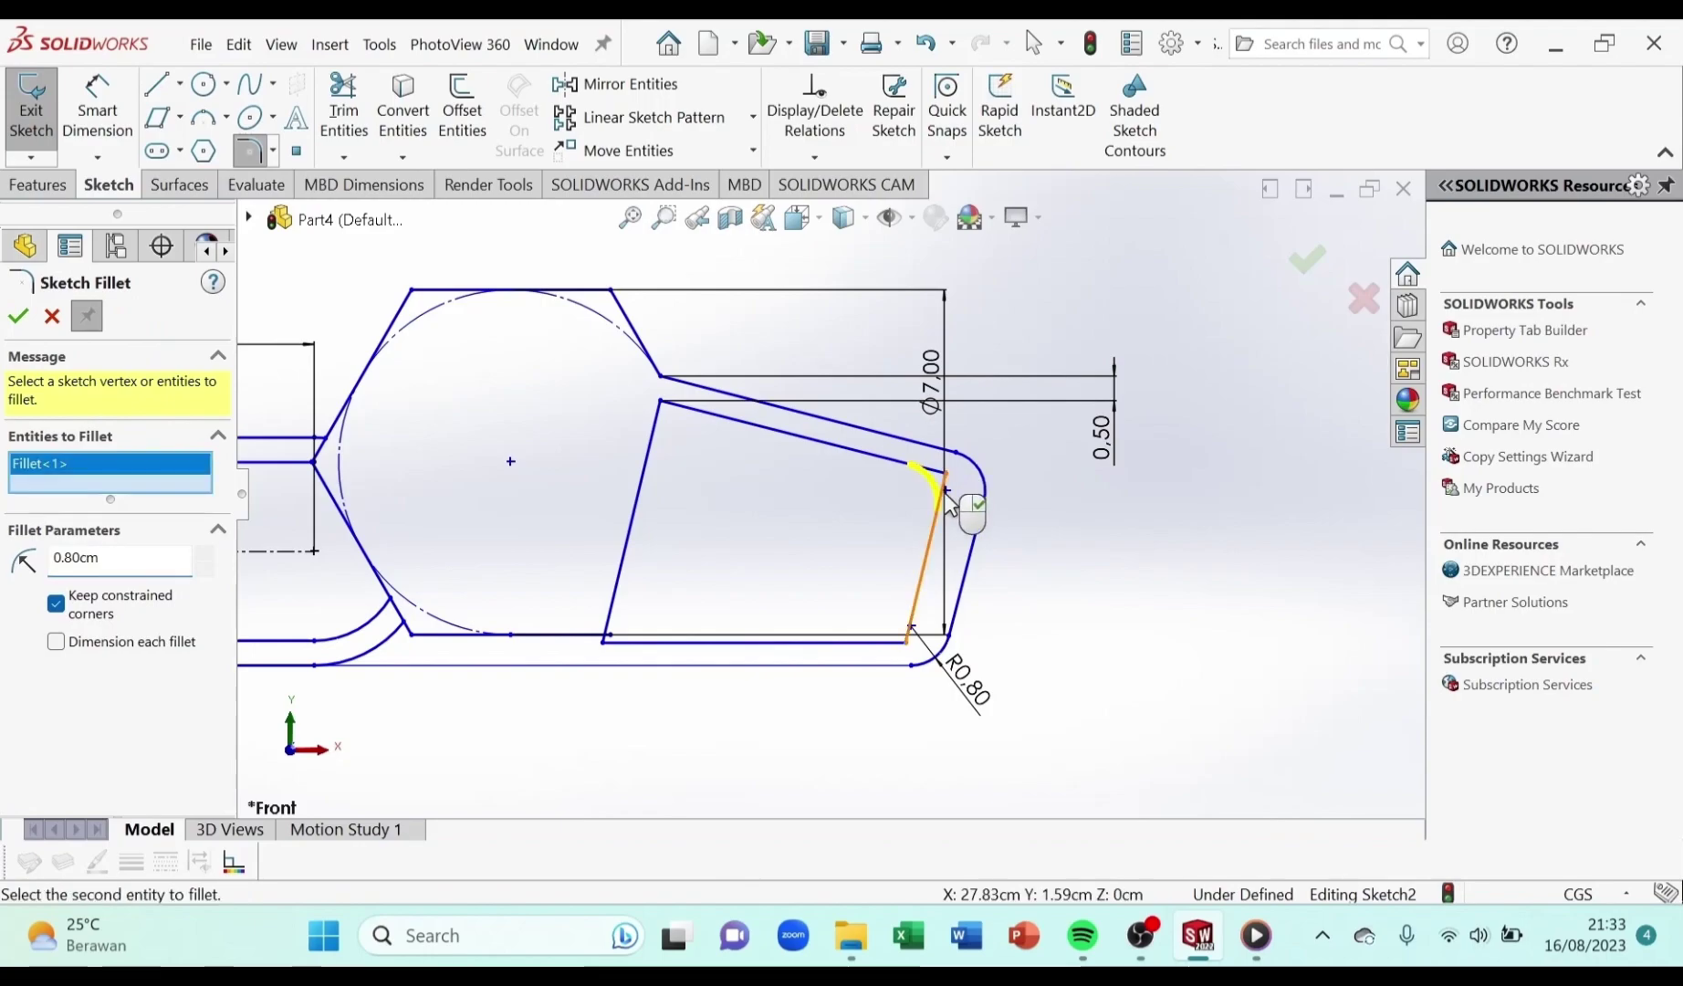
pyautogui.click(915, 641)
pyautogui.click(623, 657)
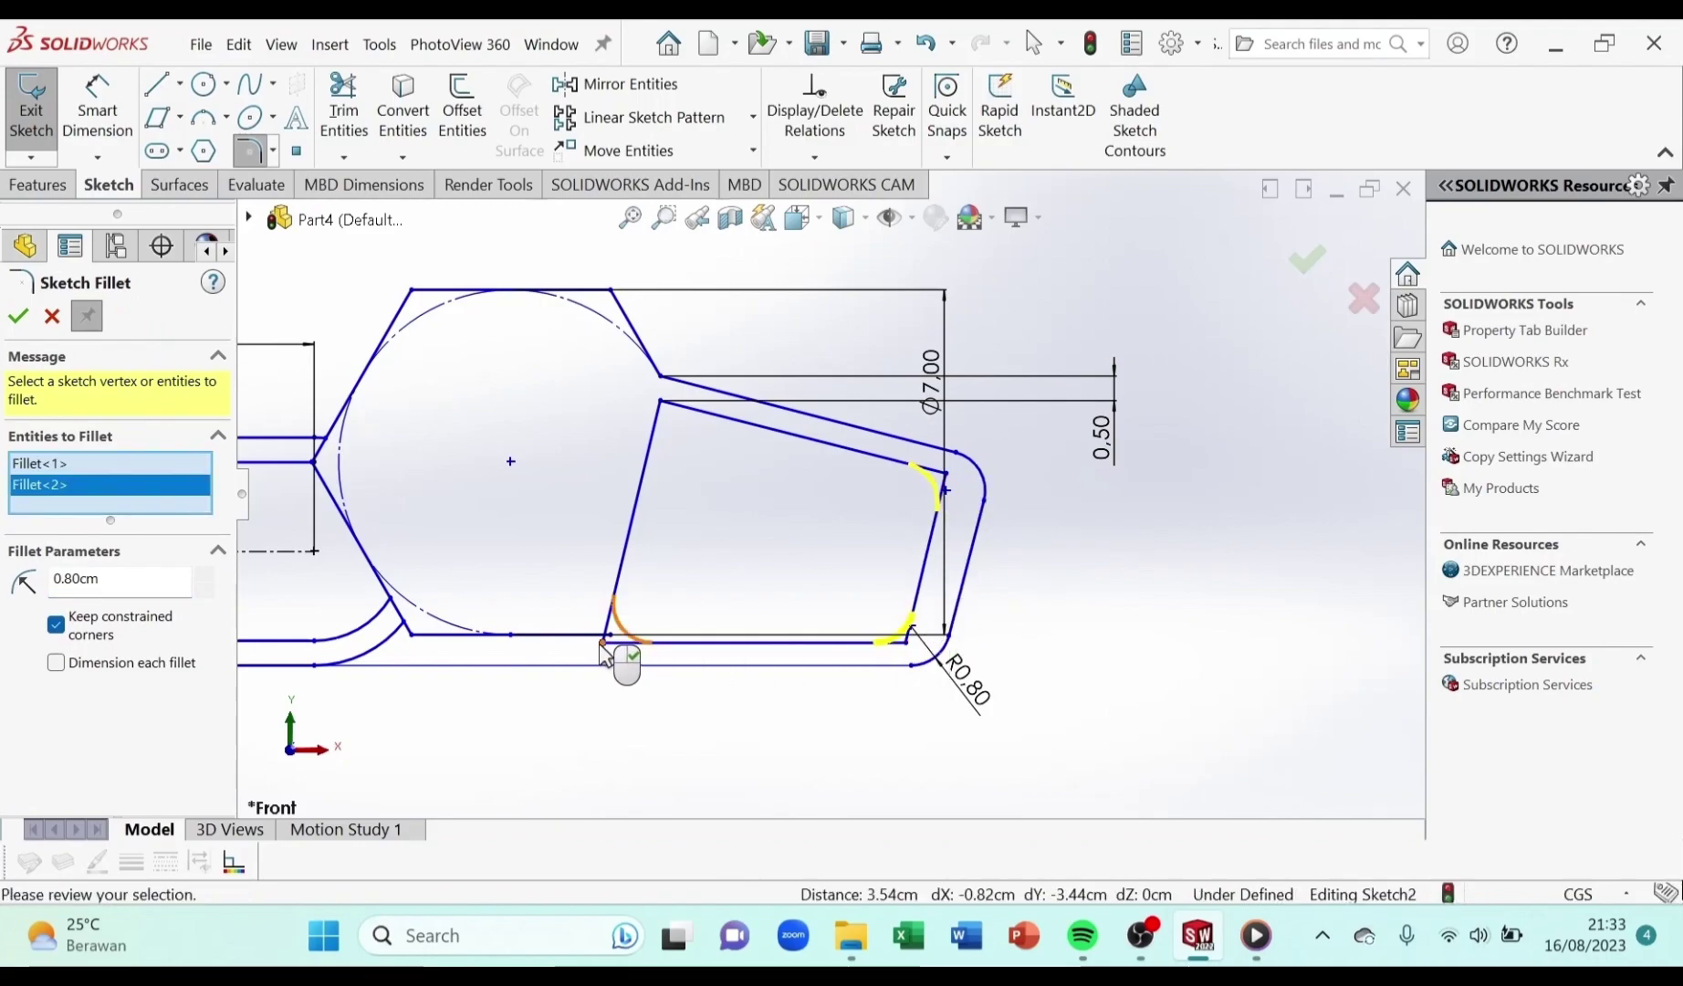
pyautogui.click(662, 411)
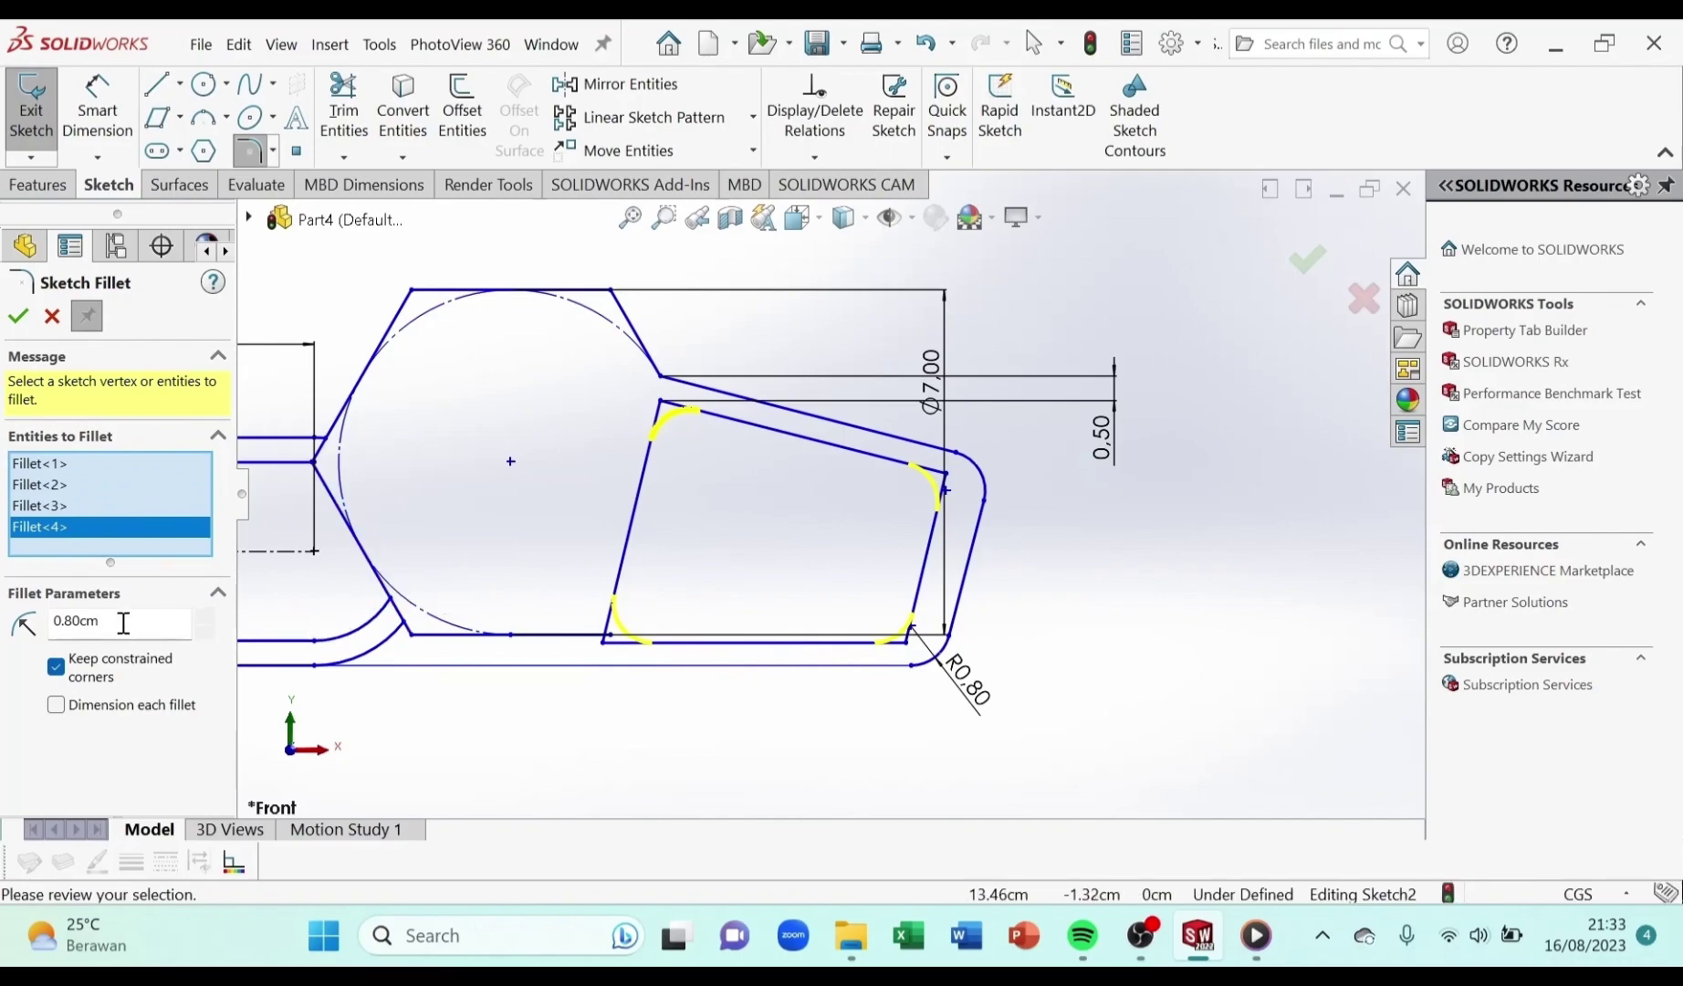
pyautogui.moveTo(121, 623); pyautogui.dragTo(40, 625)
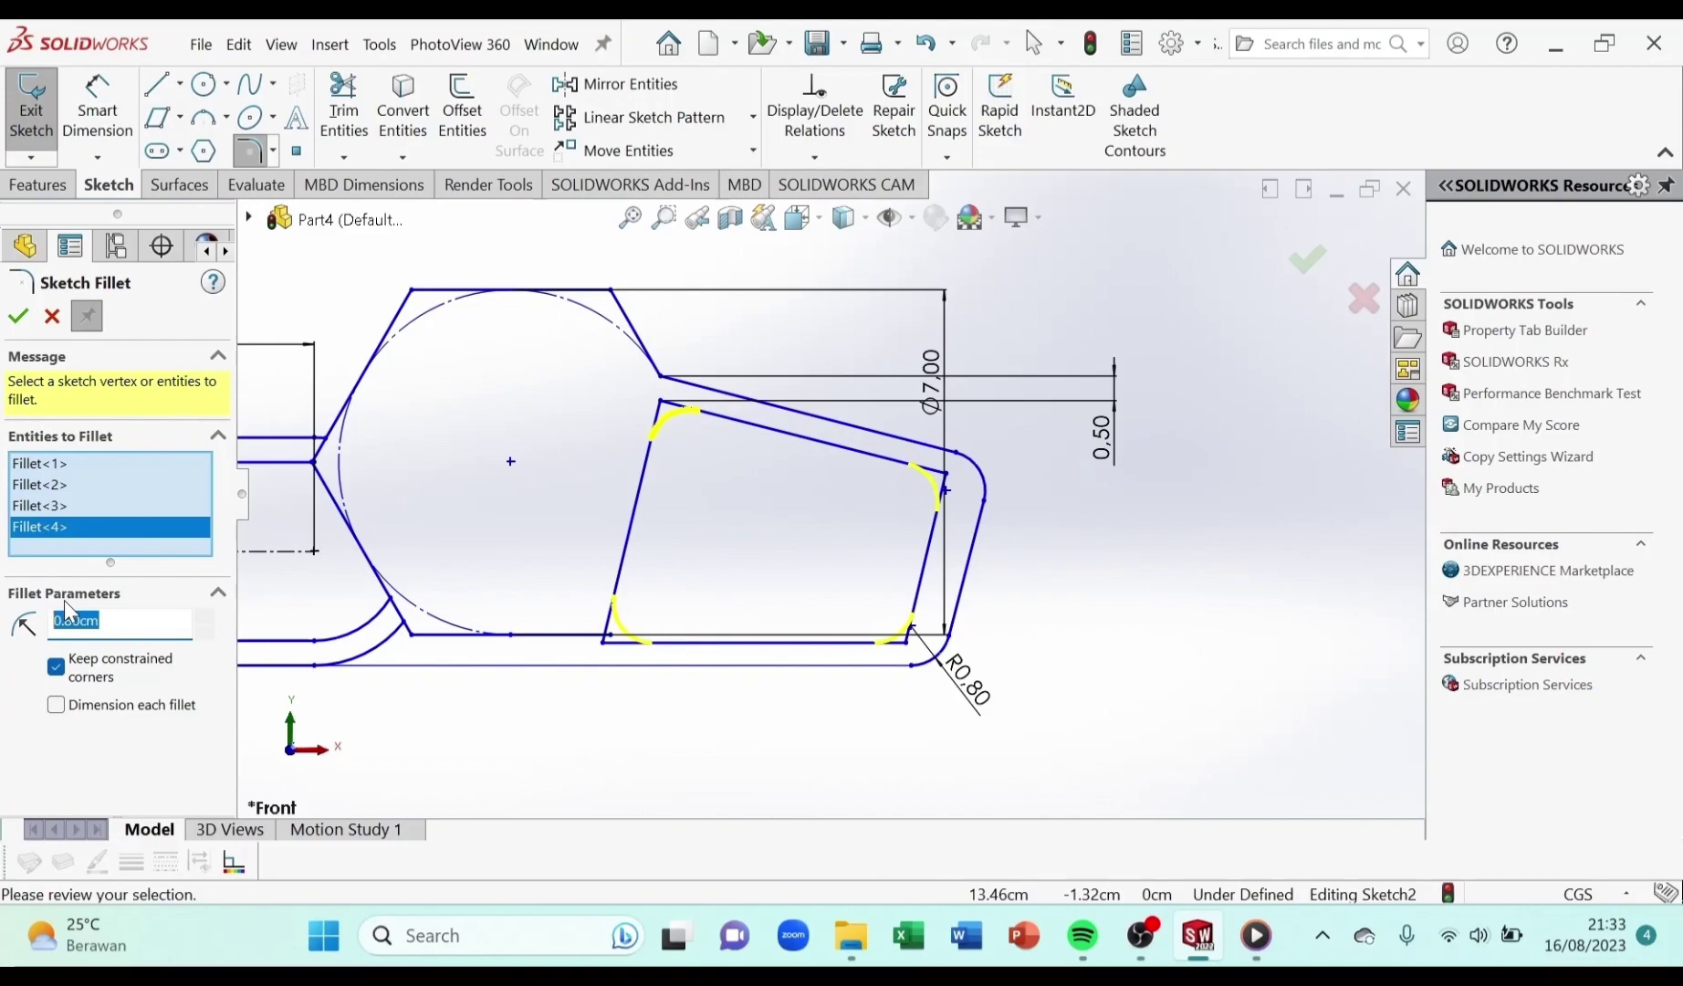
pyautogui.write('0,')
pyautogui.write('7')
pyautogui.press('Return')
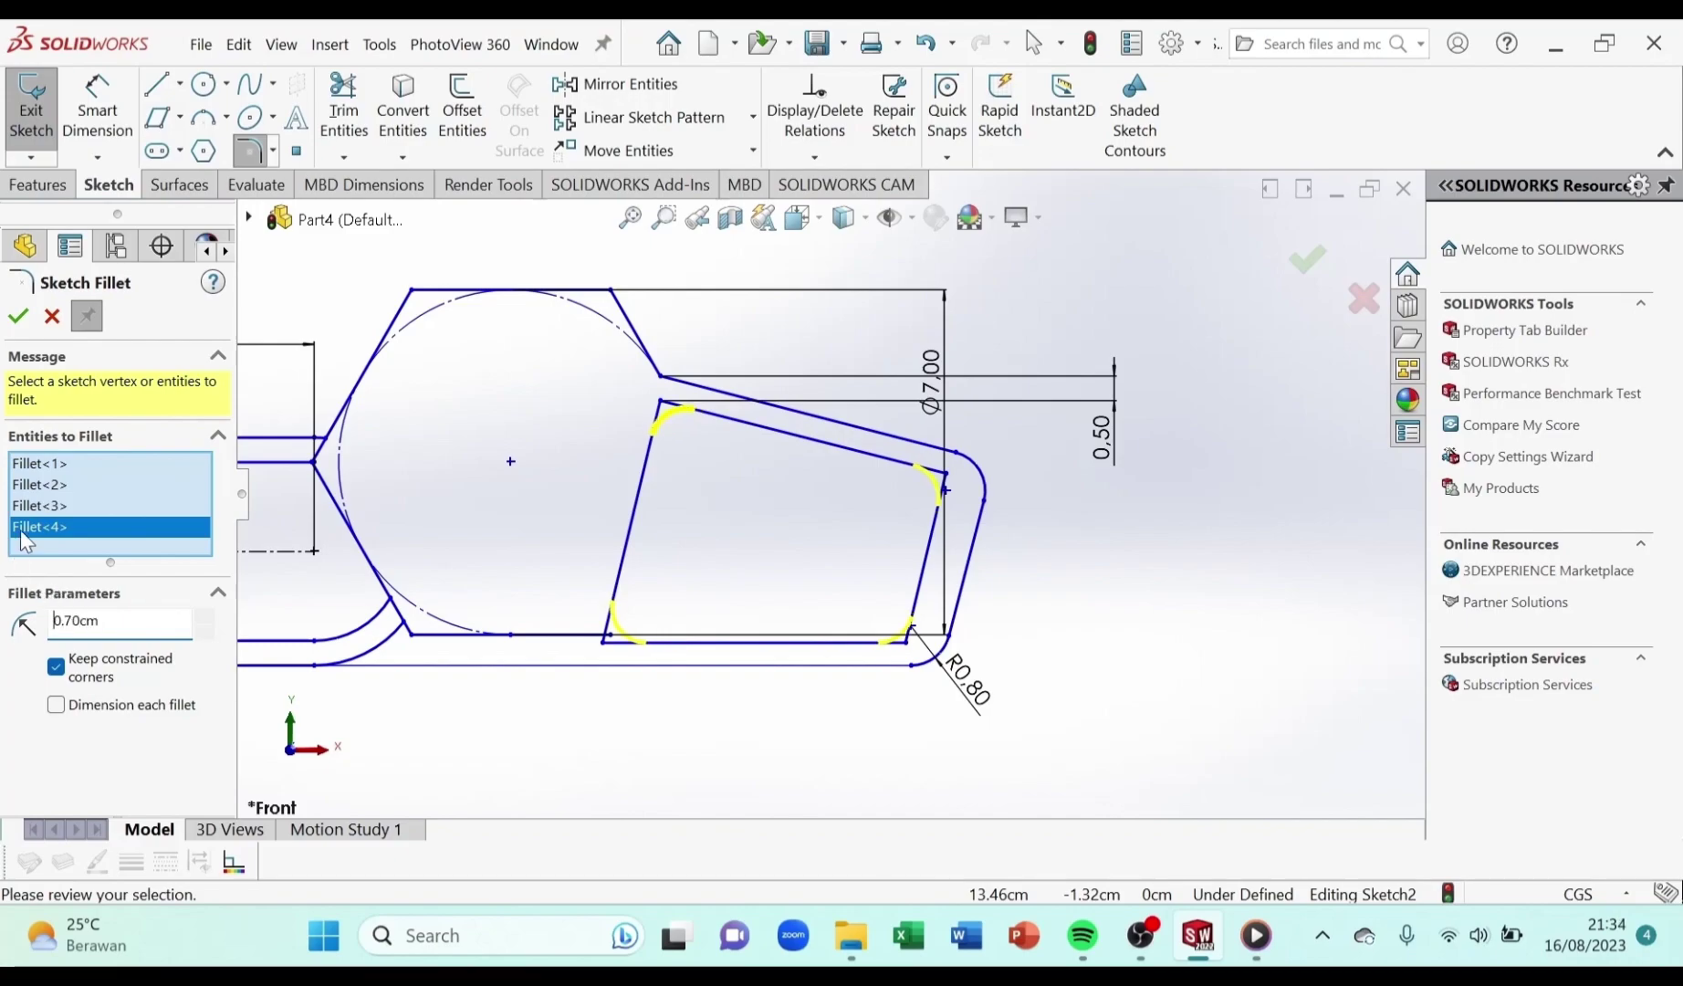
pyautogui.click(18, 316)
# Inspect the filleted inner quadrilateral against the surrounding head profile, and leave the Sketch Fillet command
pyautogui.scroll(2, 970, 556)
pyautogui.scroll(-2, 944, 541)
pyautogui.scroll(-1, 806, 527)
pyautogui.scroll(3, 740, 516)
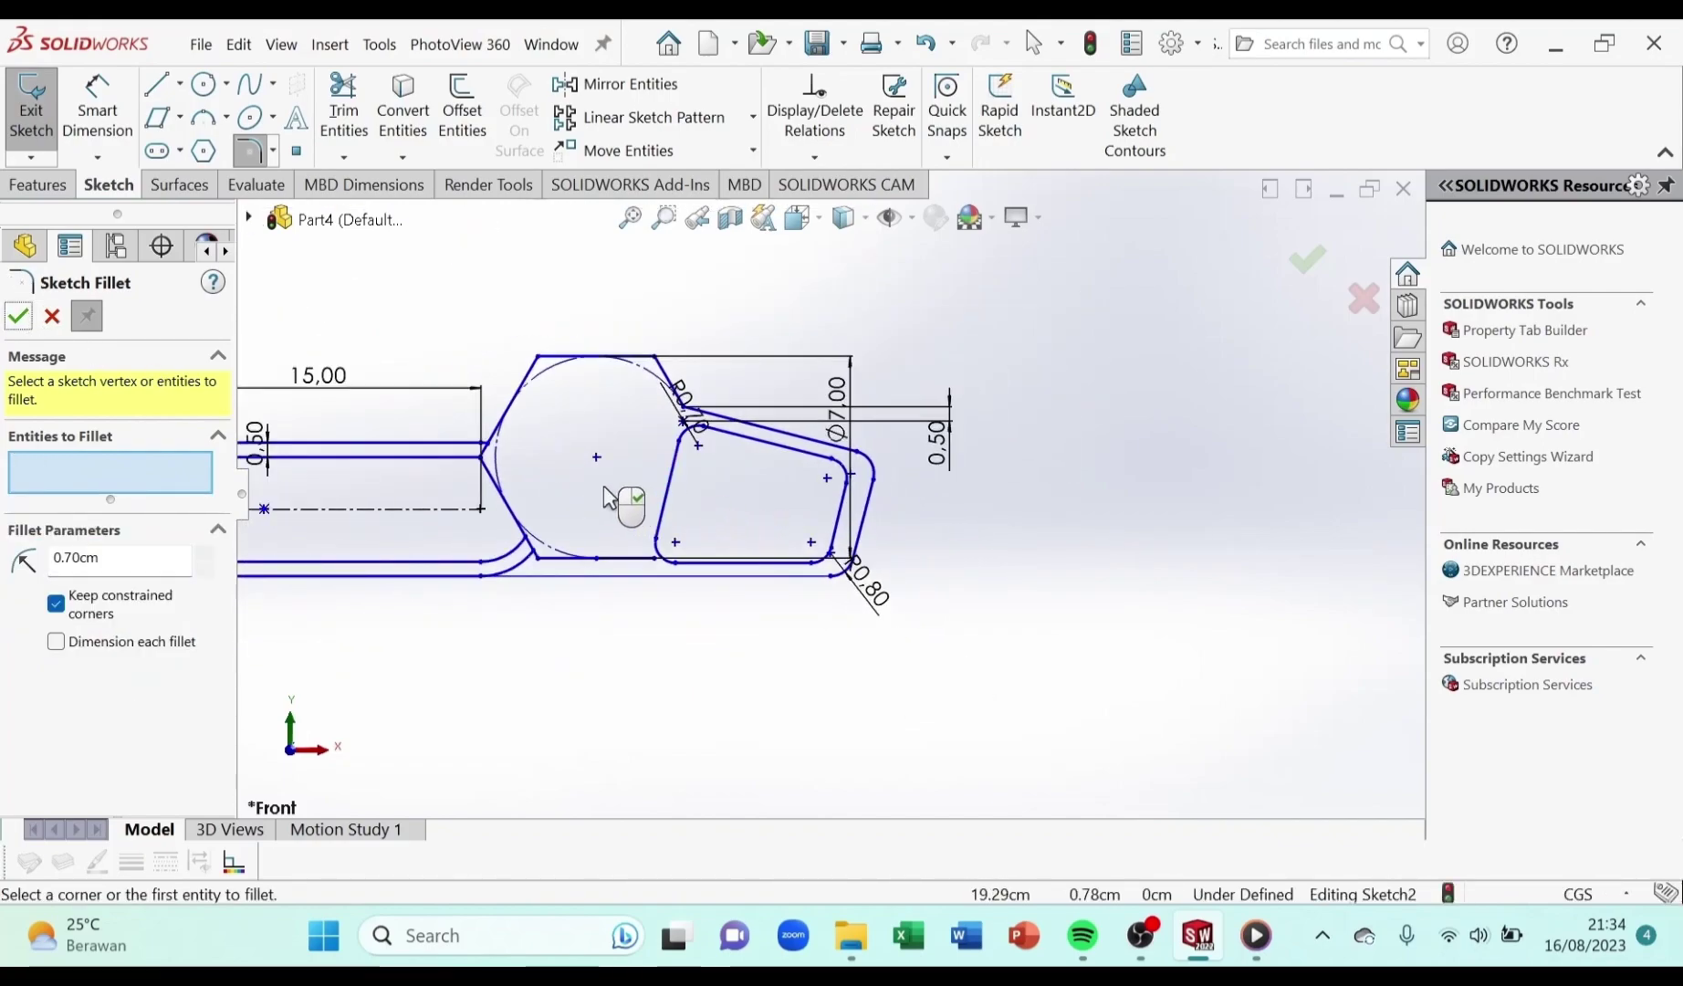
pyautogui.scroll(-2, 584, 486)
pyautogui.scroll(1, 584, 486)
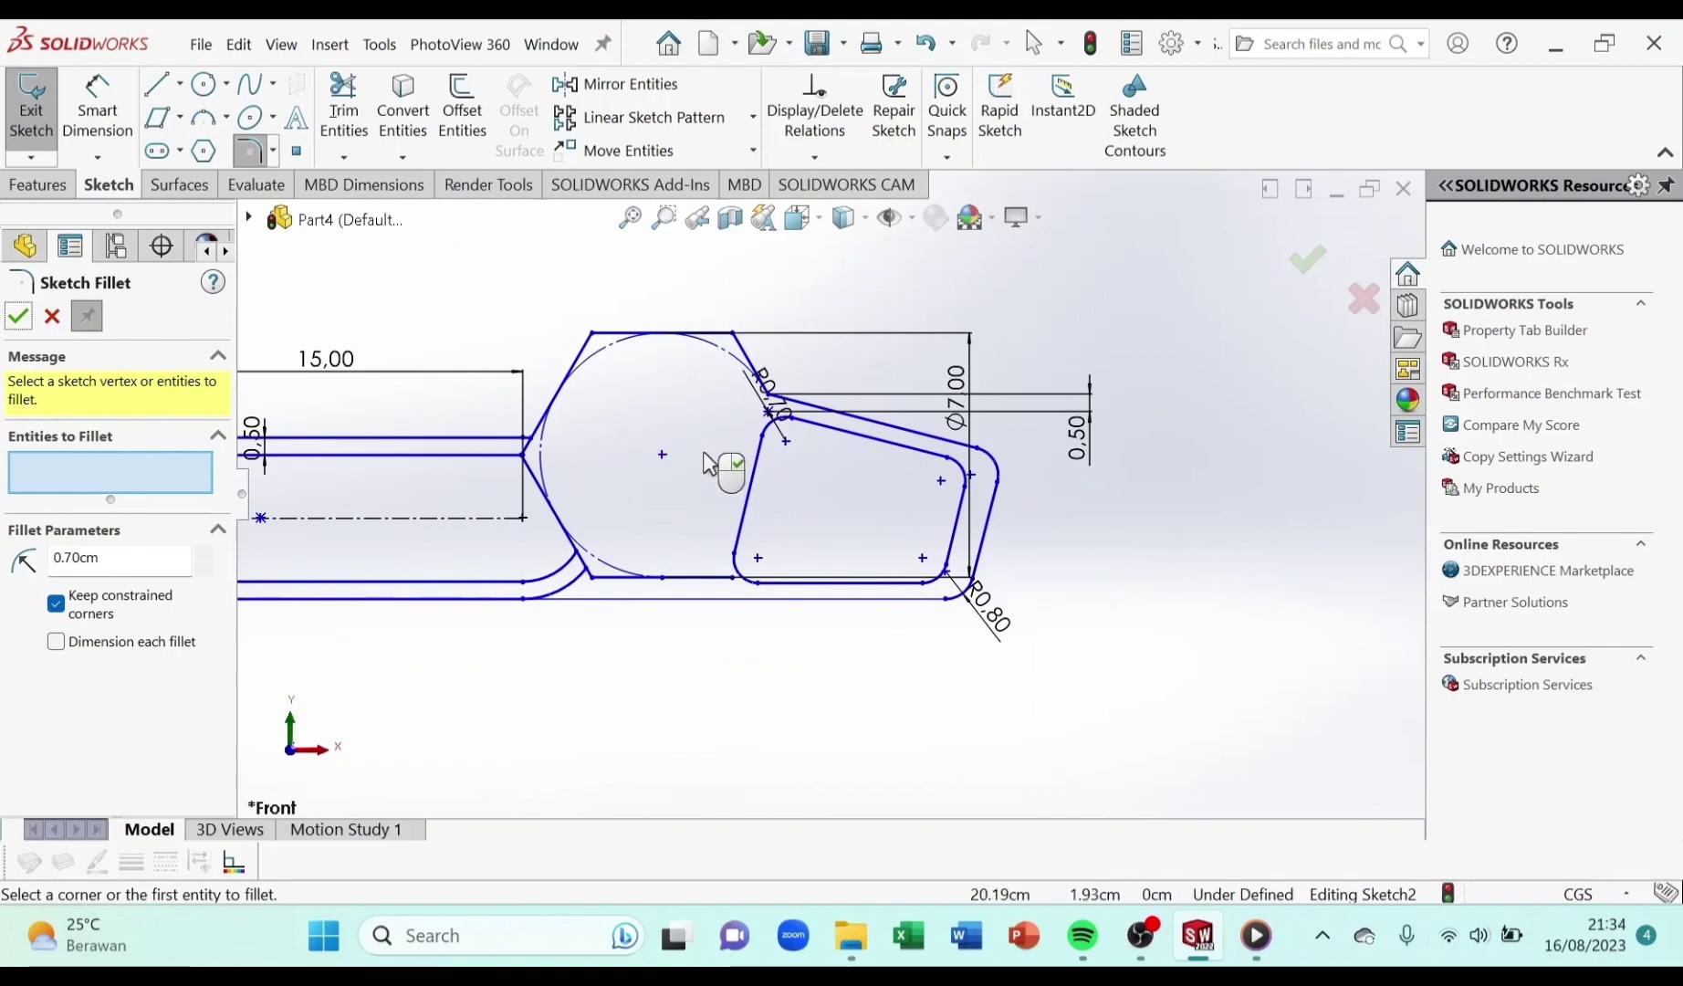
pyautogui.scroll(-2, 694, 466)
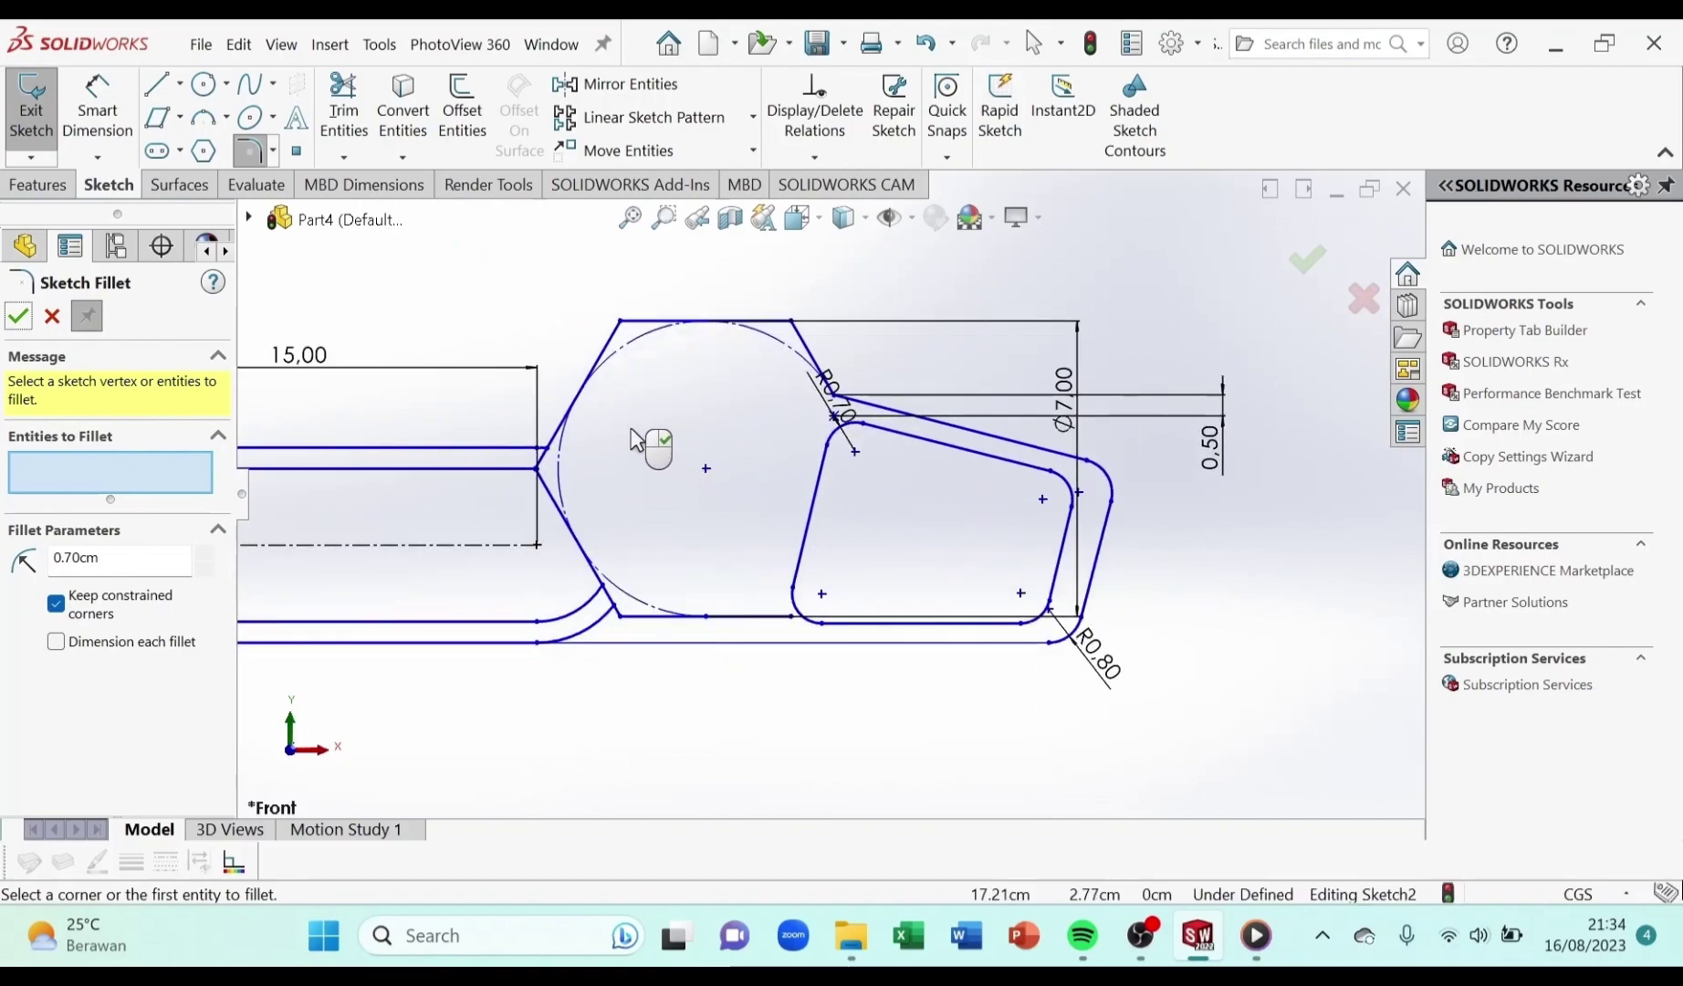
pyautogui.scroll(1, 636, 440)
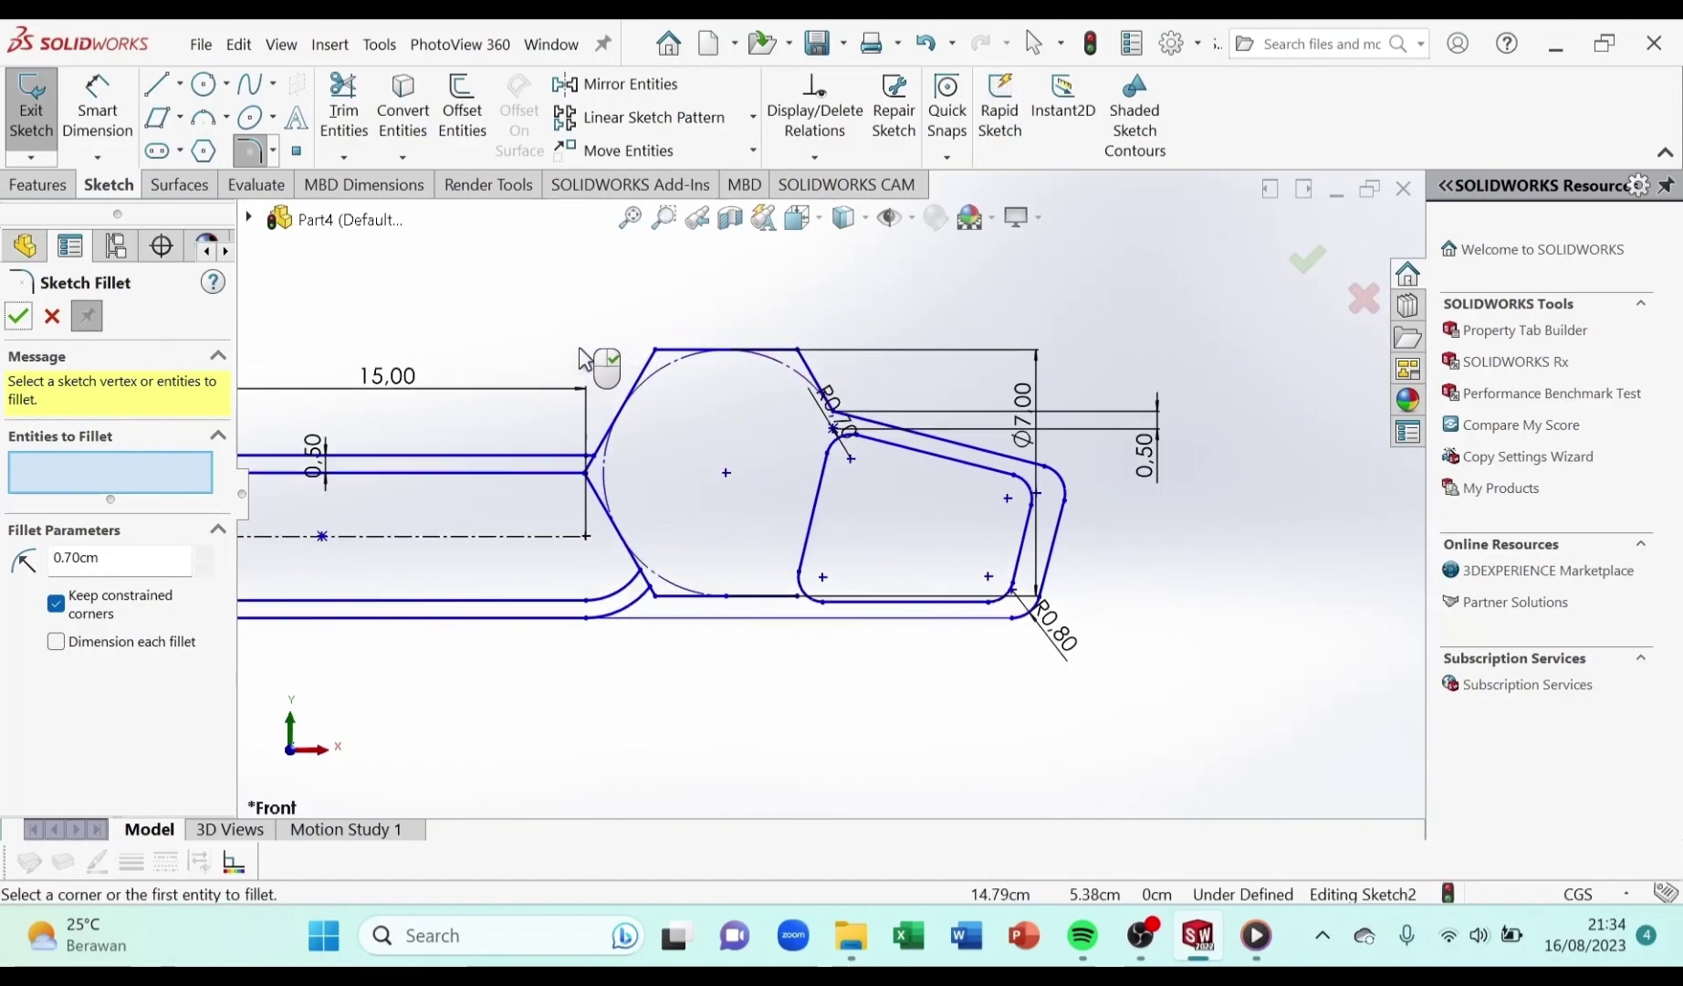
pyautogui.click(17, 316)
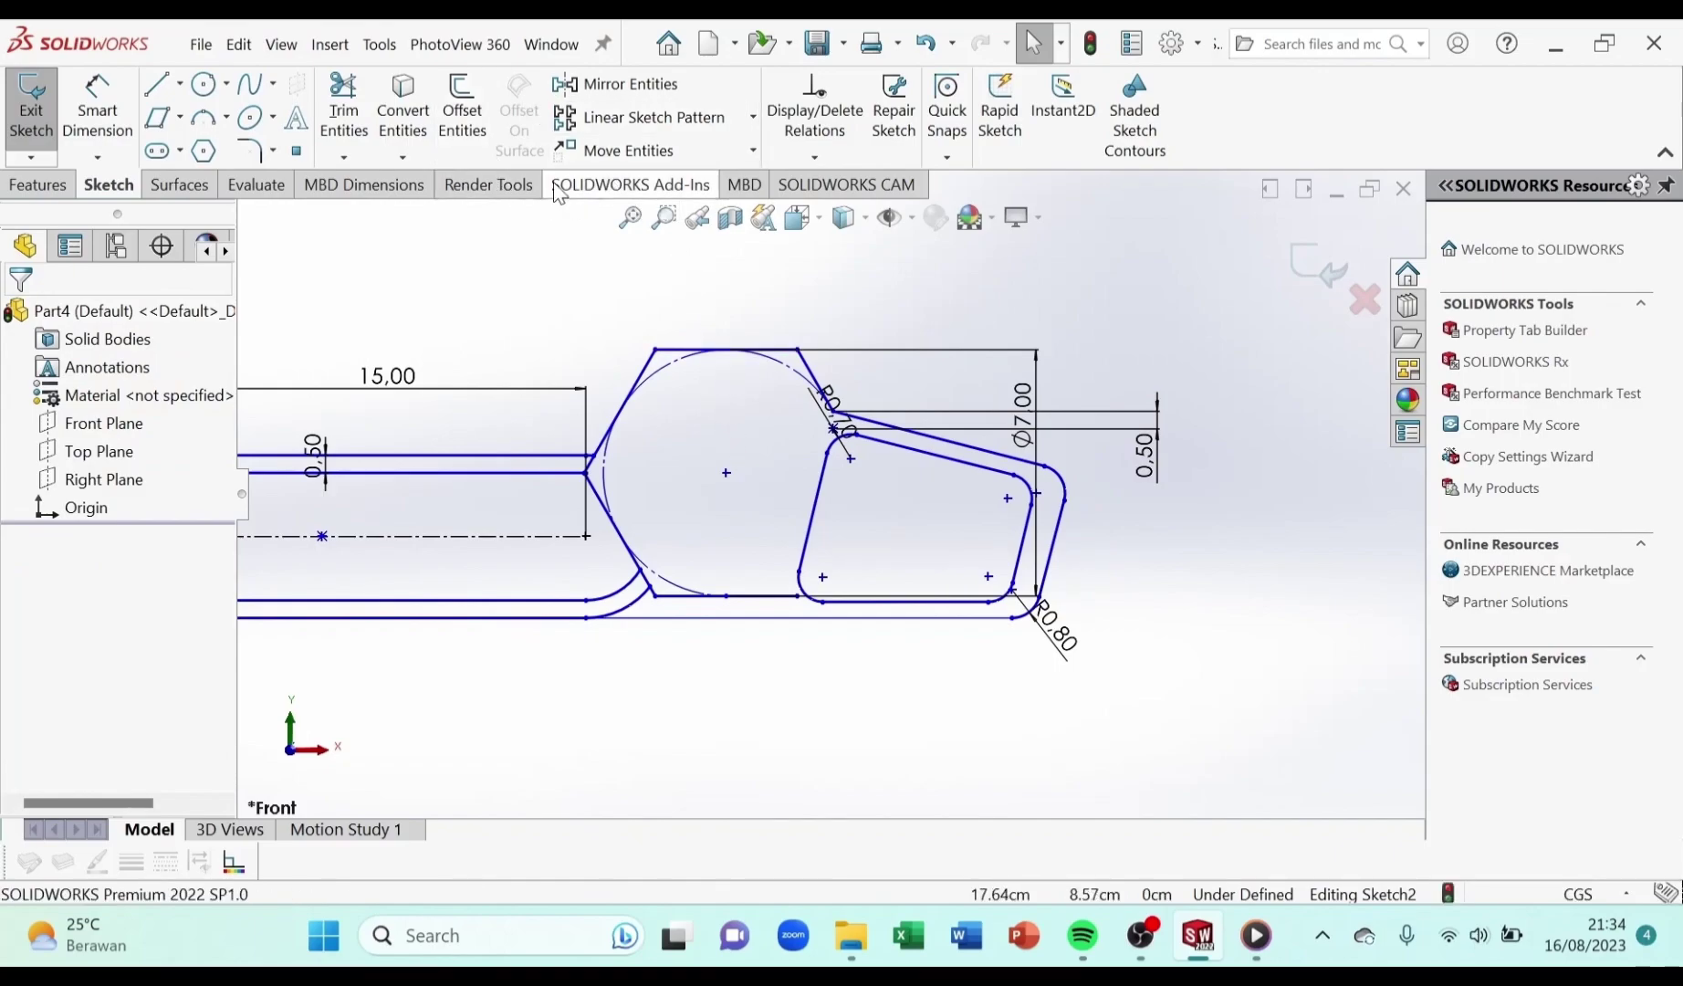
# Sketch a vertical straight slot about 0.3 cm wide inside the hexagonal head, directly above the circle's center
pyautogui.click(161, 149)
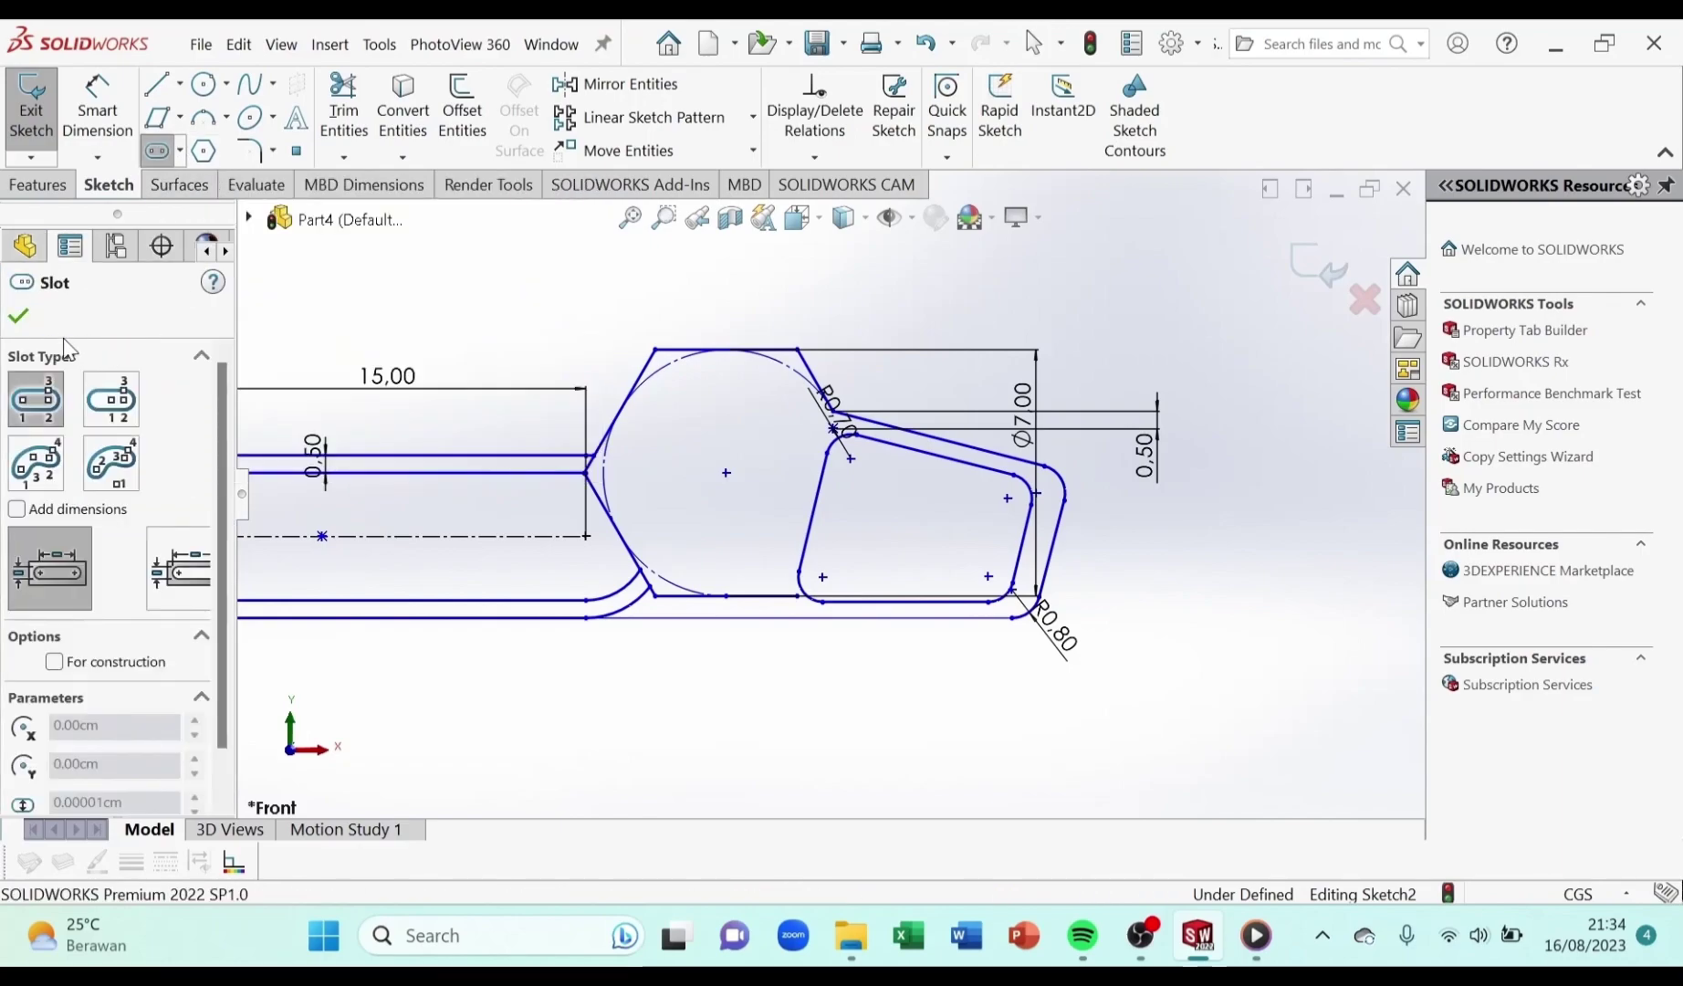
pyautogui.scroll(-5, 764, 406)
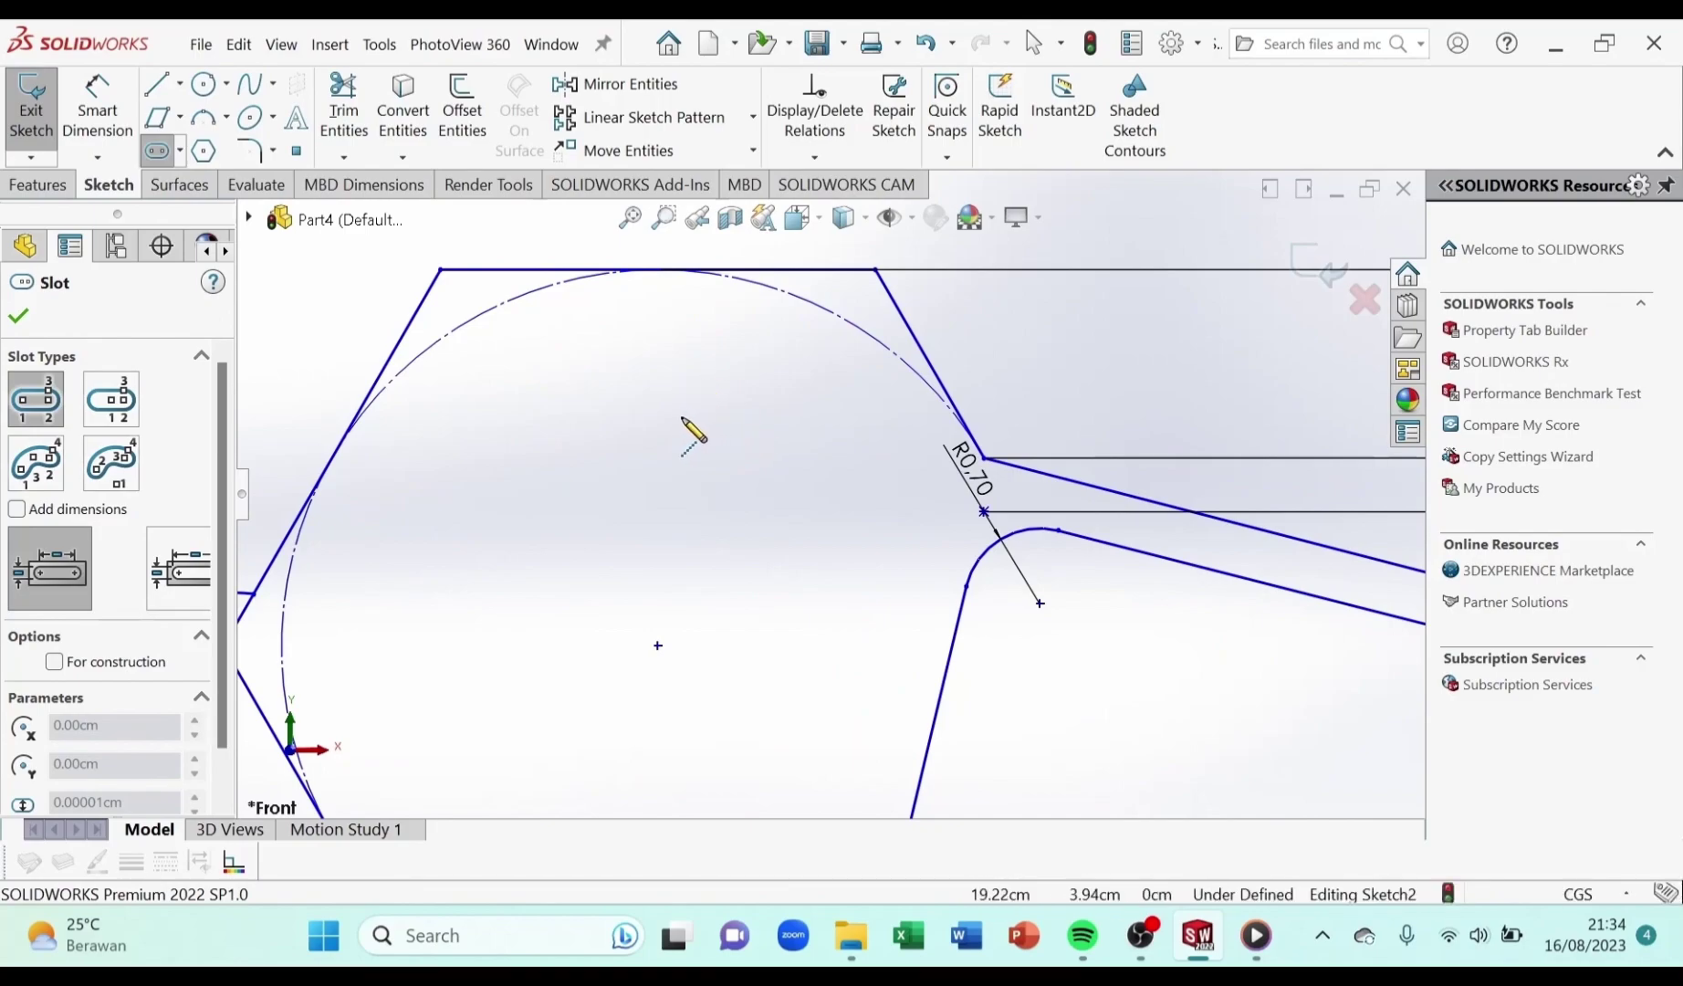
pyautogui.click(658, 393)
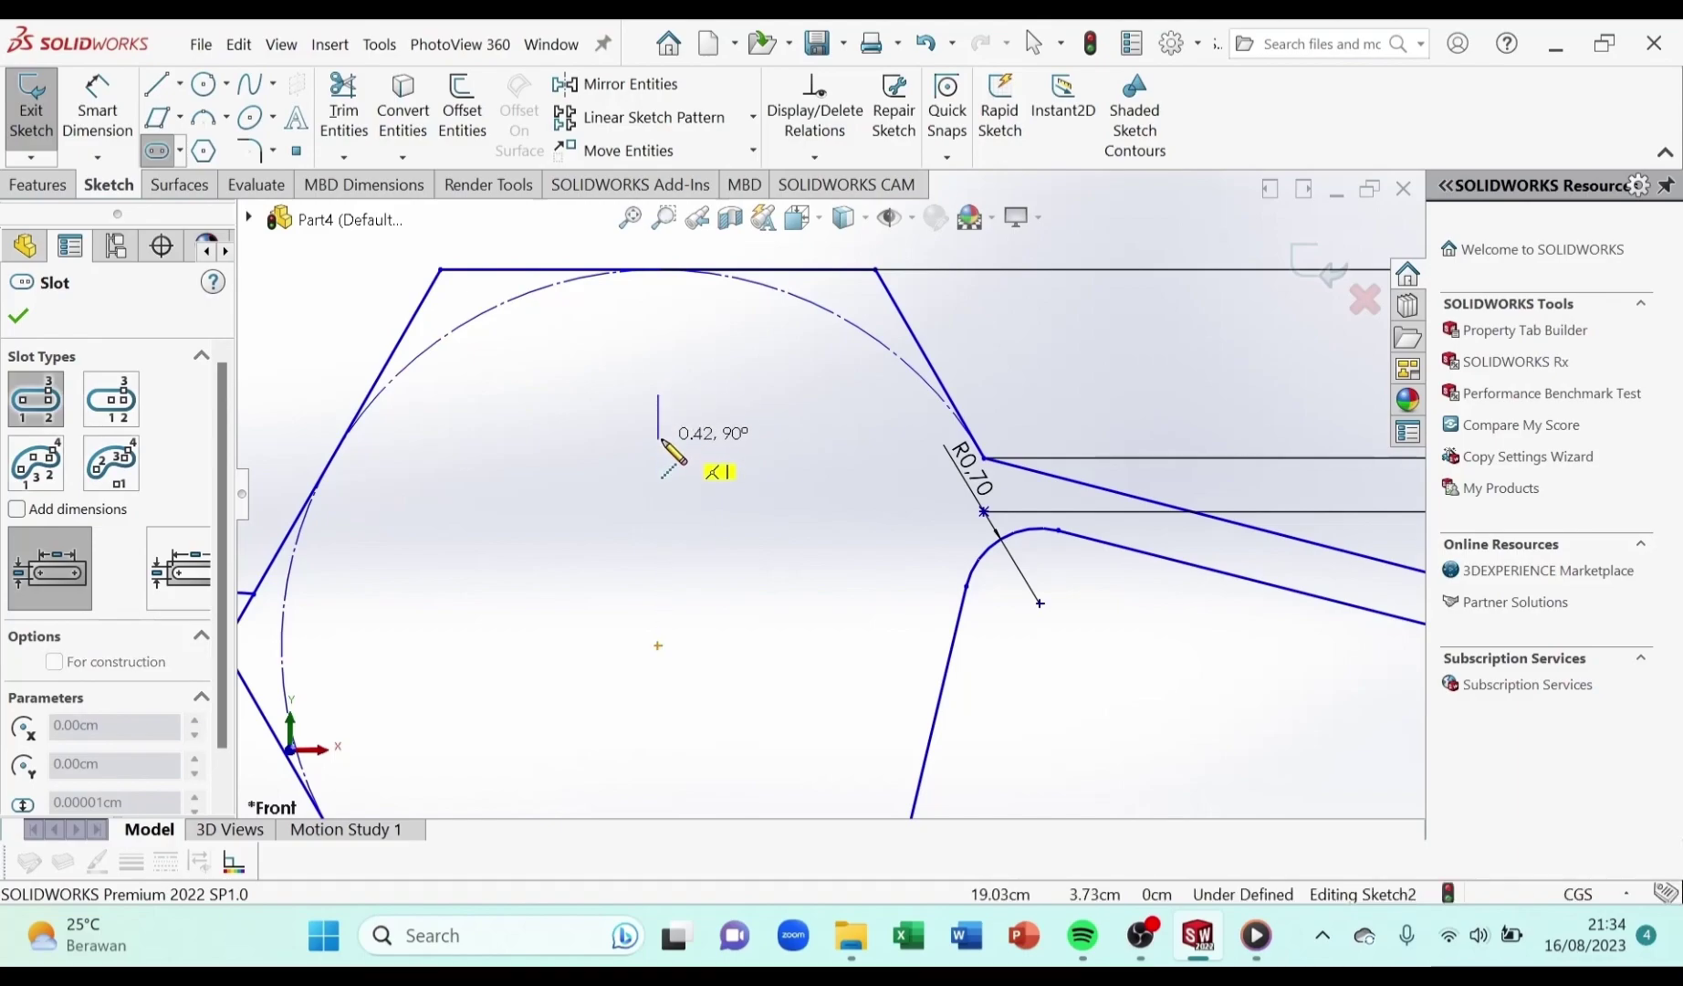
pyautogui.click(657, 479)
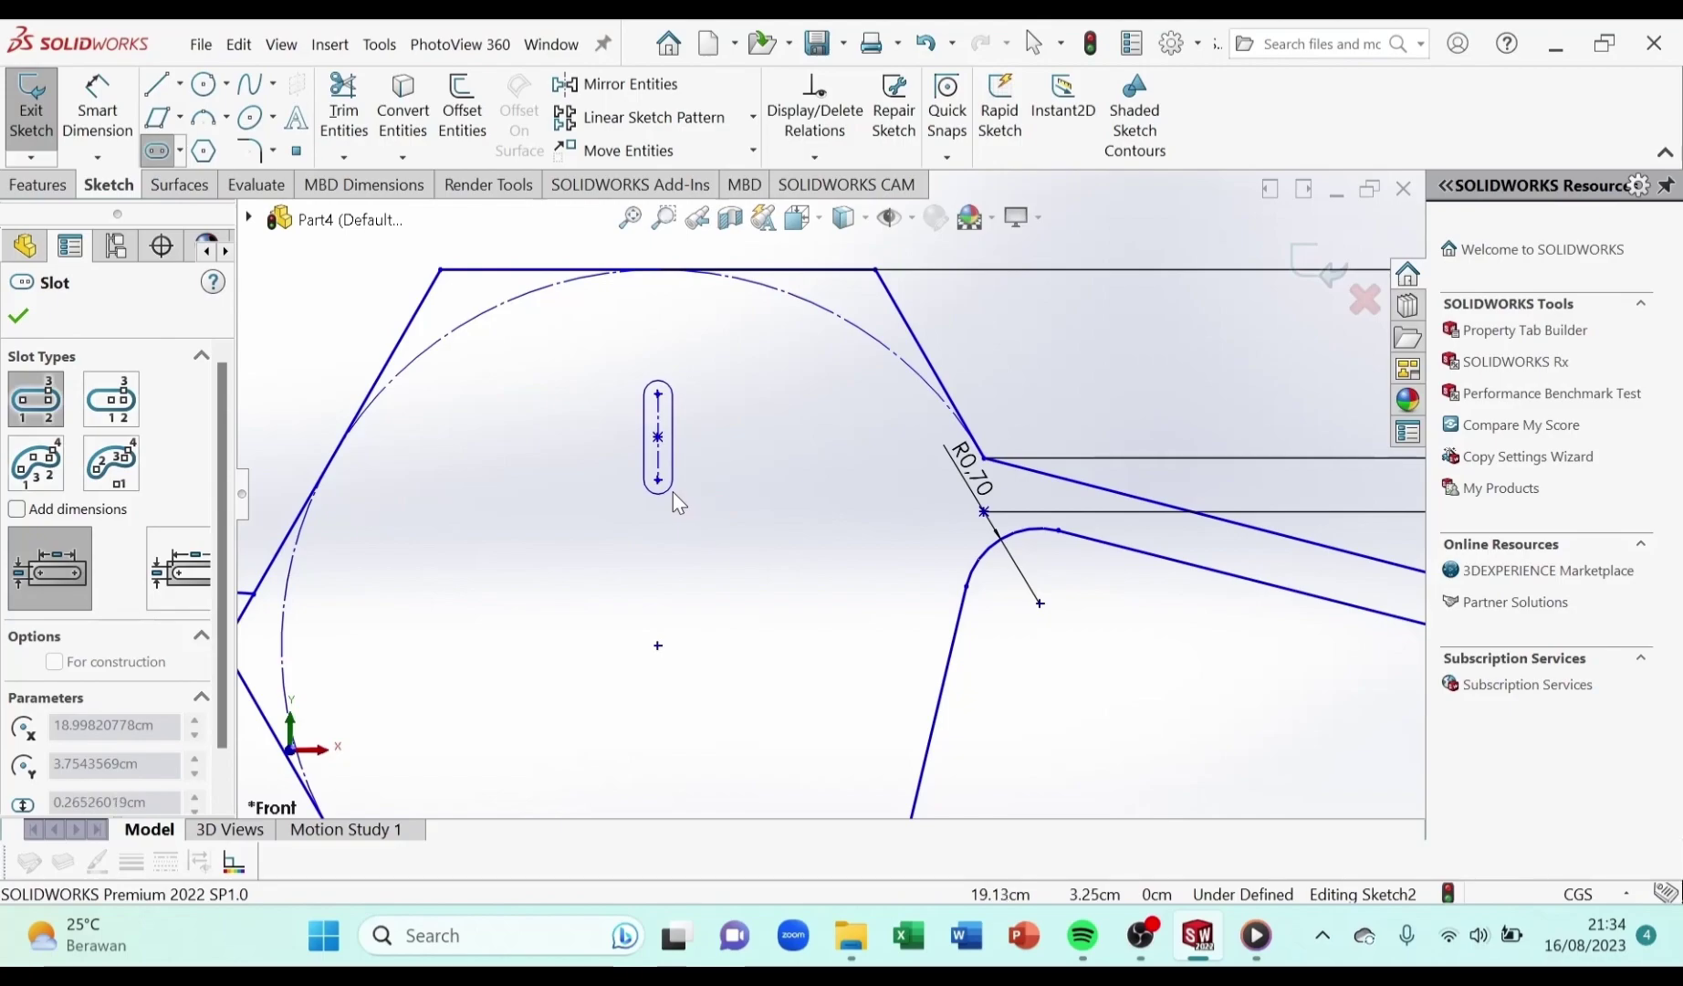
pyautogui.click(677, 503)
pyautogui.rightClick(683, 508)
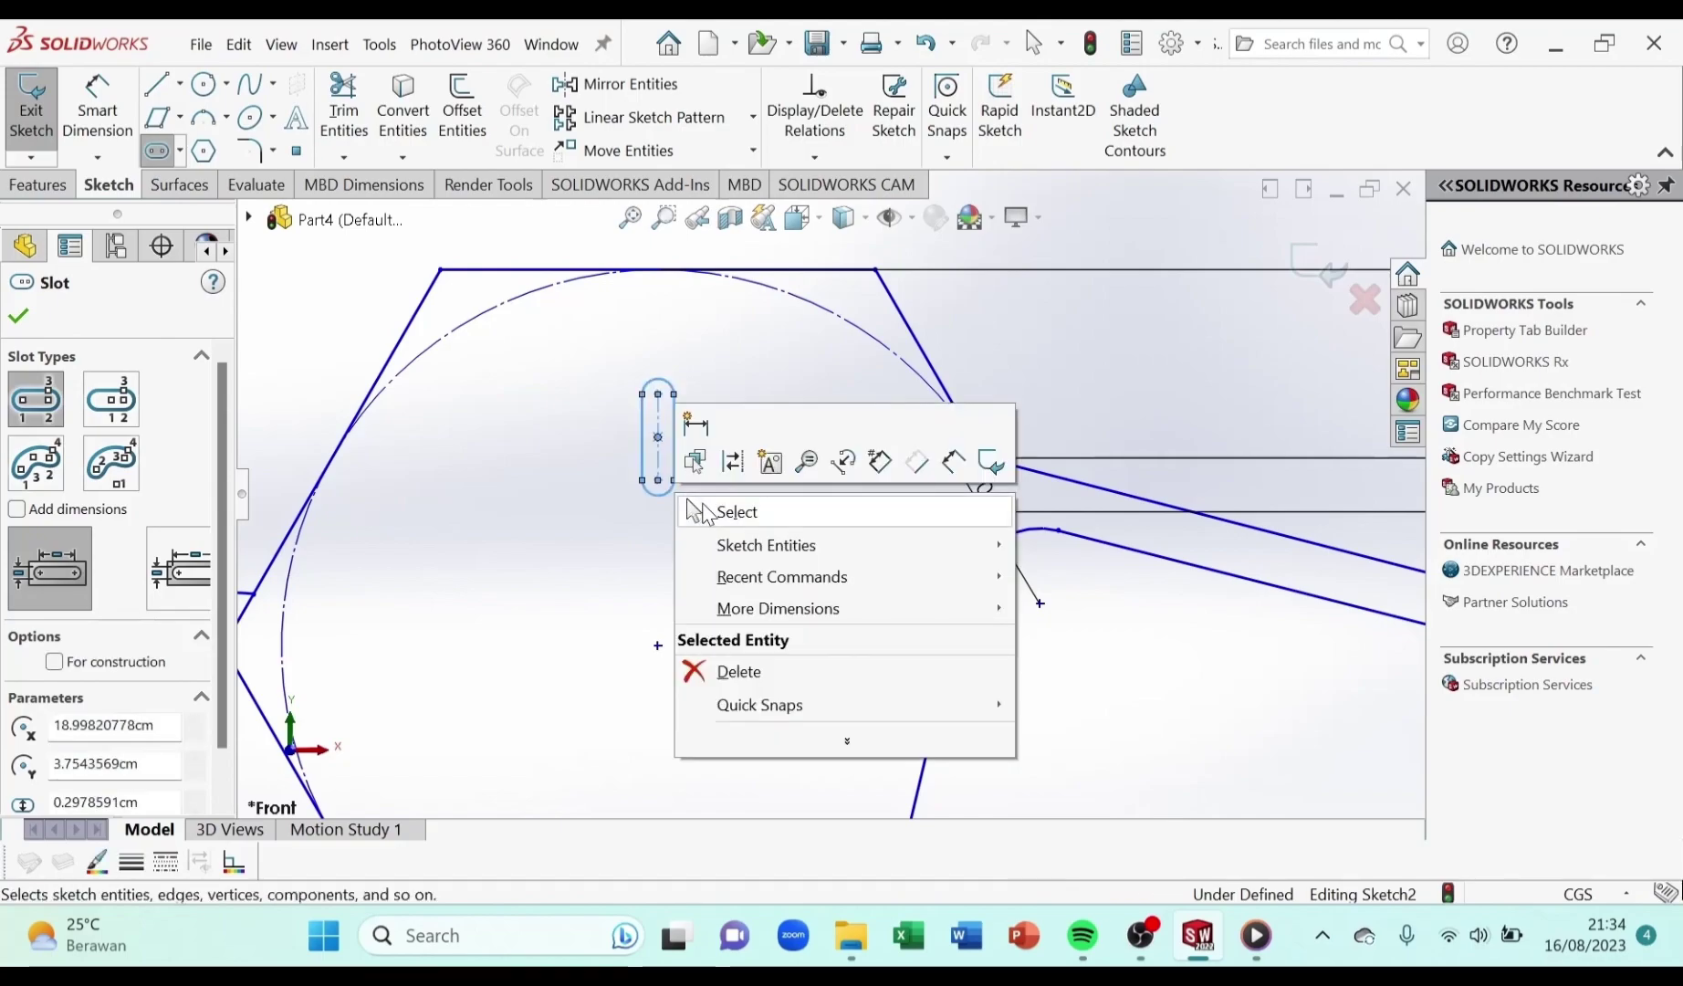
pyautogui.click(715, 507)
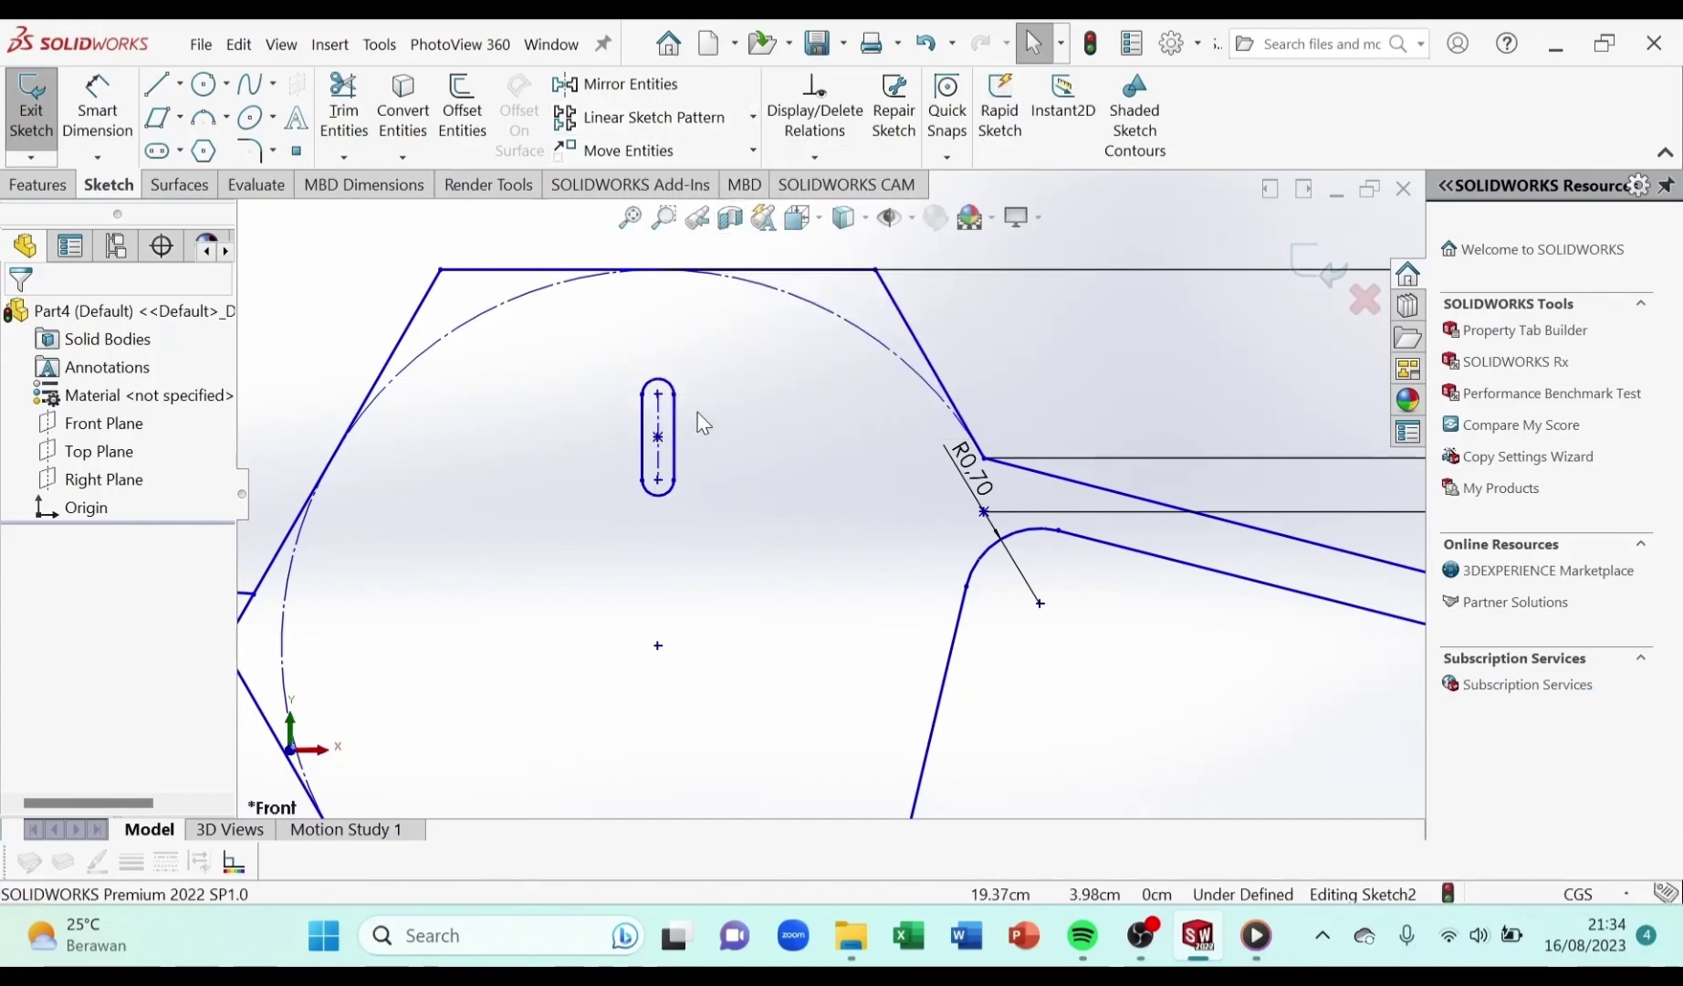
# Set up a linear sketch pattern of the small vertical slot along the X-axis with 4 instances
pyautogui.click(653, 117)
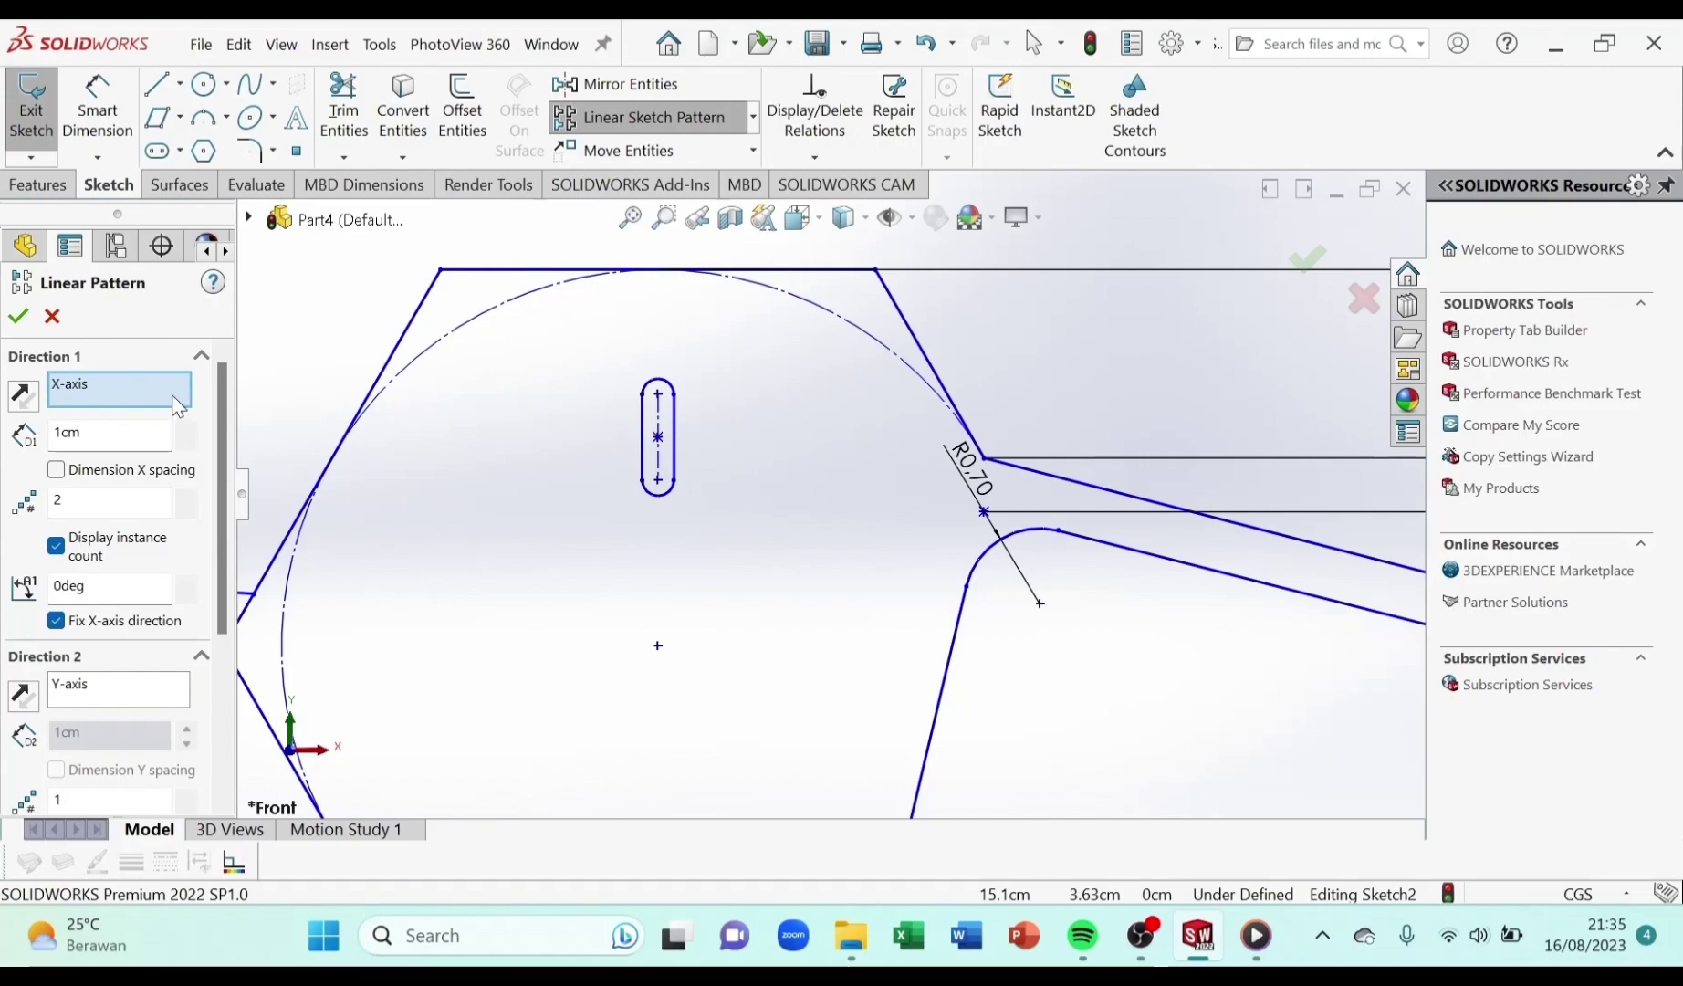
pyautogui.scroll(-3, 117, 465)
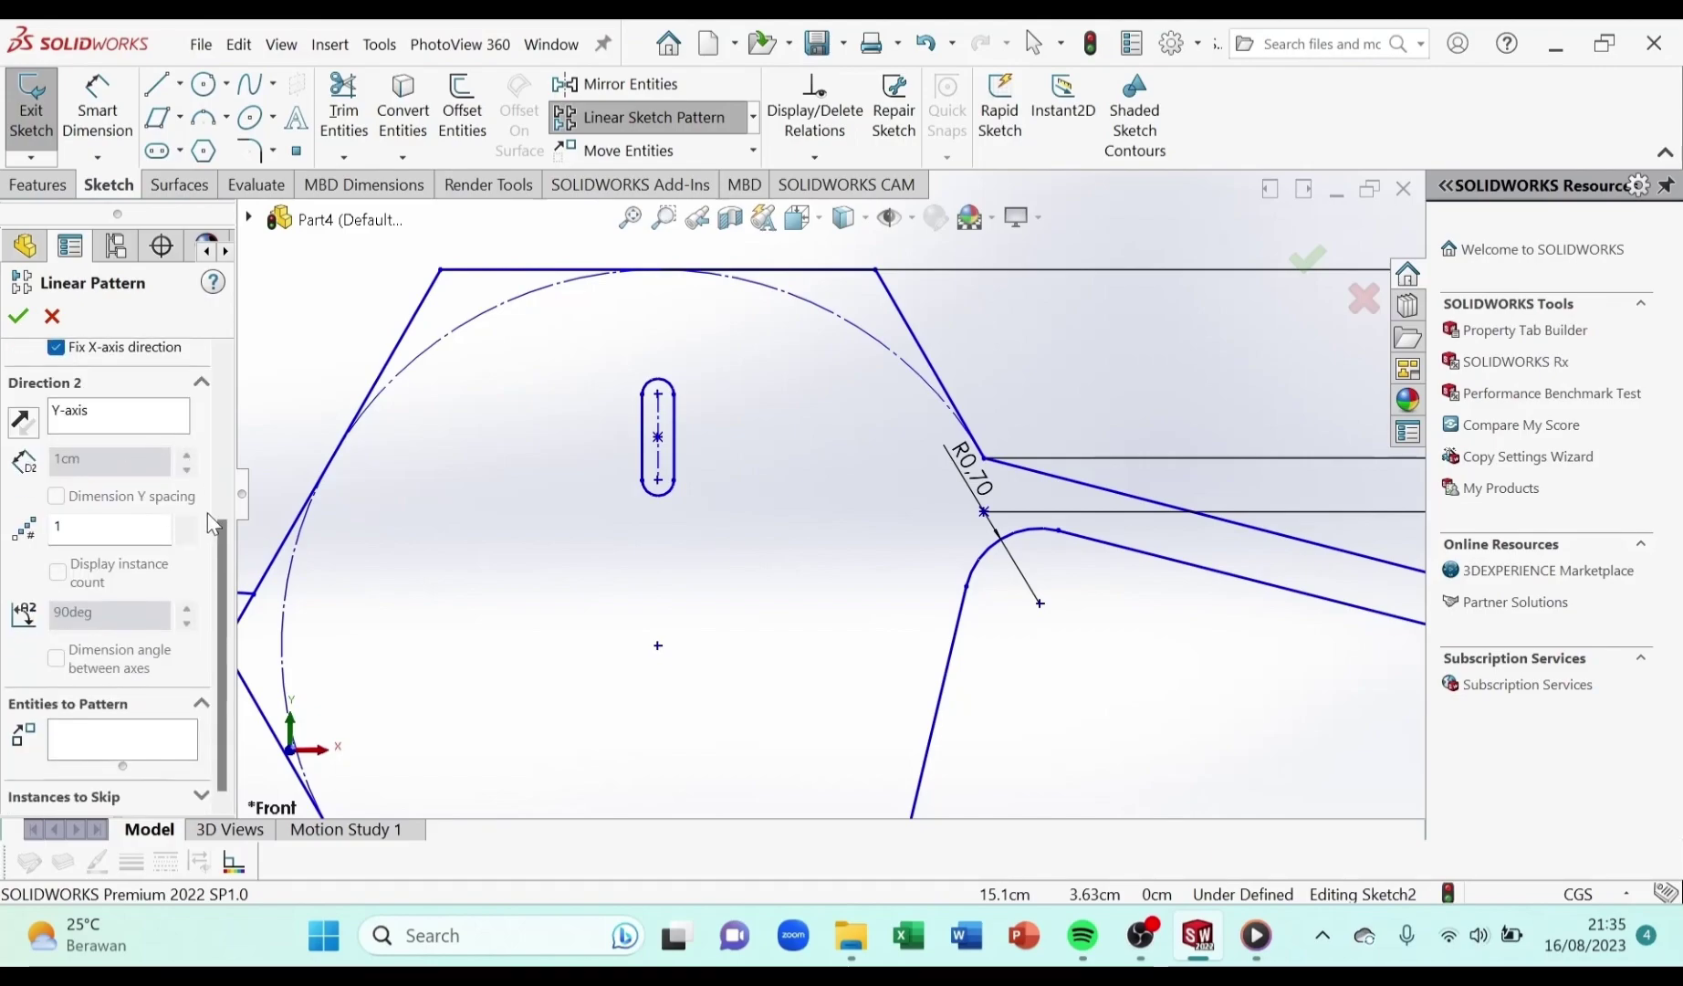
pyautogui.click(162, 741)
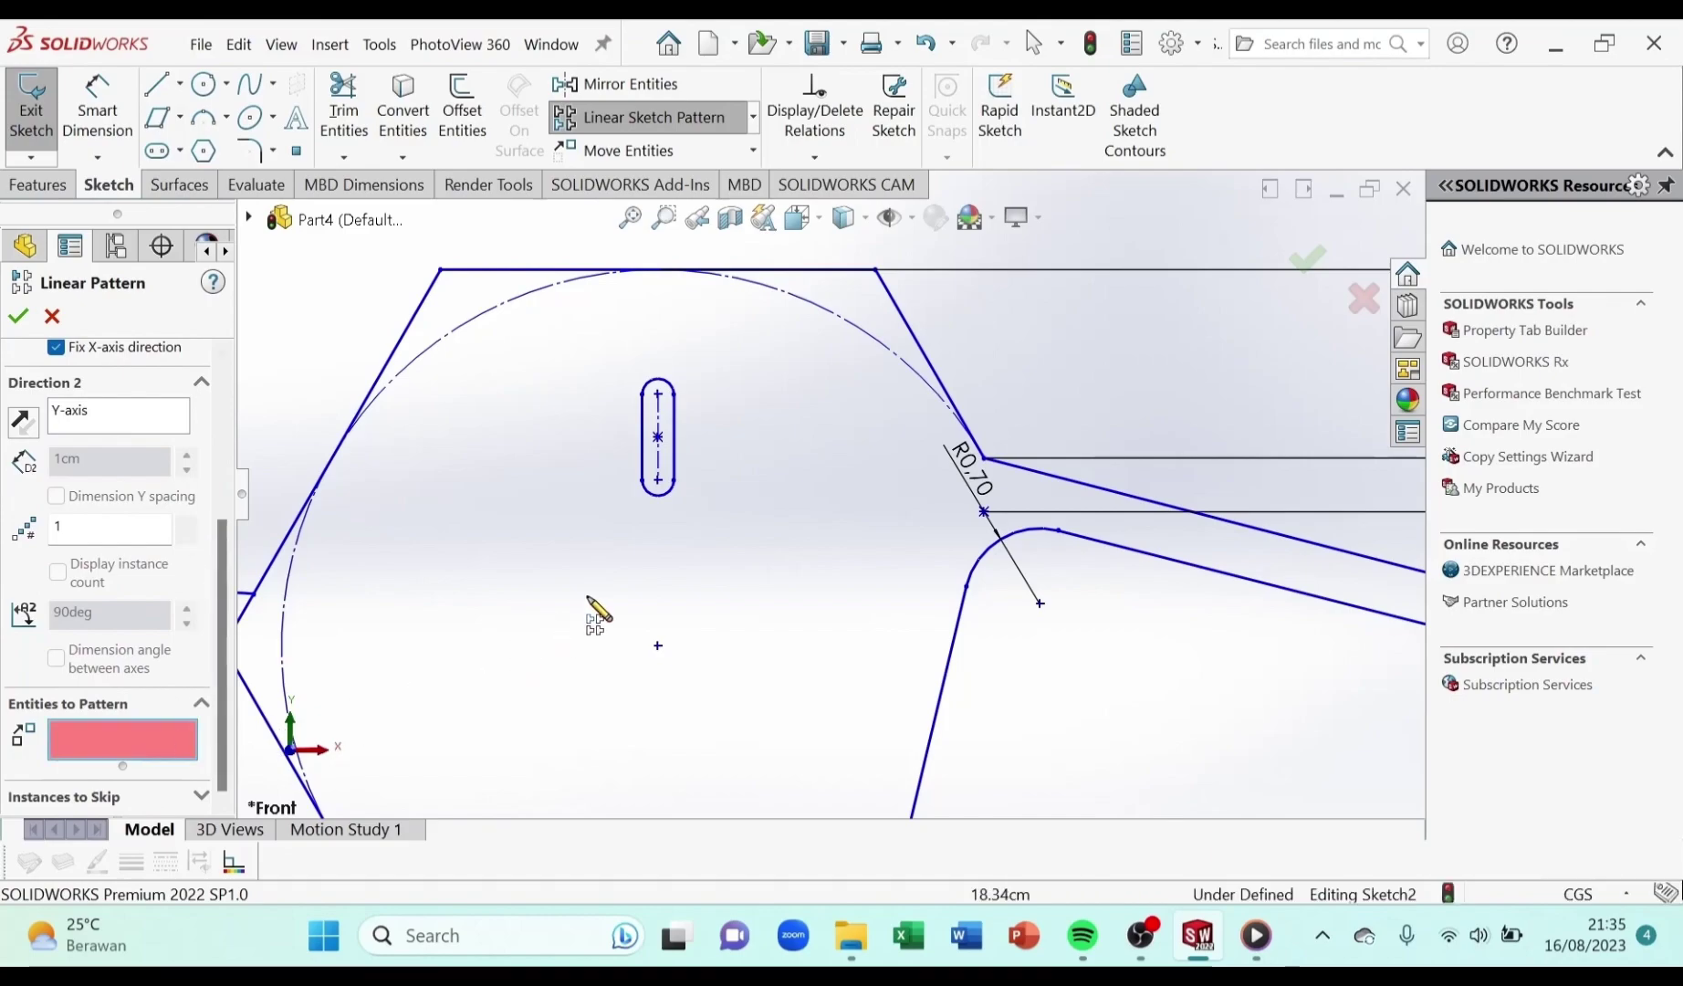
pyautogui.click(672, 457)
pyautogui.scroll(3, 70, 513)
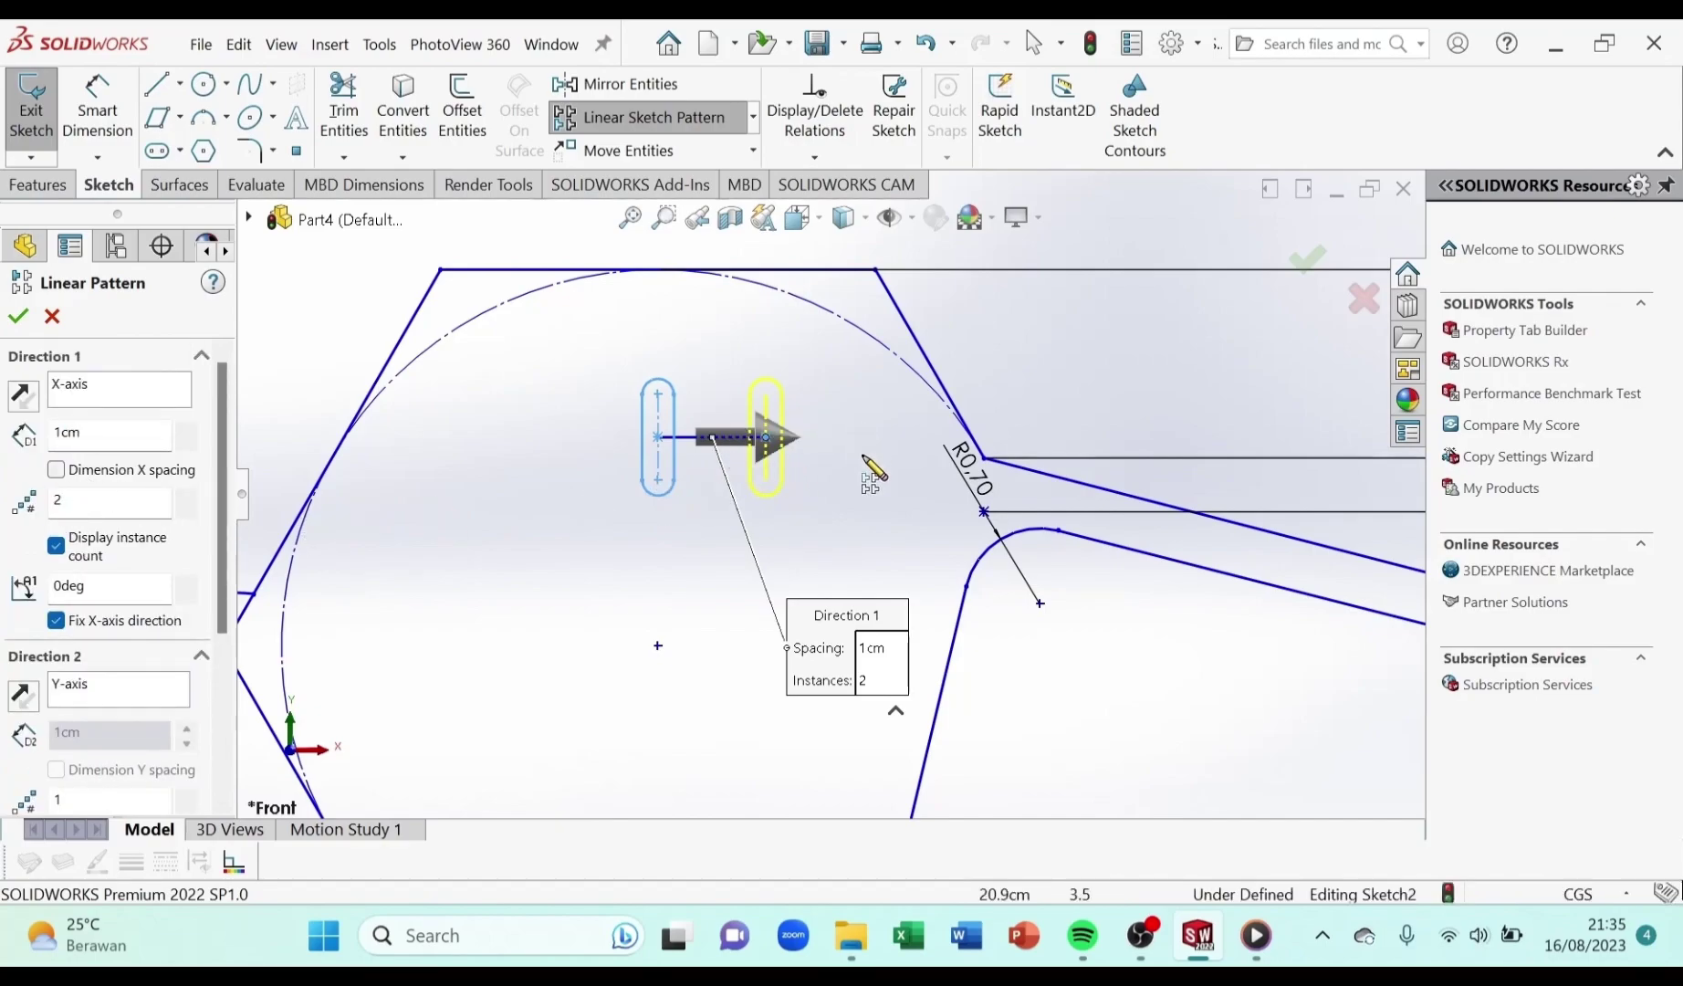
pyautogui.click(96, 506)
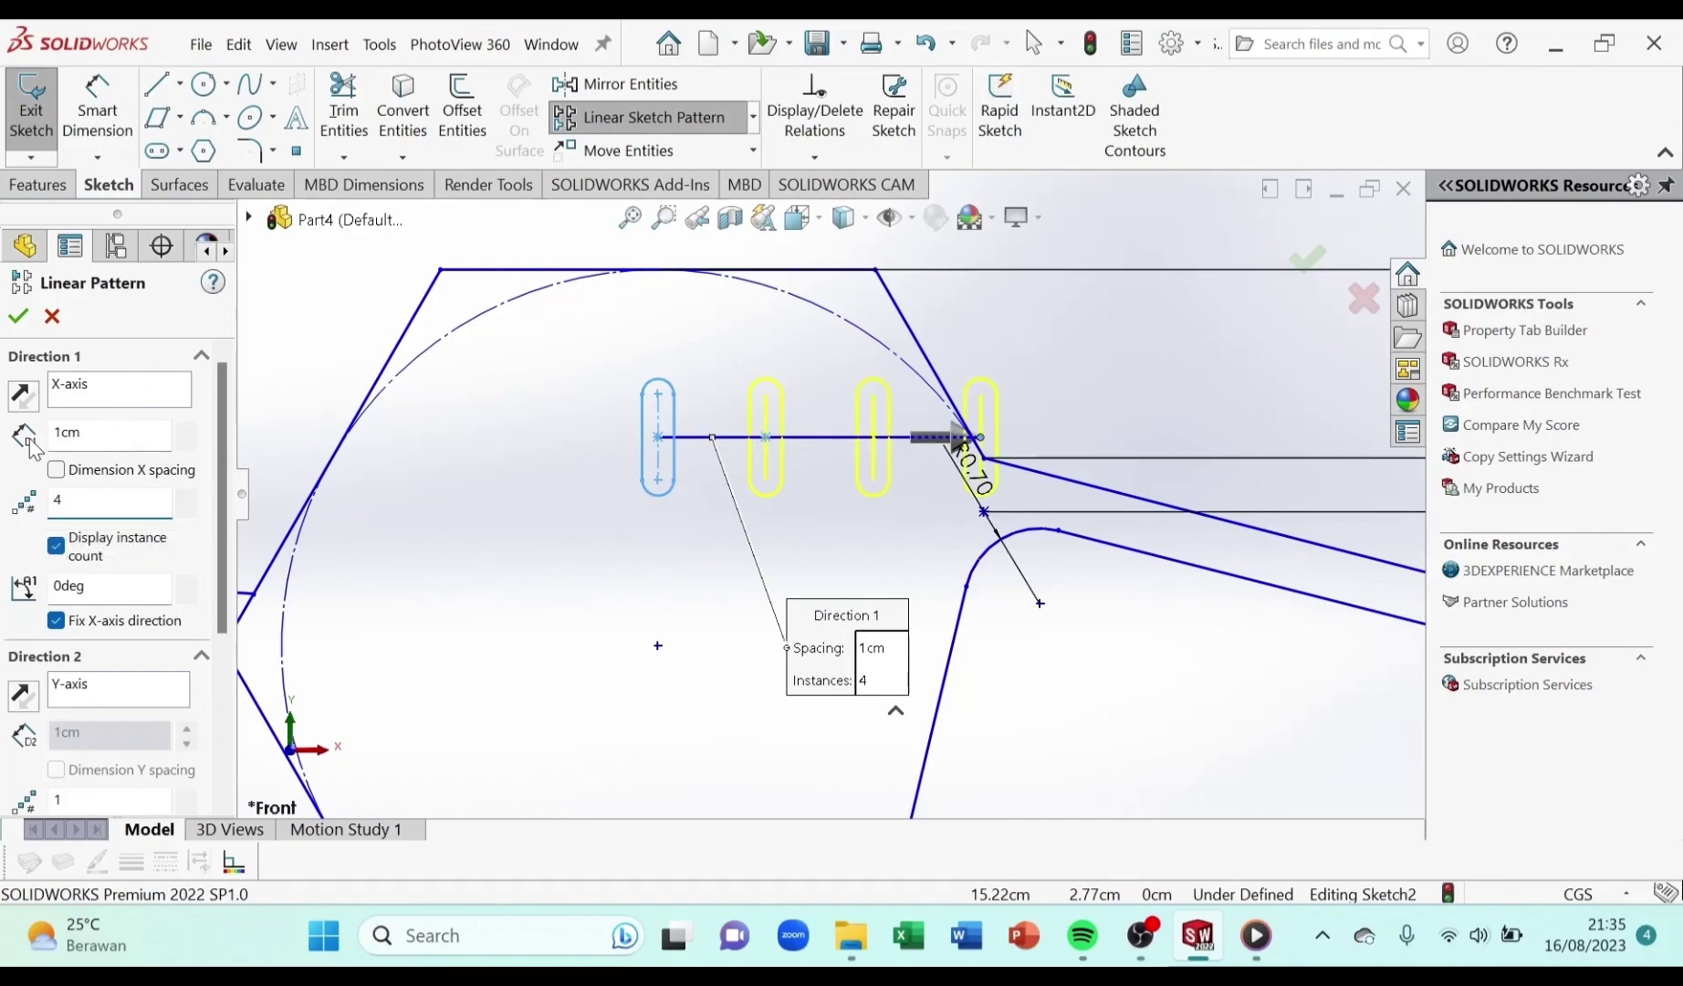
# Try a spacing of 0.2 cm for the slot pattern
pyautogui.click(96, 436)
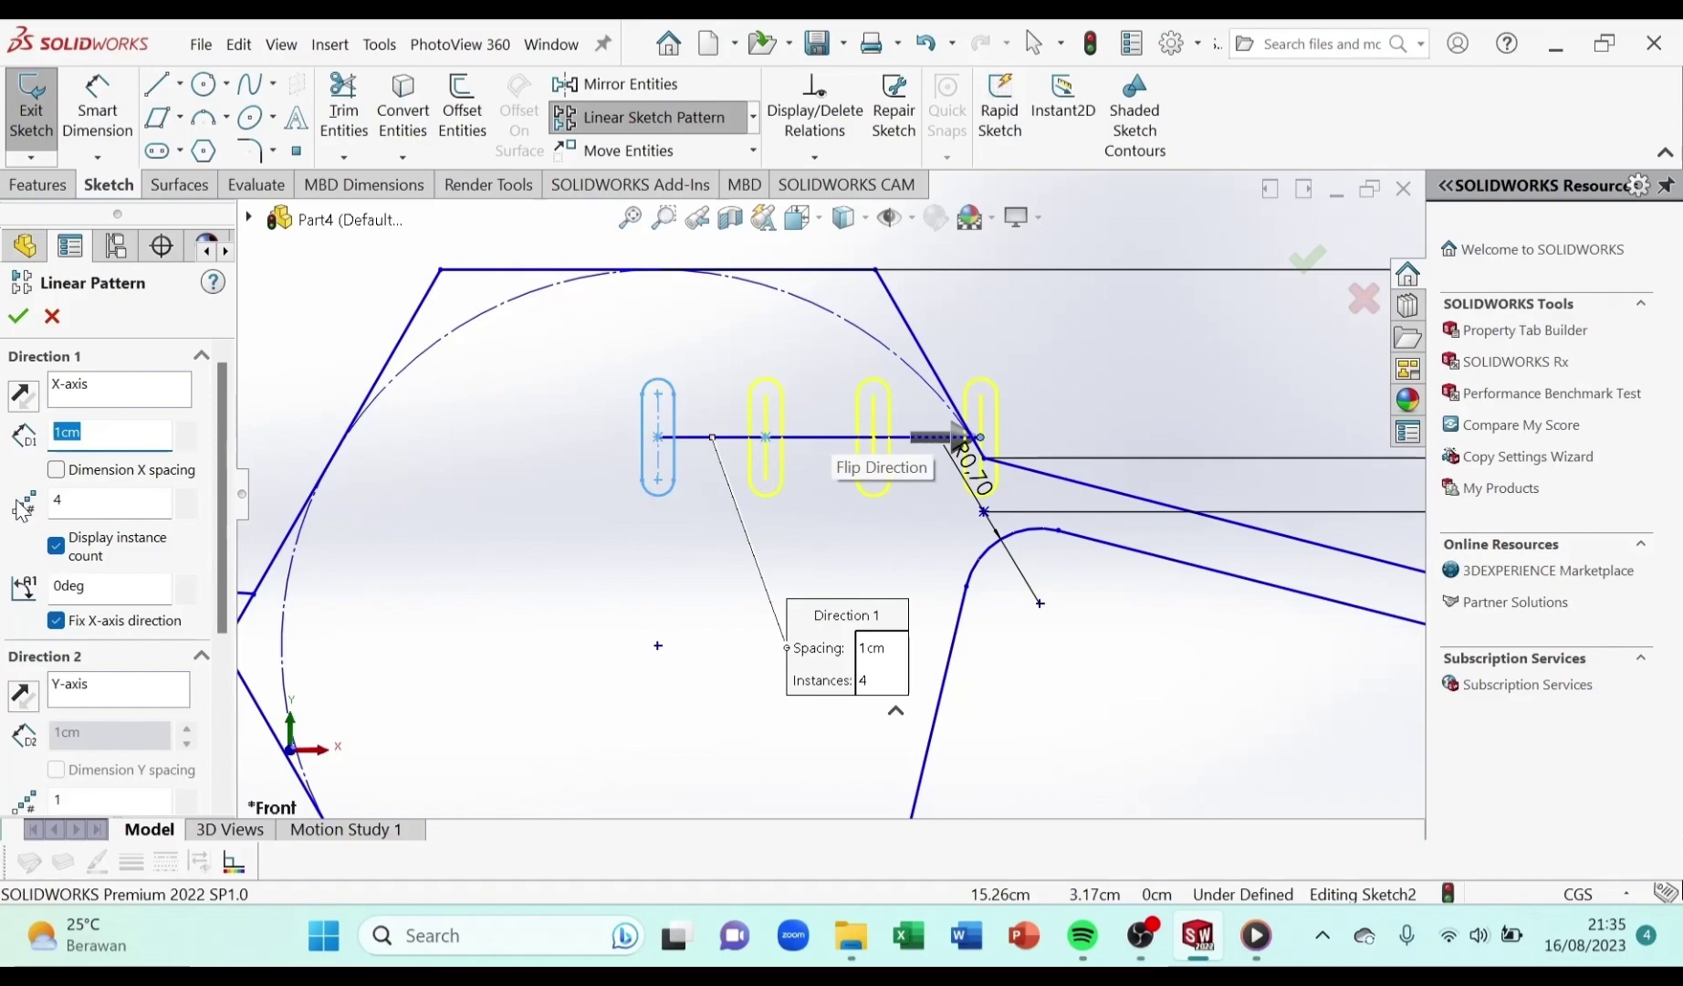
pyautogui.write('0,2')
pyautogui.press('Return')
# Set the slot pattern's X-axis spacing to 0.5 cm and create the pattern
pyautogui.moveTo(102, 432); pyautogui.dragTo(45, 434)
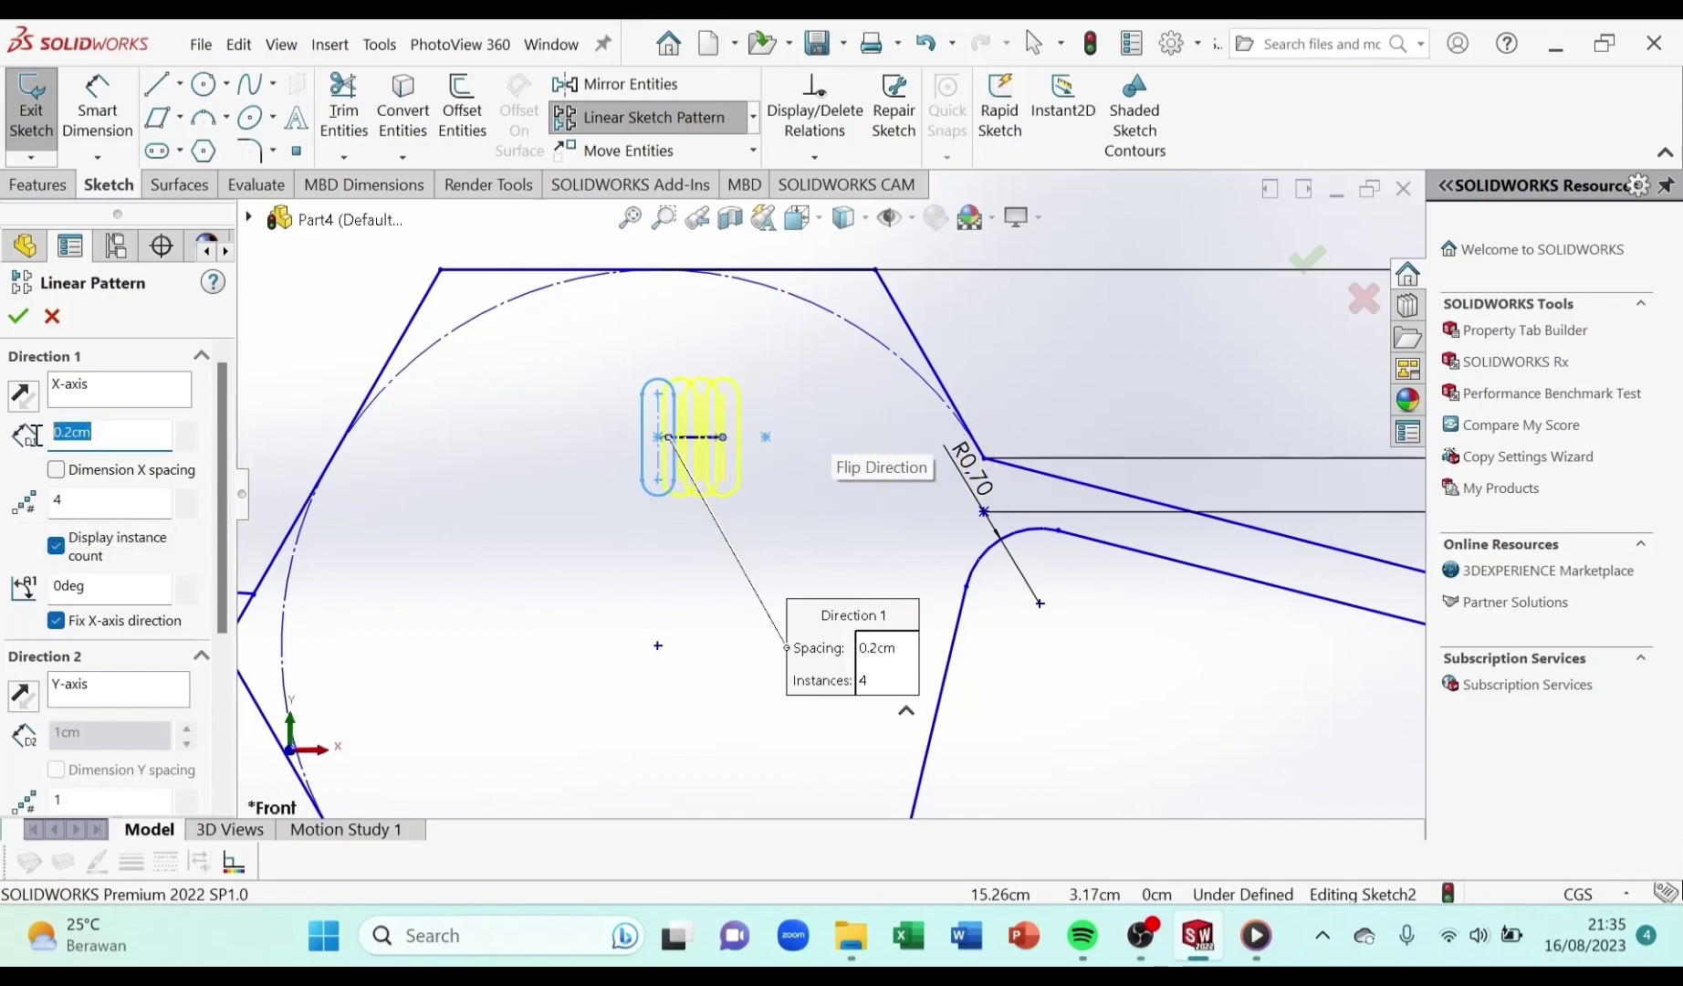
pyautogui.write('0,5')
pyautogui.press('Return')
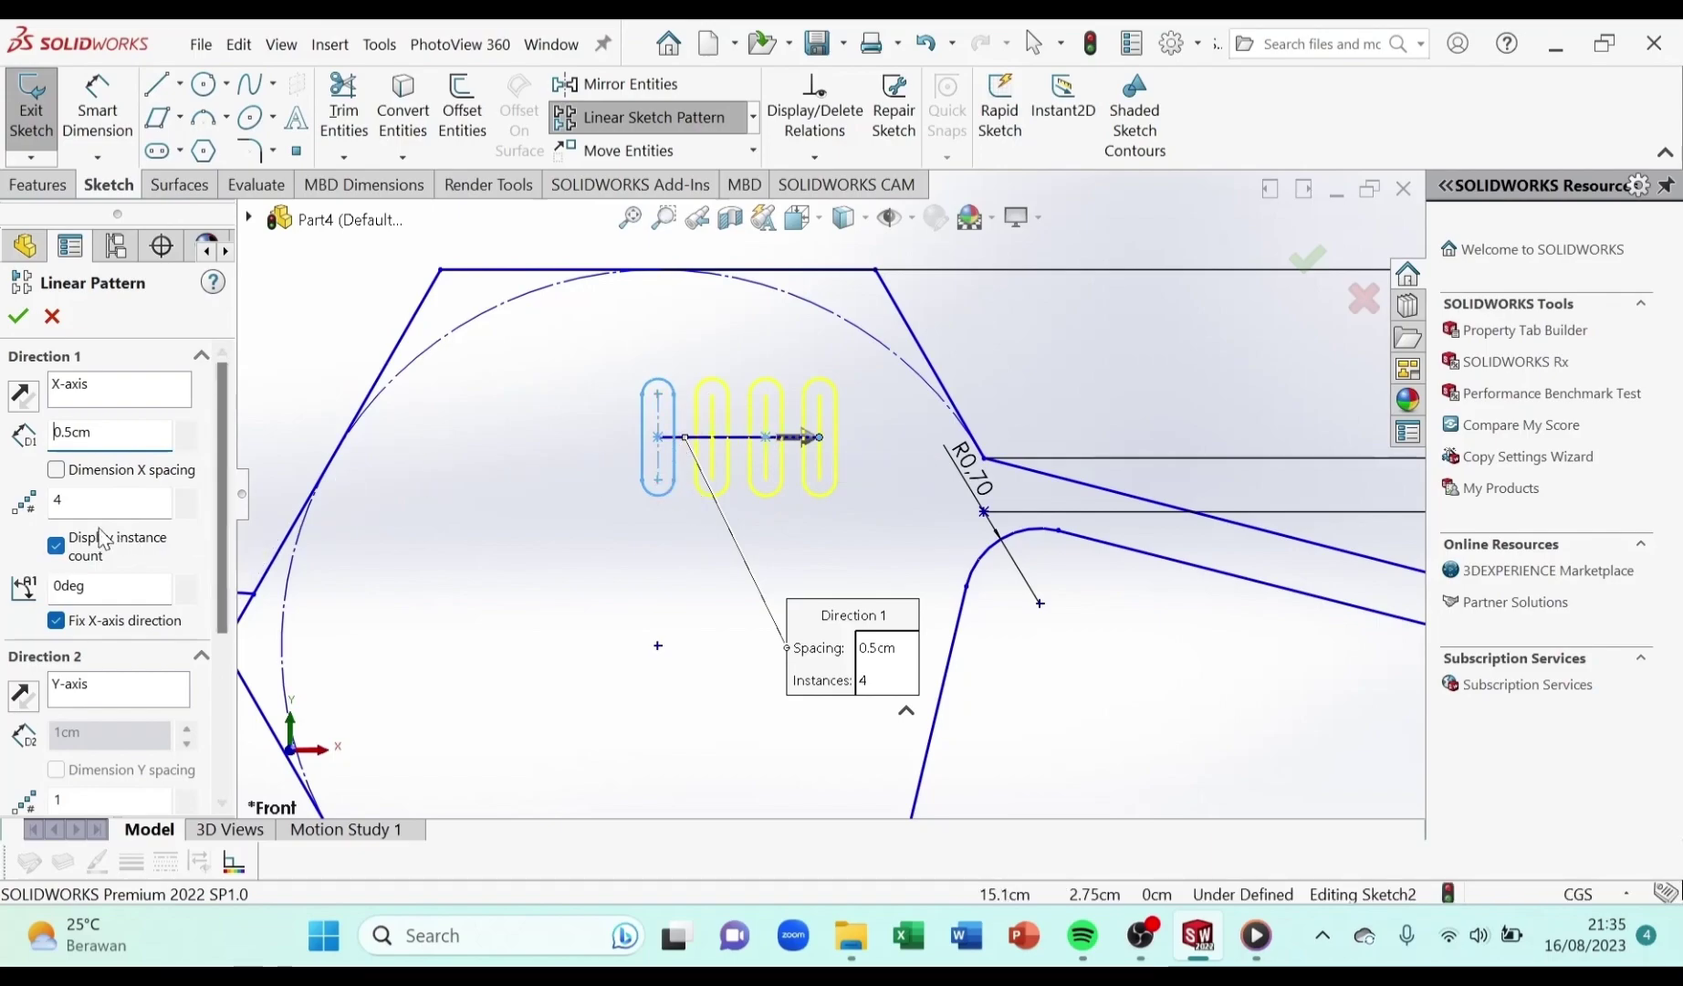
pyautogui.click(17, 315)
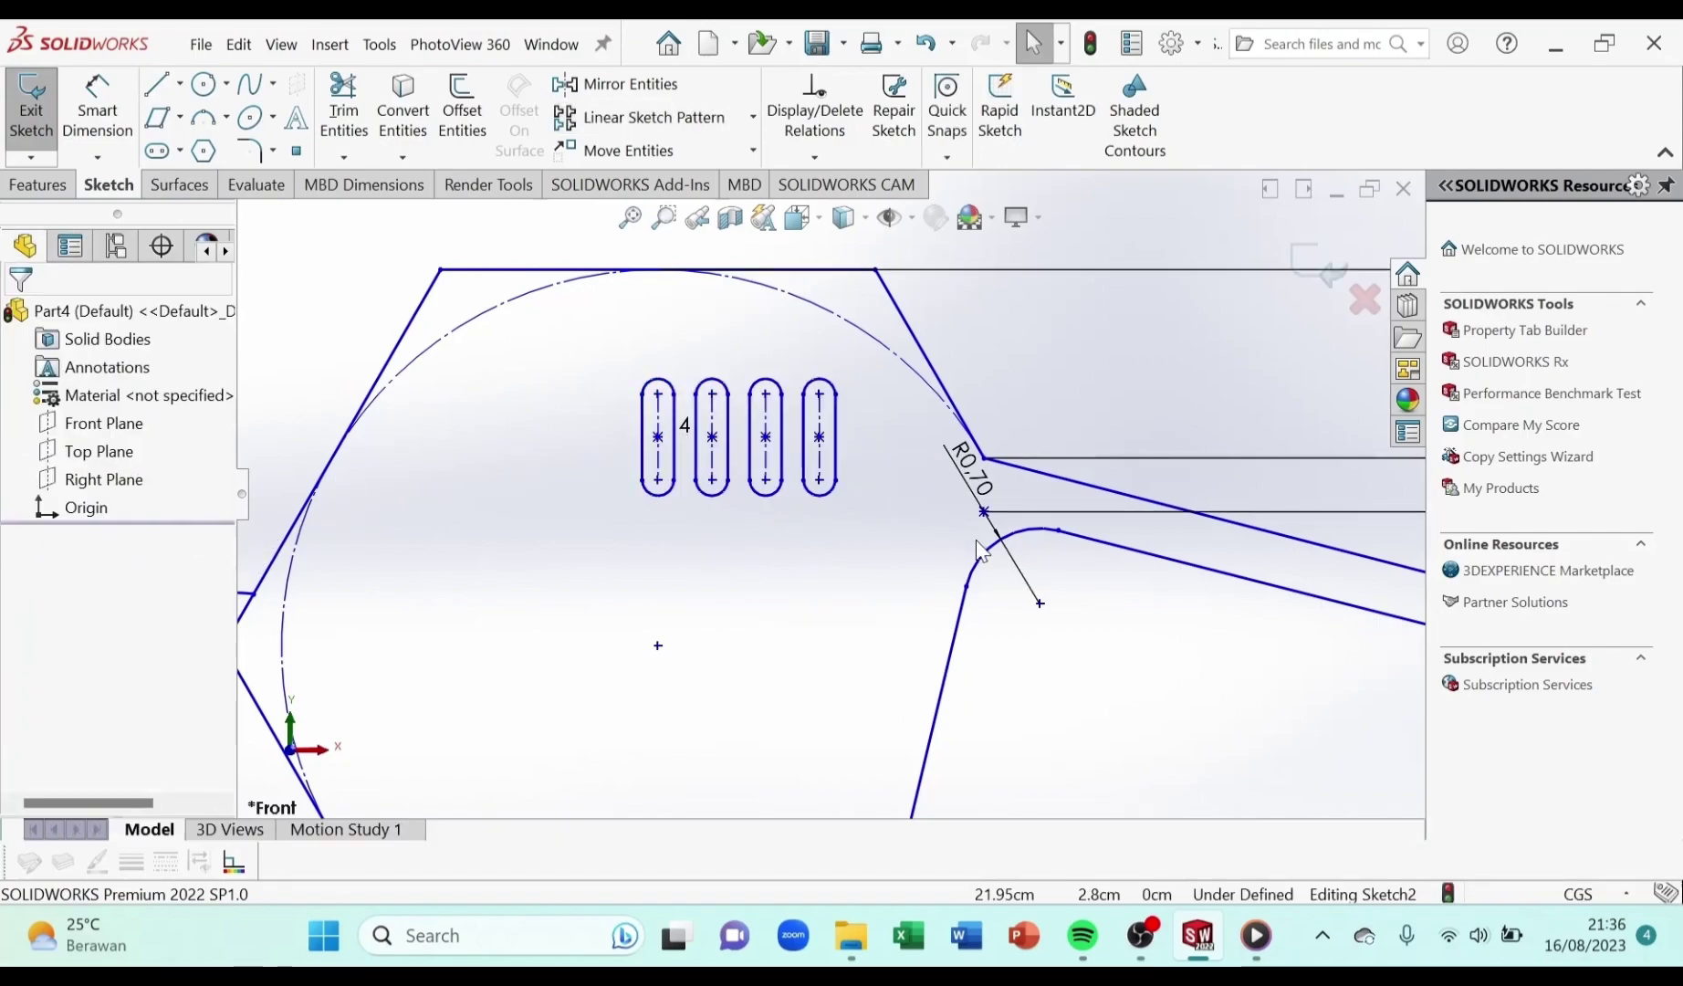
pyautogui.scroll(3, 780, 545)
pyautogui.scroll(-2, 777, 537)
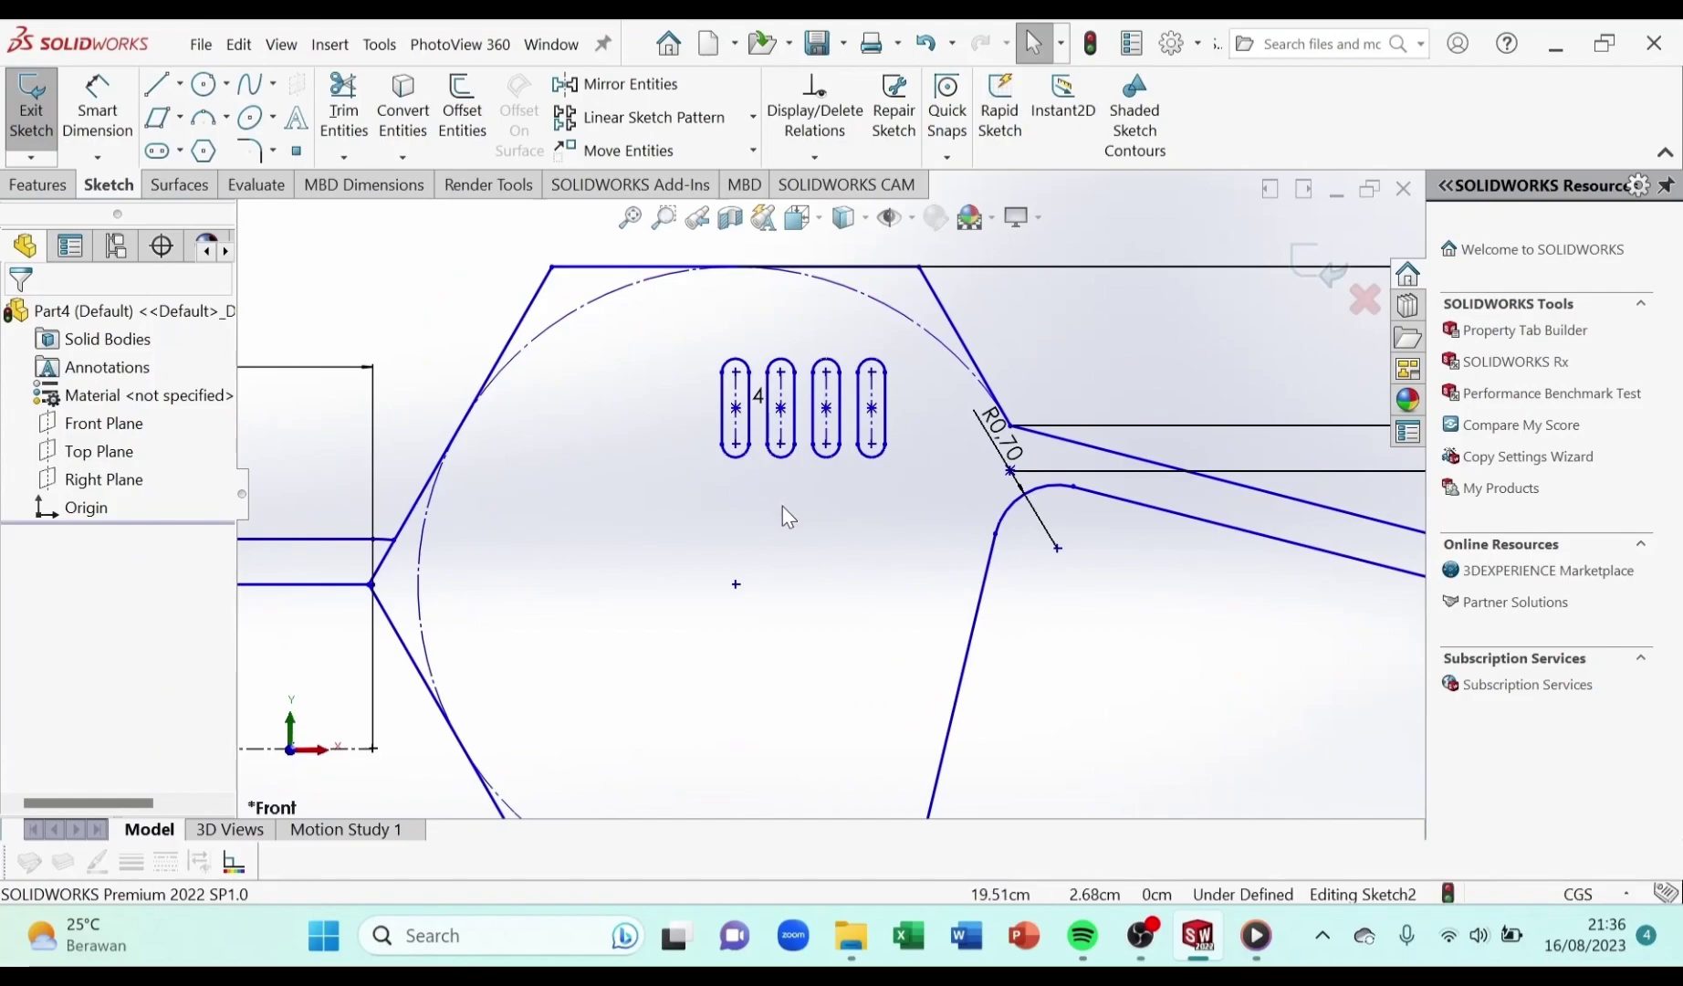
pyautogui.scroll(4, 620, 451)
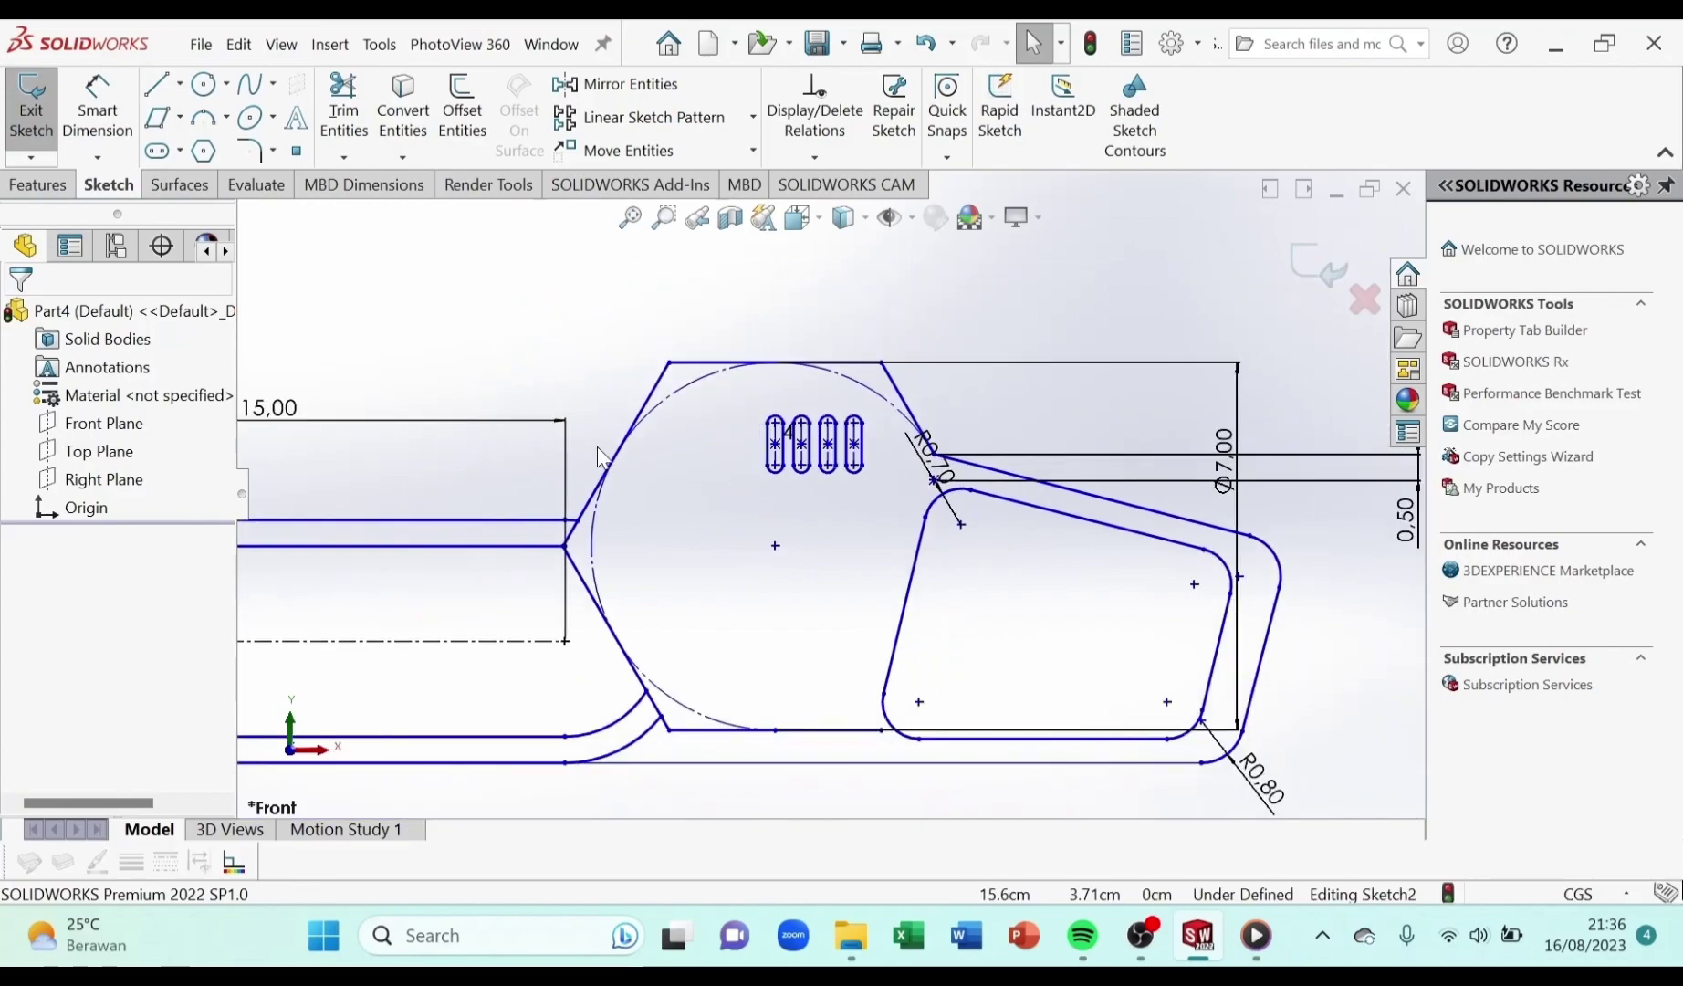
# Sketch a looped spline handle above the hexagonal head, running from its upper-left edge through two outer points to its top edge
pyautogui.scroll(-4, 599, 457)
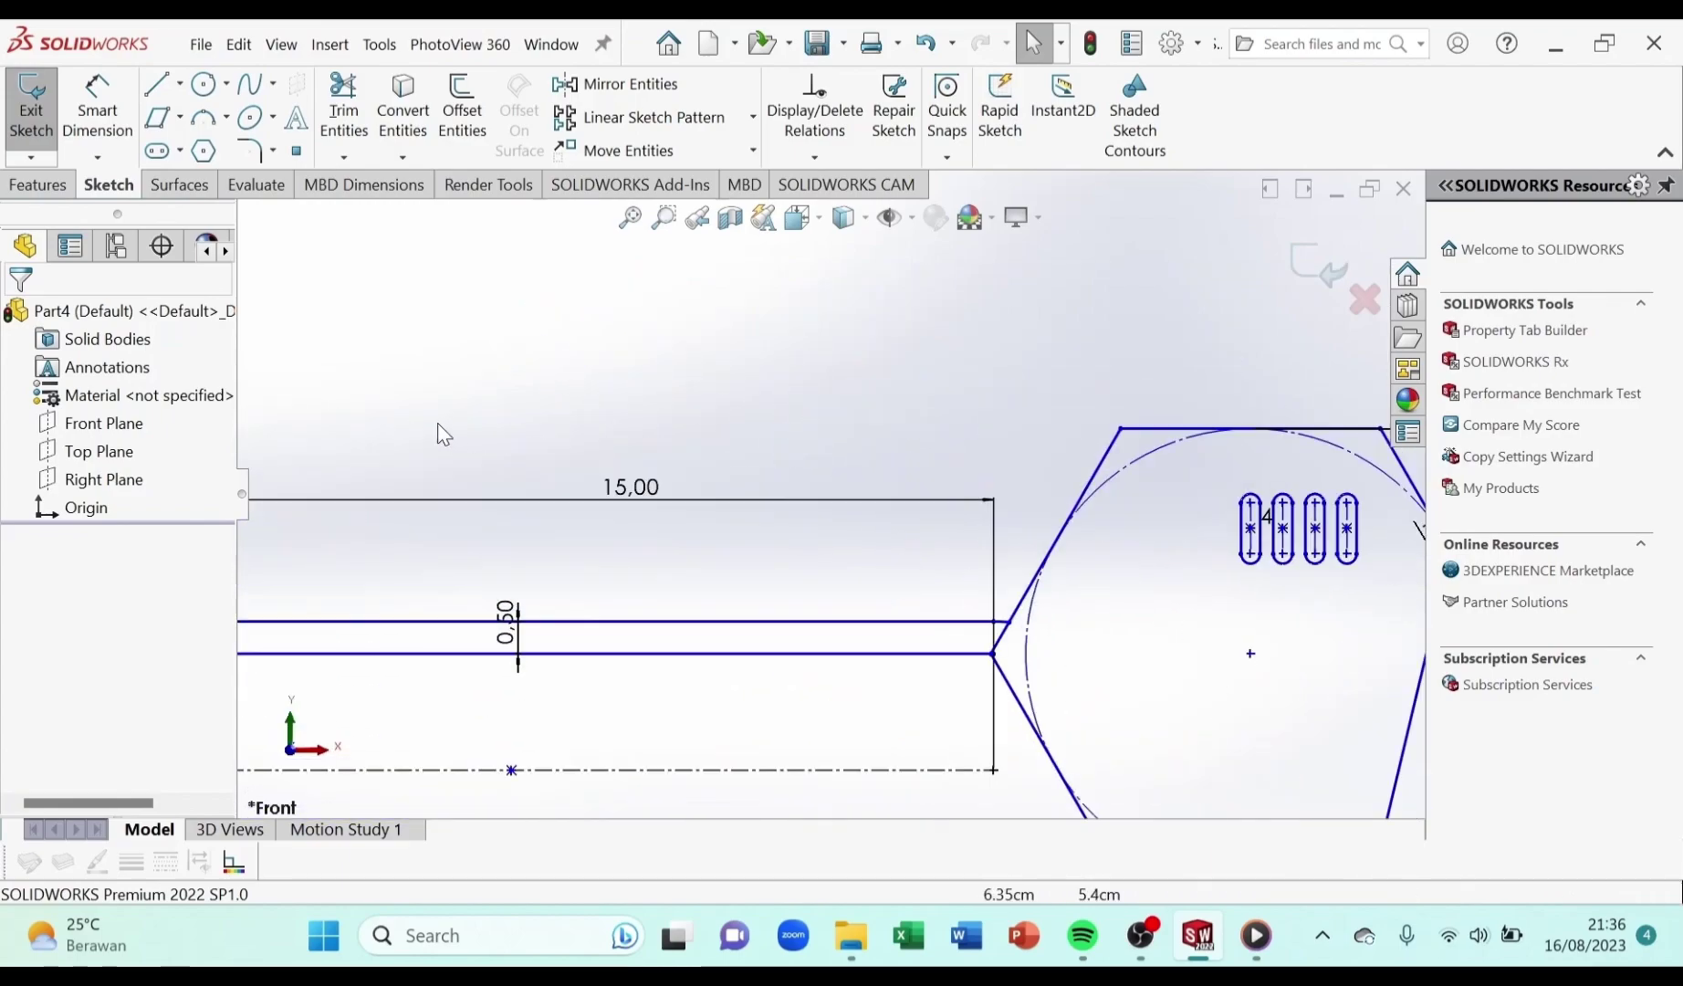
pyautogui.click(250, 84)
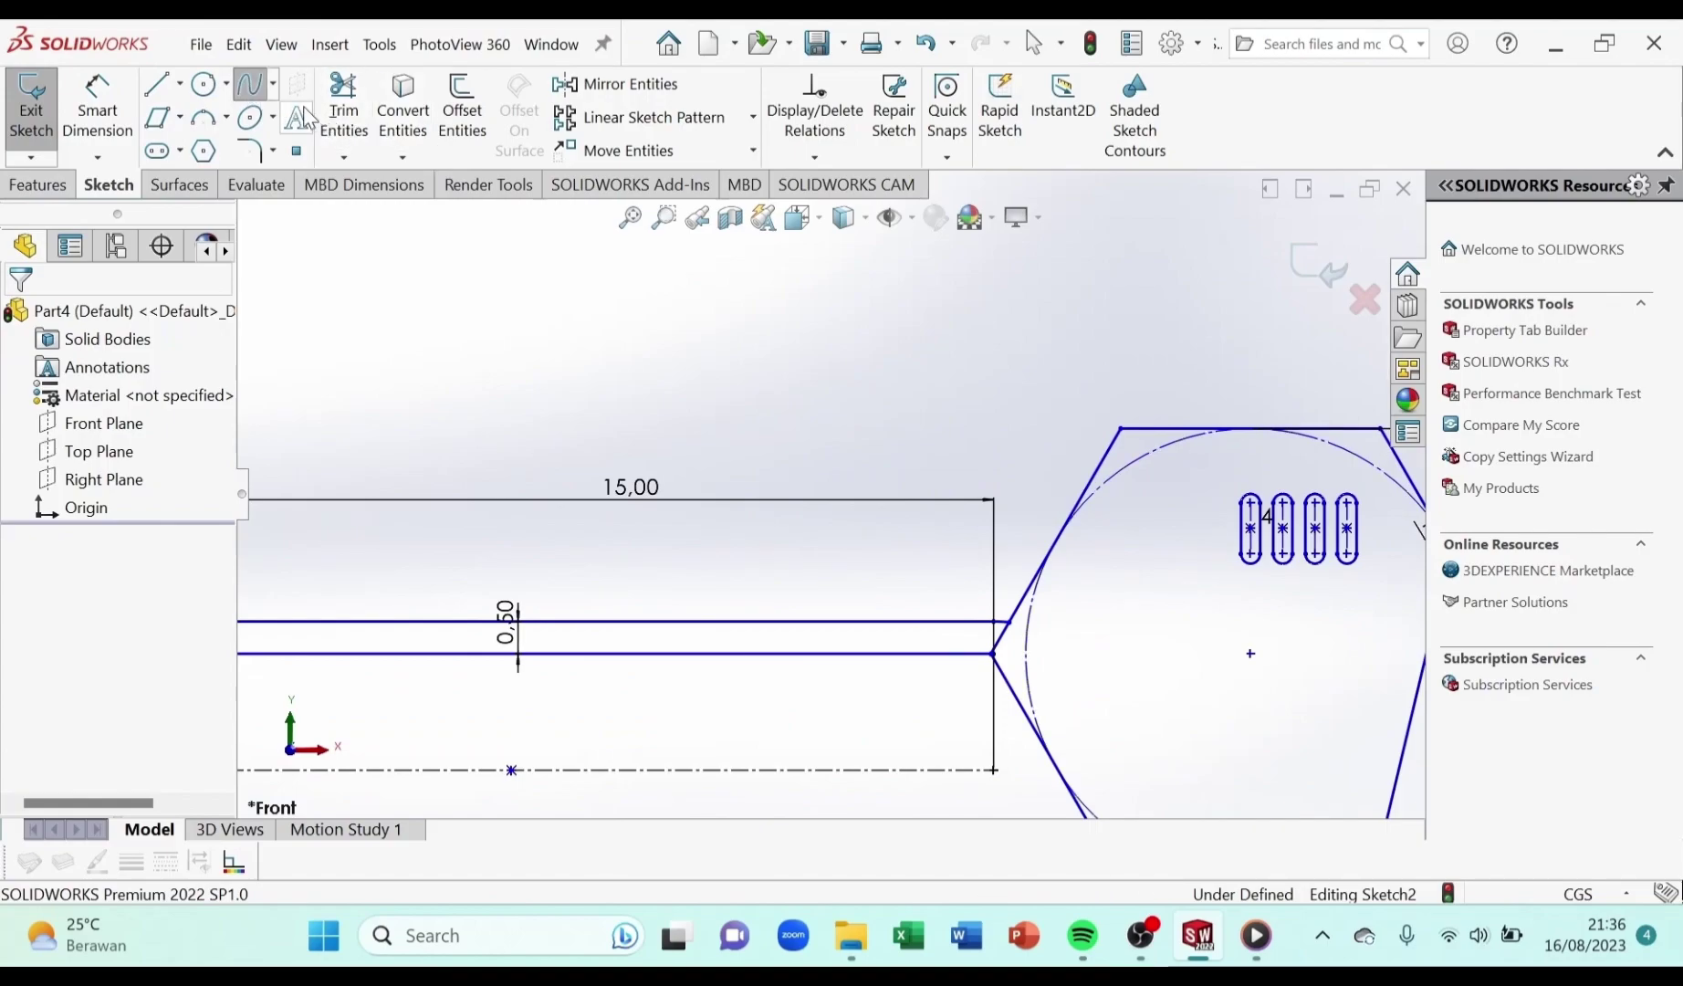
pyautogui.scroll(2, 1418, 641)
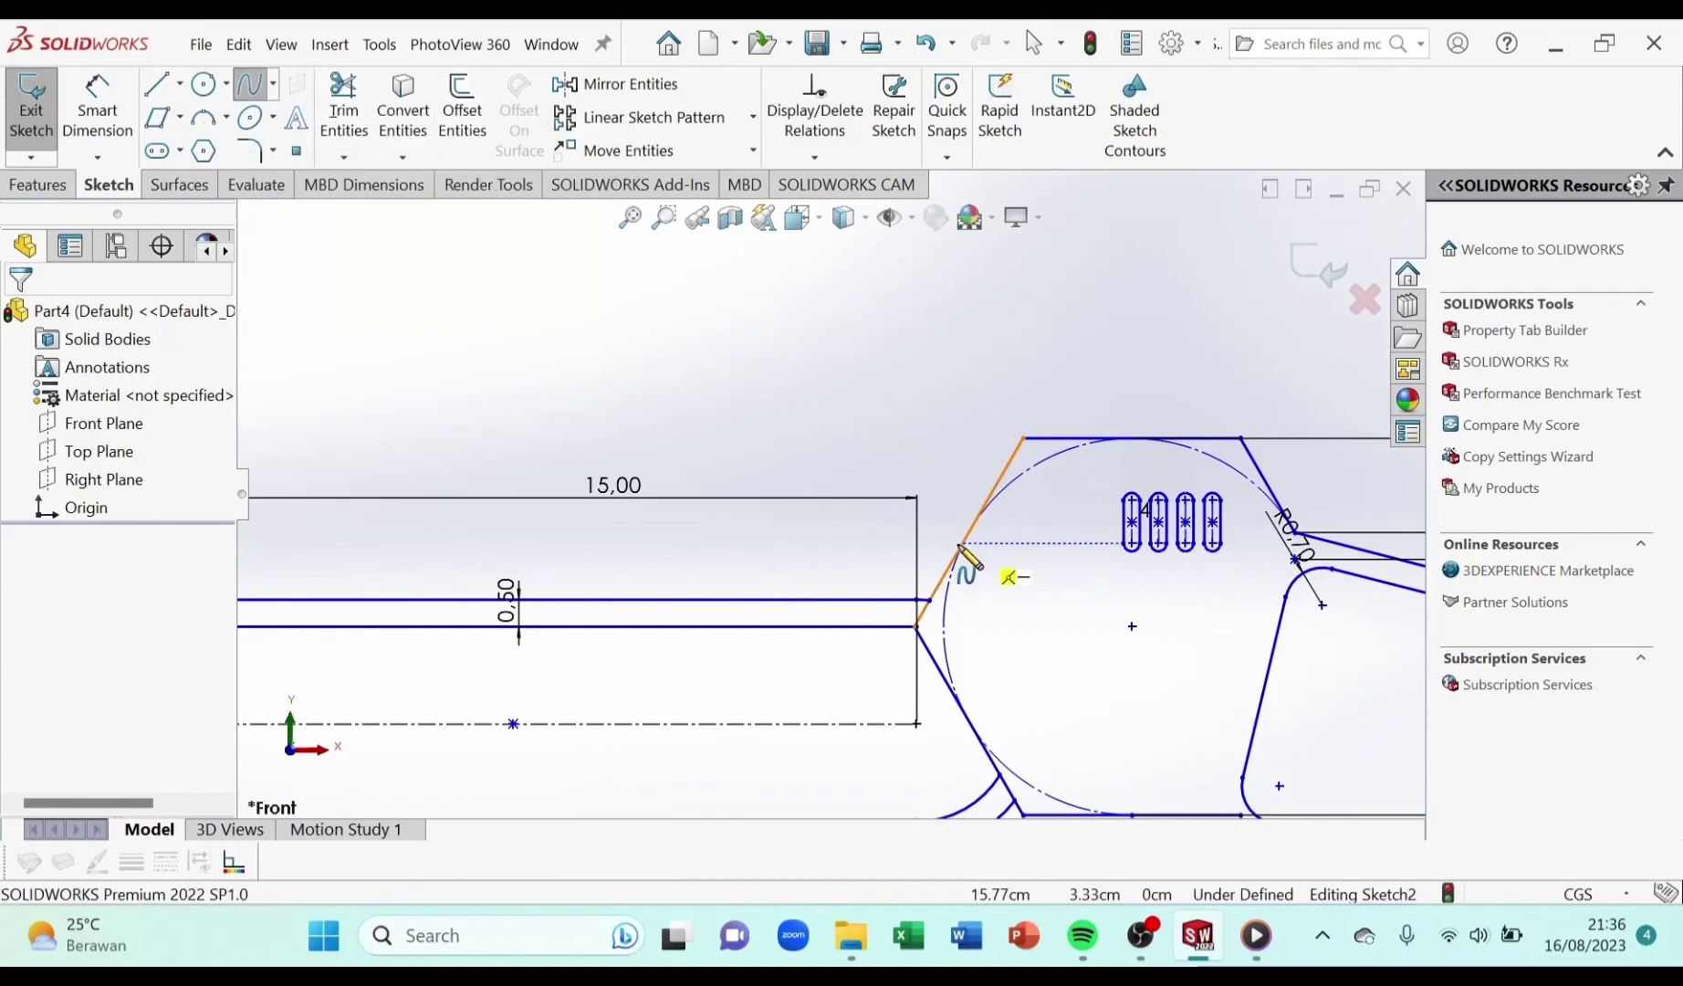
pyautogui.click(968, 532)
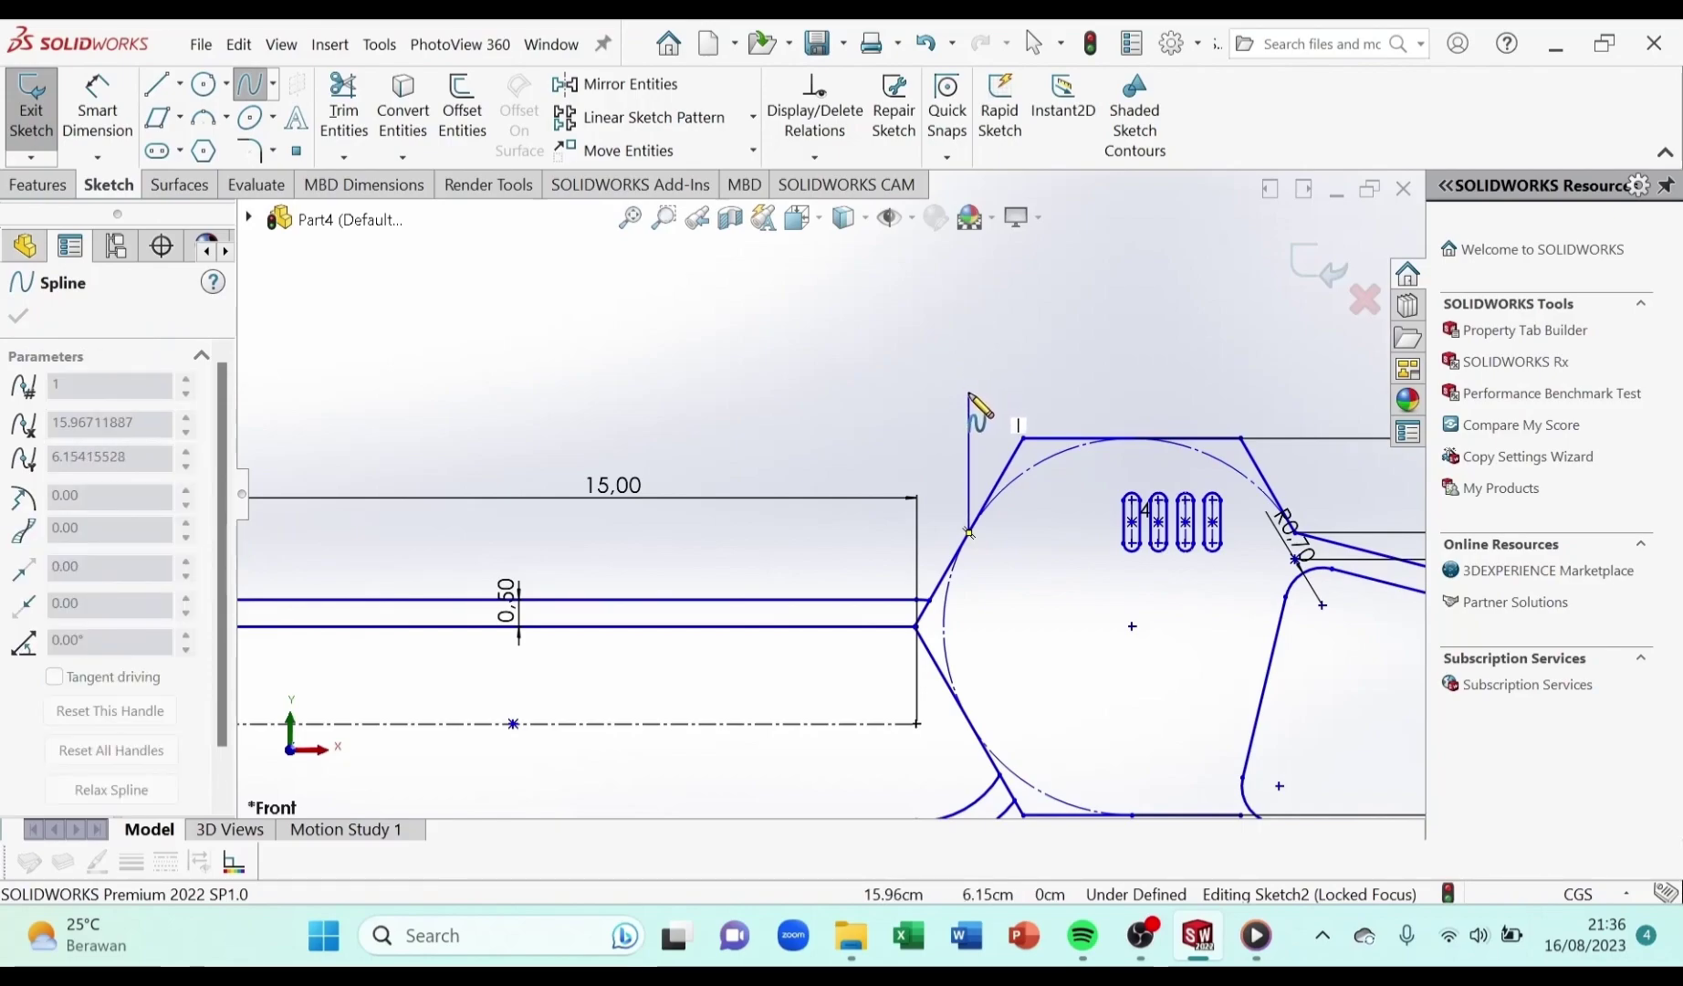
pyautogui.click(969, 374)
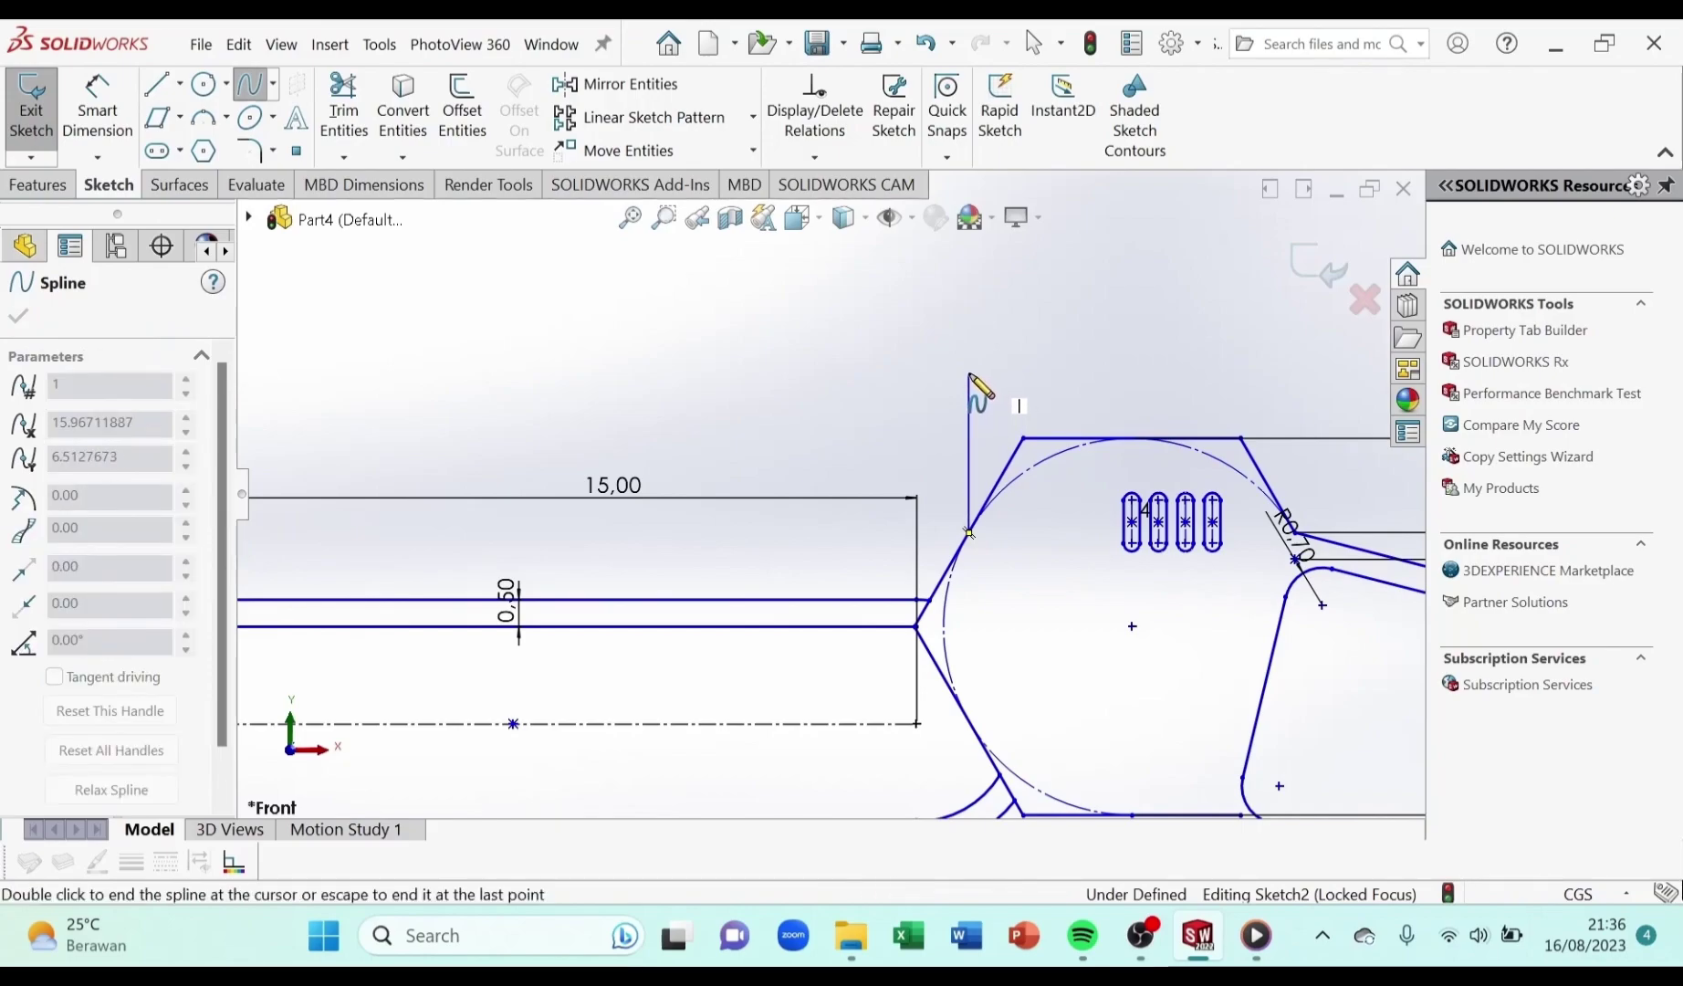
pyautogui.click(1055, 382)
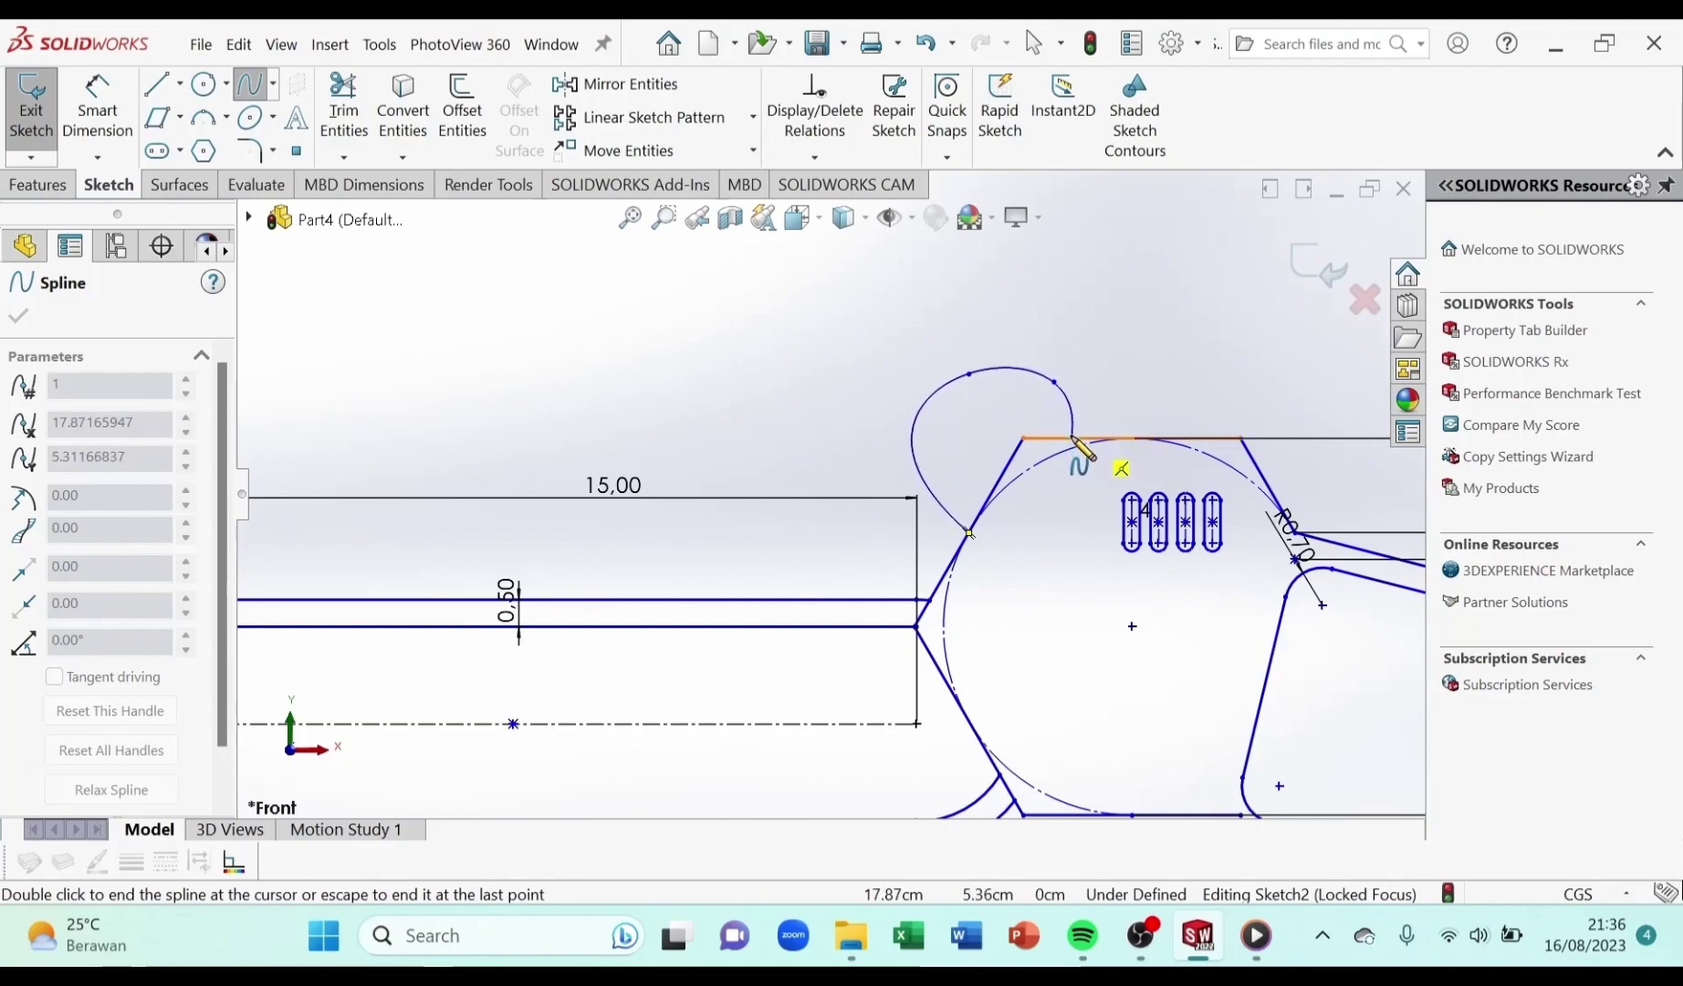
pyautogui.rightClick(1074, 440)
pyautogui.click(1109, 449)
pyautogui.press('f')
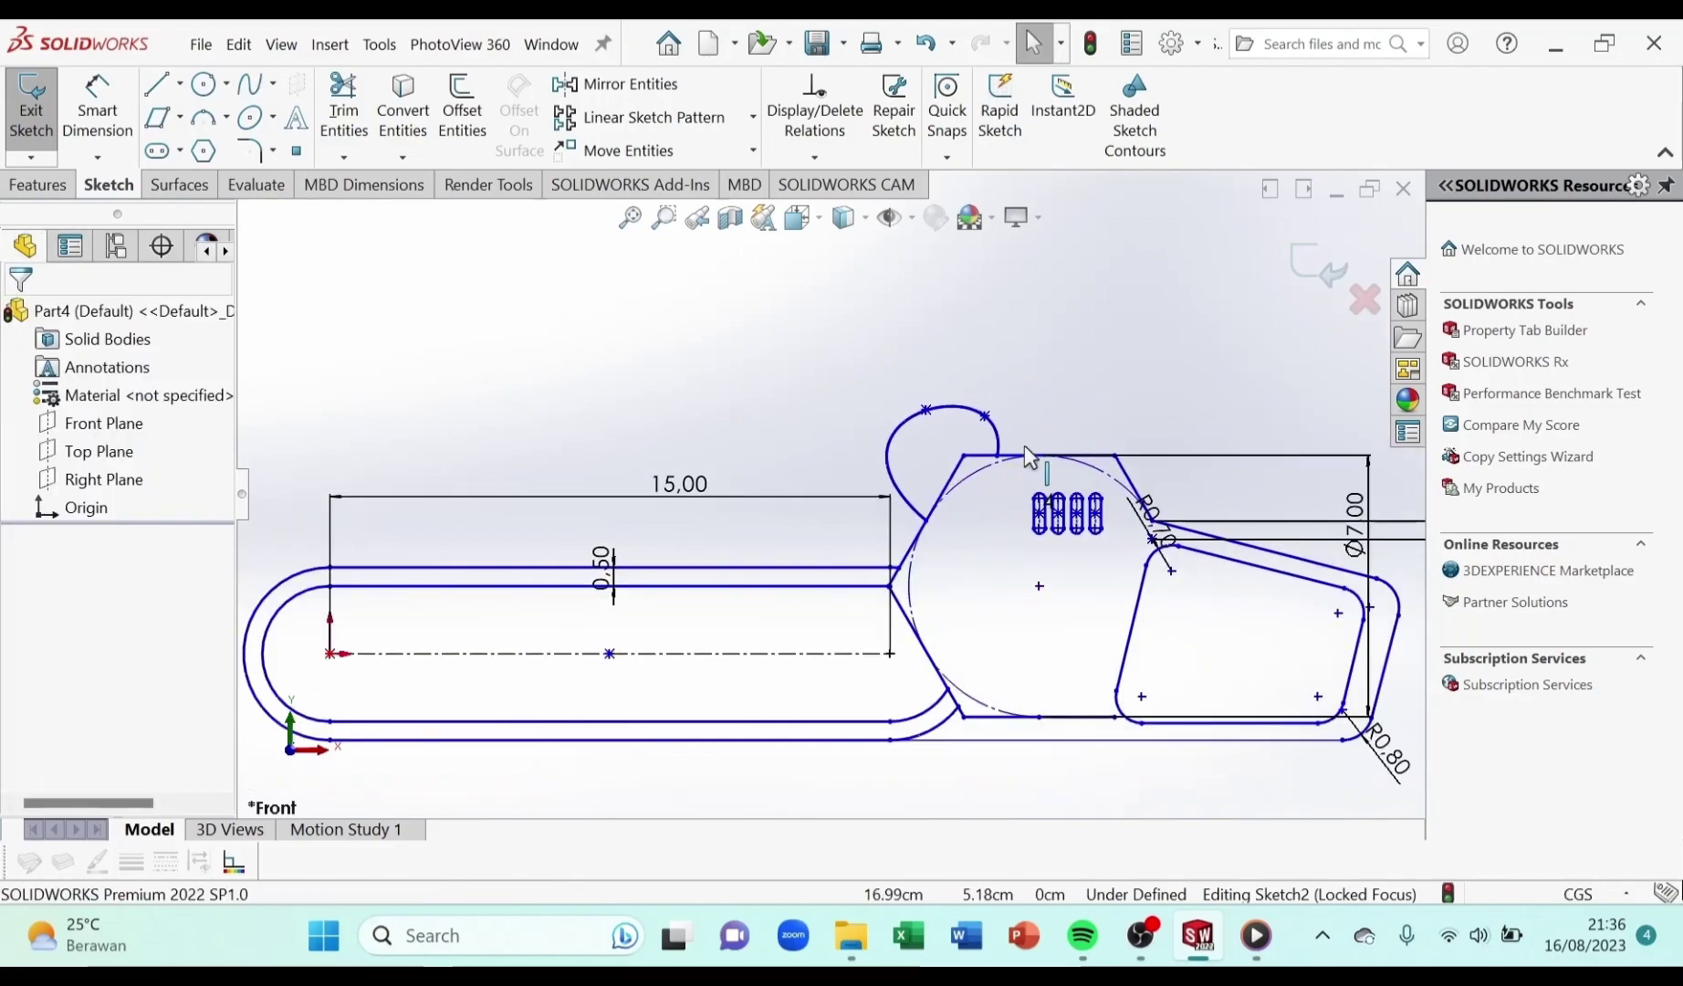
# Offset the looped spline inward by 0.3 cm with an offset dimension
pyautogui.scroll(-3, 1029, 454)
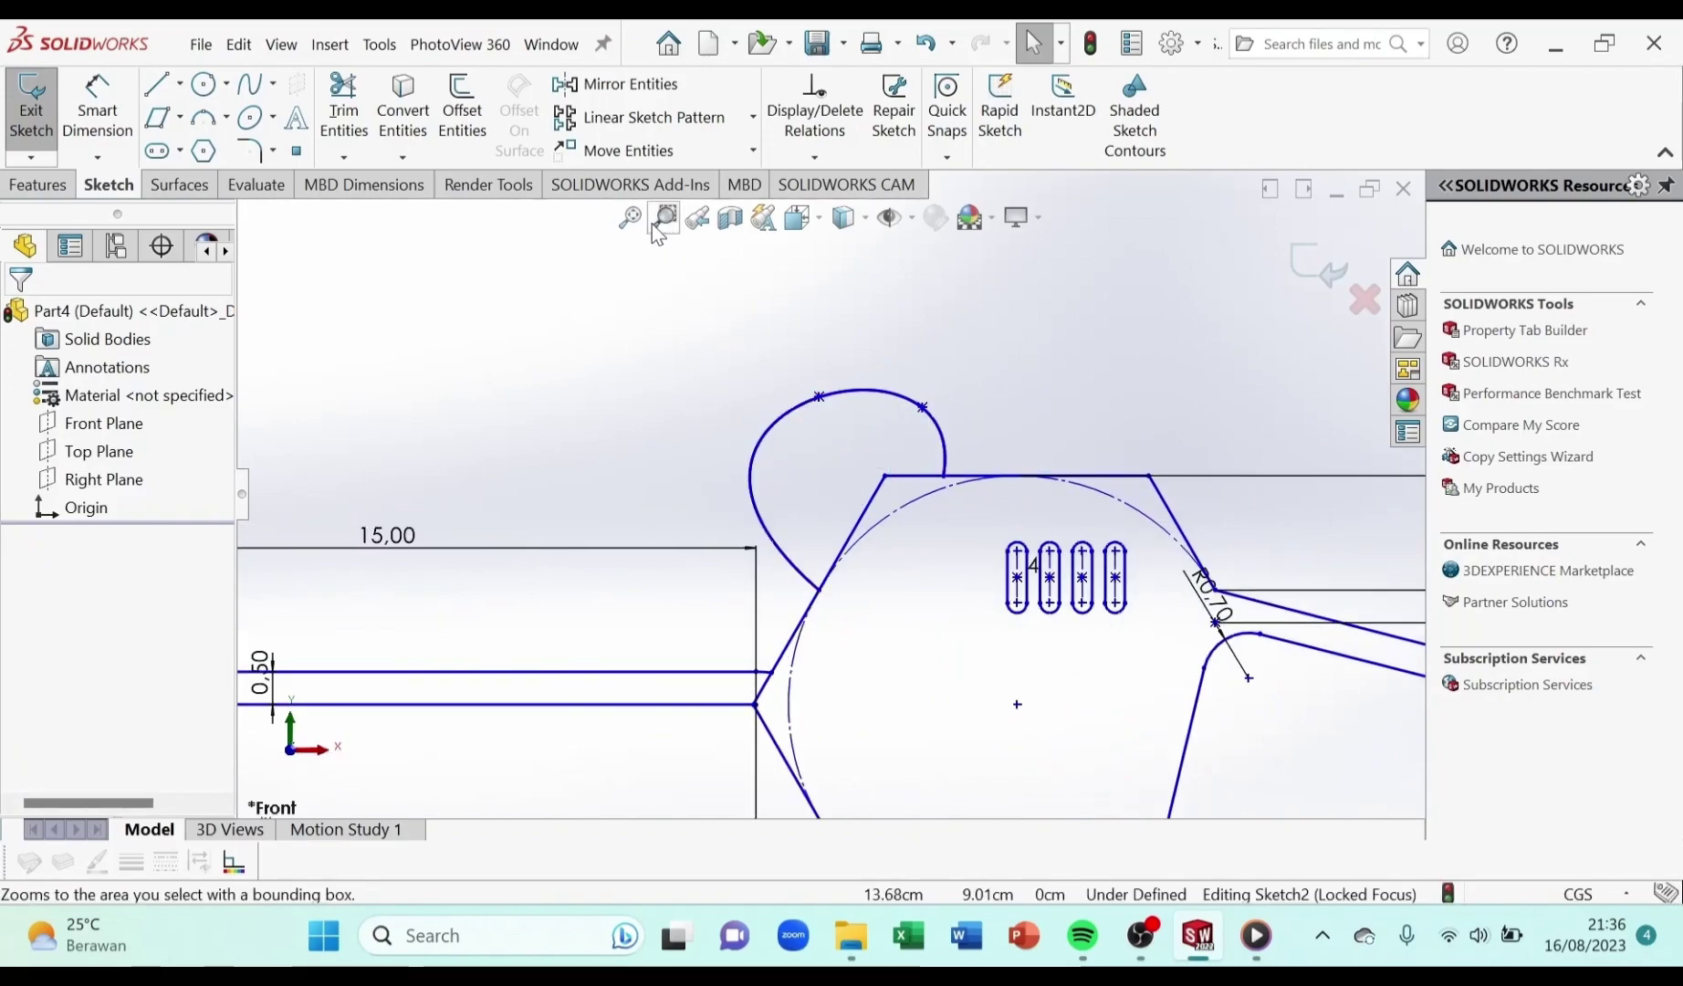
pyautogui.click(462, 110)
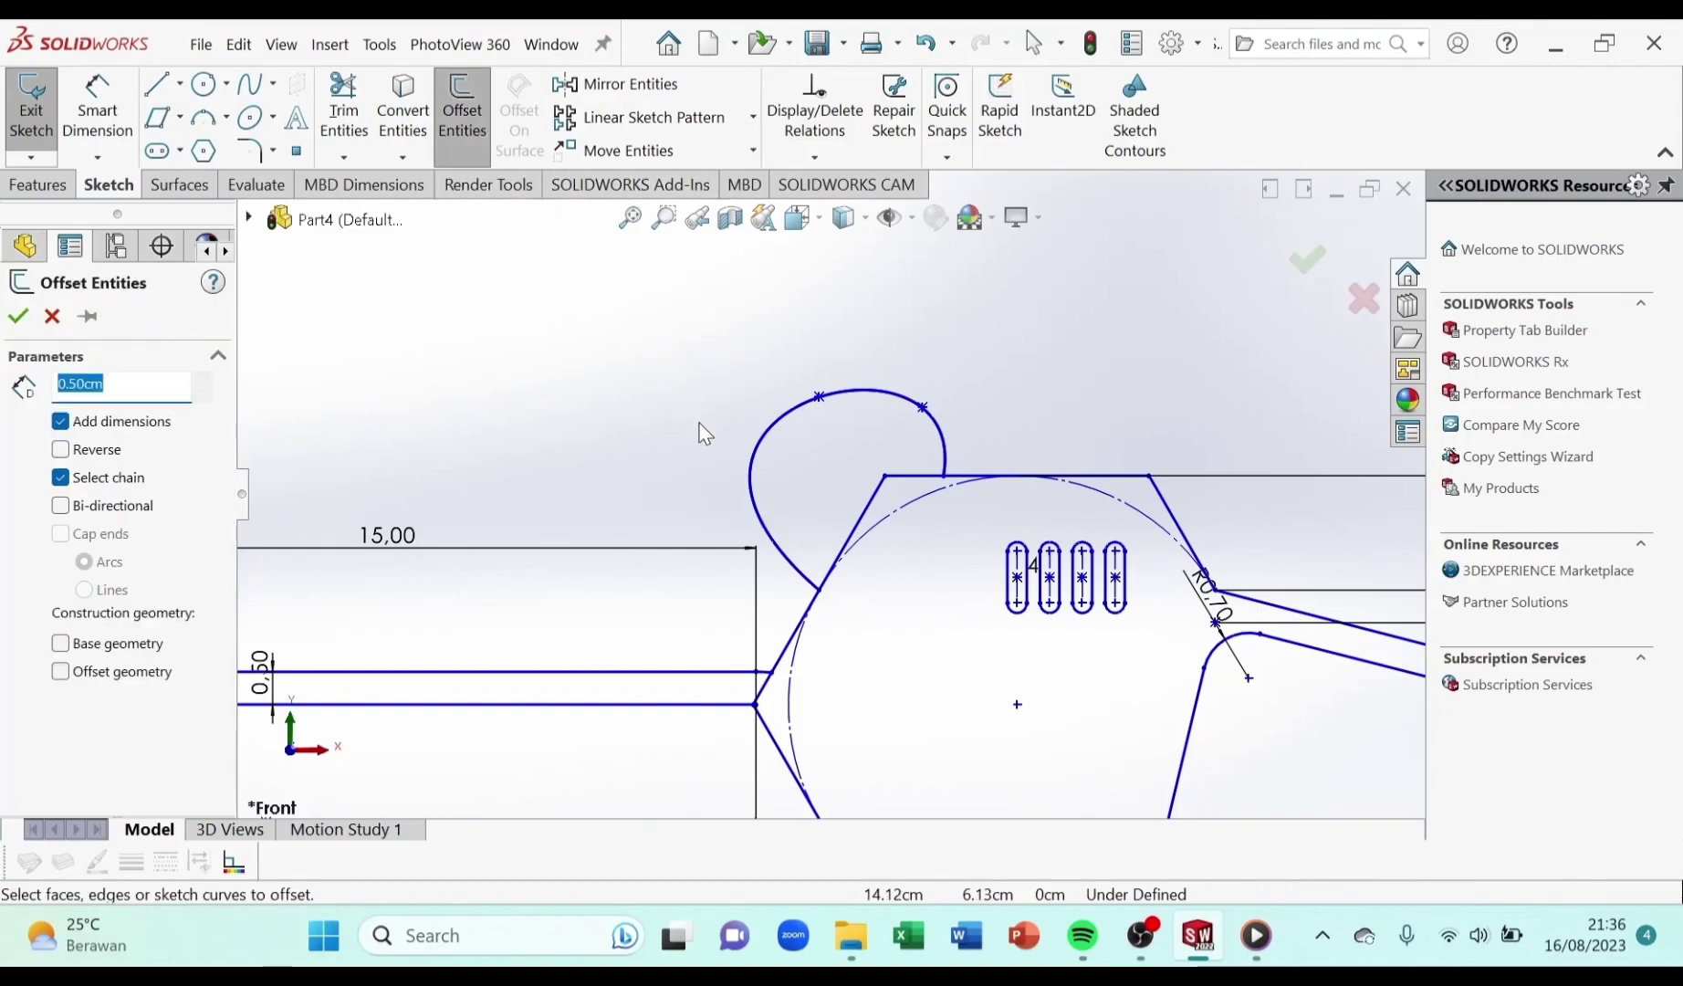
pyautogui.click(751, 465)
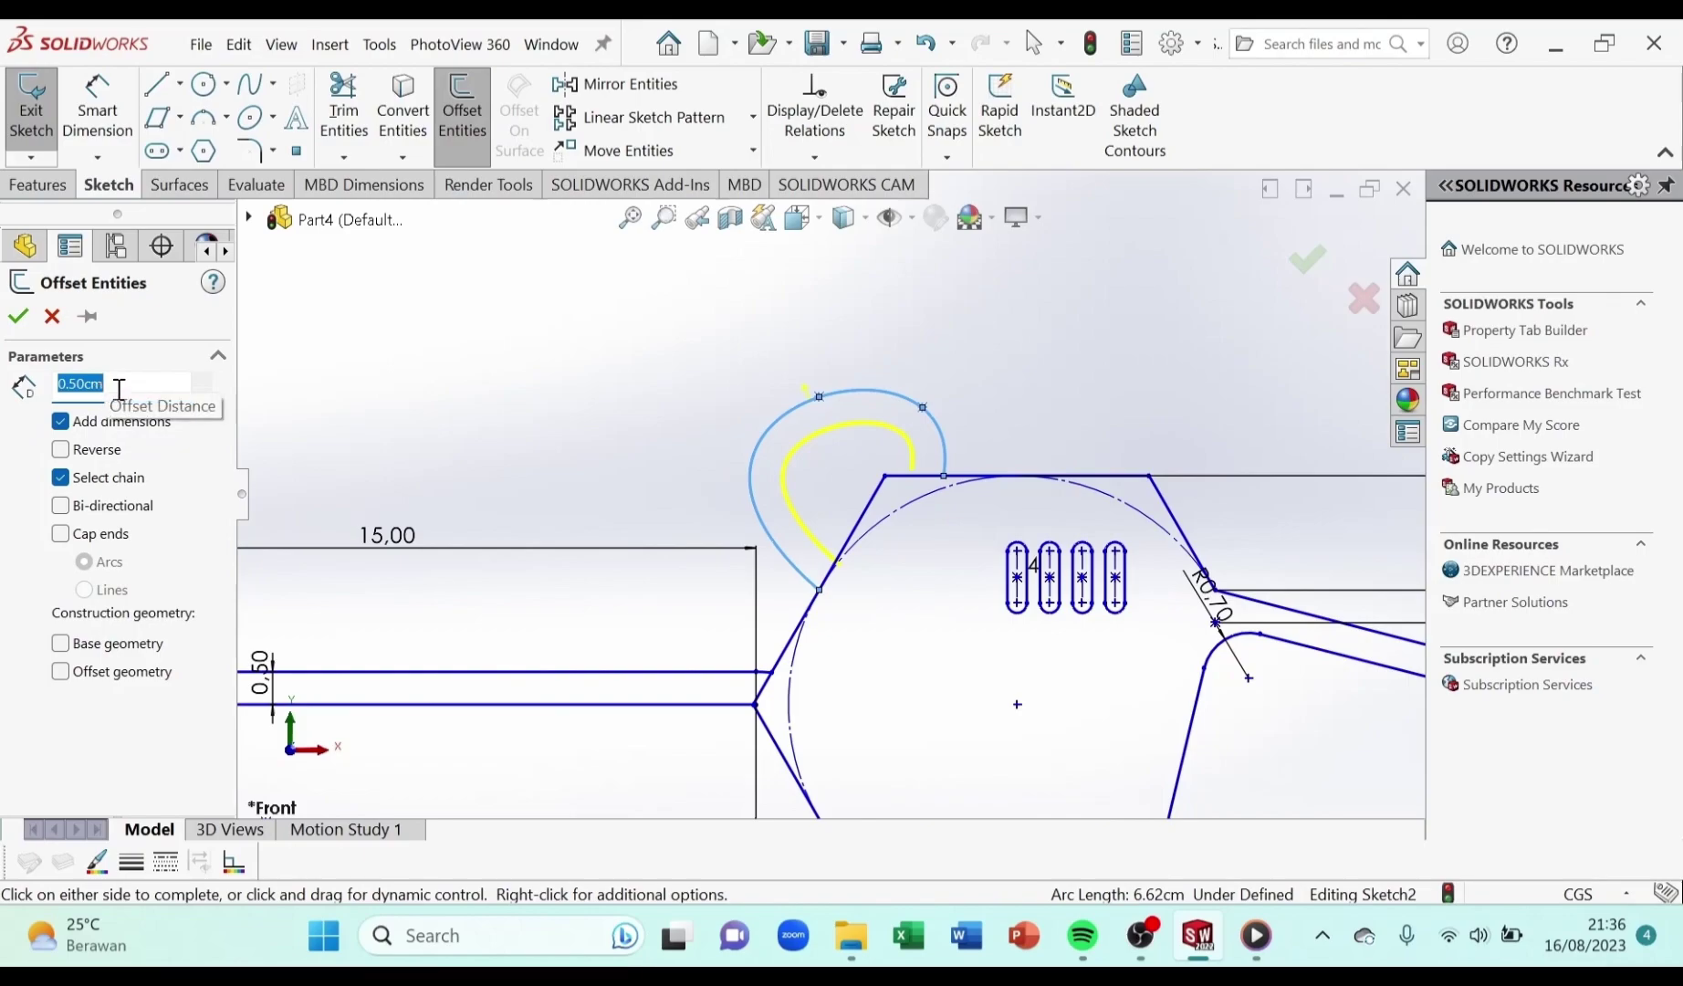
pyautogui.write('0,3')
pyautogui.press('Return')
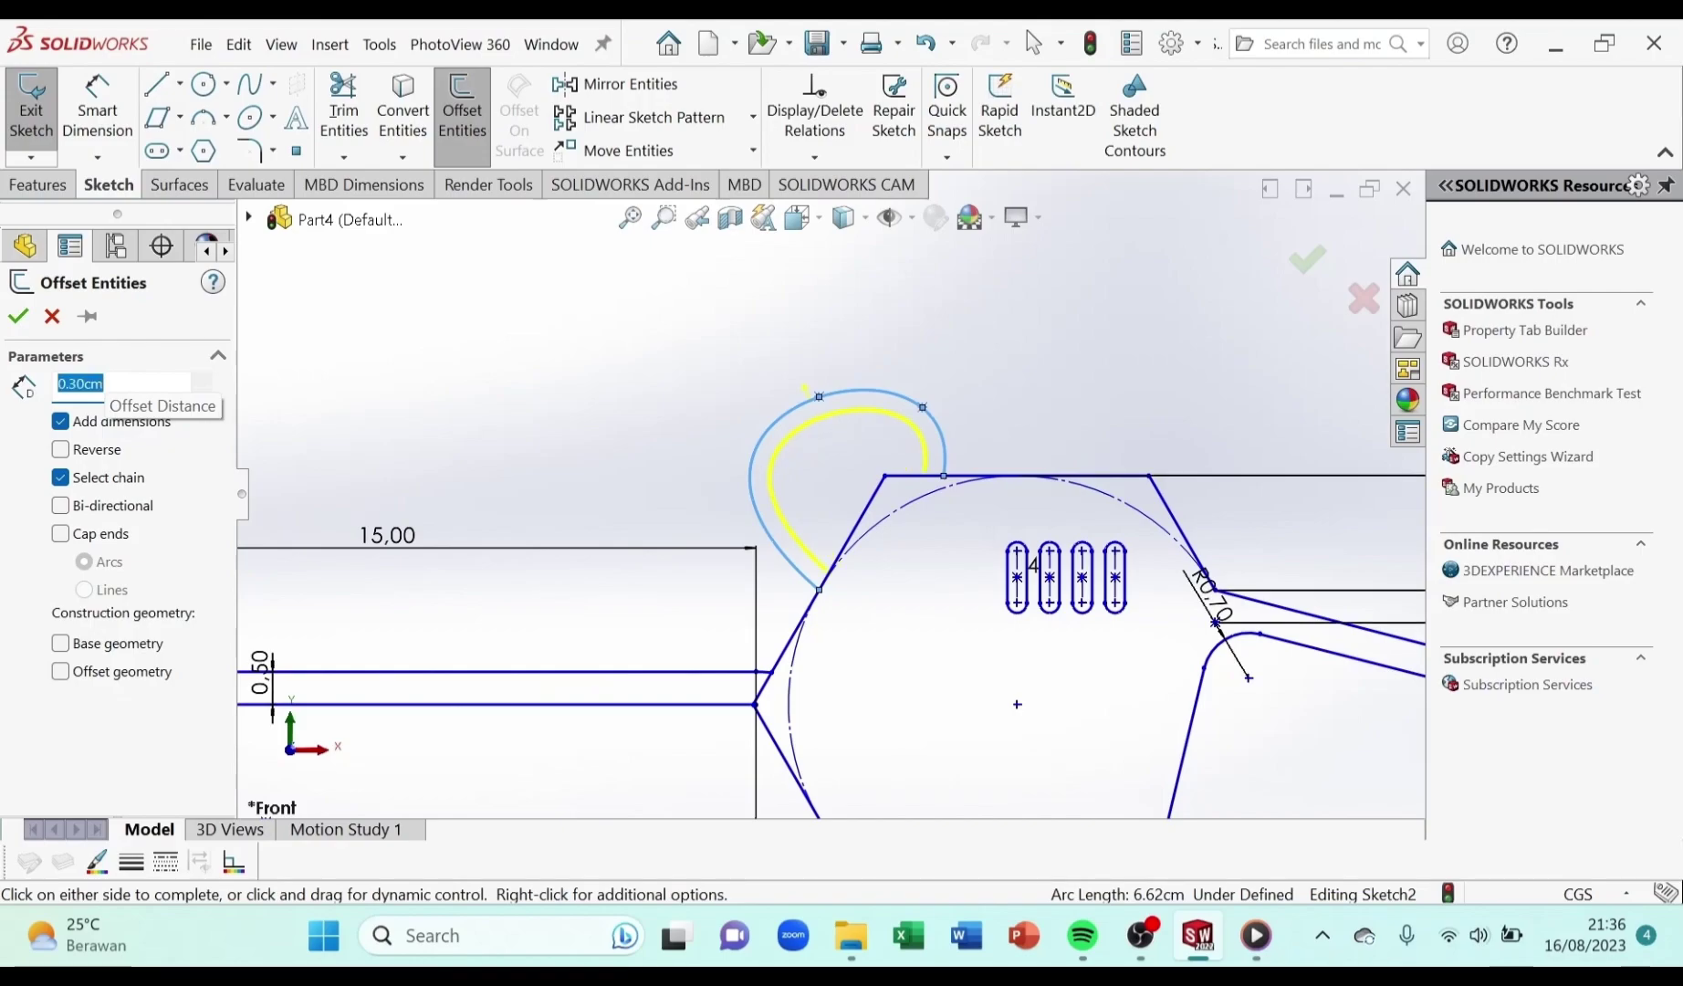
pyautogui.click(70, 451)
pyautogui.click(71, 452)
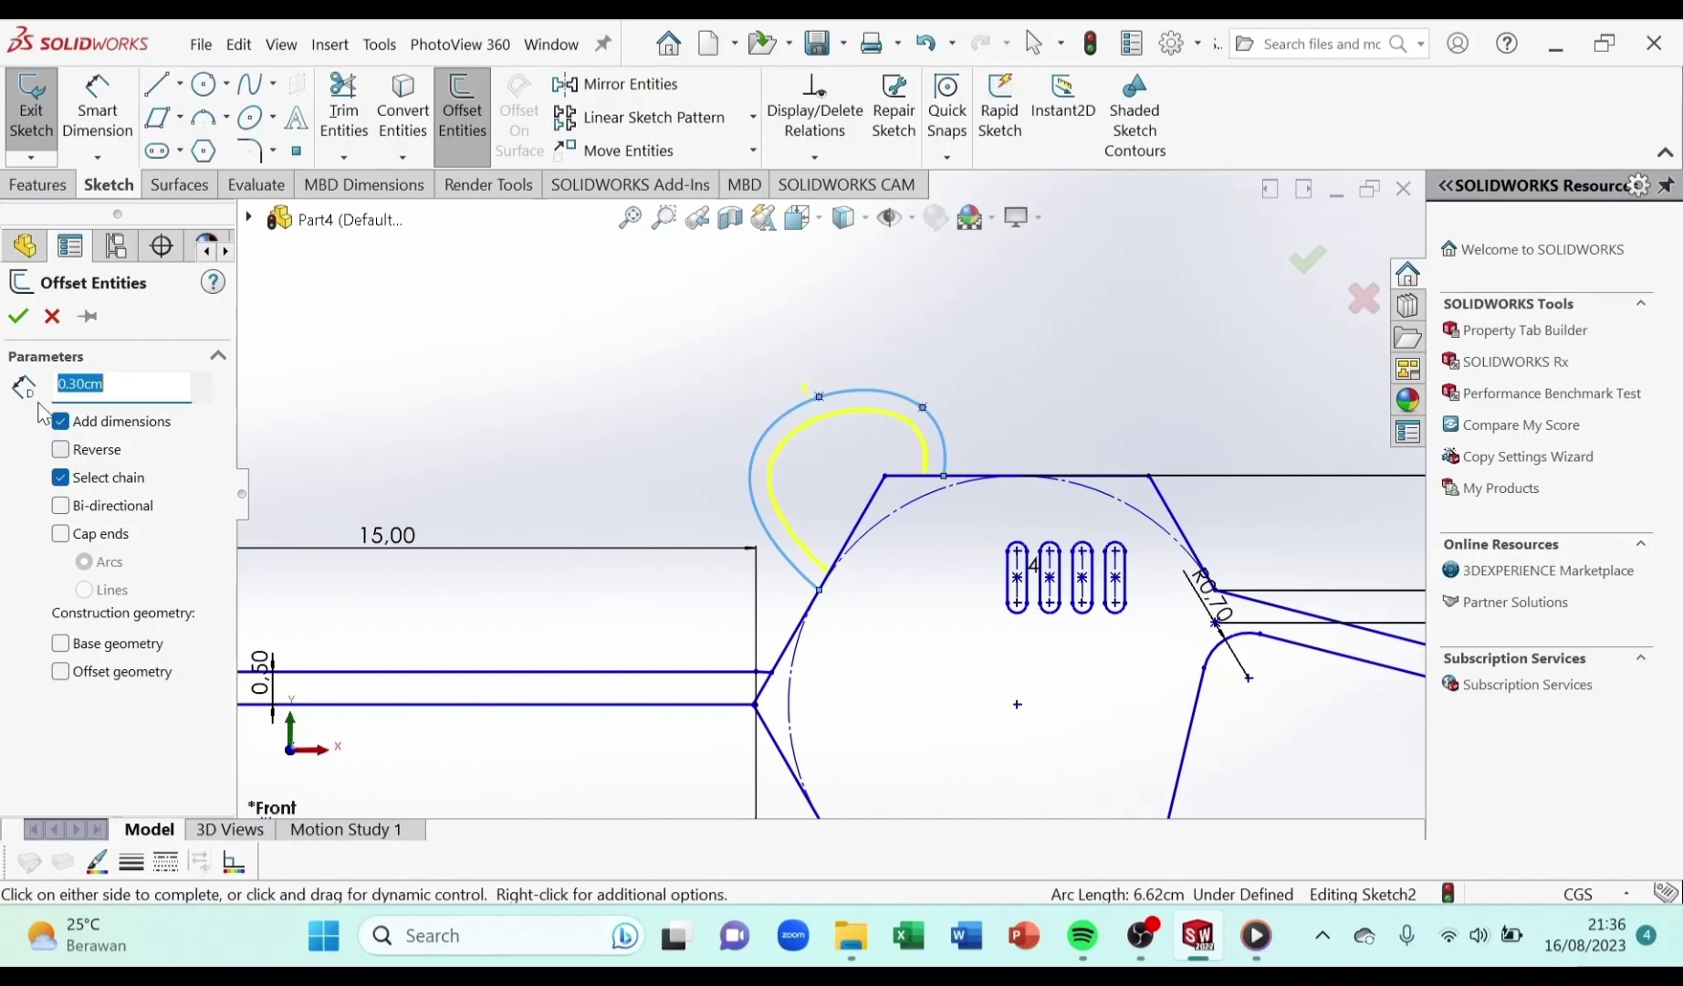
pyautogui.click(17, 316)
pyautogui.scroll(4, 833, 529)
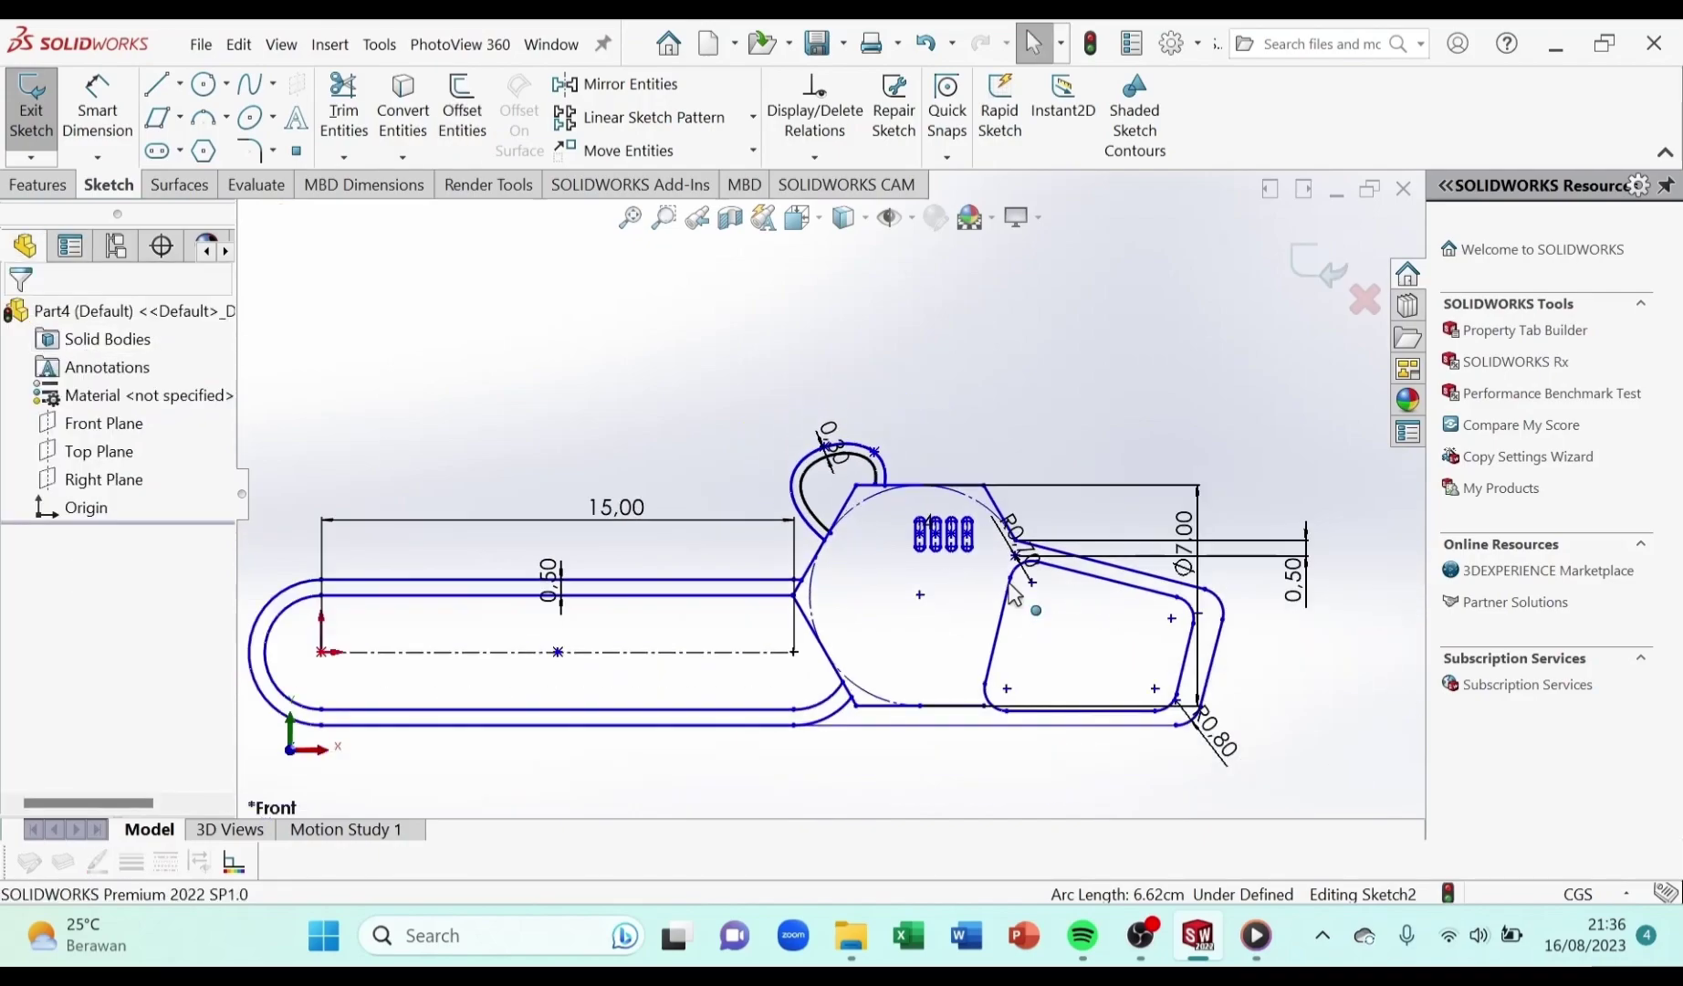
# Sketch a horizontal centerline about 3.53 cm long inside the hexagonal head, passing through the circle's center
pyautogui.scroll(-2, 832, 530)
pyautogui.scroll(-3, 833, 529)
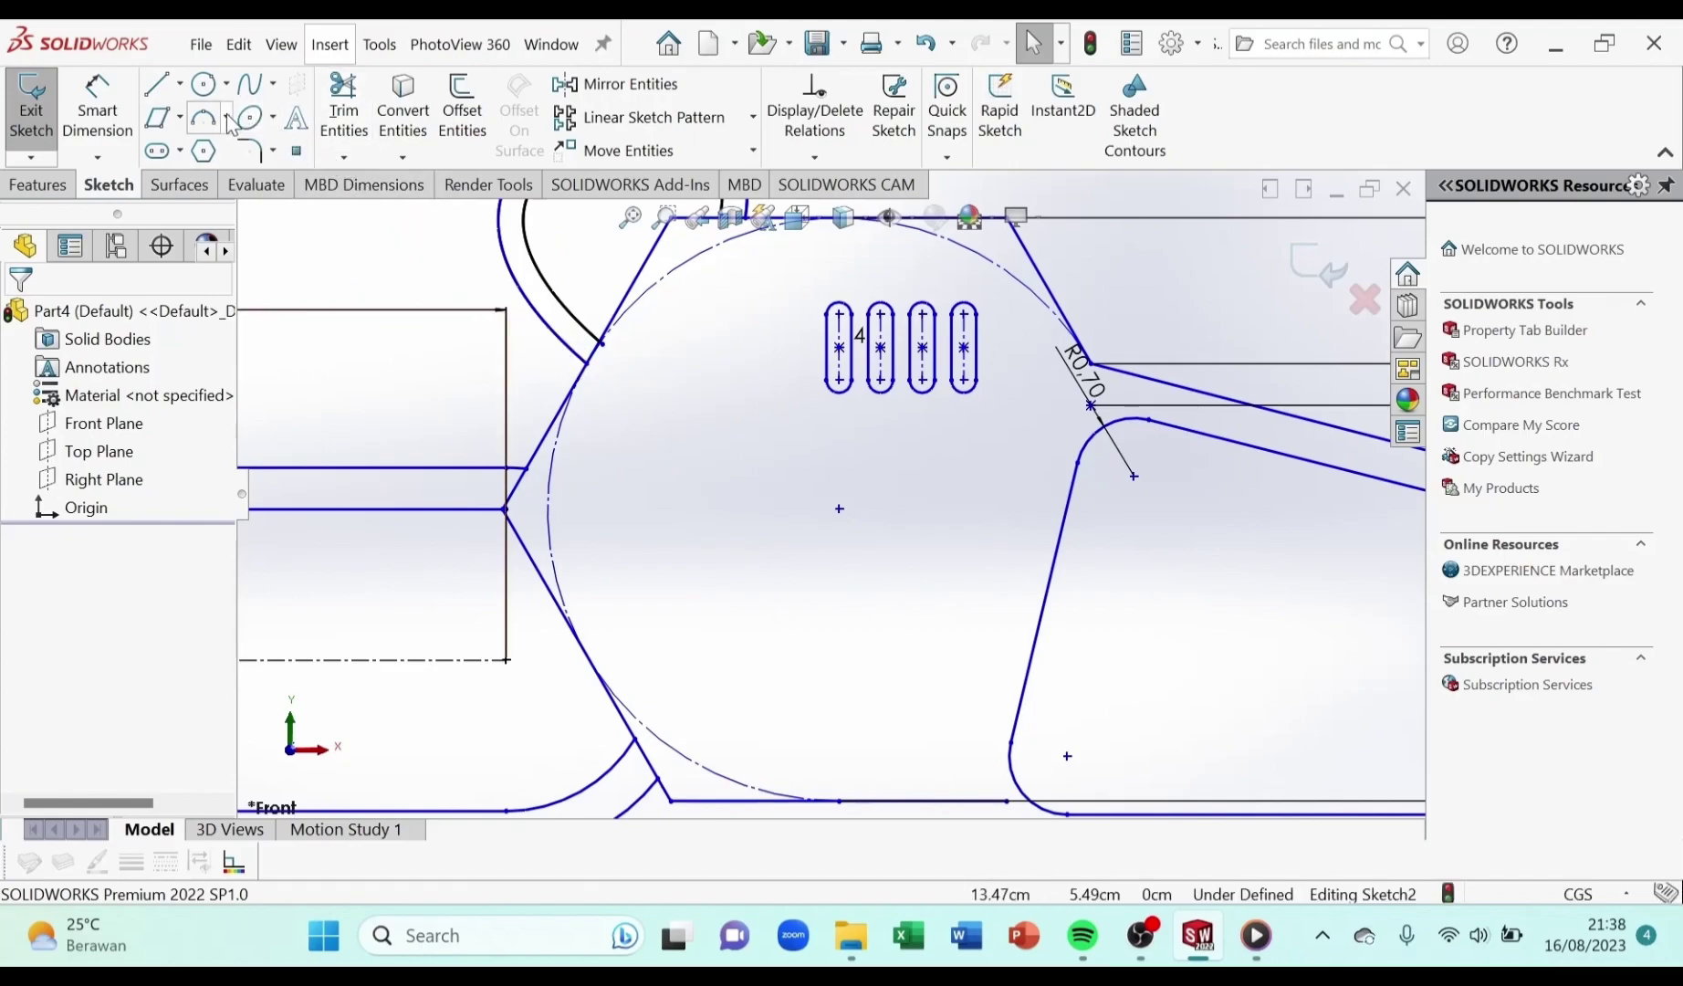
pyautogui.click(180, 89)
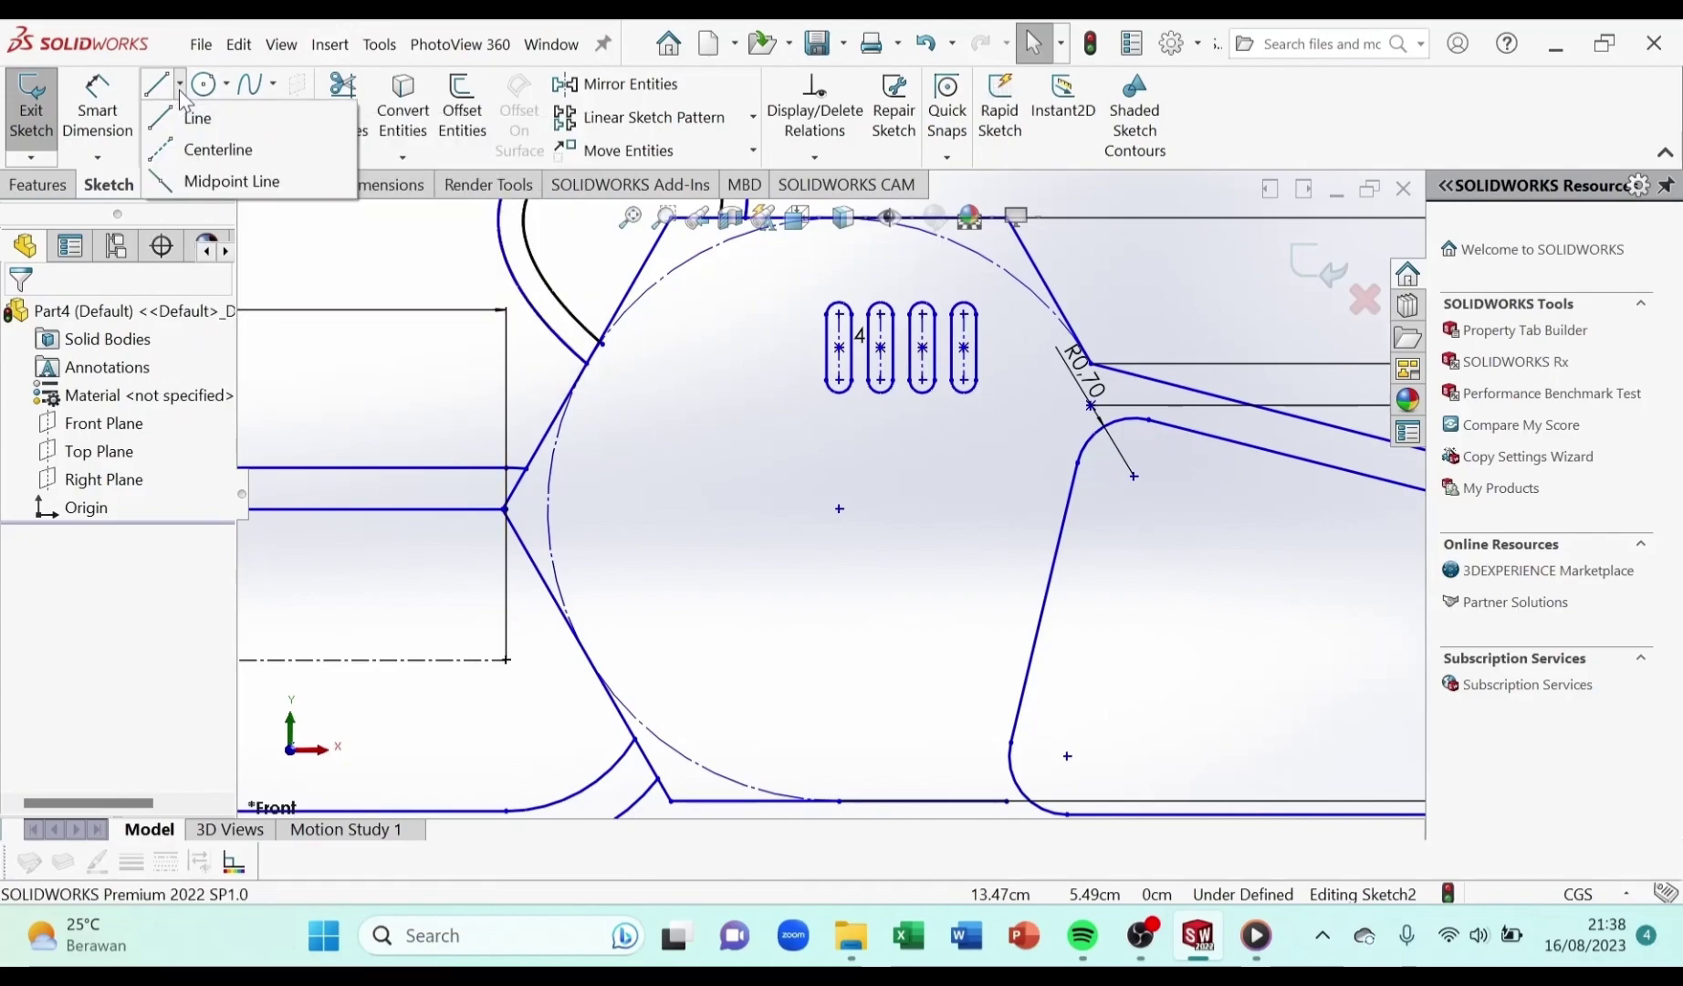
pyautogui.click(215, 149)
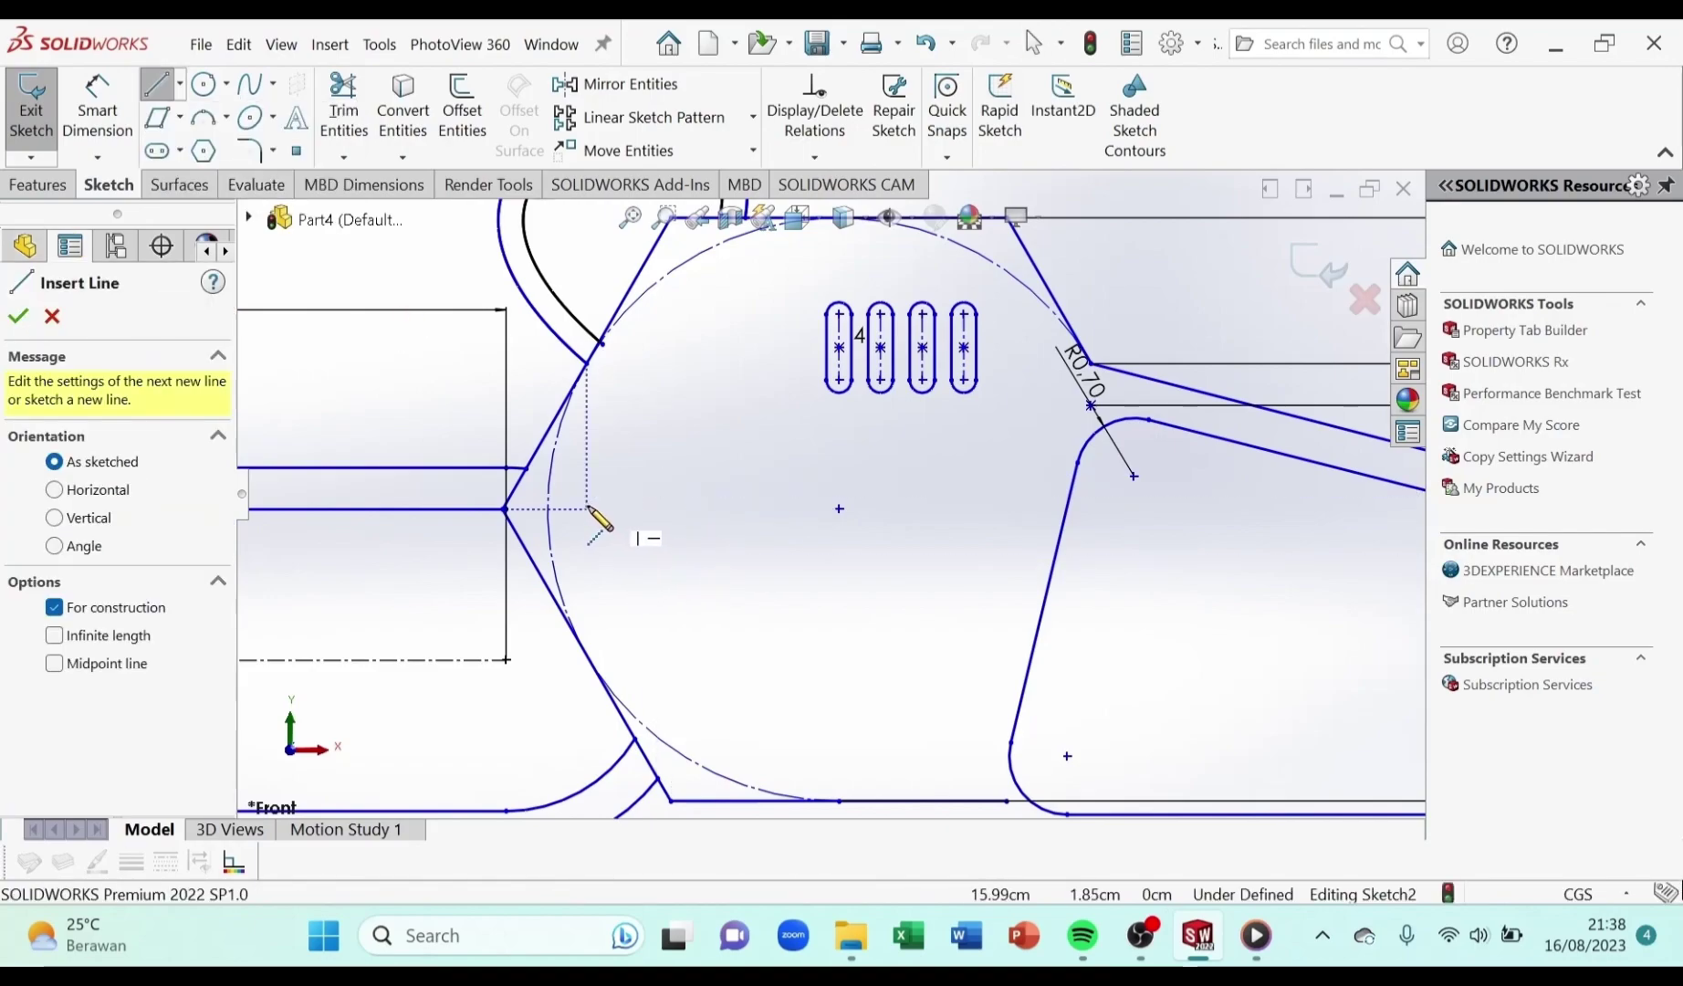
pyautogui.click(587, 509)
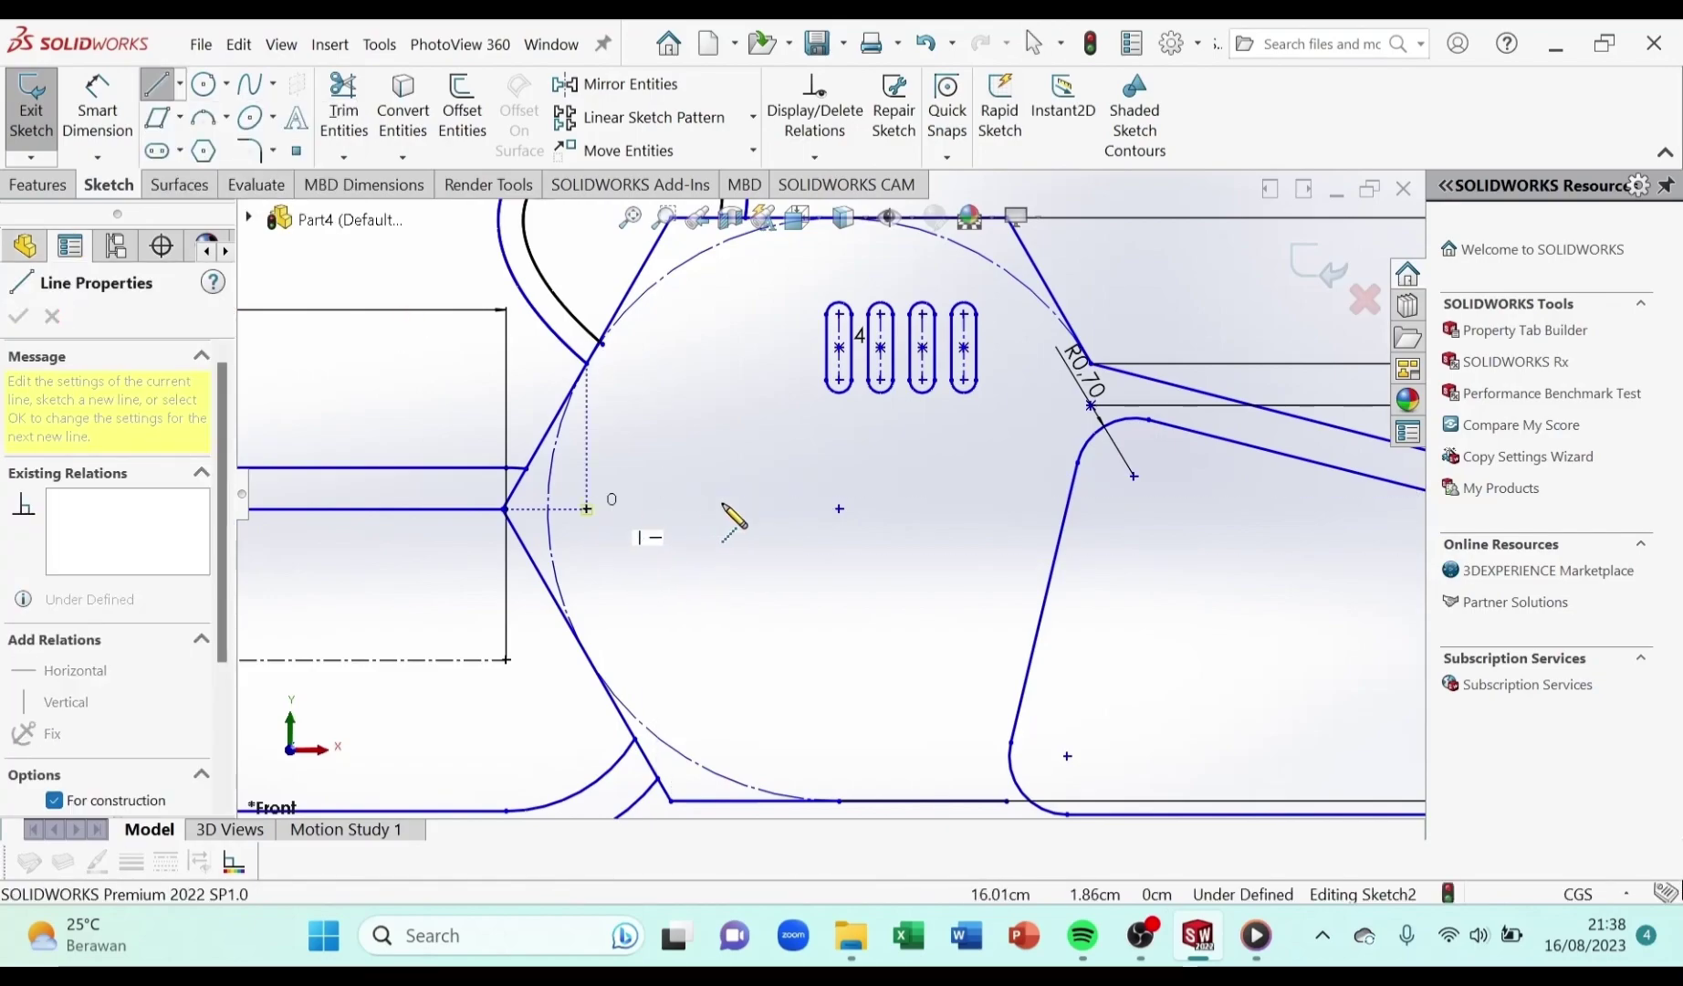
pyautogui.click(881, 509)
pyautogui.rightClick(881, 508)
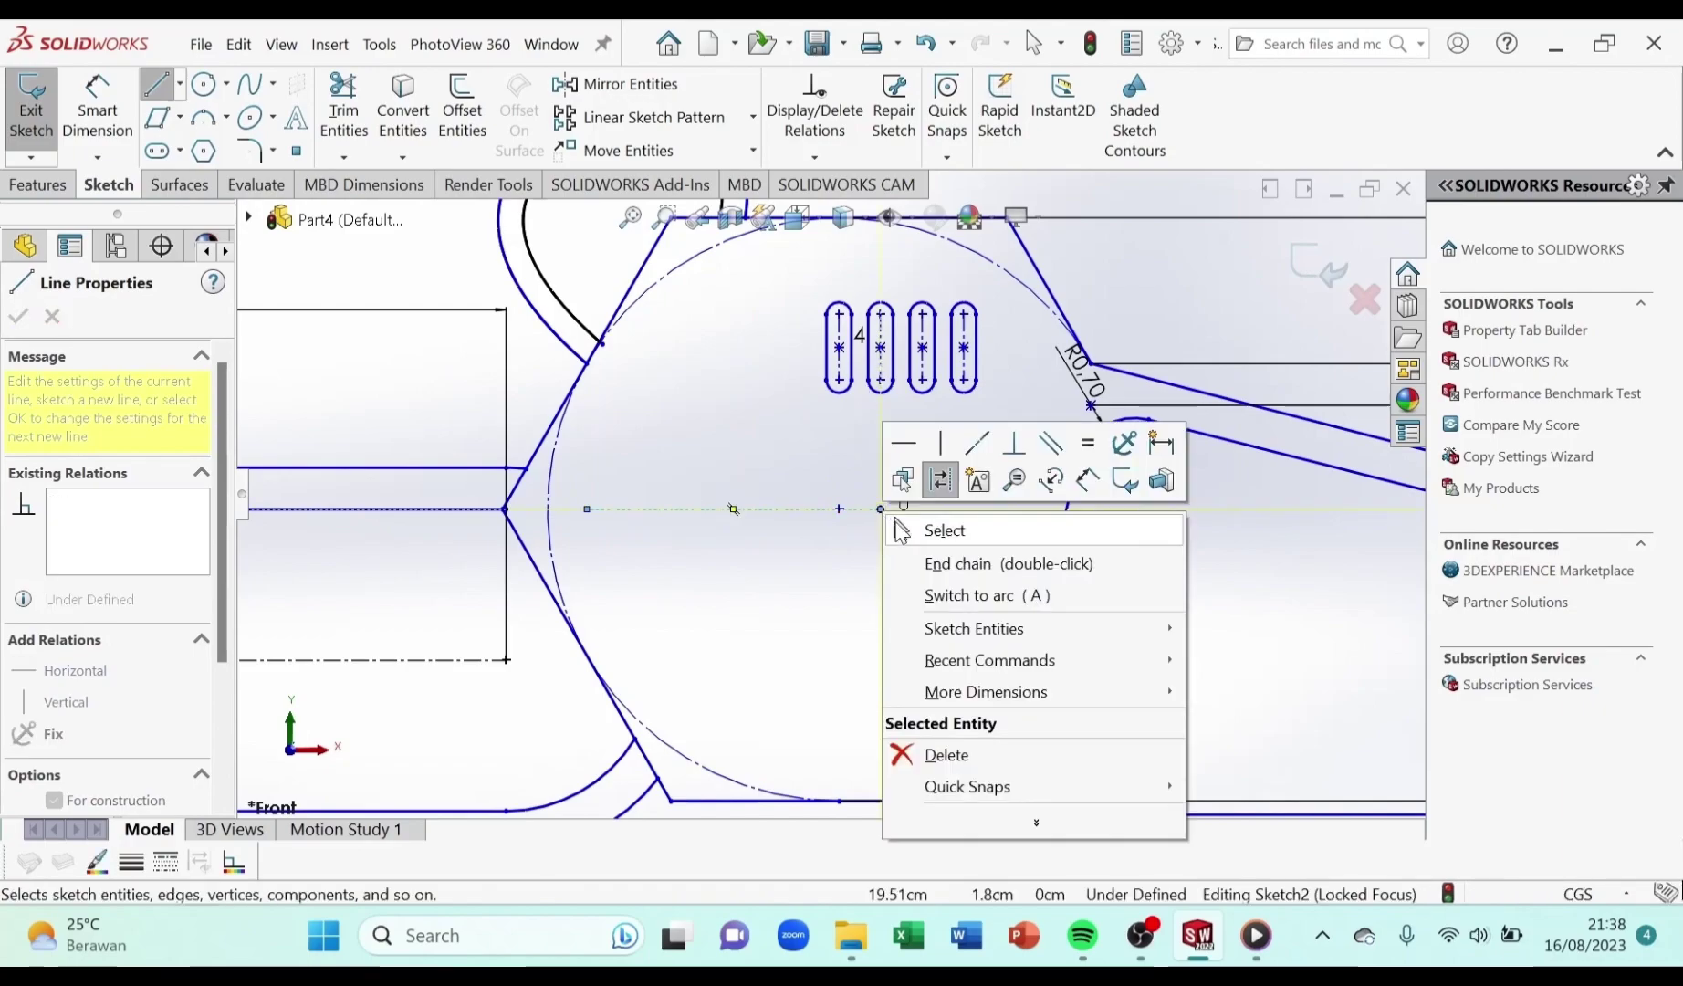
pyautogui.click(904, 531)
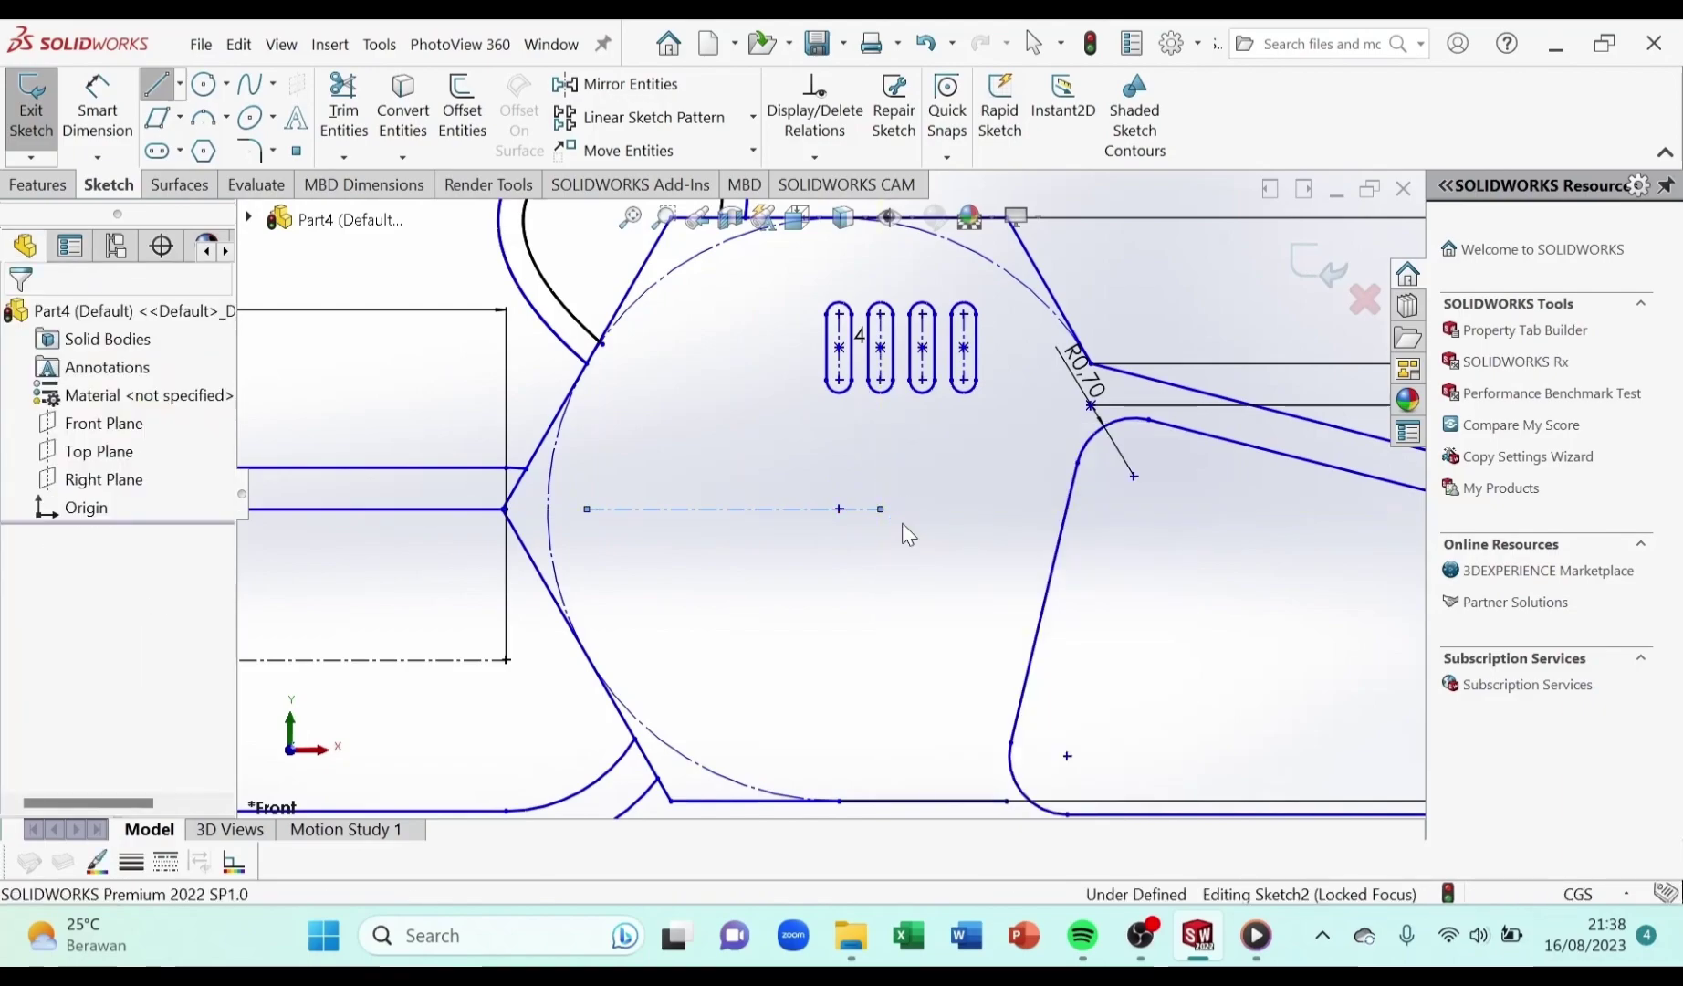
# Add the sketch text SIMANISME along the horizontal centerline and center-align it
pyautogui.click(298, 118)
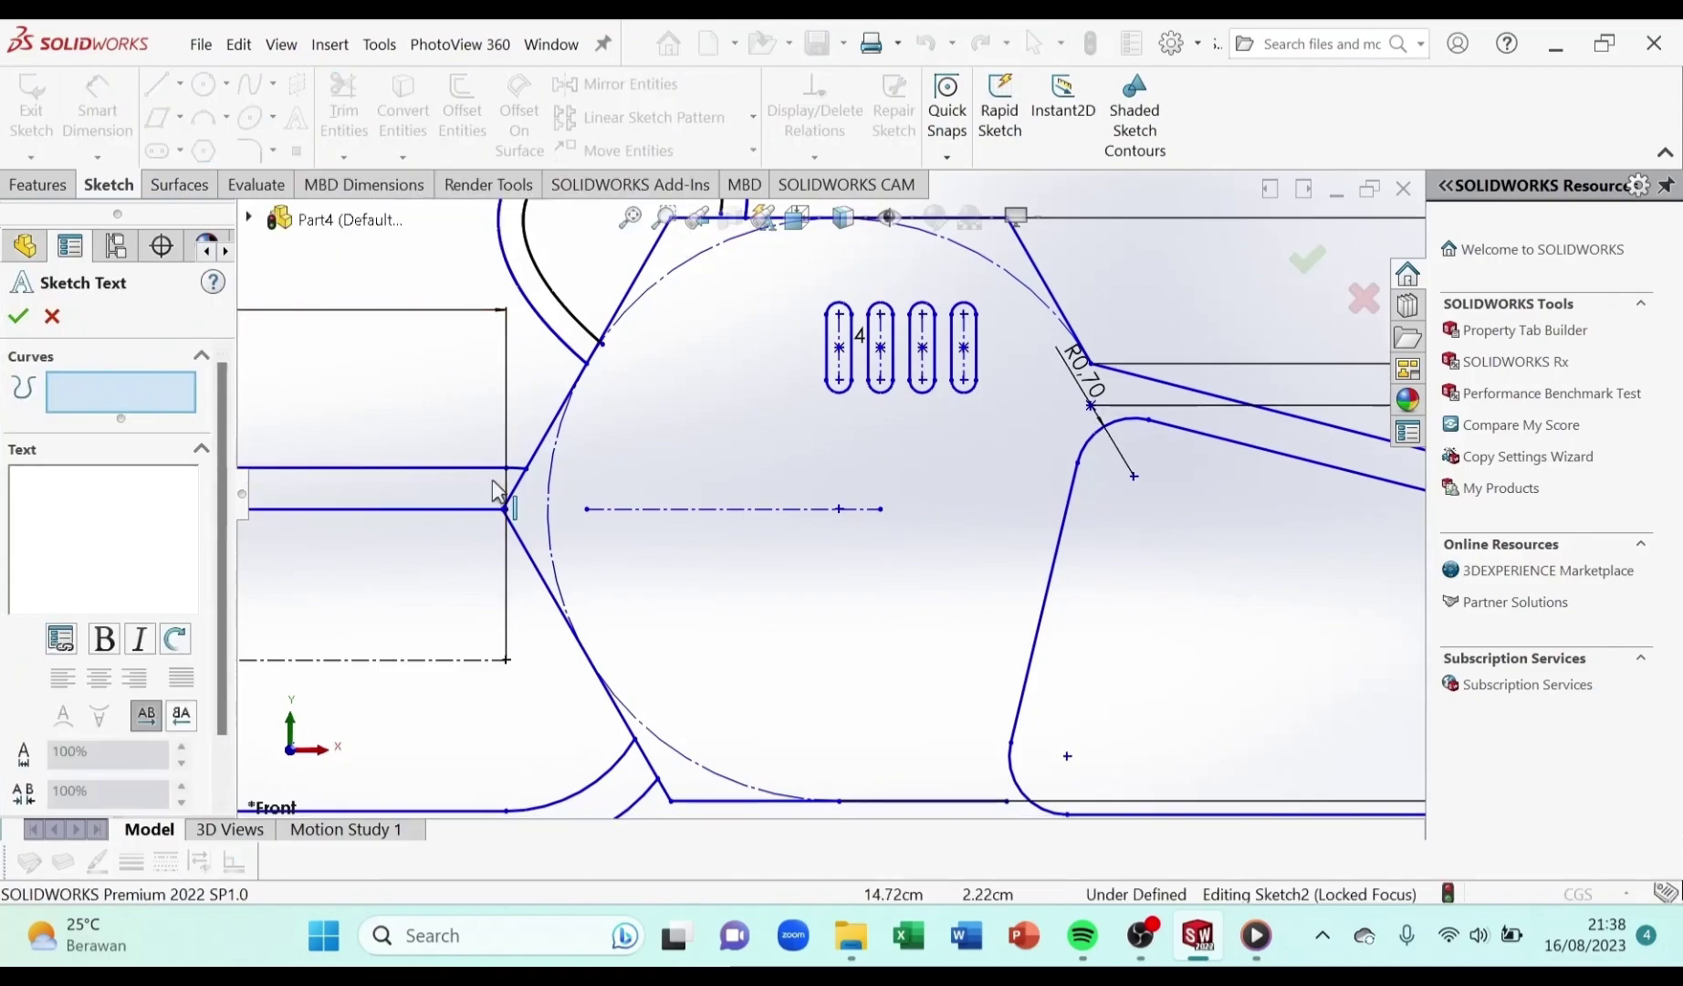
pyautogui.click(637, 510)
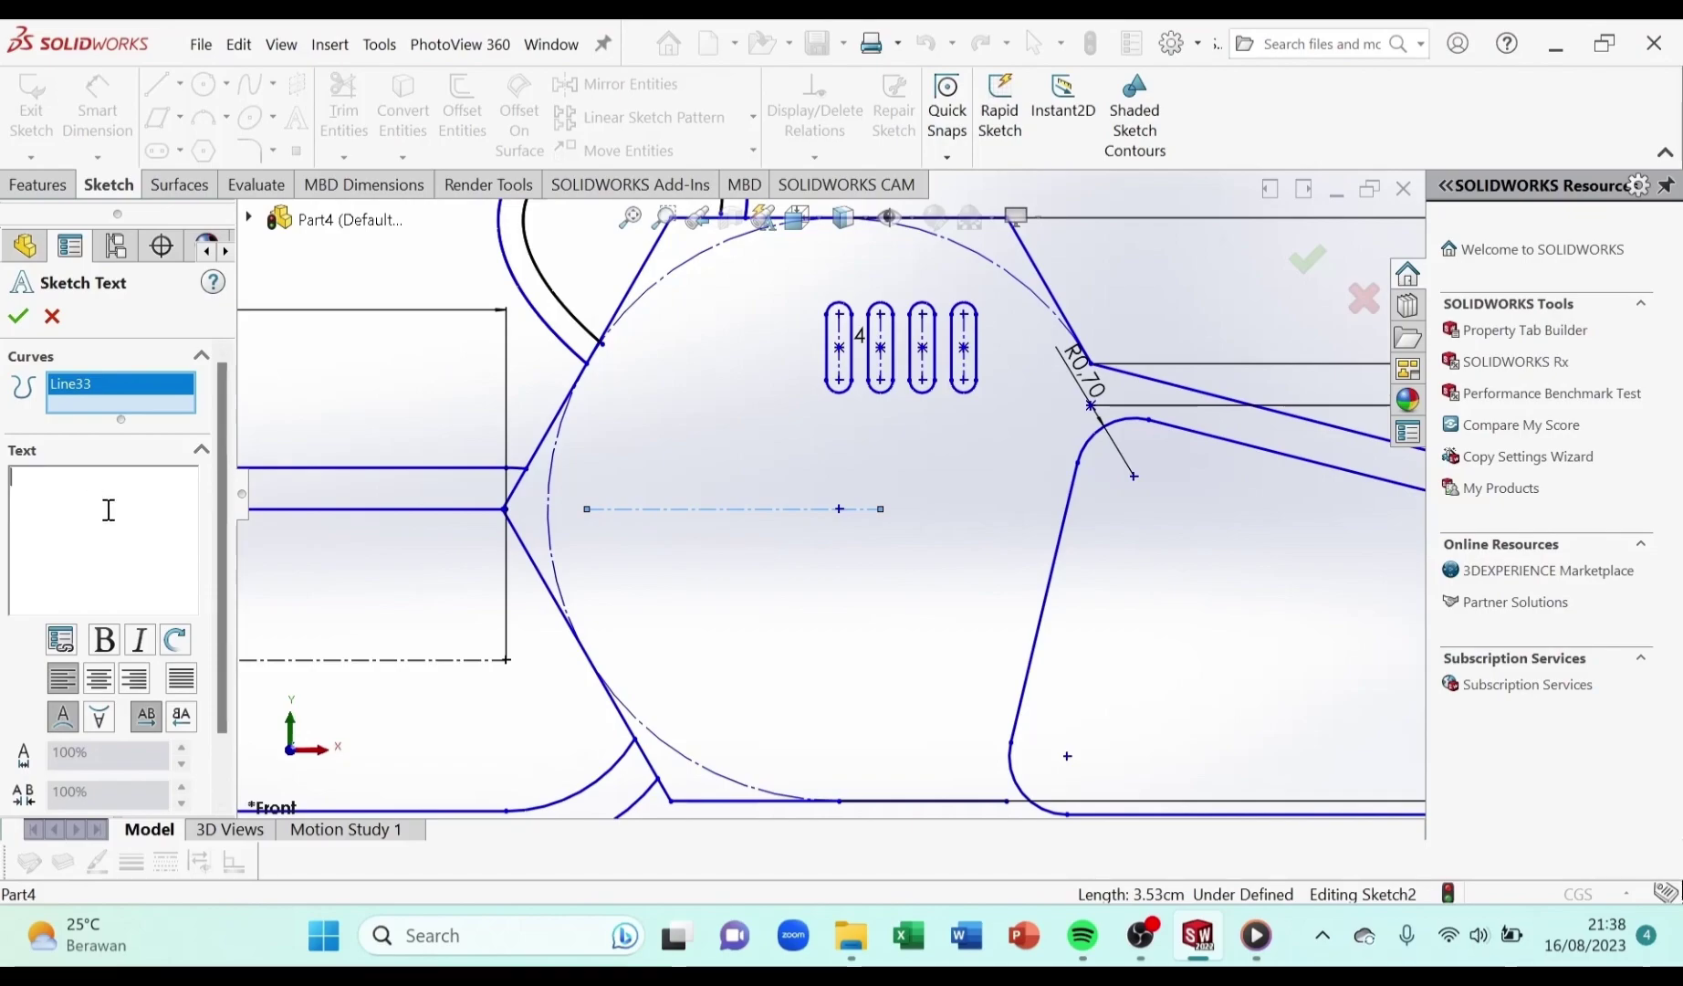
pyautogui.write('MANISME')
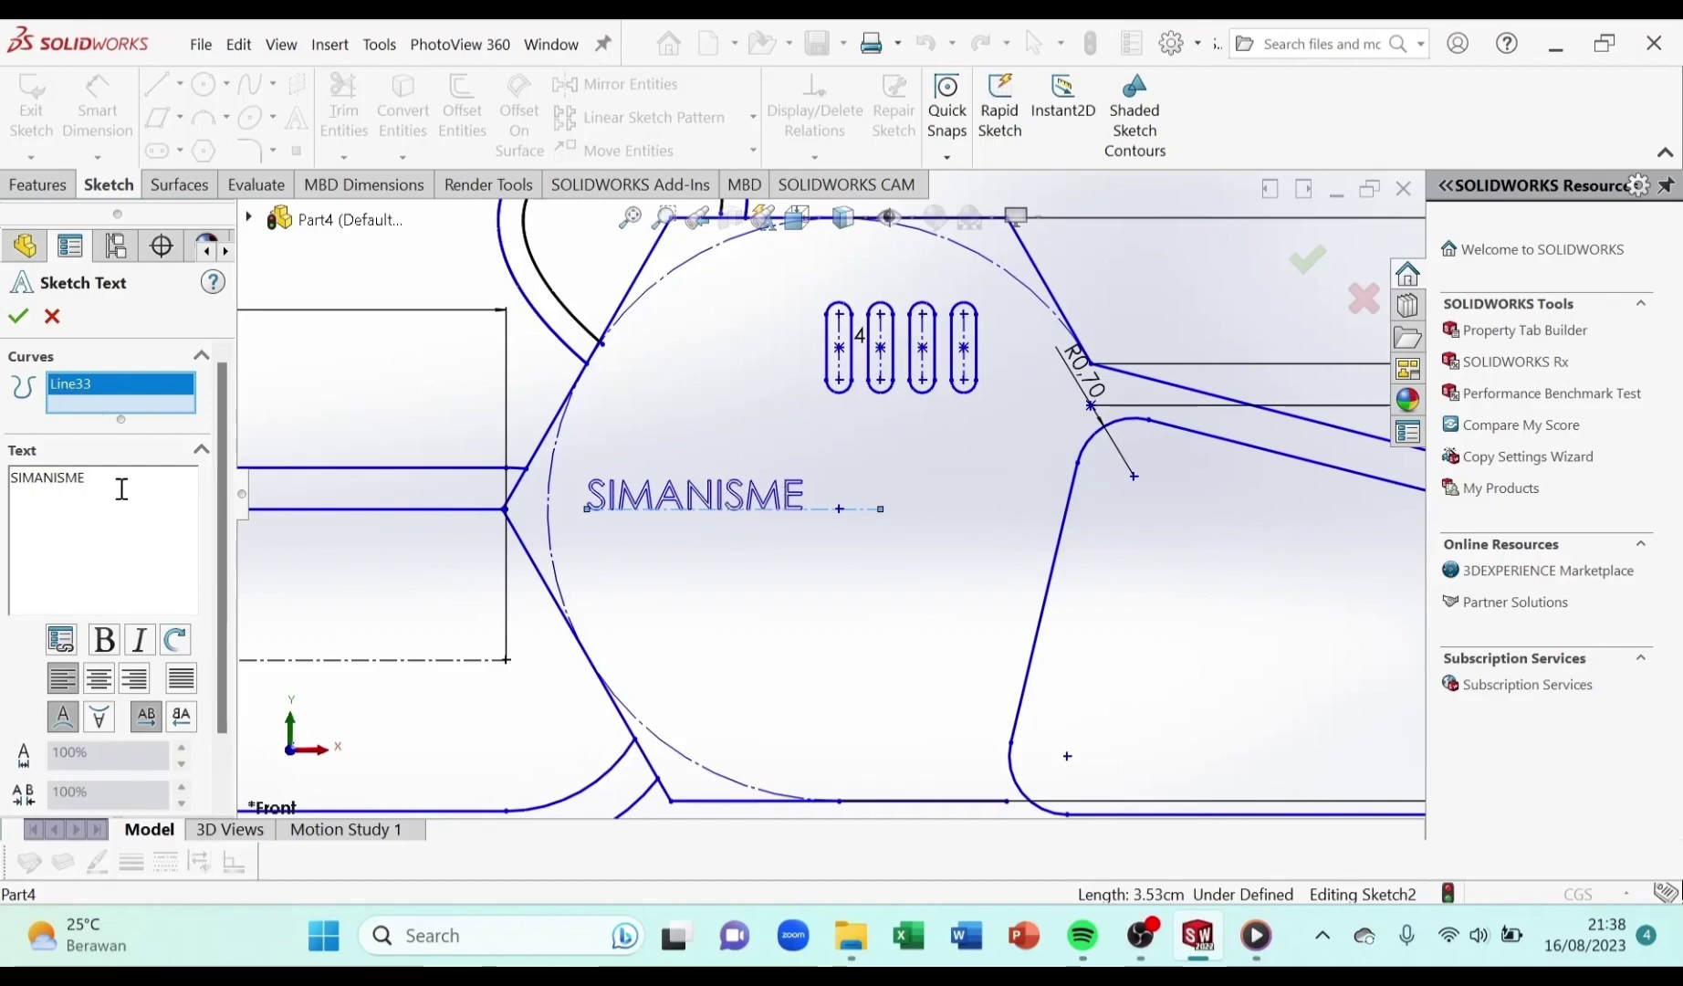
pyautogui.scroll(-2, 118, 674)
pyautogui.scroll(2, 117, 677)
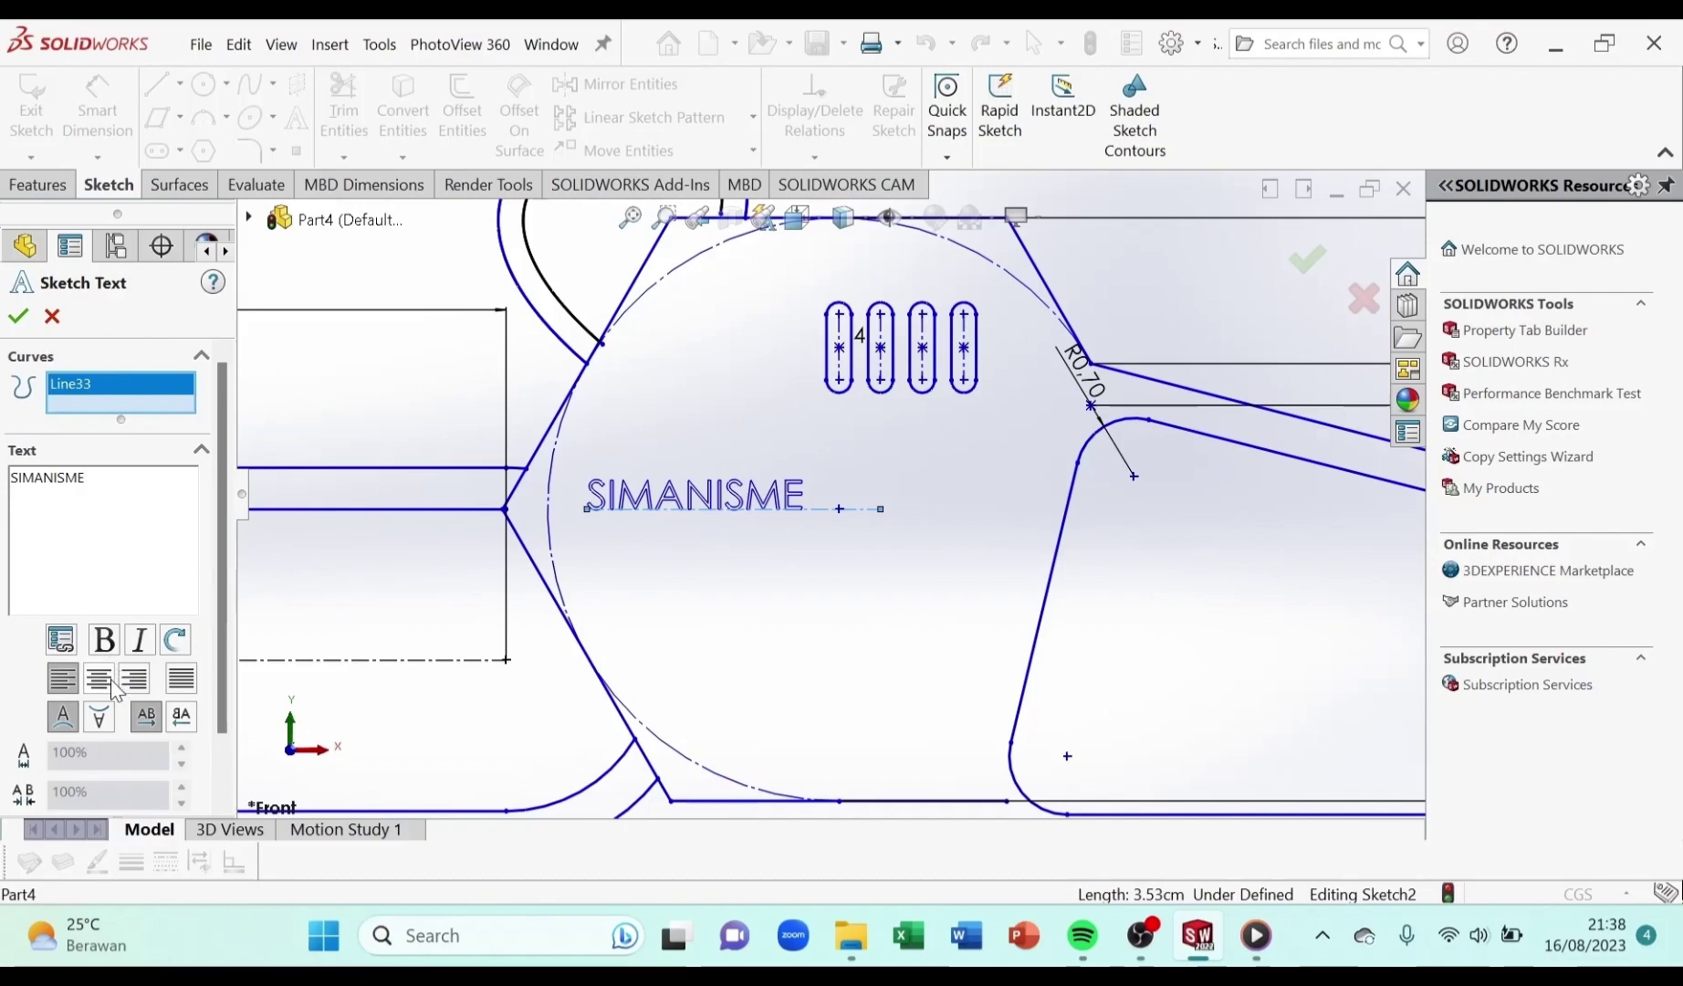
pyautogui.click(100, 678)
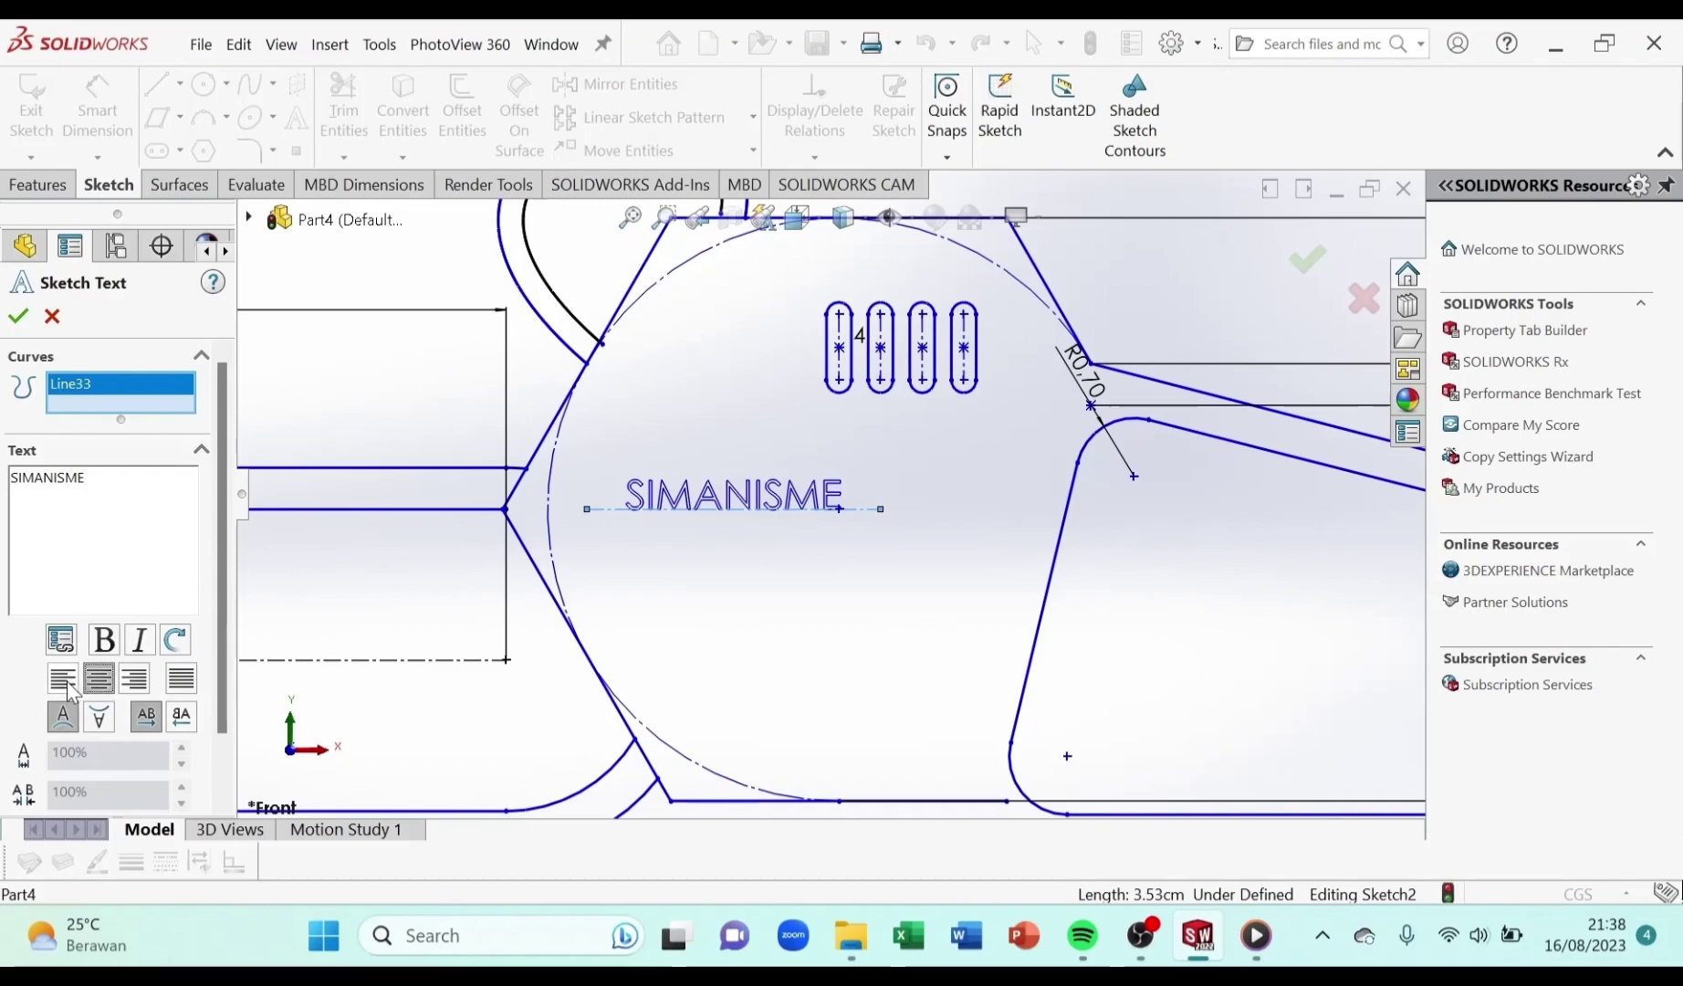
# Try flipping the SIMANISME text vertically and restore its upright orientation
pyautogui.scroll(-2, 156, 683)
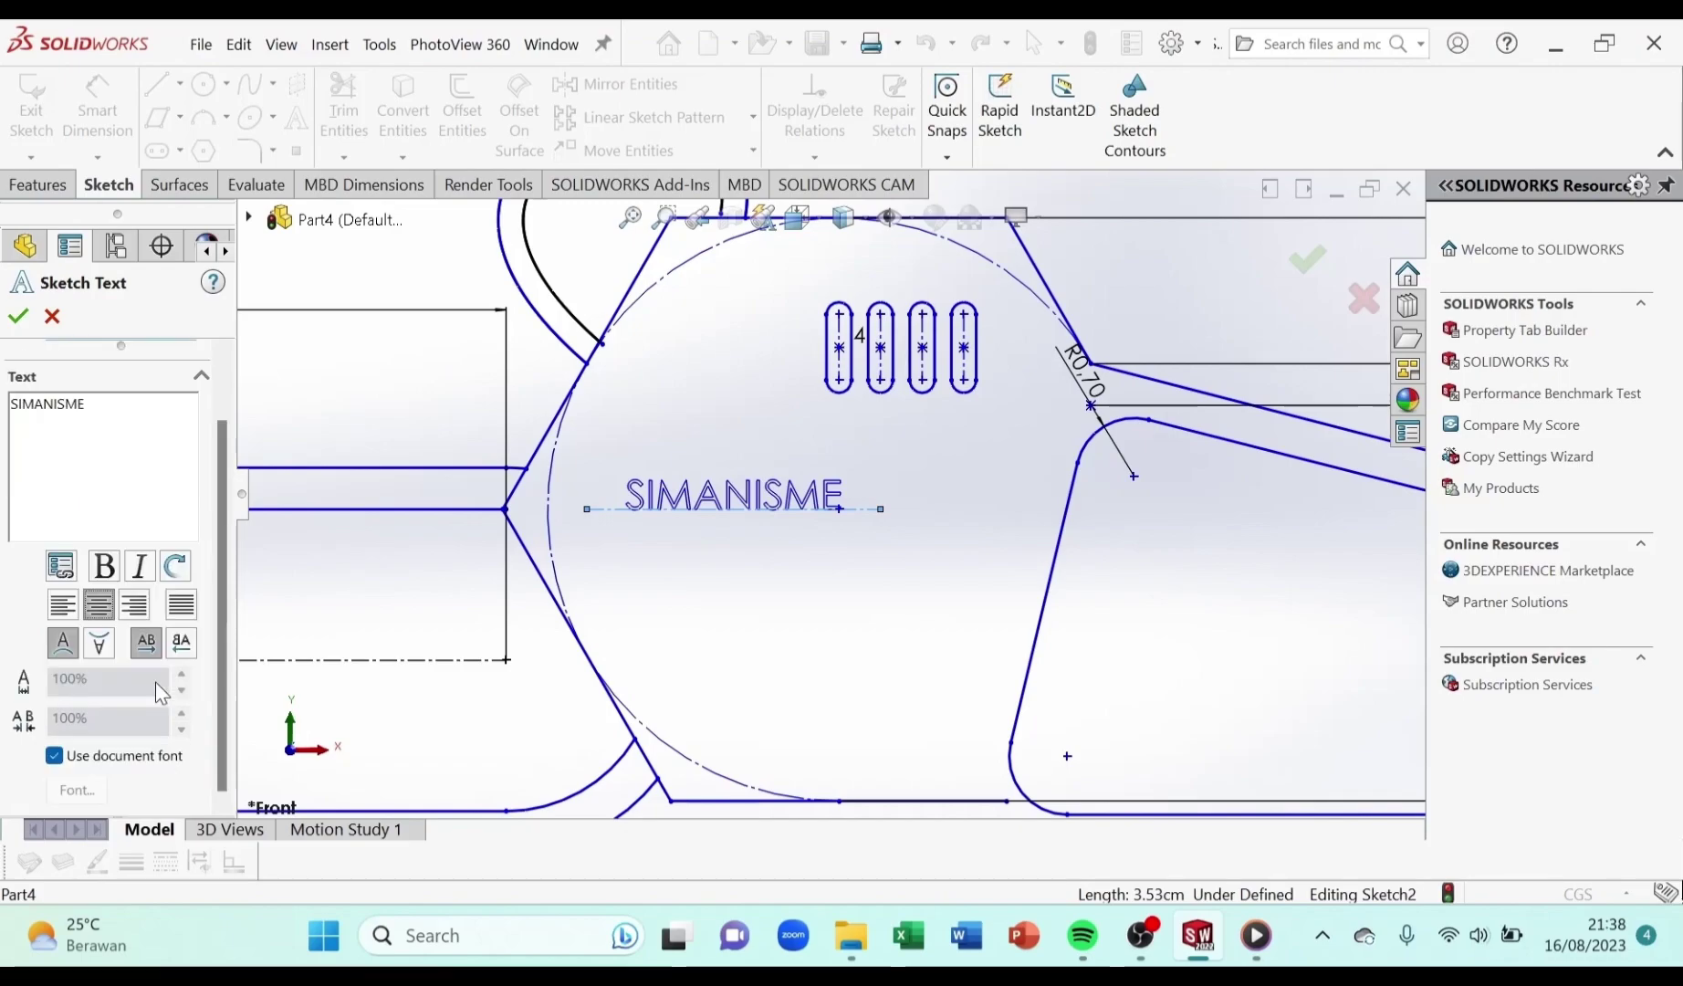
pyautogui.click(101, 650)
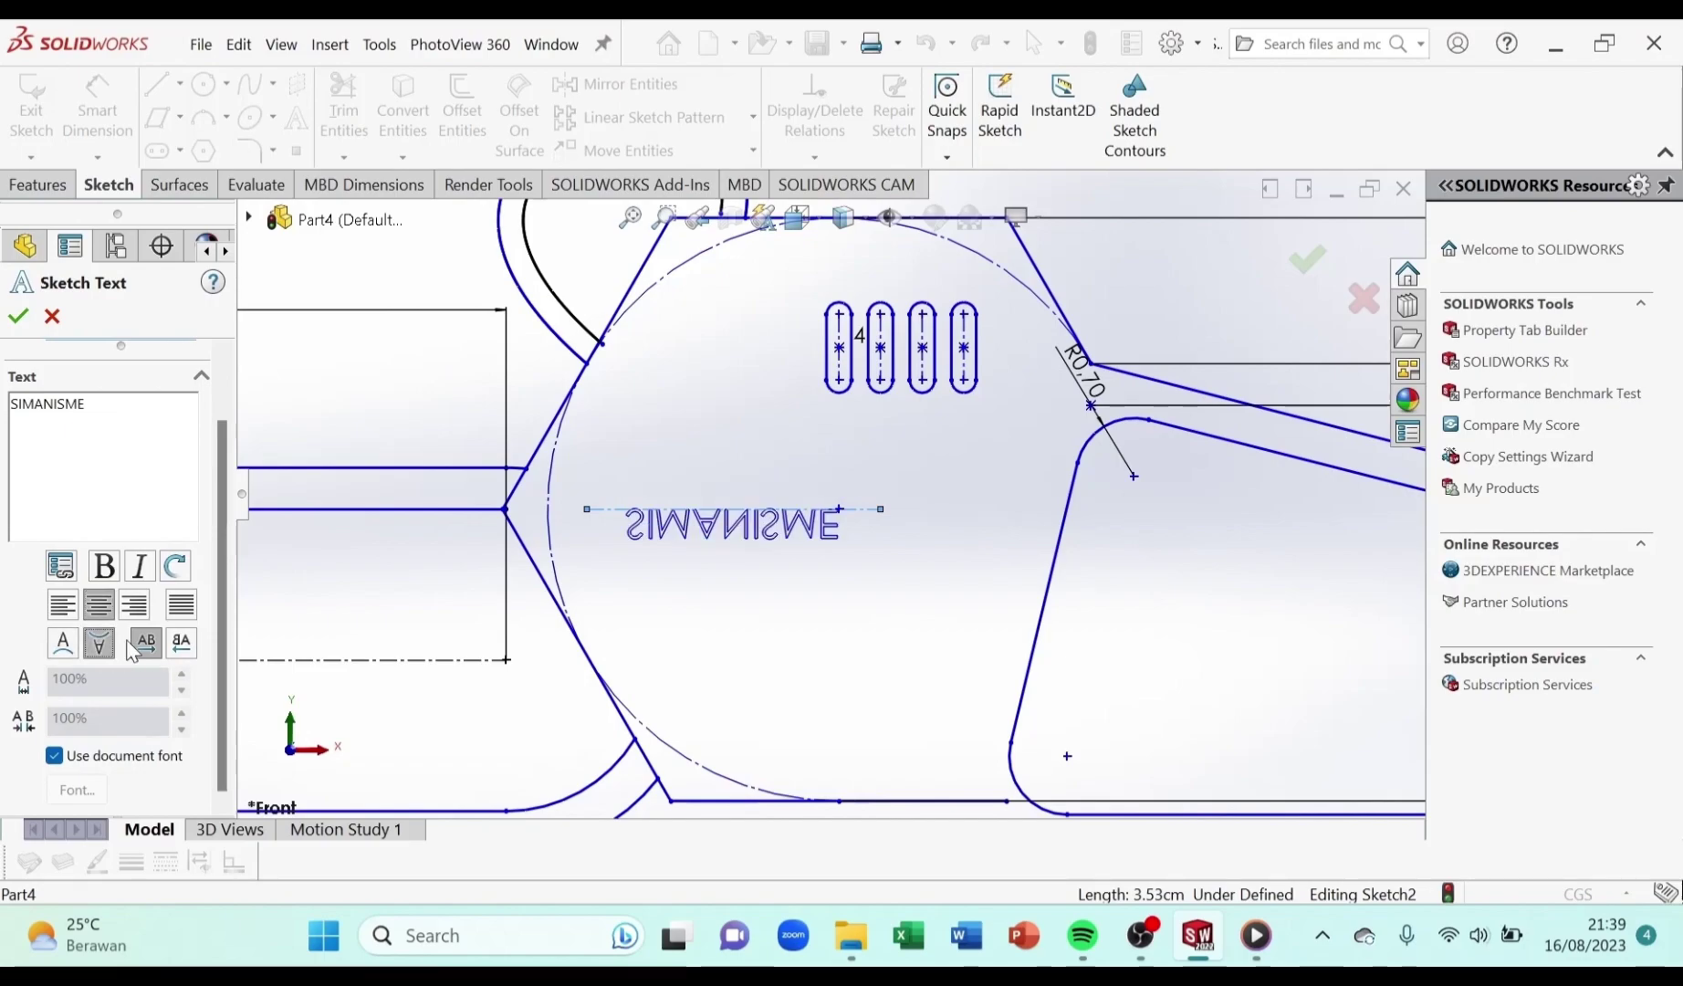
pyautogui.click(72, 651)
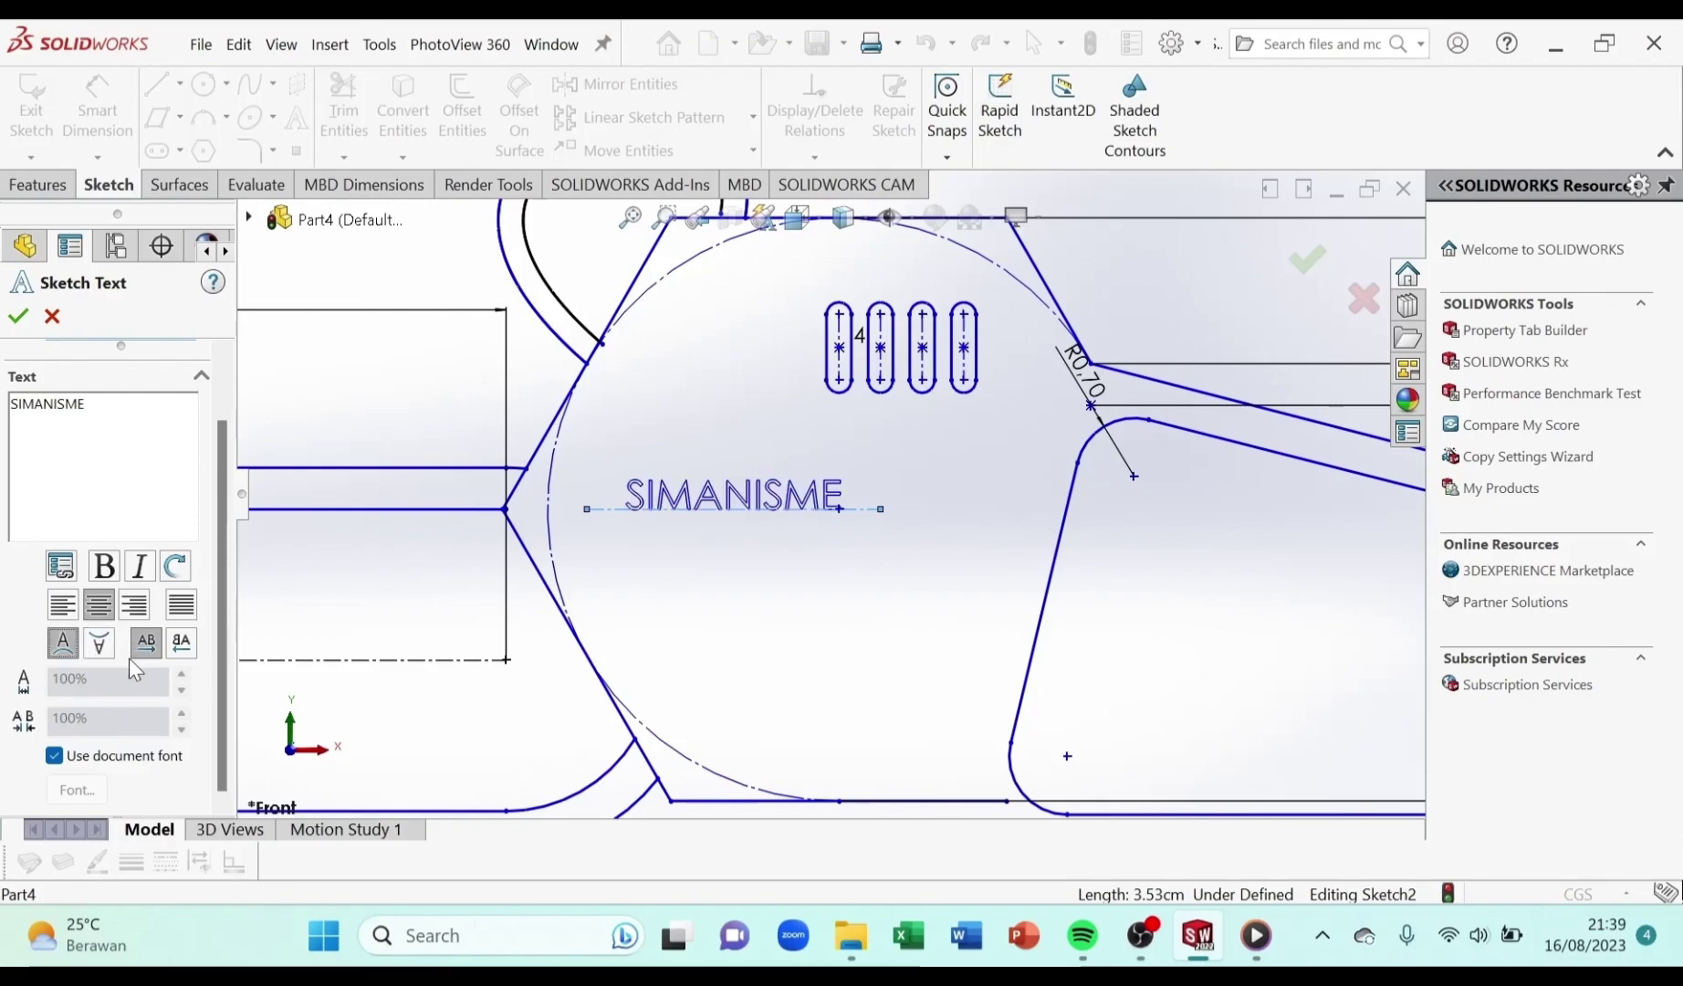
# Override the document font with a text height of 0.5 cm and confirm the SIMANISME sketch text
pyautogui.click(55, 758)
pyautogui.click(88, 789)
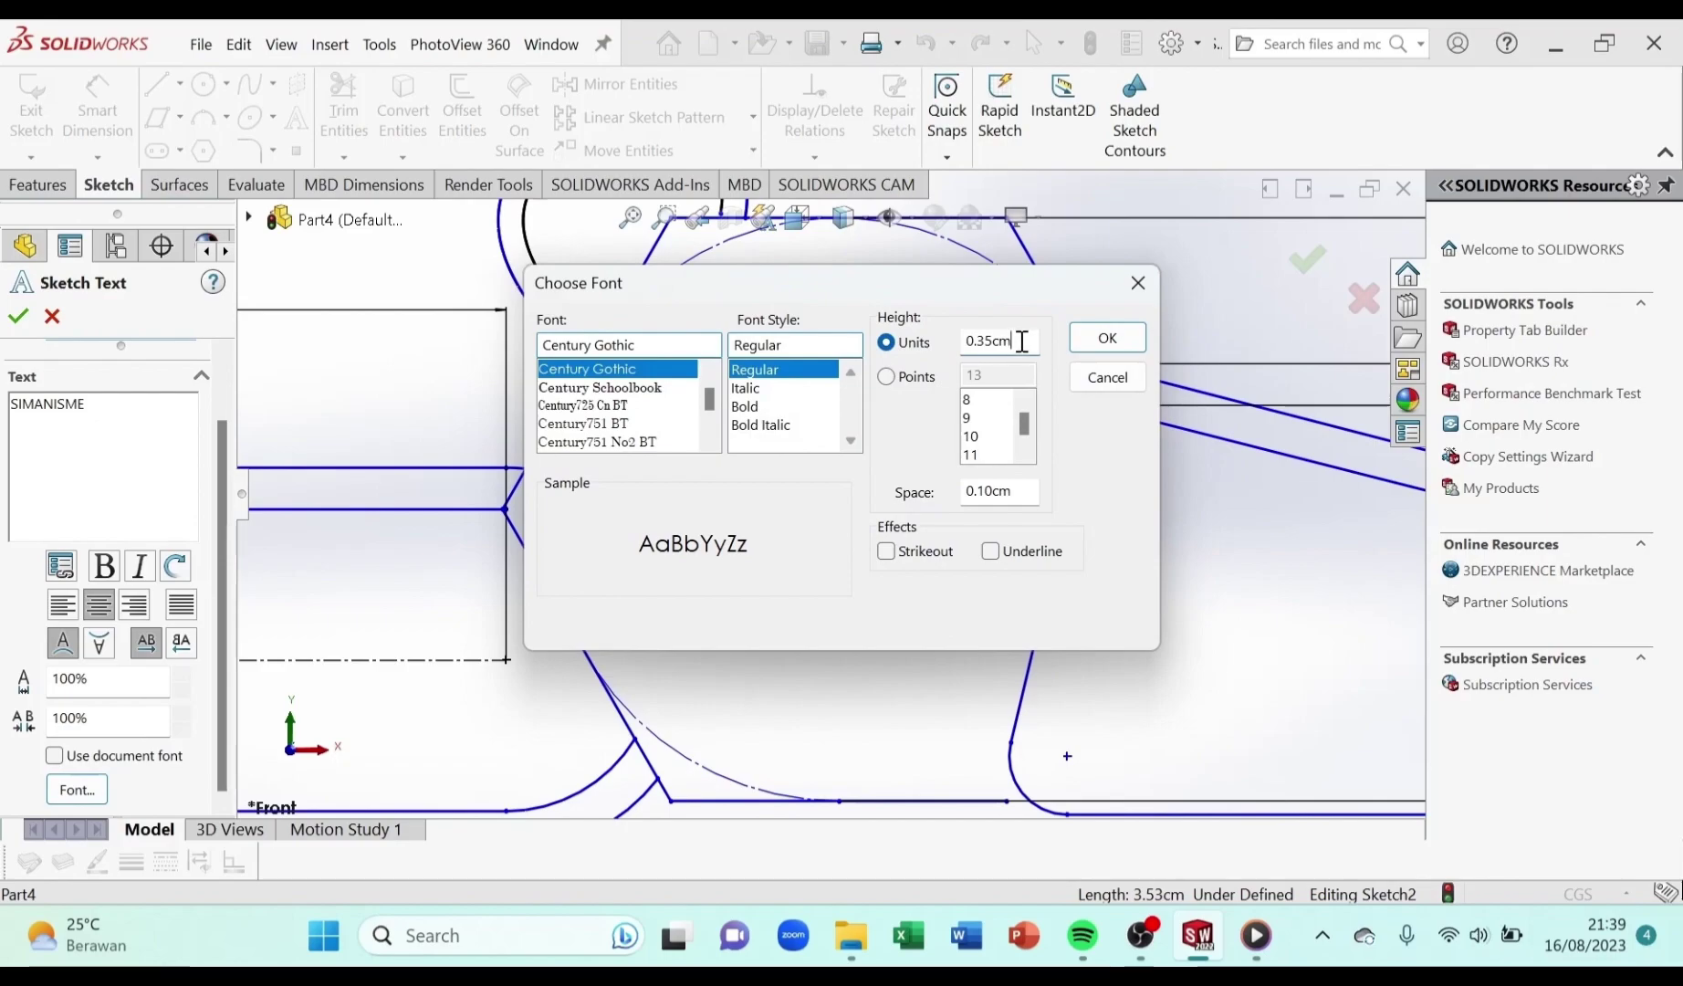
pyautogui.write('0,5')
pyautogui.press('Return')
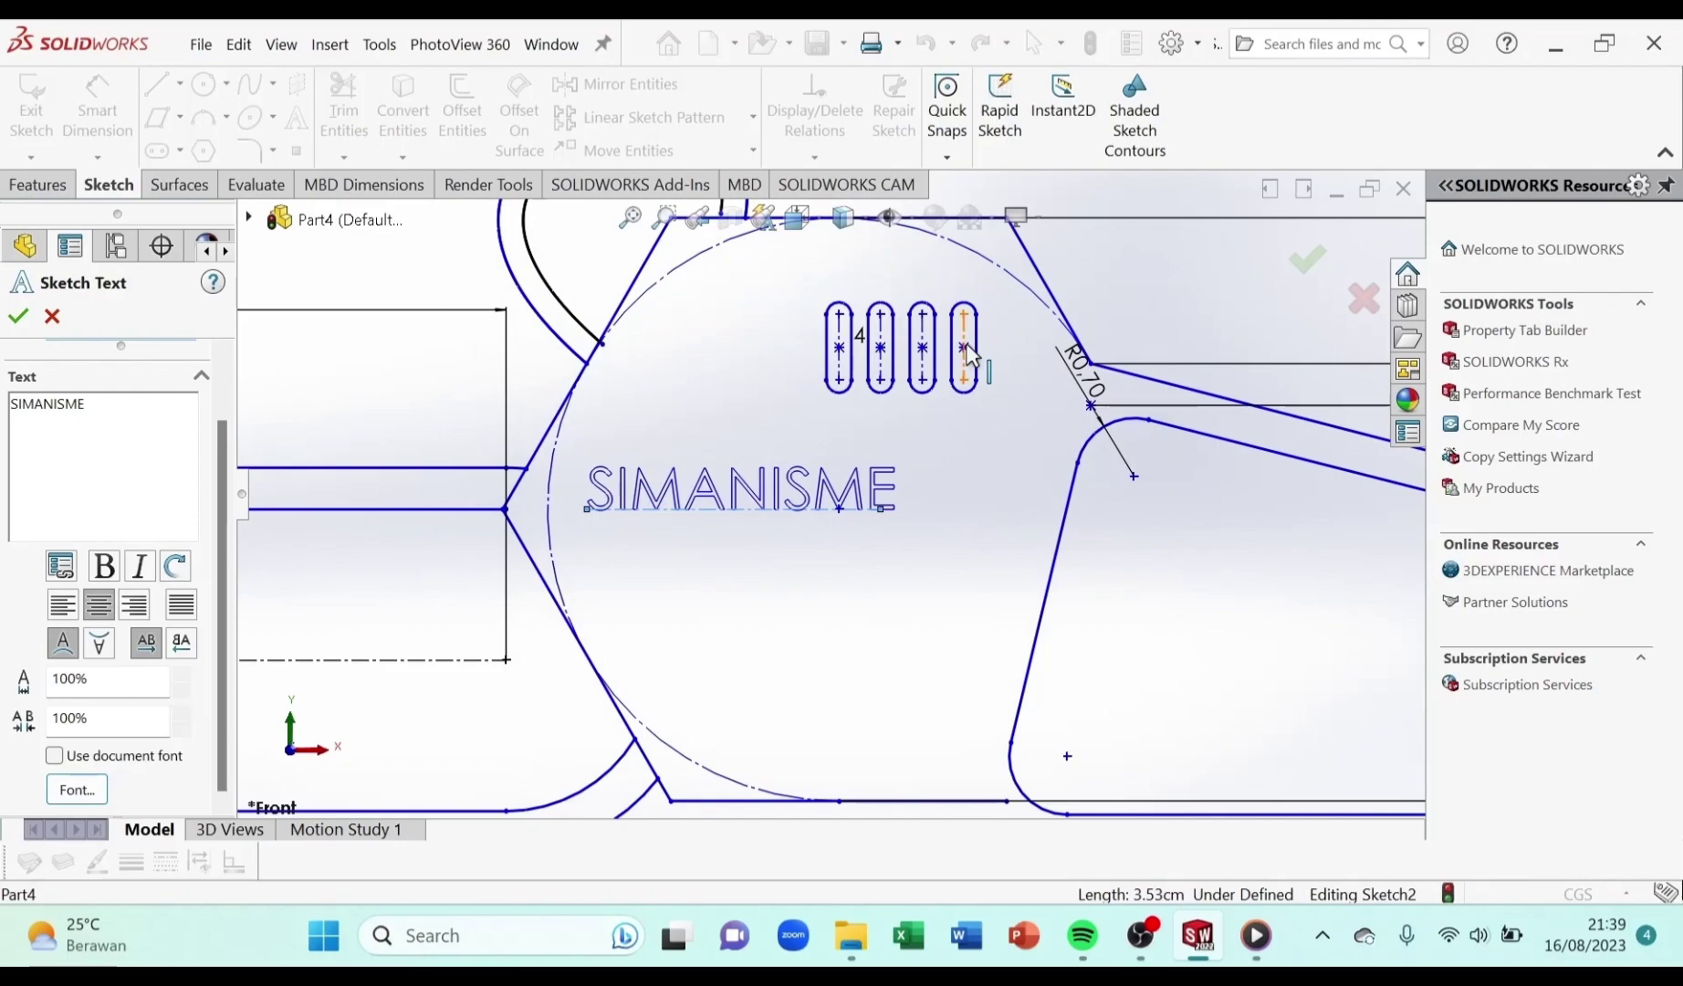
pyautogui.scroll(3, 859, 498)
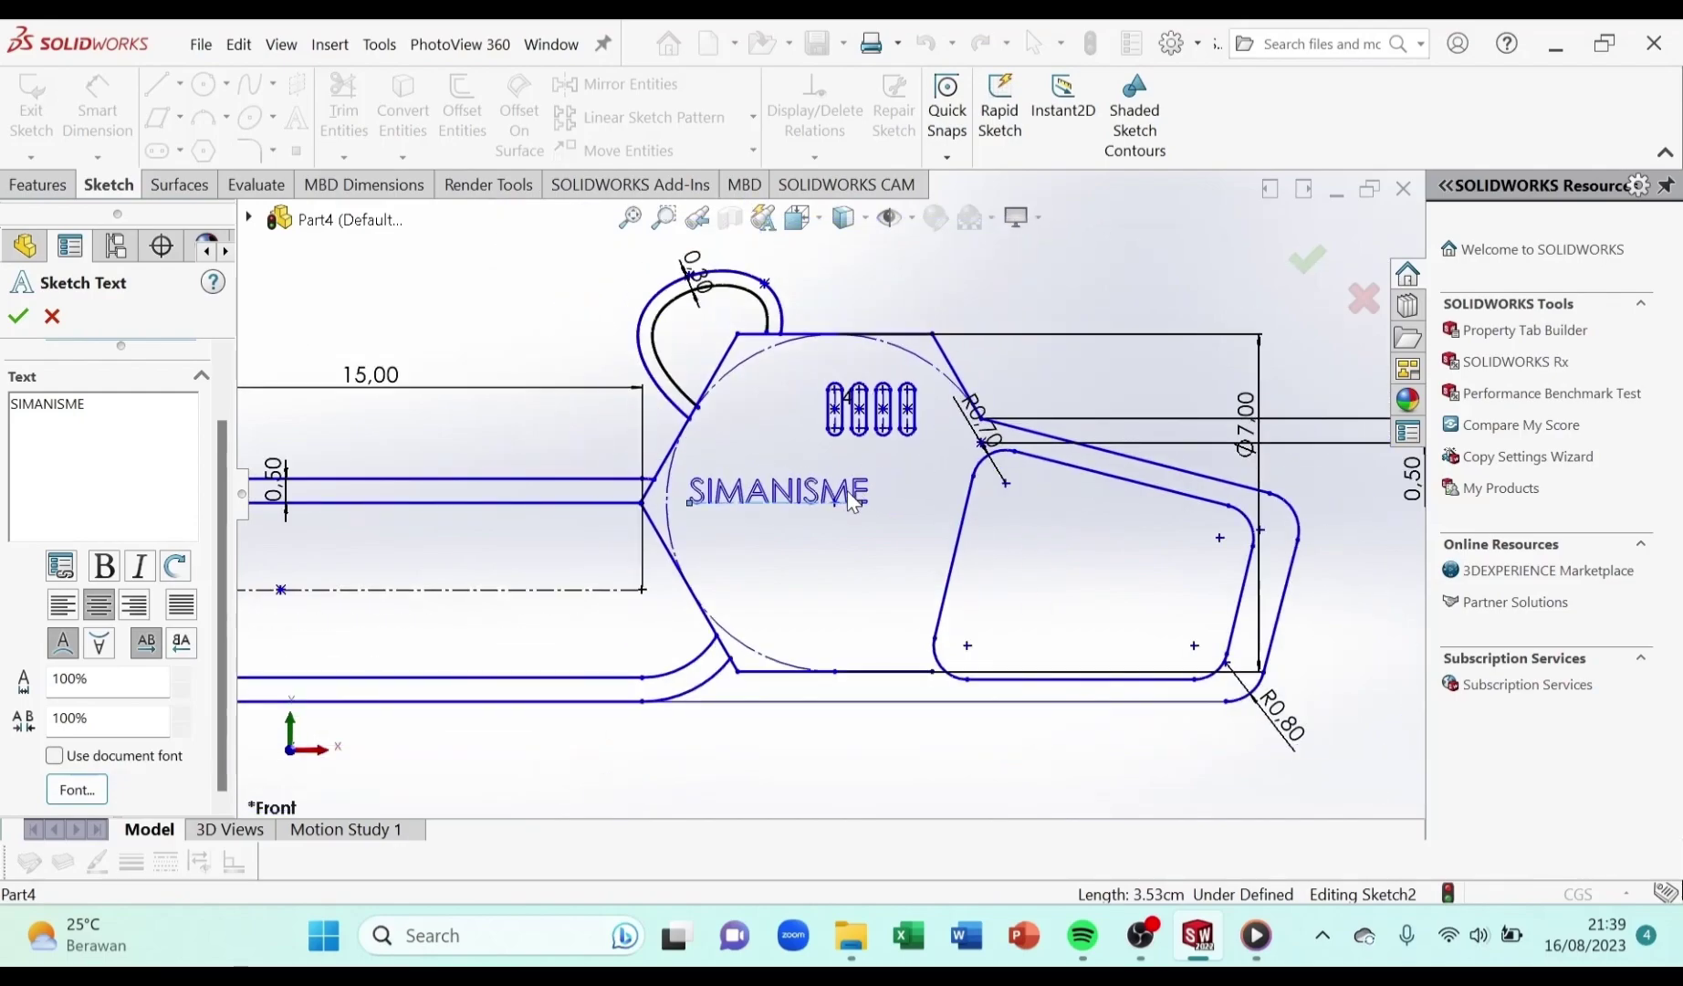
pyautogui.scroll(-1, 851, 499)
pyautogui.scroll(-1, 803, 508)
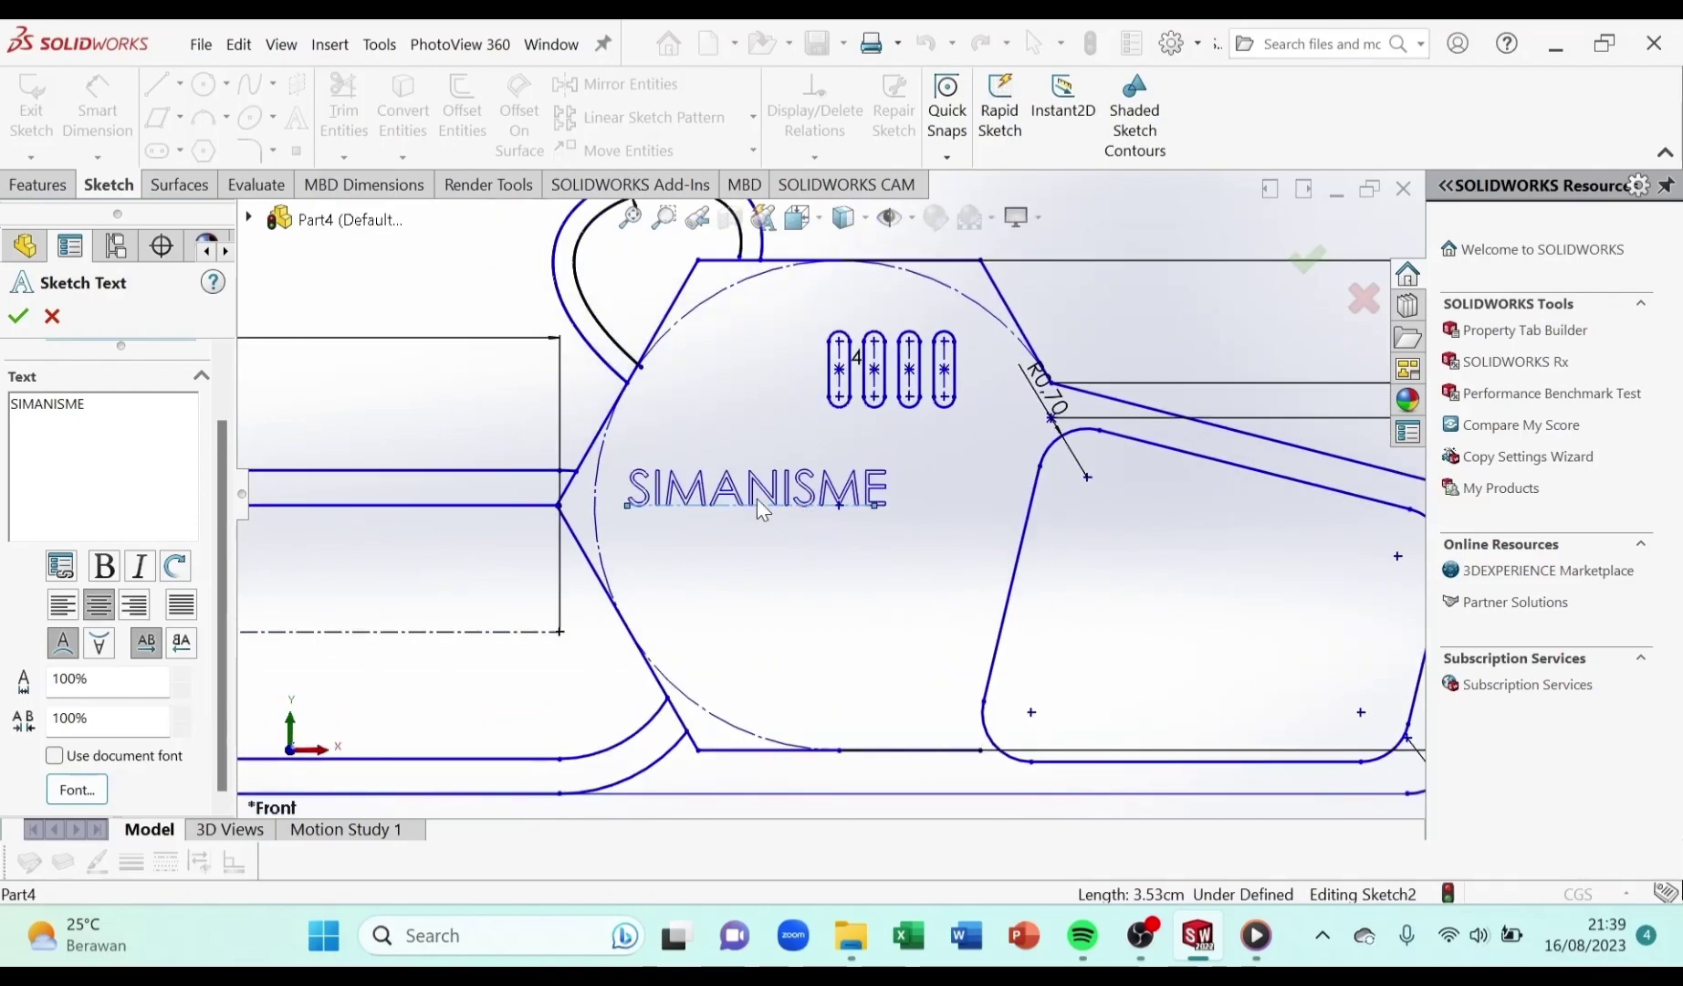
pyautogui.click(17, 316)
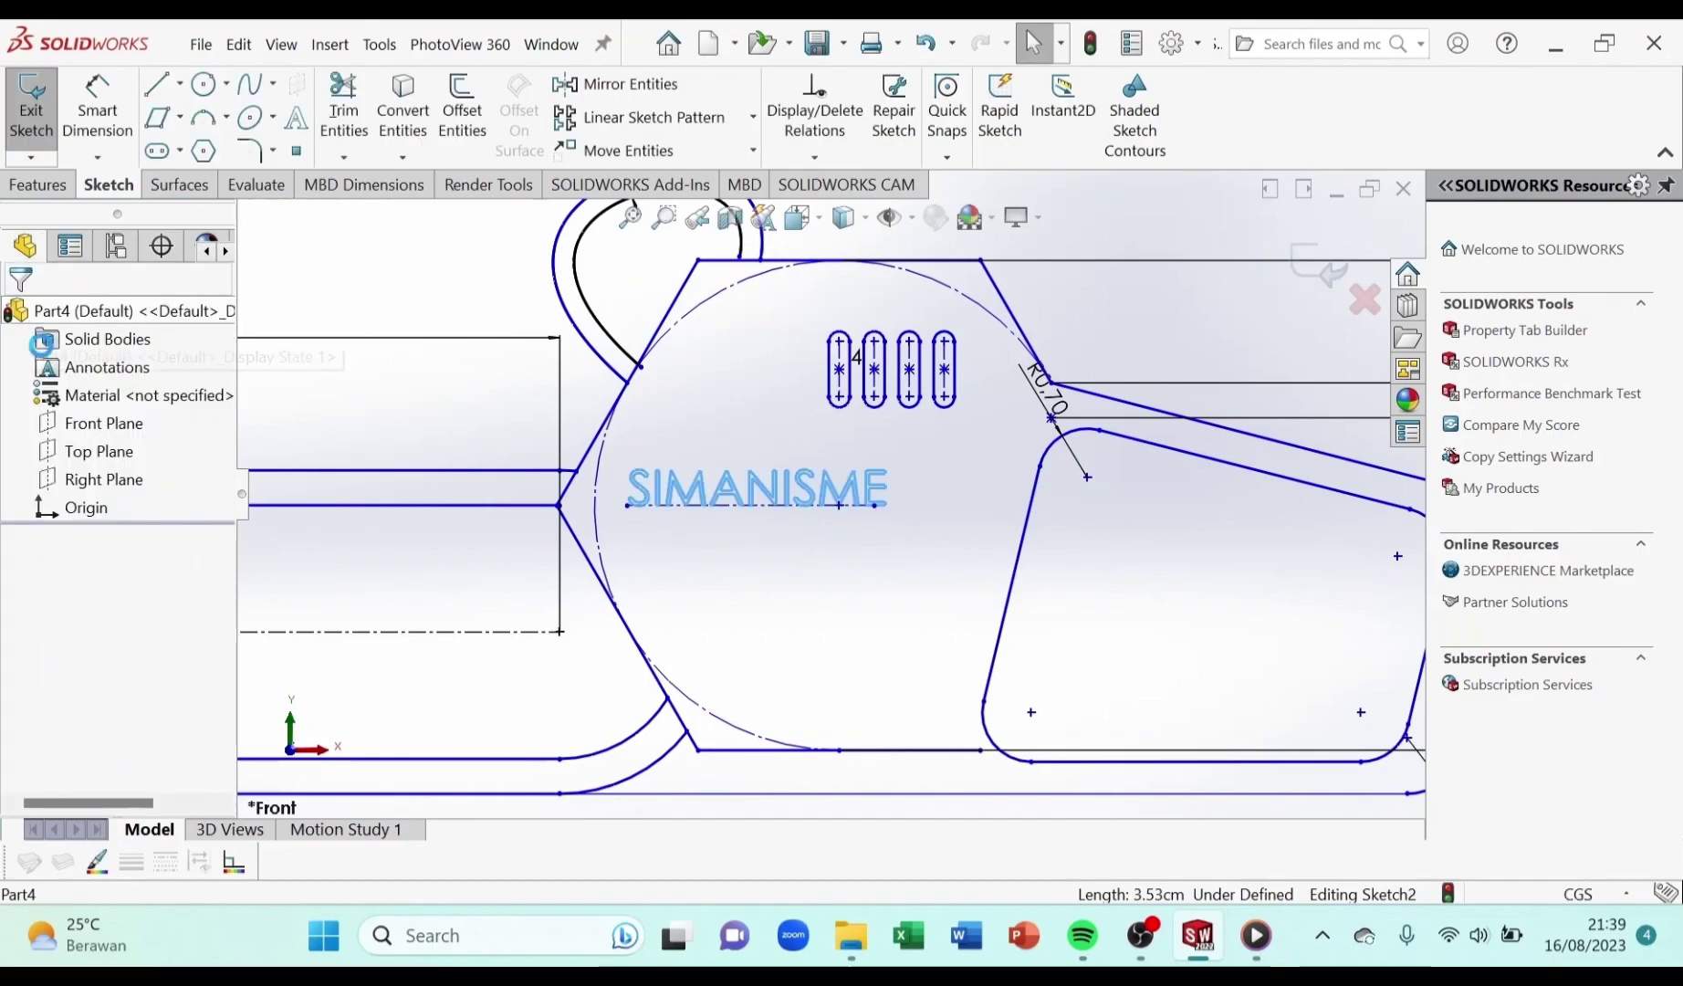
# Sketch a triangular saw tooth from a vertical and a diagonal line below the slot's lower outer edge, starting at its endpoint near the hexagonal head
pyautogui.scroll(5, 863, 616)
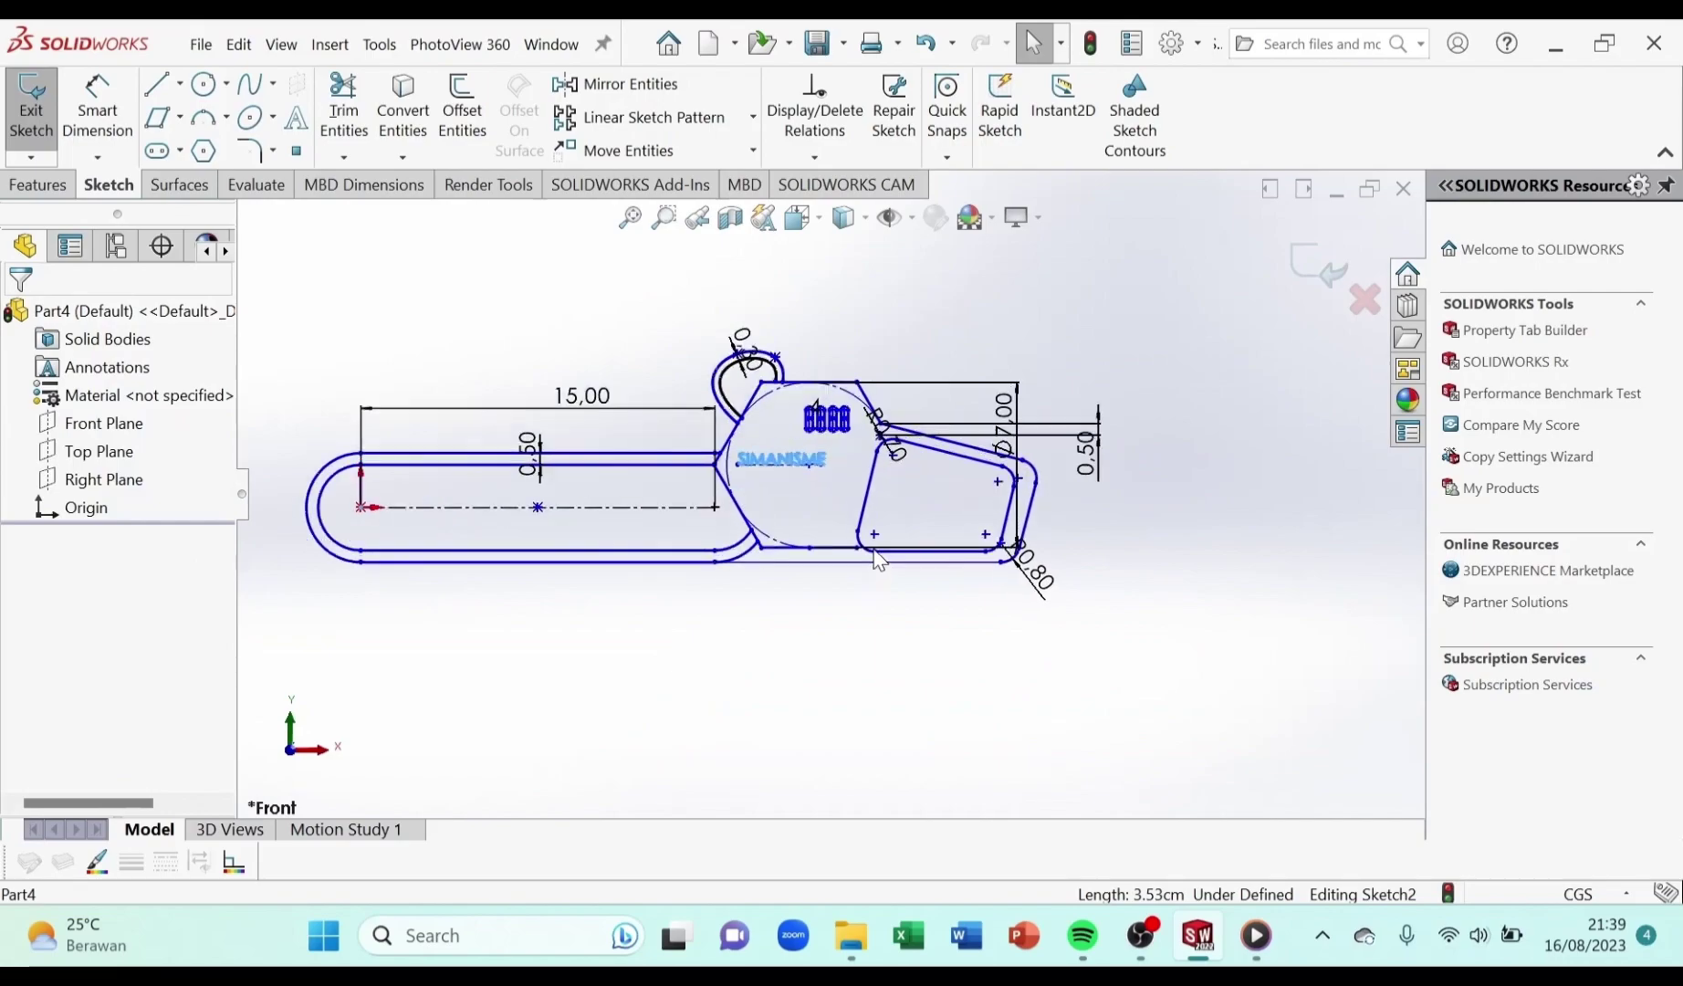
pyautogui.scroll(-3, 877, 559)
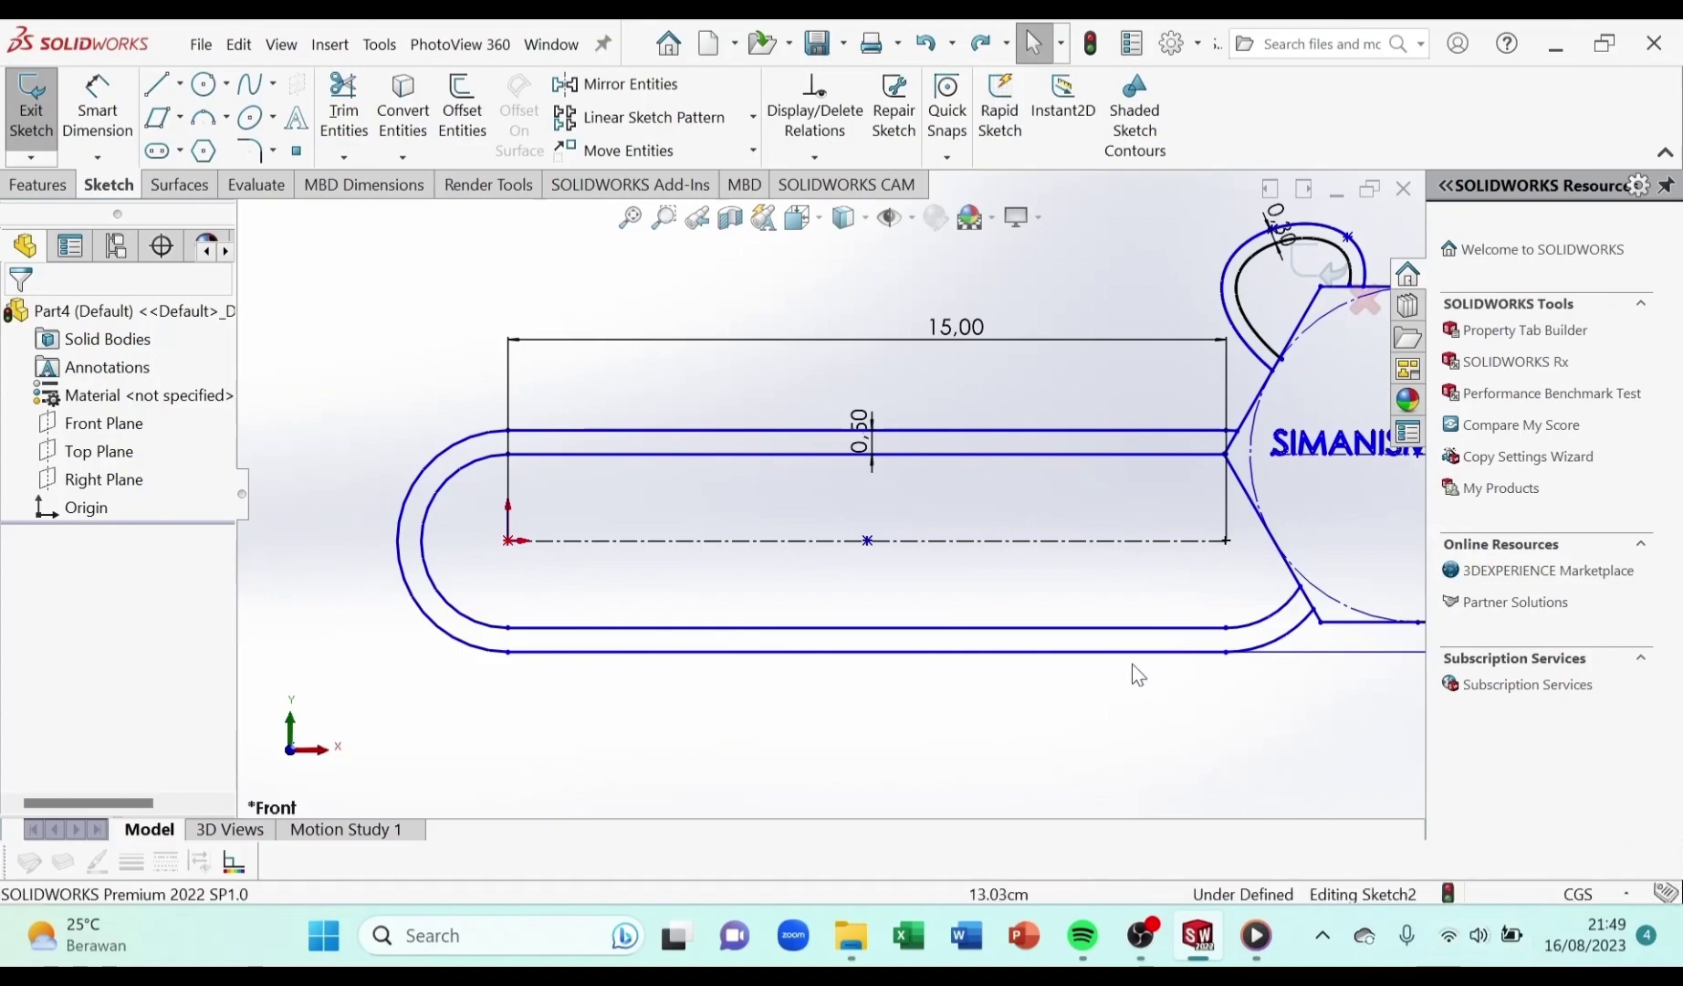
pyautogui.click(165, 88)
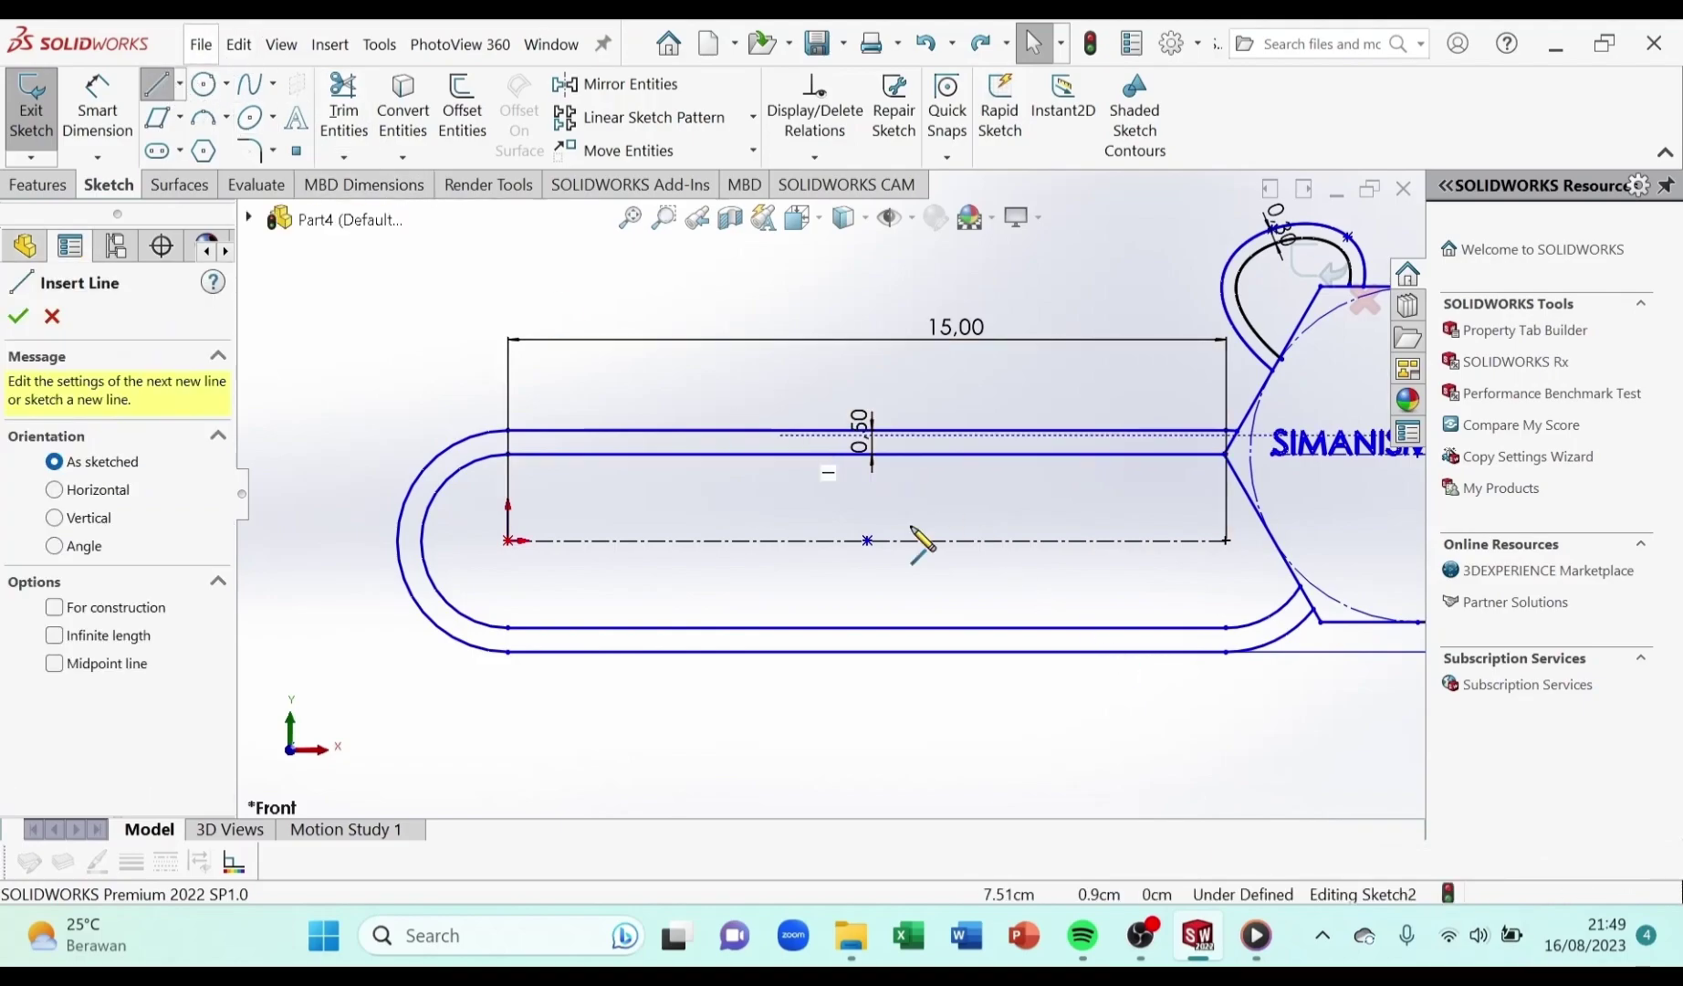
pyautogui.click(1226, 652)
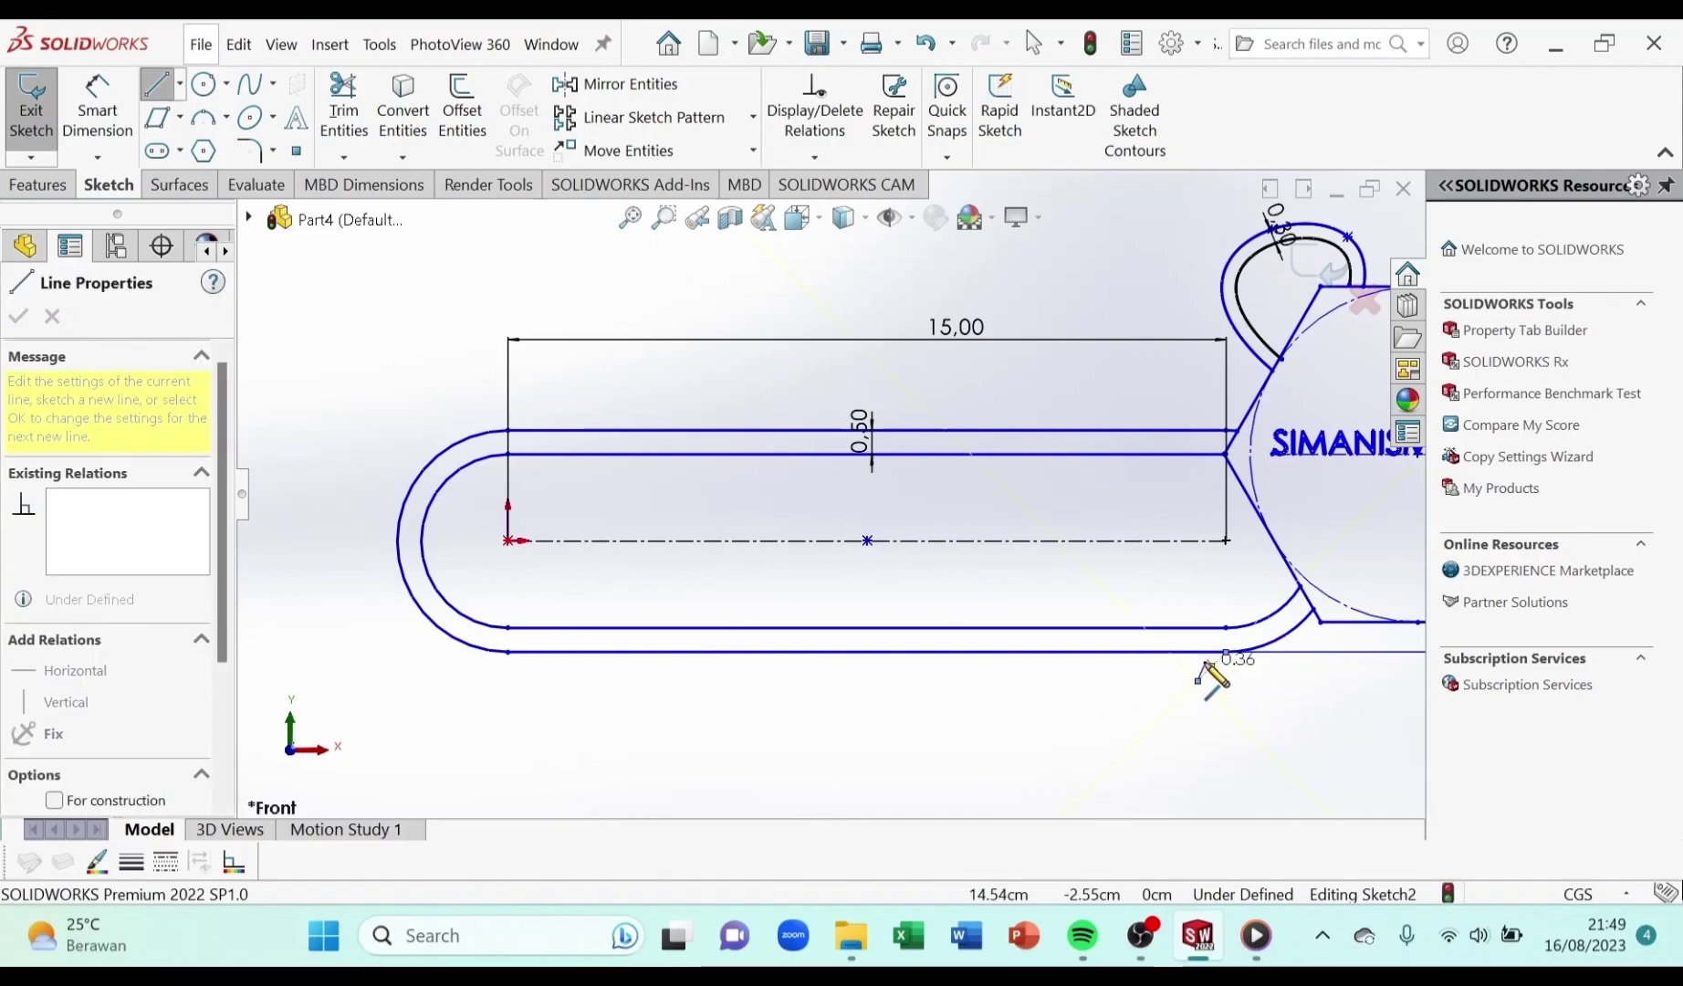
pyautogui.click(1198, 652)
pyautogui.rightClick(1199, 654)
pyautogui.click(1220, 656)
pyautogui.scroll(2, 1239, 674)
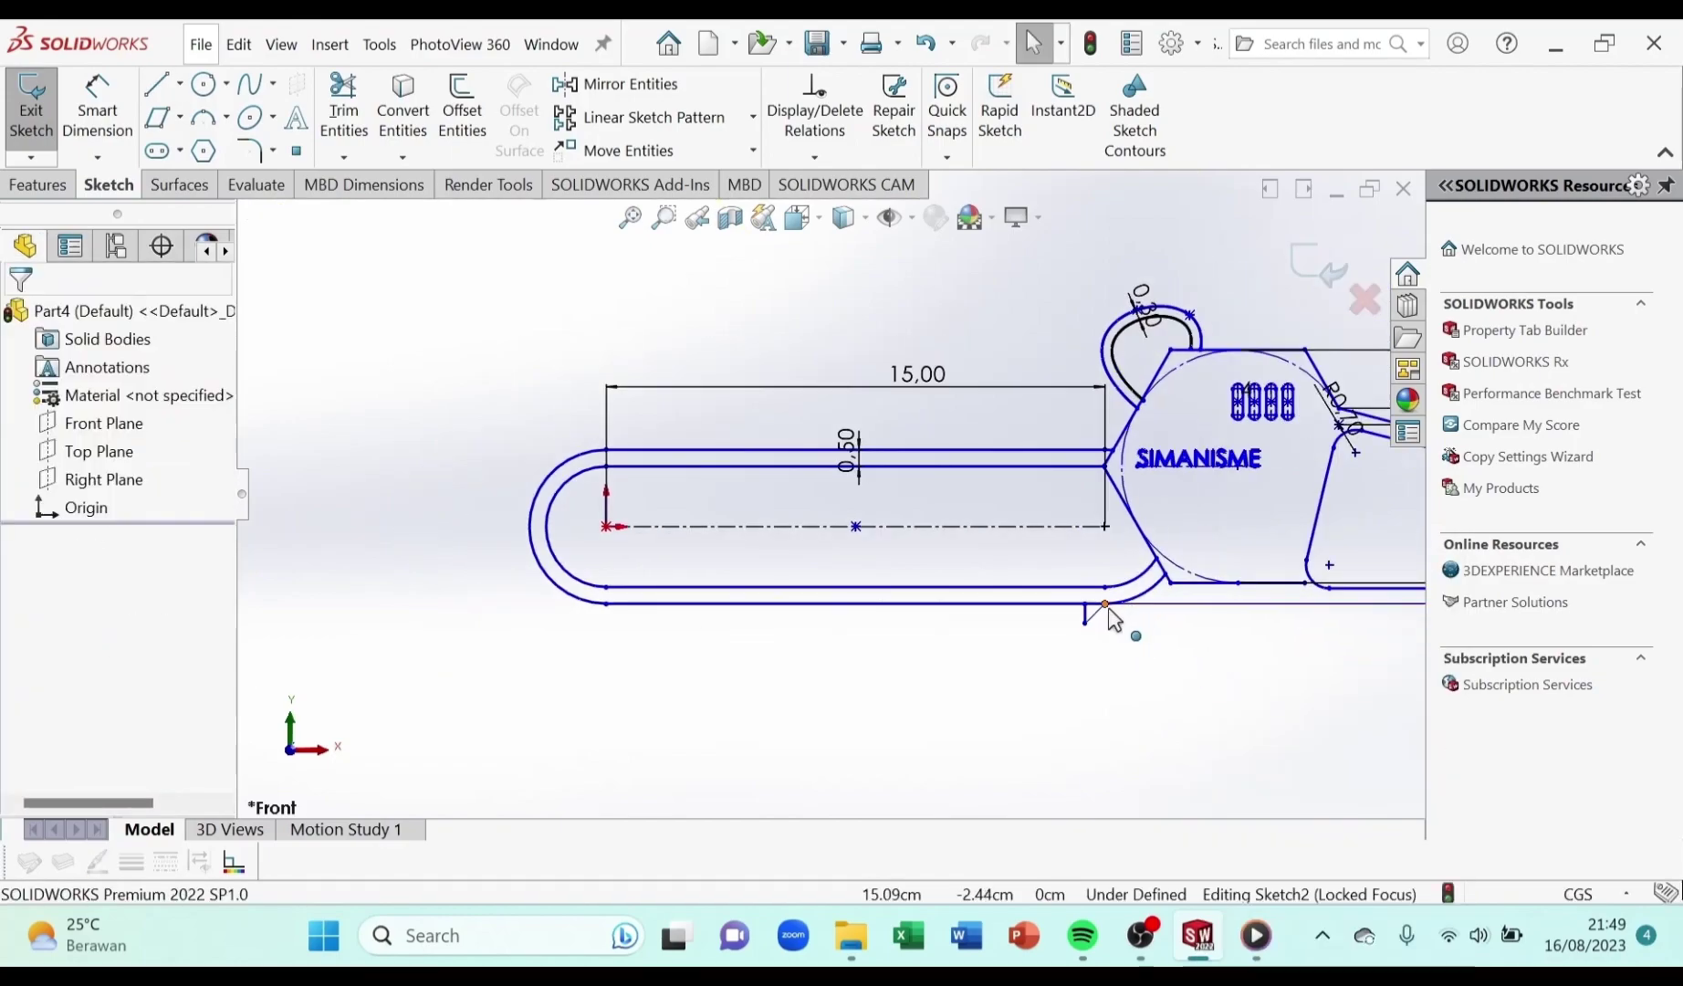
# Start a linear sketch pattern and replace its X-axis direction with the slot's lower outer edge
pyautogui.scroll(-2, 1109, 610)
pyautogui.scroll(1, 989, 575)
pyautogui.scroll(-1, 969, 571)
pyautogui.scroll(3, 962, 571)
pyautogui.scroll(-5, 835, 545)
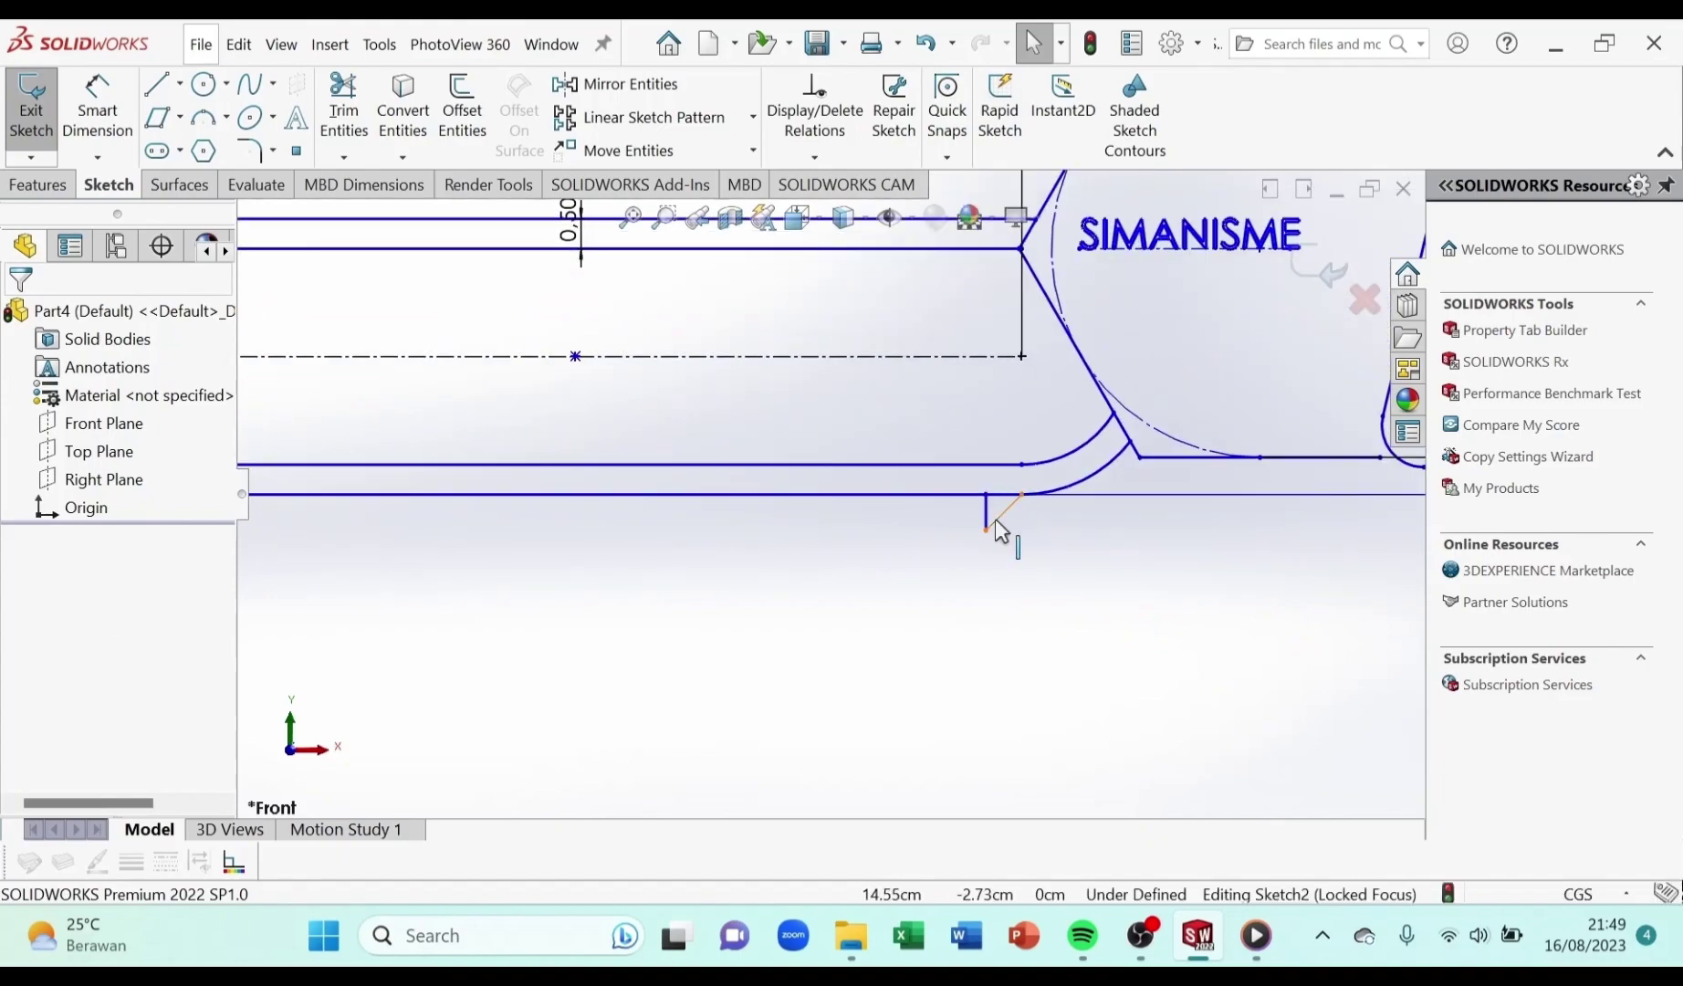
pyautogui.scroll(5, 1007, 526)
pyautogui.scroll(-5, 1013, 530)
pyautogui.scroll(-1, 945, 479)
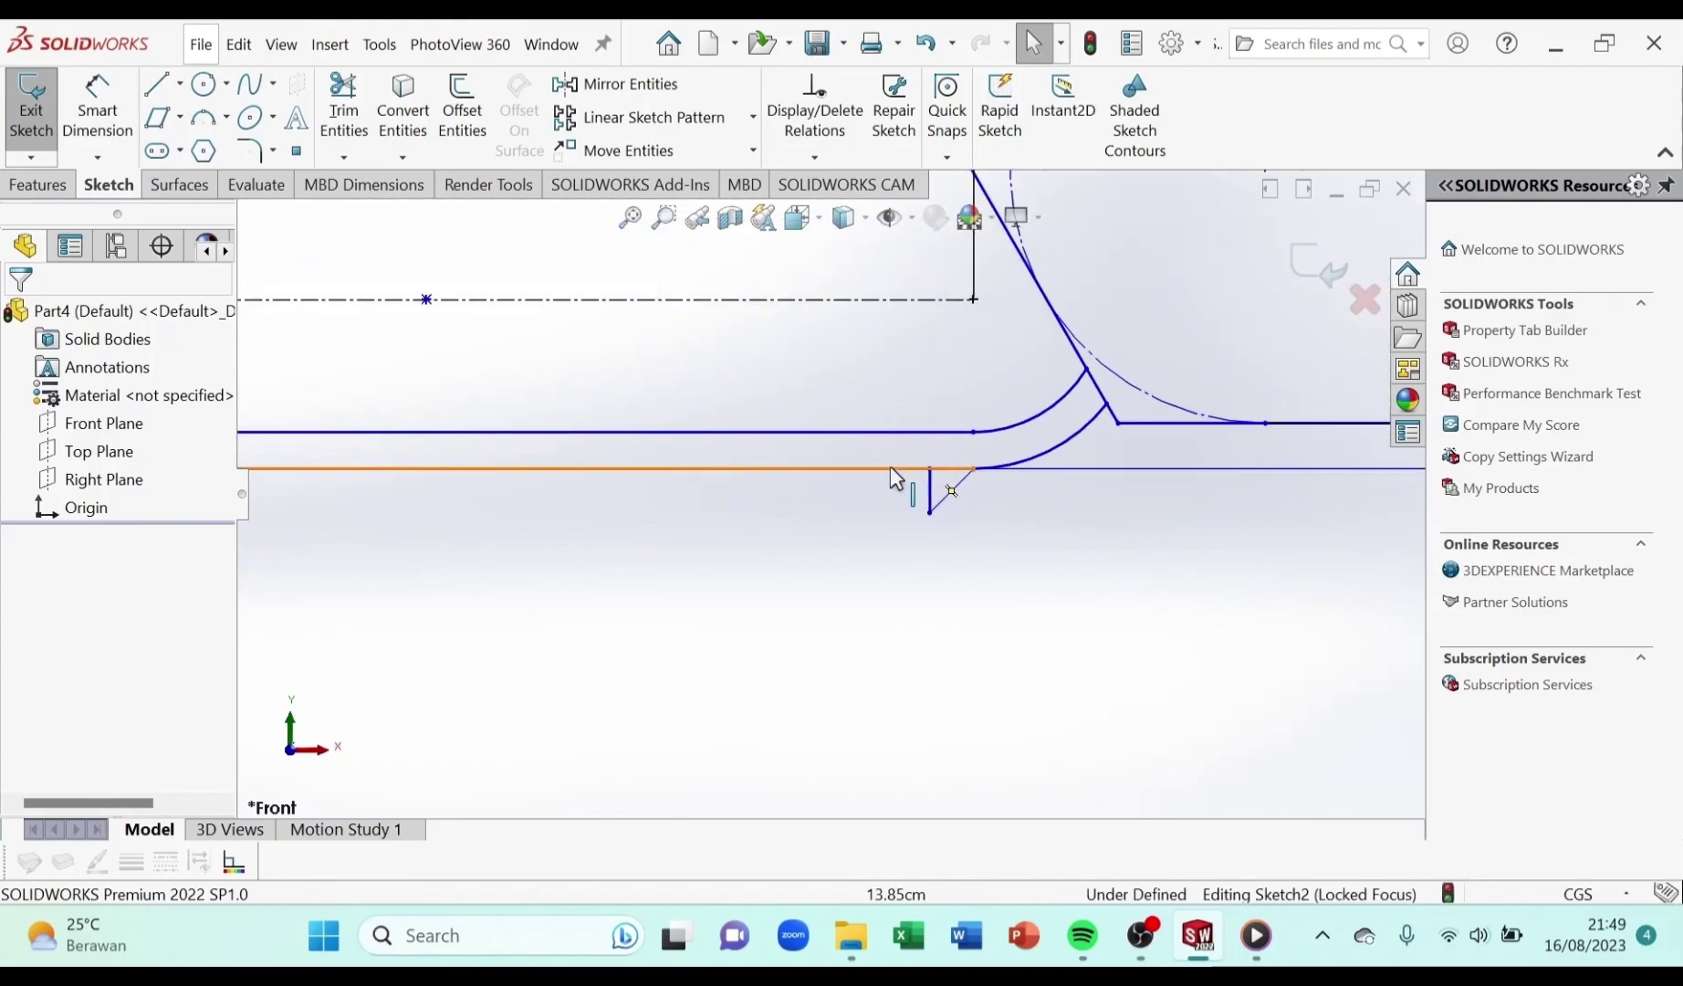
pyautogui.click(716, 127)
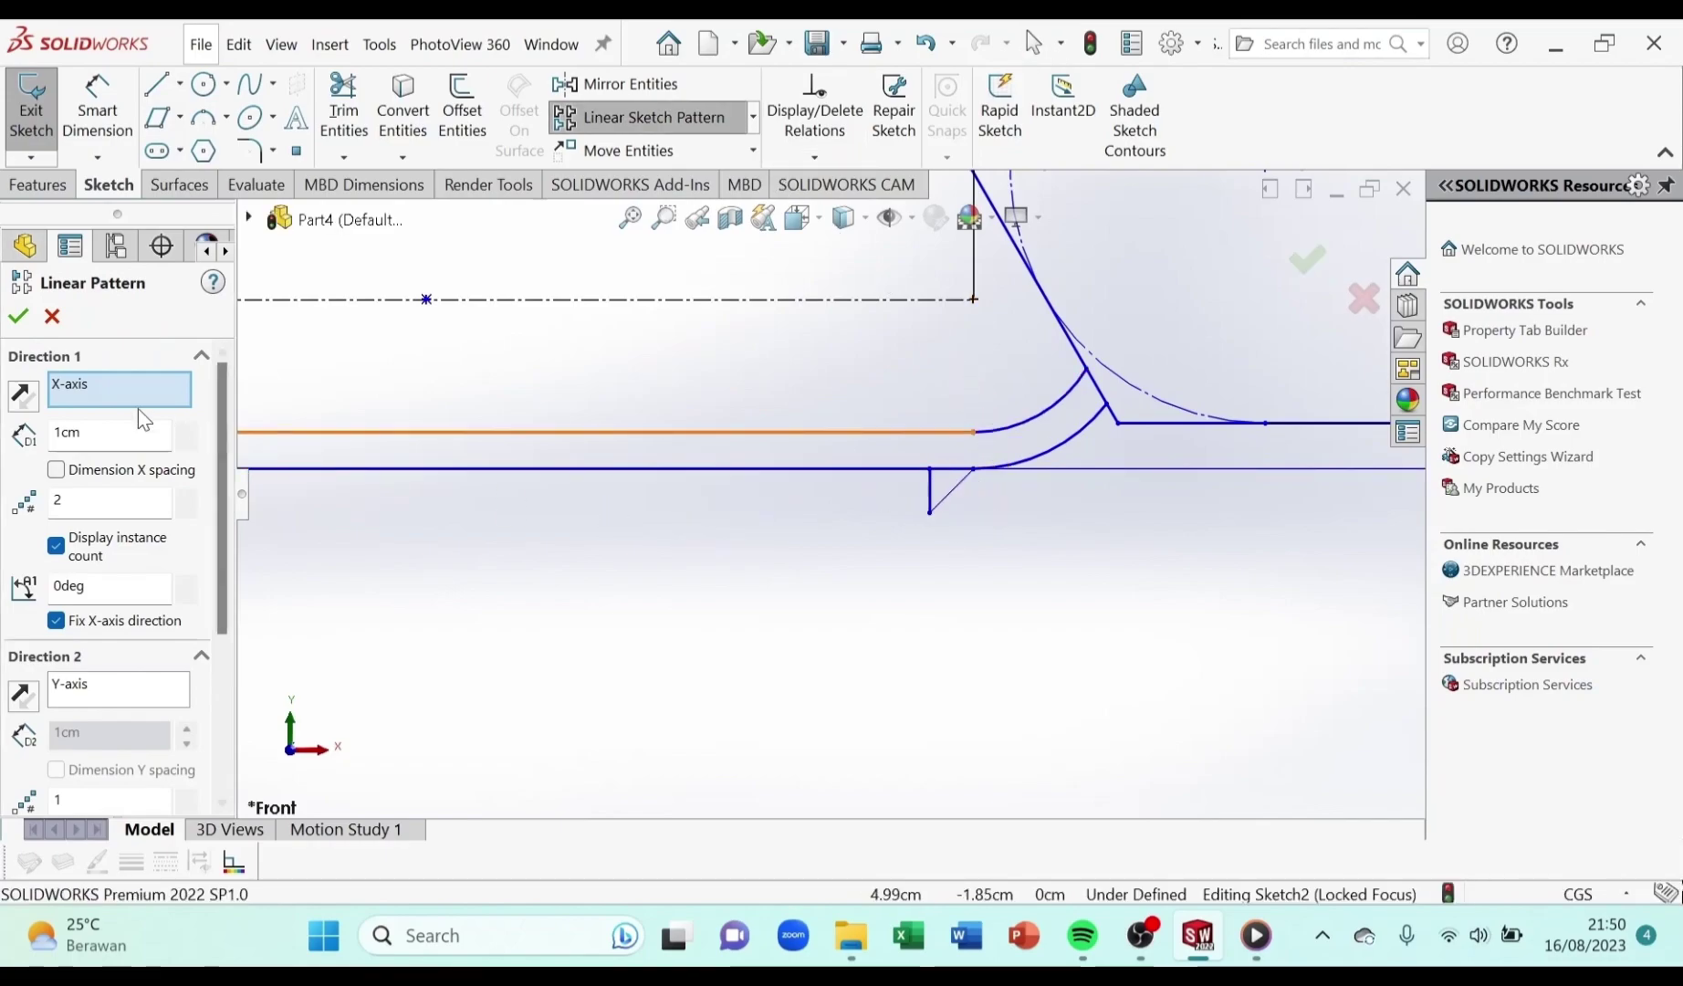
pyautogui.moveTo(222, 537); pyautogui.dragTo(227, 415)
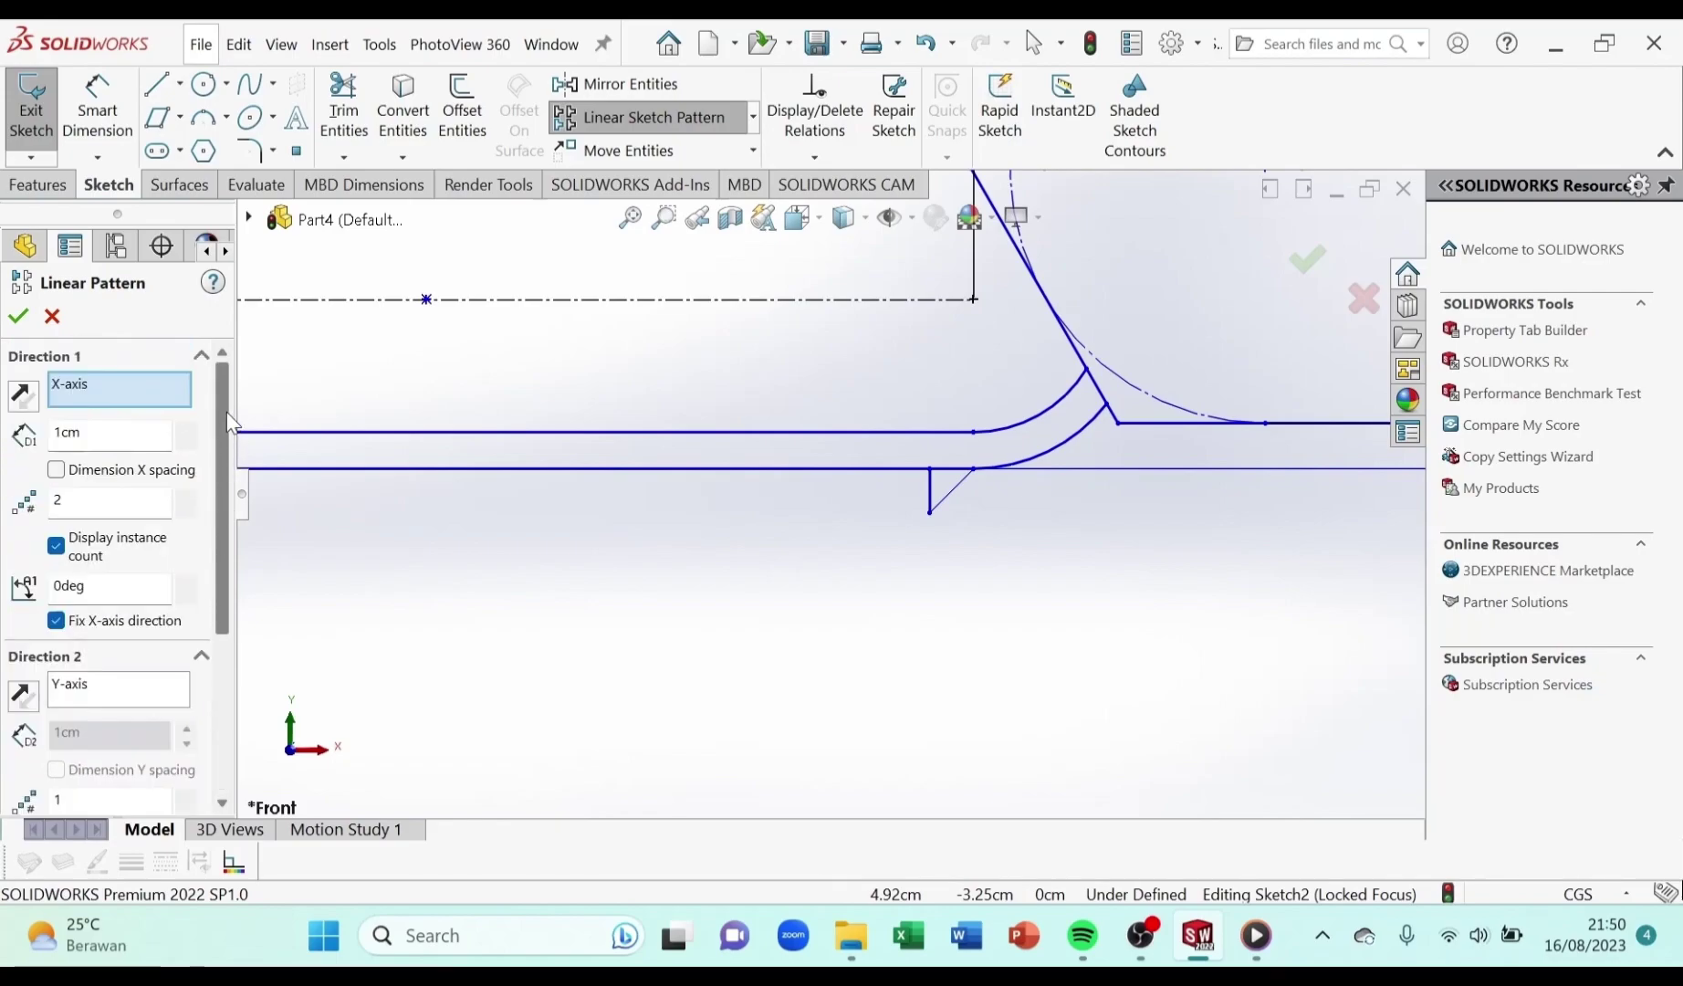
pyautogui.rightClick(183, 390)
pyautogui.click(242, 399)
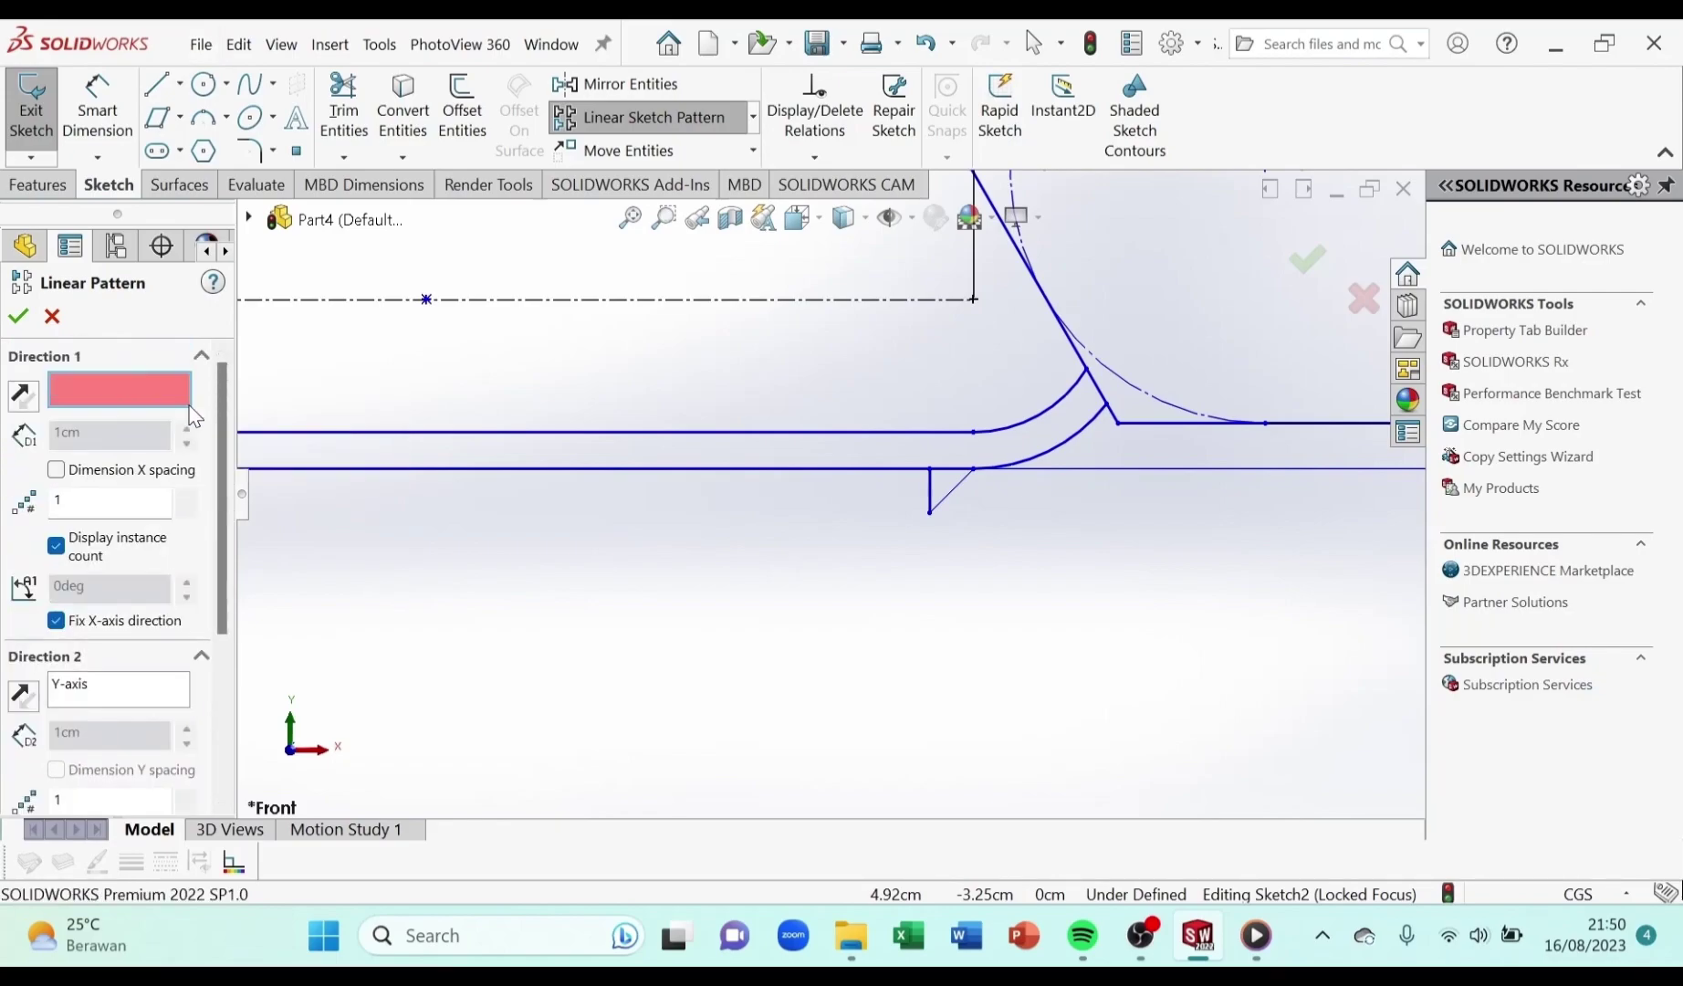
pyautogui.click(769, 469)
# Choose the tooth's diagonal and vertical lines as the entities to pattern
pyautogui.moveTo(221, 573); pyautogui.dragTo(220, 734)
pyautogui.click(140, 740)
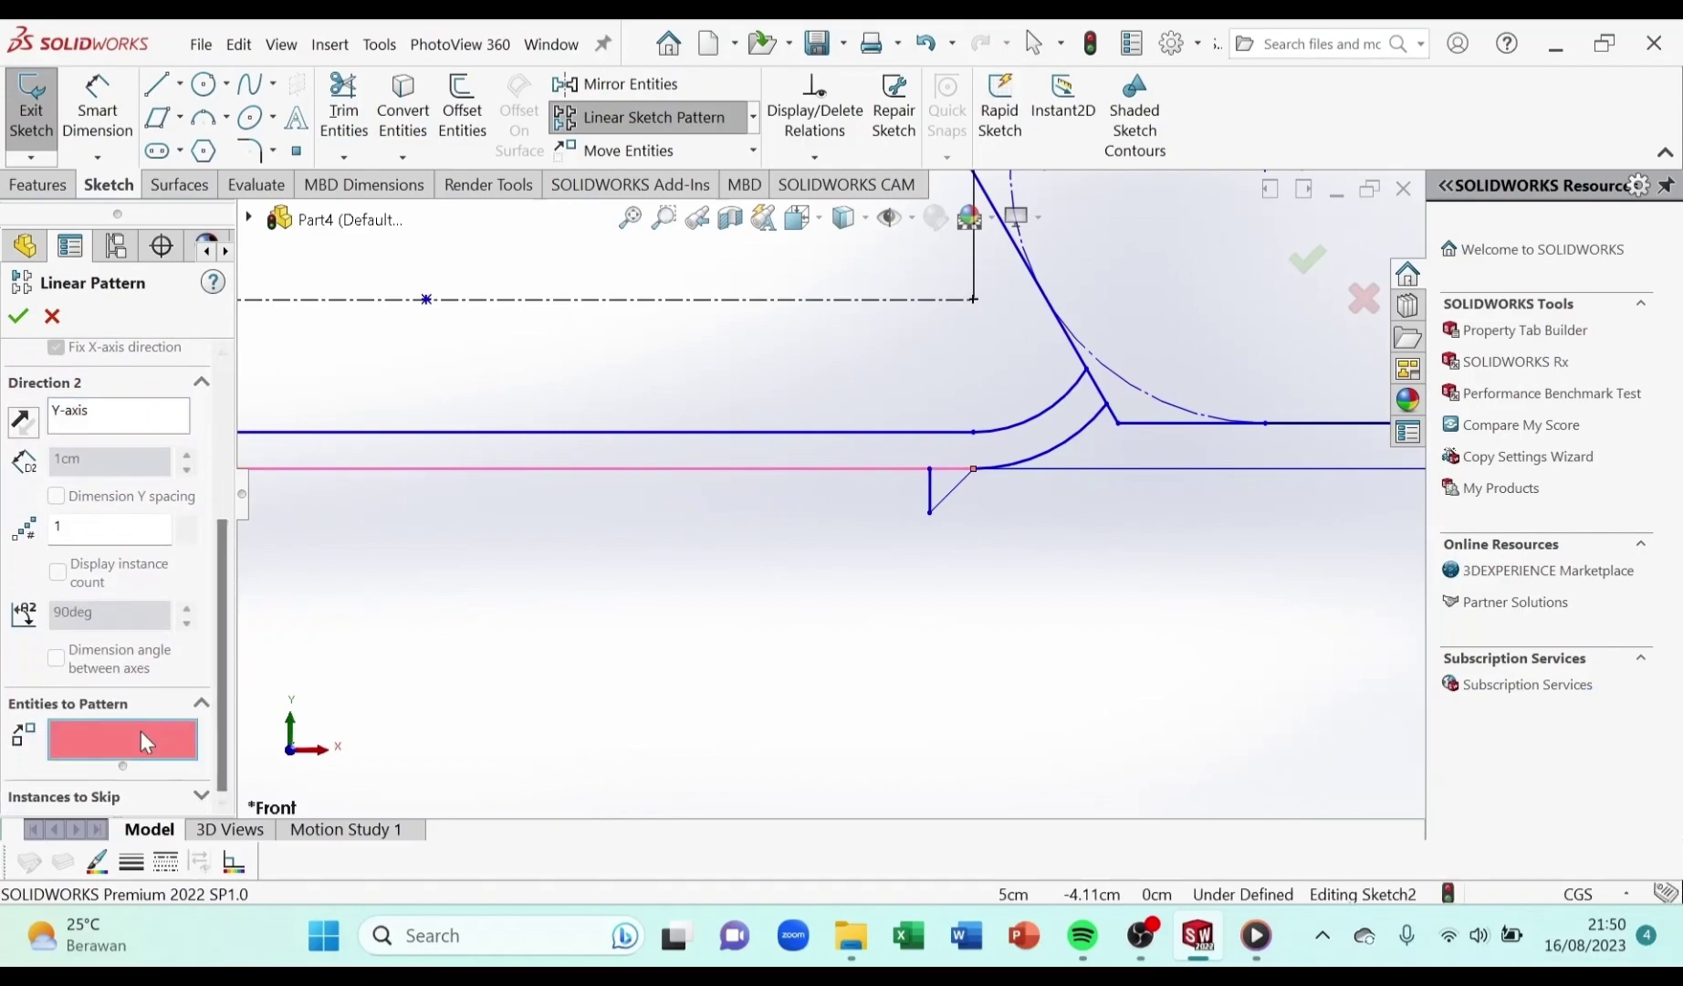
pyautogui.scroll(-3, 1041, 470)
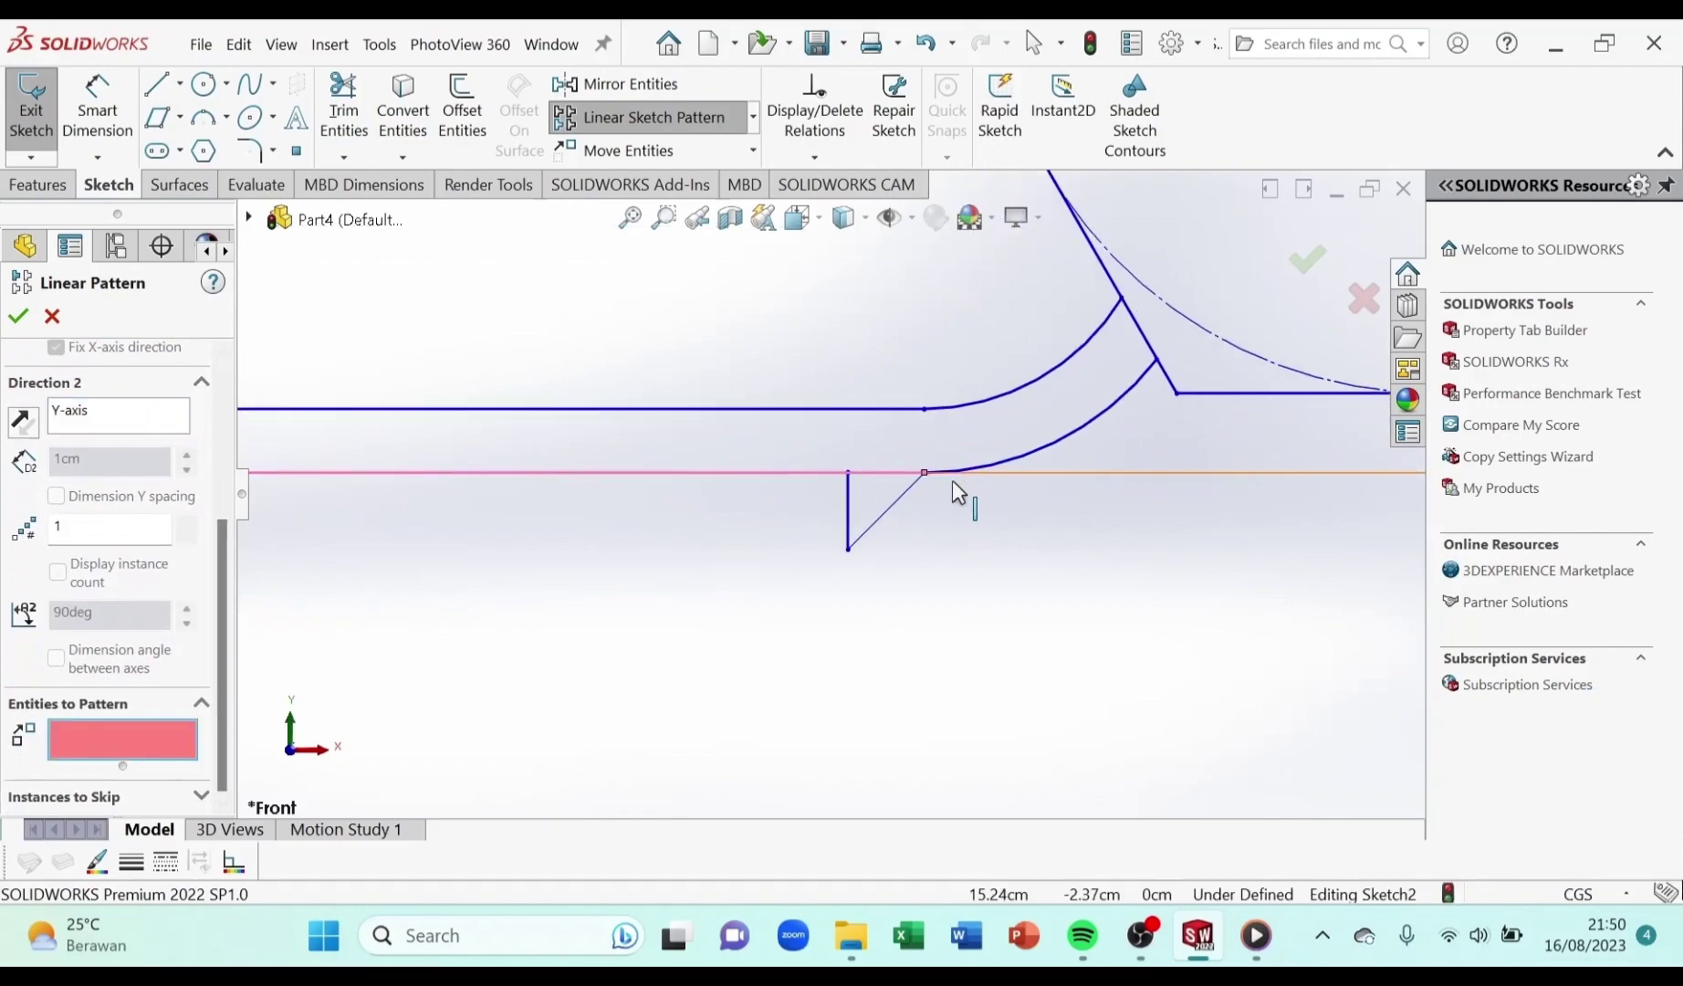
pyautogui.click(885, 513)
pyautogui.click(858, 528)
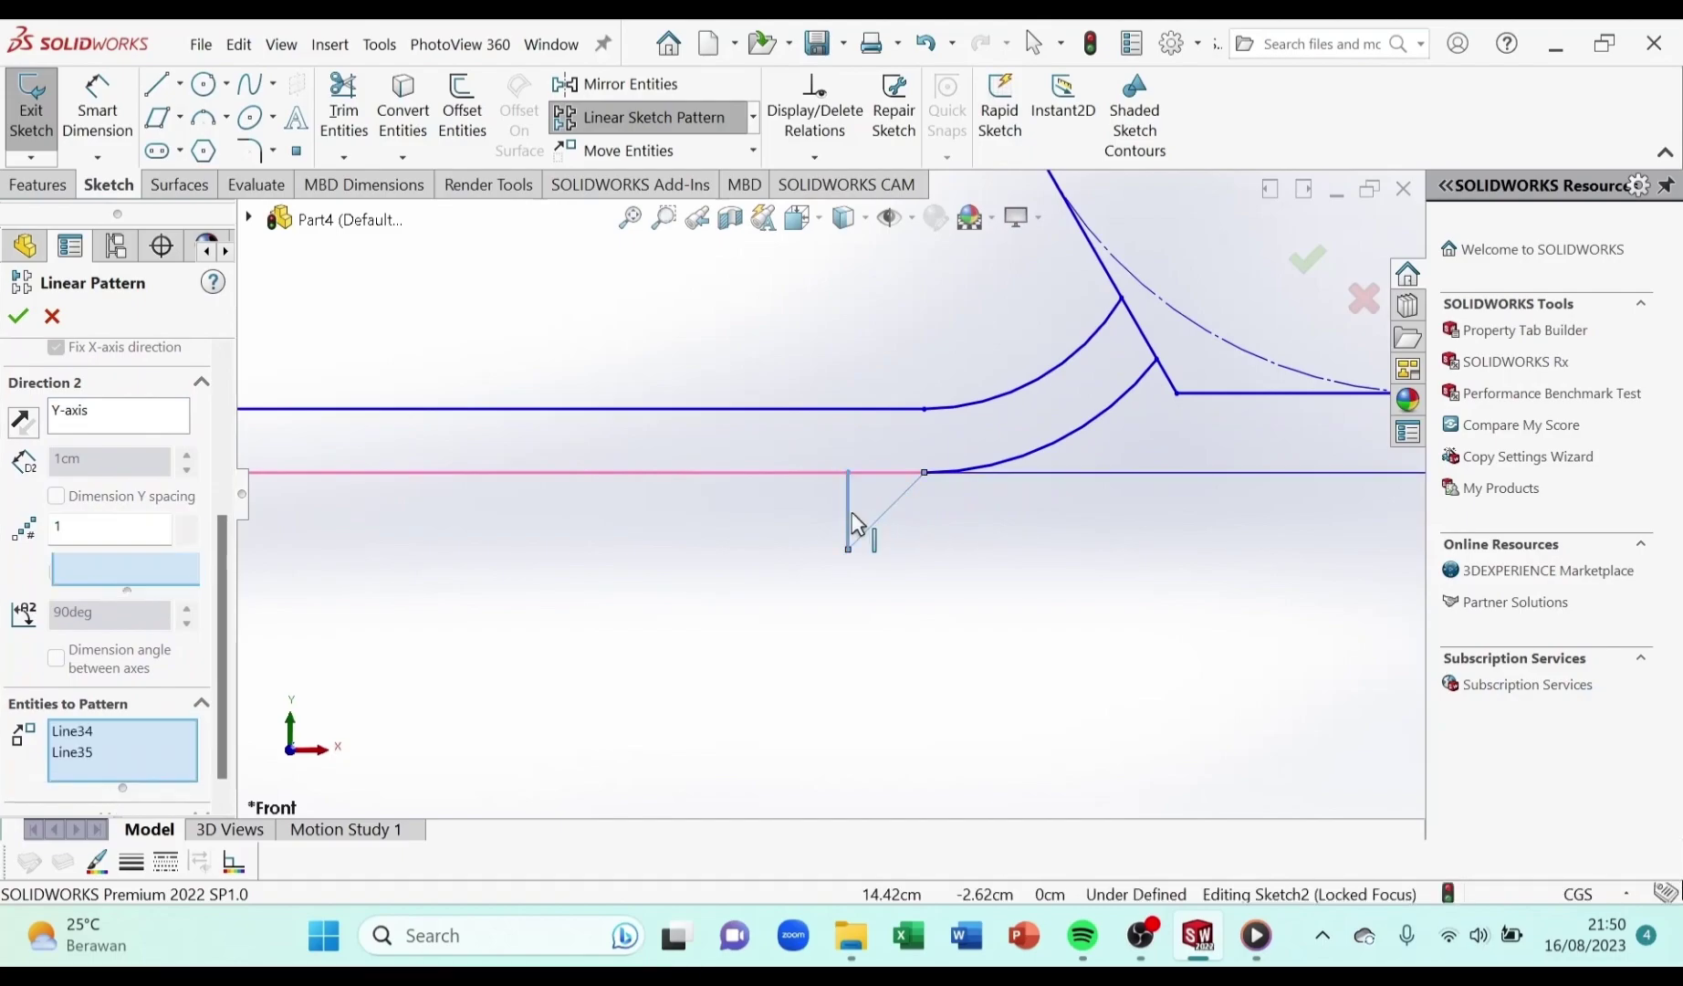
# Set the tooth pattern to 20 instances with the instance count displayed, and reverse it to run along the slot away from the head
pyautogui.scroll(3, 146, 509)
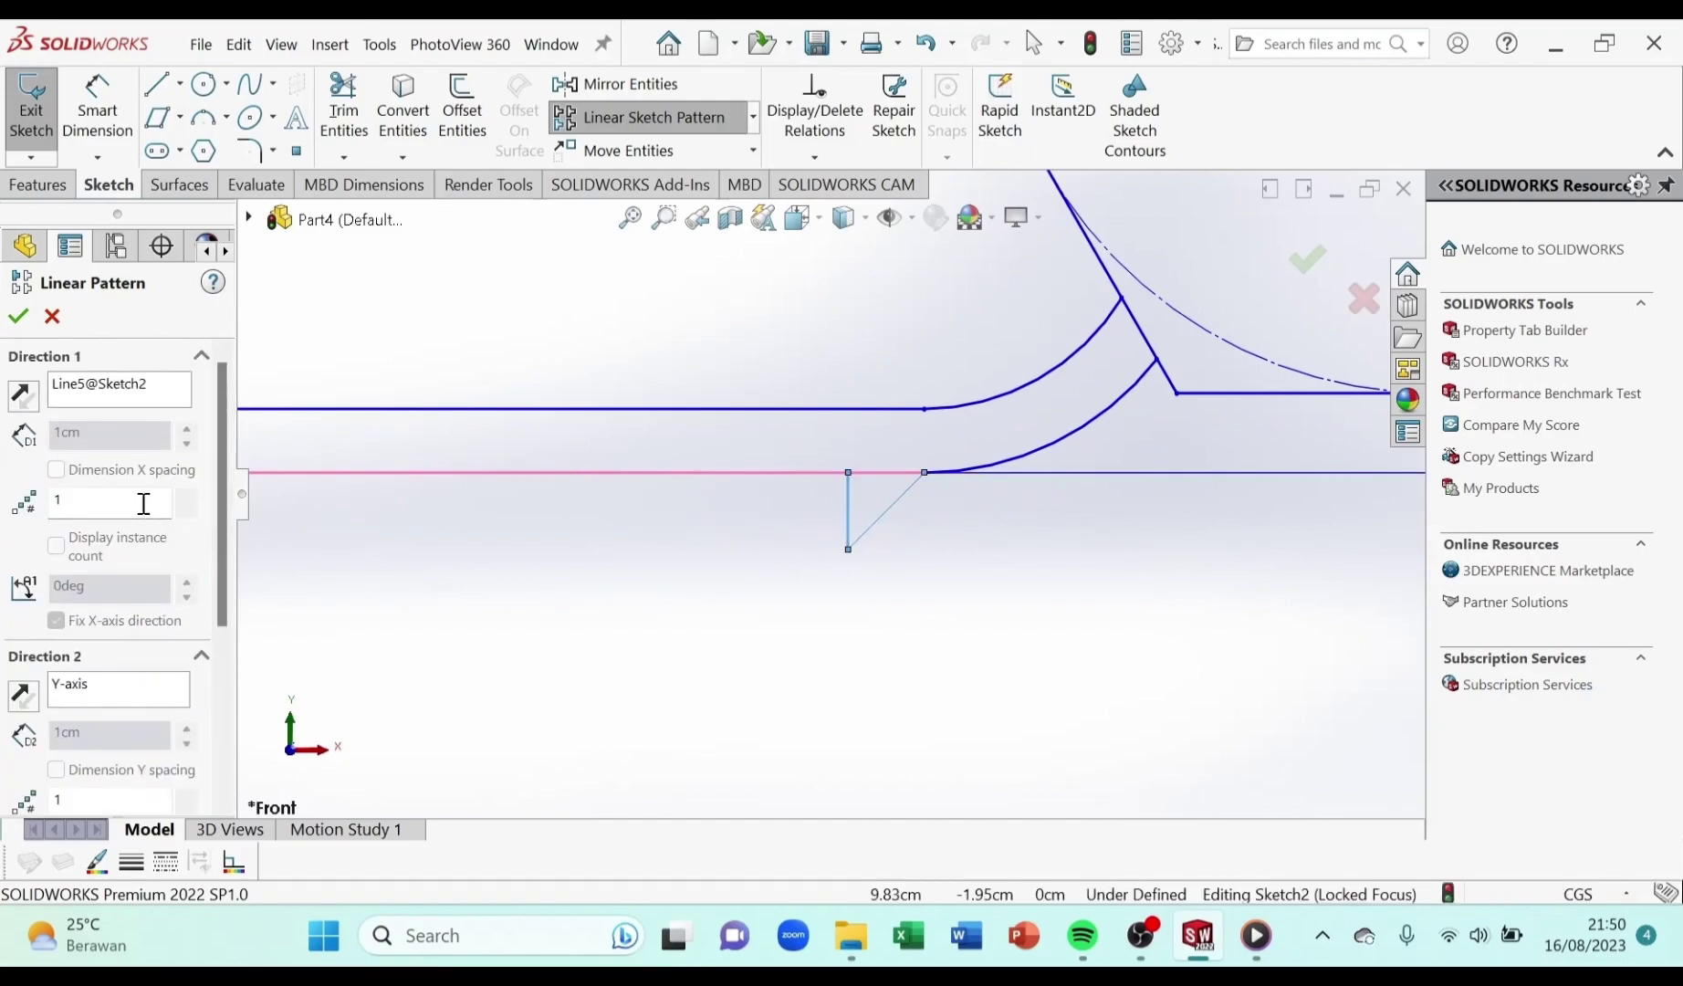
pyautogui.moveTo(133, 506); pyautogui.dragTo(25, 500)
pyautogui.write('20')
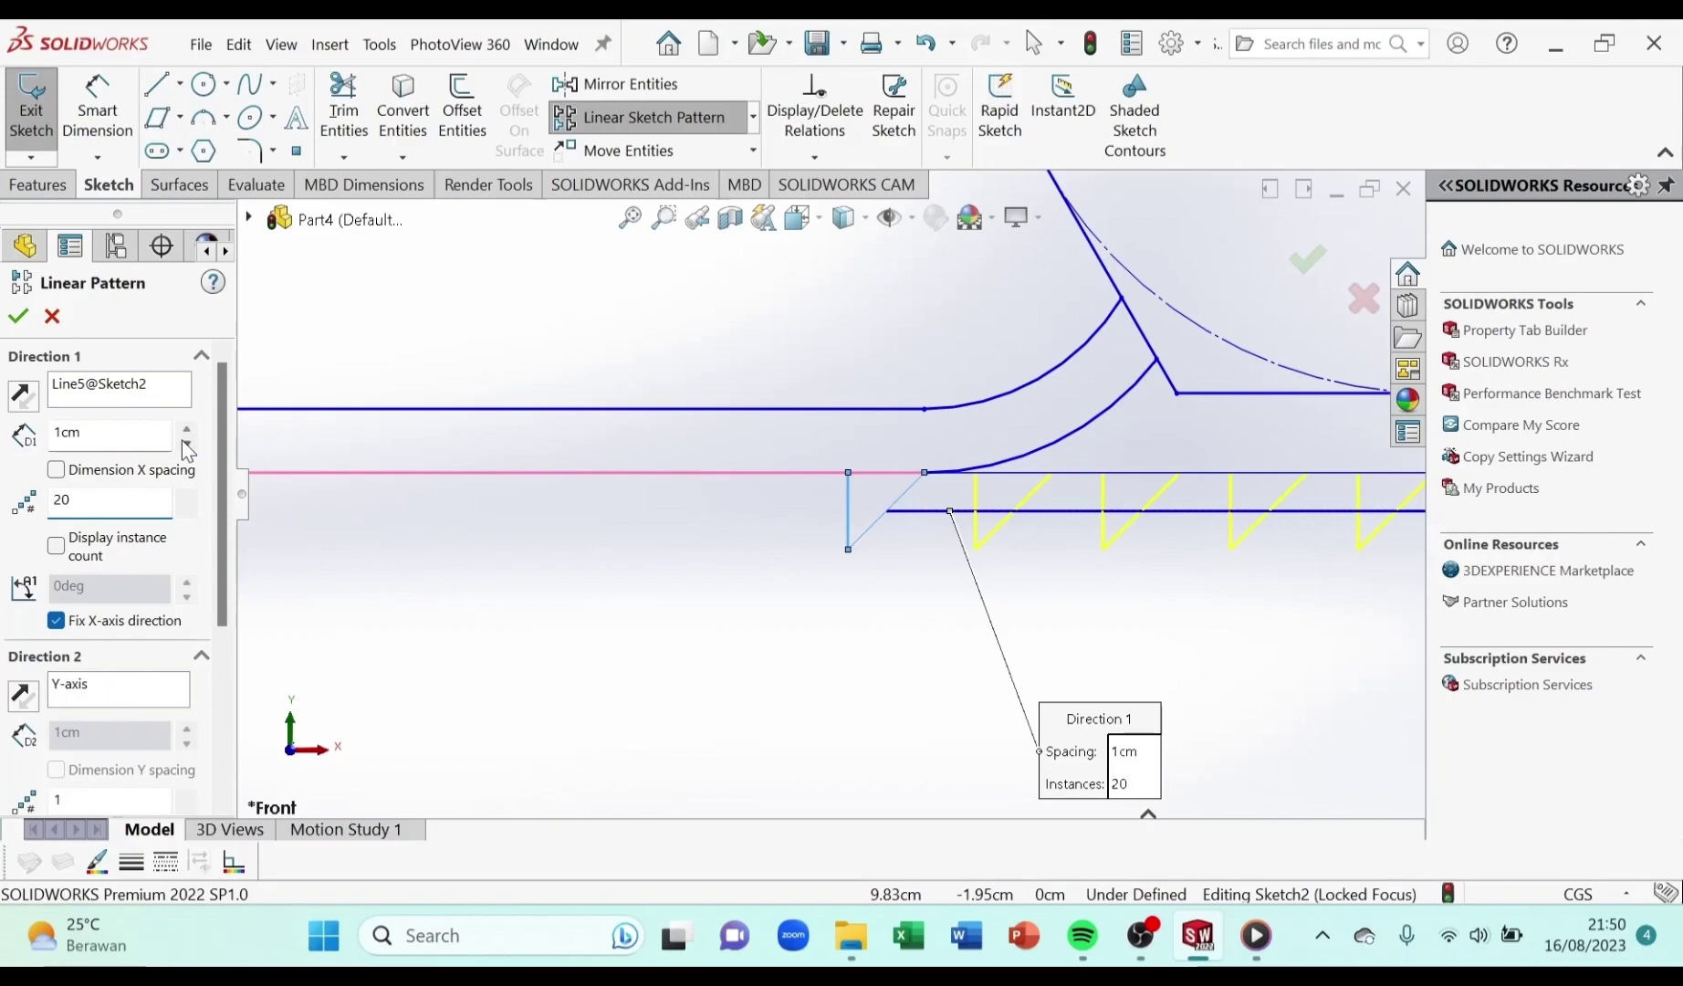
pyautogui.click(55, 545)
pyautogui.click(23, 395)
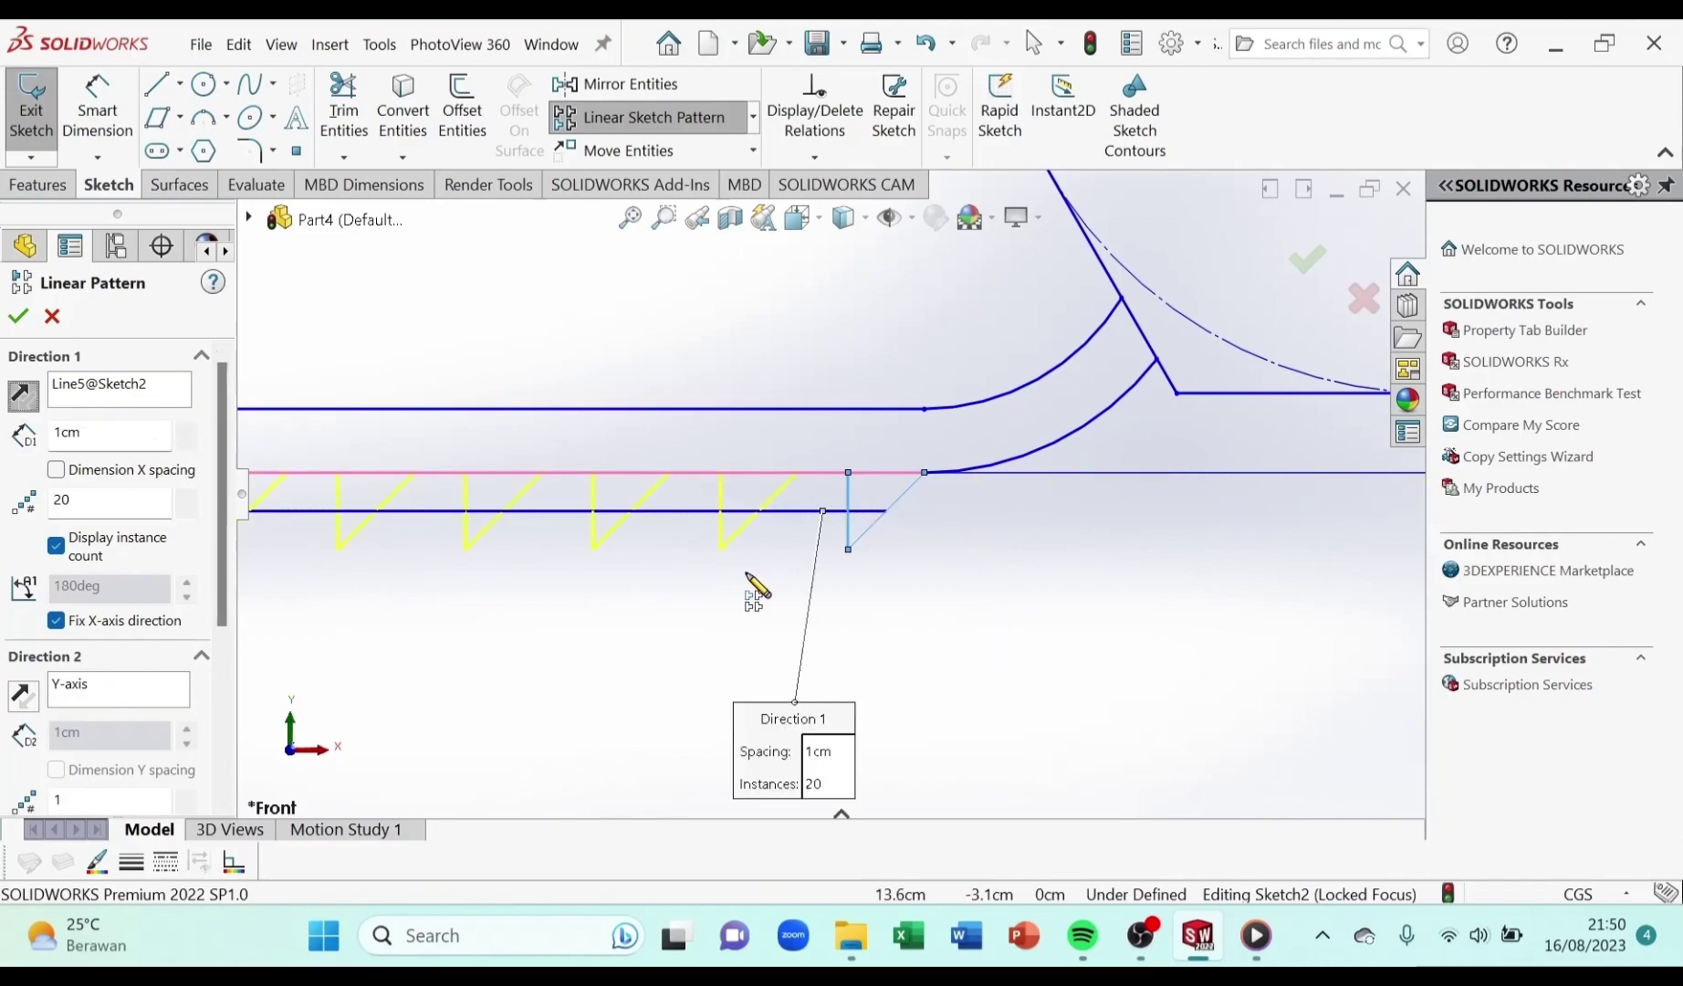
# Try a tooth spacing of 0.5 cm, and settle on a spacing of 0.6 cm
pyautogui.scroll(3, 742, 562)
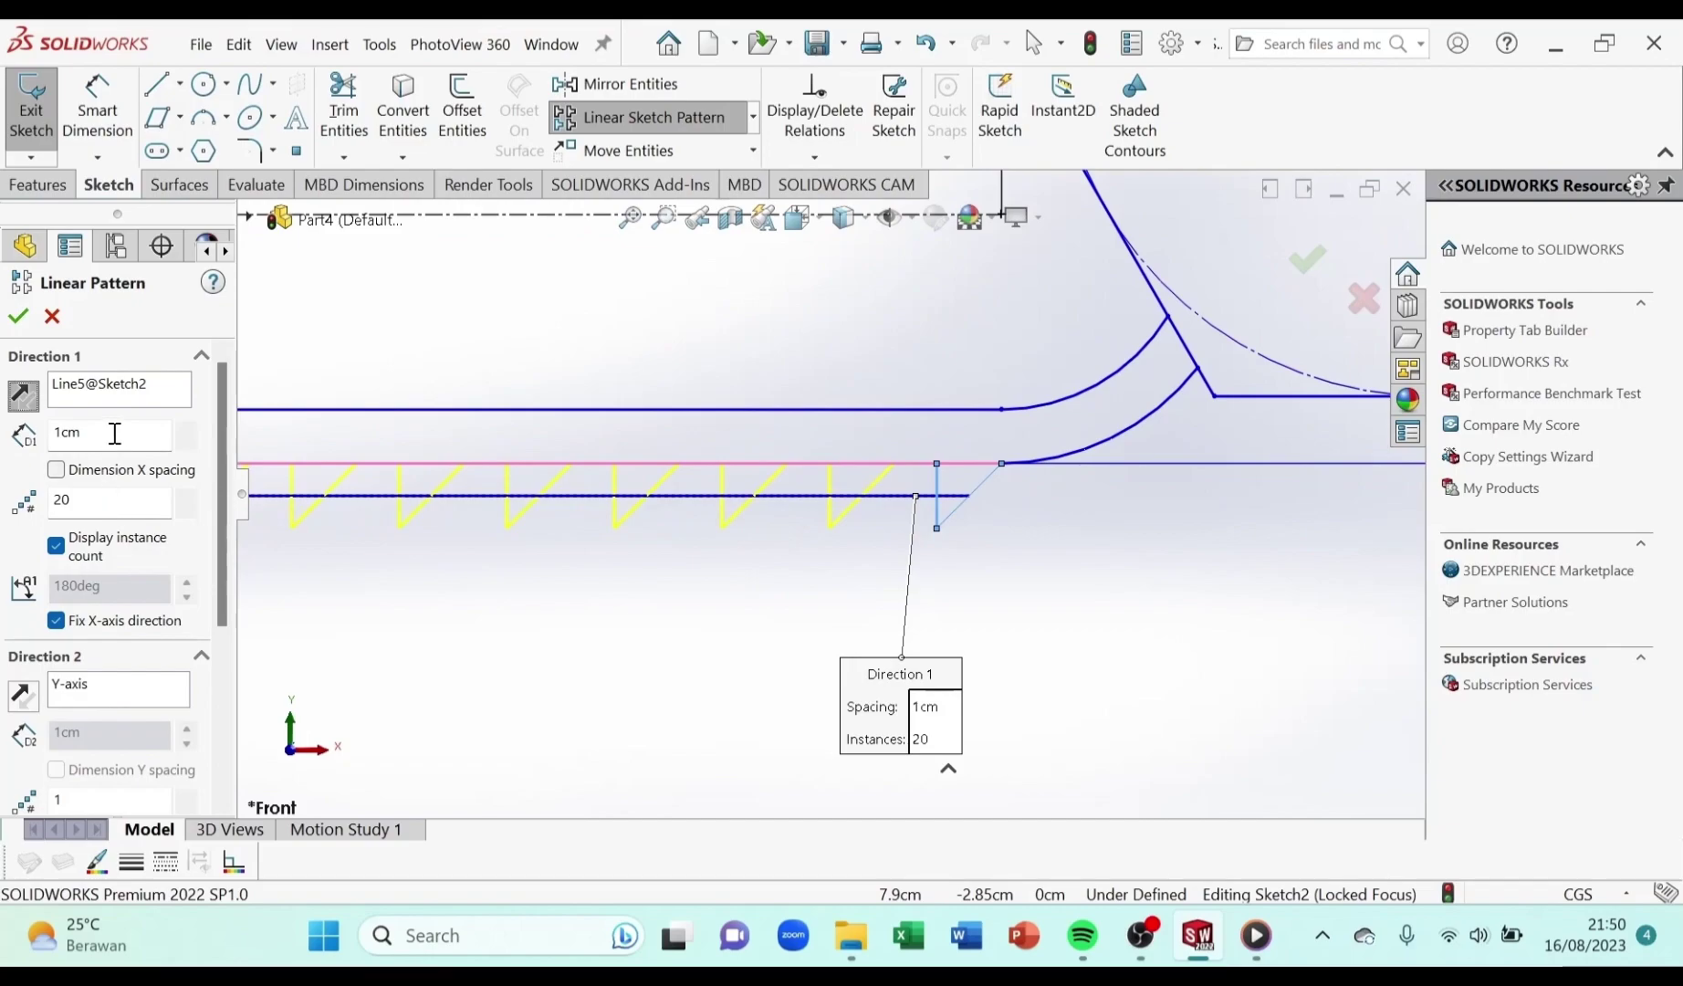
pyautogui.moveTo(114, 434); pyautogui.dragTo(35, 439)
pyautogui.write('0.5')
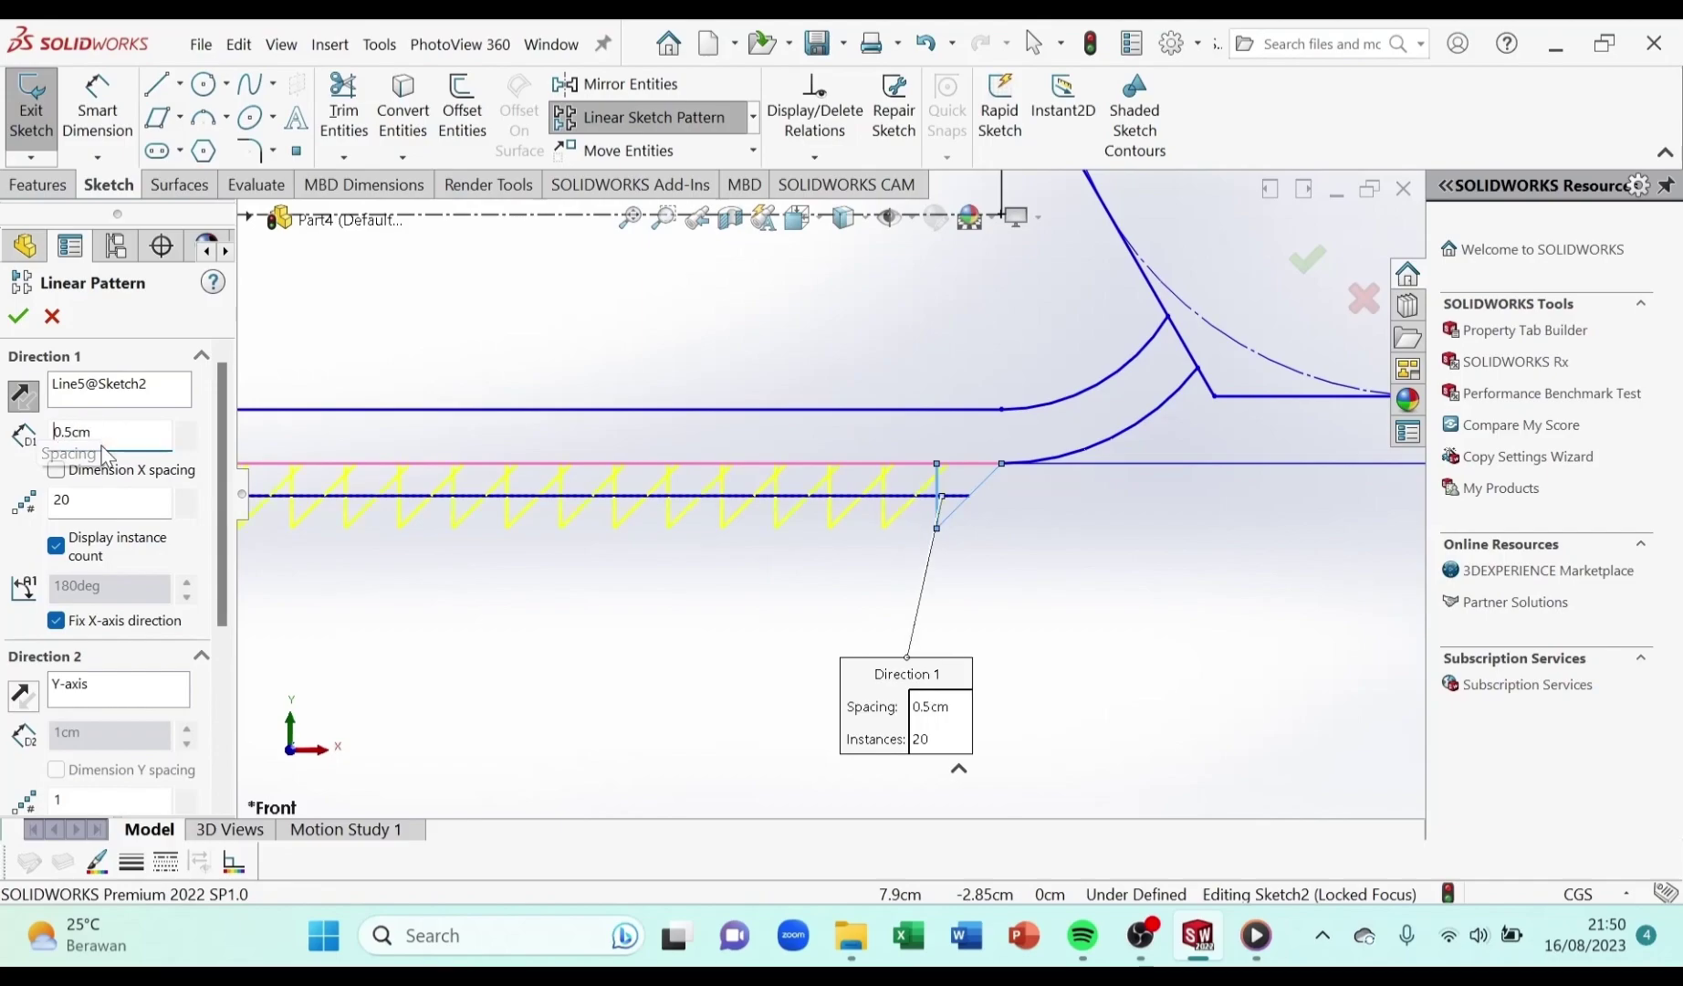
pyautogui.moveTo(100, 434); pyautogui.dragTo(10, 437)
pyautogui.write('0.6')
pyautogui.press('Return')
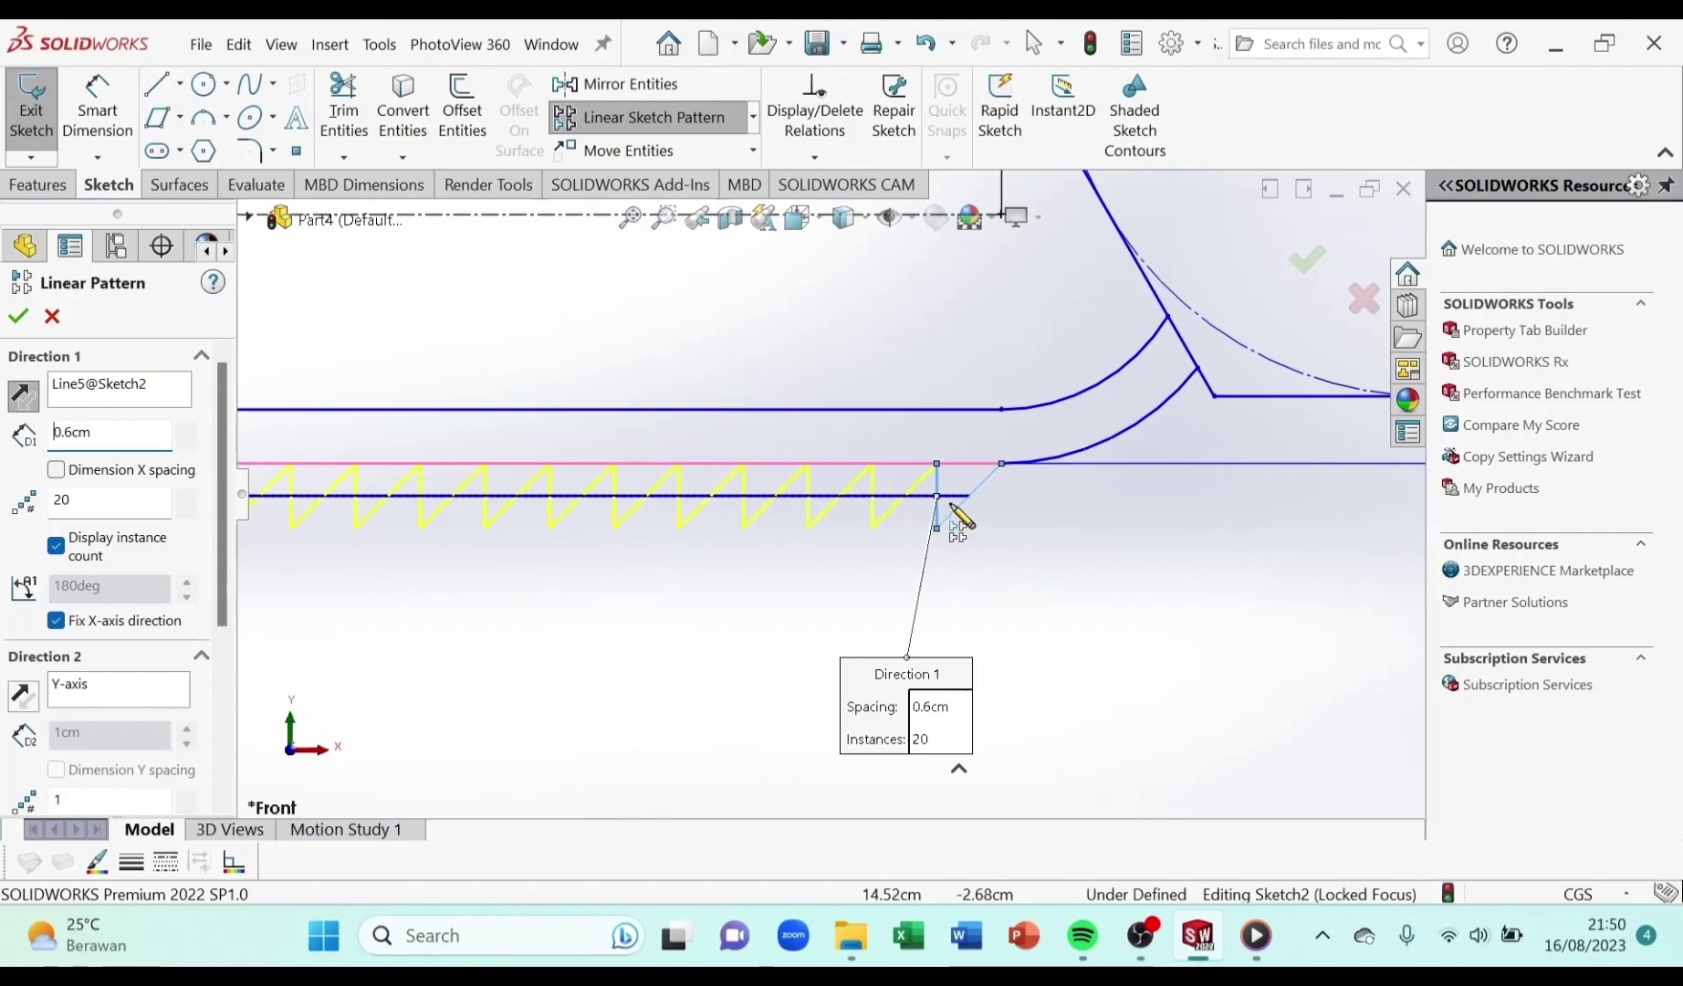
pyautogui.scroll(-4, 958, 503)
pyautogui.scroll(3, 875, 436)
pyautogui.scroll(3, 778, 451)
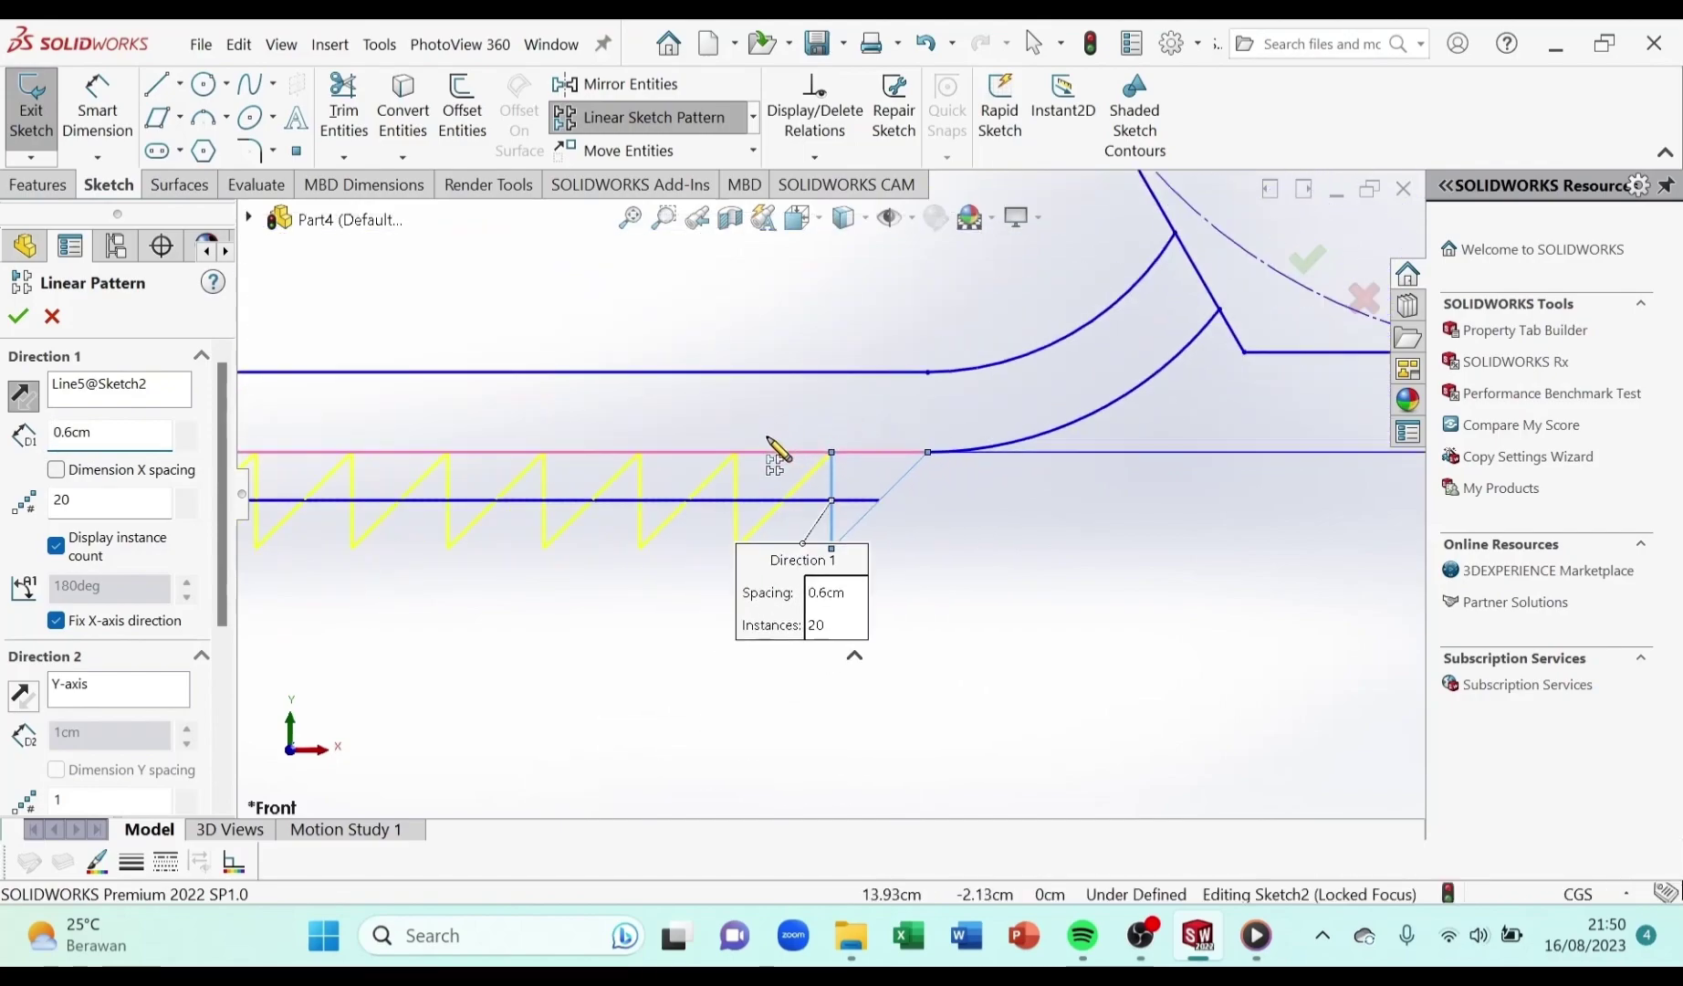
# Set the linear tooth pattern to 25 instances and confirm it
pyautogui.doubleClick(86, 500)
pyautogui.scroll(4, 415, 503)
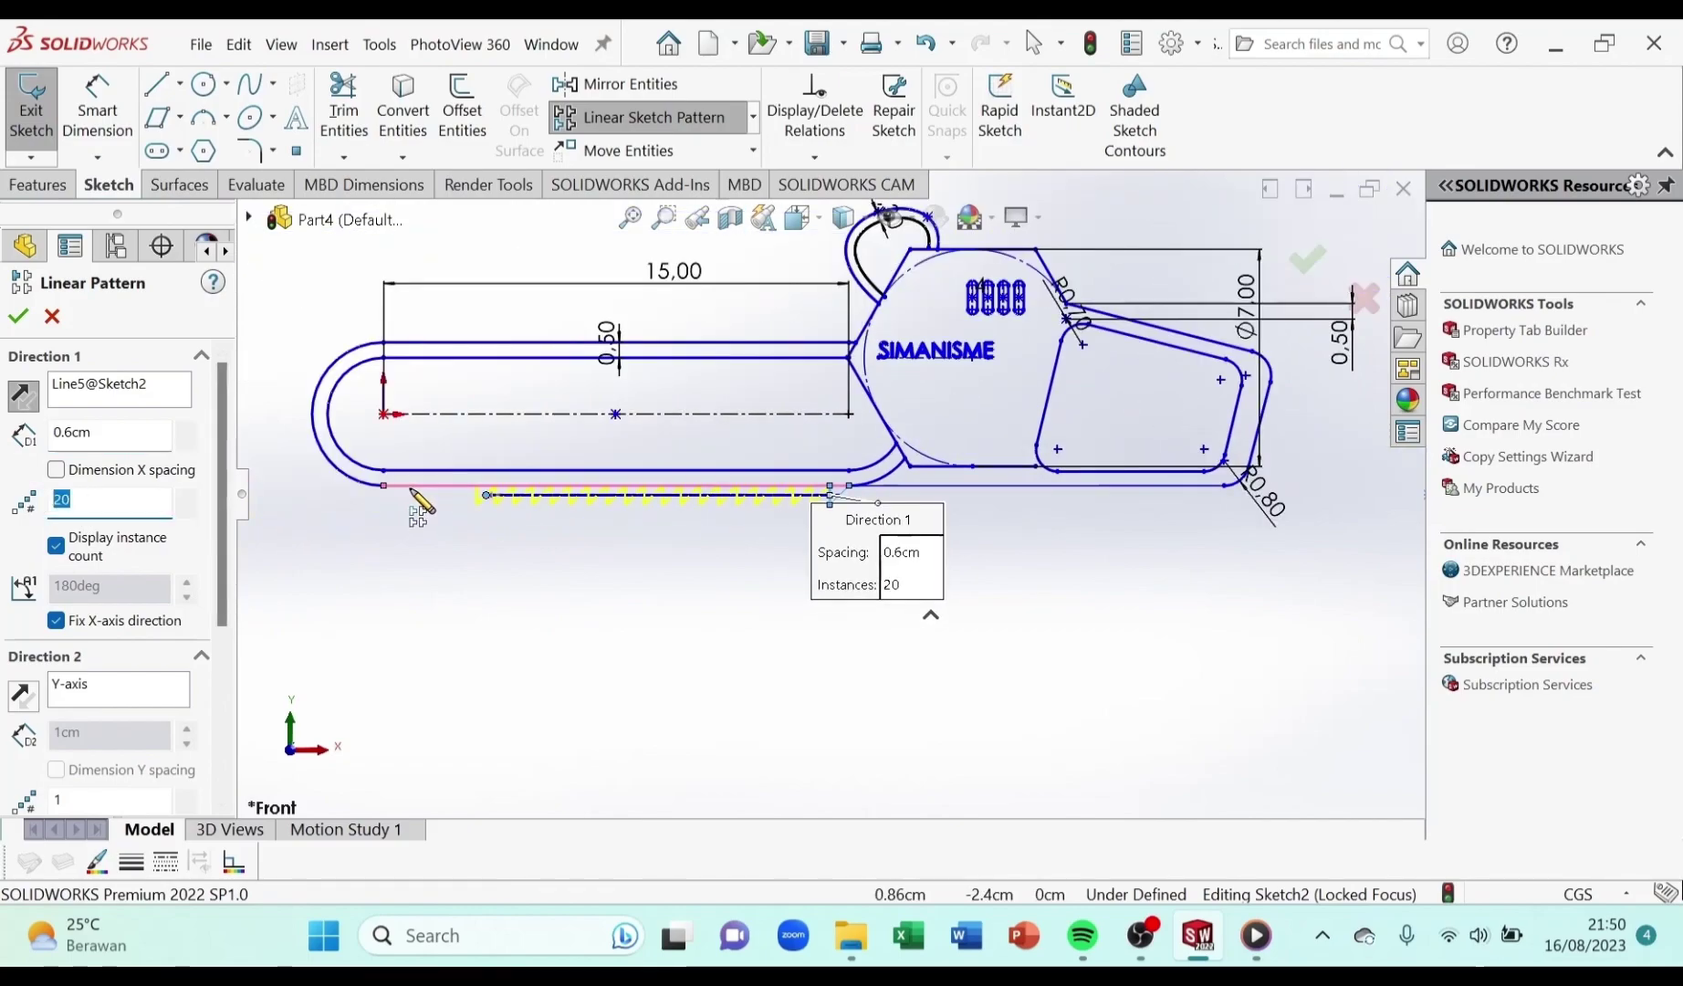
pyautogui.scroll(-2, 420, 503)
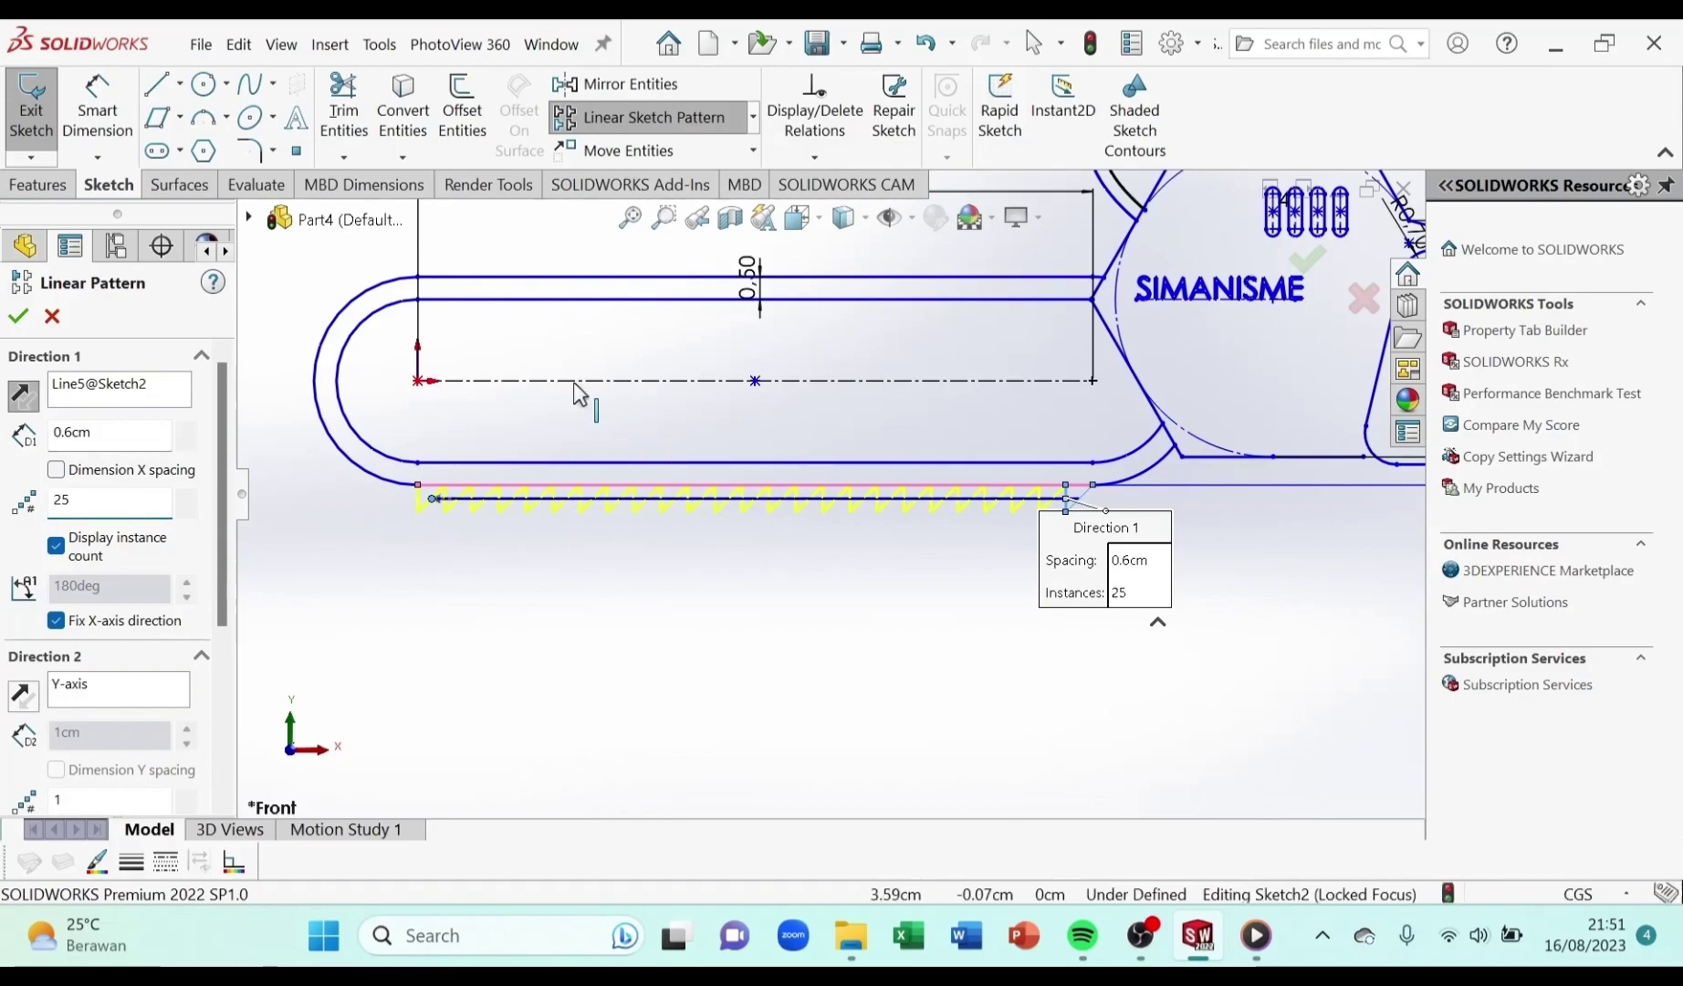
pyautogui.scroll(-3, 849, 530)
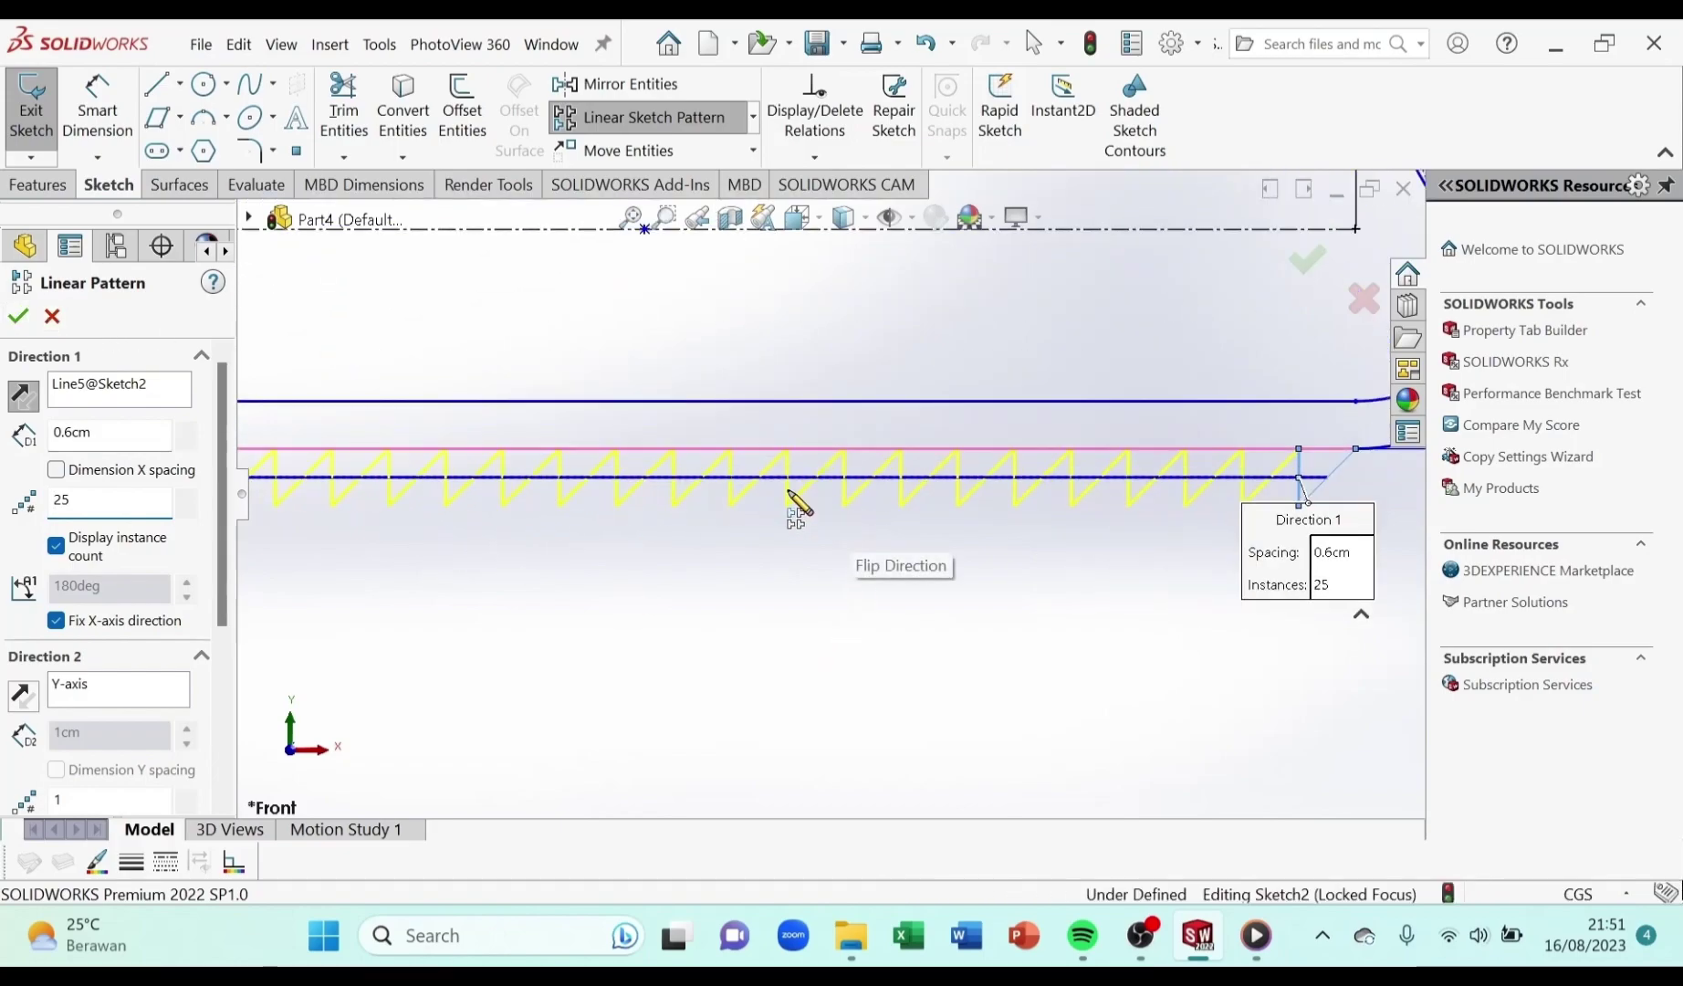
pyautogui.click(17, 316)
pyautogui.scroll(5, 508, 442)
pyautogui.scroll(-5, 508, 429)
pyautogui.scroll(2, 512, 260)
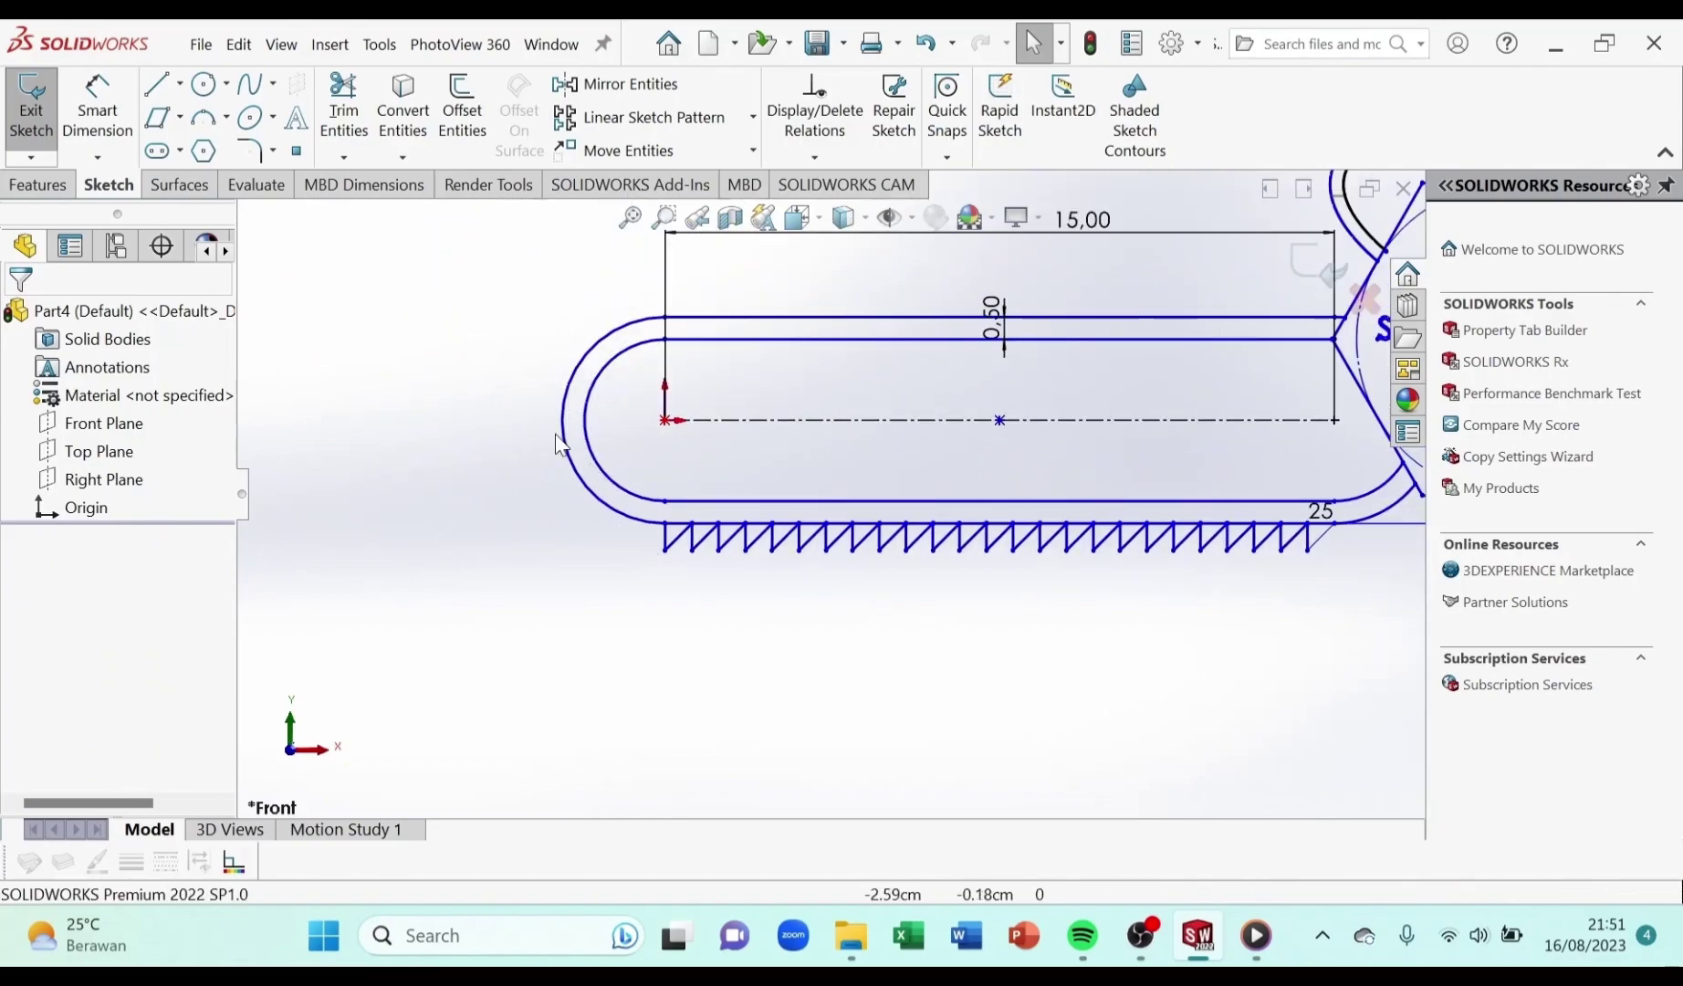
# Start a circular sketch pattern centered on the origin, using the two lines of the last tooth below the slot's rounded end
pyautogui.click(754, 117)
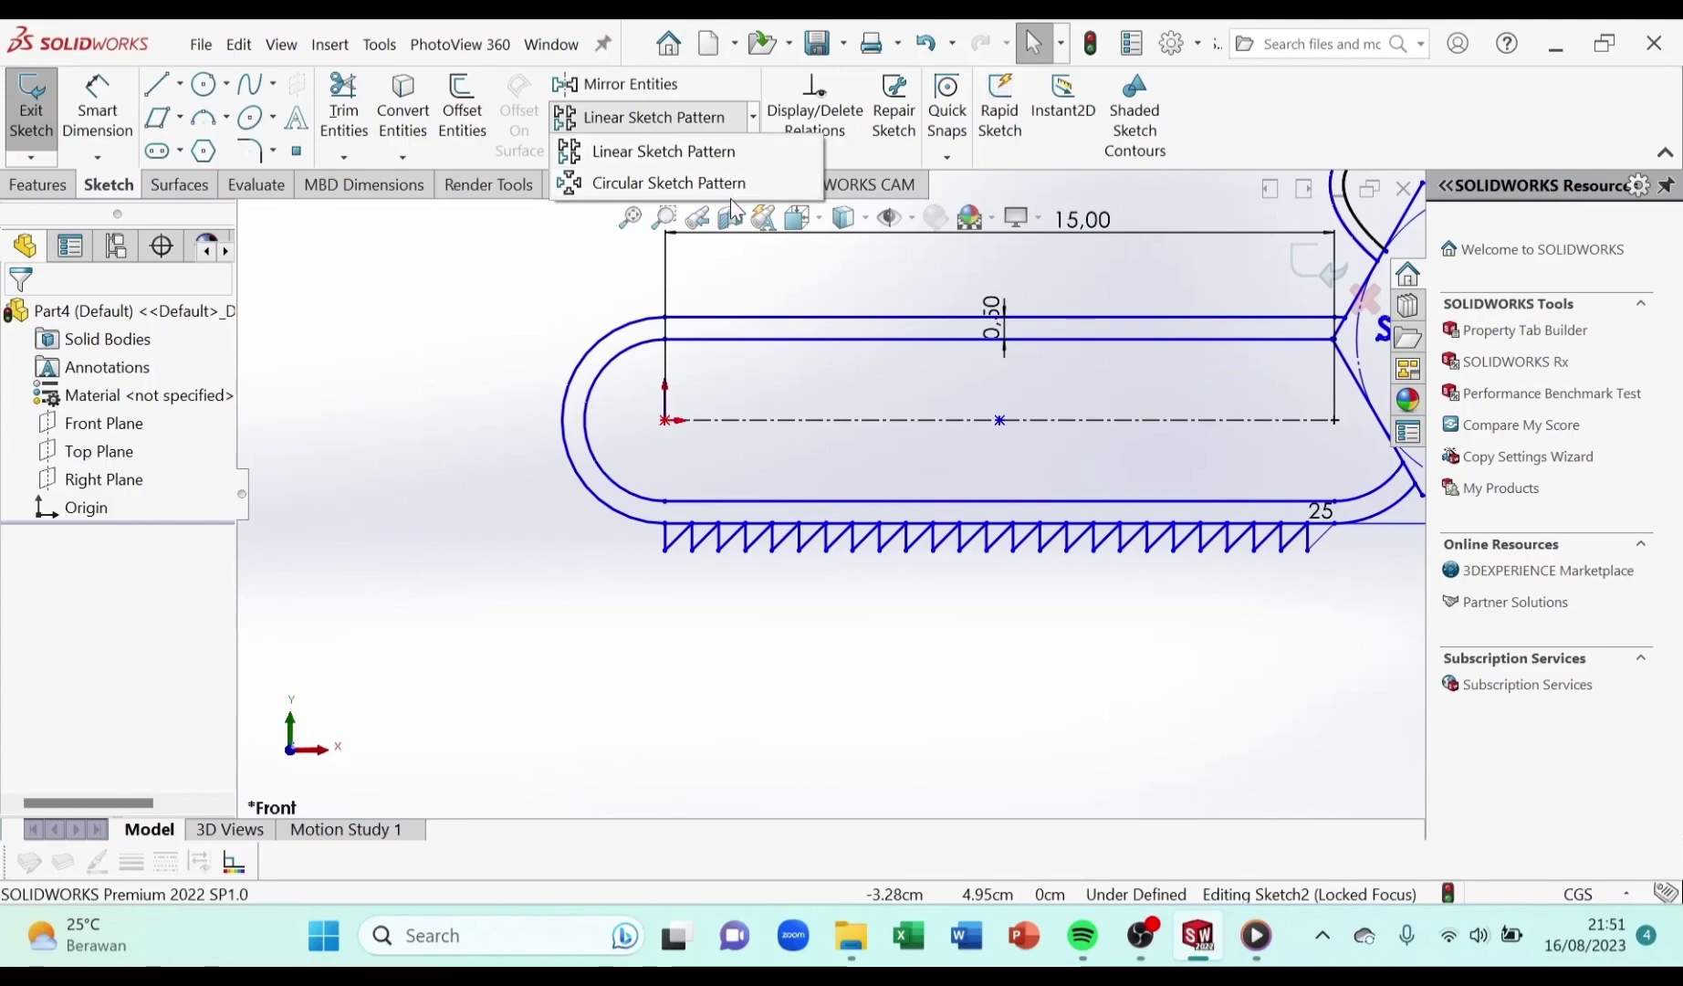
pyautogui.click(664, 187)
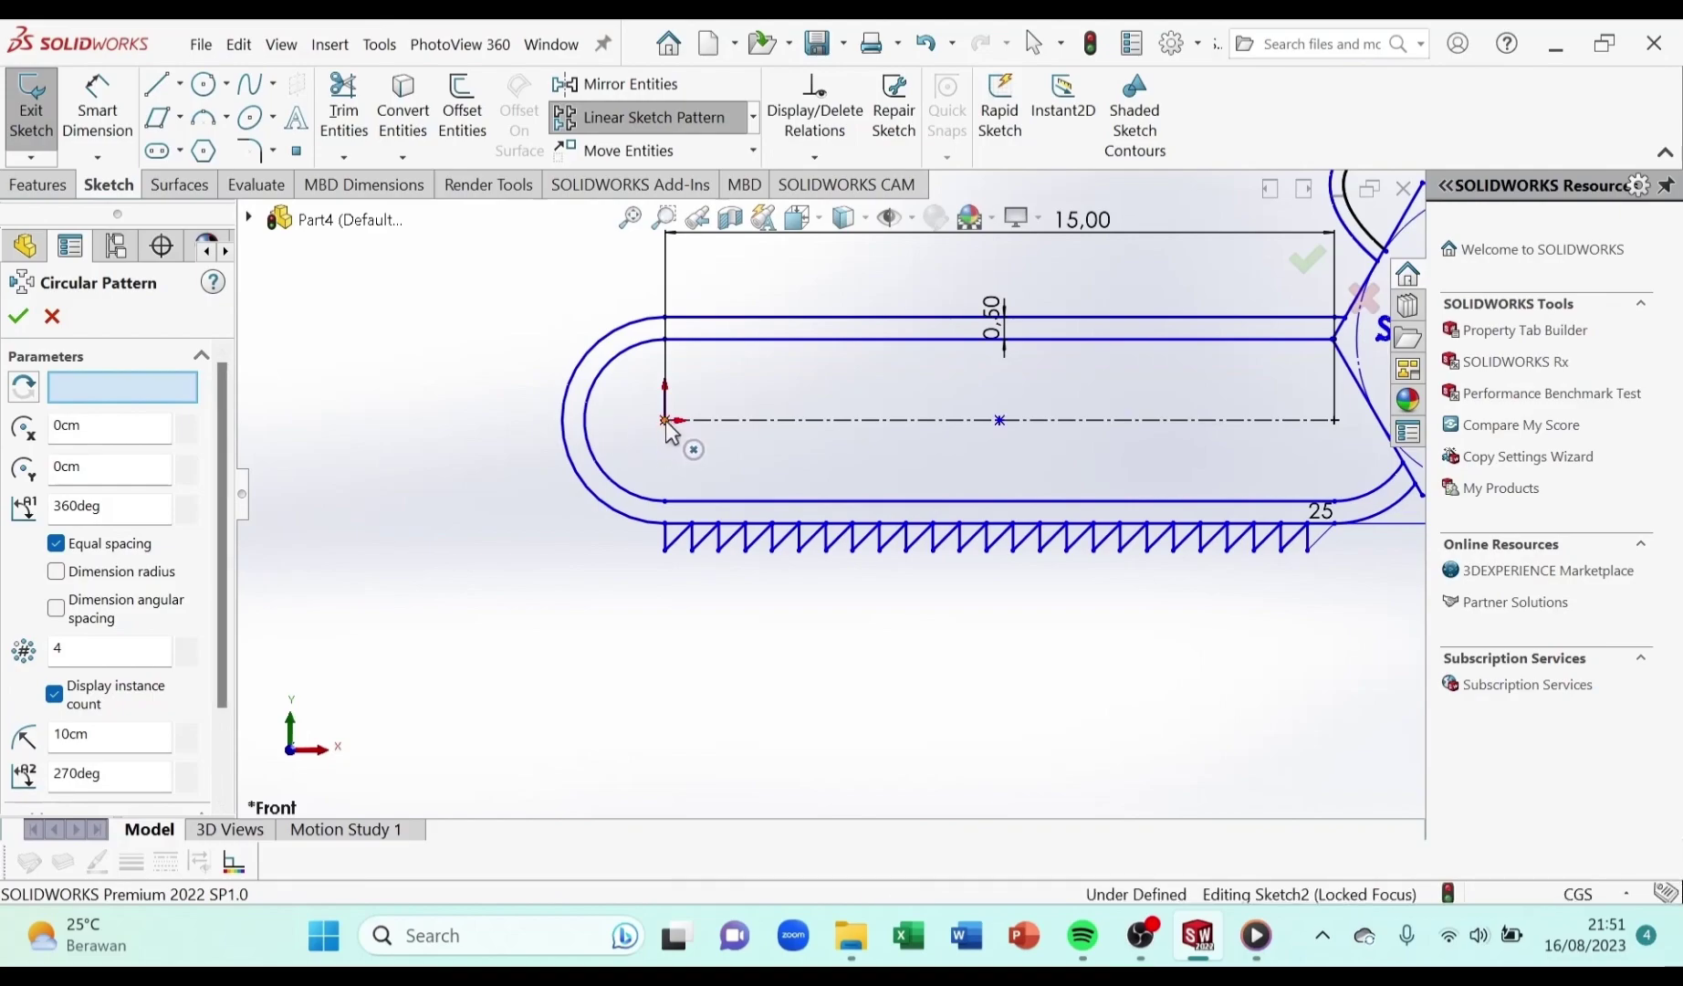
pyautogui.click(123, 387)
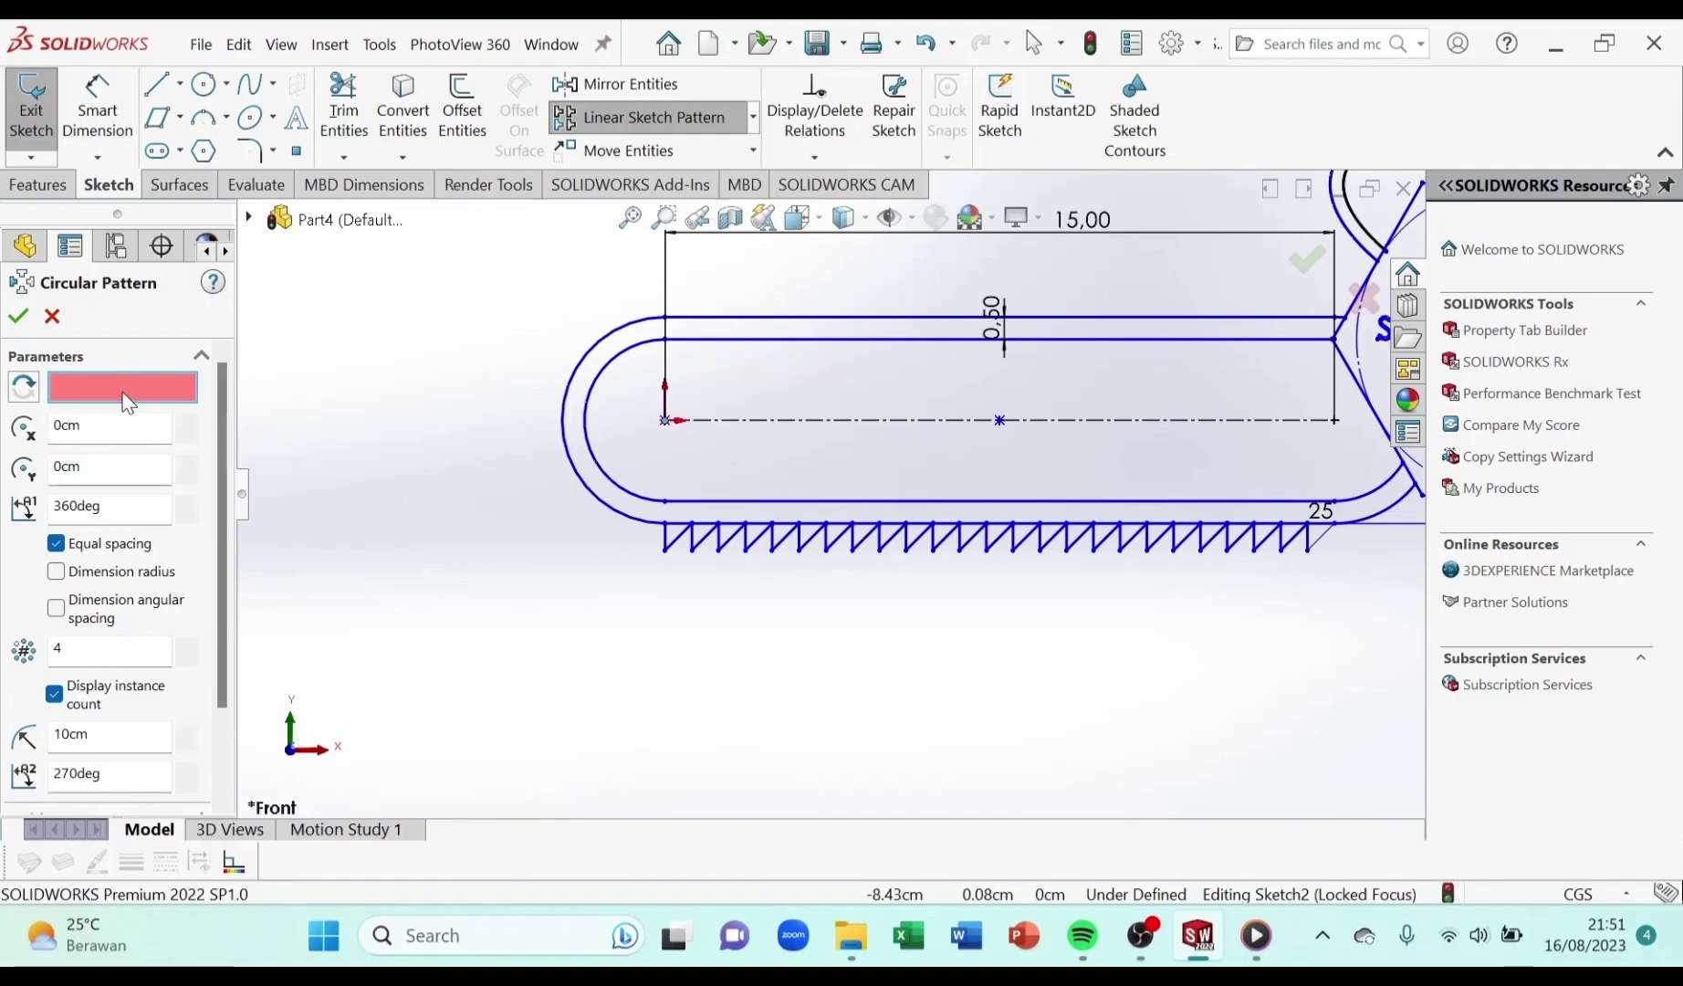
pyautogui.click(667, 421)
pyautogui.scroll(-1, 222, 568)
pyautogui.scroll(-1, 222, 568)
pyautogui.click(173, 739)
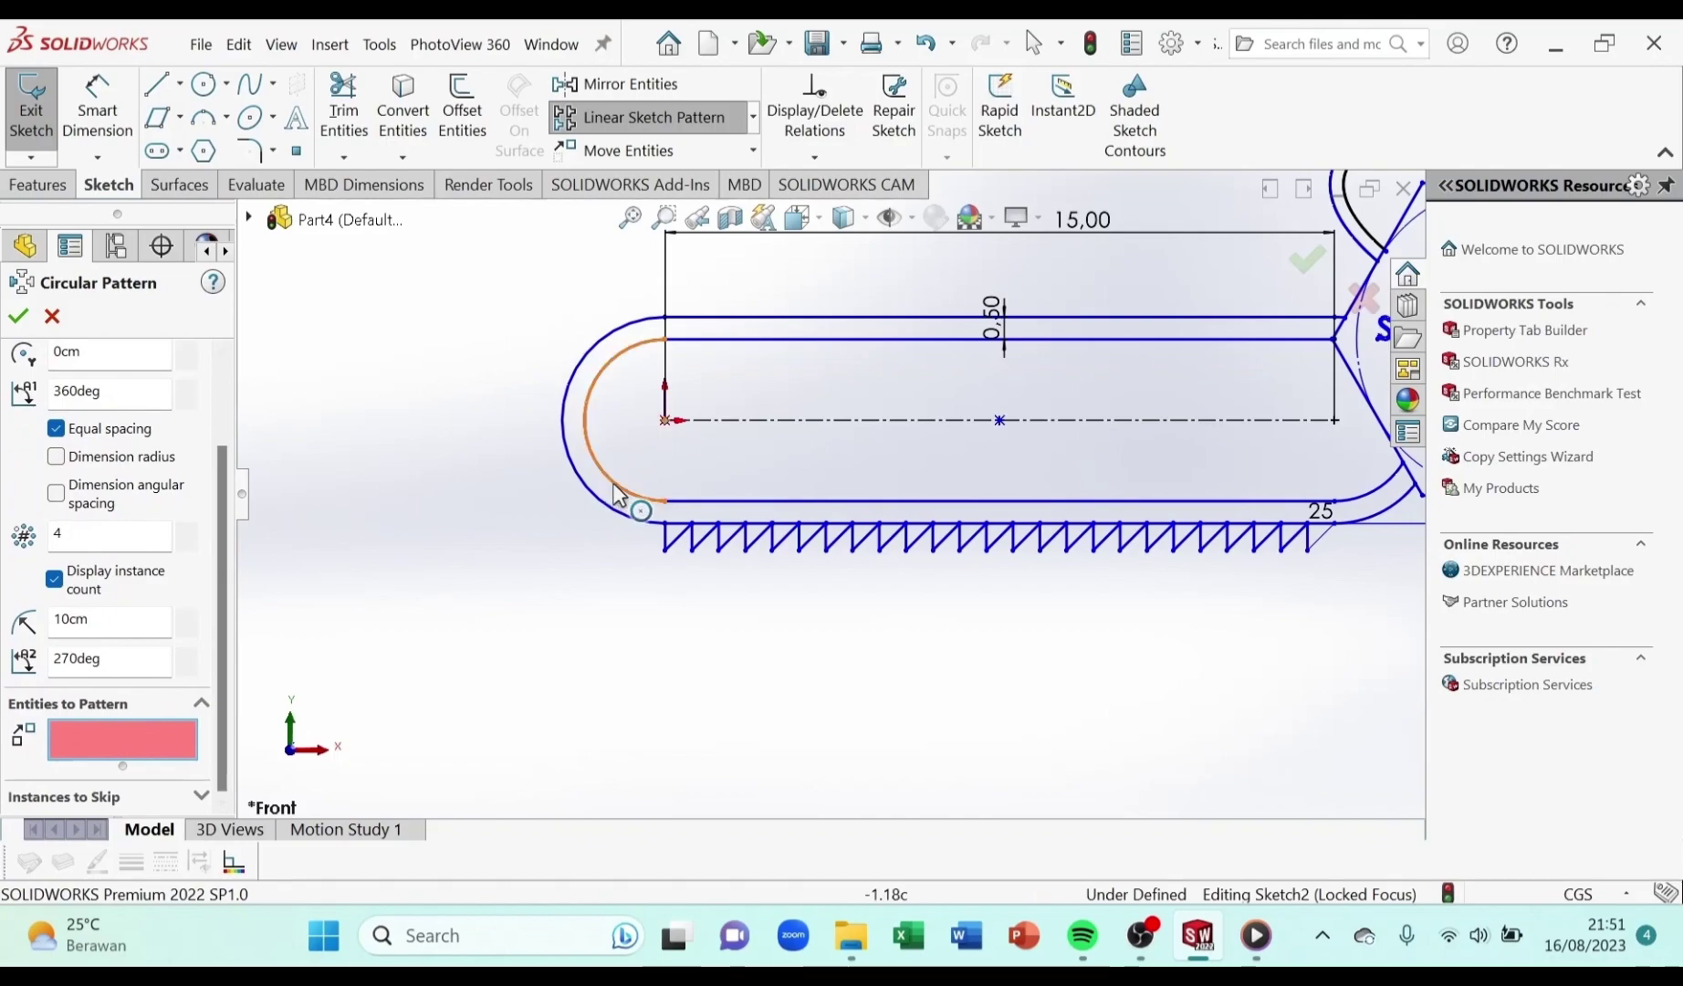
pyautogui.click(667, 544)
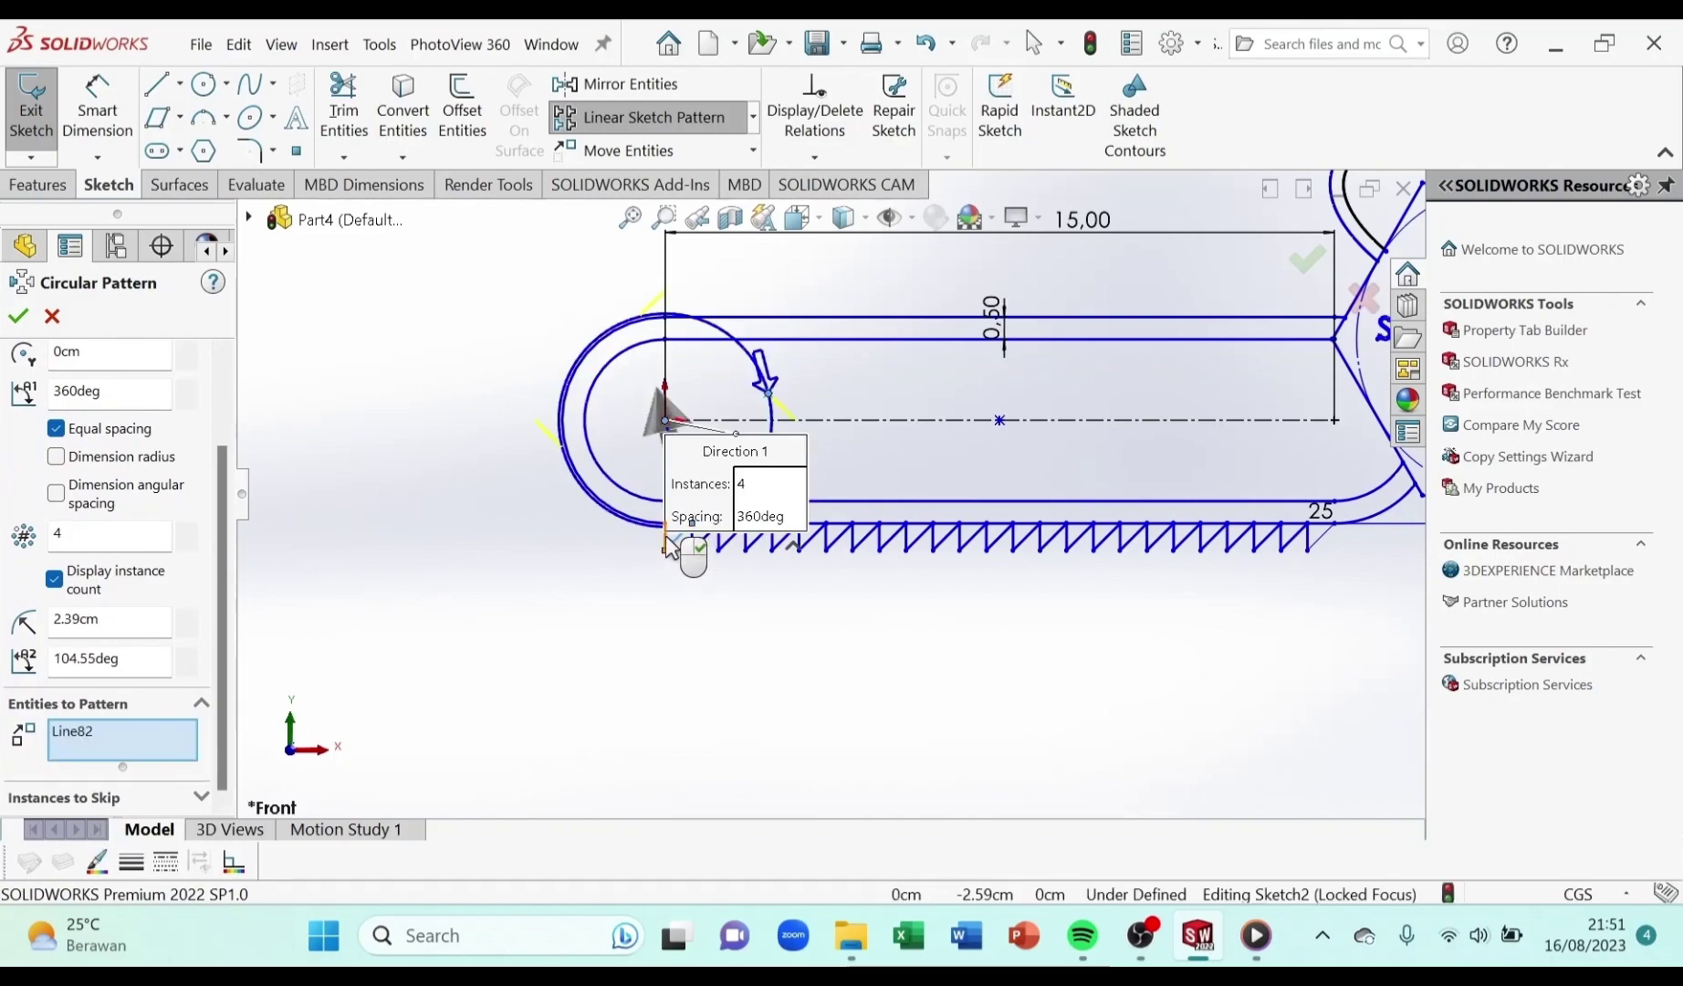
pyautogui.click(676, 542)
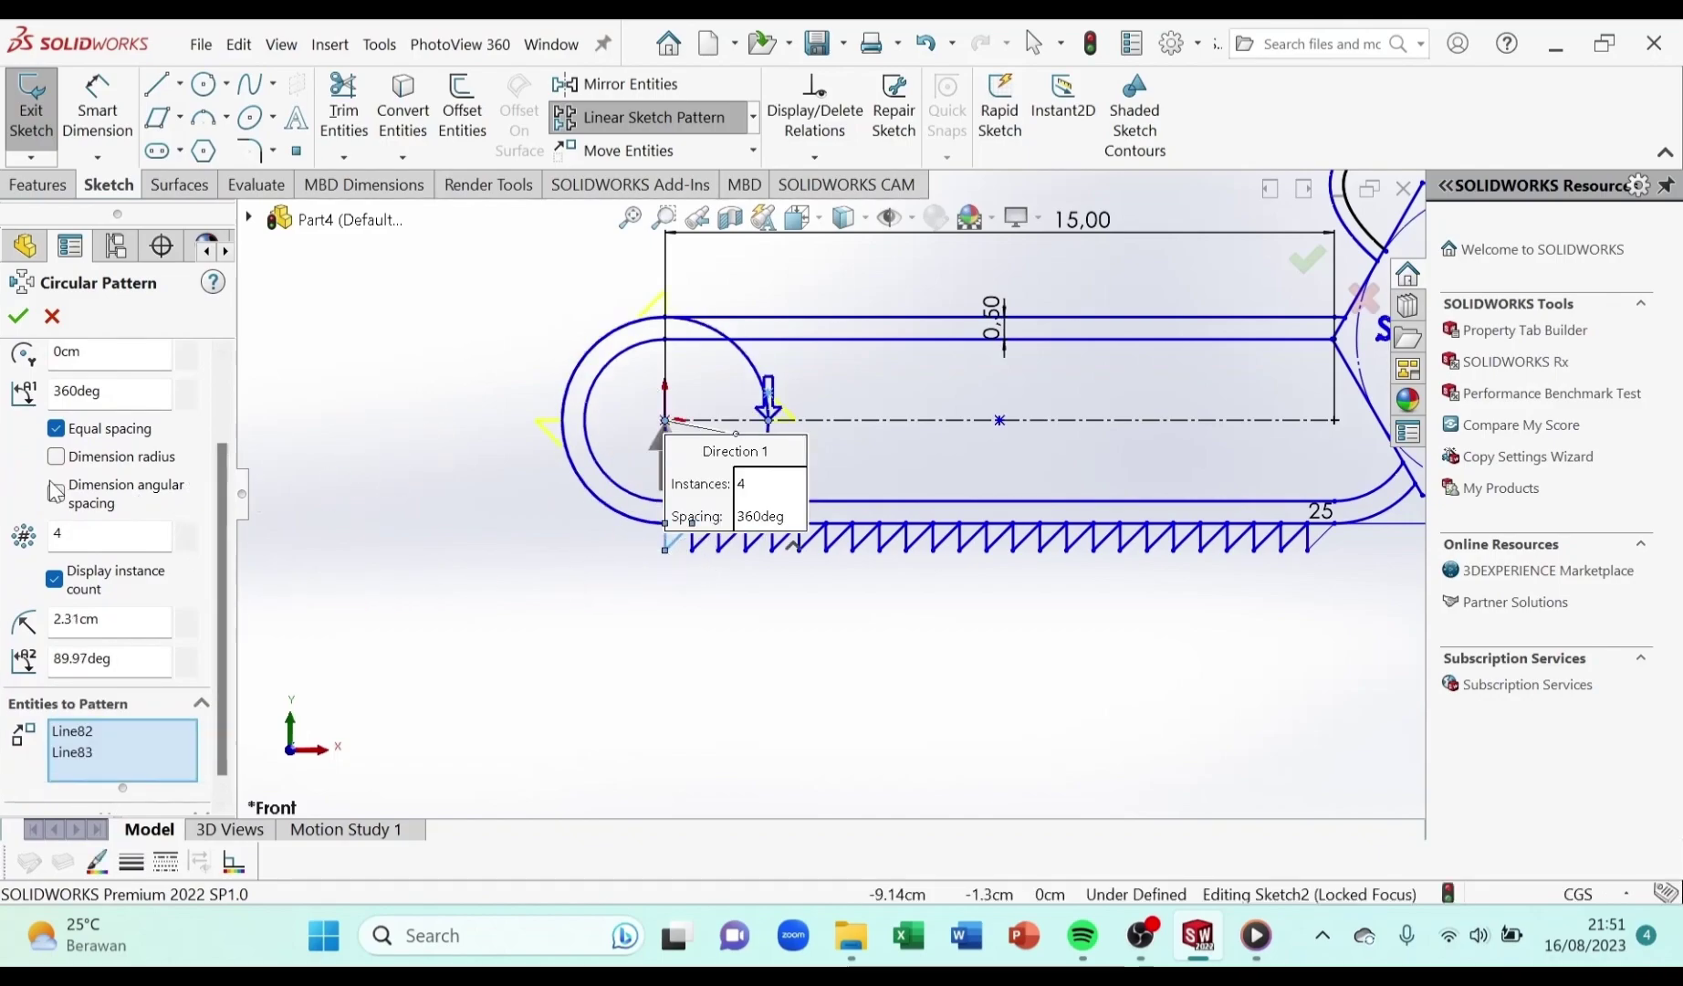
# Set the circular pattern's angle to -180 degrees, reverse its rotation direction and set 20 instances around the slot's rounded end
pyautogui.scroll(1, 204, 441)
pyautogui.doubleClick(136, 515)
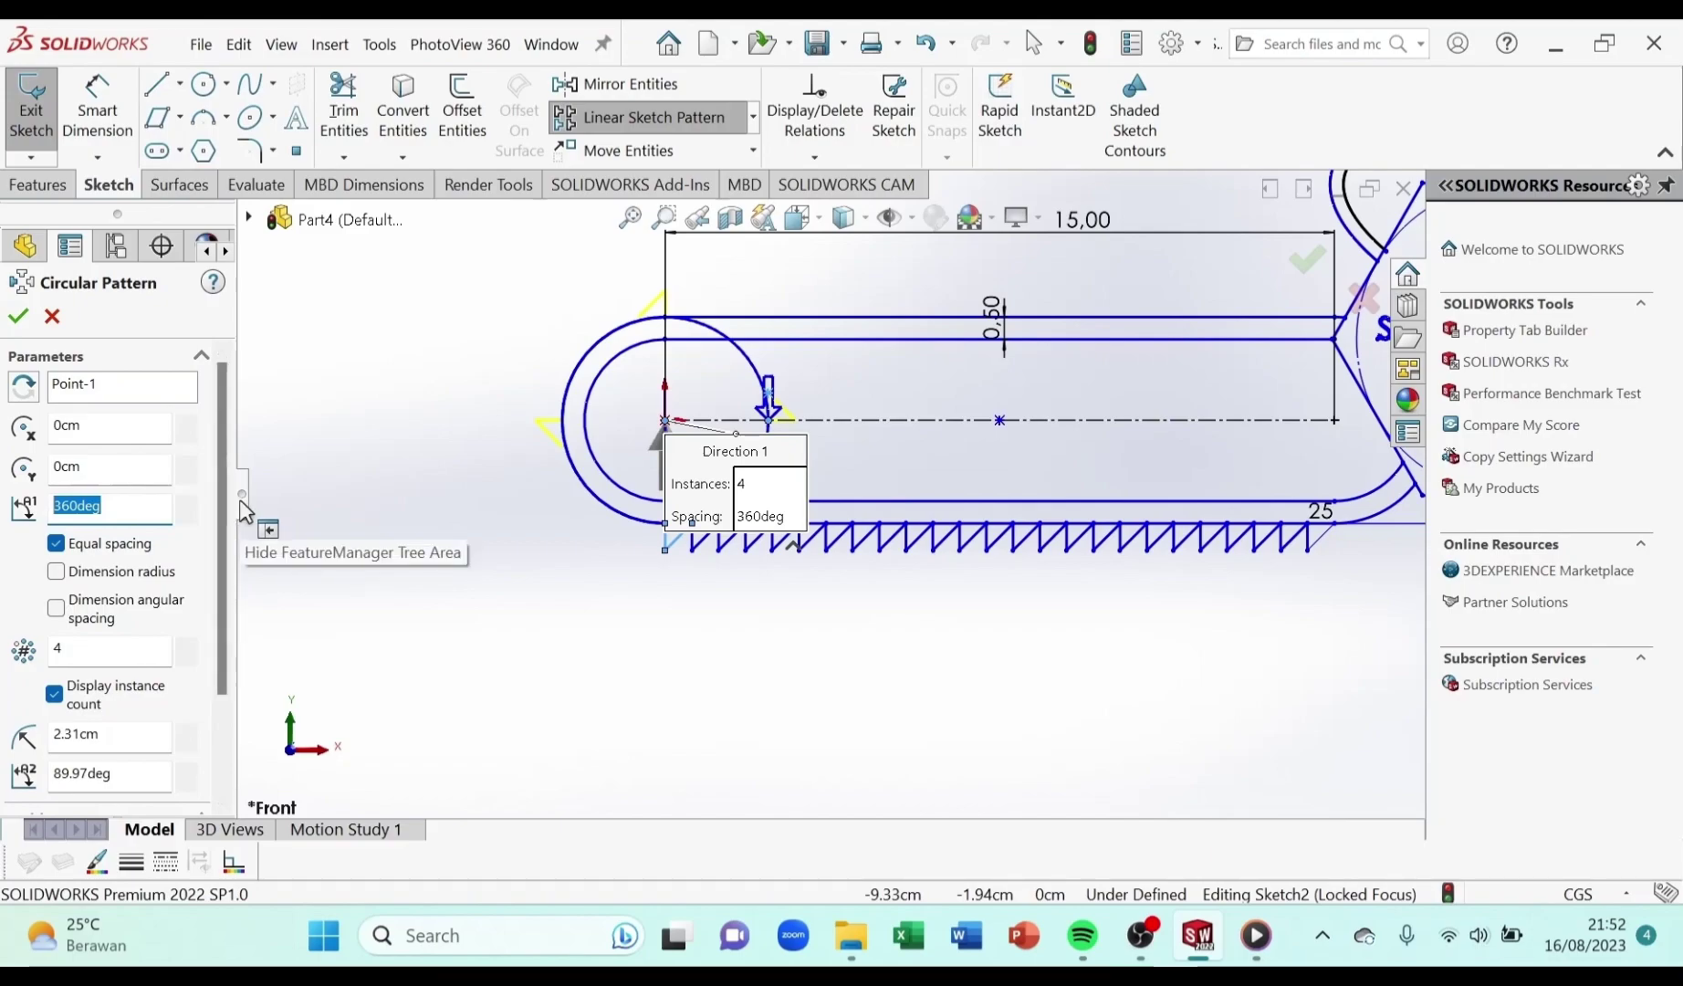
pyautogui.press('BackSpace')
pyautogui.write('-180')
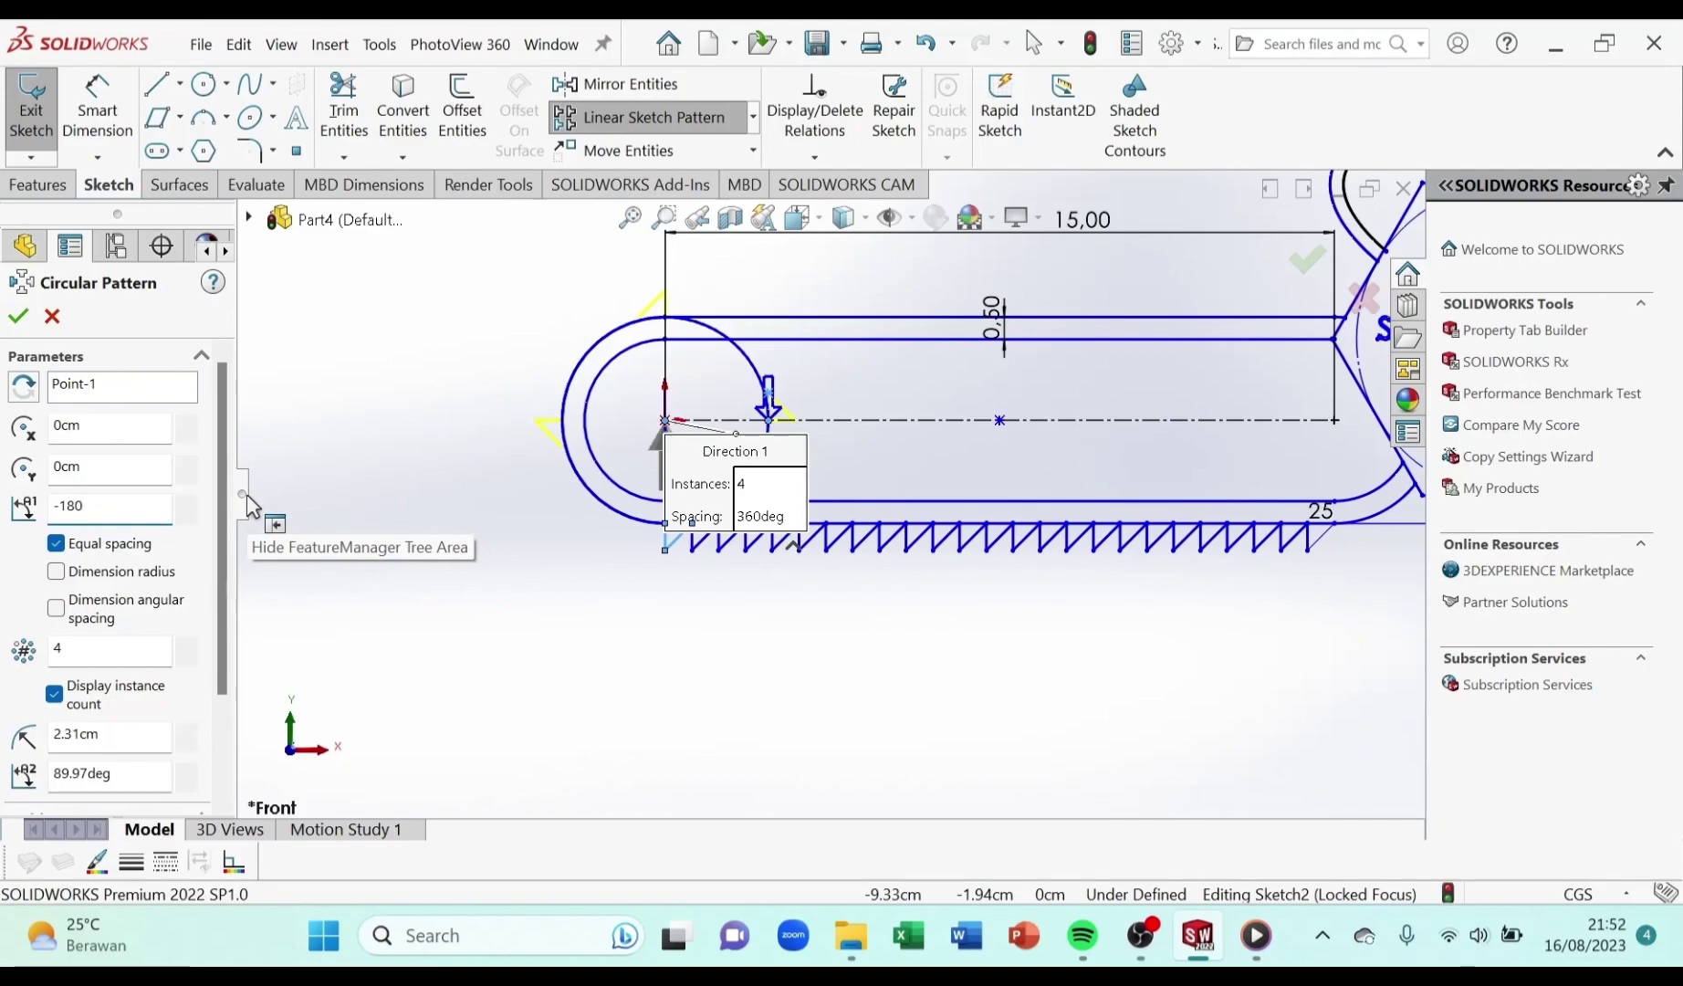
pyautogui.press('Return')
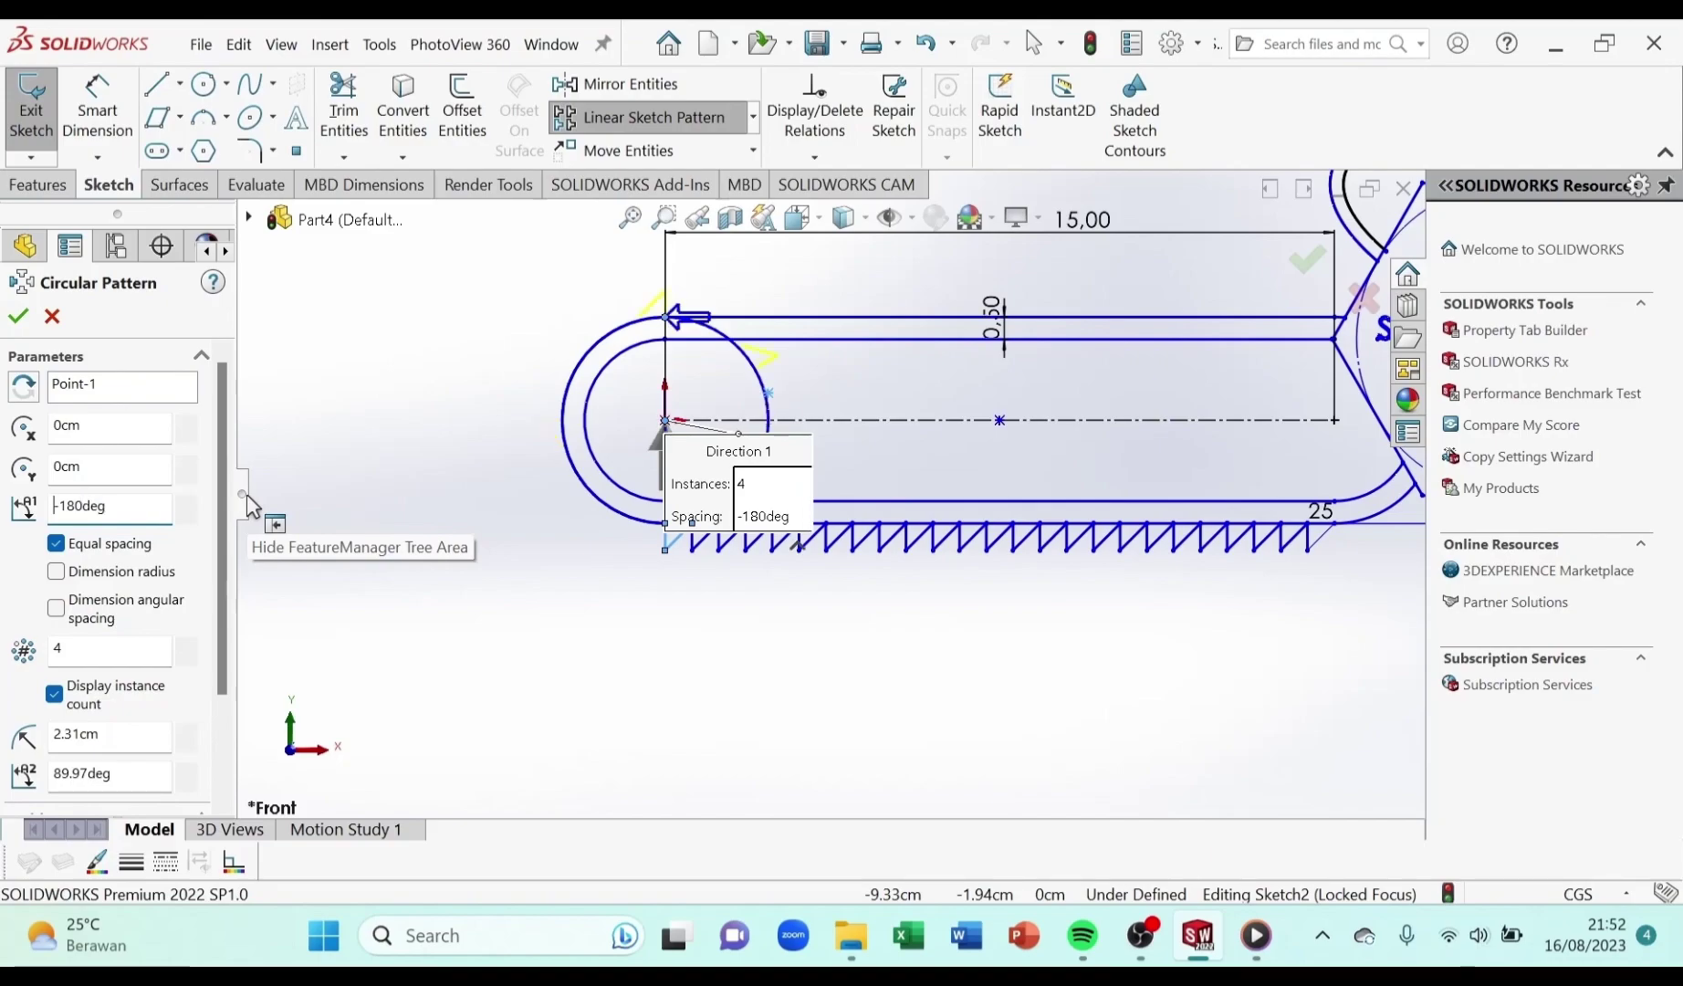
pyautogui.click(34, 391)
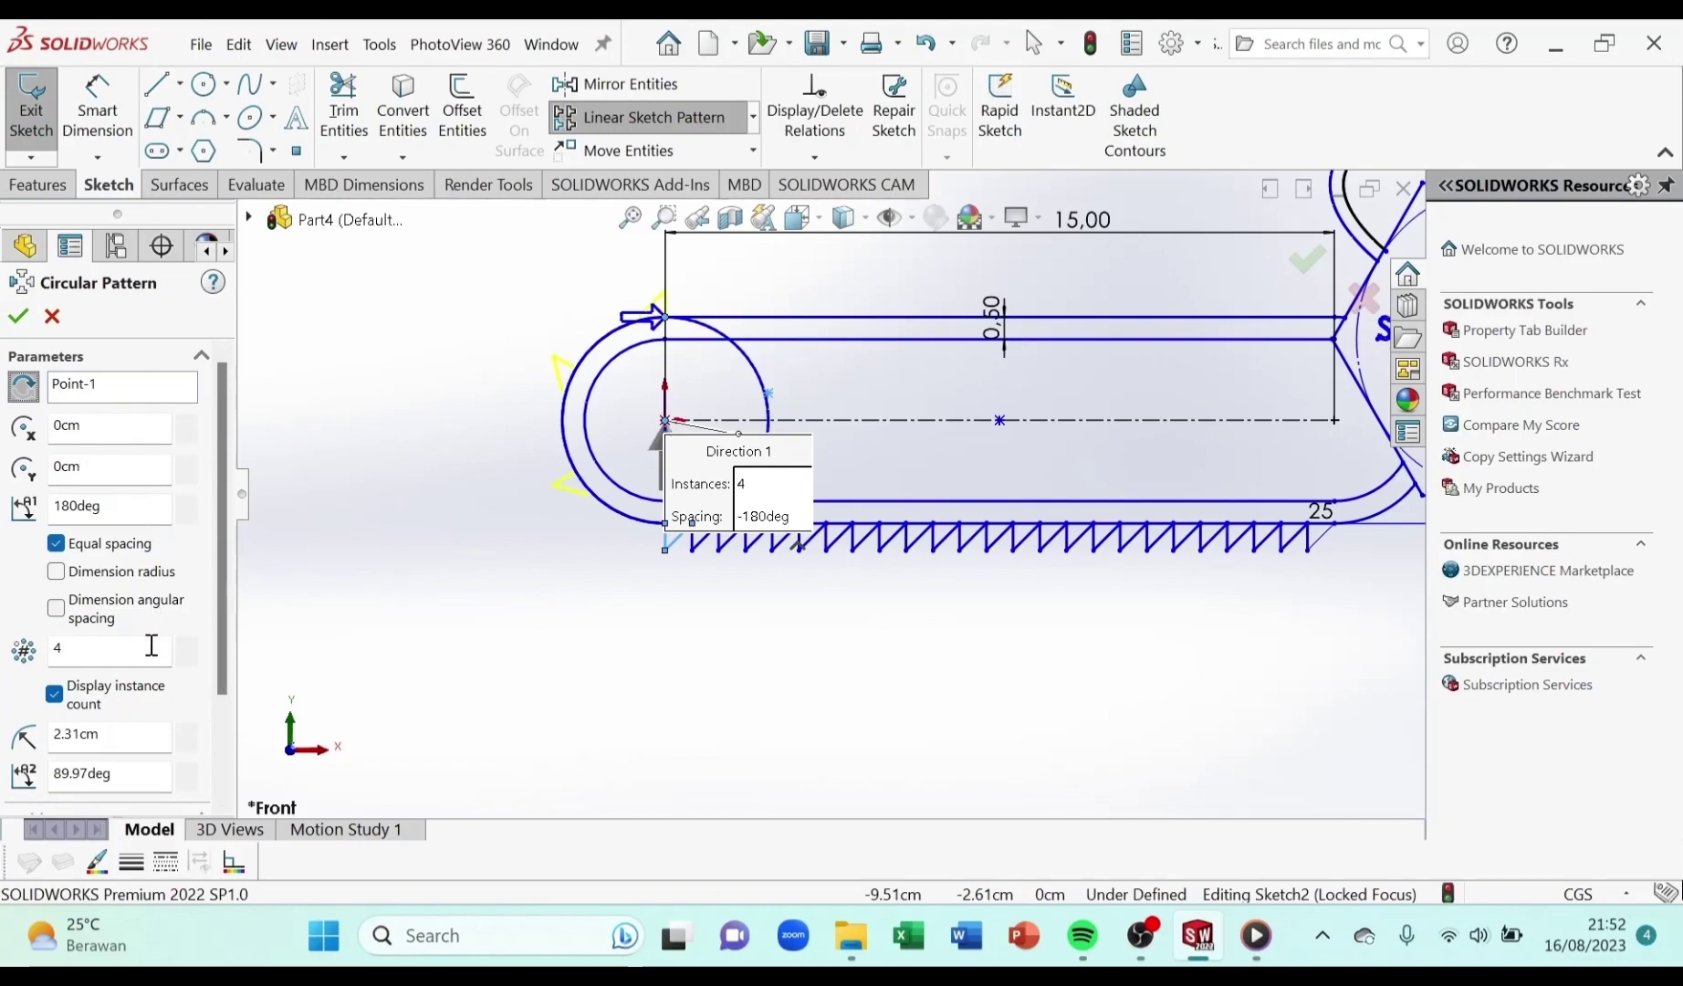
pyautogui.moveTo(140, 652); pyautogui.dragTo(22, 652)
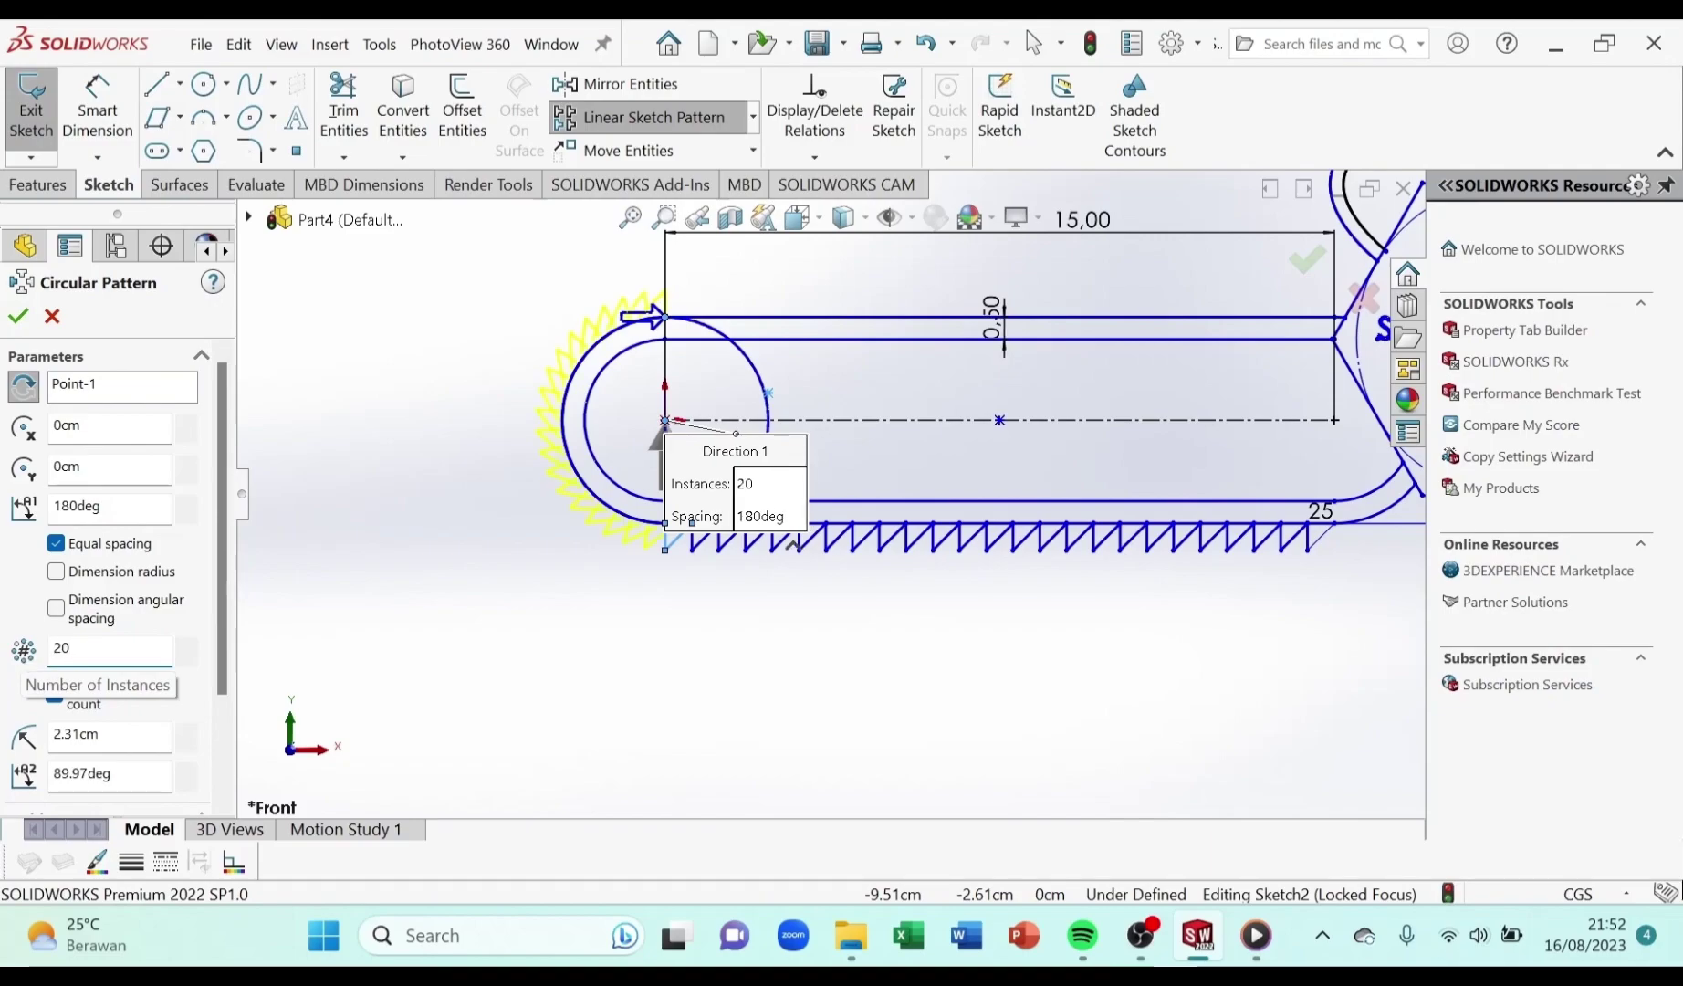
# Try 18 and 15 instances for the circular tooth pattern around the slot's rounded end
pyautogui.moveTo(50, 648); pyautogui.dragTo(16, 659)
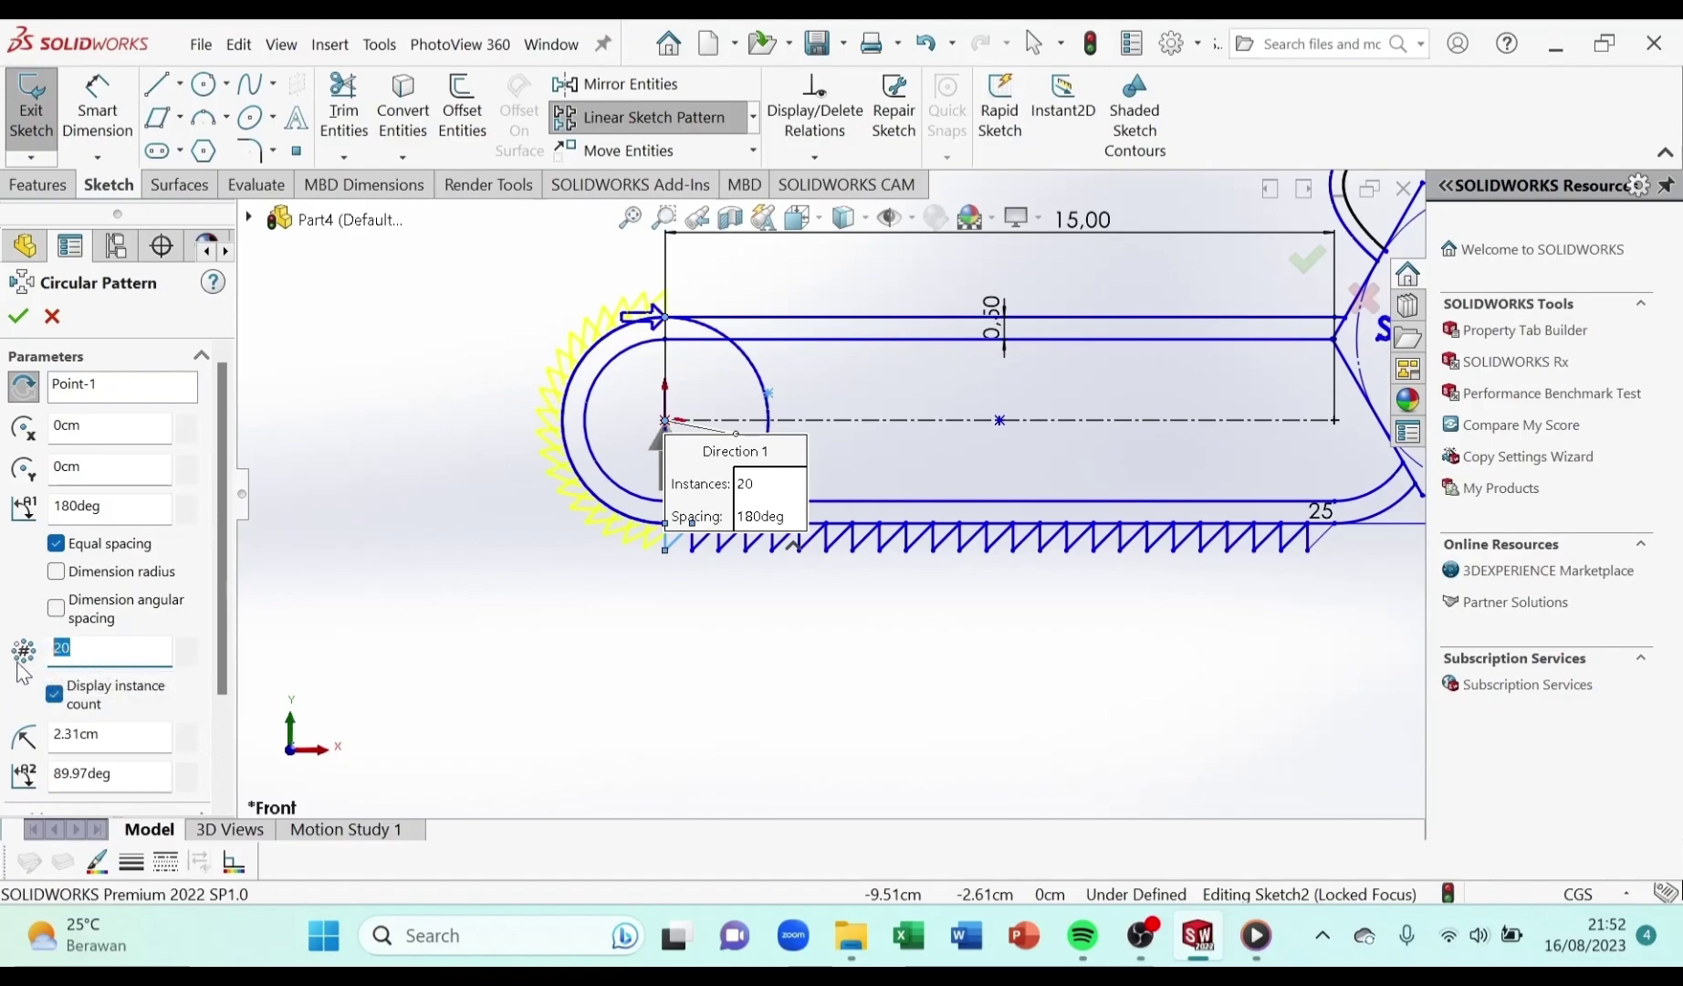
pyautogui.write('18')
pyautogui.press('Return')
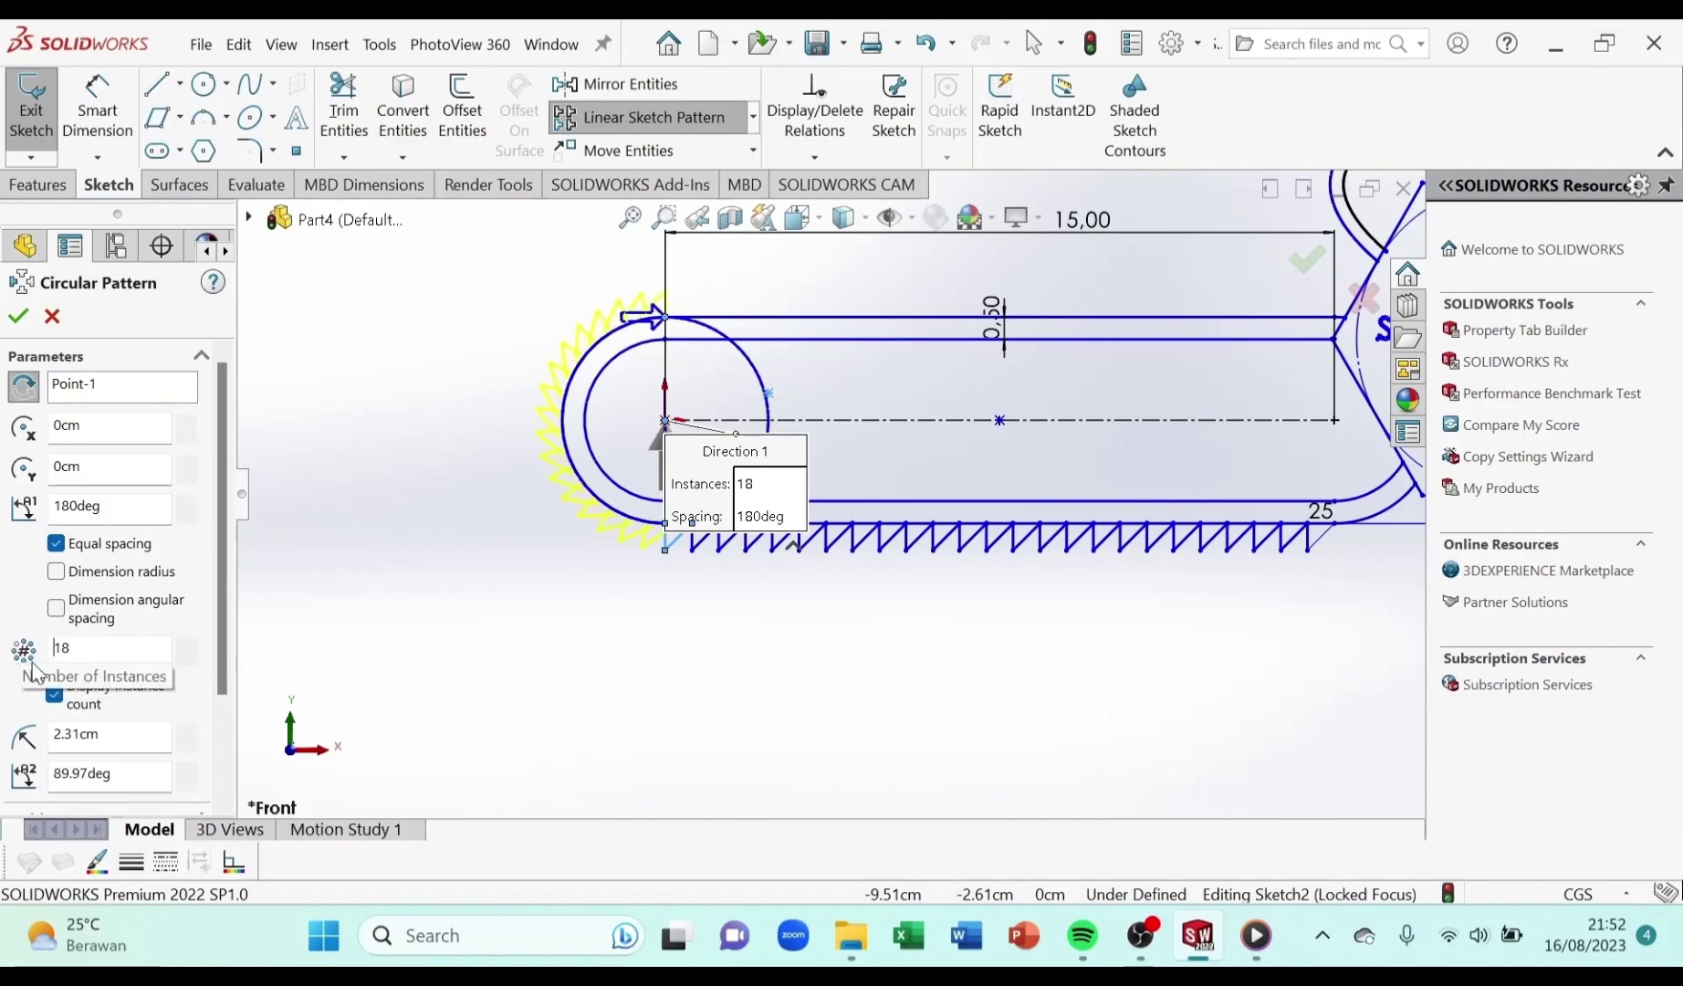
pyautogui.write('1')
pyautogui.press('Return')
pyautogui.moveTo(77, 647); pyautogui.dragTo(37, 644)
pyautogui.press('Return')
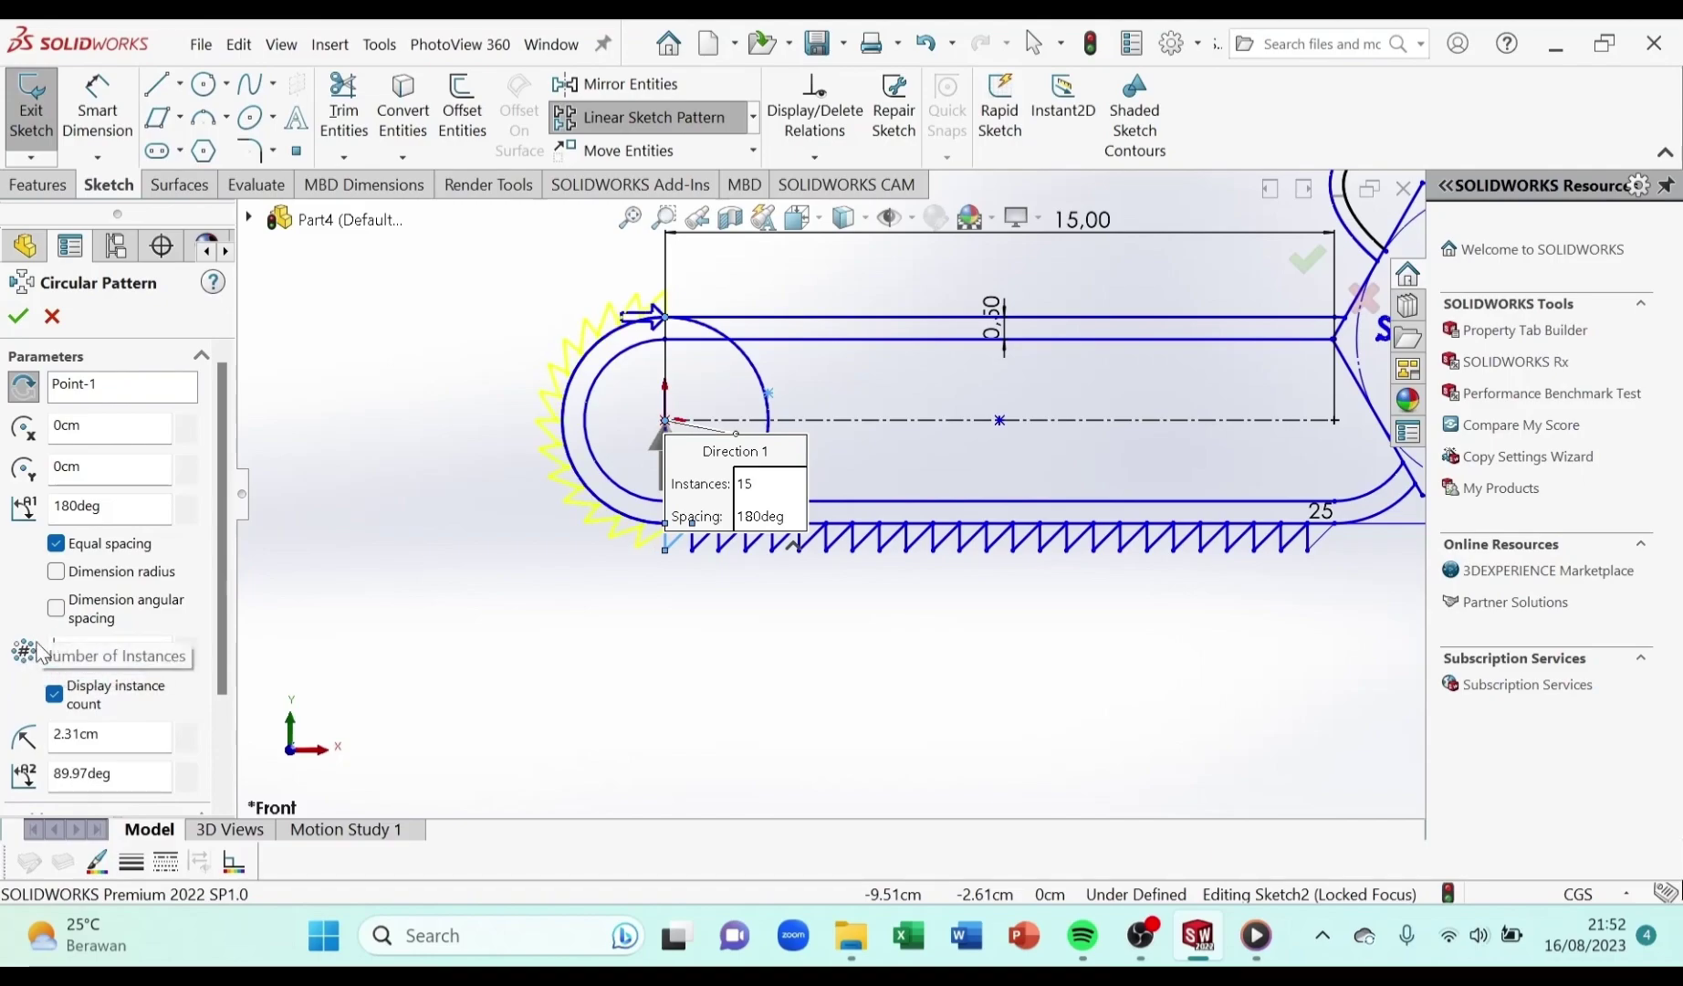
pyautogui.scroll(-2, 687, 349)
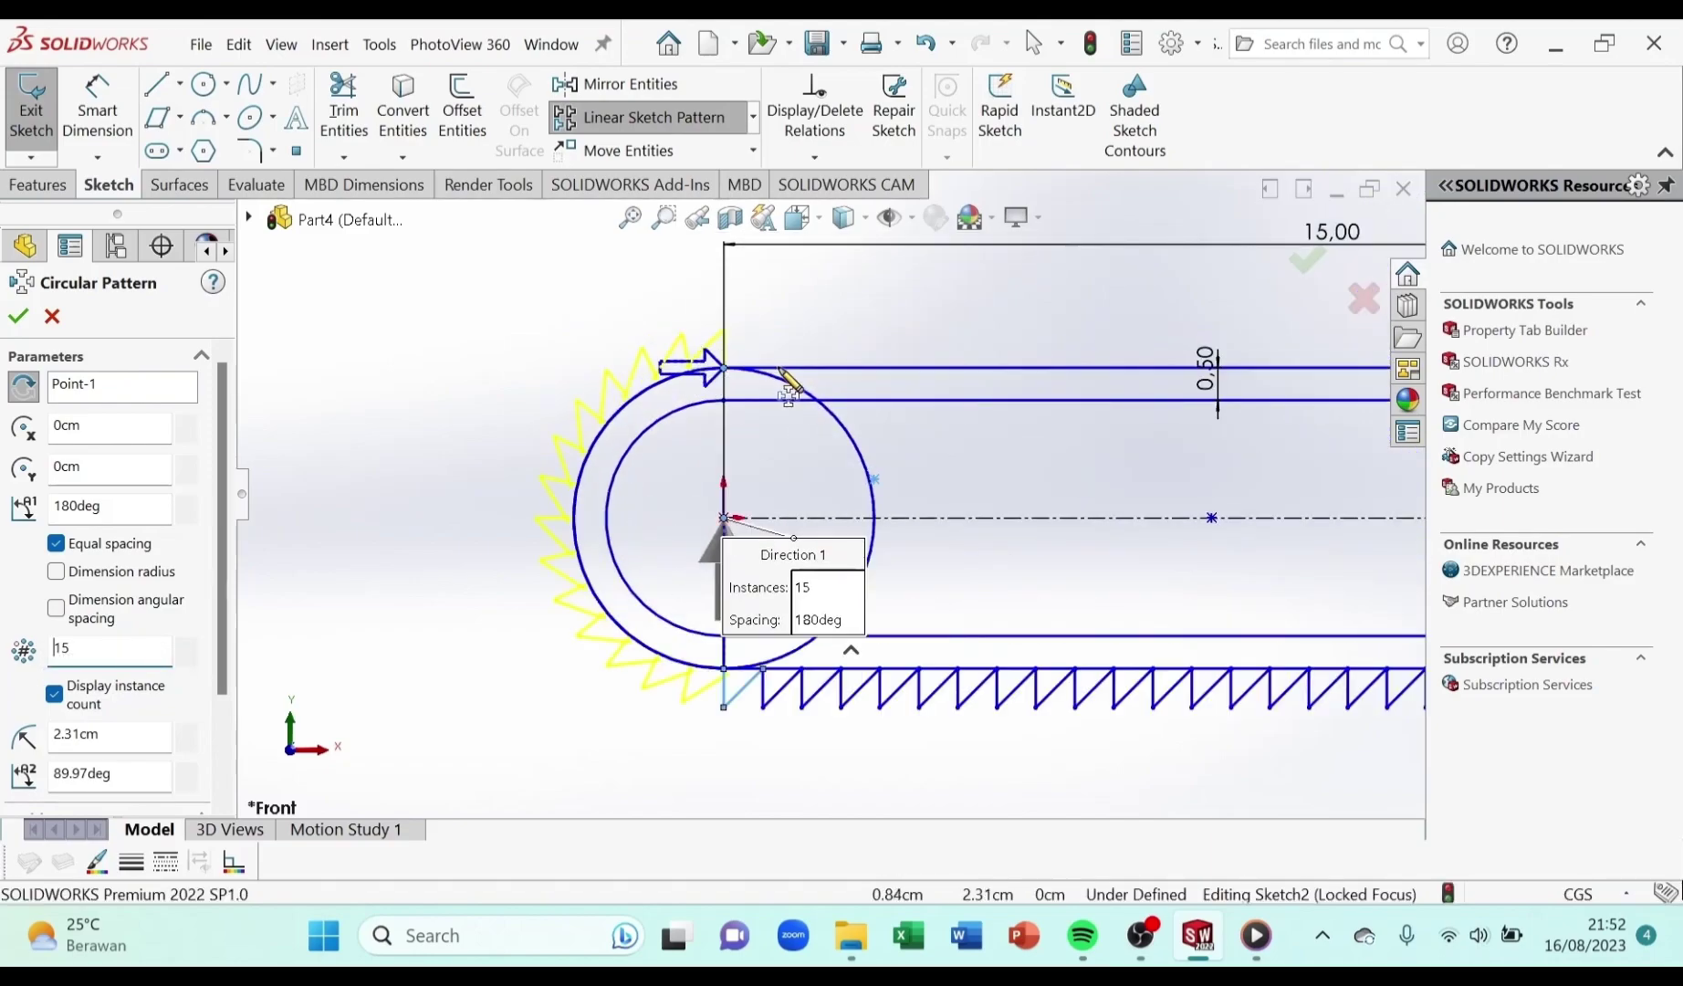
pyautogui.scroll(-2, 780, 374)
pyautogui.scroll(2, 794, 420)
pyautogui.scroll(-3, 794, 420)
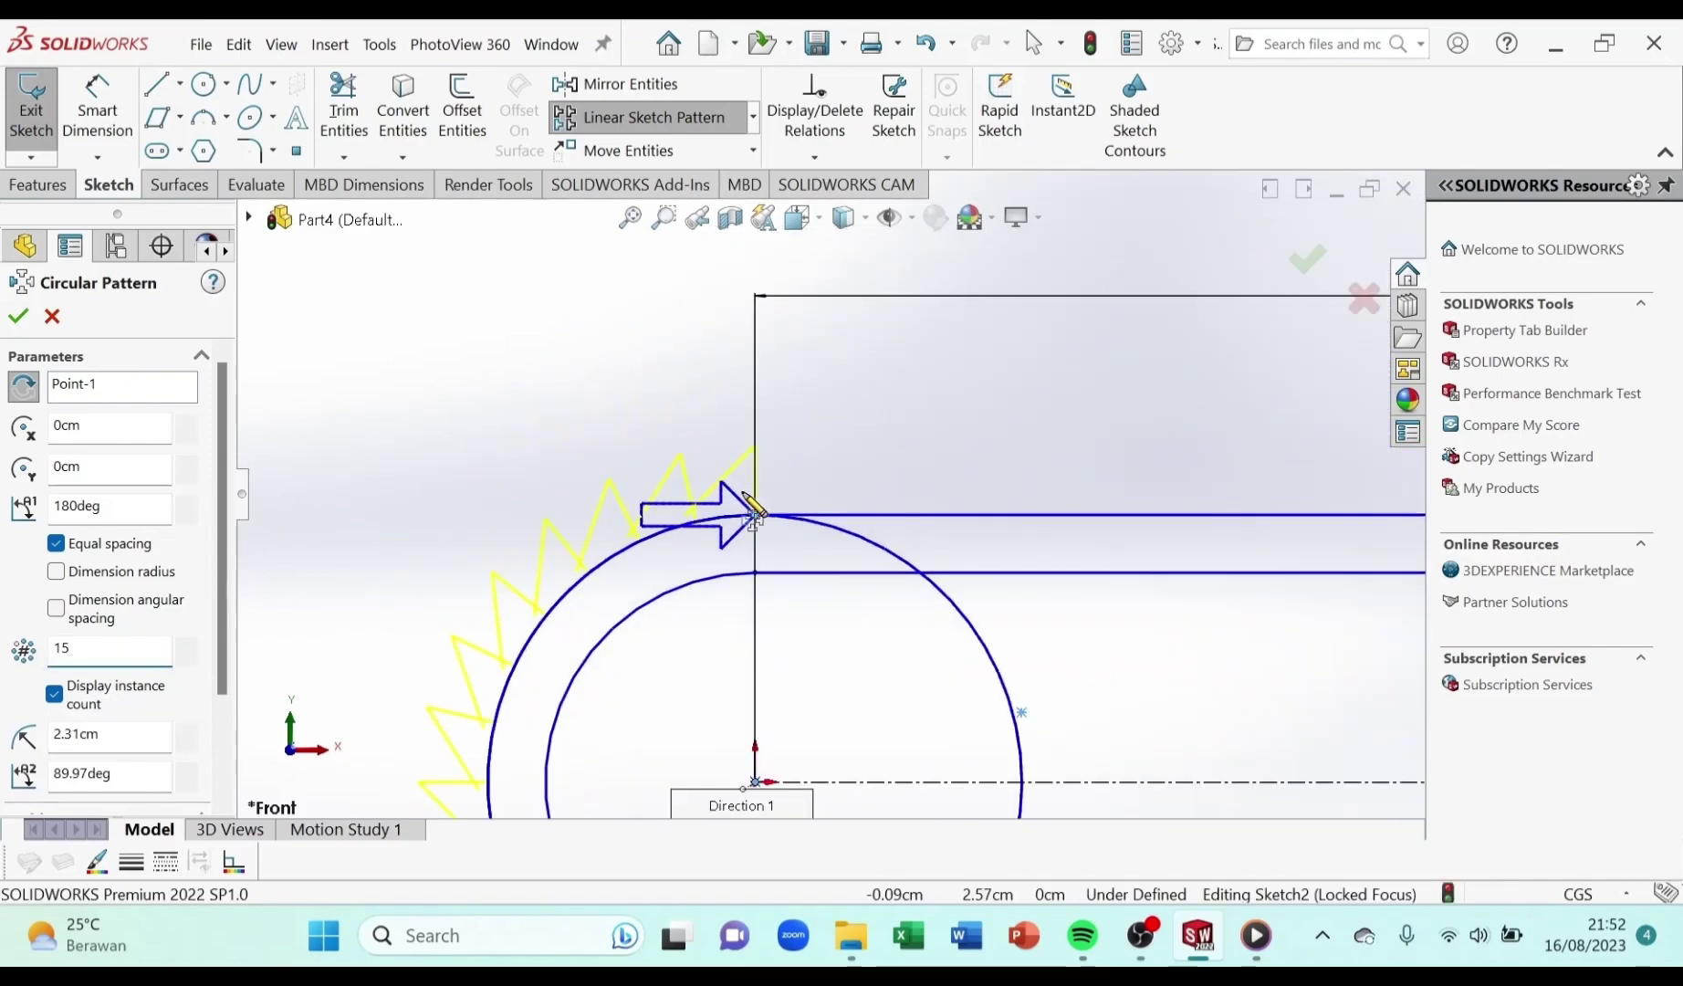
pyautogui.scroll(2, 733, 522)
# Try 14 instances for the circular tooth pattern, settle on 13, and confirm the pattern
pyautogui.doubleClick(134, 646)
pyautogui.write('14')
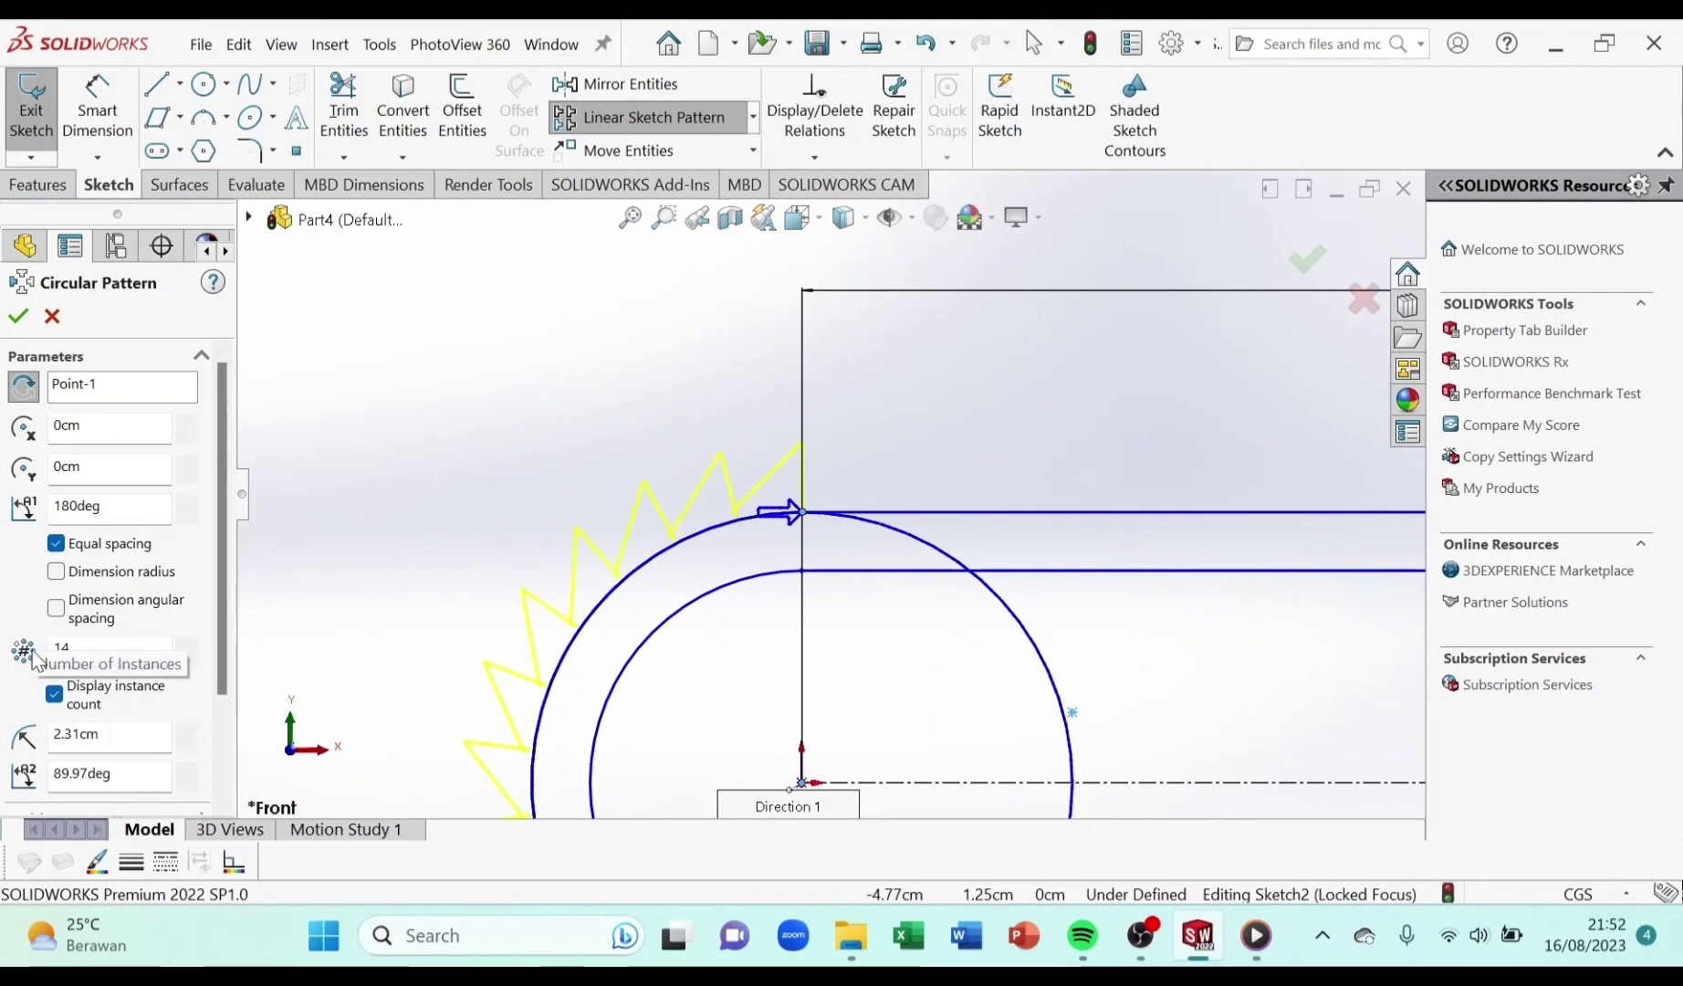
pyautogui.scroll(3, 590, 614)
pyautogui.scroll(-3, 849, 625)
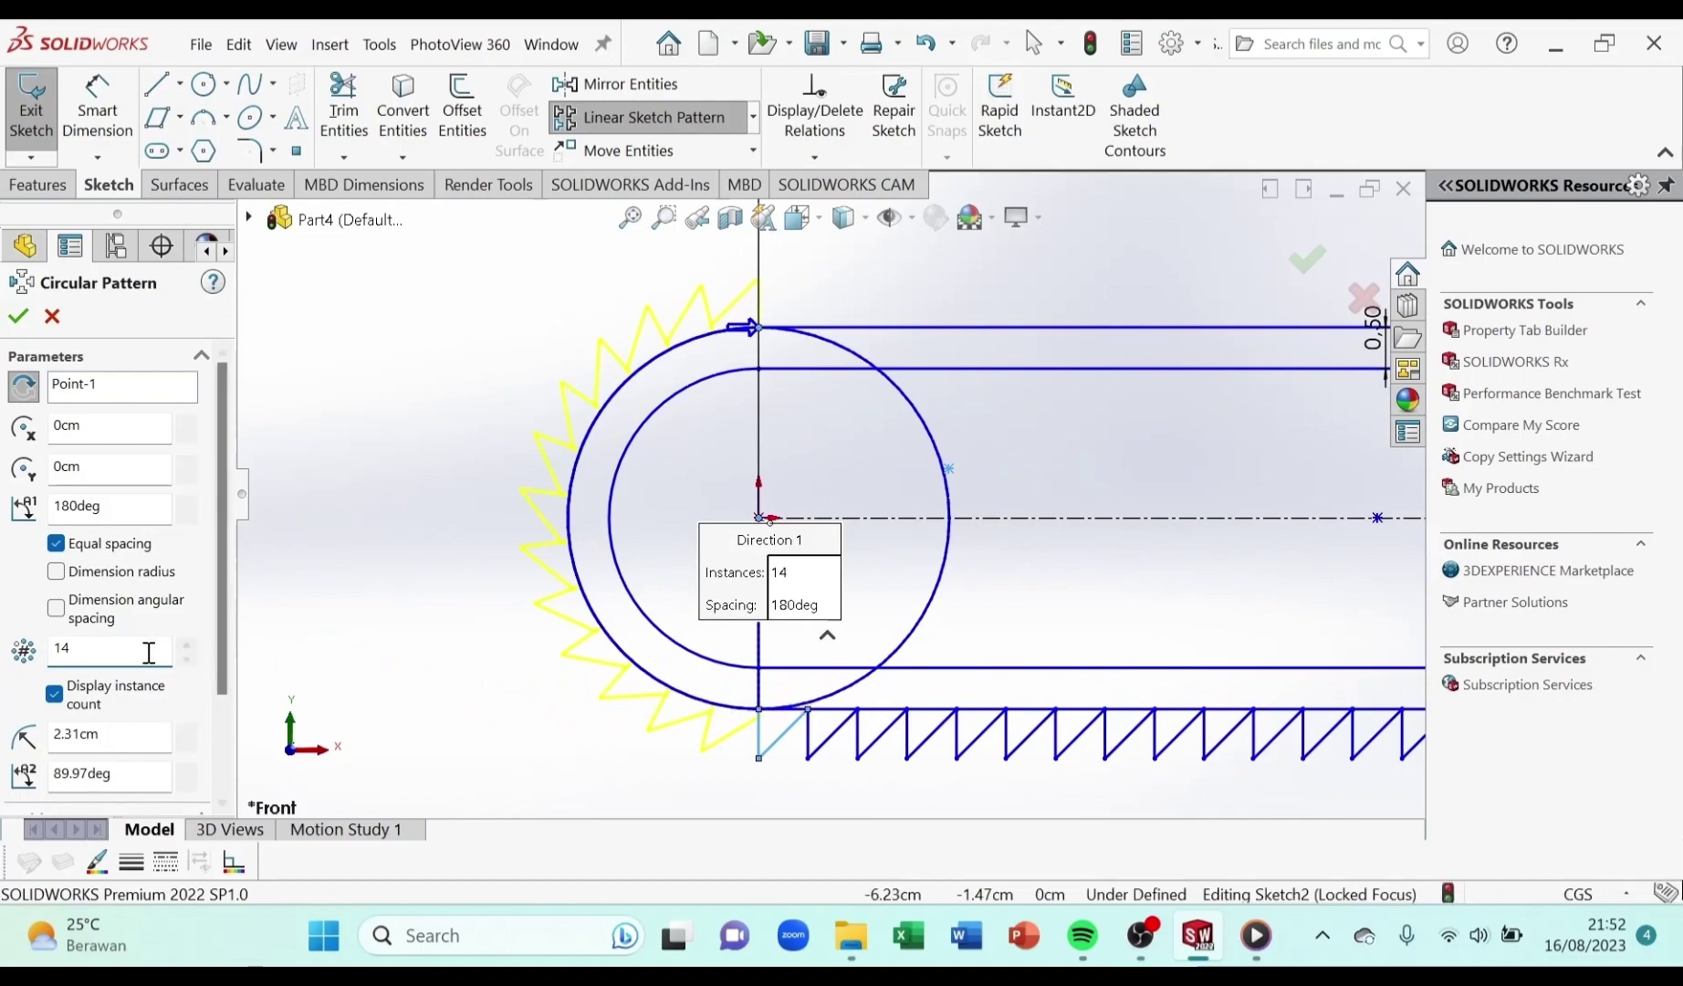
pyautogui.moveTo(110, 661); pyautogui.dragTo(42, 658)
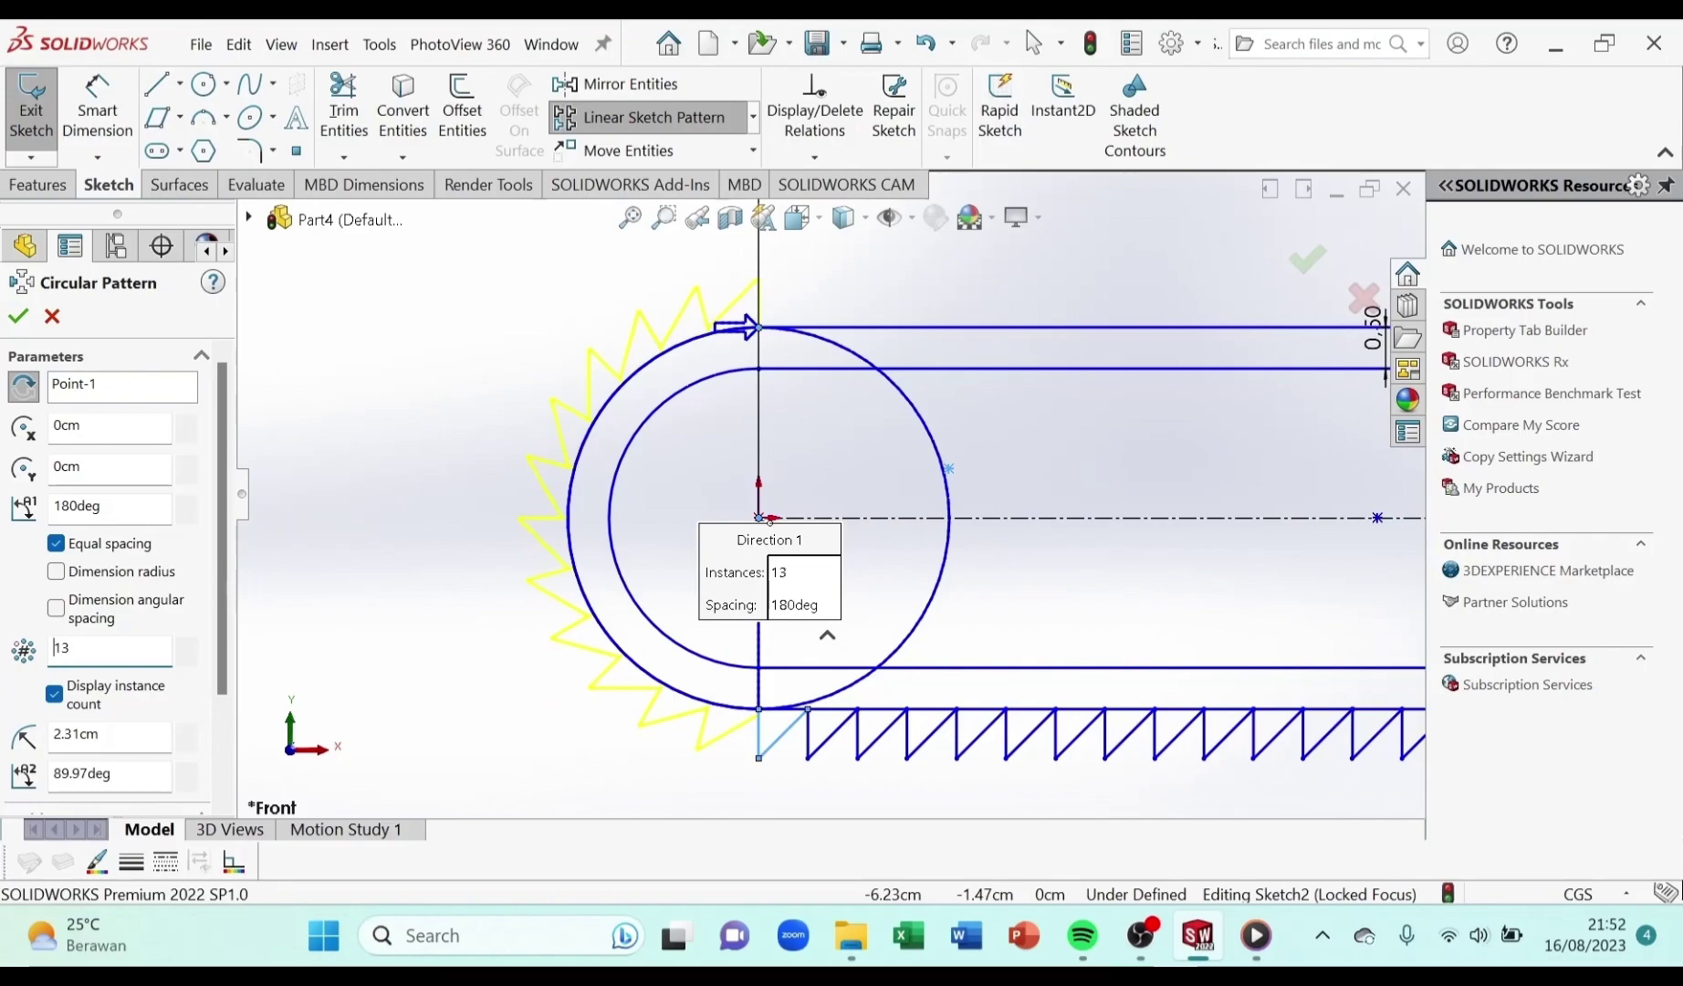
pyautogui.scroll(3, 858, 657)
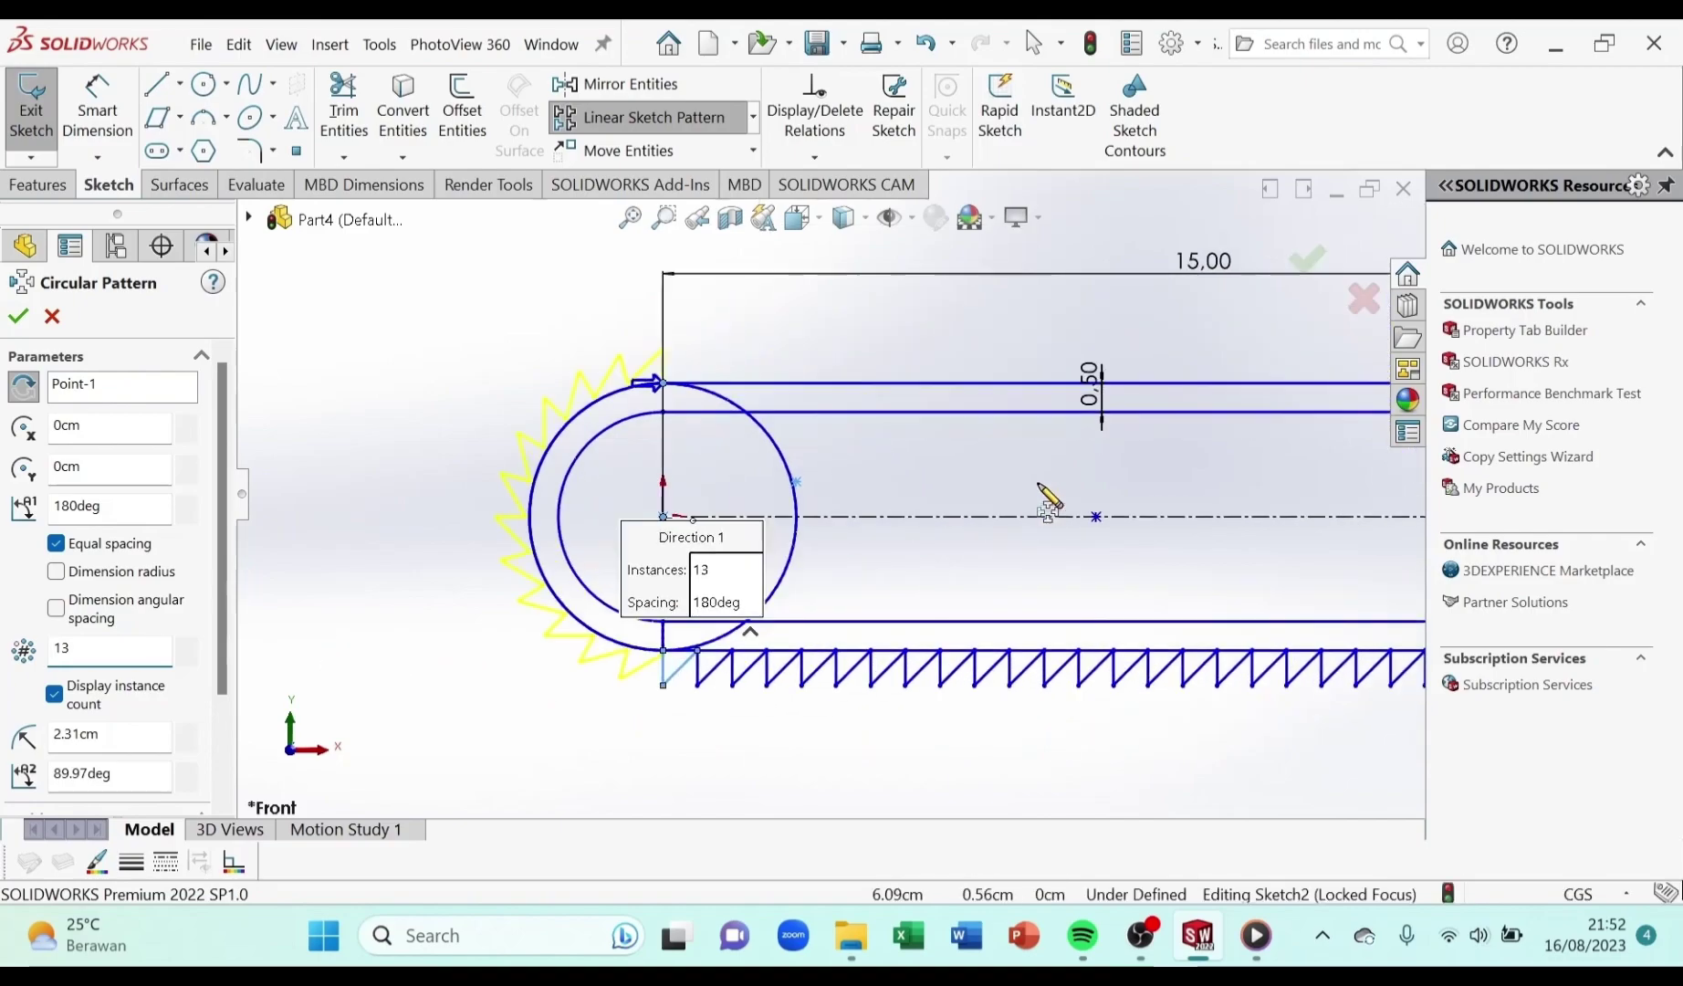
pyautogui.scroll(-5, 696, 420)
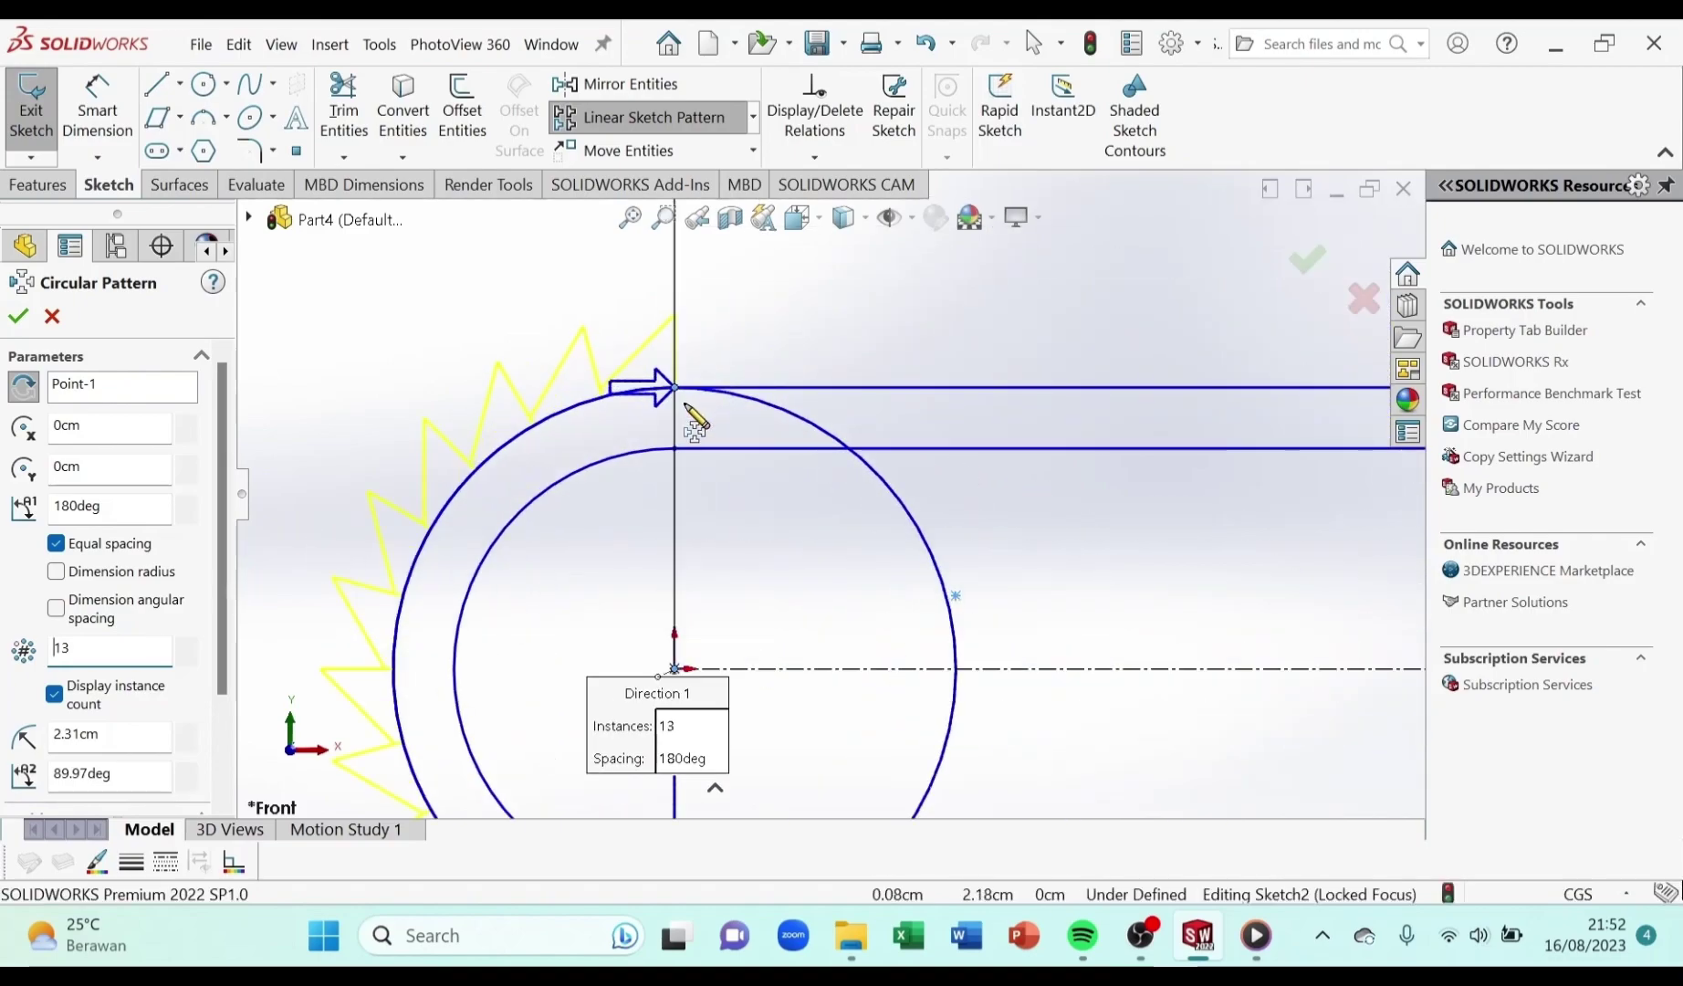
pyautogui.scroll(5, 607, 479)
pyautogui.scroll(-2, 991, 563)
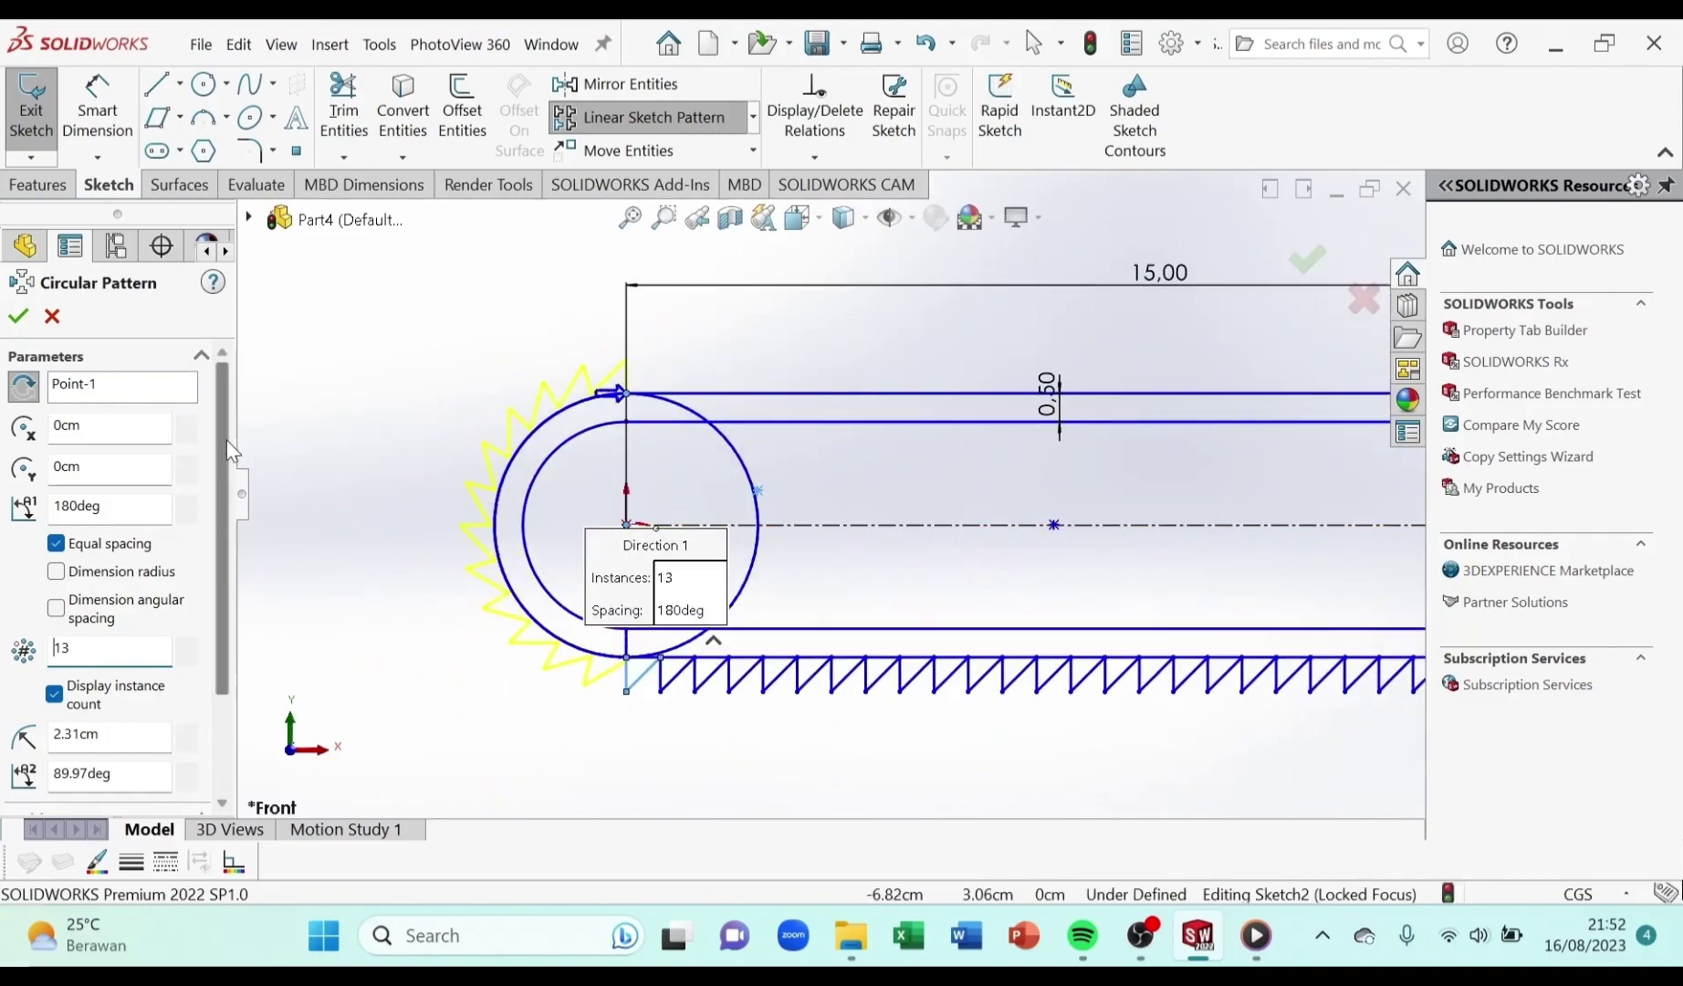
pyautogui.click(19, 316)
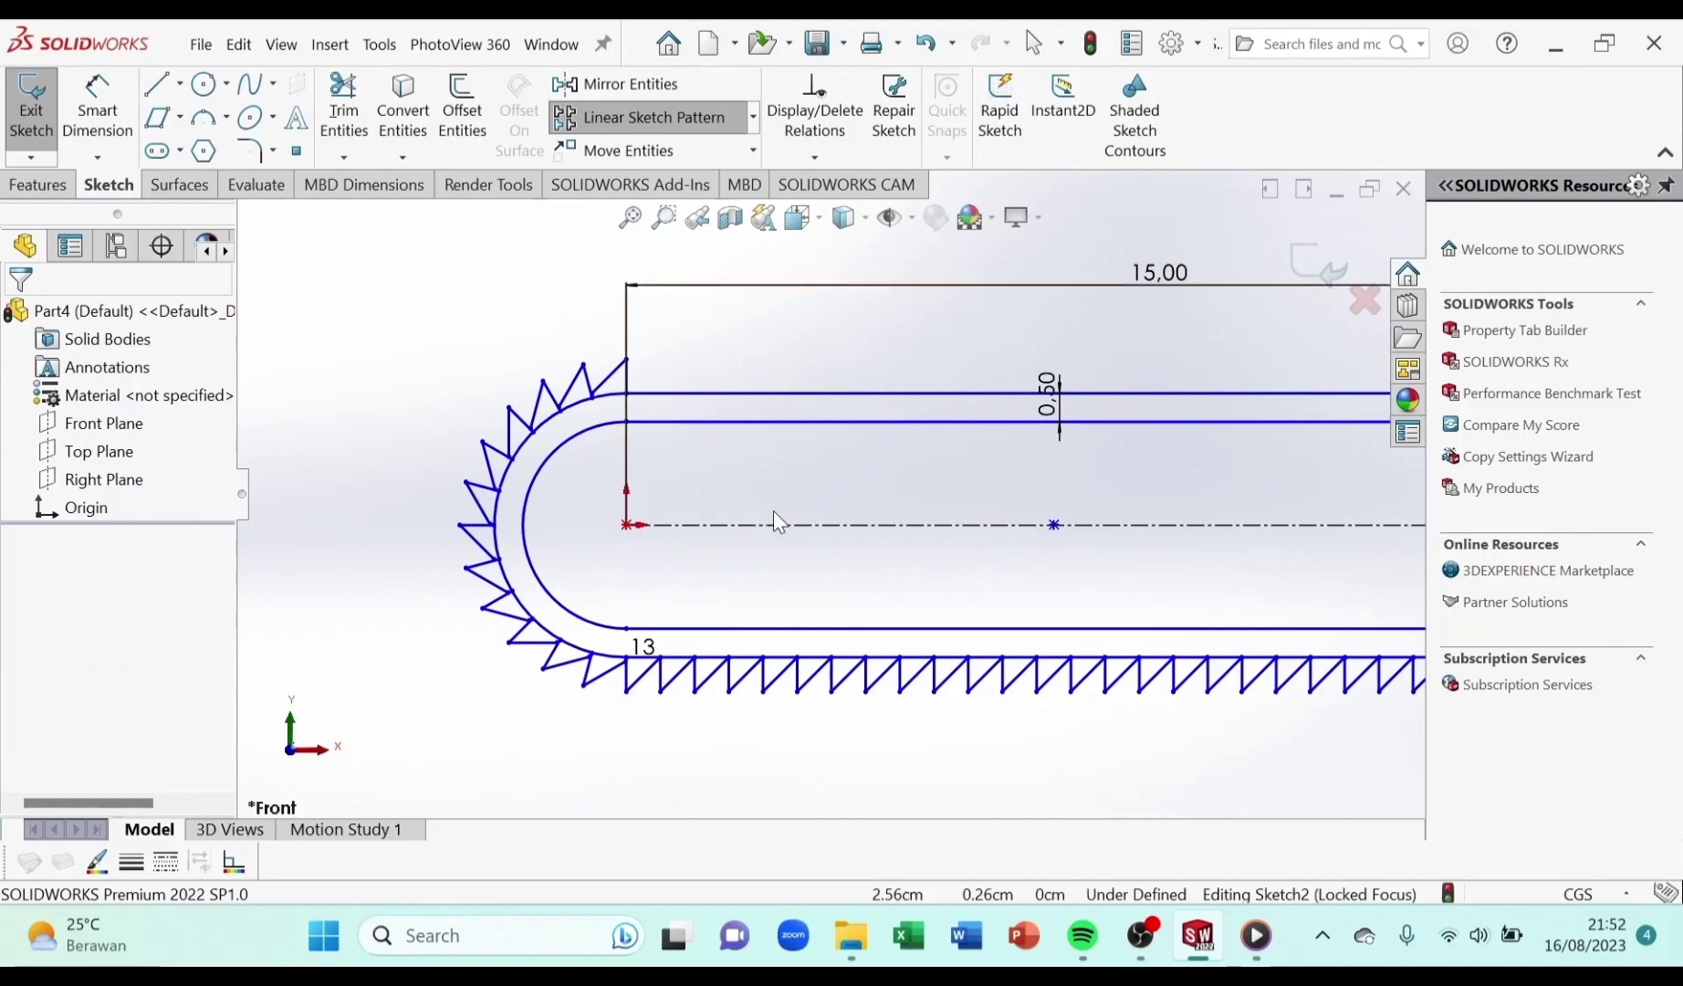
# Start a linear sketch pattern along the bar's upper outer line, using the two lines of the last tooth above the rounded end
pyautogui.scroll(2, 745, 489)
pyautogui.scroll(-2, 1014, 446)
pyautogui.scroll(2, 1014, 446)
pyautogui.scroll(-1, 1015, 445)
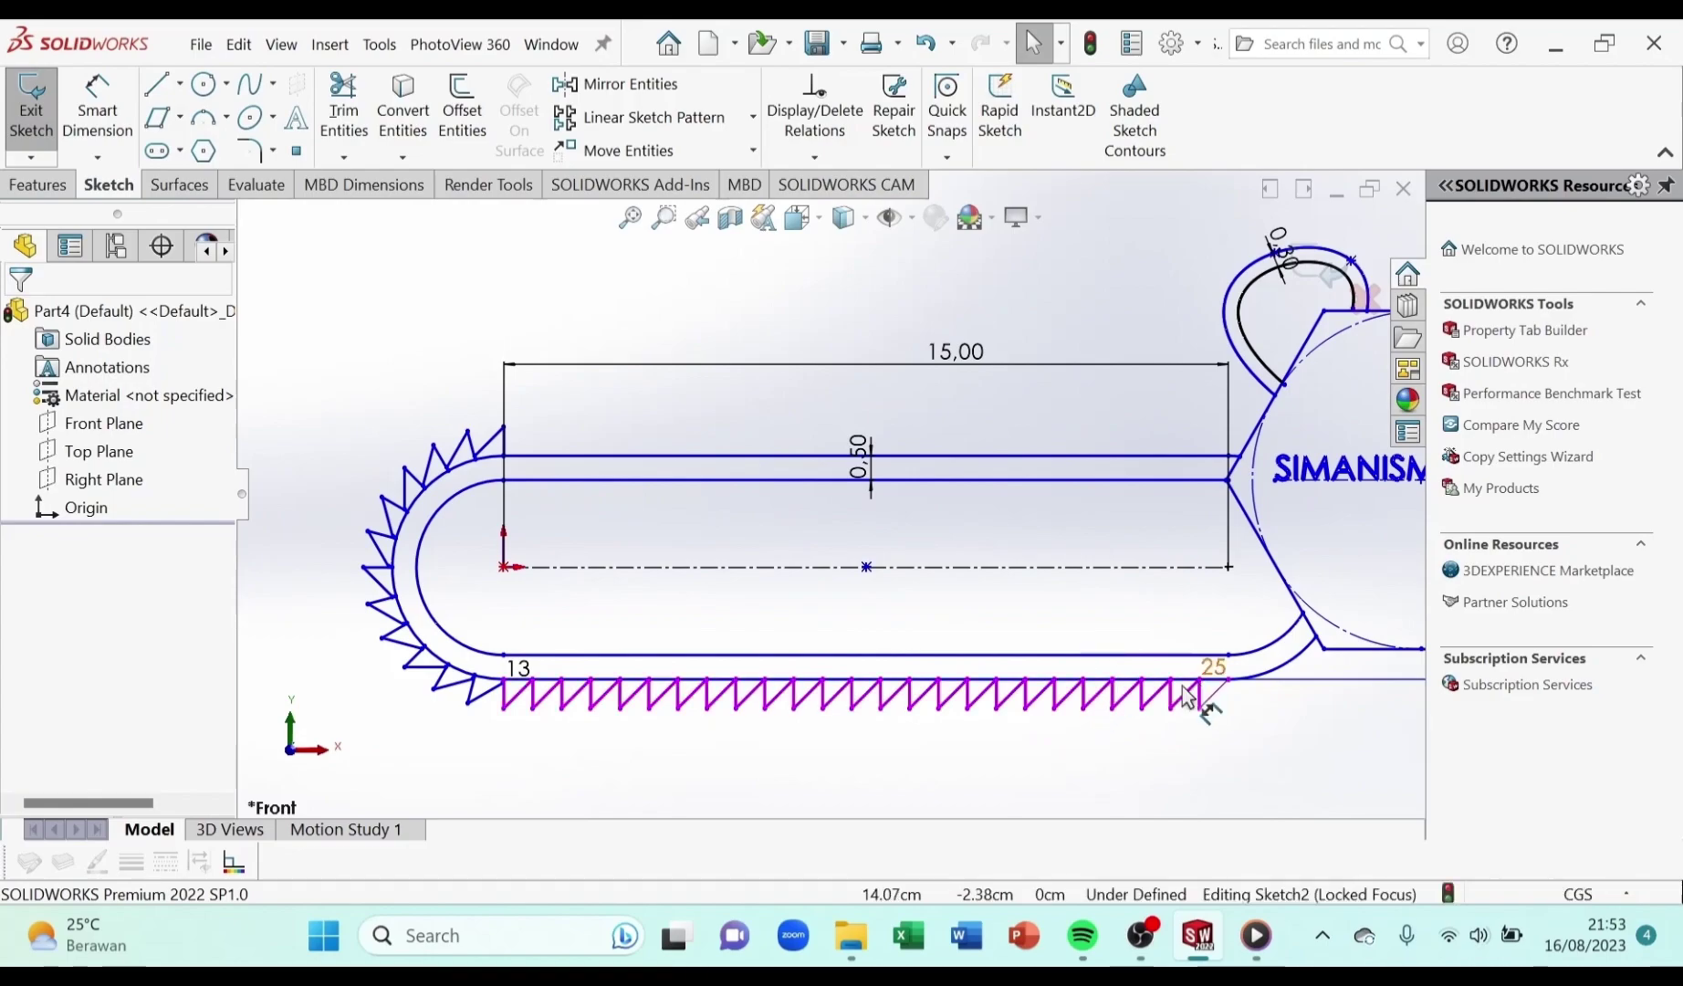
pyautogui.click(724, 119)
pyautogui.rightClick(154, 400)
pyautogui.click(187, 398)
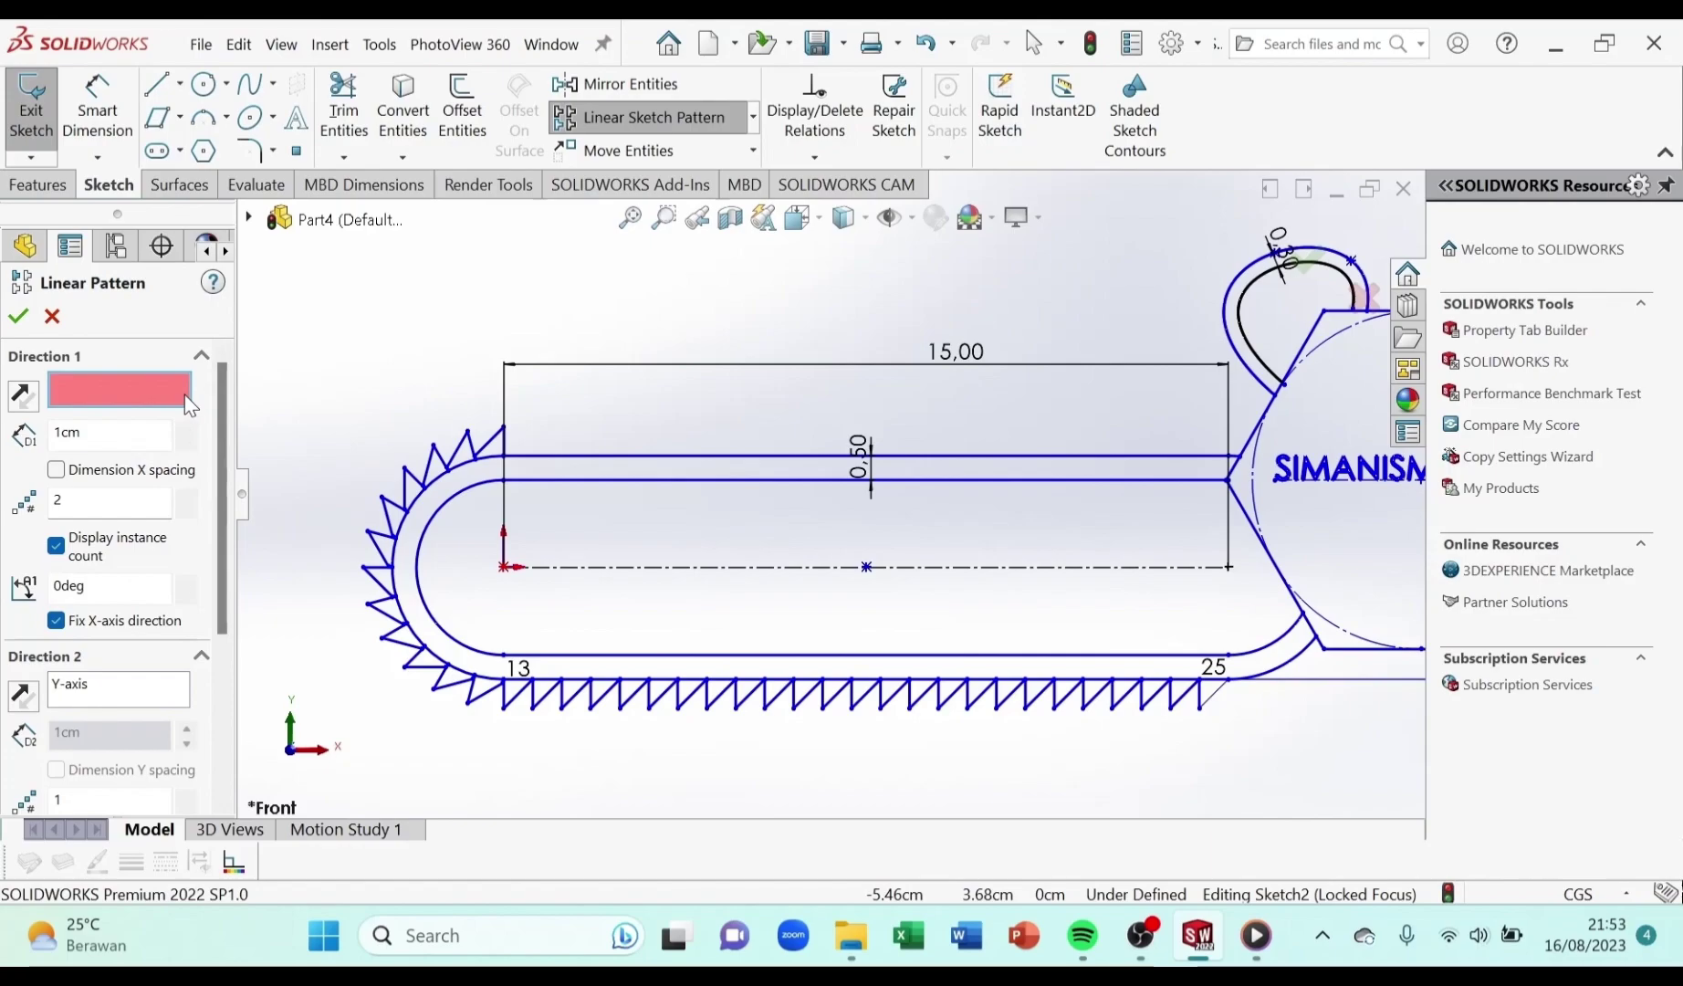
pyautogui.click(708, 455)
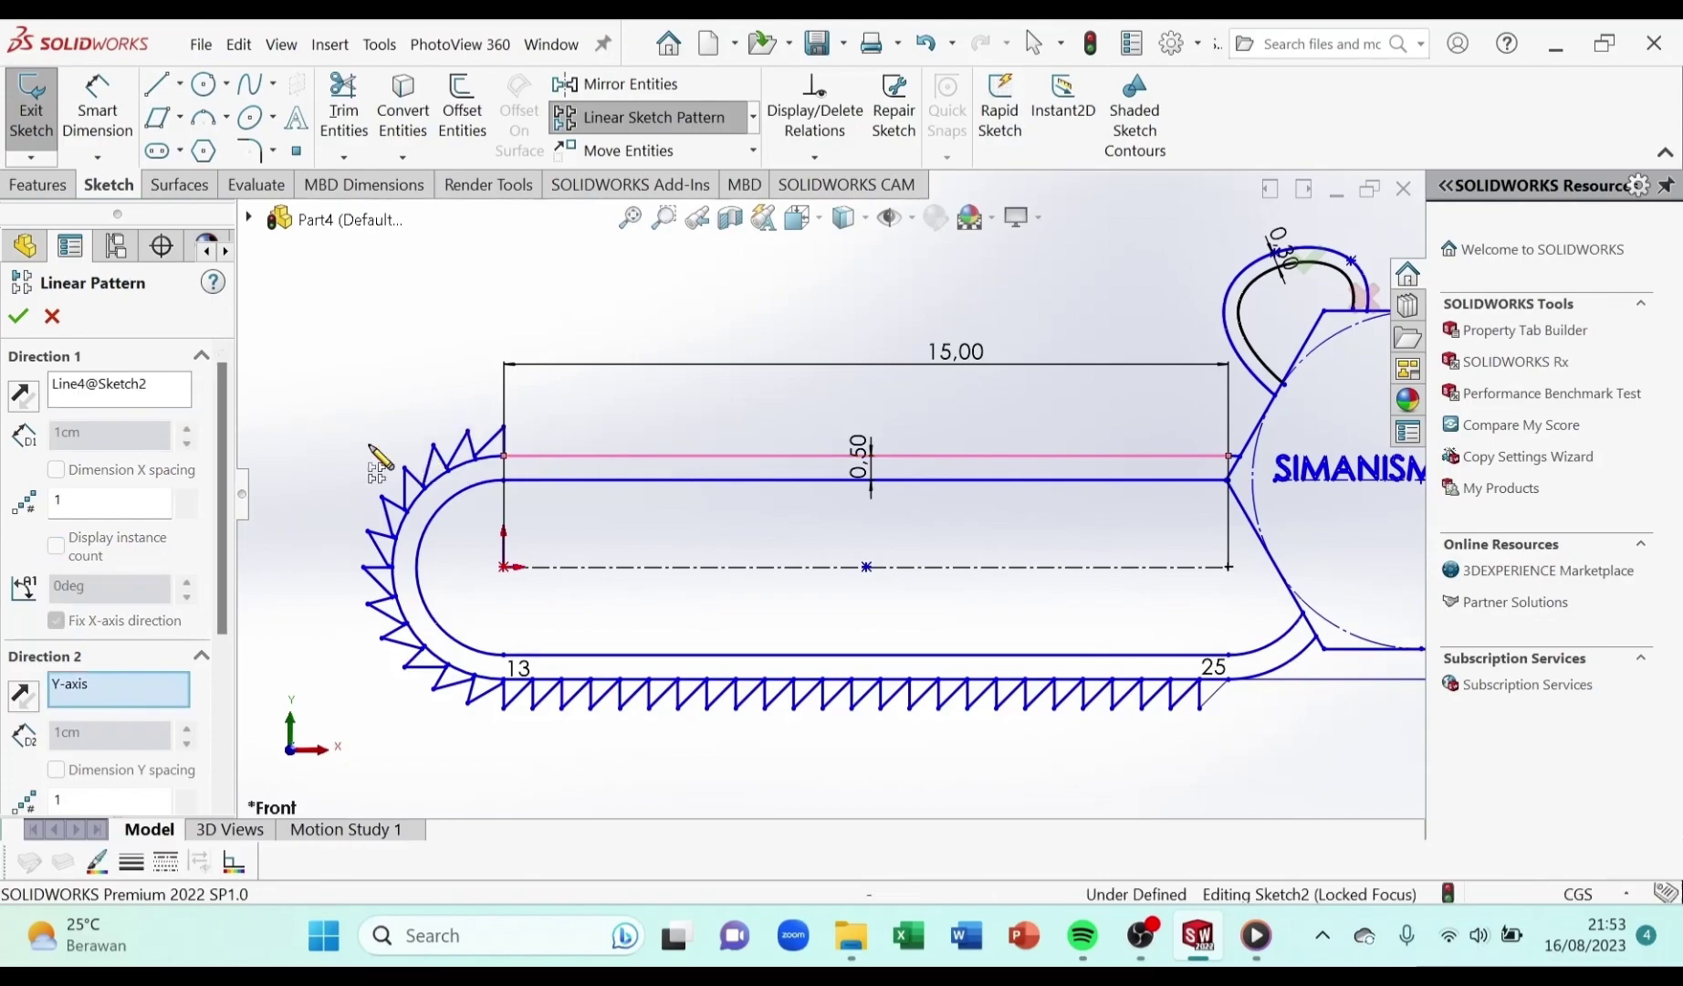
pyautogui.scroll(-3, 226, 484)
pyautogui.click(137, 736)
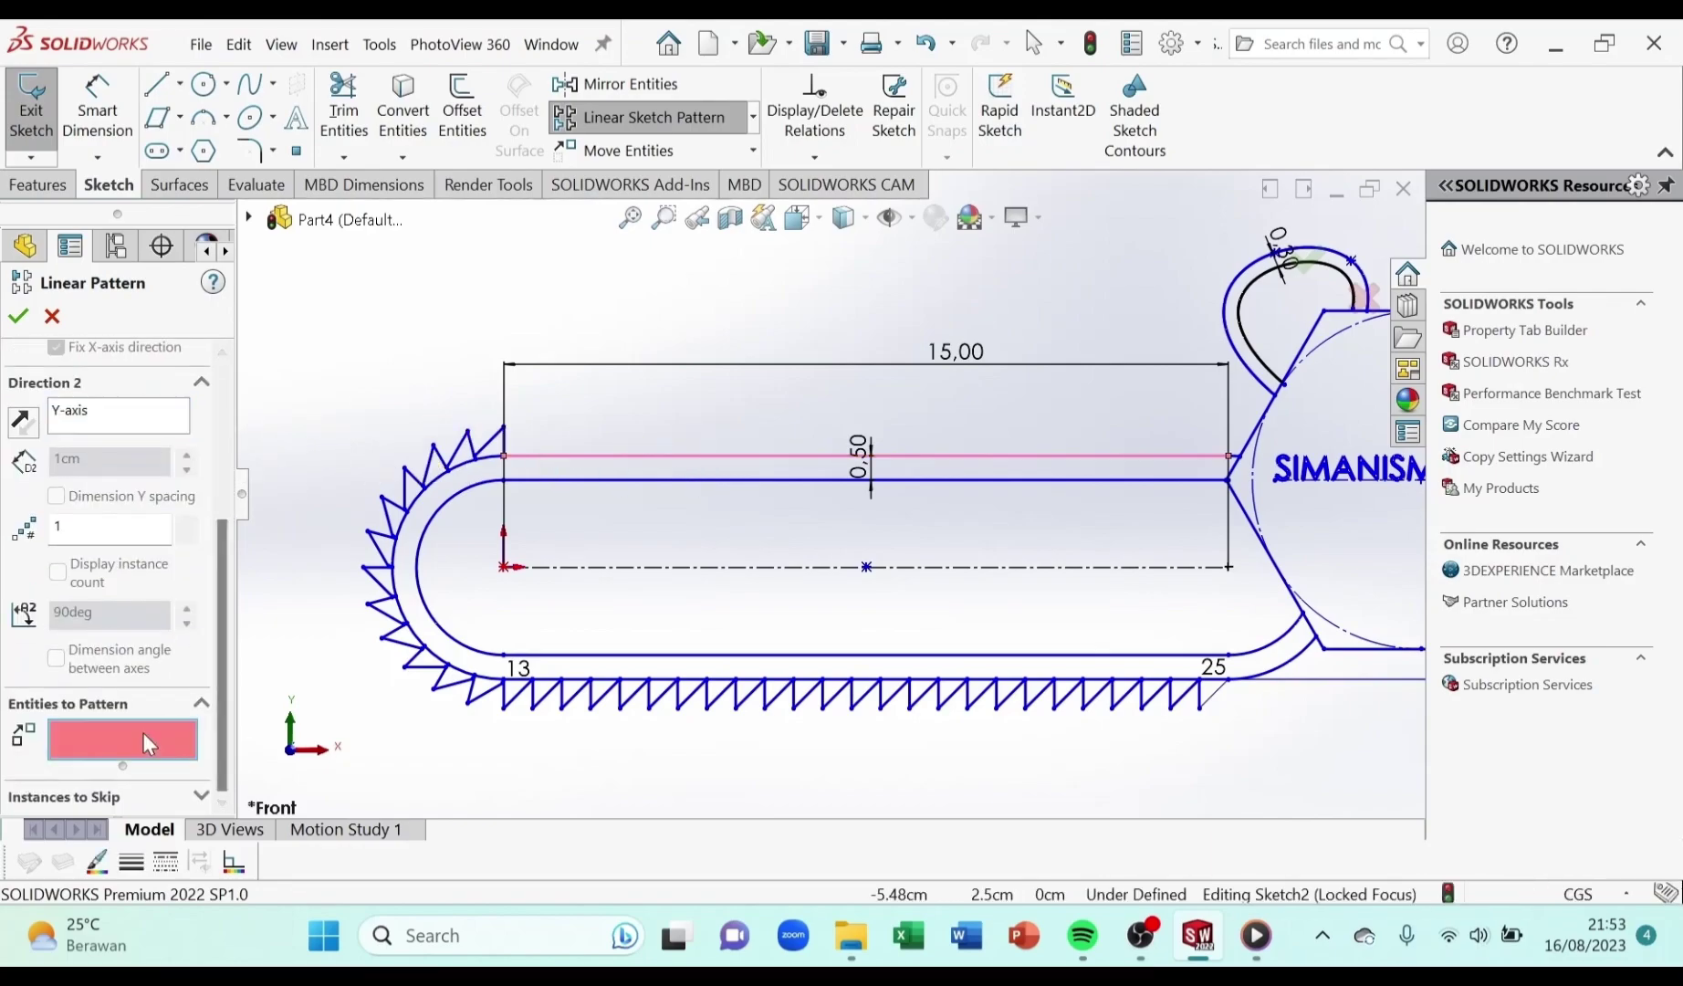
pyautogui.scroll(-3, 559, 475)
pyautogui.scroll(-1, 547, 452)
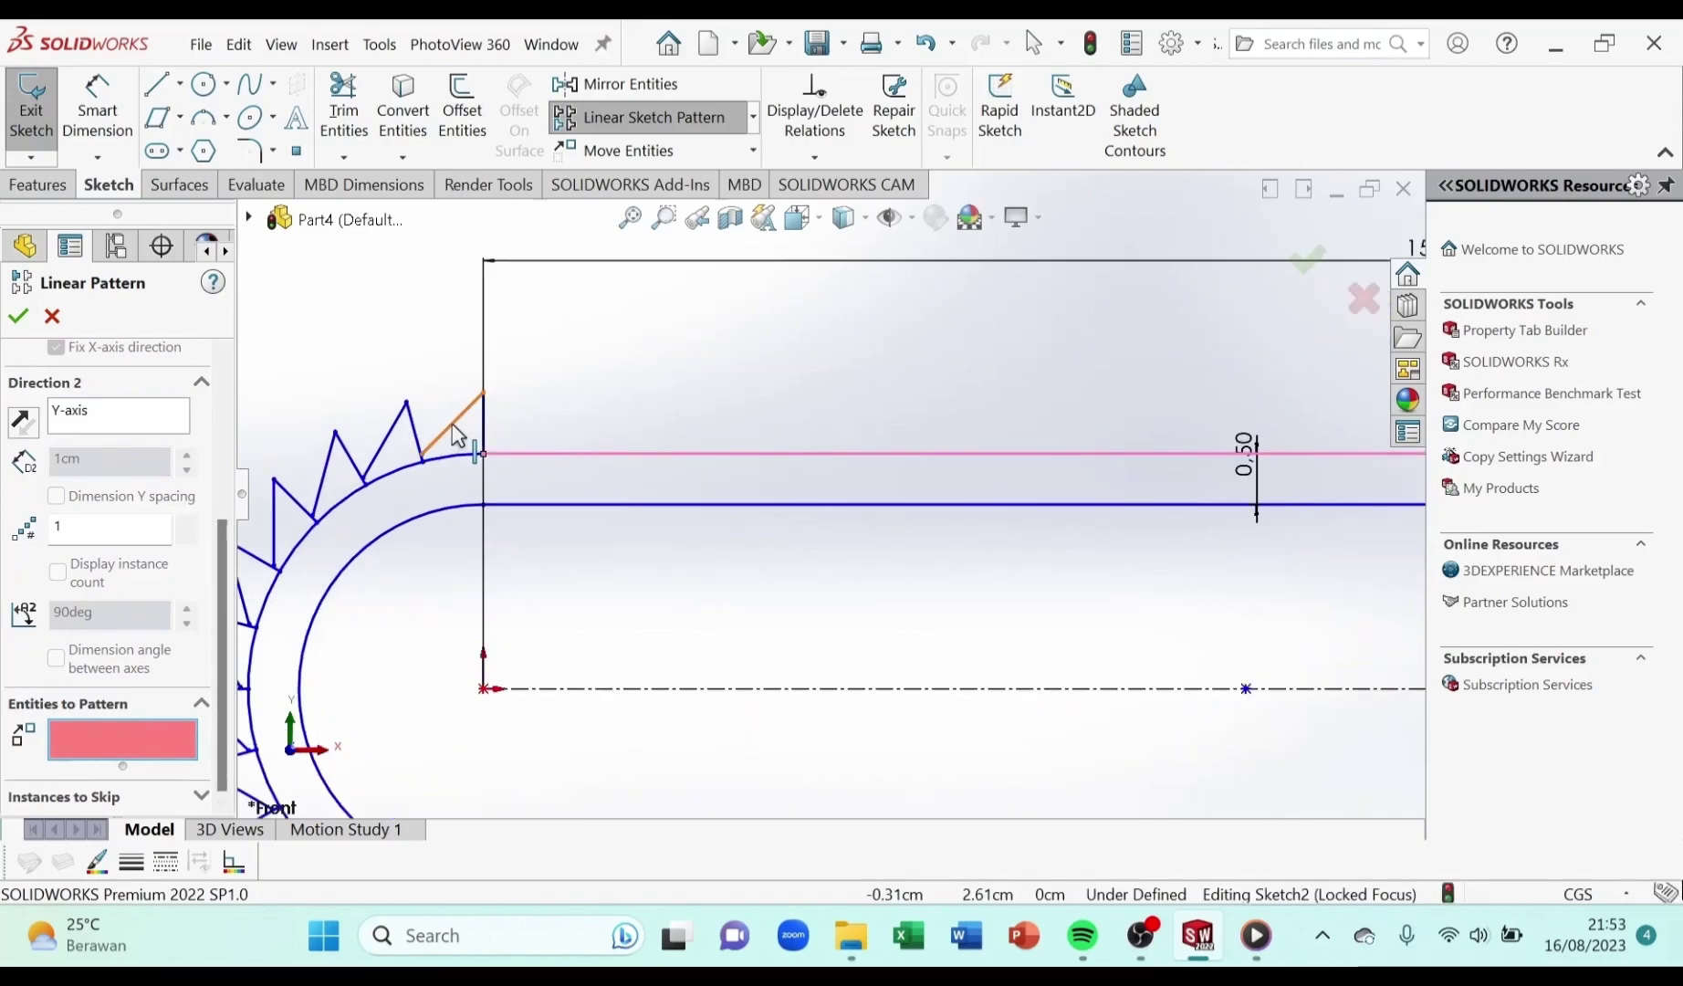
pyautogui.click(458, 436)
pyautogui.click(483, 415)
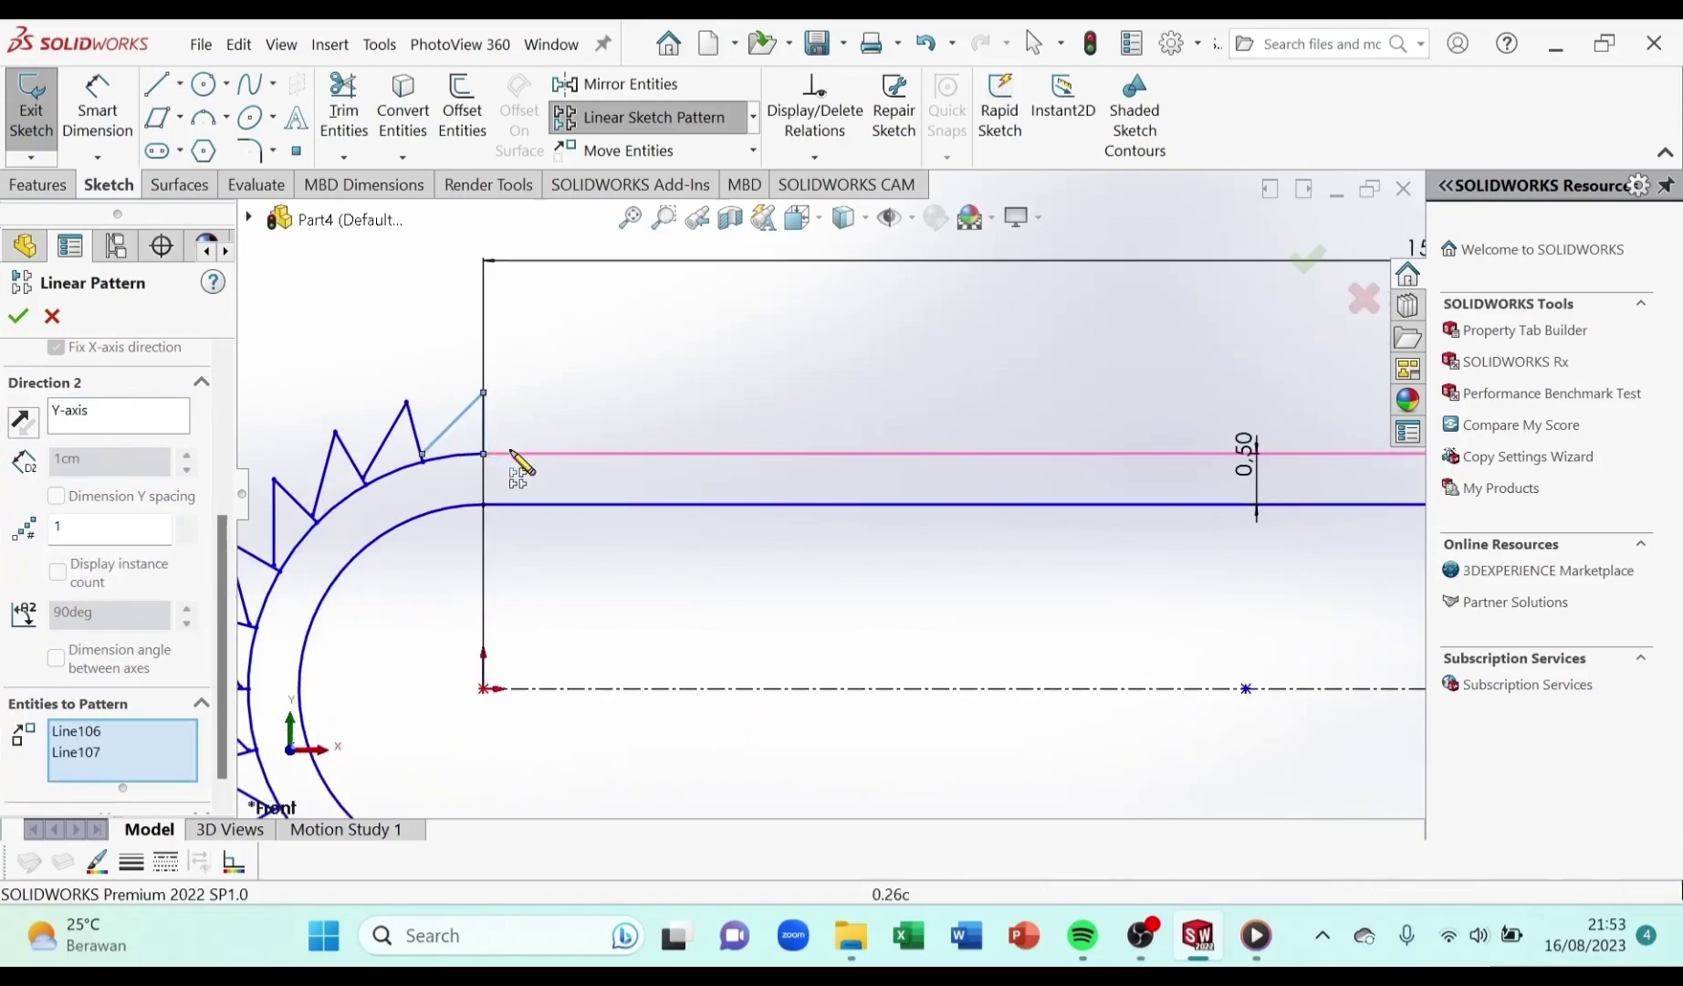
# Set the upper linear tooth pattern to 25 instances with a spacing of 0.6 cm
pyautogui.scroll(3, 221, 556)
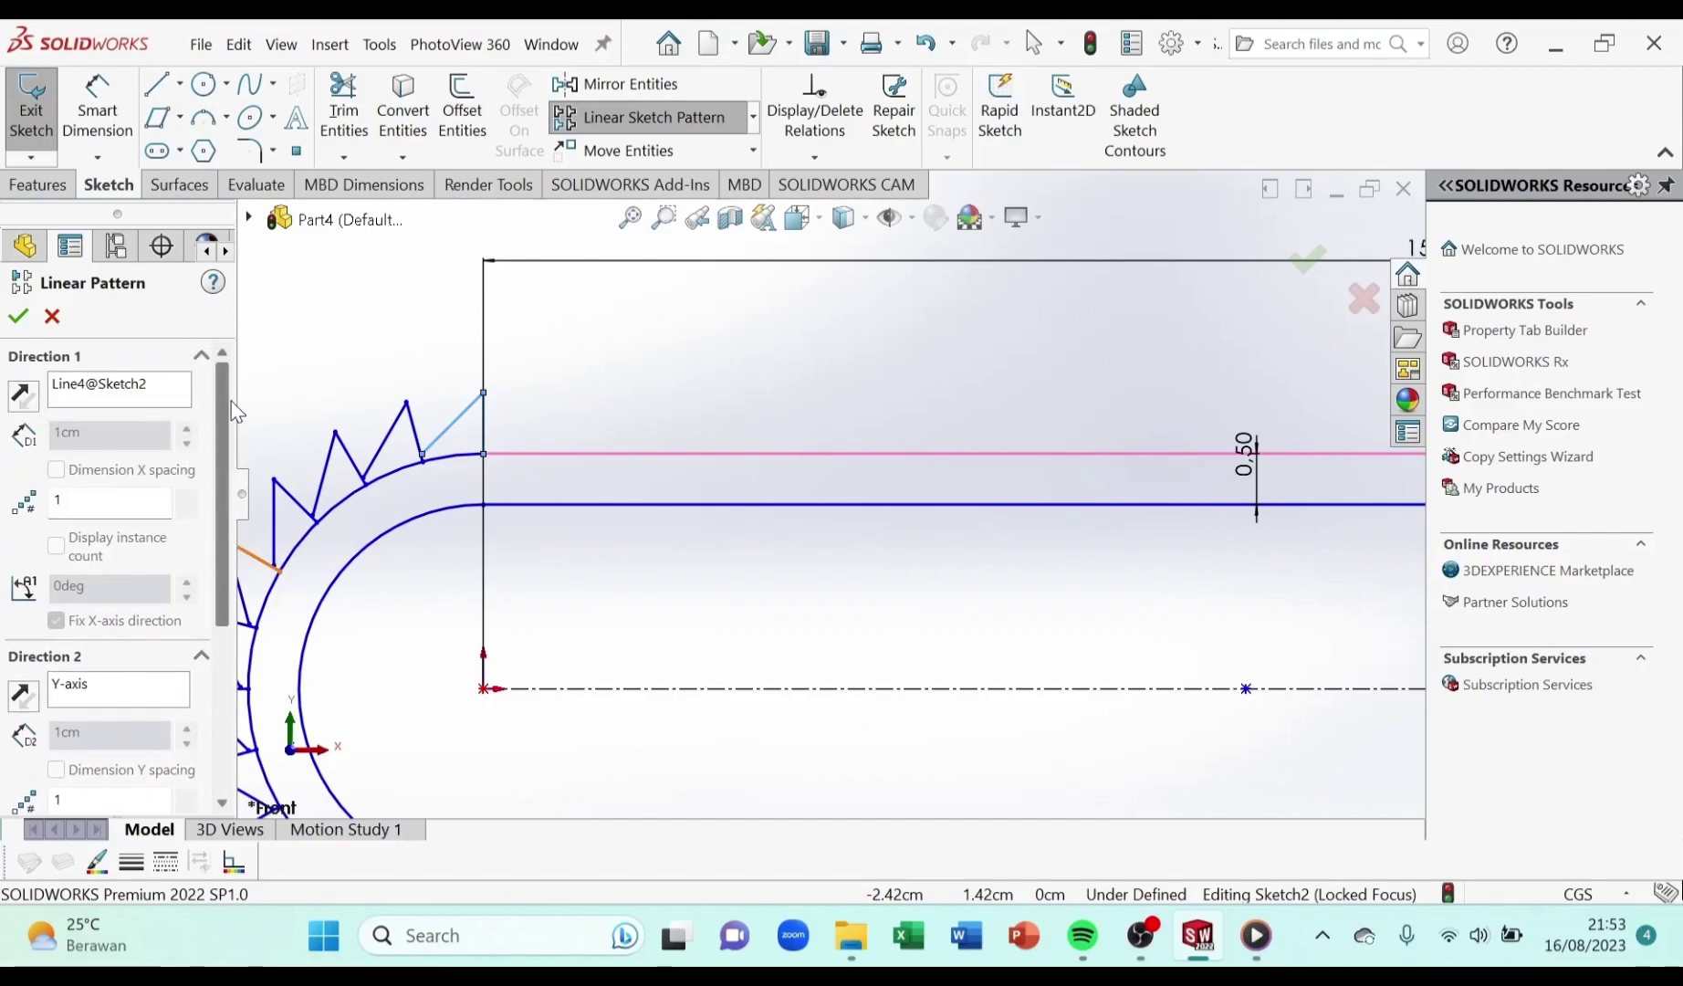
pyautogui.moveTo(129, 493); pyautogui.dragTo(41, 493)
pyautogui.write('2')
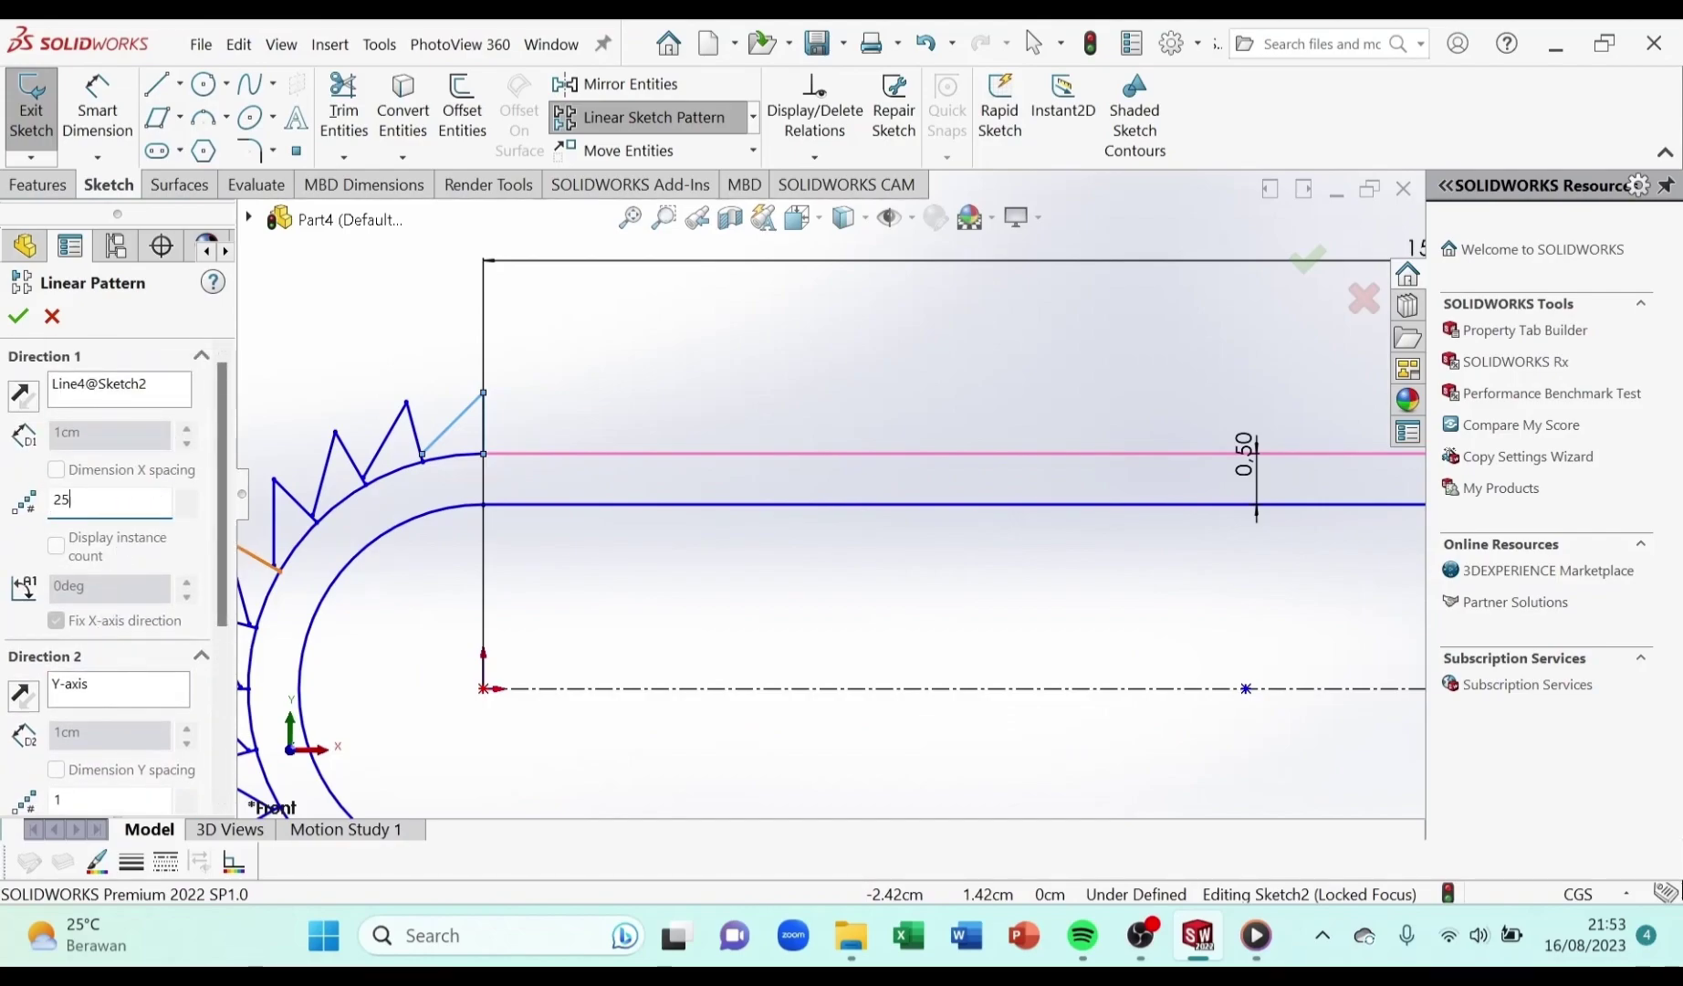
pyautogui.write('5')
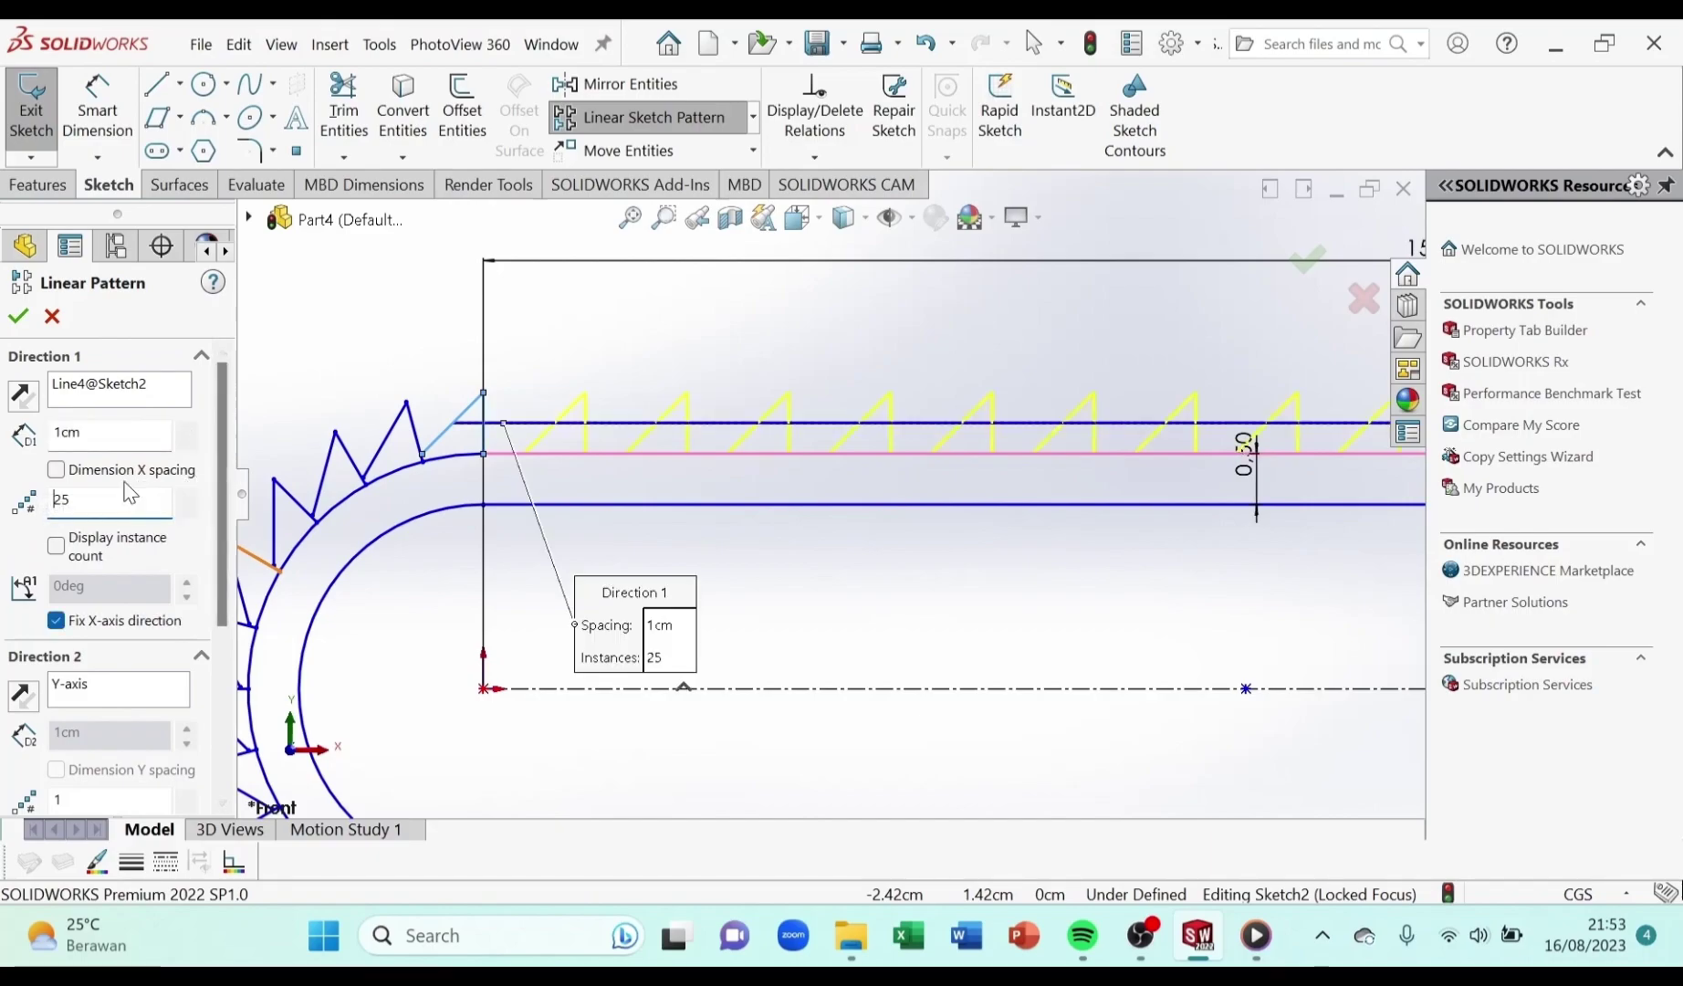
pyautogui.moveTo(114, 433); pyautogui.dragTo(23, 444)
pyautogui.write('0.6')
pyautogui.press('Return')
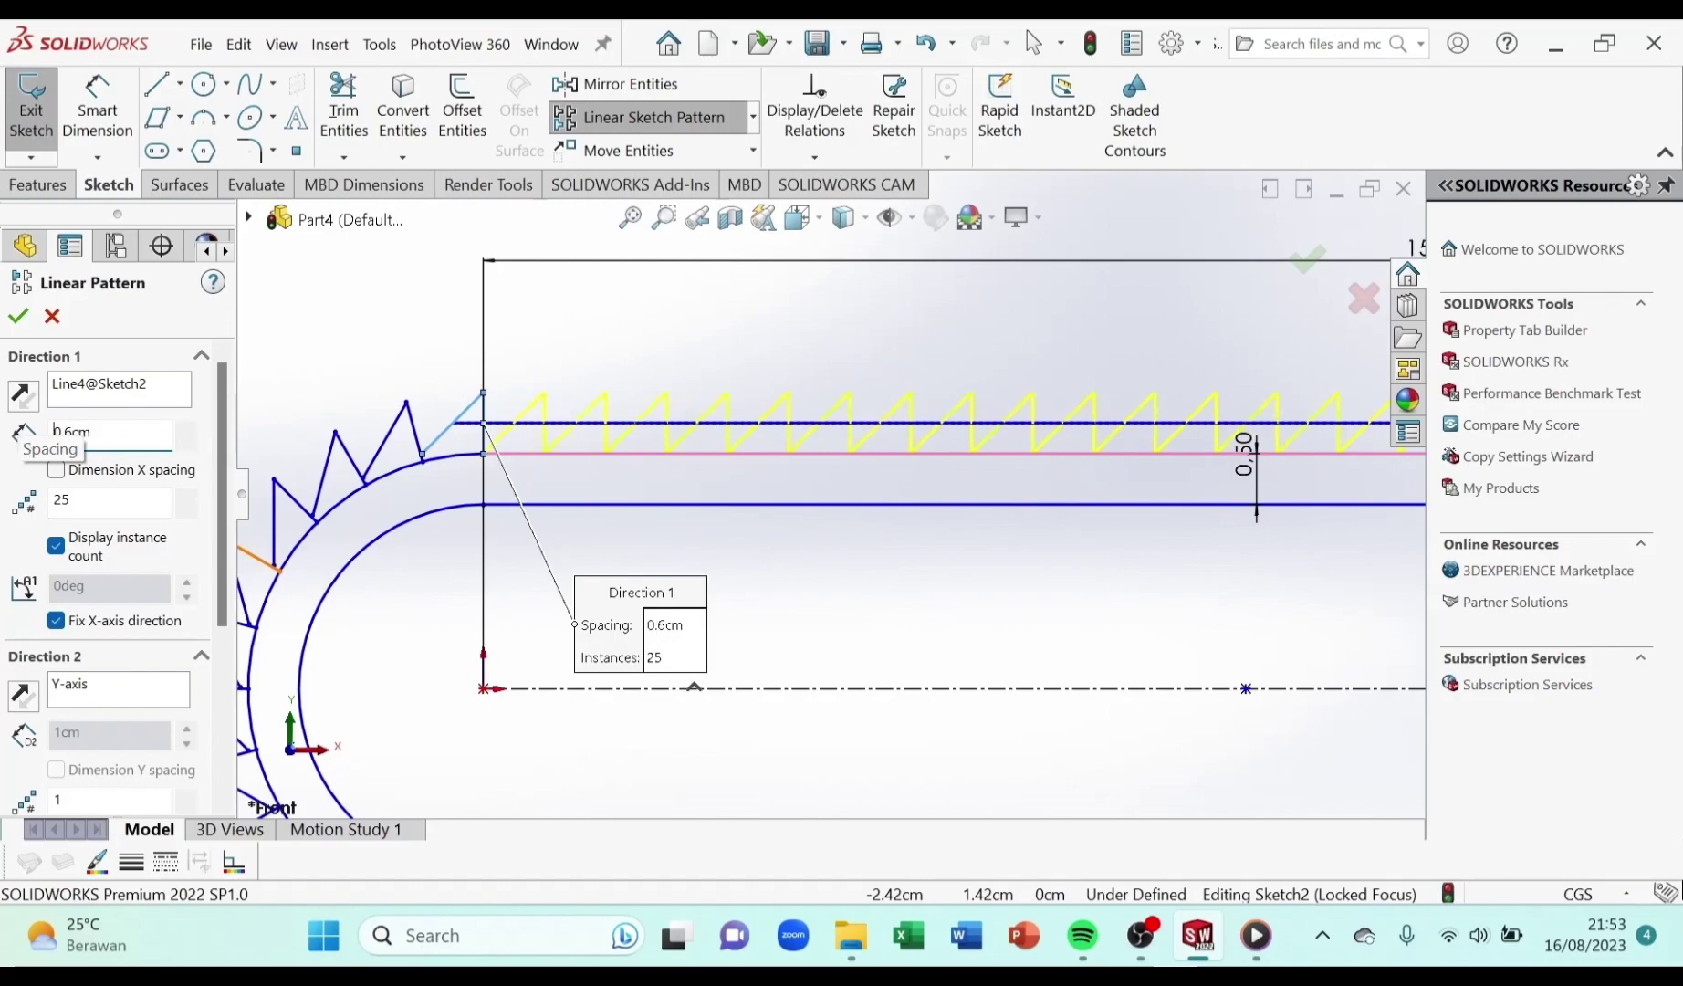
# Compare 26 and 27 instances for the upper tooth pattern, settle on 27, and confirm it
pyautogui.scroll(3, 1251, 493)
pyautogui.scroll(3, 1273, 508)
pyautogui.moveTo(80, 501); pyautogui.dragTo(0, 506)
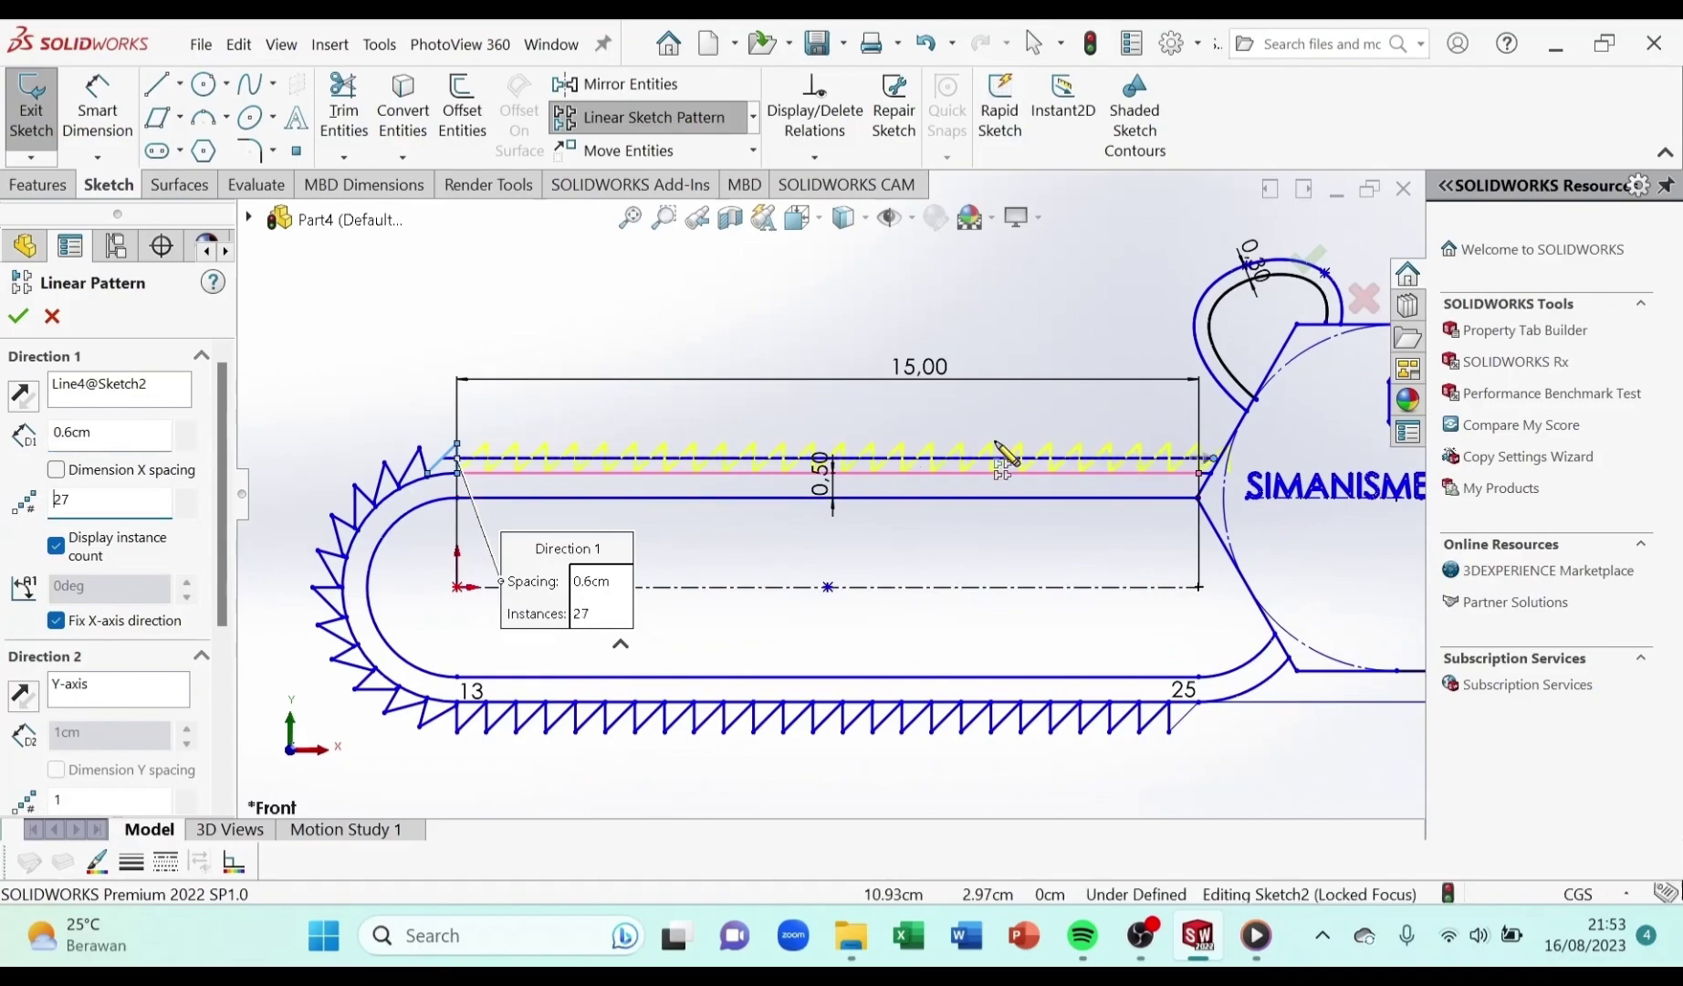
pyautogui.moveTo(139, 501); pyautogui.dragTo(1, 504)
pyautogui.write('2')
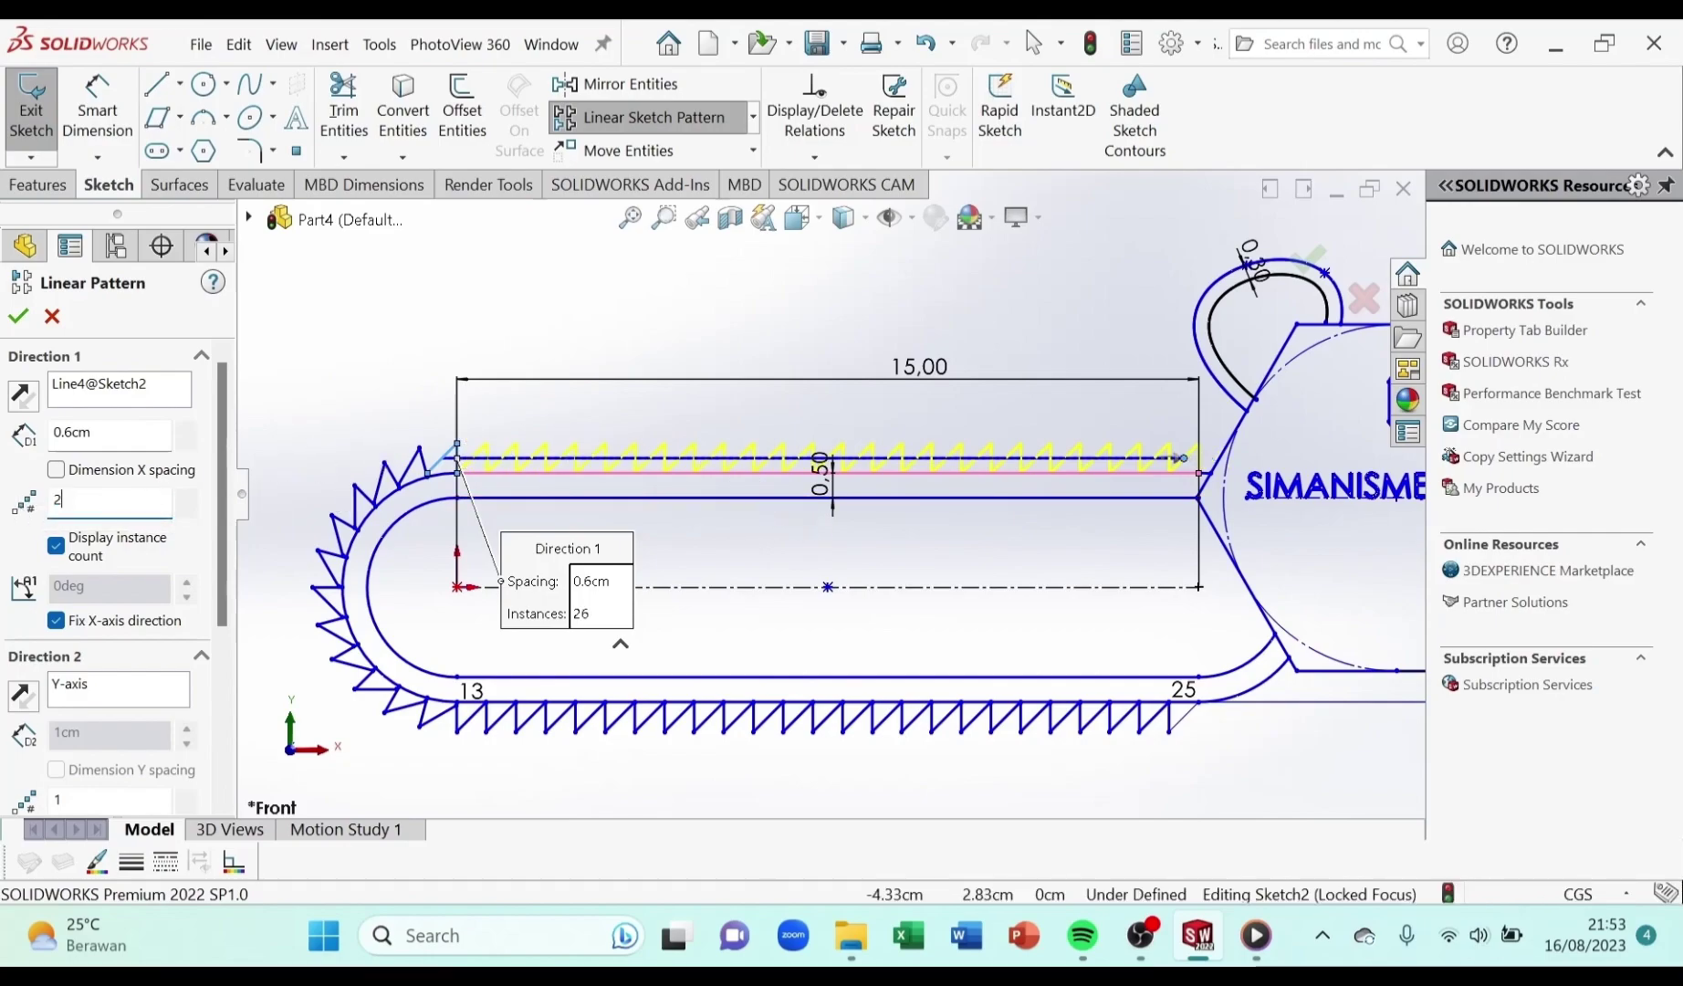
pyautogui.write('7')
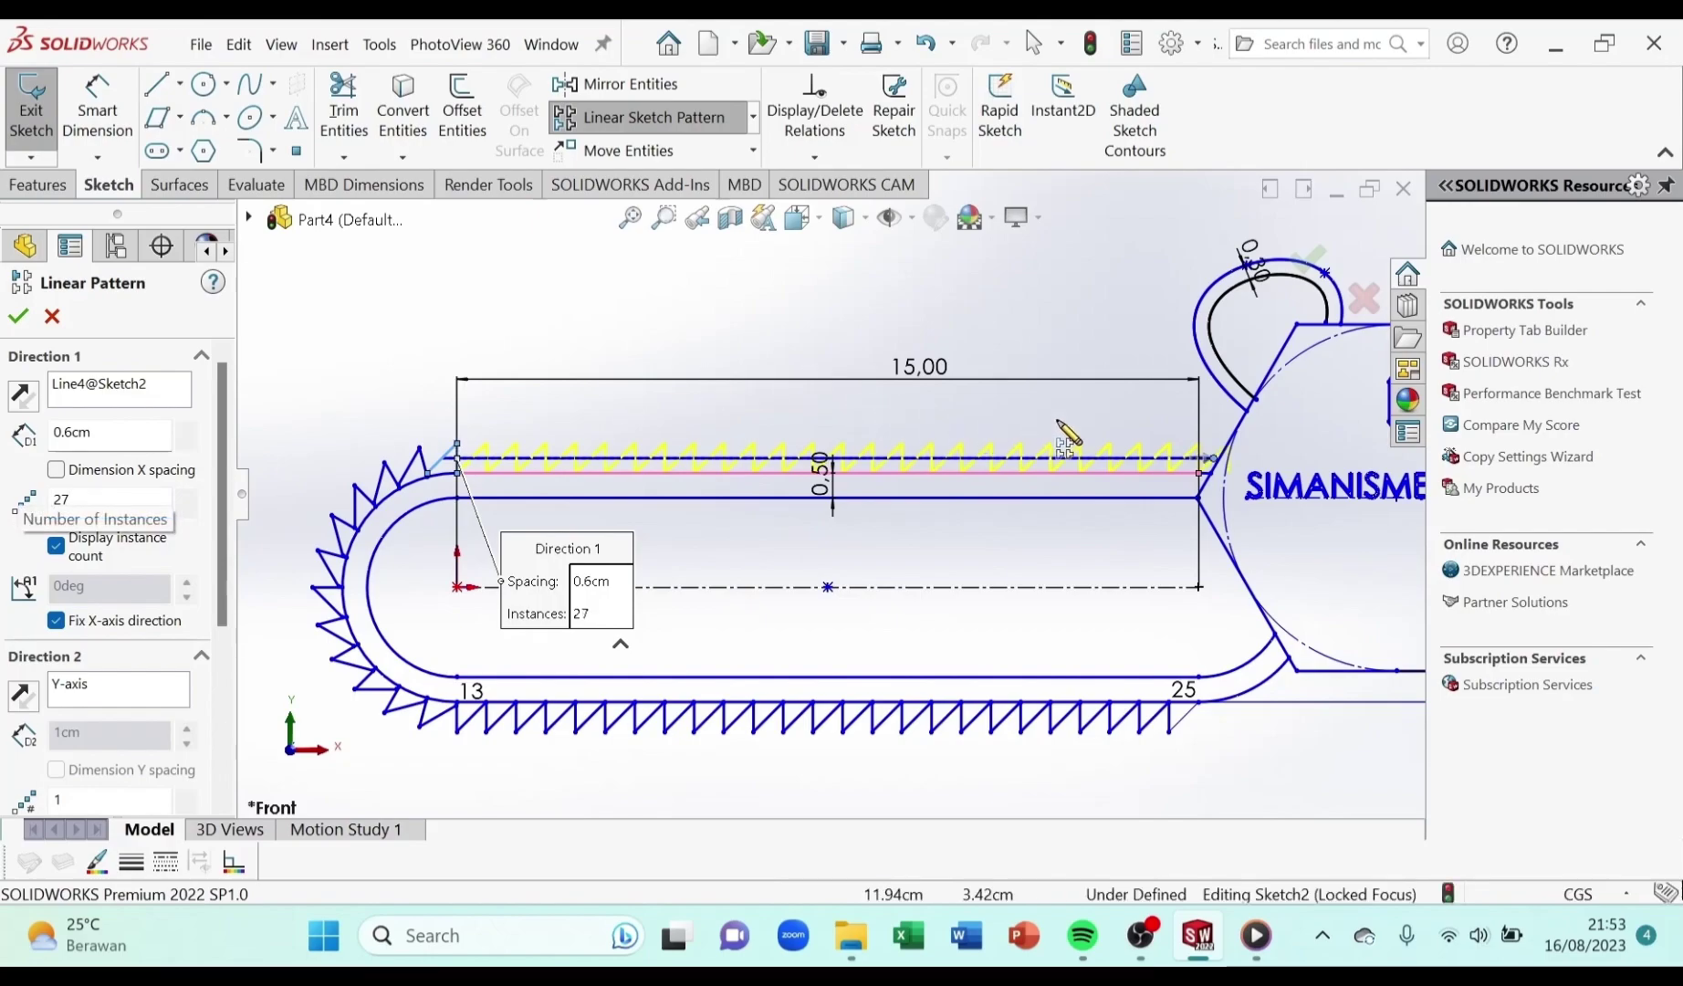
pyautogui.scroll(3, 1214, 581)
pyautogui.scroll(-5, 1023, 485)
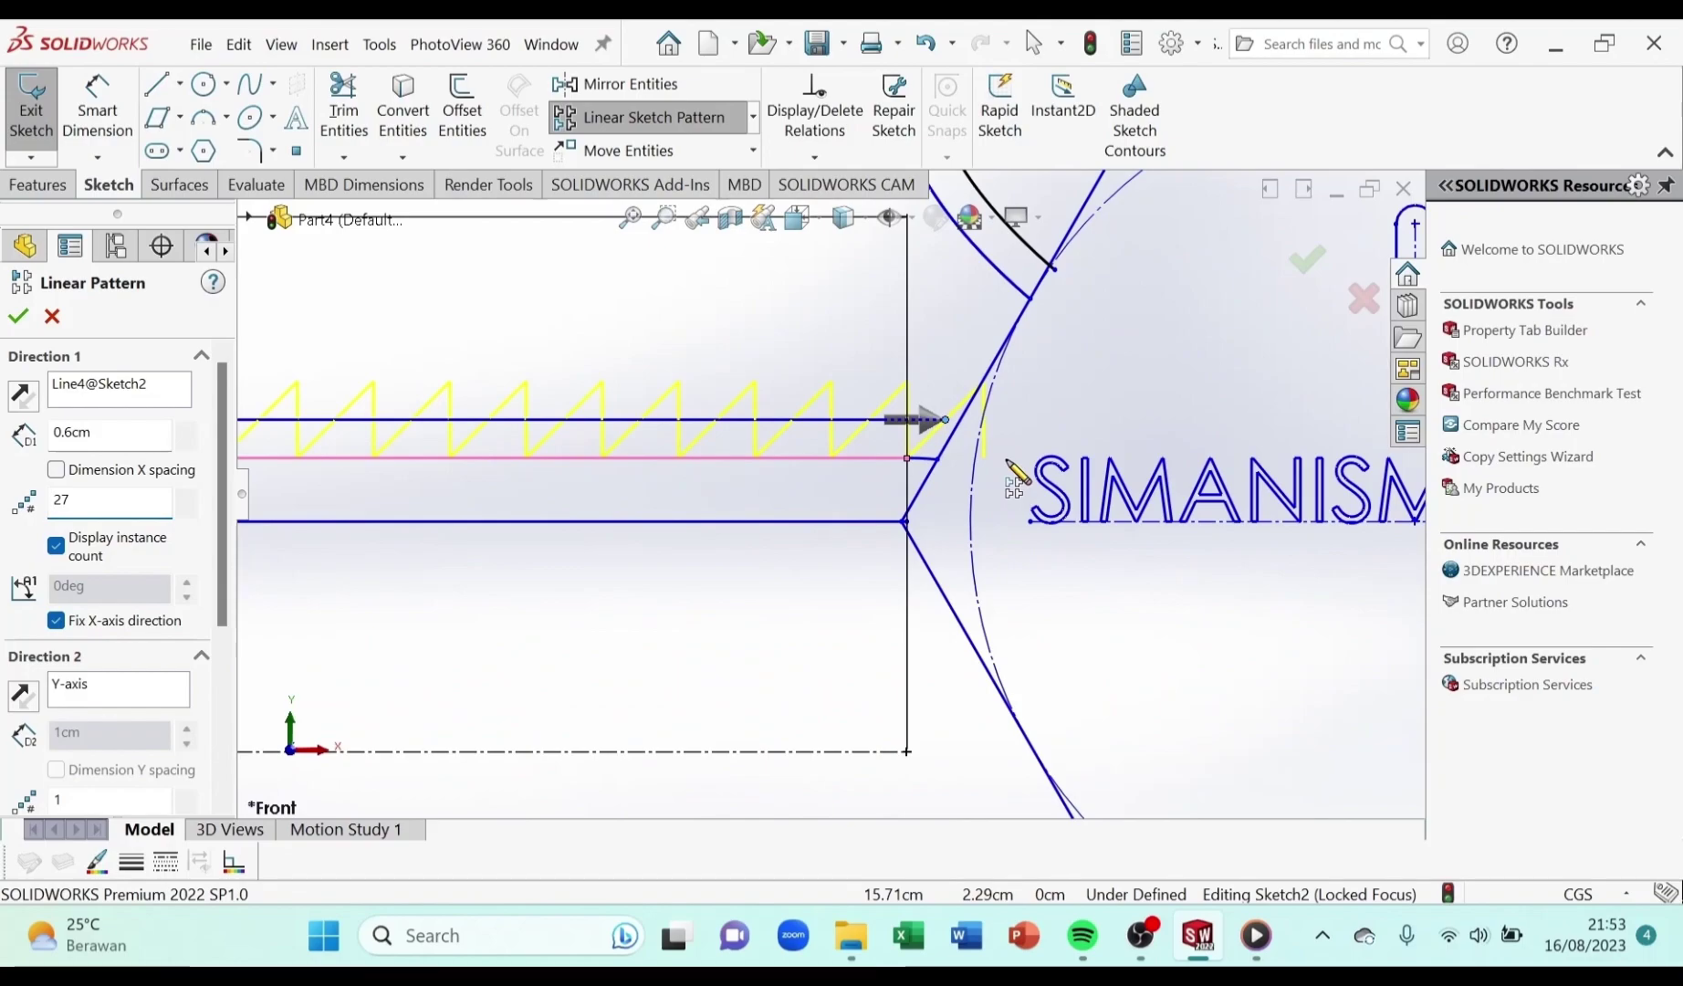
pyautogui.scroll(-3, 1016, 475)
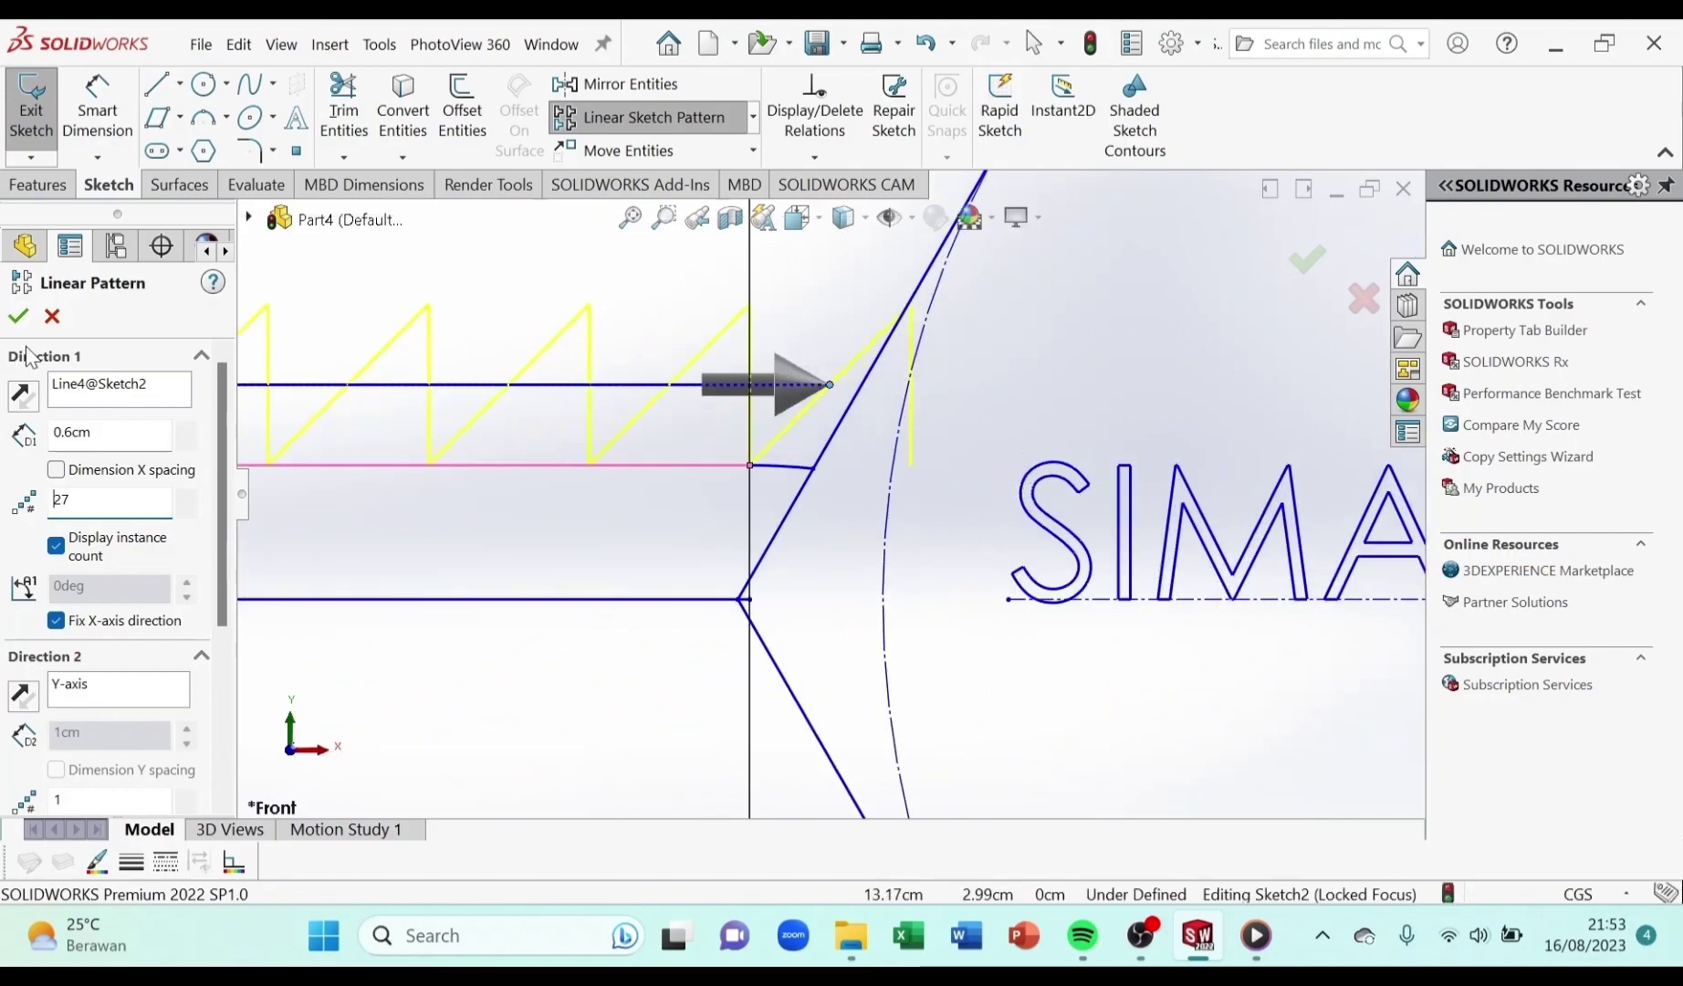
pyautogui.click(18, 316)
# Trim away the last upper tooth's vertical line where it lies inside the hexagonal head
pyautogui.scroll(3, 873, 422)
pyautogui.scroll(-4, 874, 422)
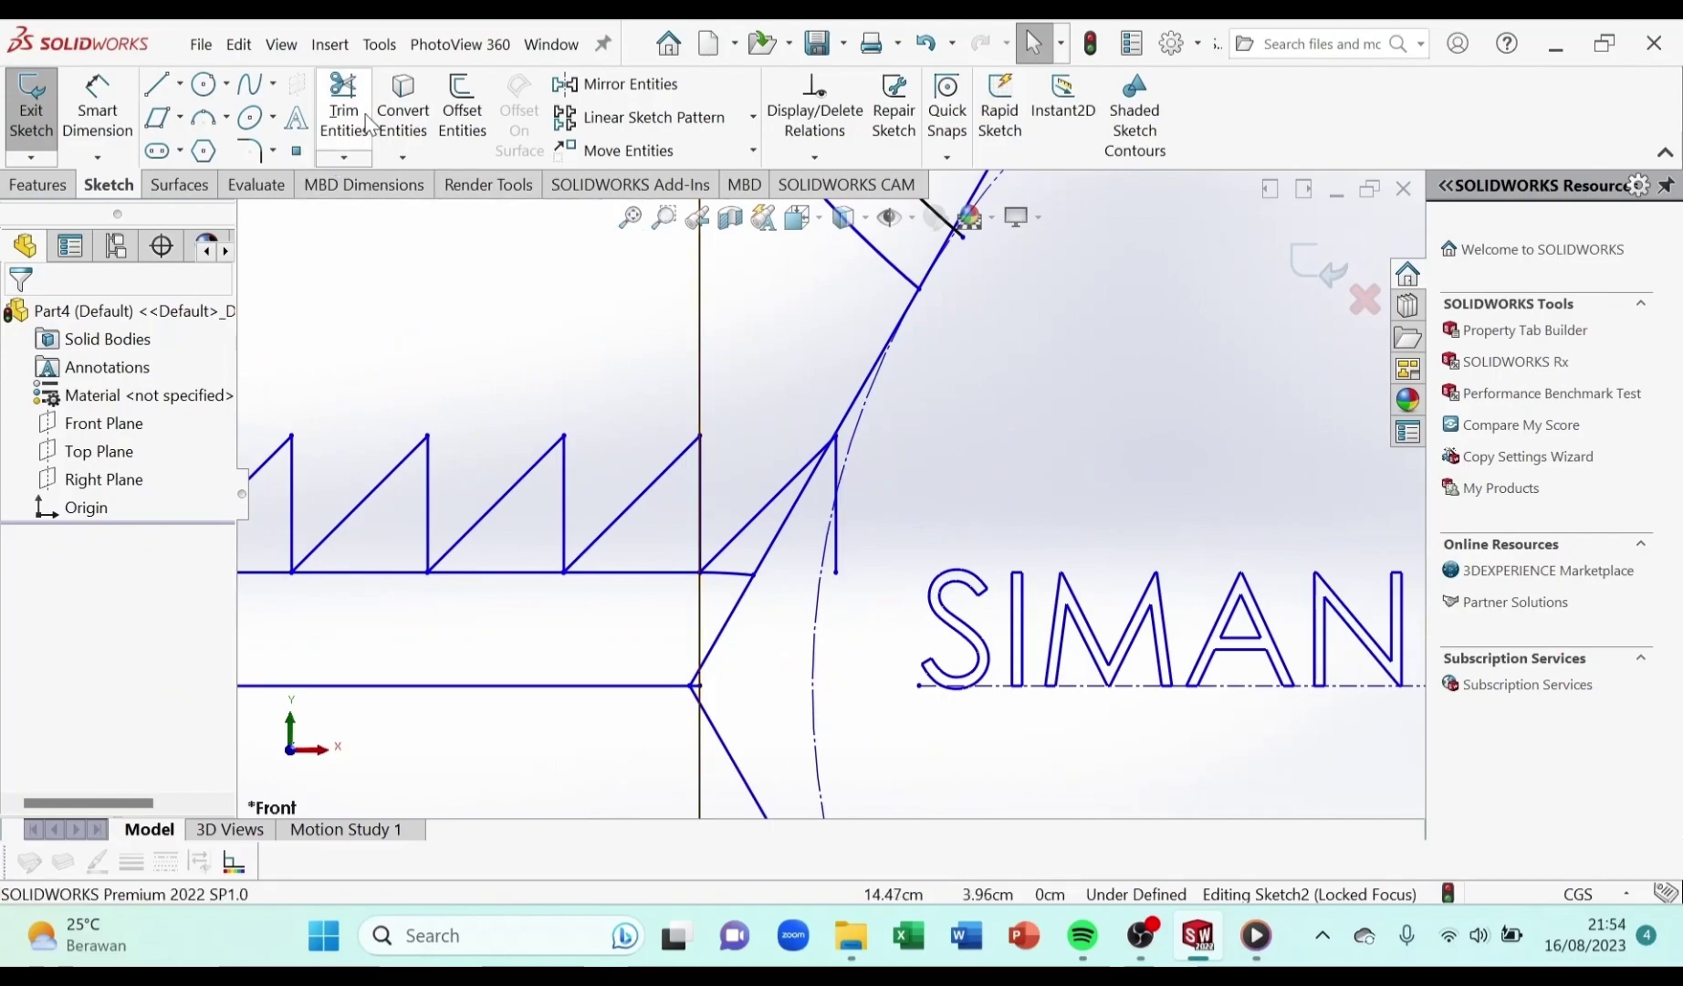
pyautogui.click(352, 132)
pyautogui.scroll(-3, 811, 529)
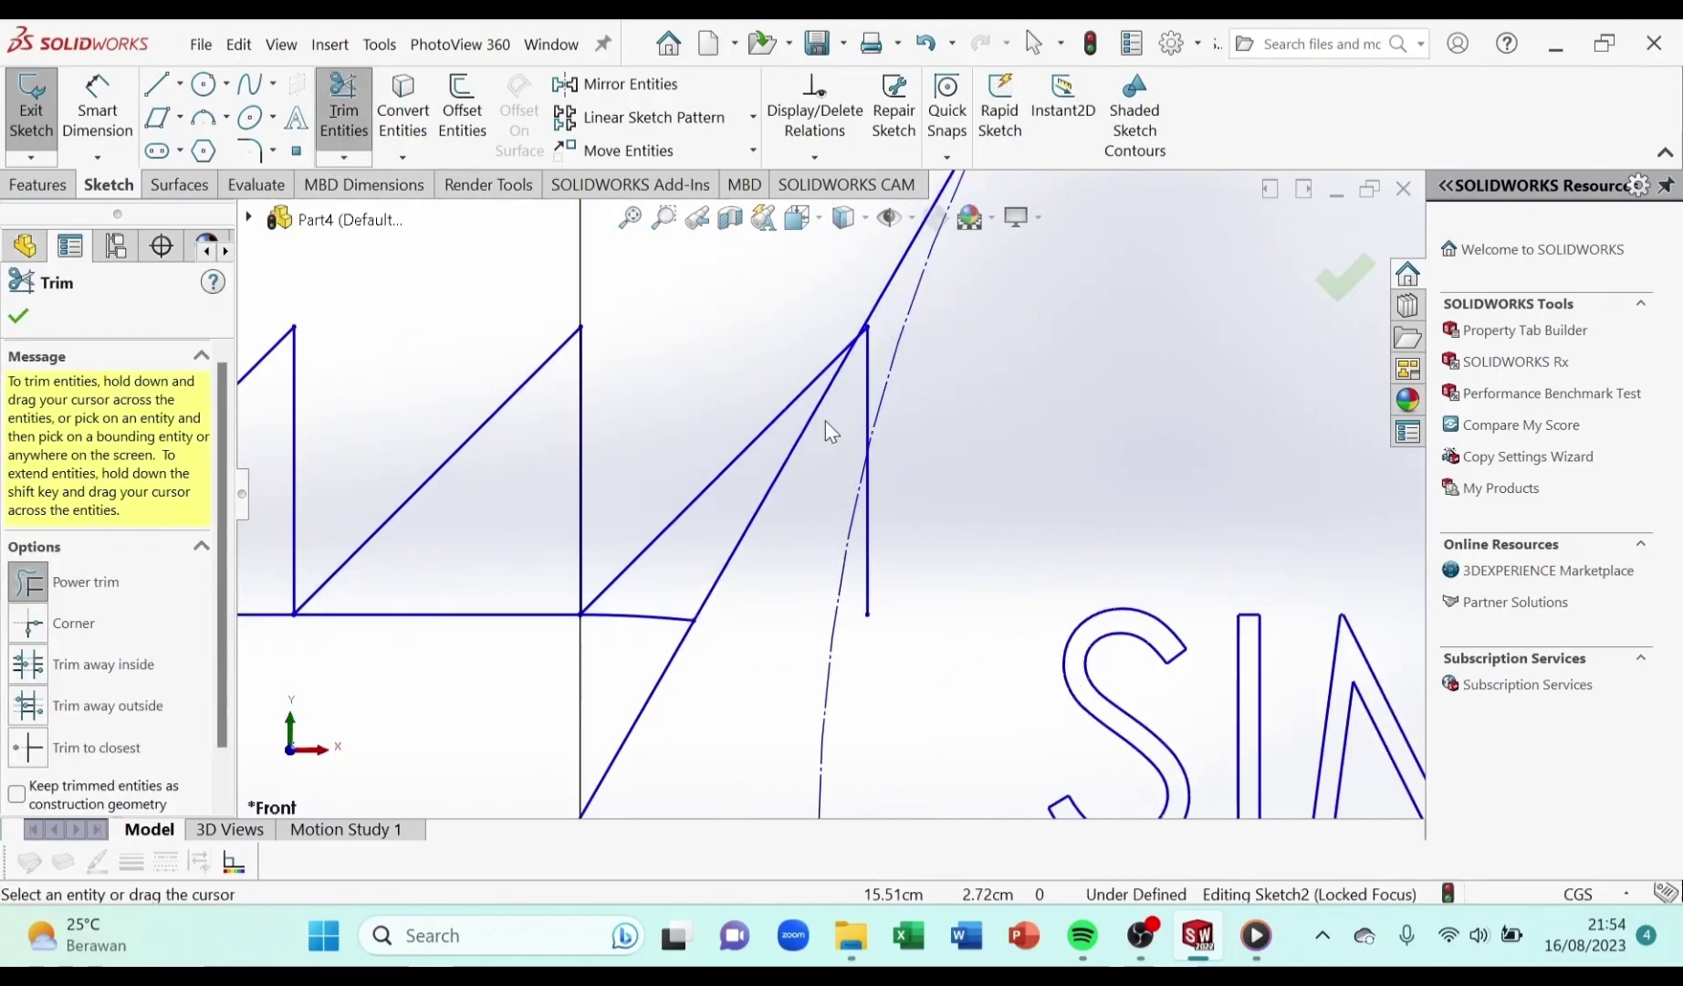
pyautogui.scroll(-3, 858, 456)
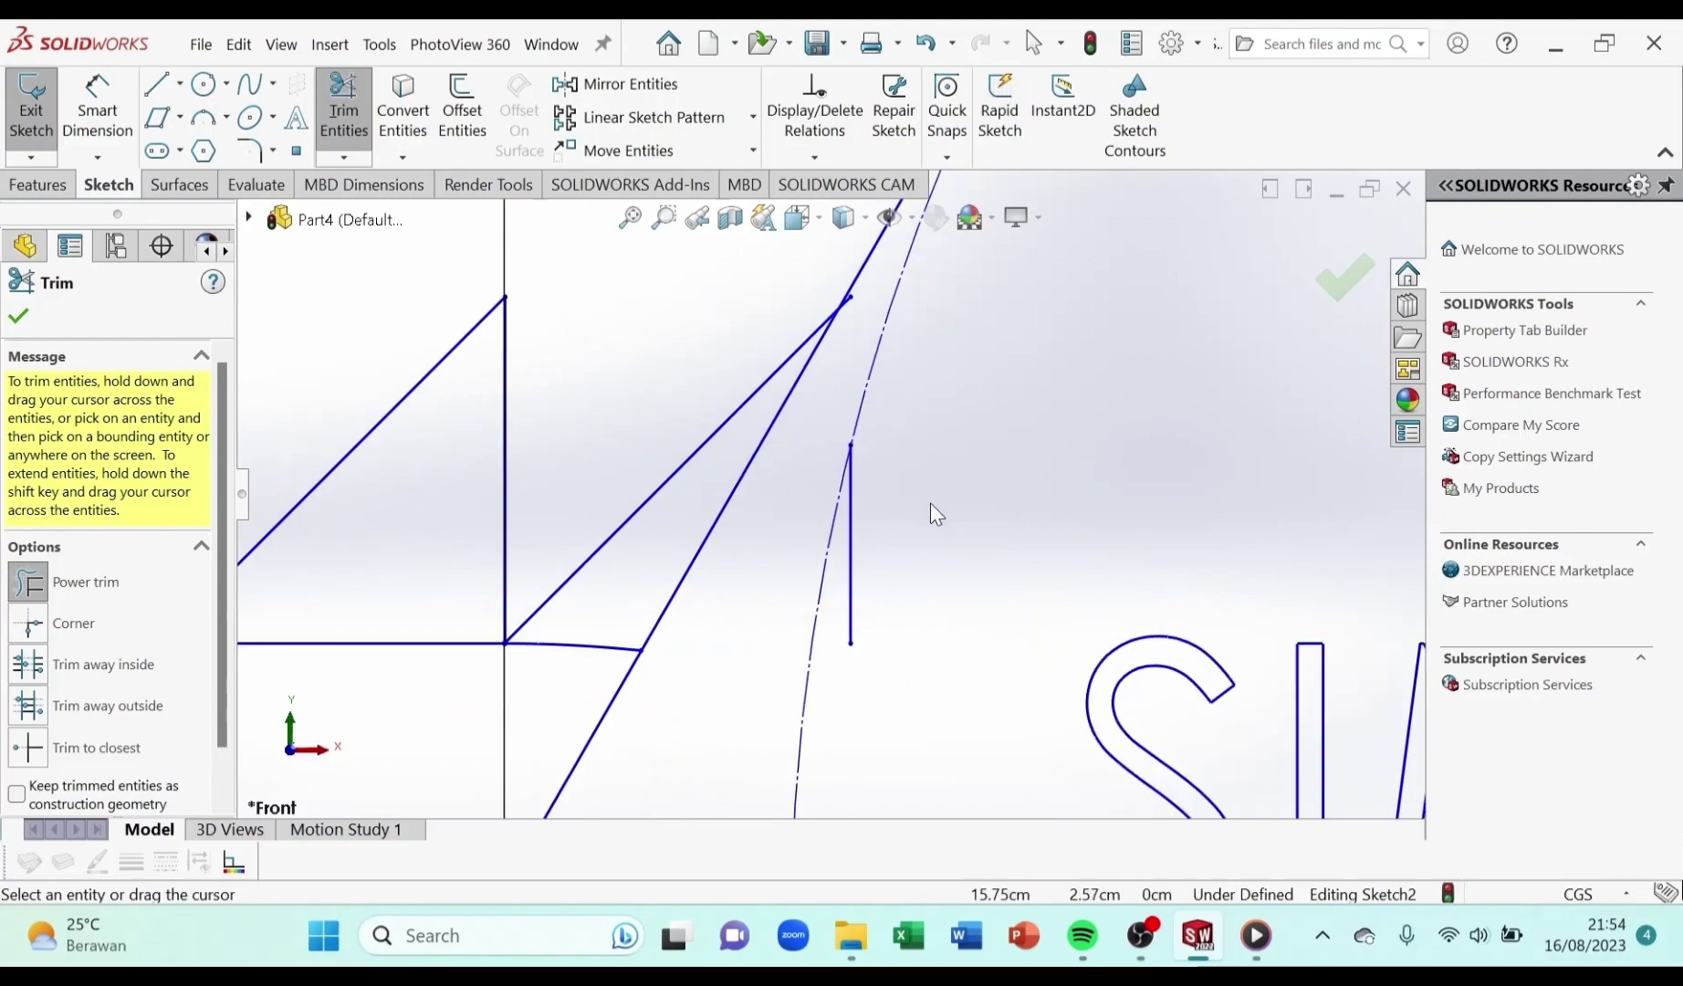
pyautogui.moveTo(790, 566); pyautogui.dragTo(759, 575)
pyautogui.scroll(3, 735, 307)
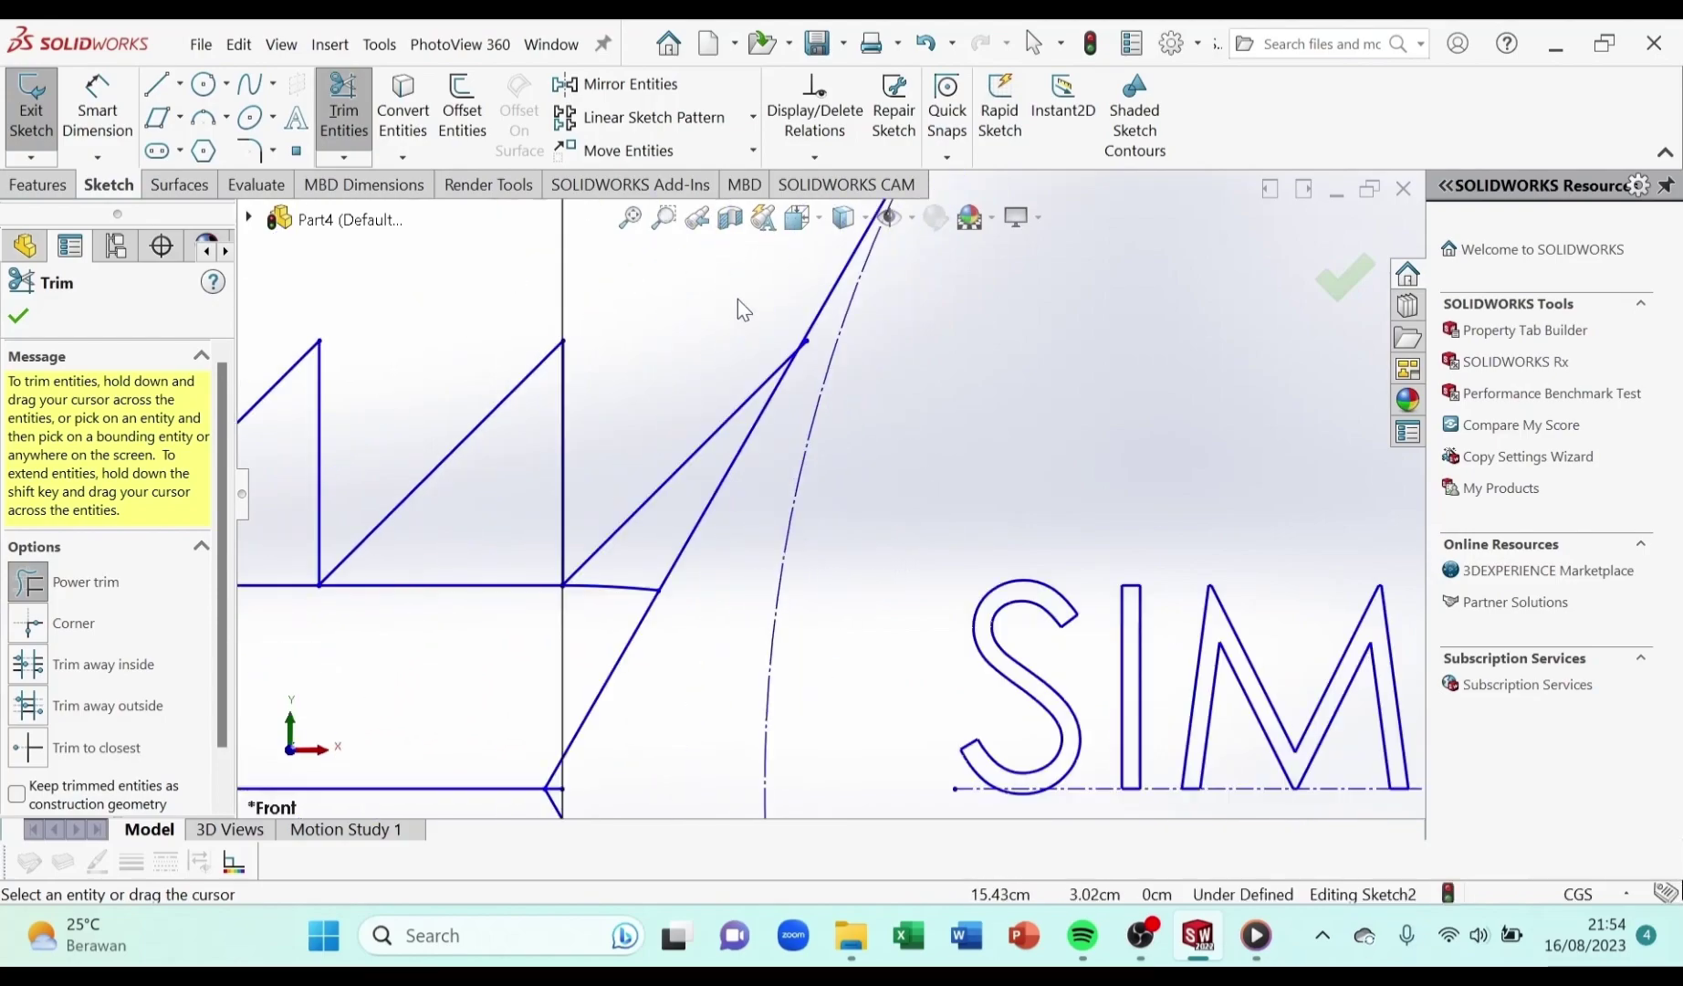
# Trim the short end of the last upper tooth's slanted line that crosses the hexagon's edge
pyautogui.scroll(-3, 712, 285)
pyautogui.scroll(3, 705, 274)
pyautogui.scroll(-4, 671, 270)
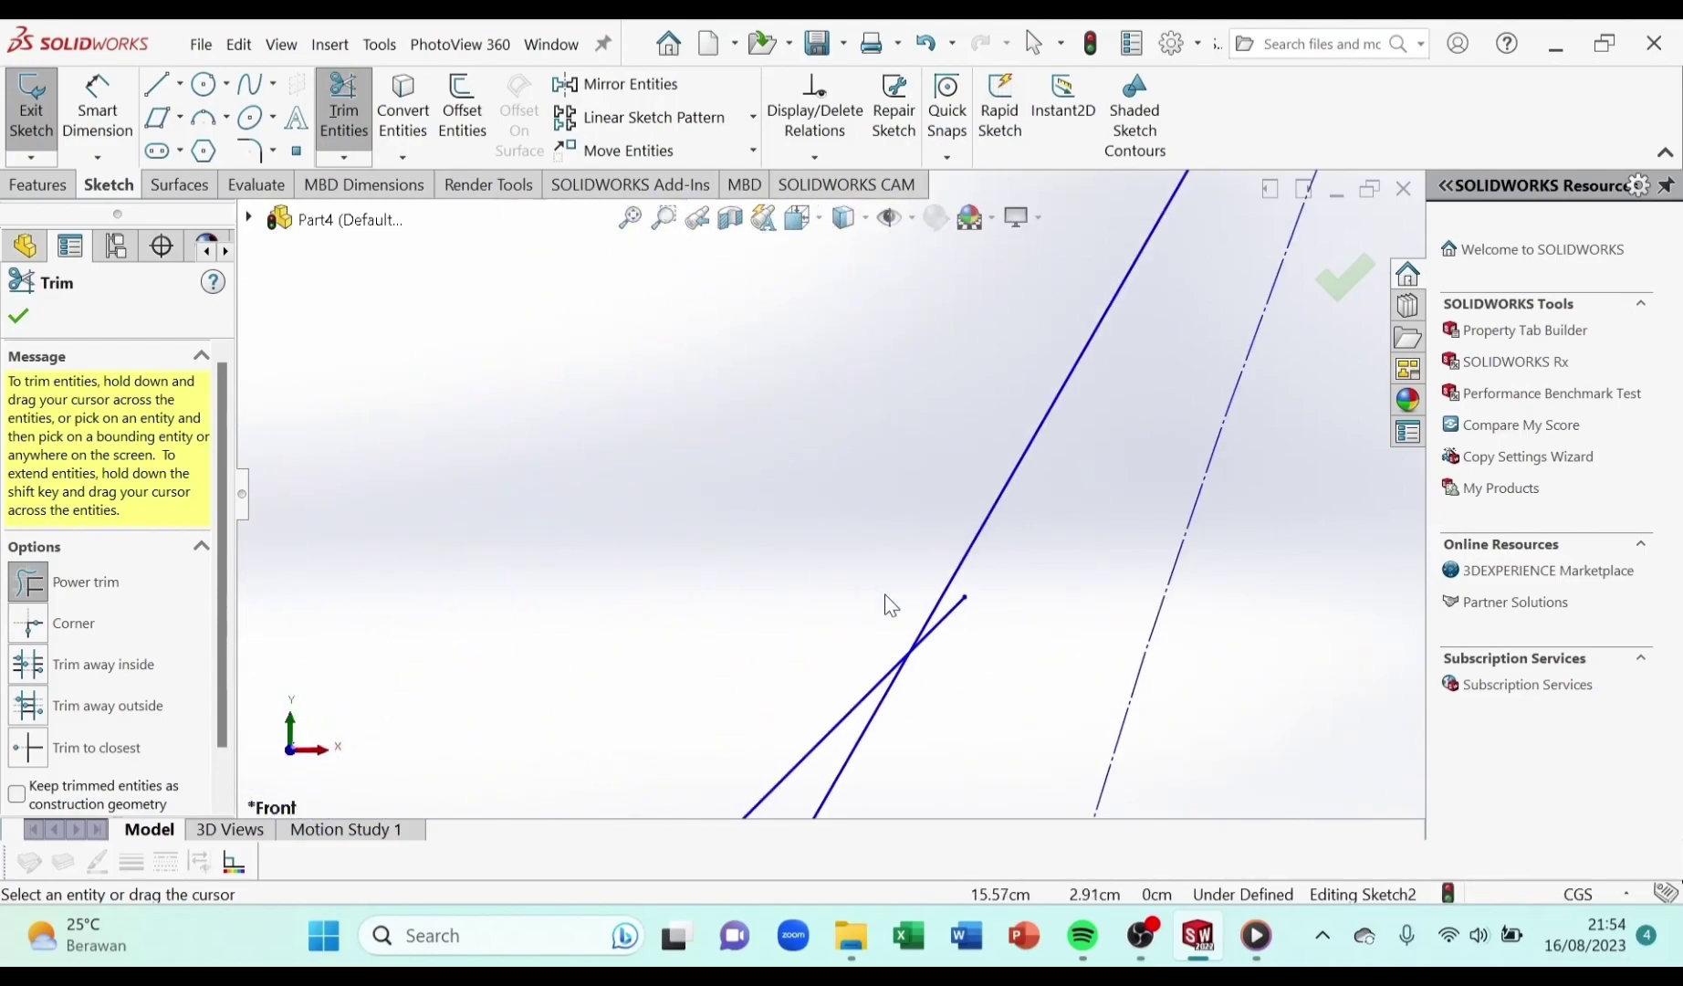
pyautogui.moveTo(958, 646); pyautogui.dragTo(947, 618)
pyautogui.scroll(6, 950, 625)
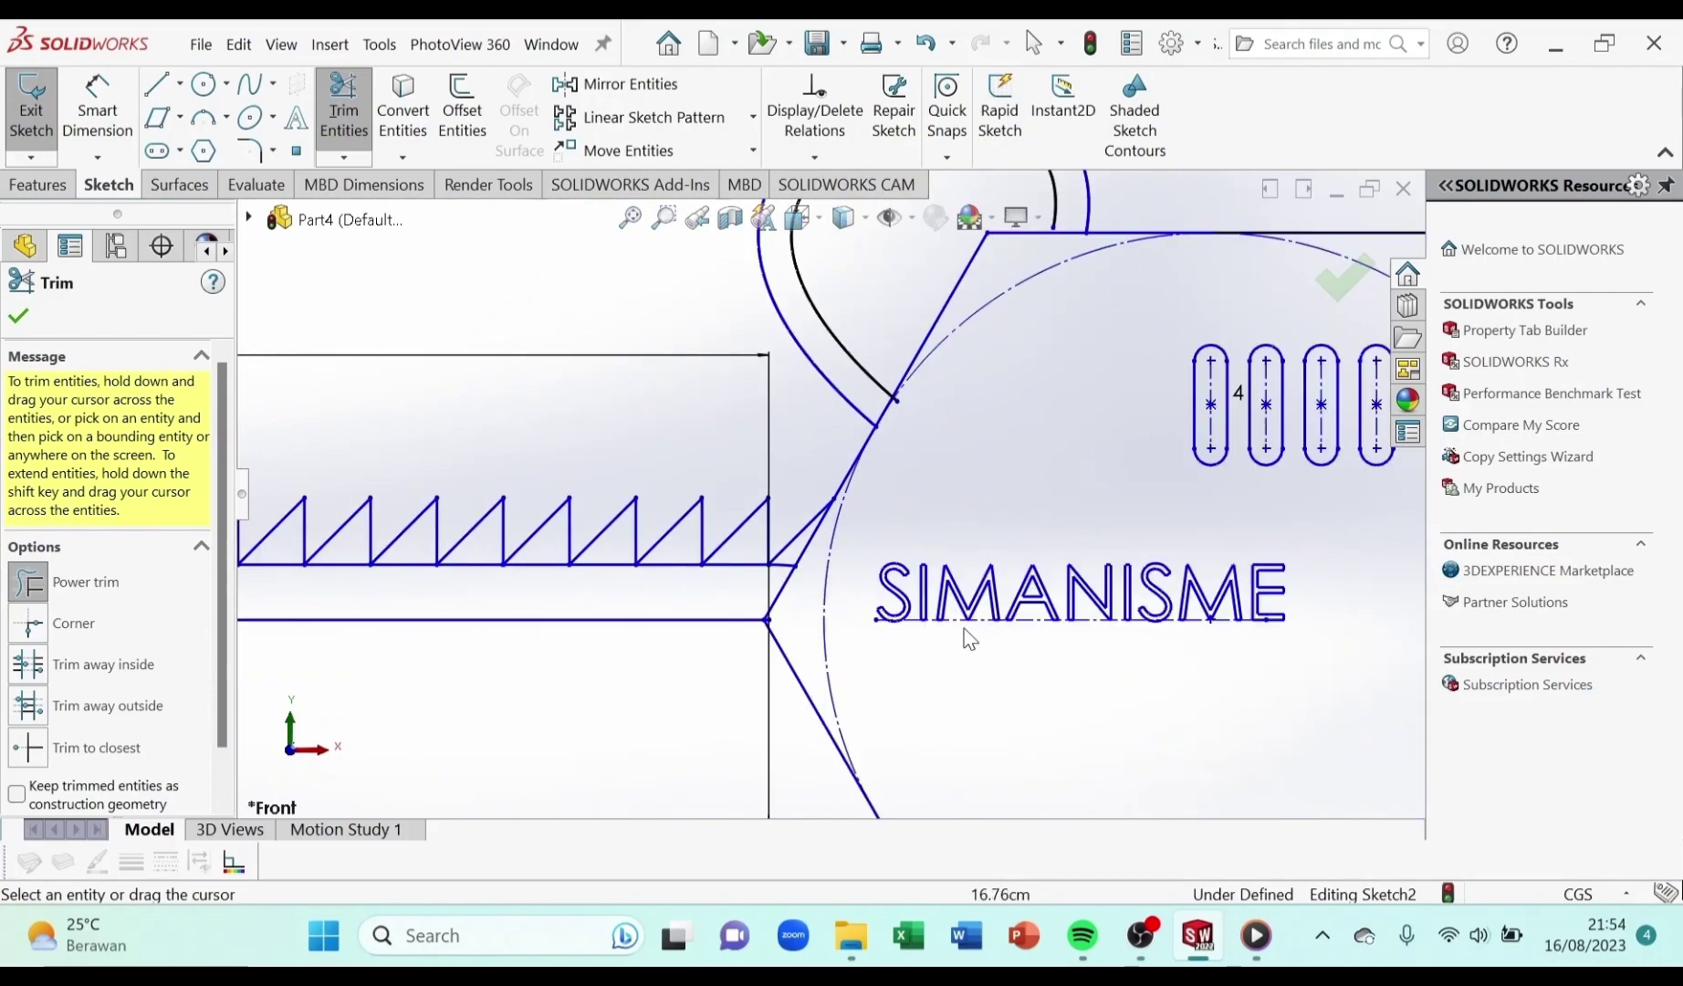
pyautogui.scroll(3, 890, 528)
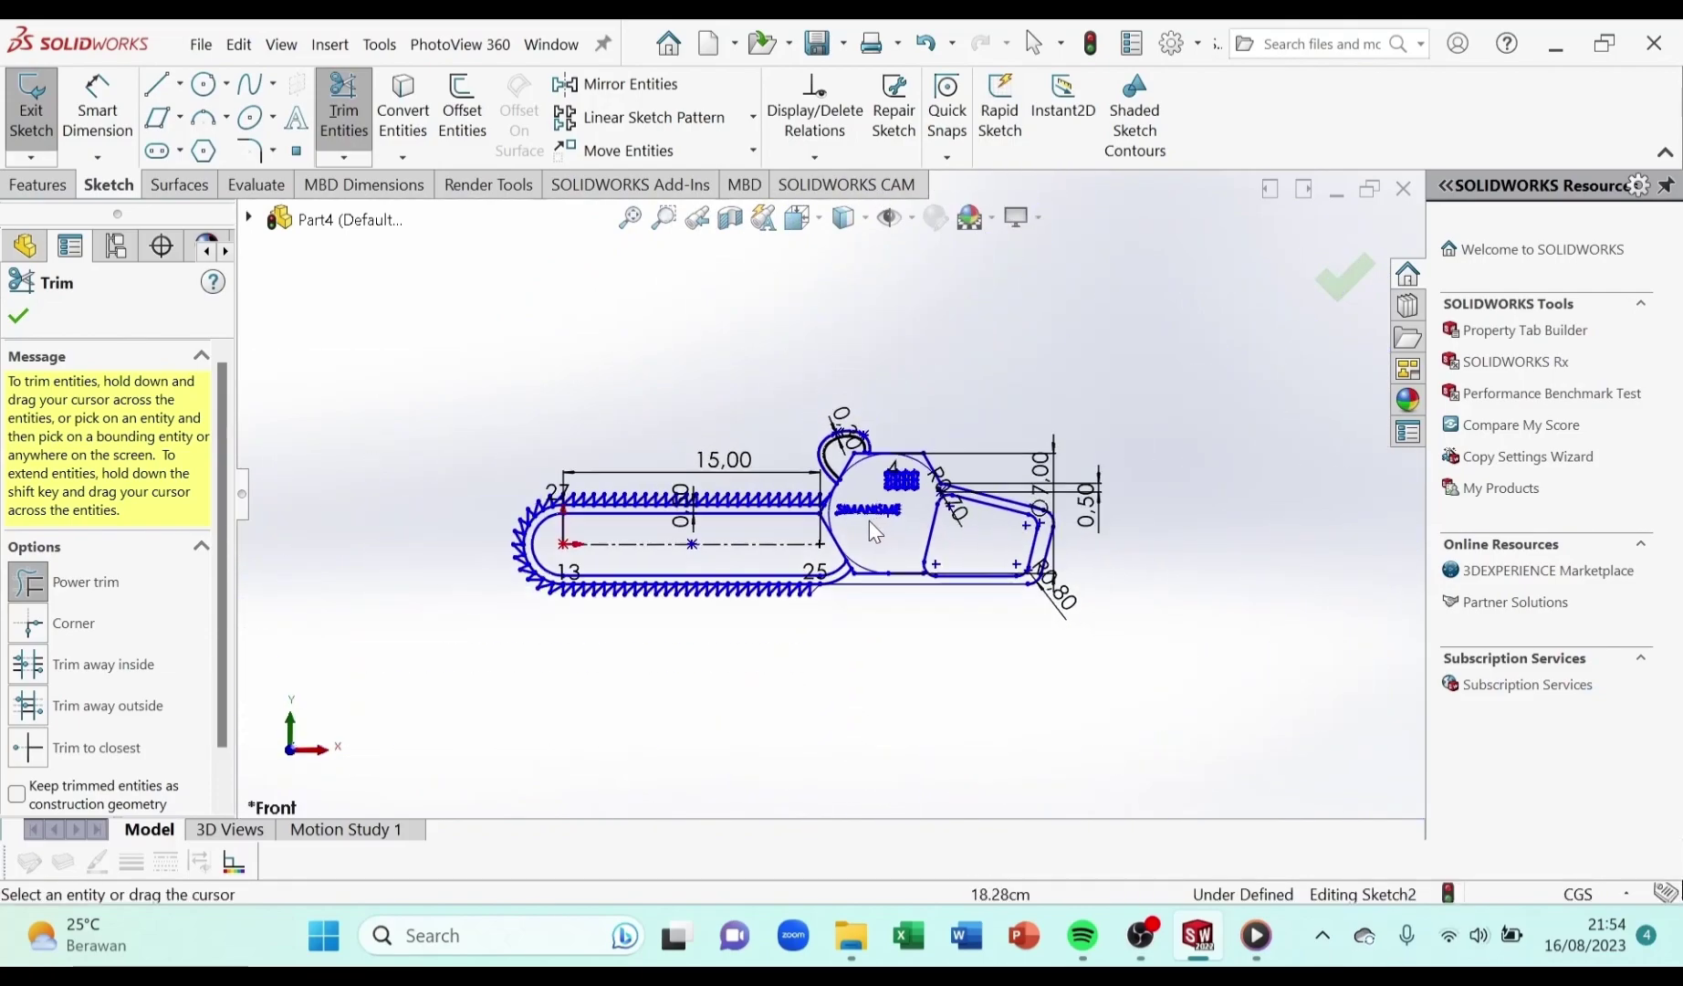
pyautogui.scroll(-4, 872, 519)
pyautogui.scroll(1, 756, 518)
pyautogui.scroll(-1, 605, 509)
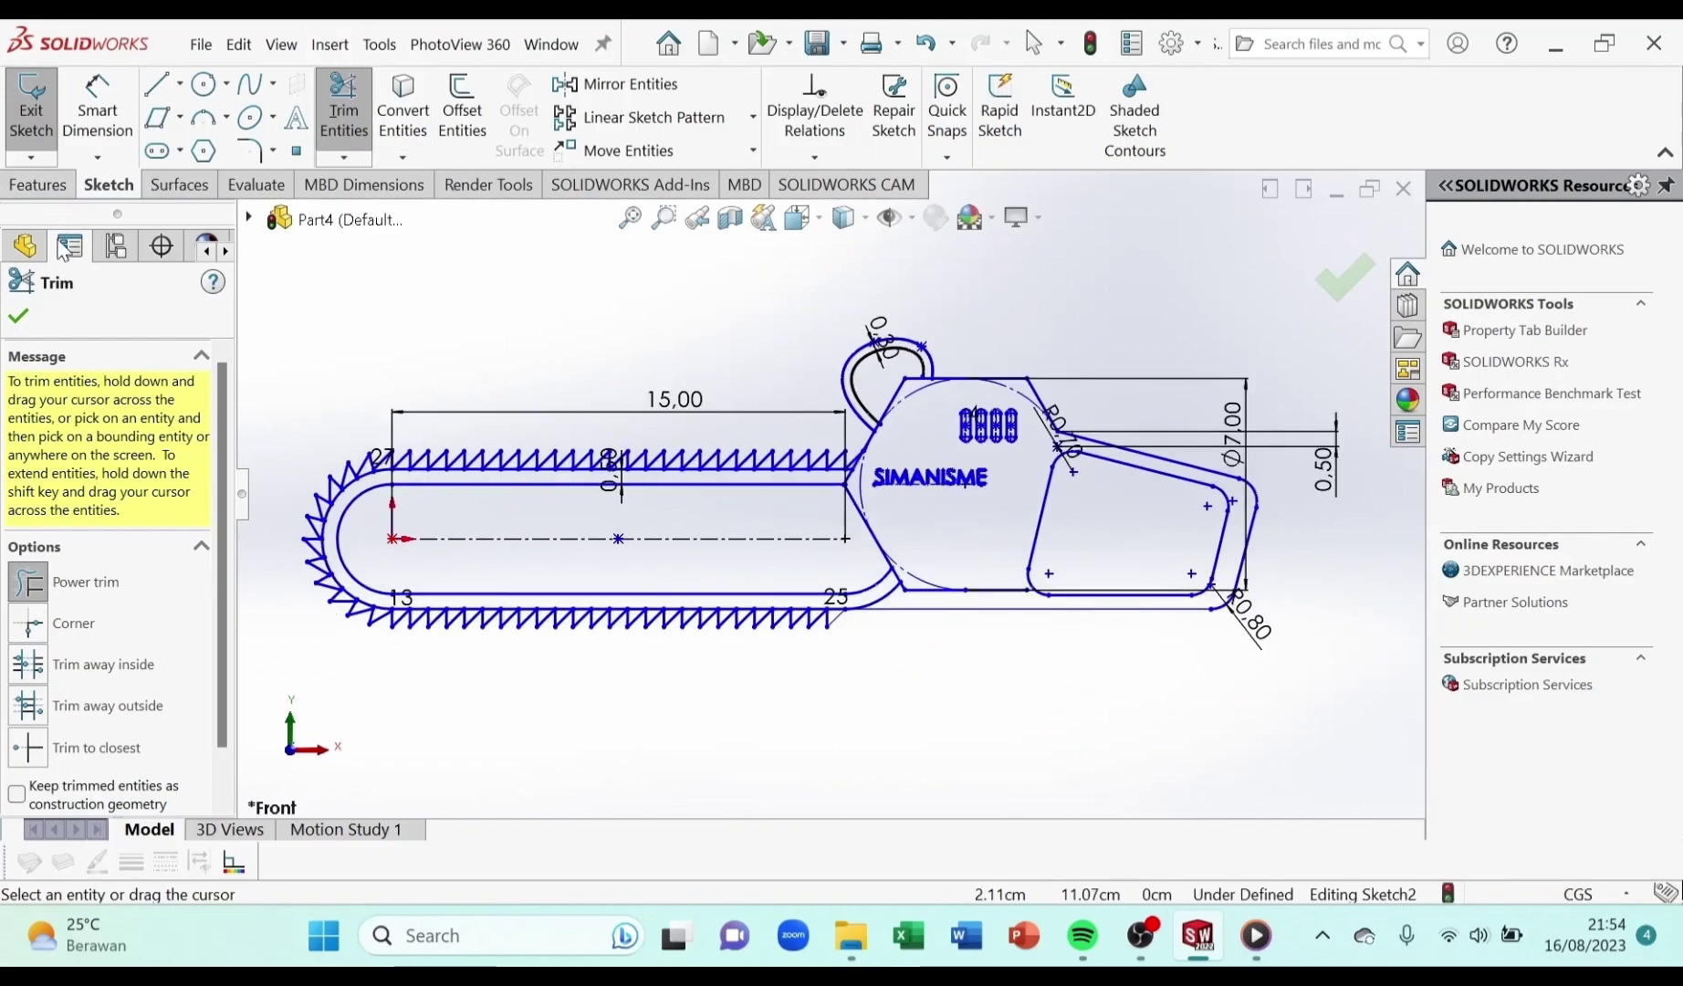
# Sketch a circle of about 1.24 cm radius centred on the origin, inside the rounded end of the bar
pyautogui.click(18, 317)
pyautogui.scroll(-2, 475, 497)
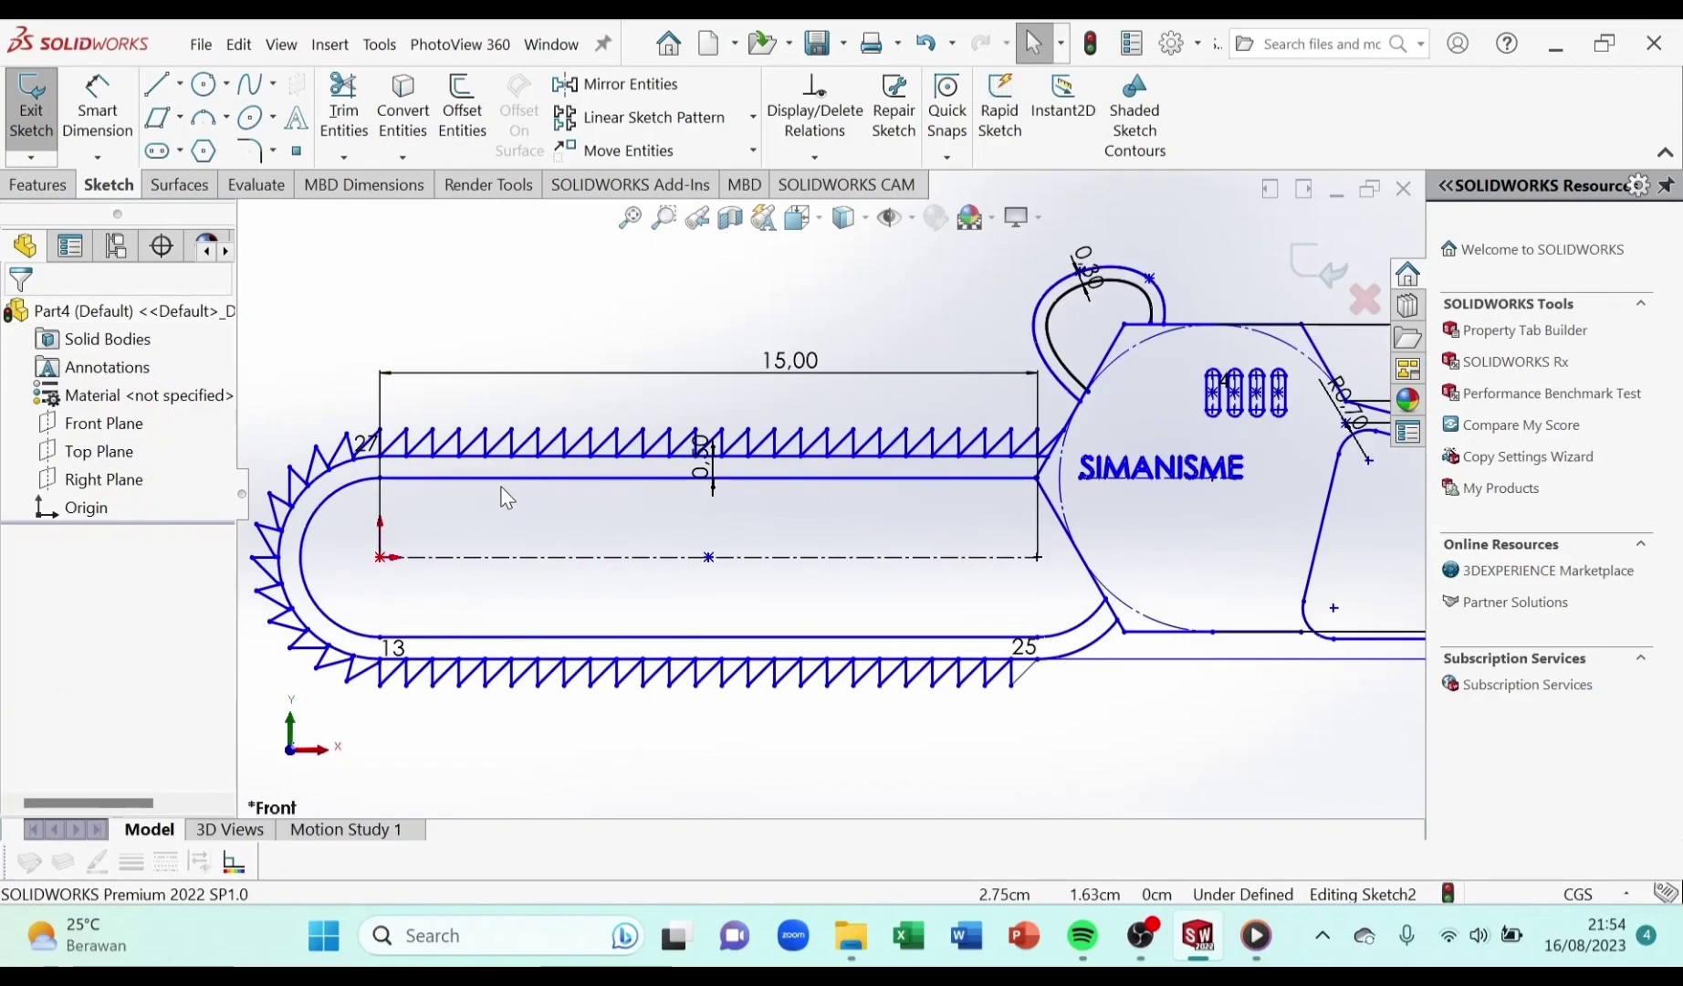
pyautogui.click(205, 87)
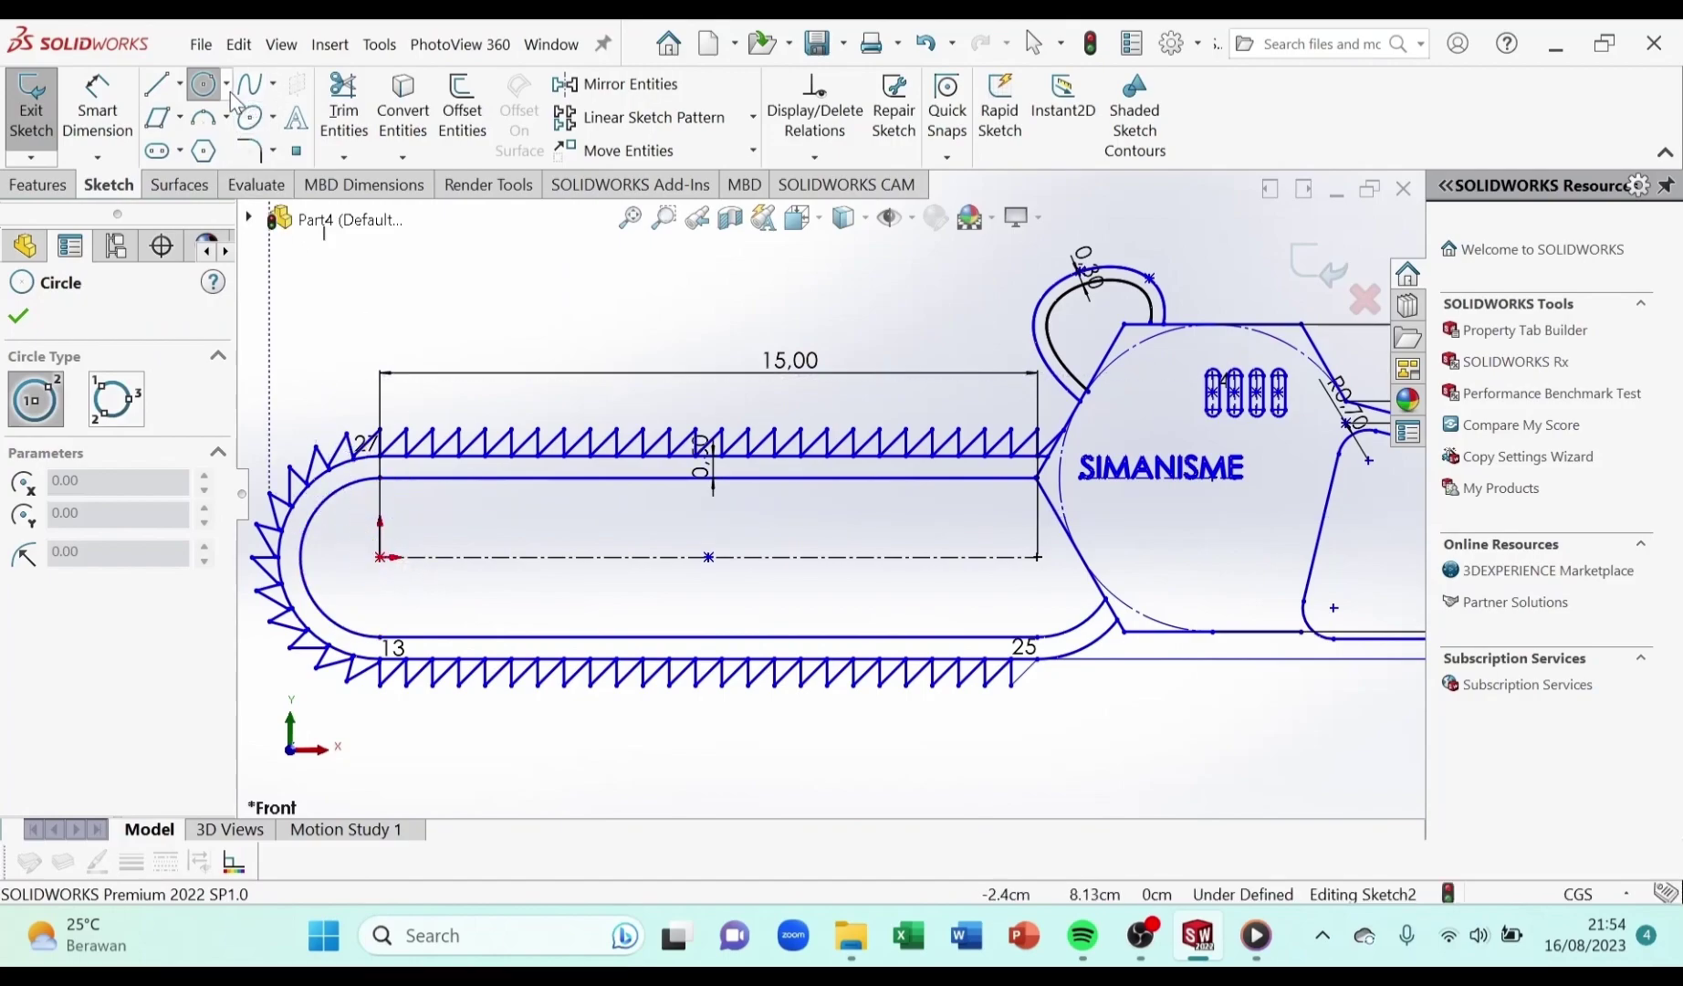
pyautogui.click(379, 556)
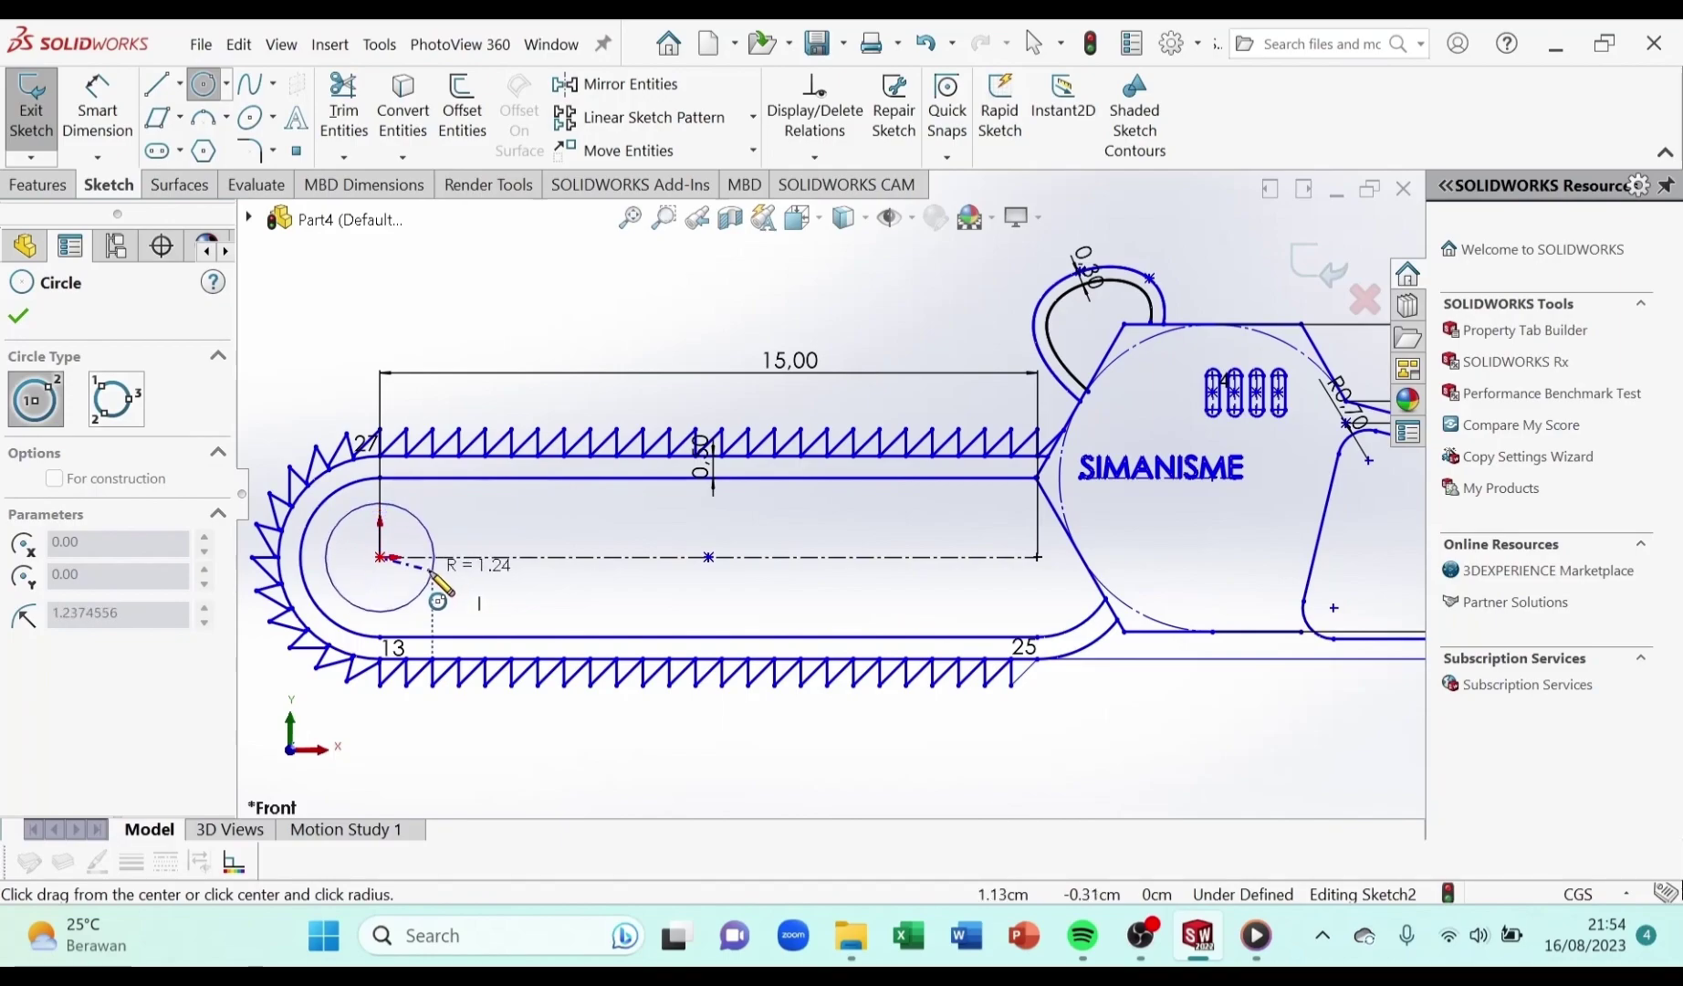
pyautogui.click(431, 573)
pyautogui.rightClick(433, 575)
pyautogui.click(454, 590)
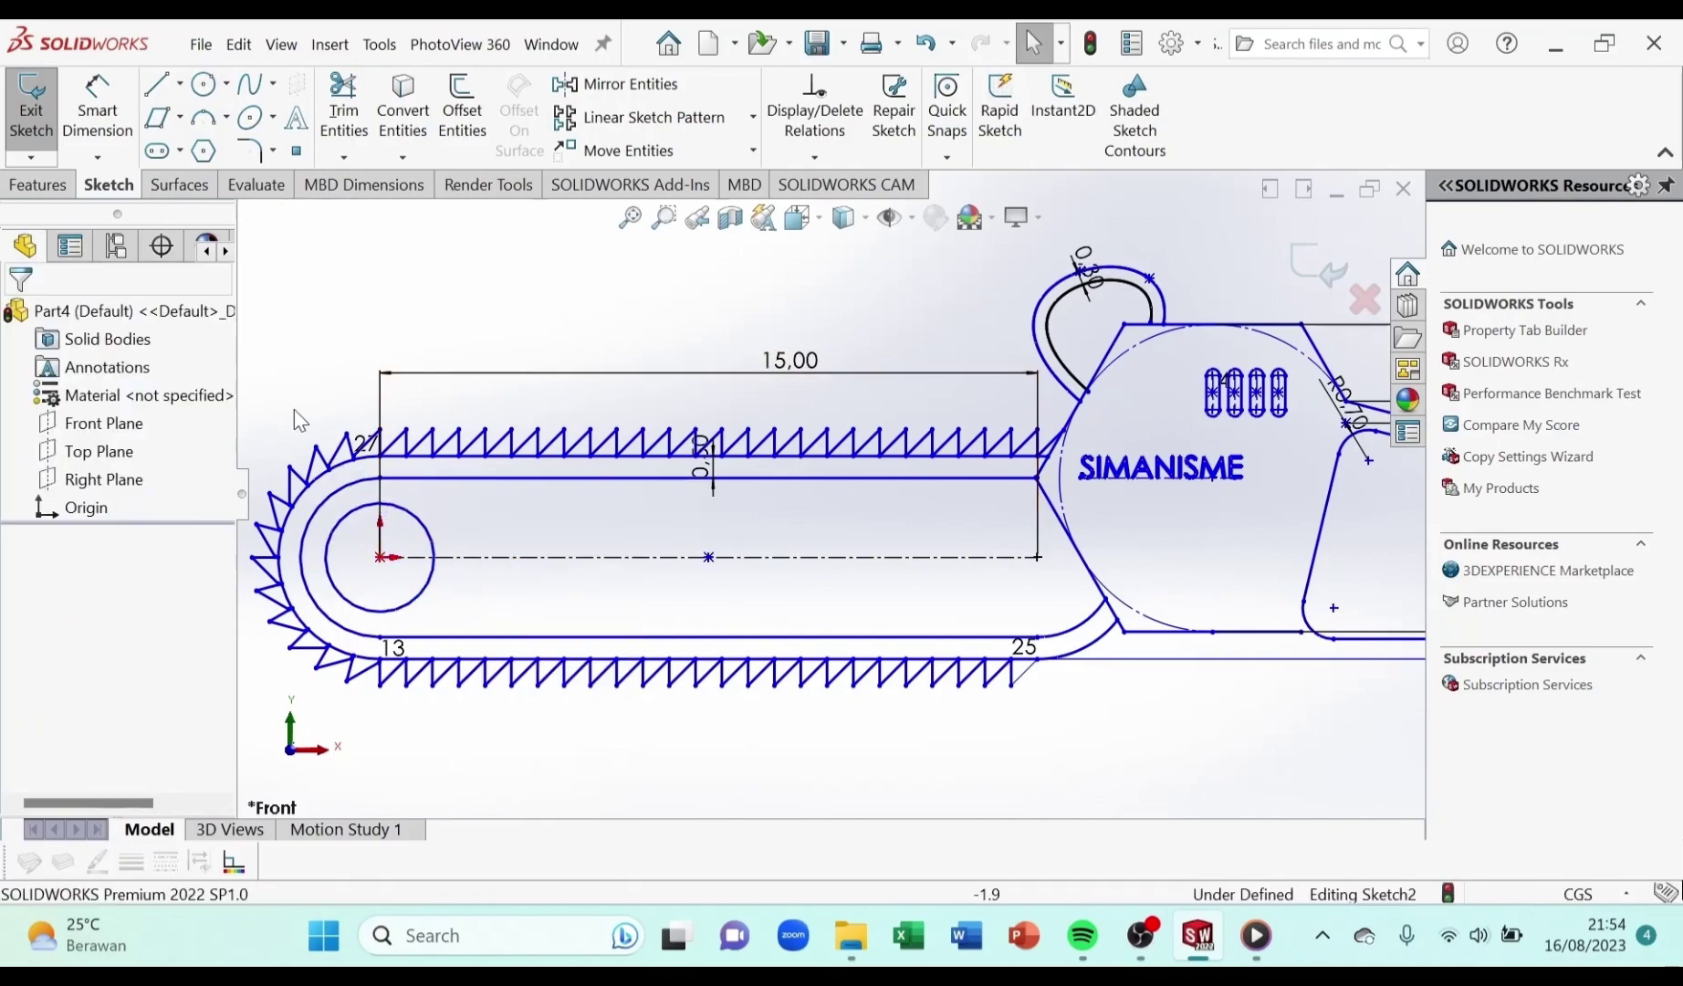
# Dimension the circle at the bar's rounded end to a diameter of 2.5 cm
pyautogui.click(116, 123)
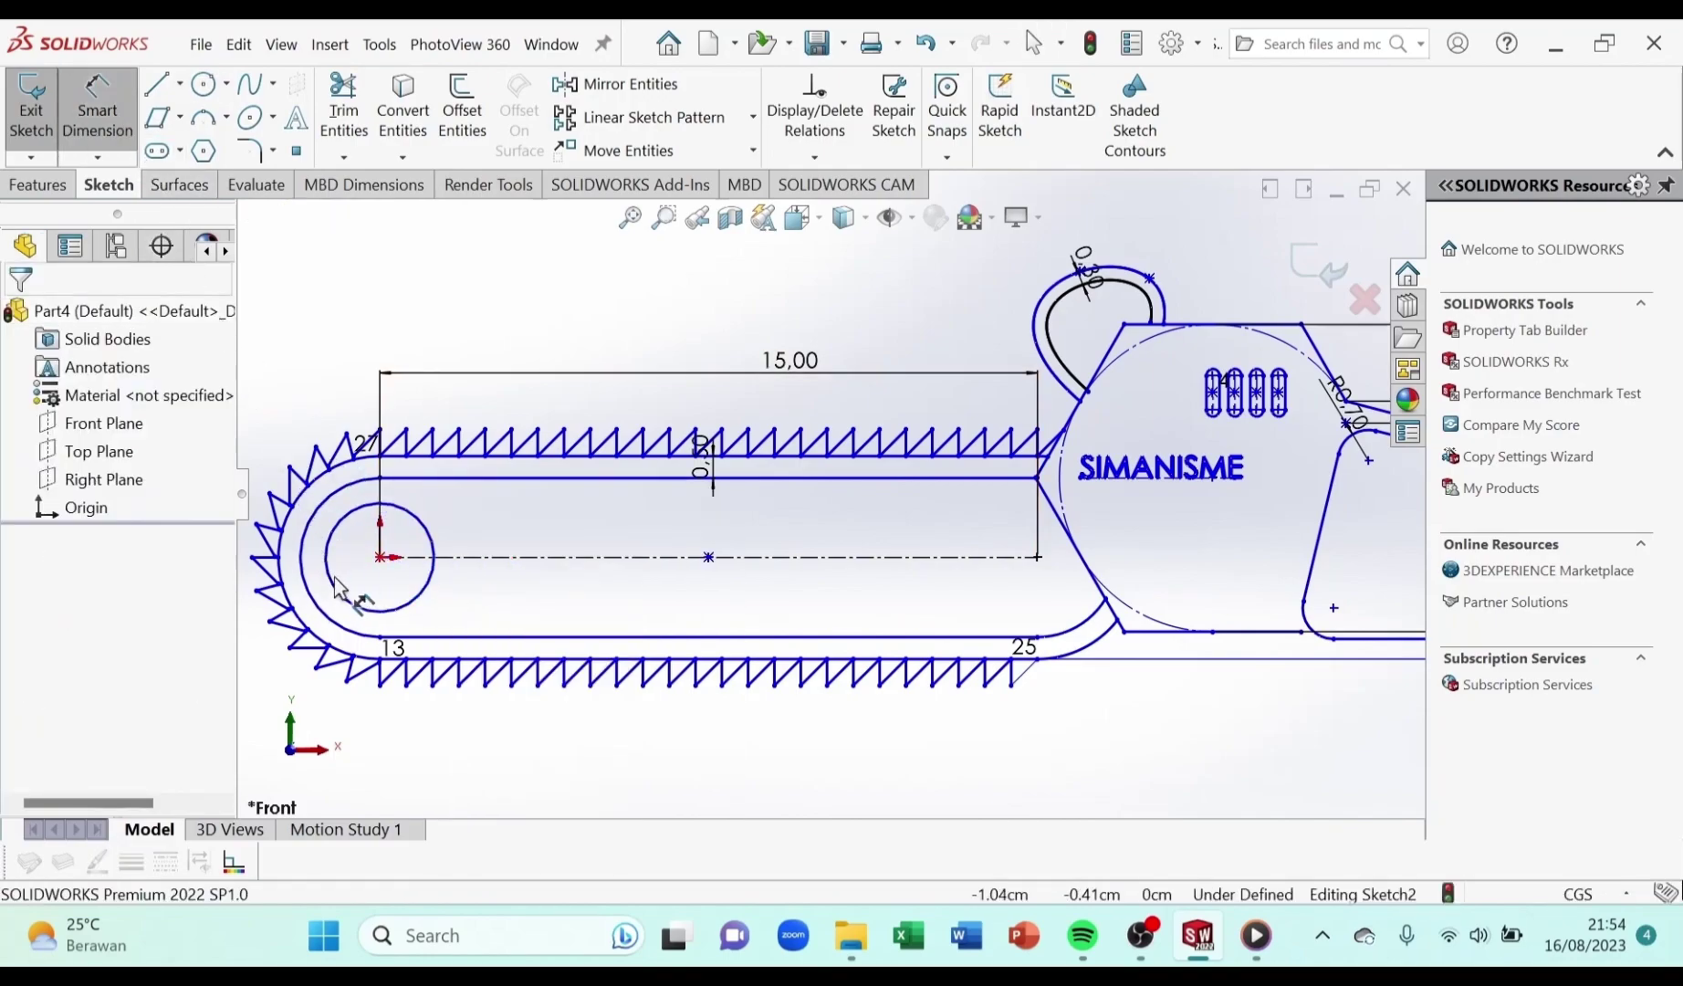
pyautogui.press('f')
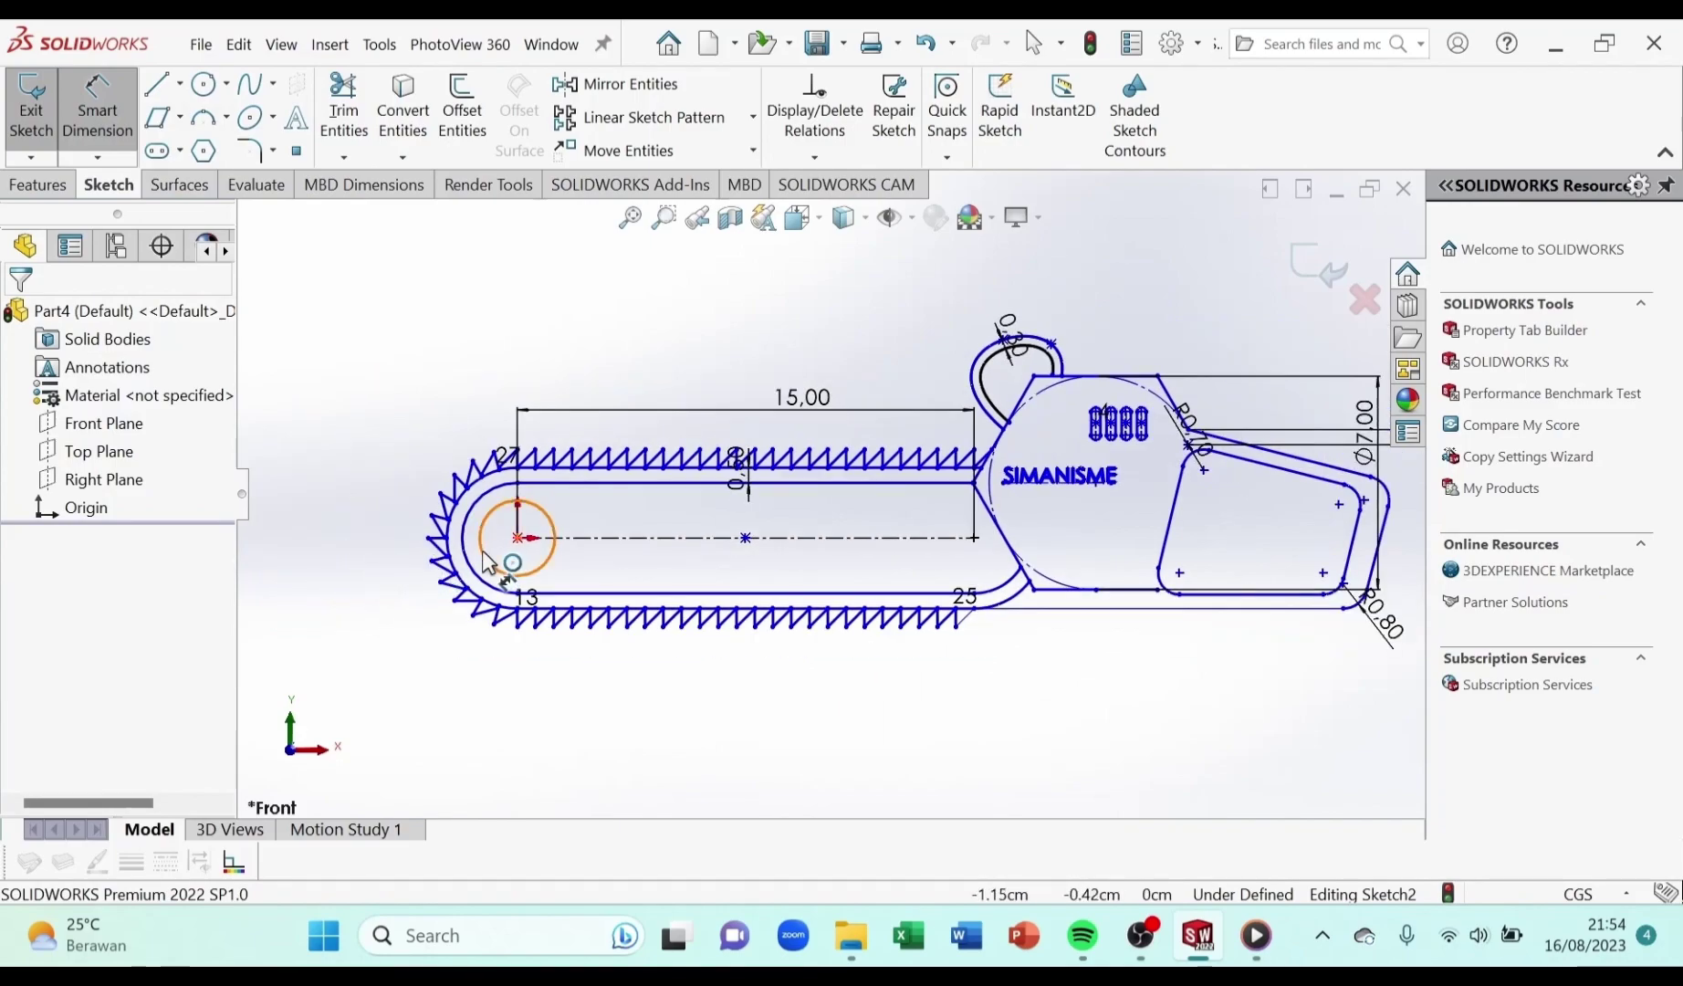
pyautogui.click(480, 548)
pyautogui.click(363, 526)
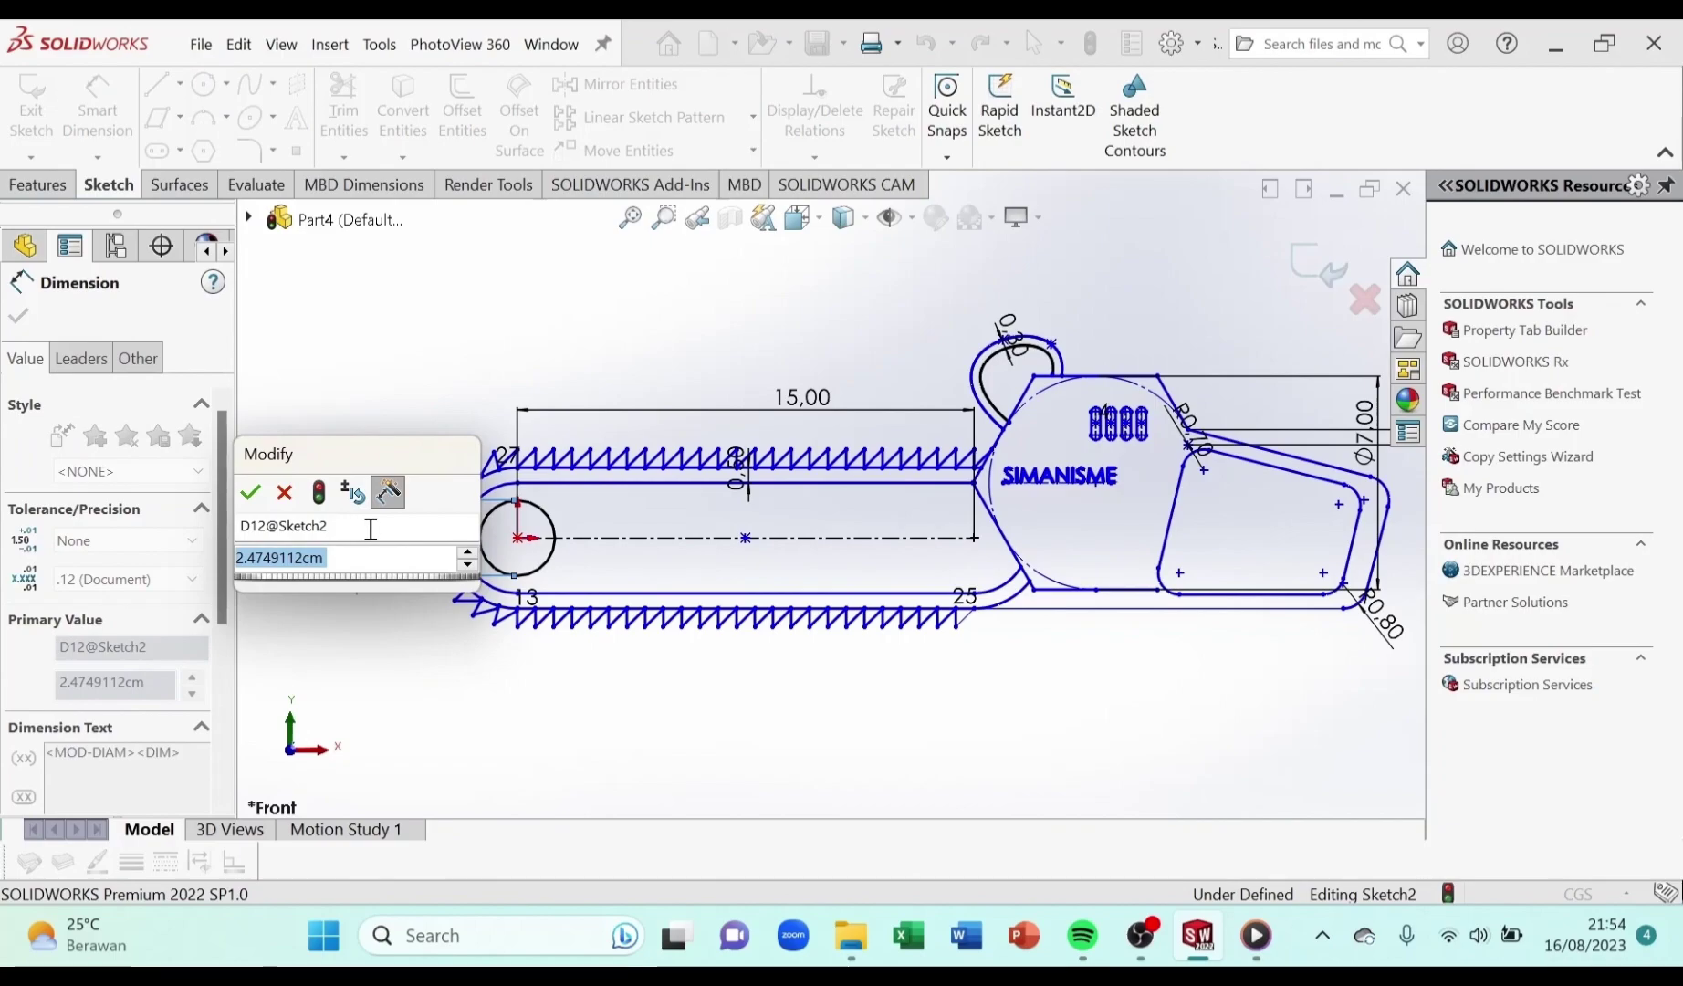
pyautogui.write('2.5')
pyautogui.press('Return')
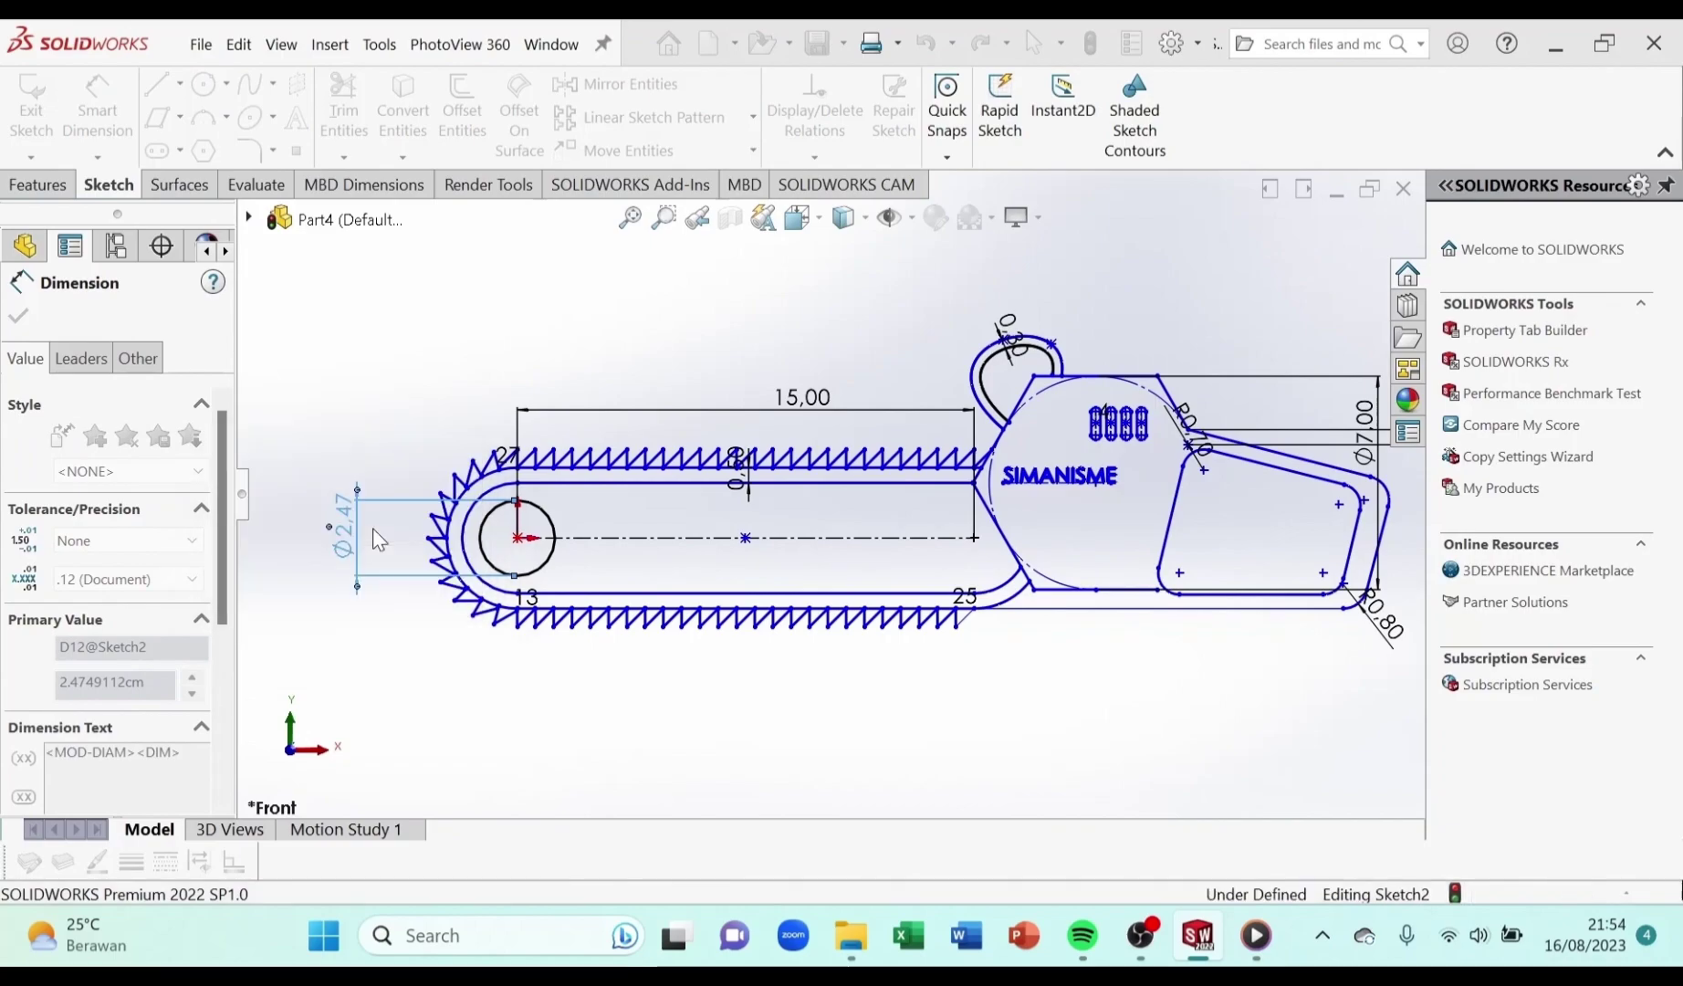
pyautogui.click(21, 318)
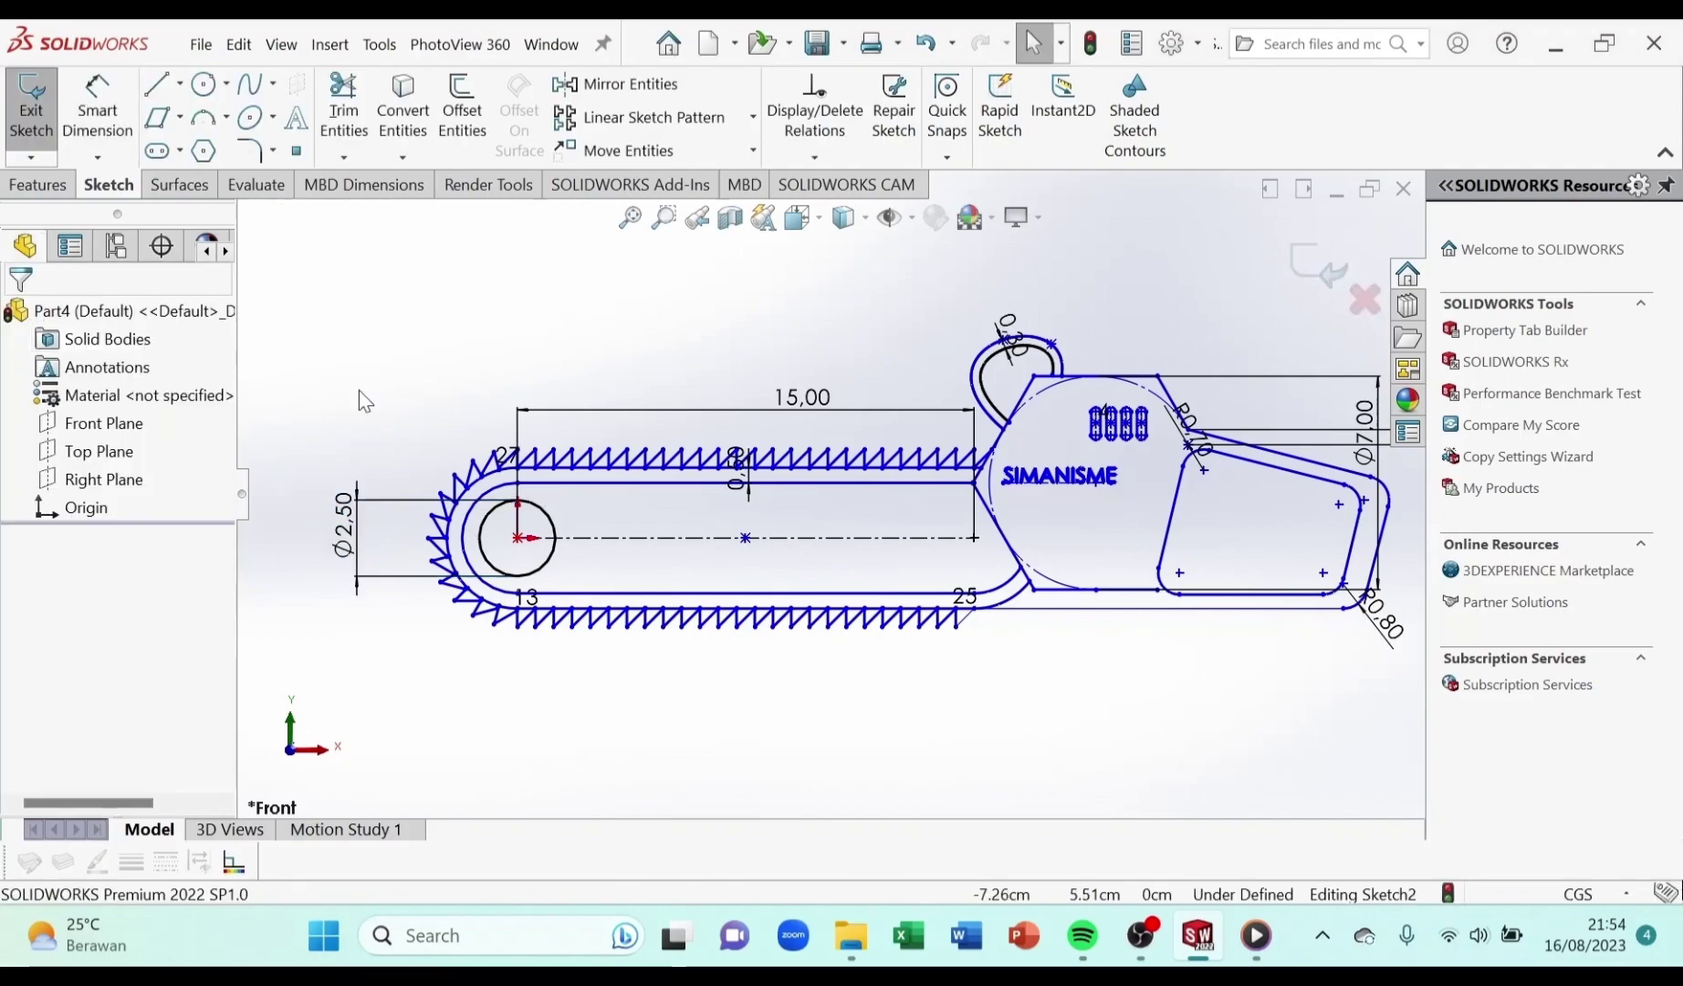
# Examine the complete chainsaw sketch, checking the bar, the teeth, the hexagonal head and the handles
pyautogui.scroll(3, 1101, 602)
pyautogui.scroll(-3, 1051, 481)
pyautogui.scroll(3, 913, 484)
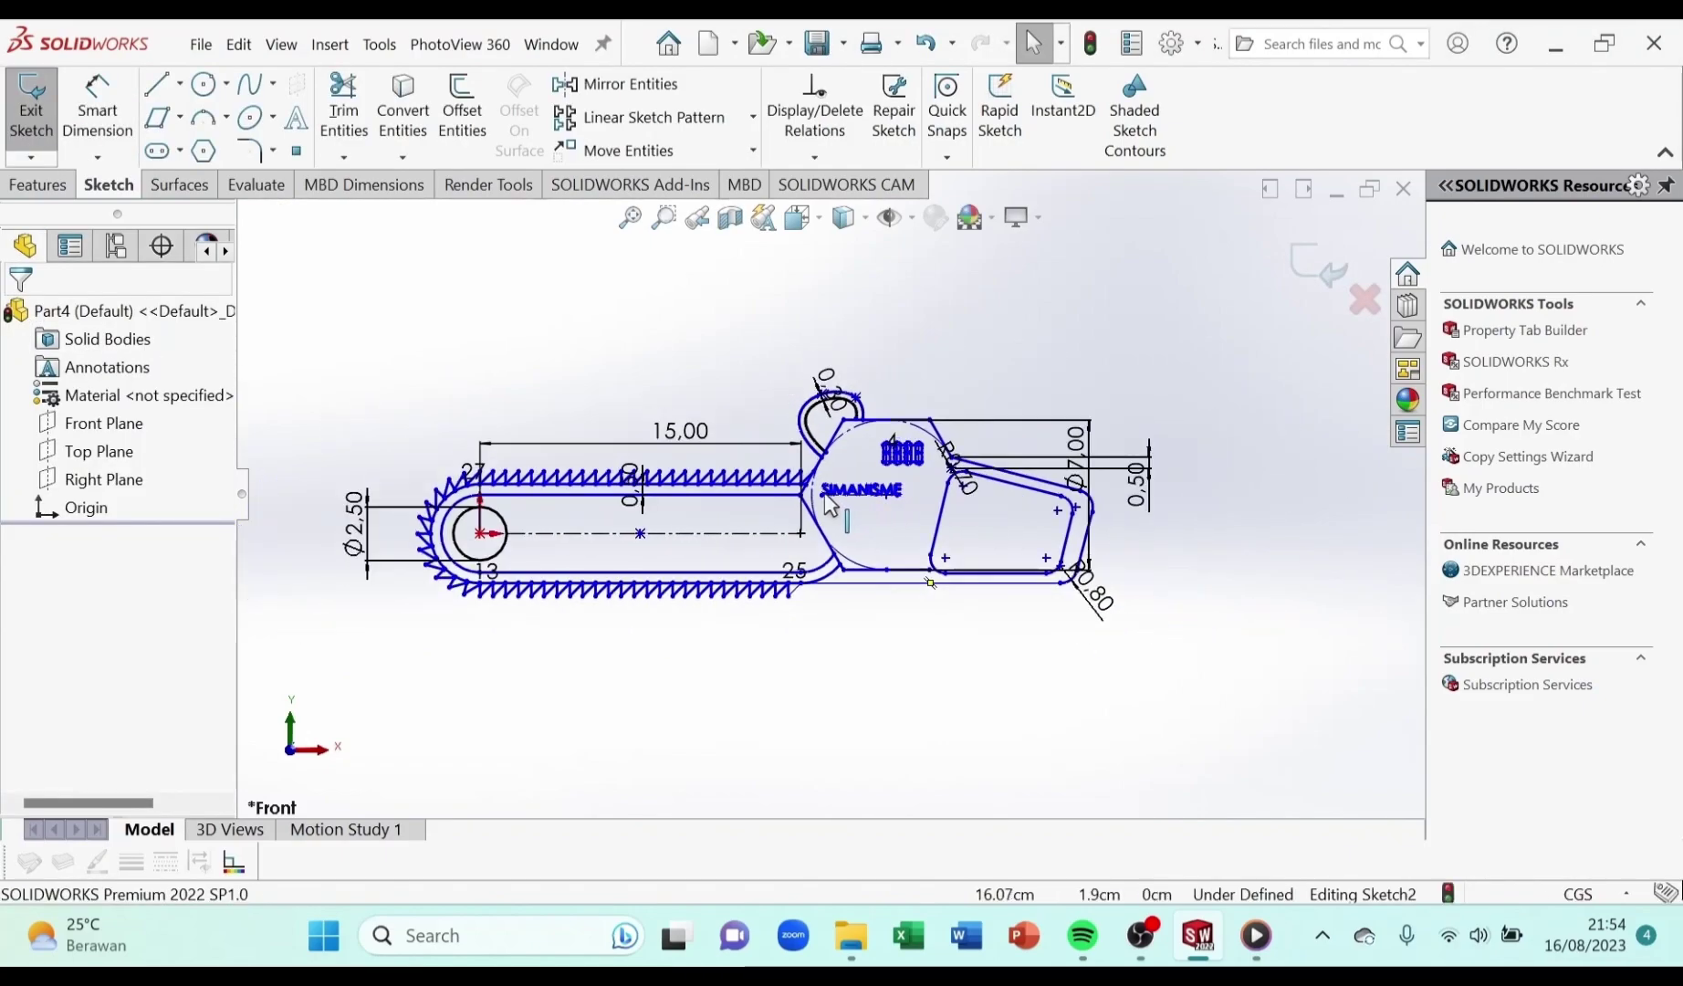
pyautogui.scroll(-2, 803, 501)
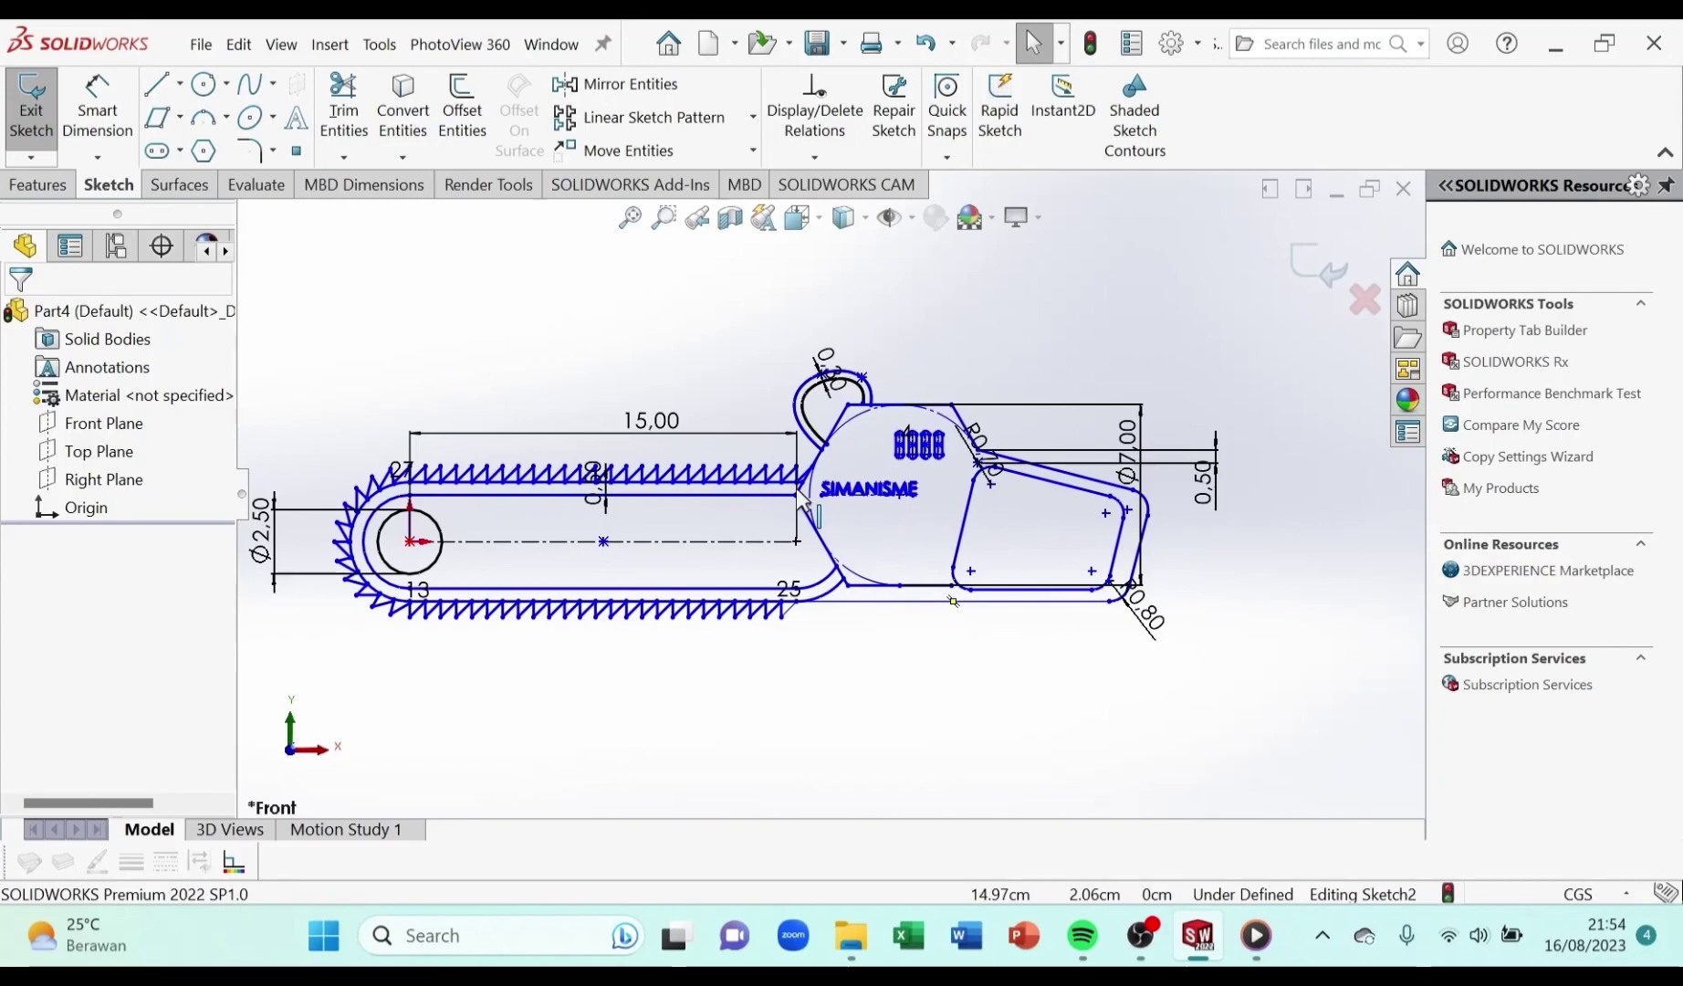
pyautogui.scroll(3, 803, 500)
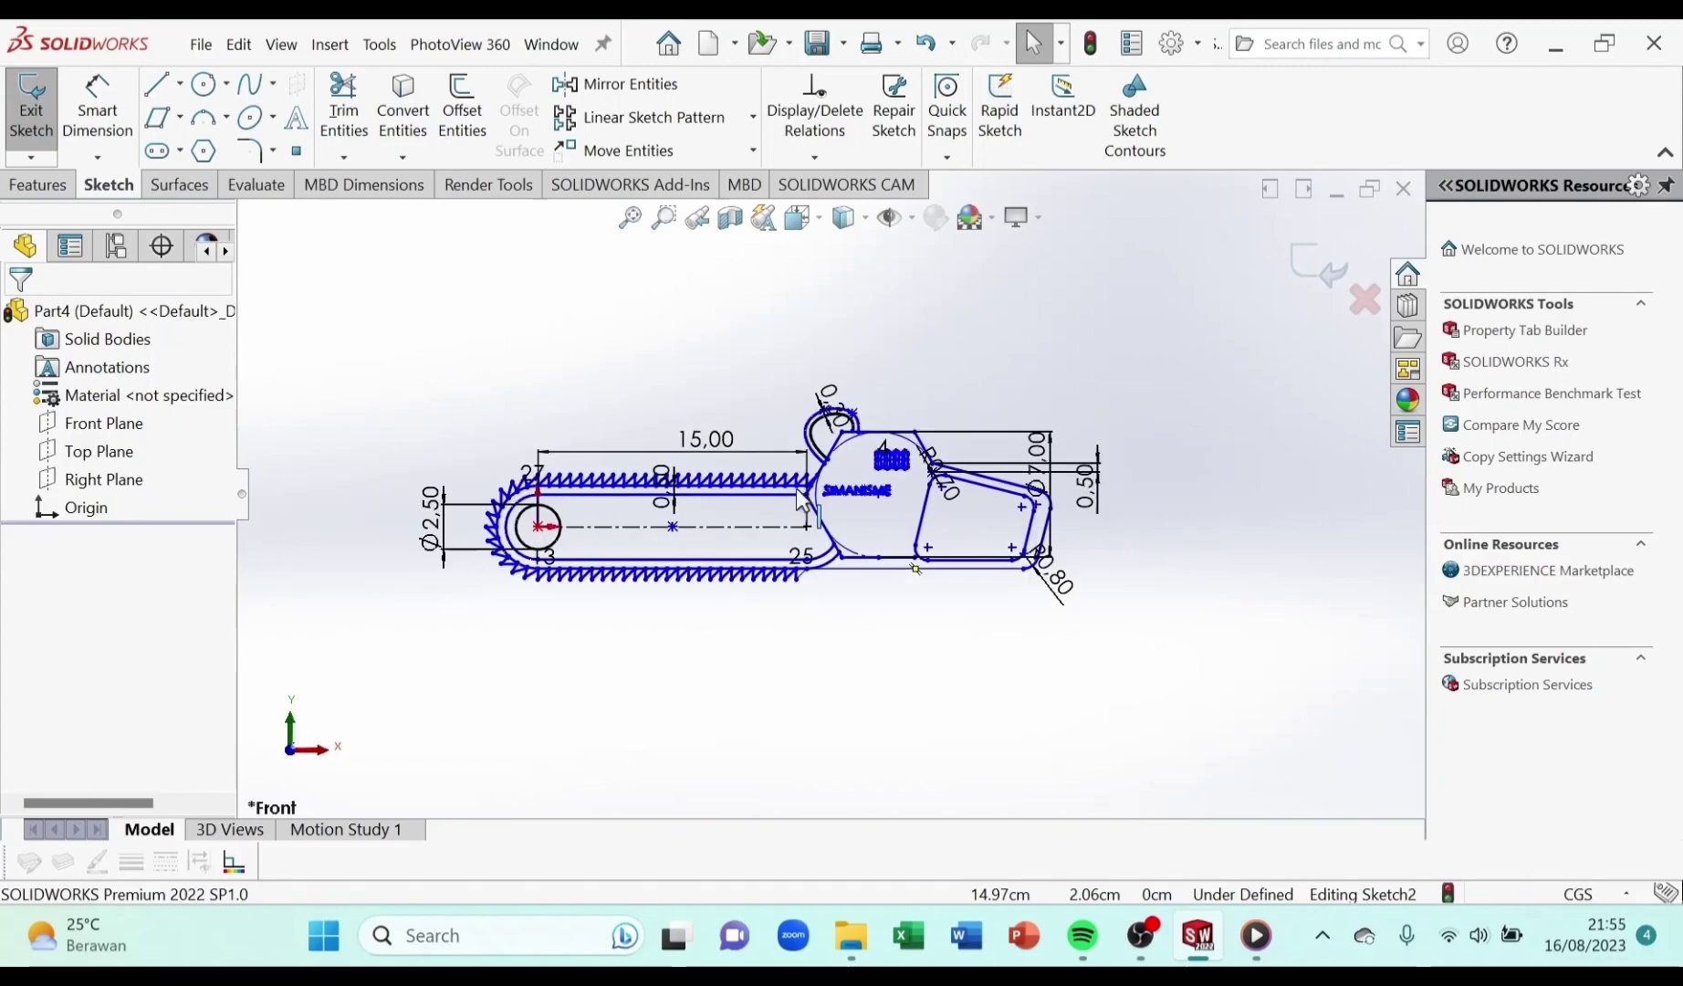
pyautogui.scroll(-4, 537, 542)
pyautogui.scroll(2, 537, 543)
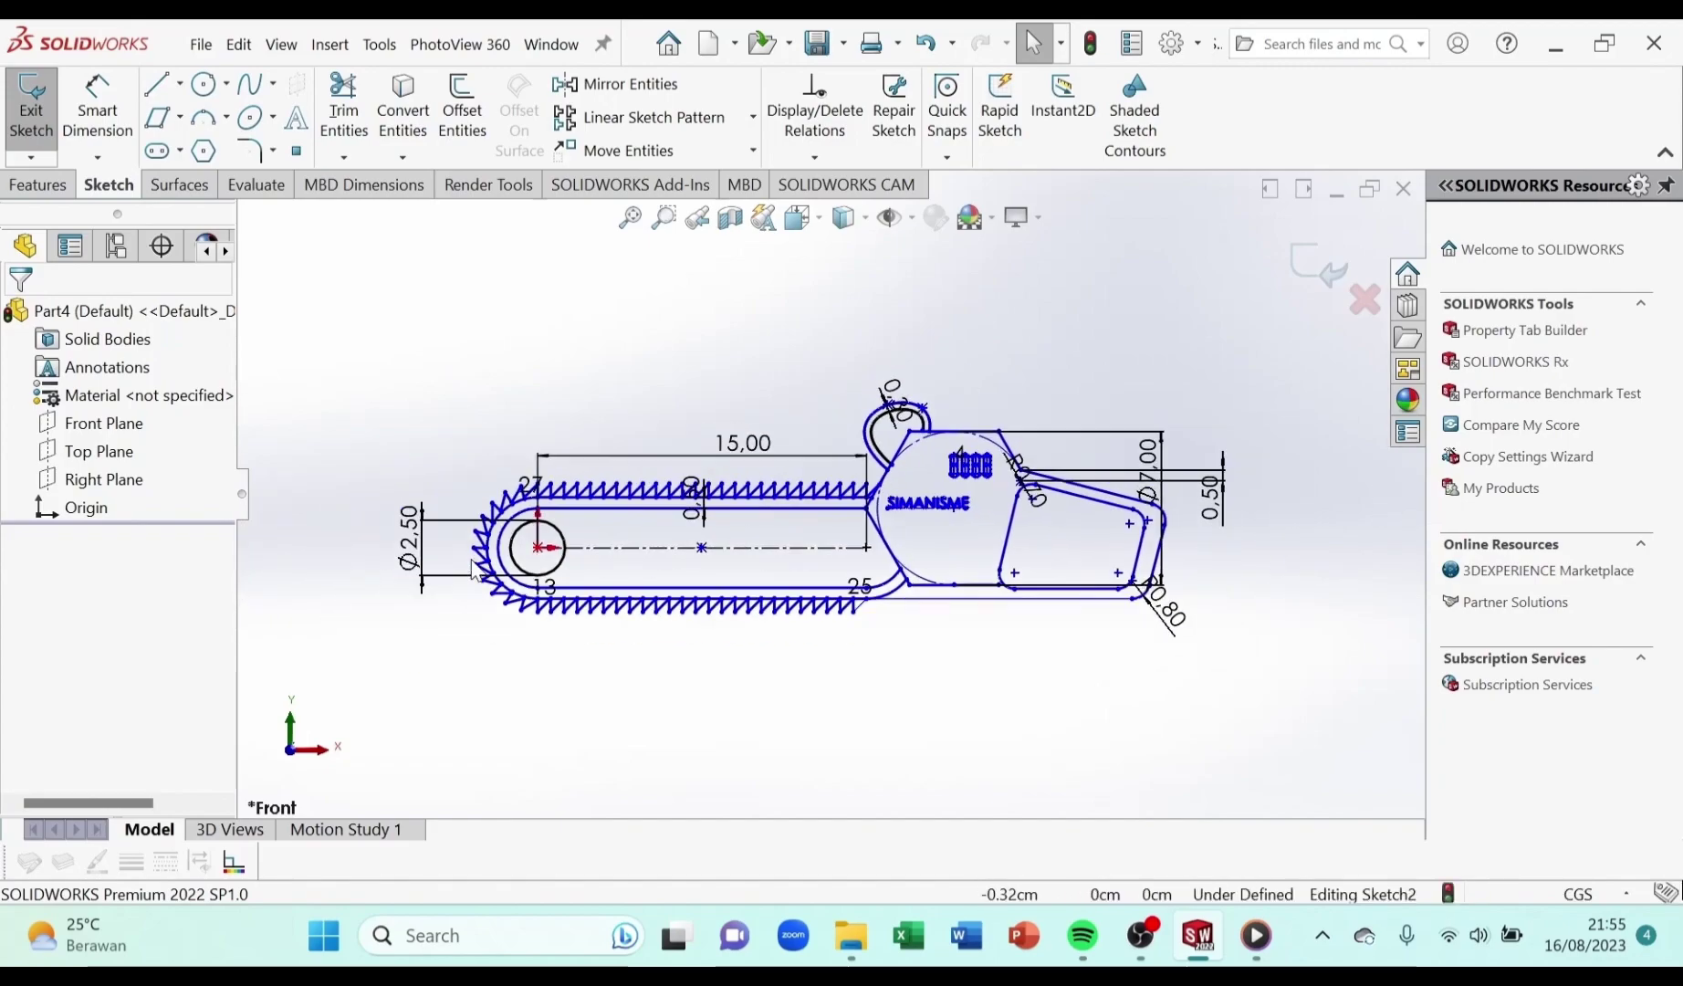
pyautogui.scroll(-3, 411, 548)
pyautogui.scroll(3, 1078, 505)
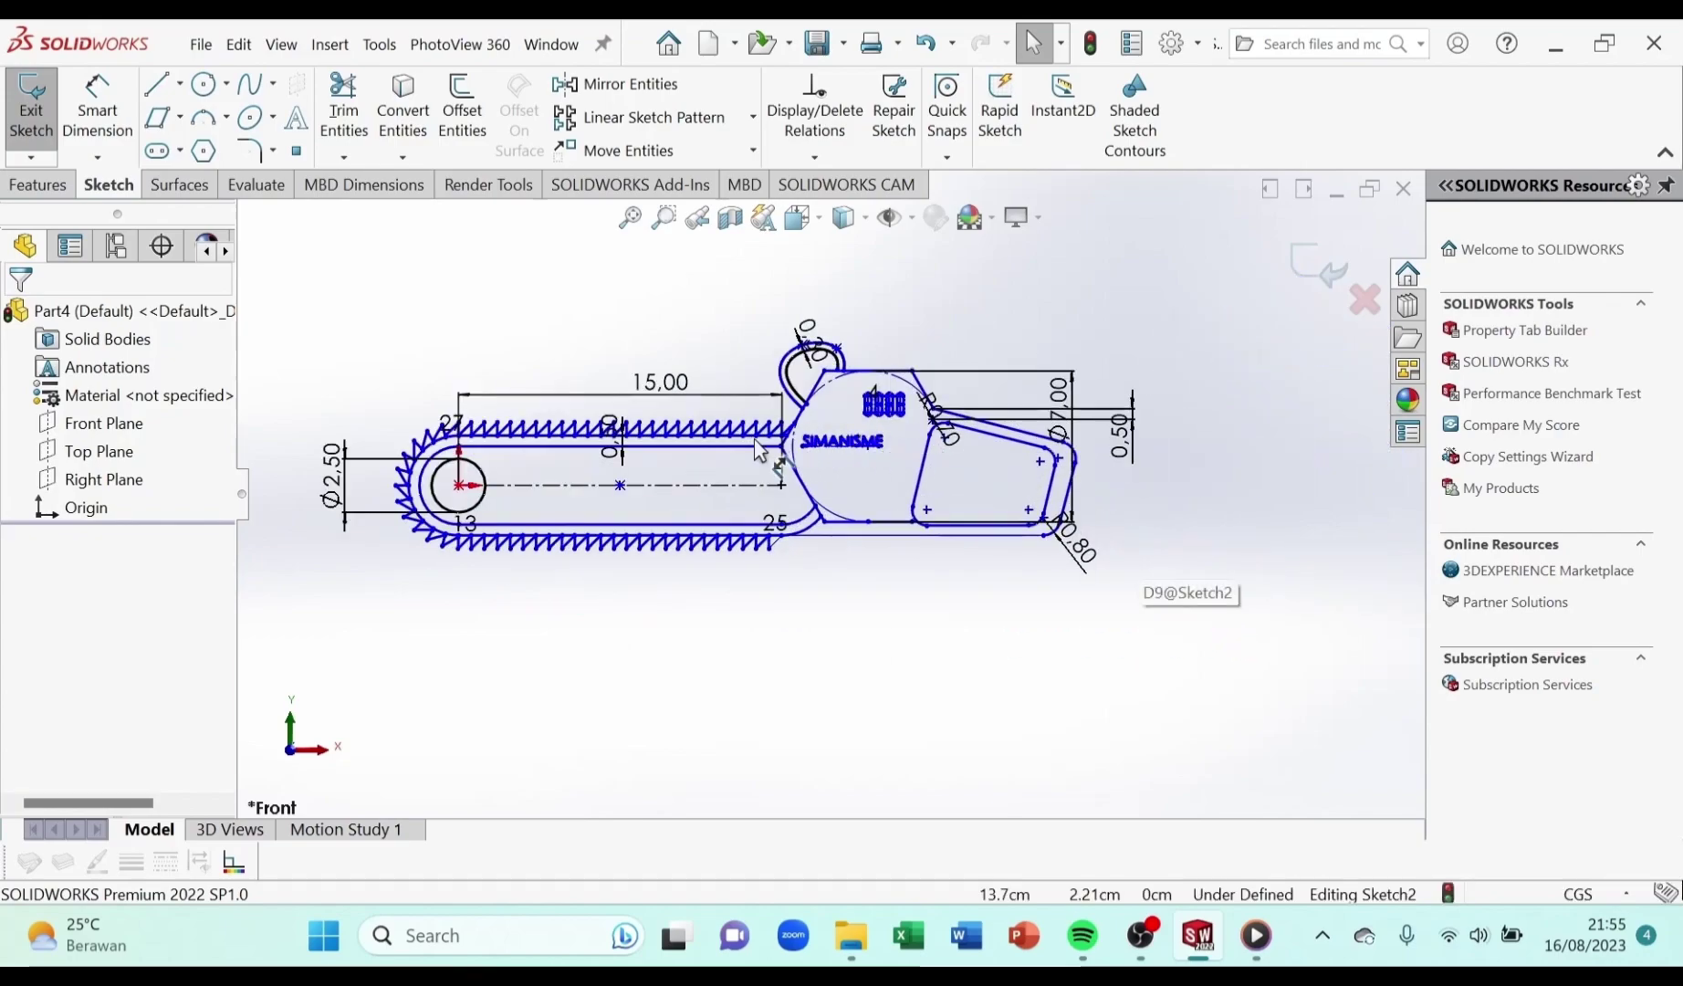
pyautogui.scroll(-3, 630, 429)
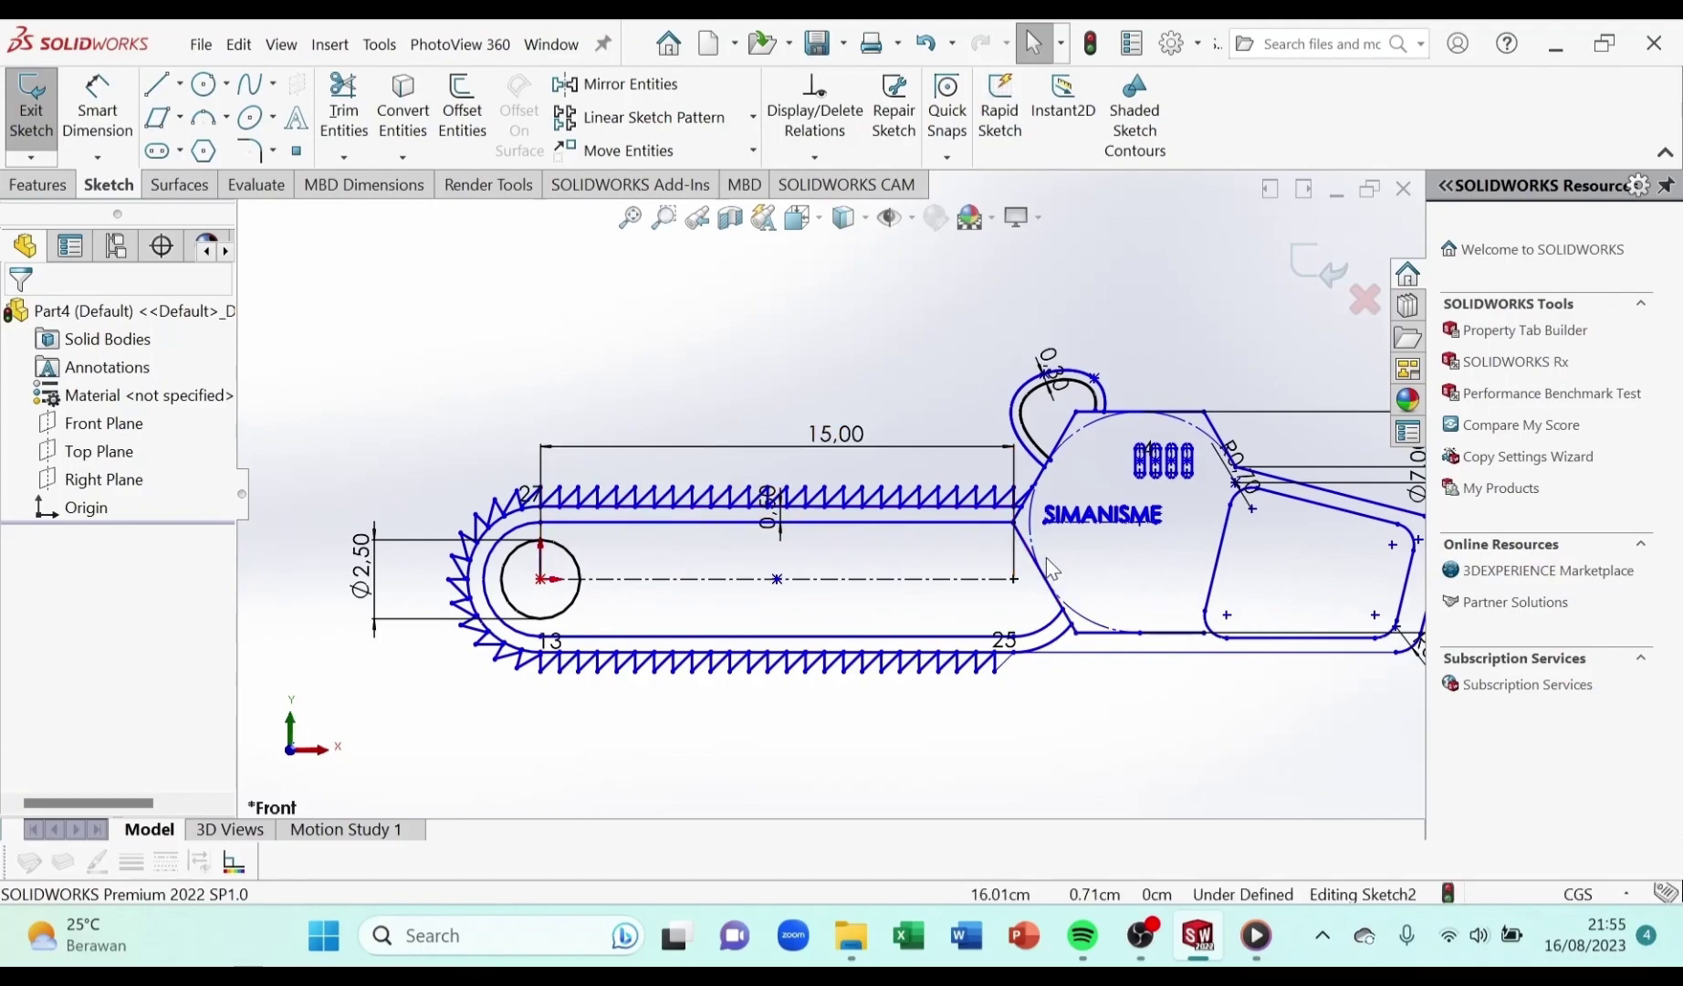
pyautogui.press('f')
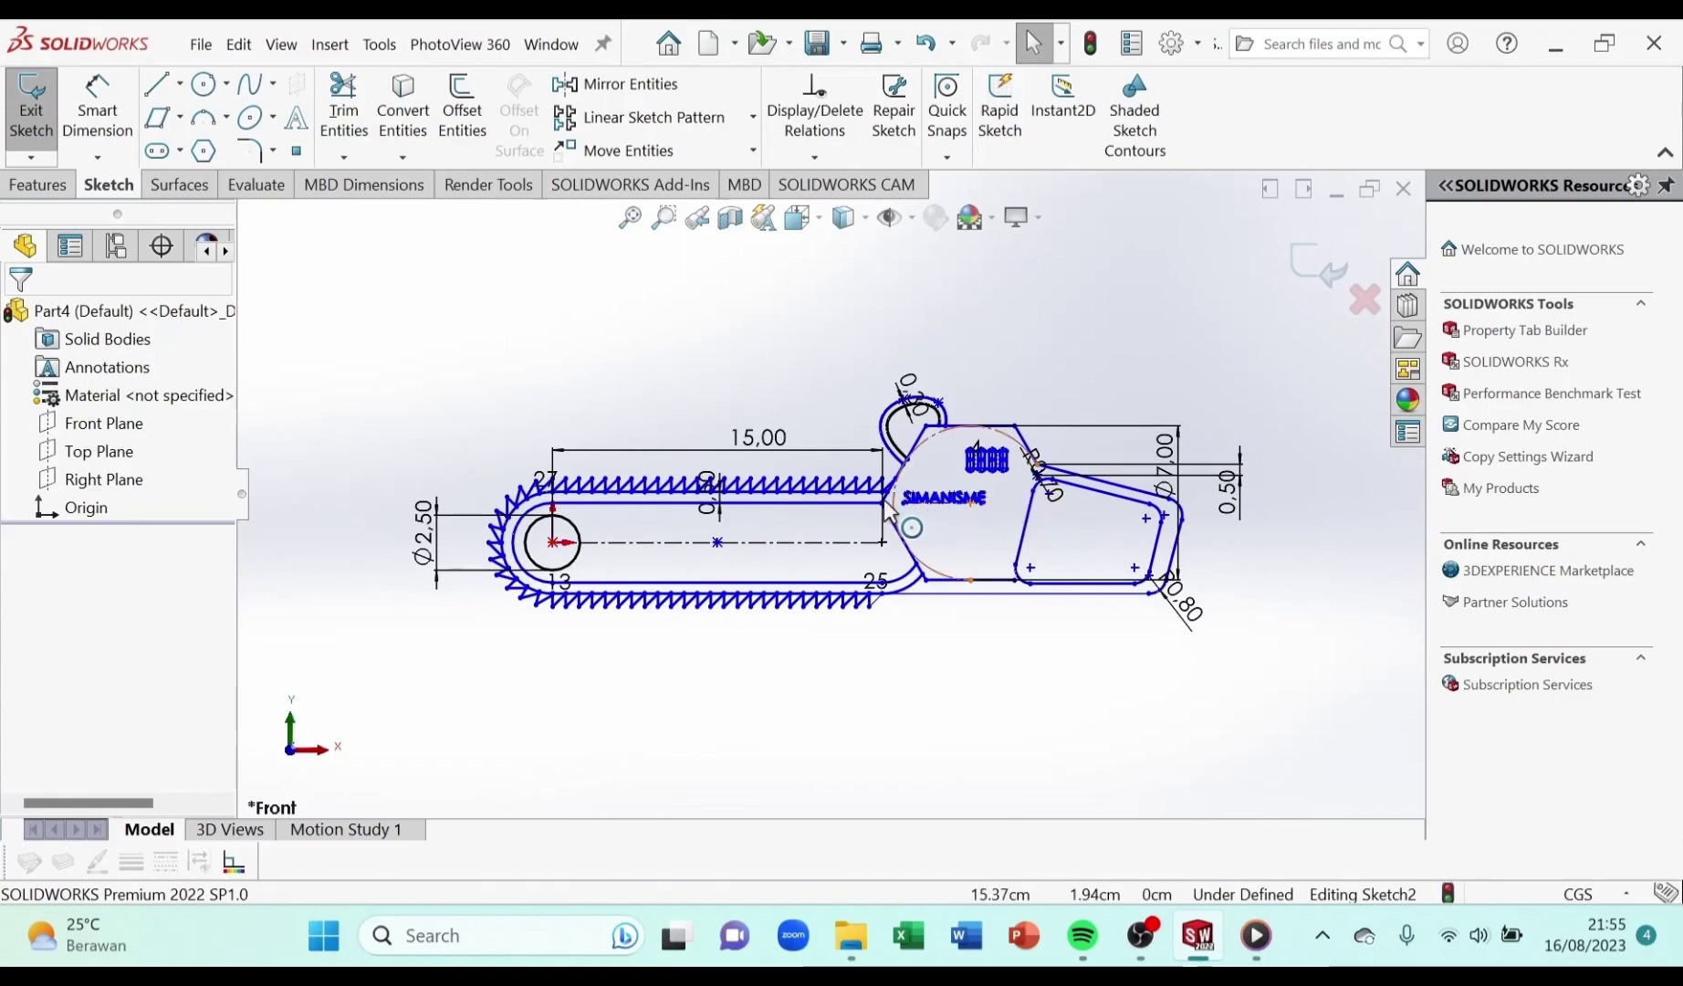
pyautogui.scroll(-3, 671, 449)
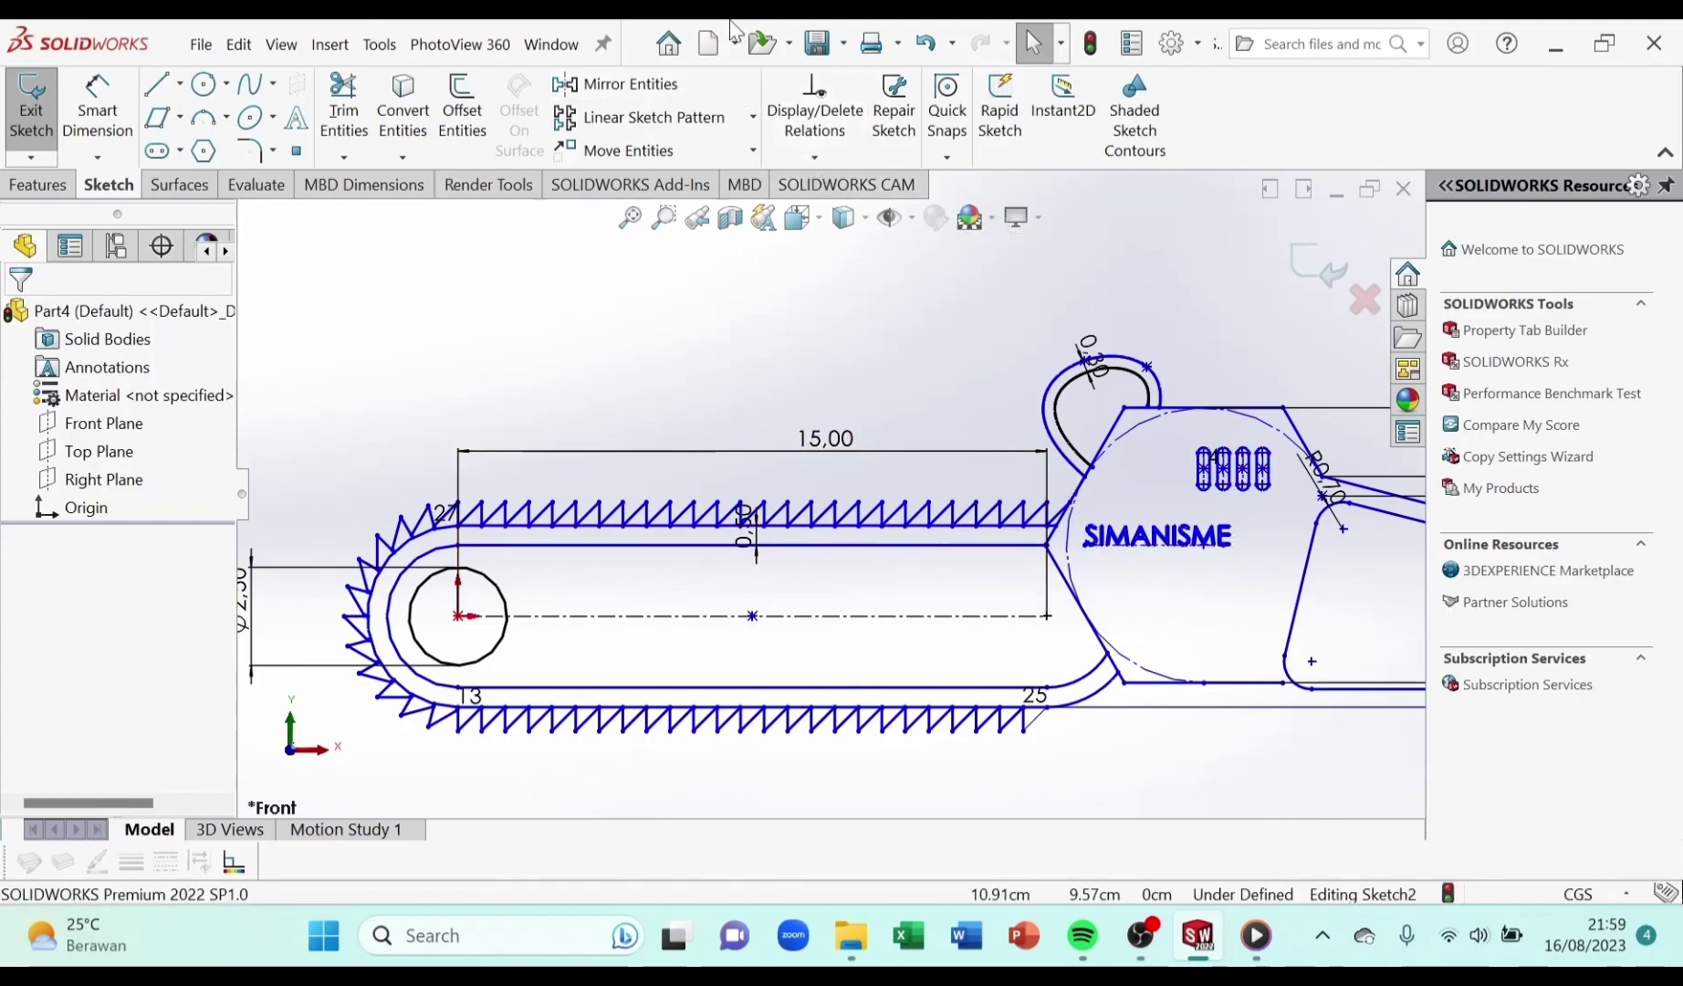
# Save the part under the name Gergaji mesin in the OneDrive Documents folder, as a SOLIDWORKS Part
pyautogui.click(844, 45)
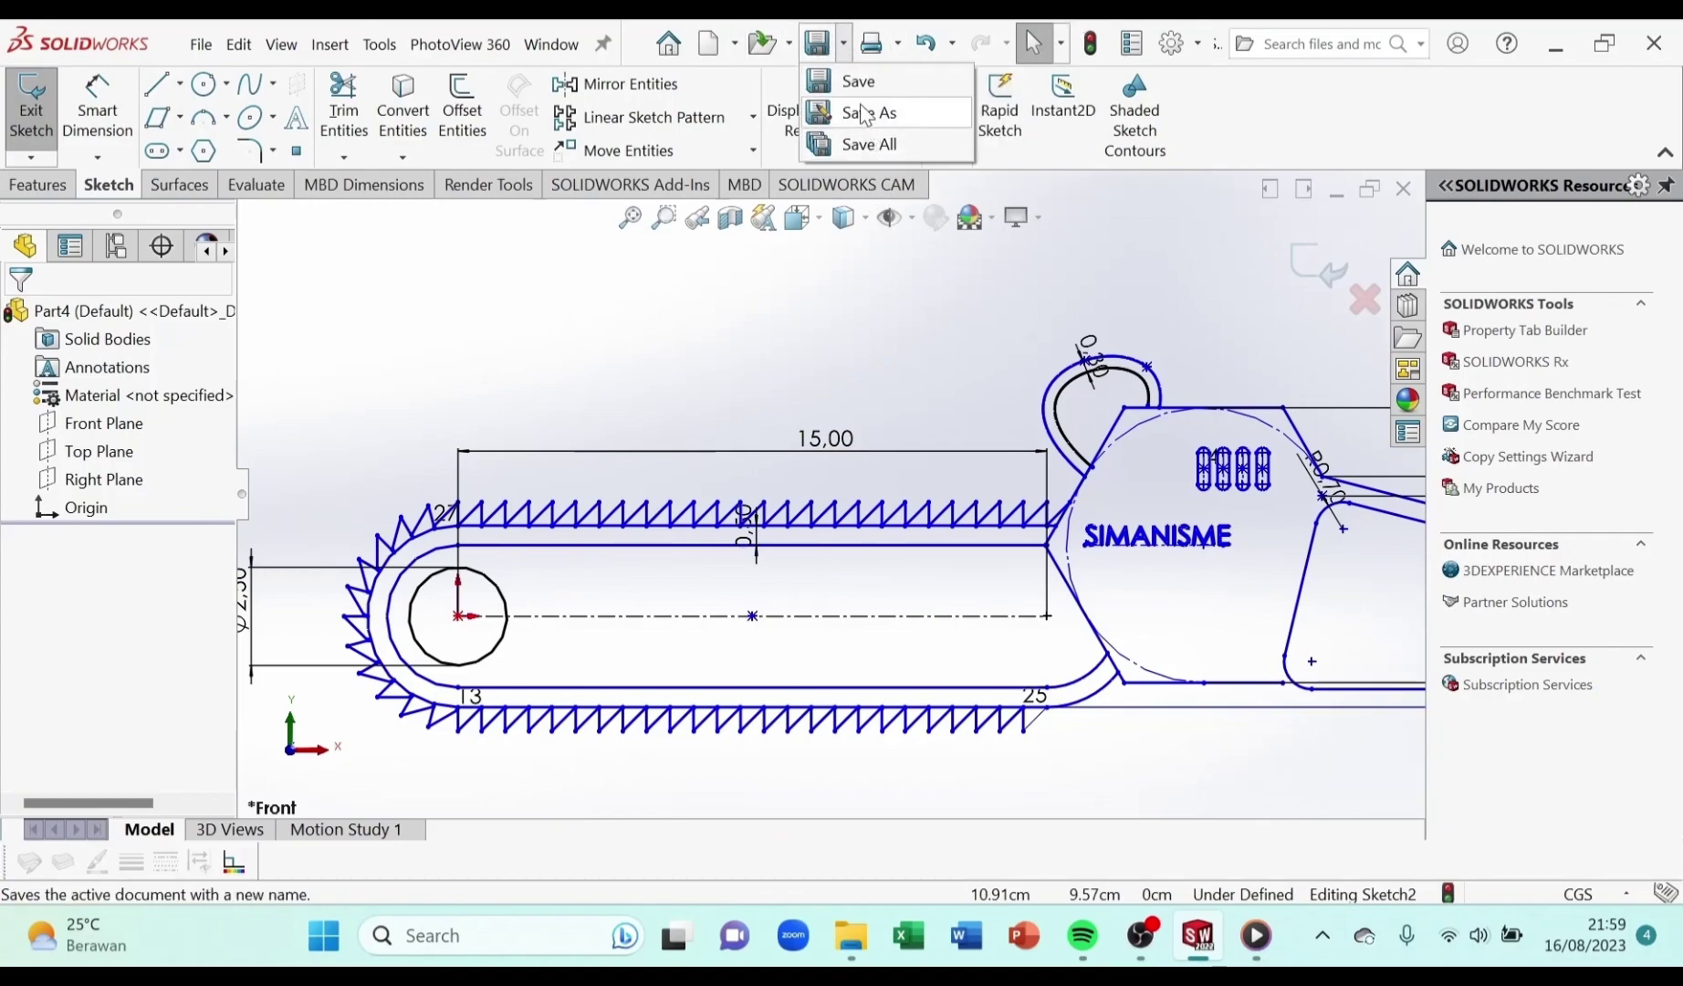
pyautogui.click(868, 117)
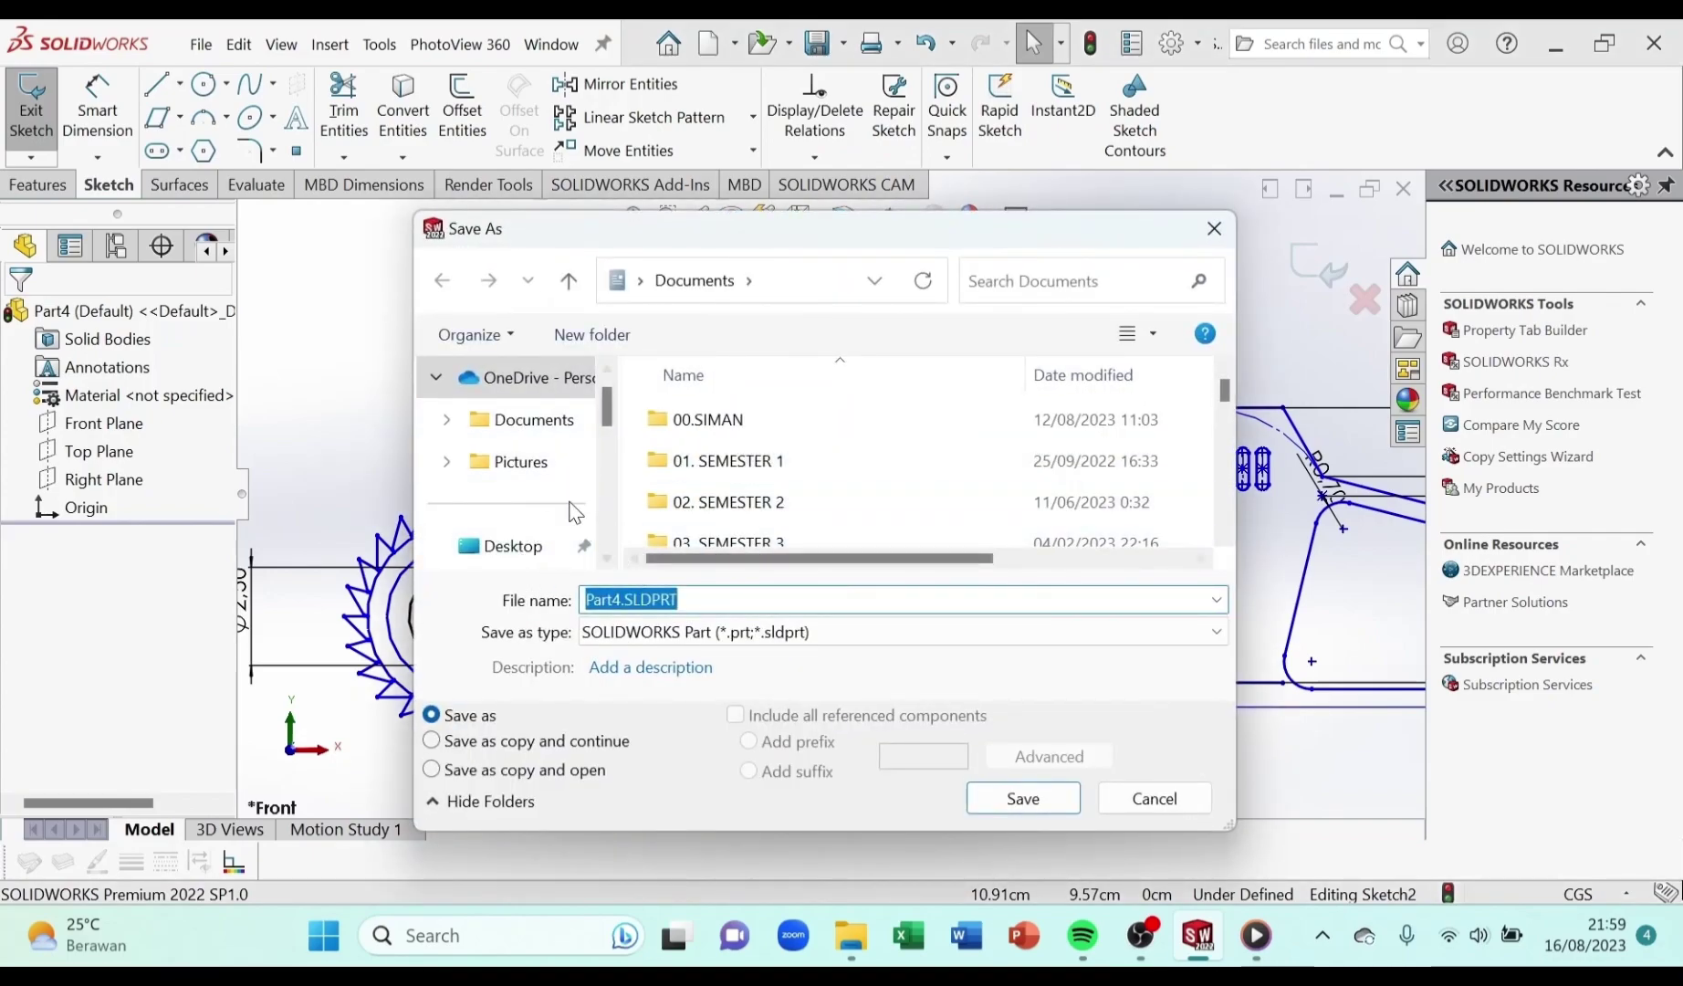
pyautogui.click(554, 432)
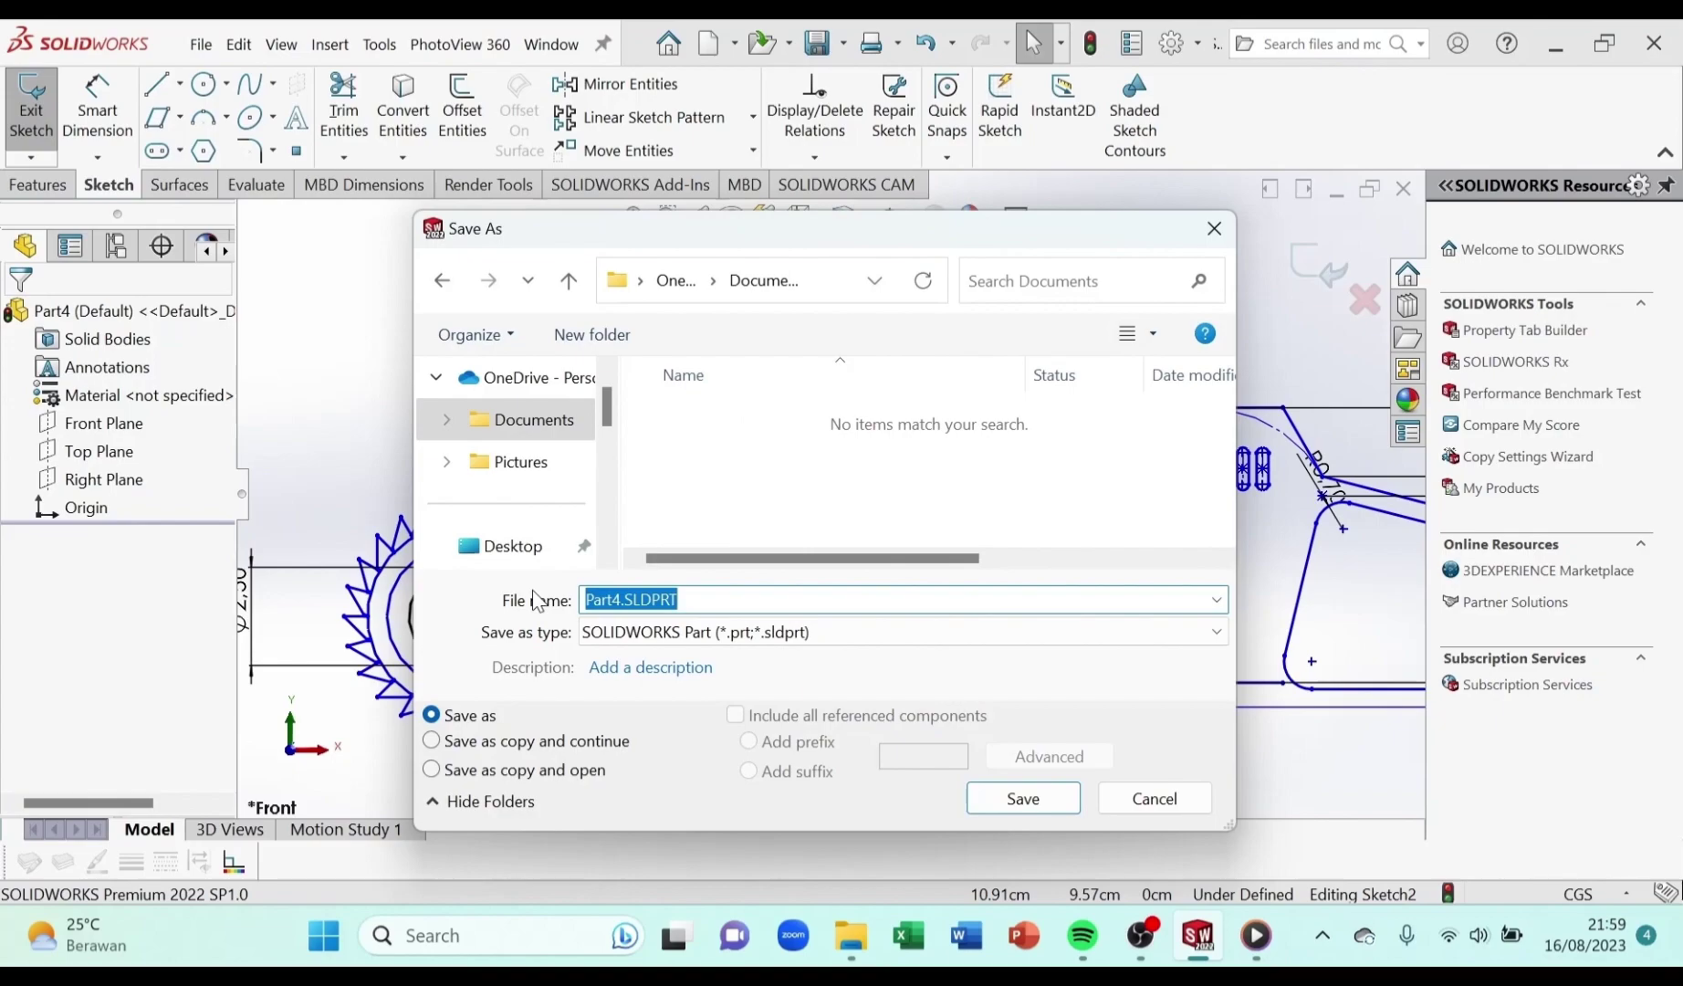
pyautogui.write('GER')
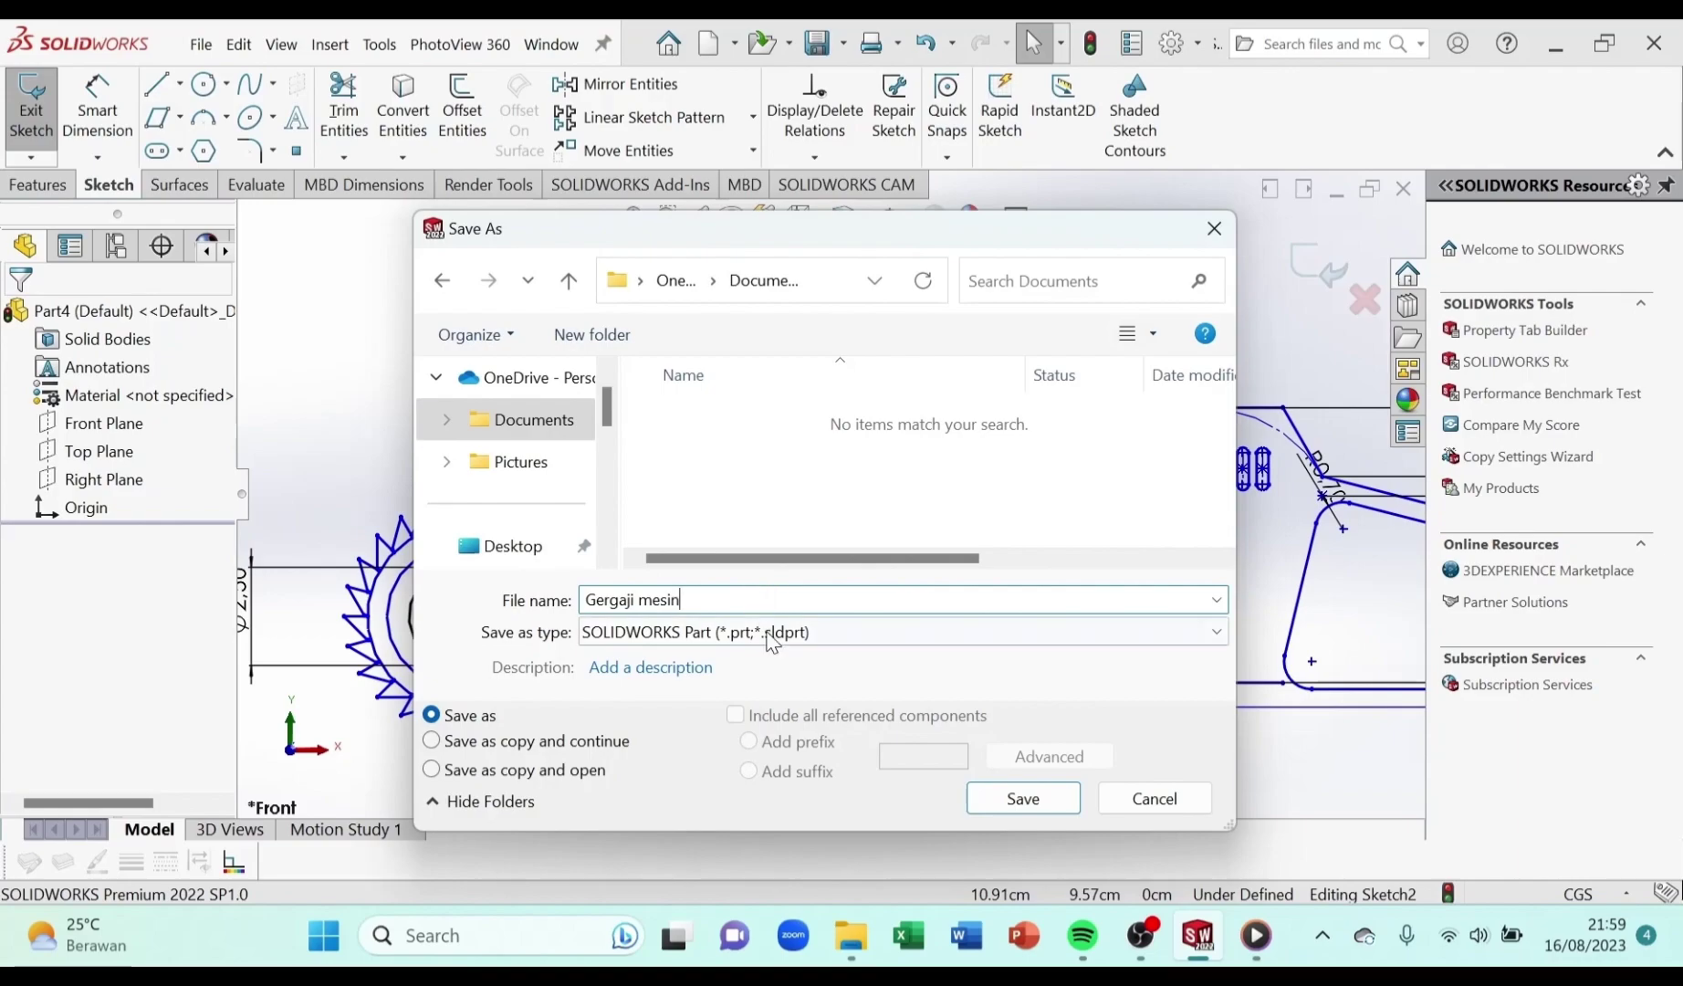
pyautogui.click(1024, 799)
pyautogui.scroll(2, 1074, 584)
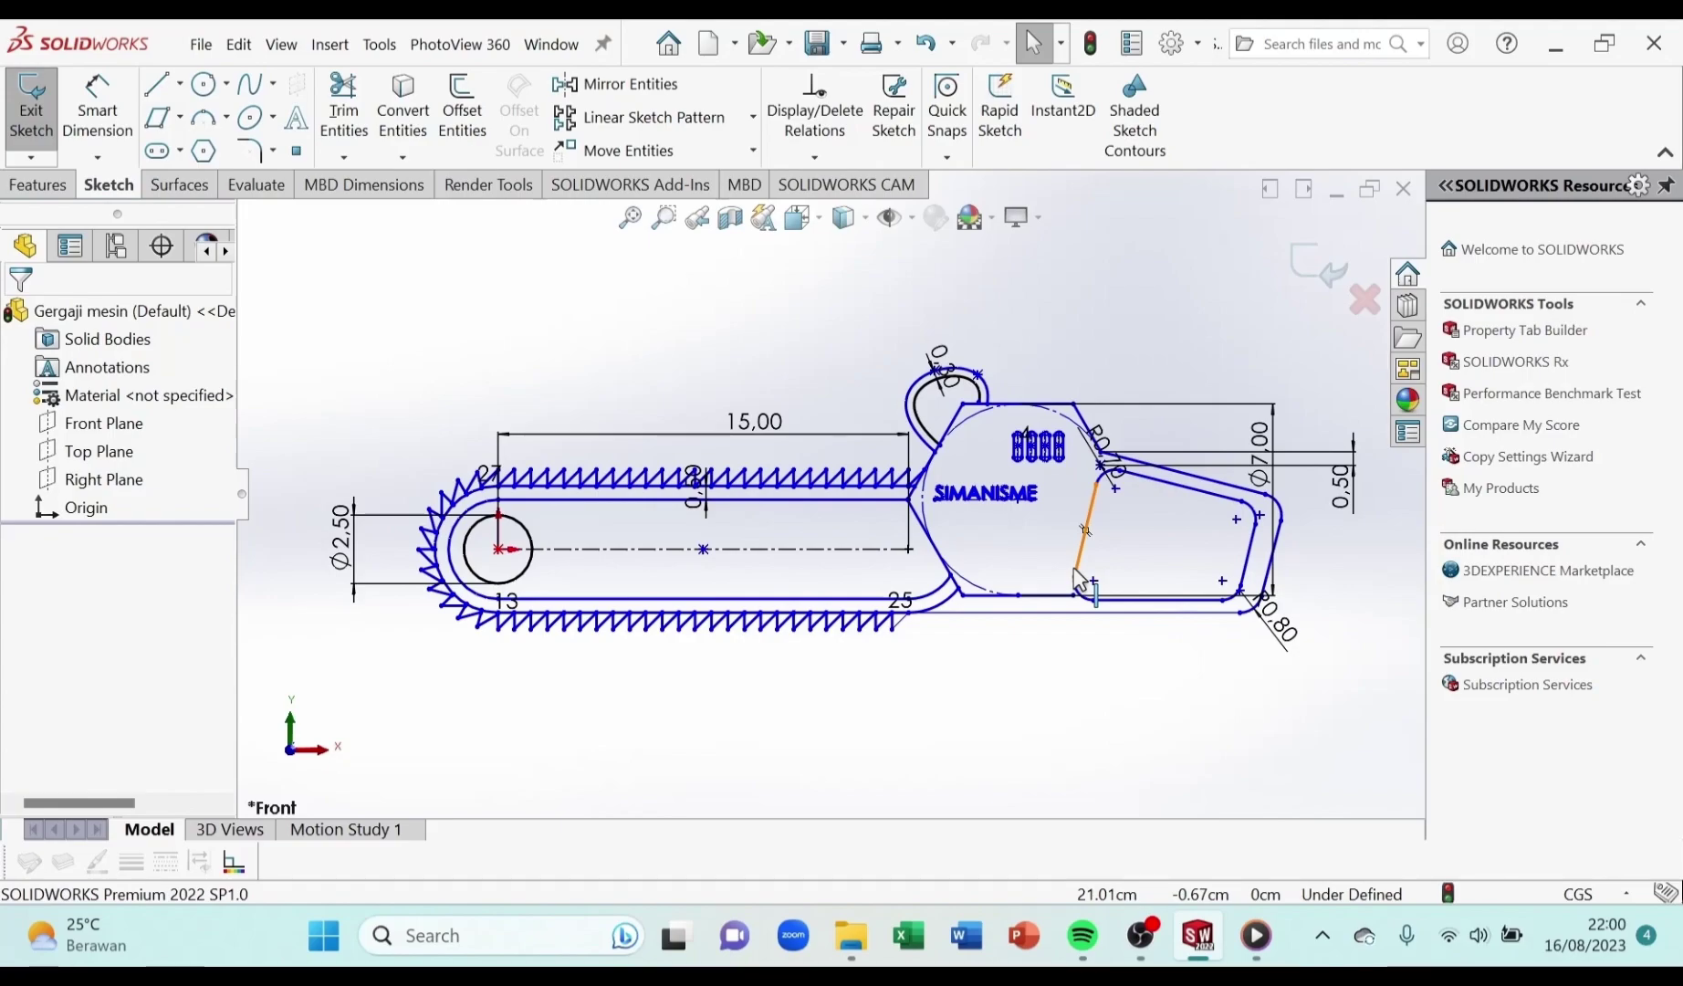
pyautogui.click(1080, 579)
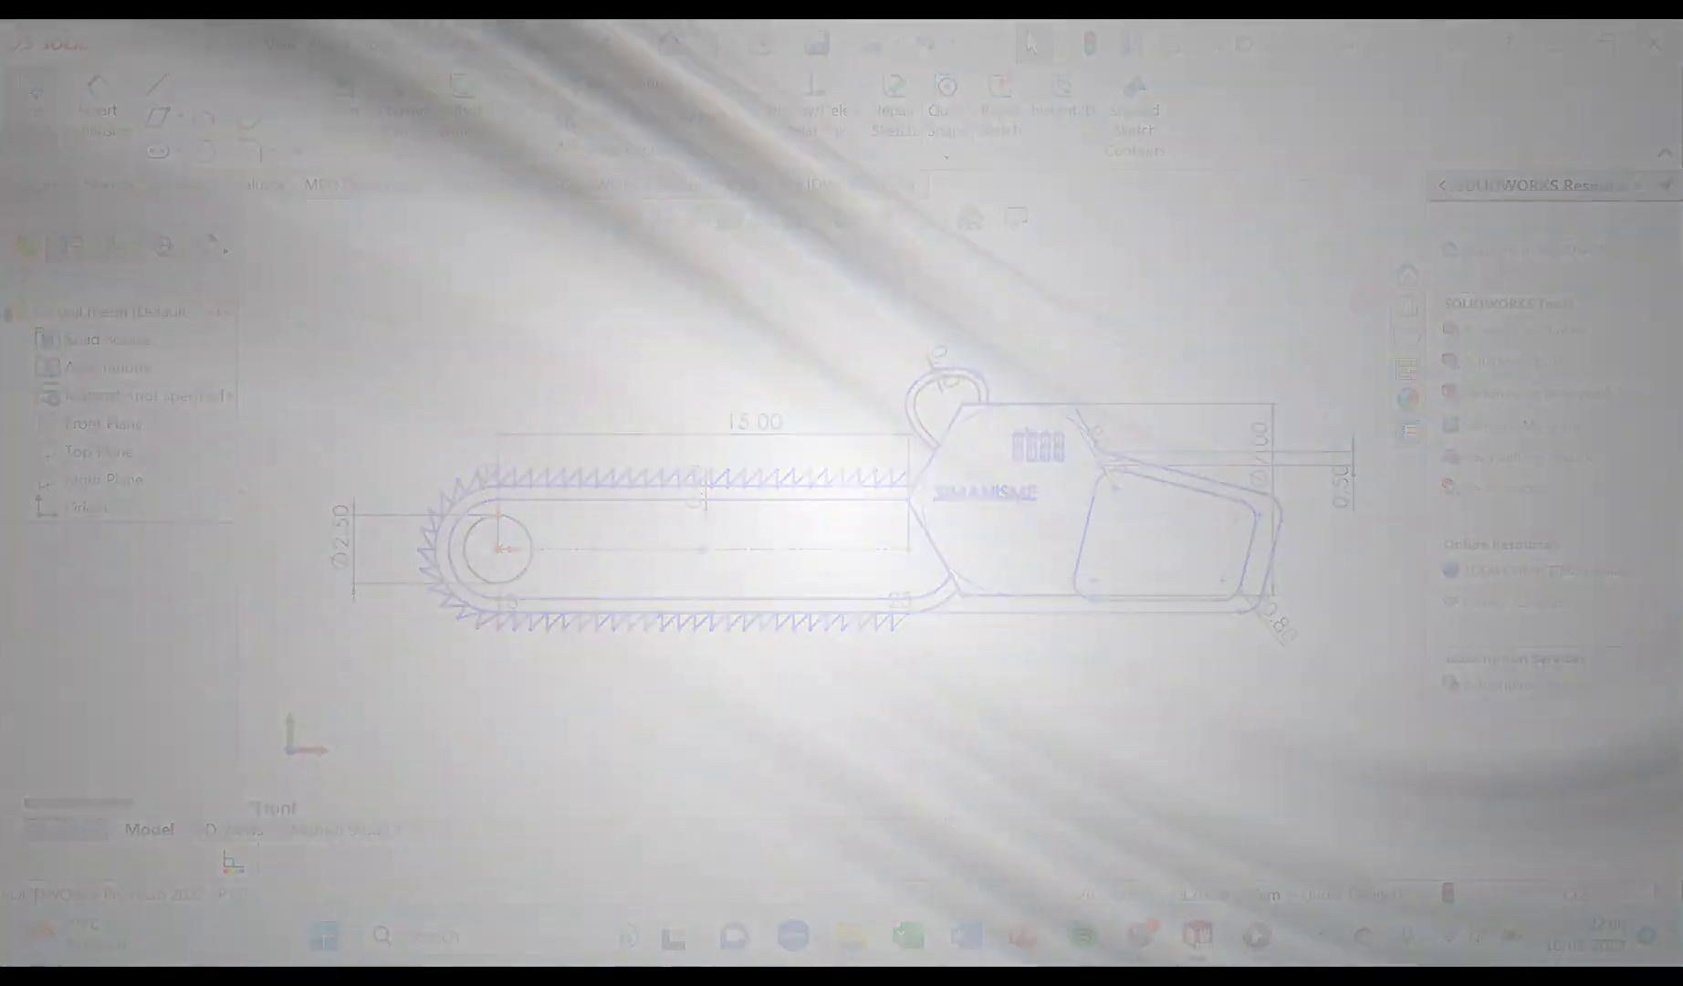